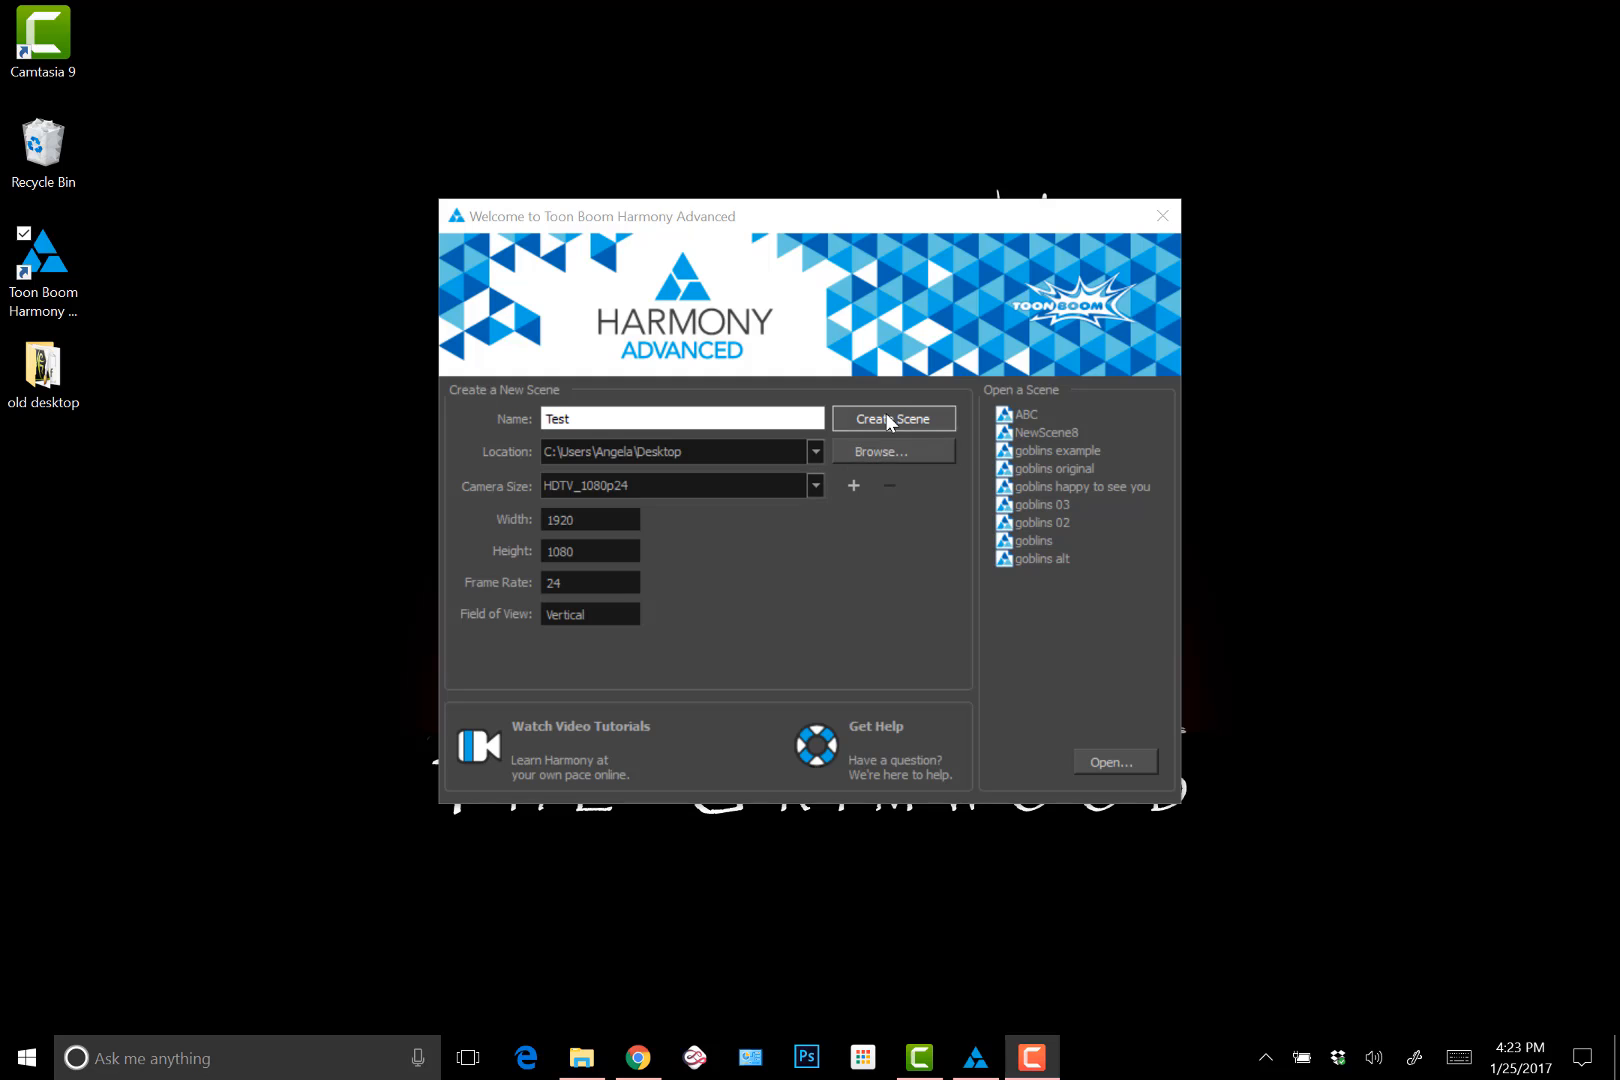
# Create a new scene named Test with the HDTV_1080p24 camera size and review its resolution in the scene settings
pyautogui.click(590, 284)
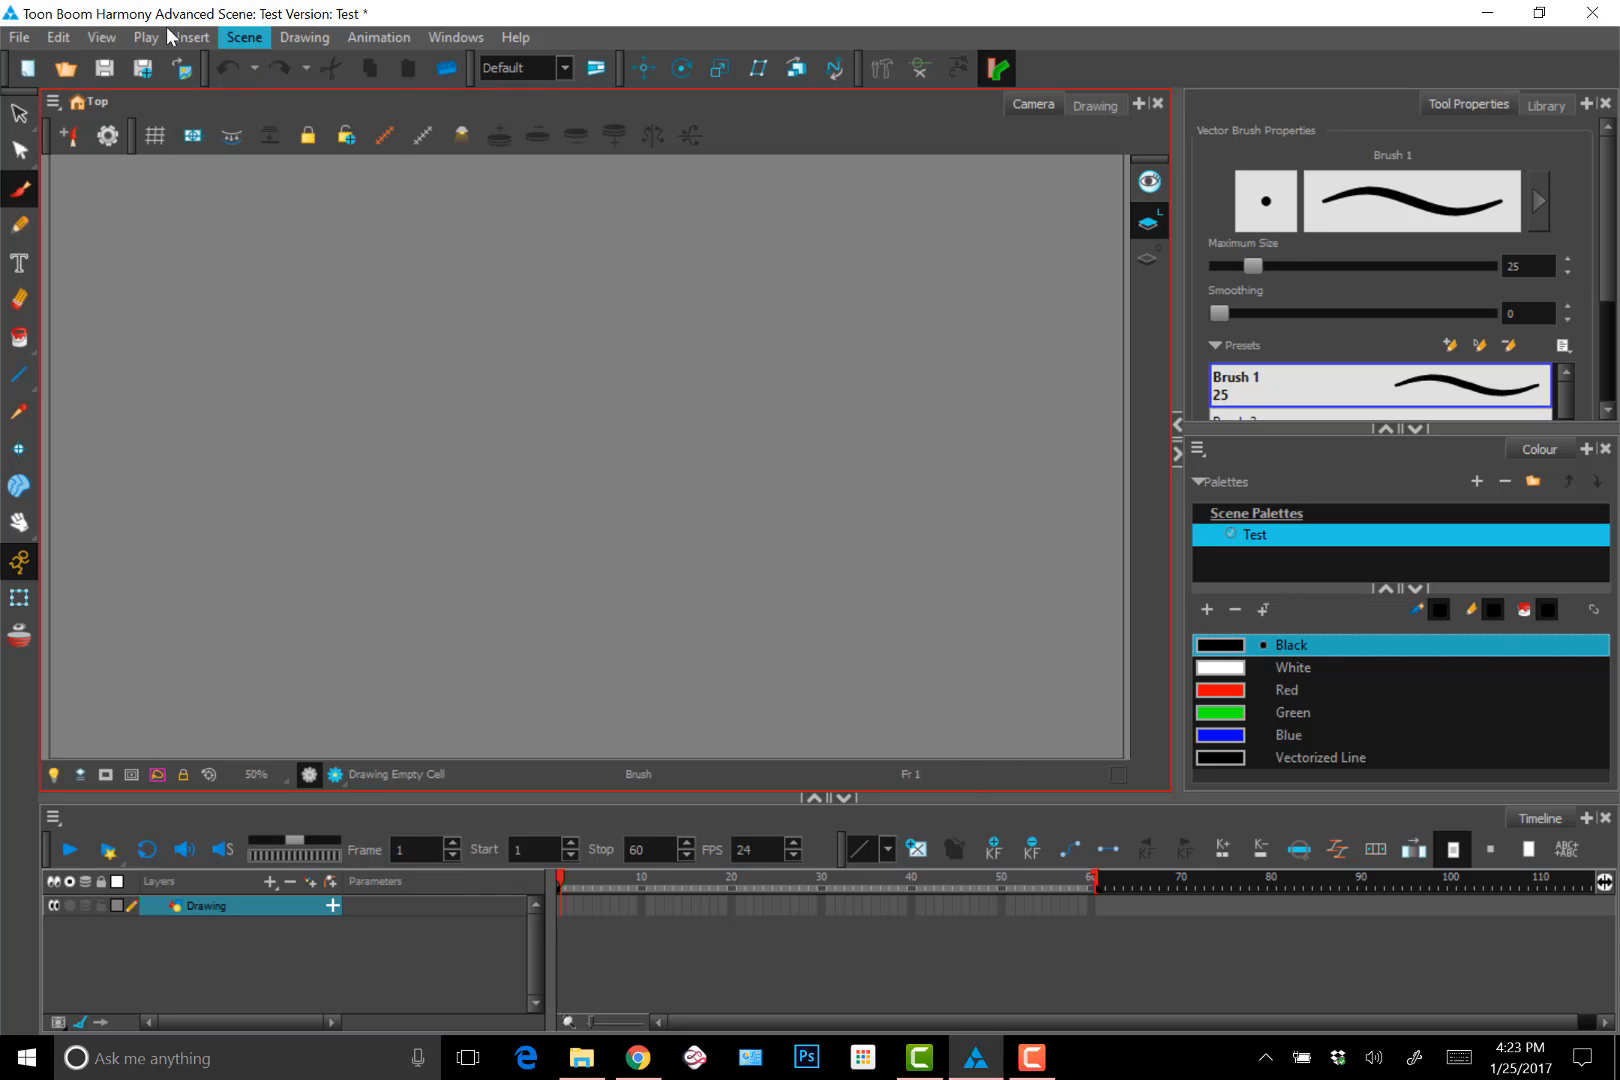
pyautogui.click(244, 37)
pyautogui.click(280, 162)
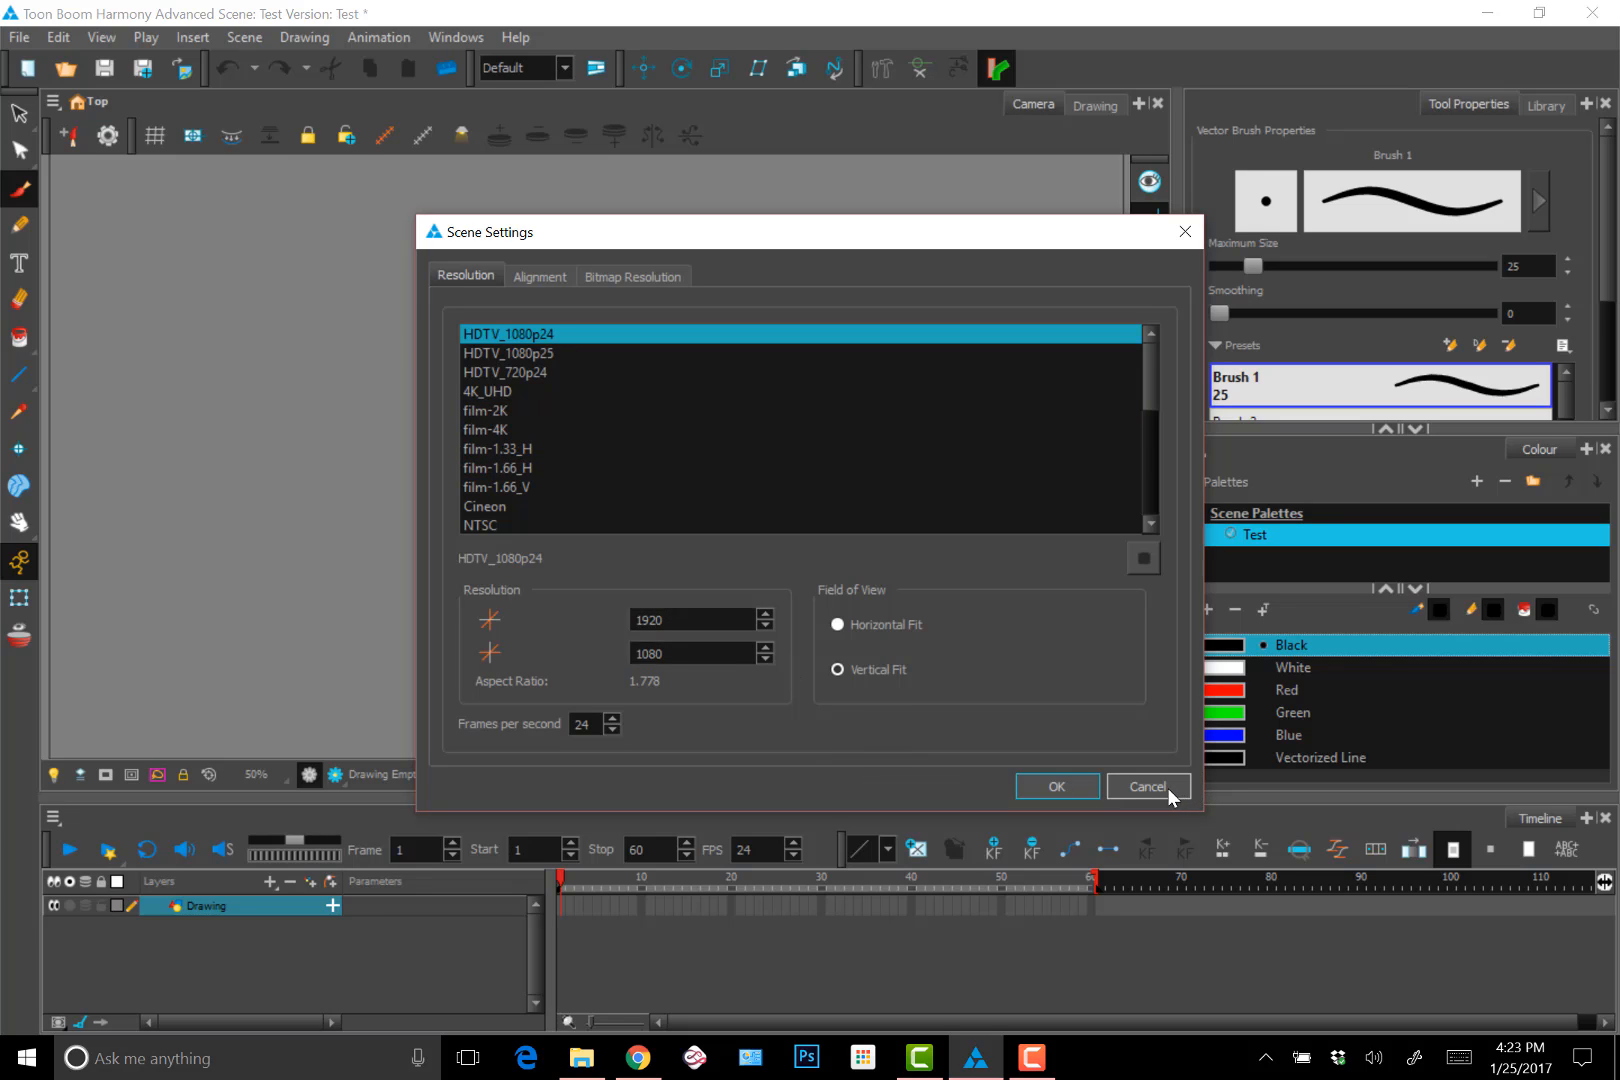
pyautogui.press('Escape')
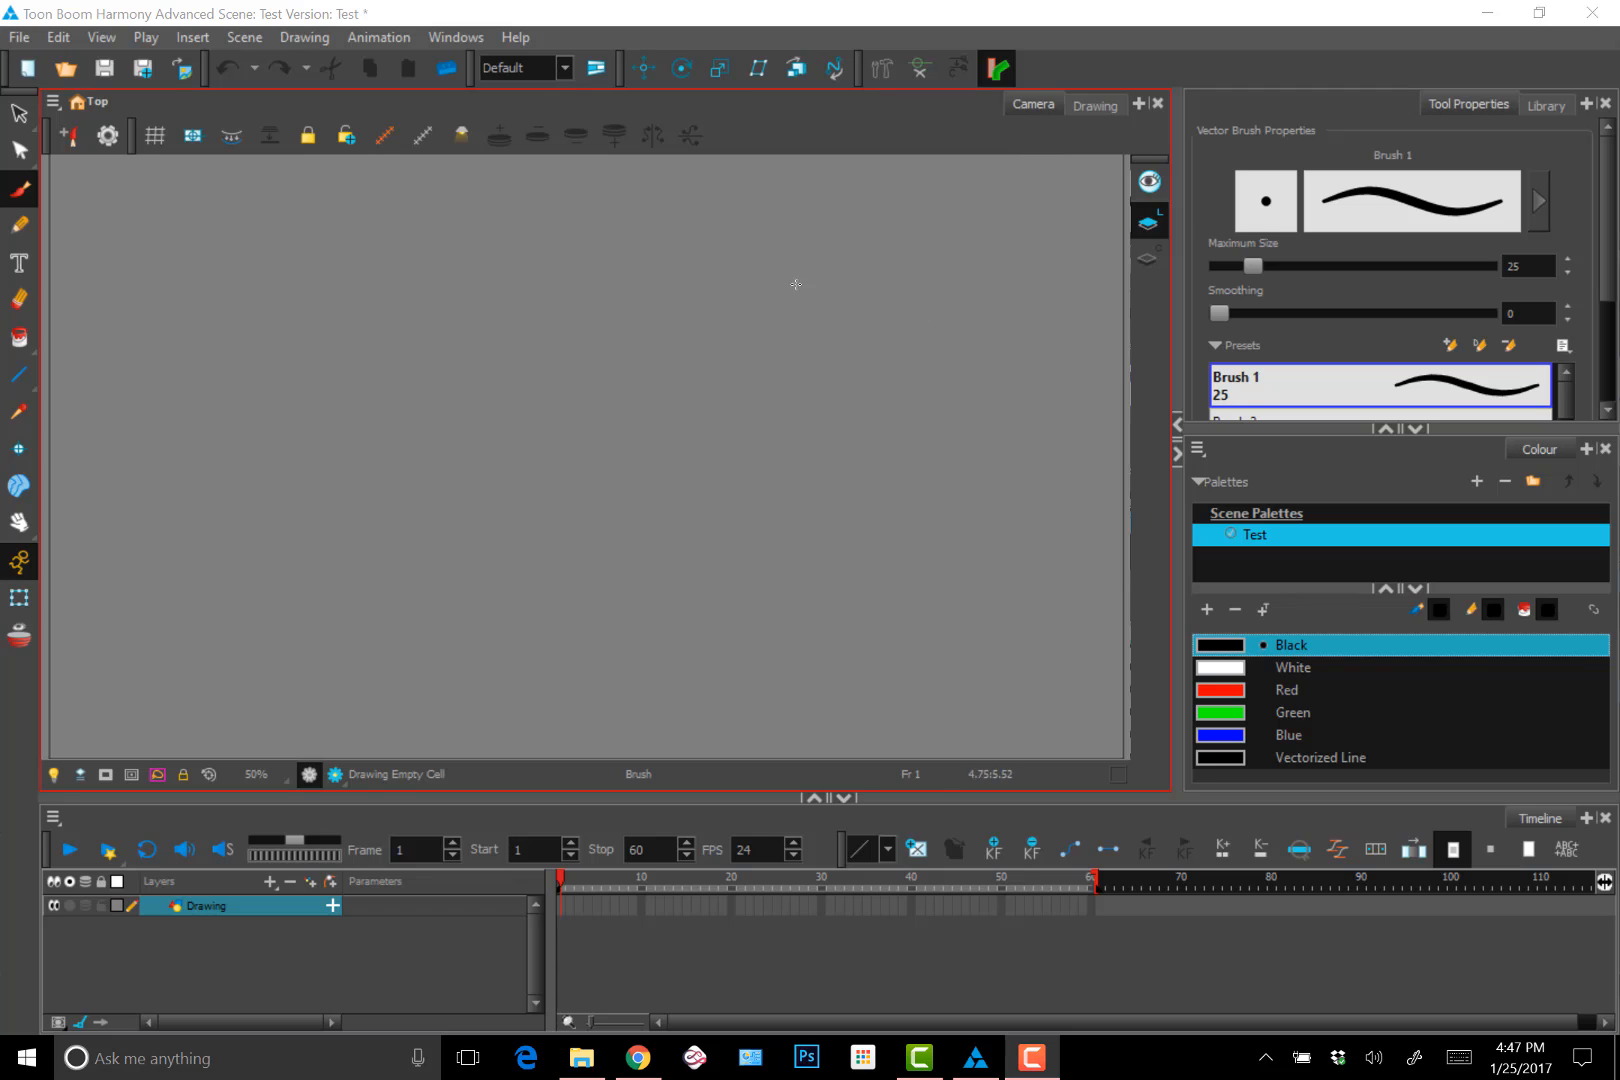
# Look at the empty Drawing view and return to the Camera view
pyautogui.click(1093, 105)
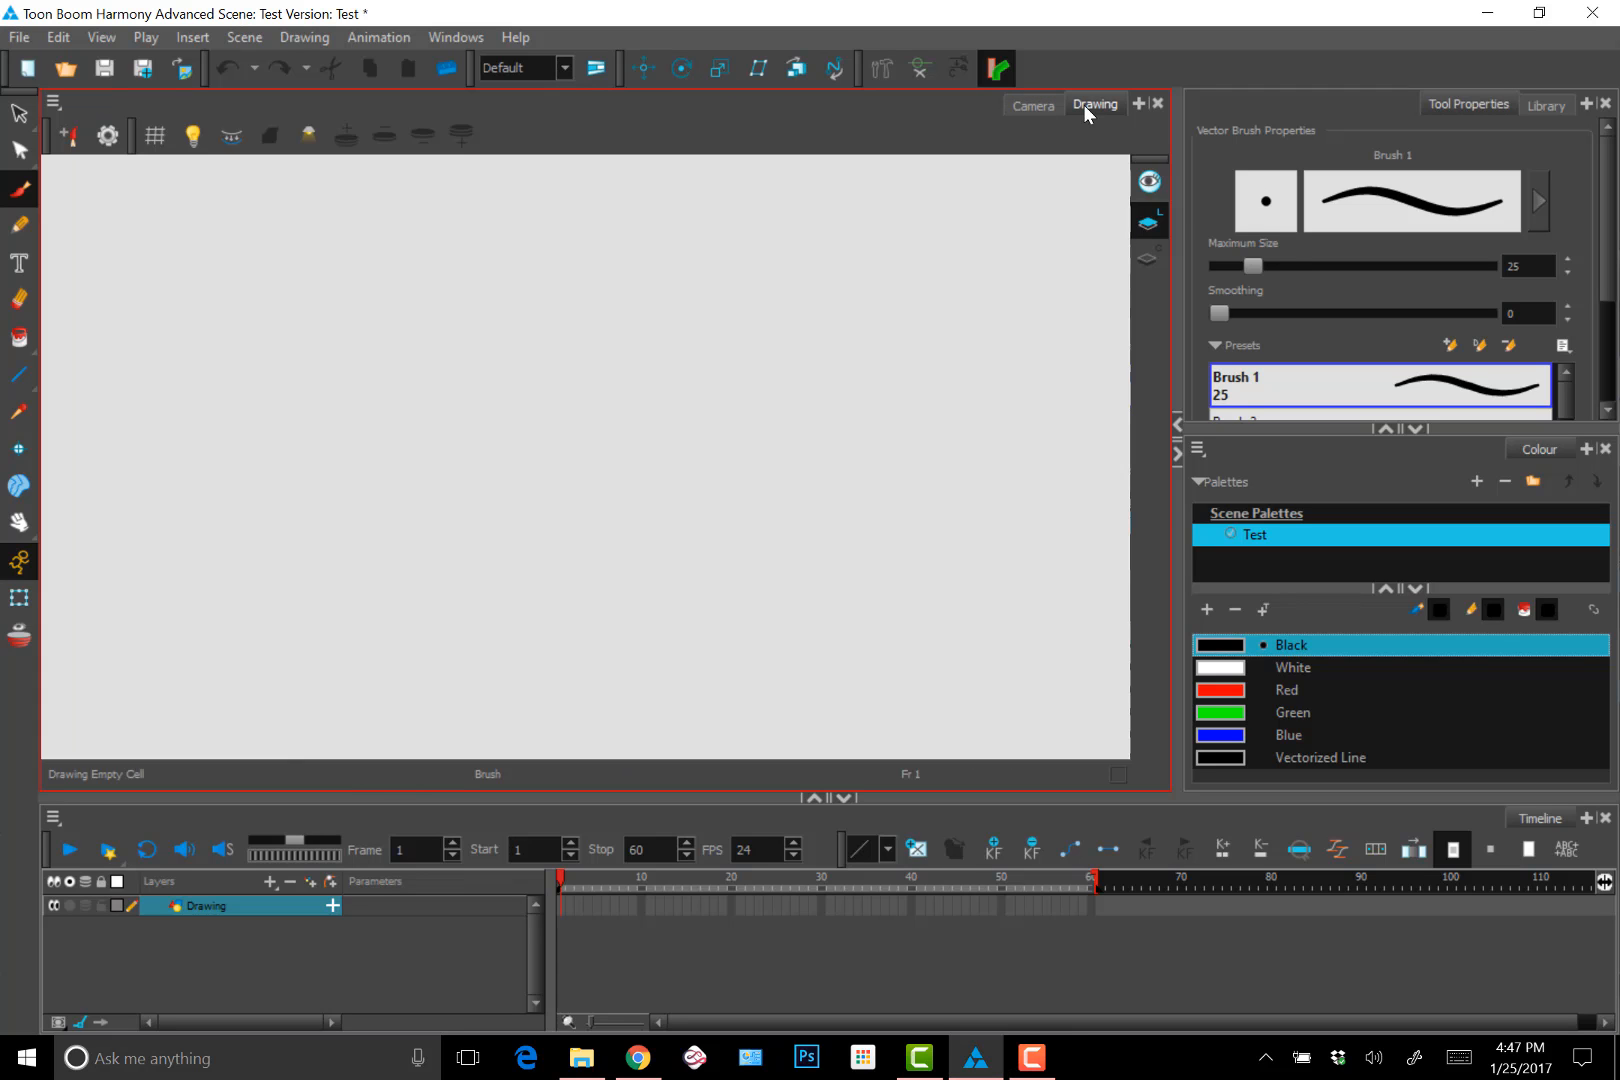
pyautogui.click(1045, 104)
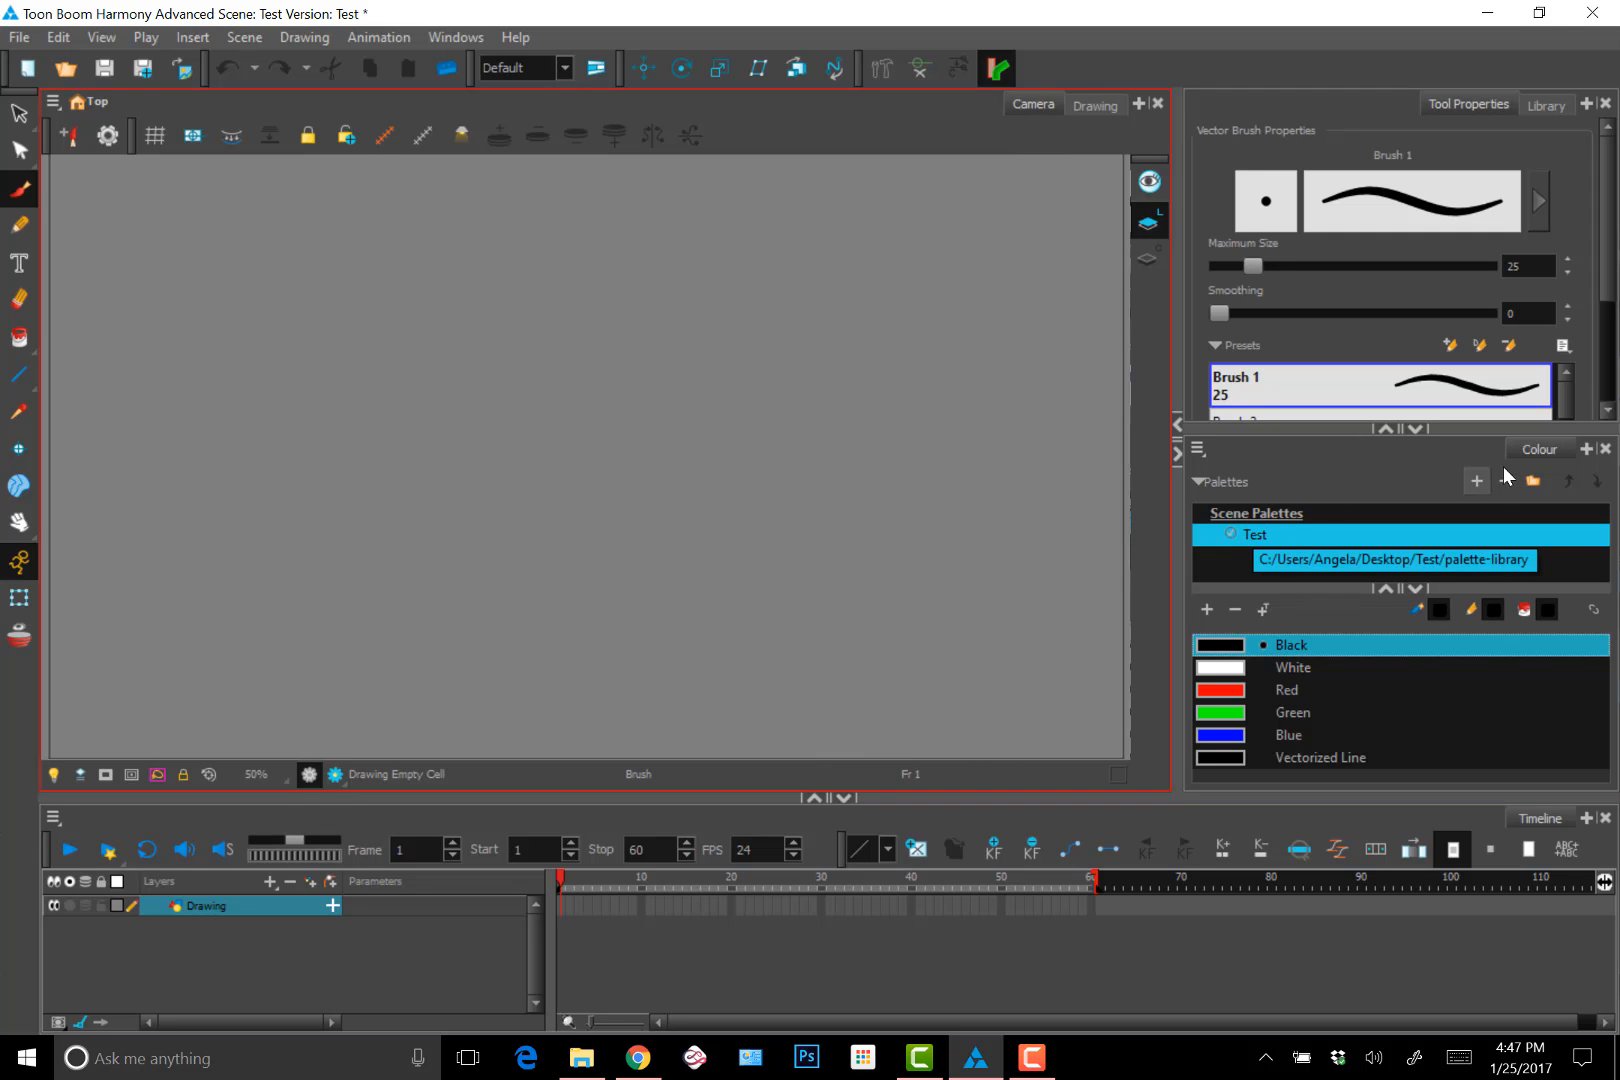
# Close the Colour view and hide the Art Layer toolbar beside the Camera view
pyautogui.click(1606, 451)
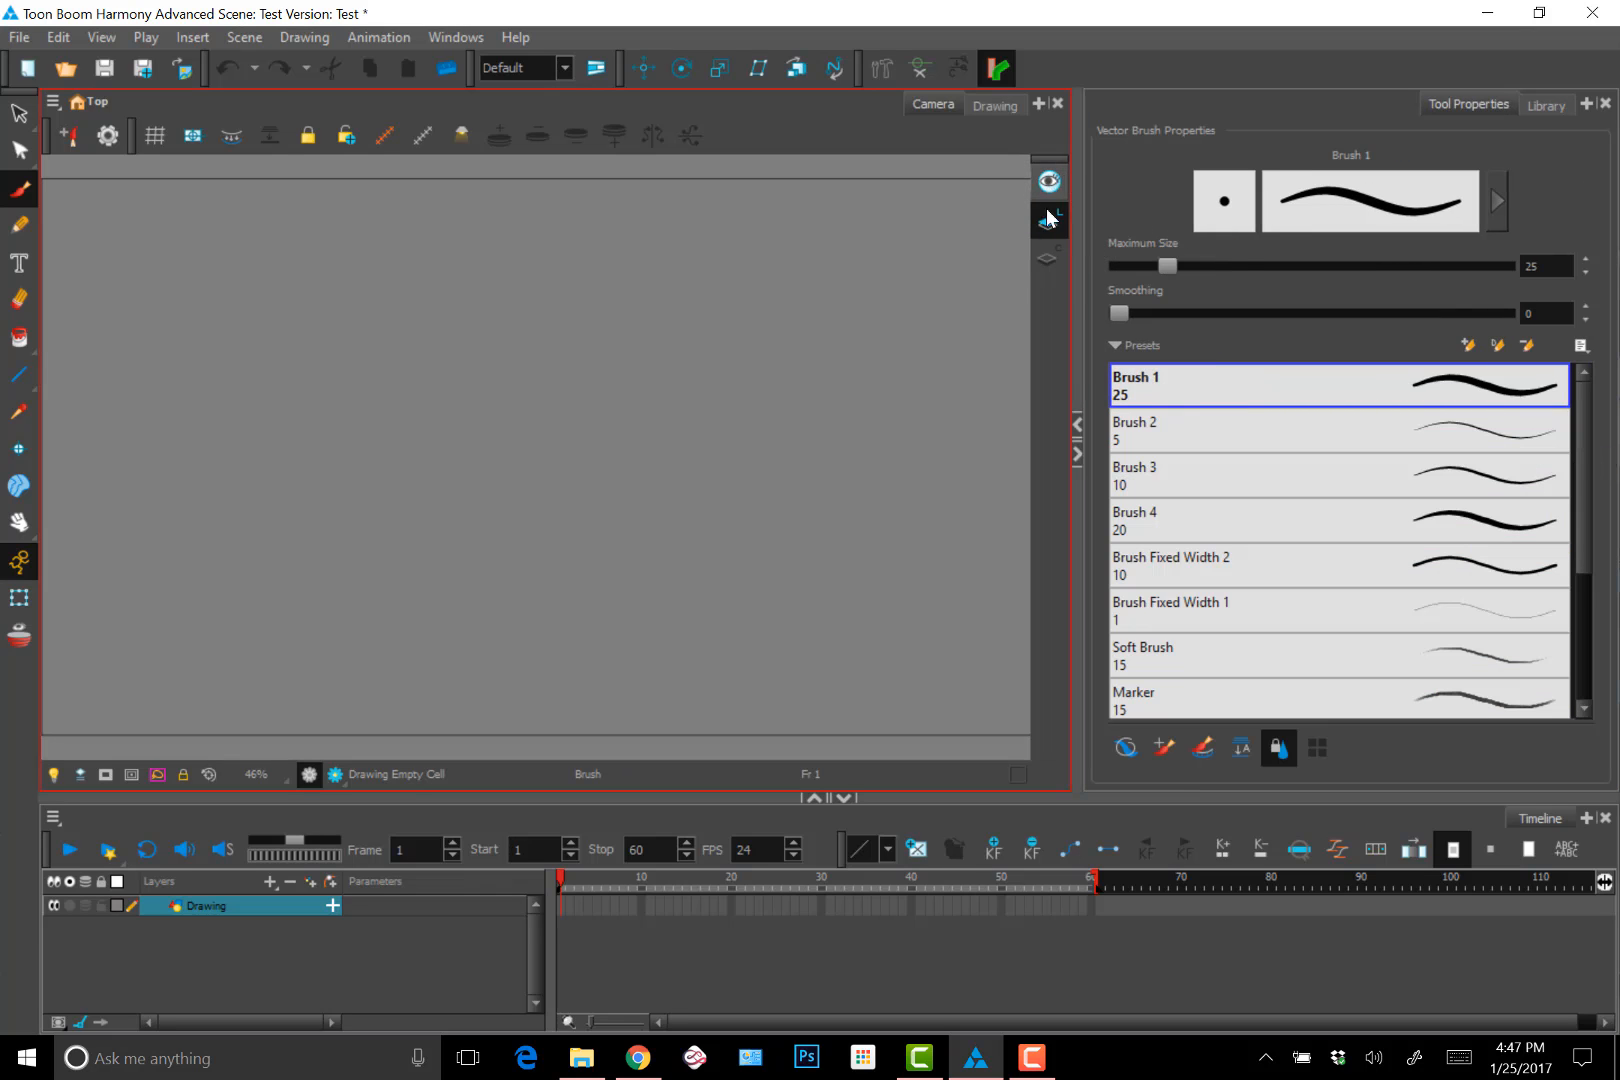
pyautogui.rightClick(1050, 319)
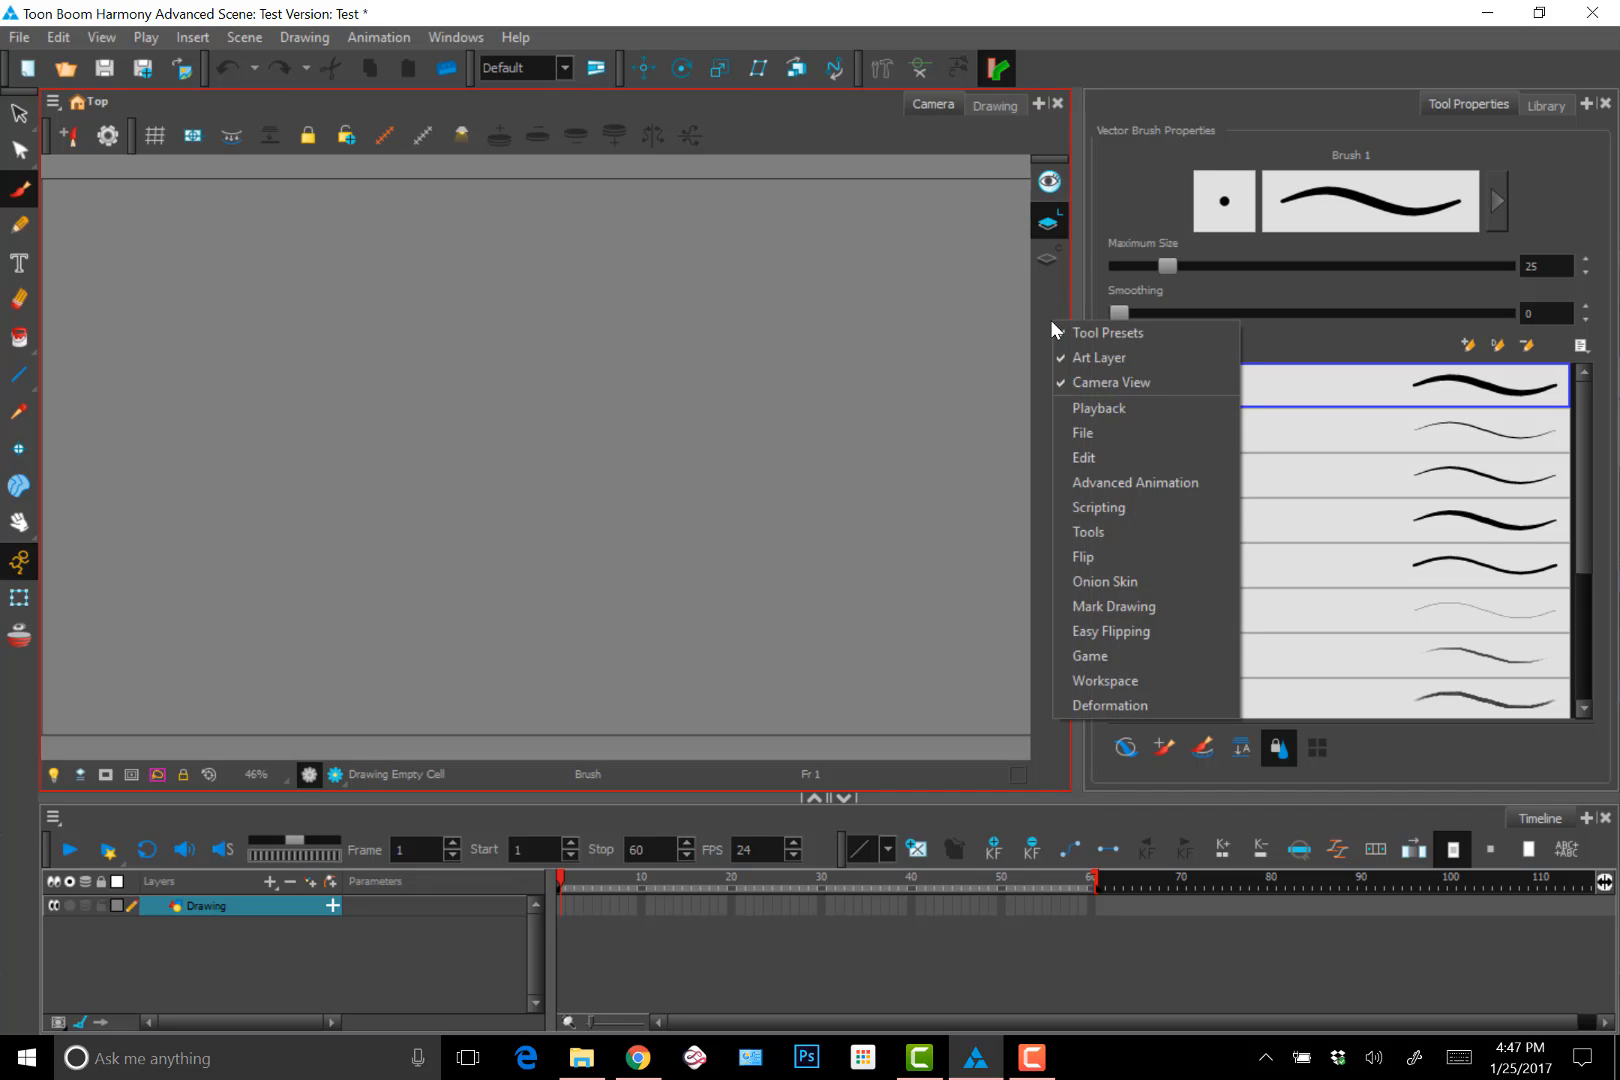
pyautogui.click(1111, 354)
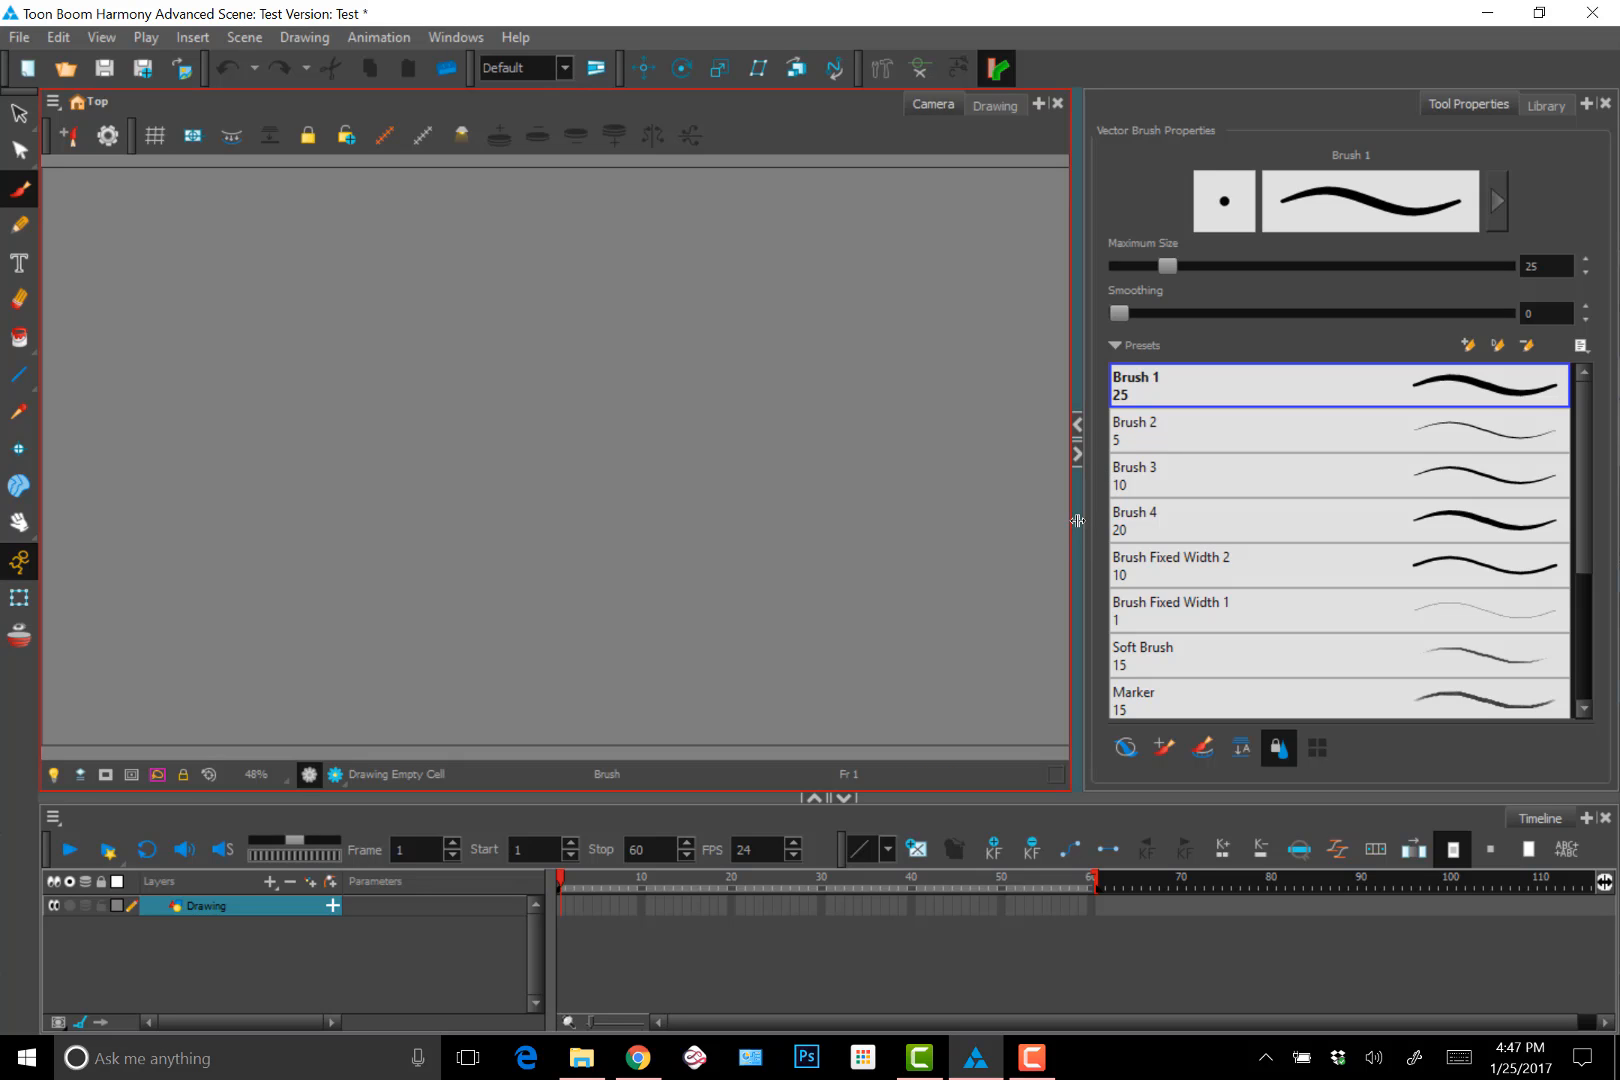
# Collapse the Tool Properties and Timeline areas and expand them both again
pyautogui.click(1078, 457)
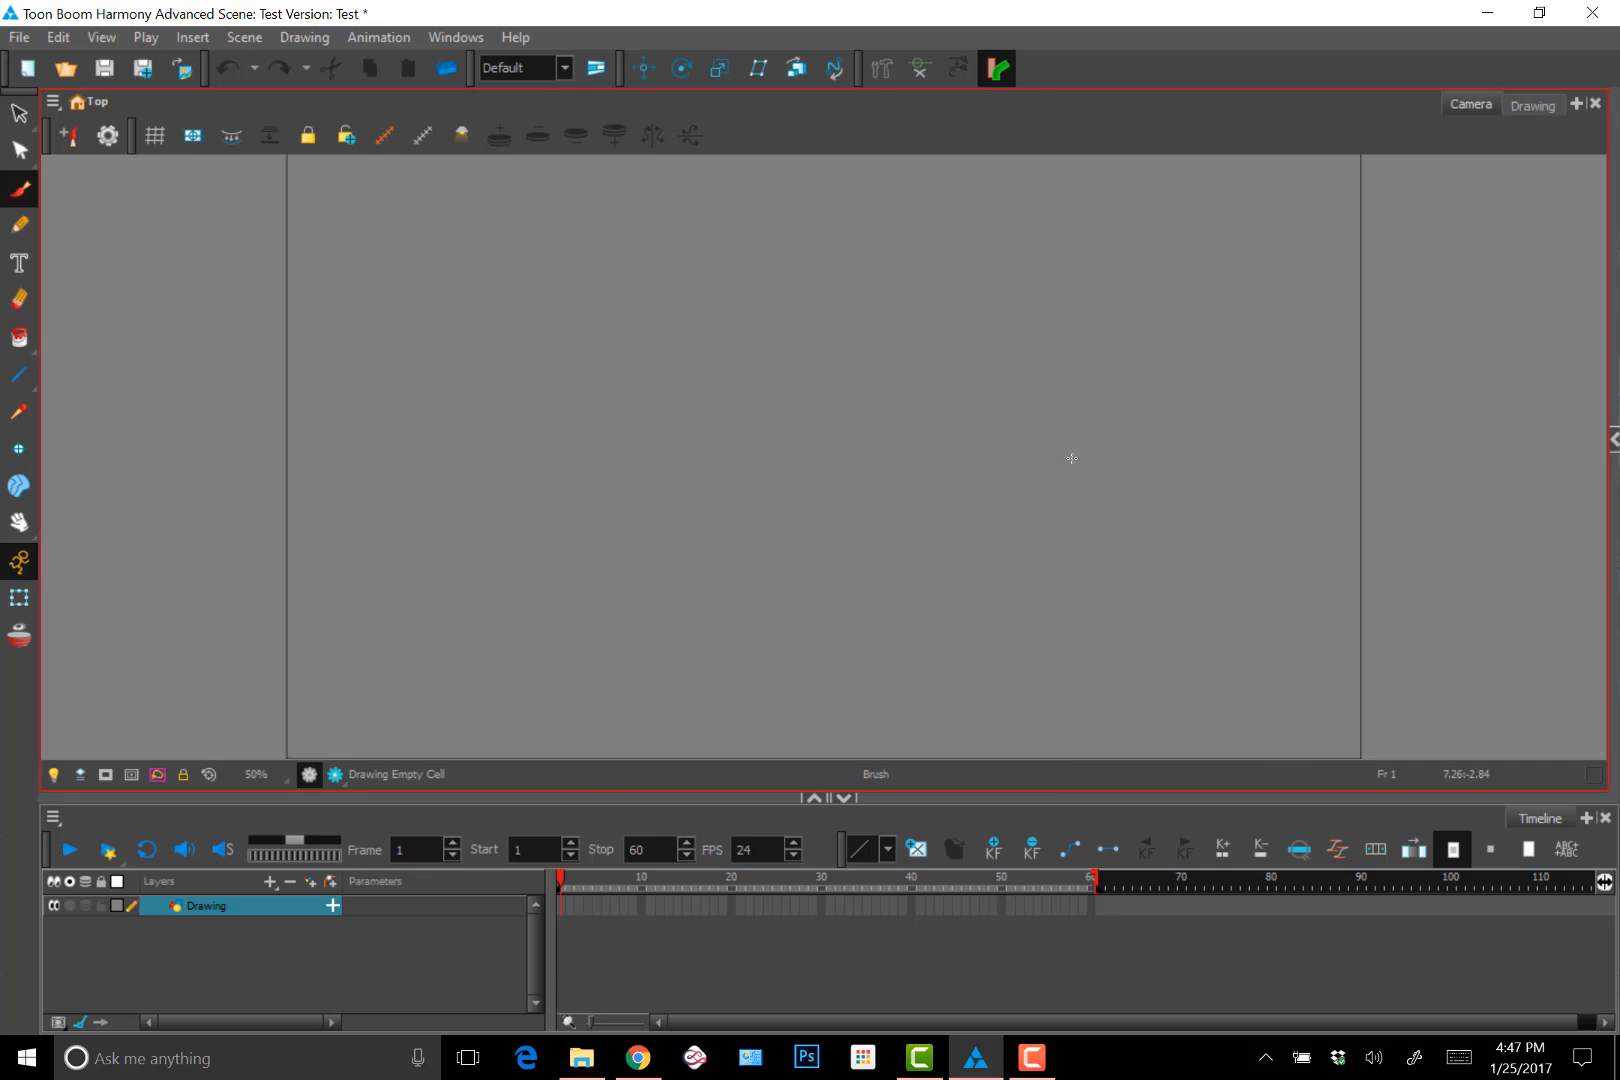
pyautogui.click(844, 798)
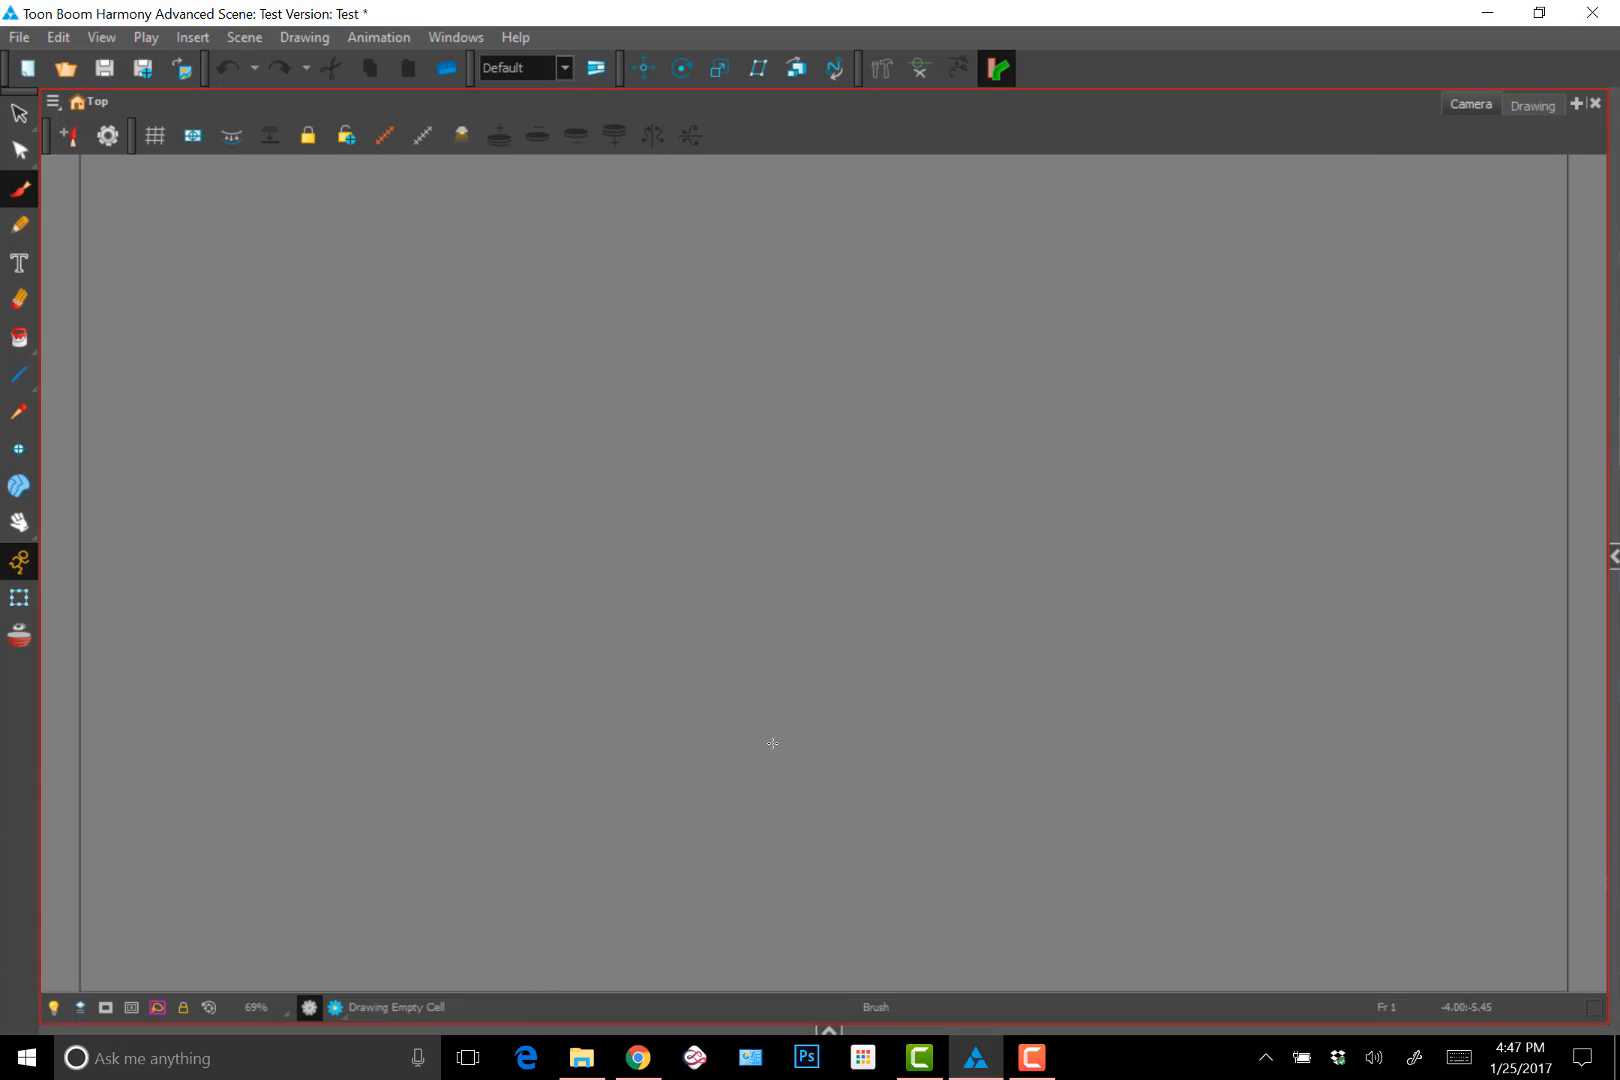
pyautogui.click(1613, 561)
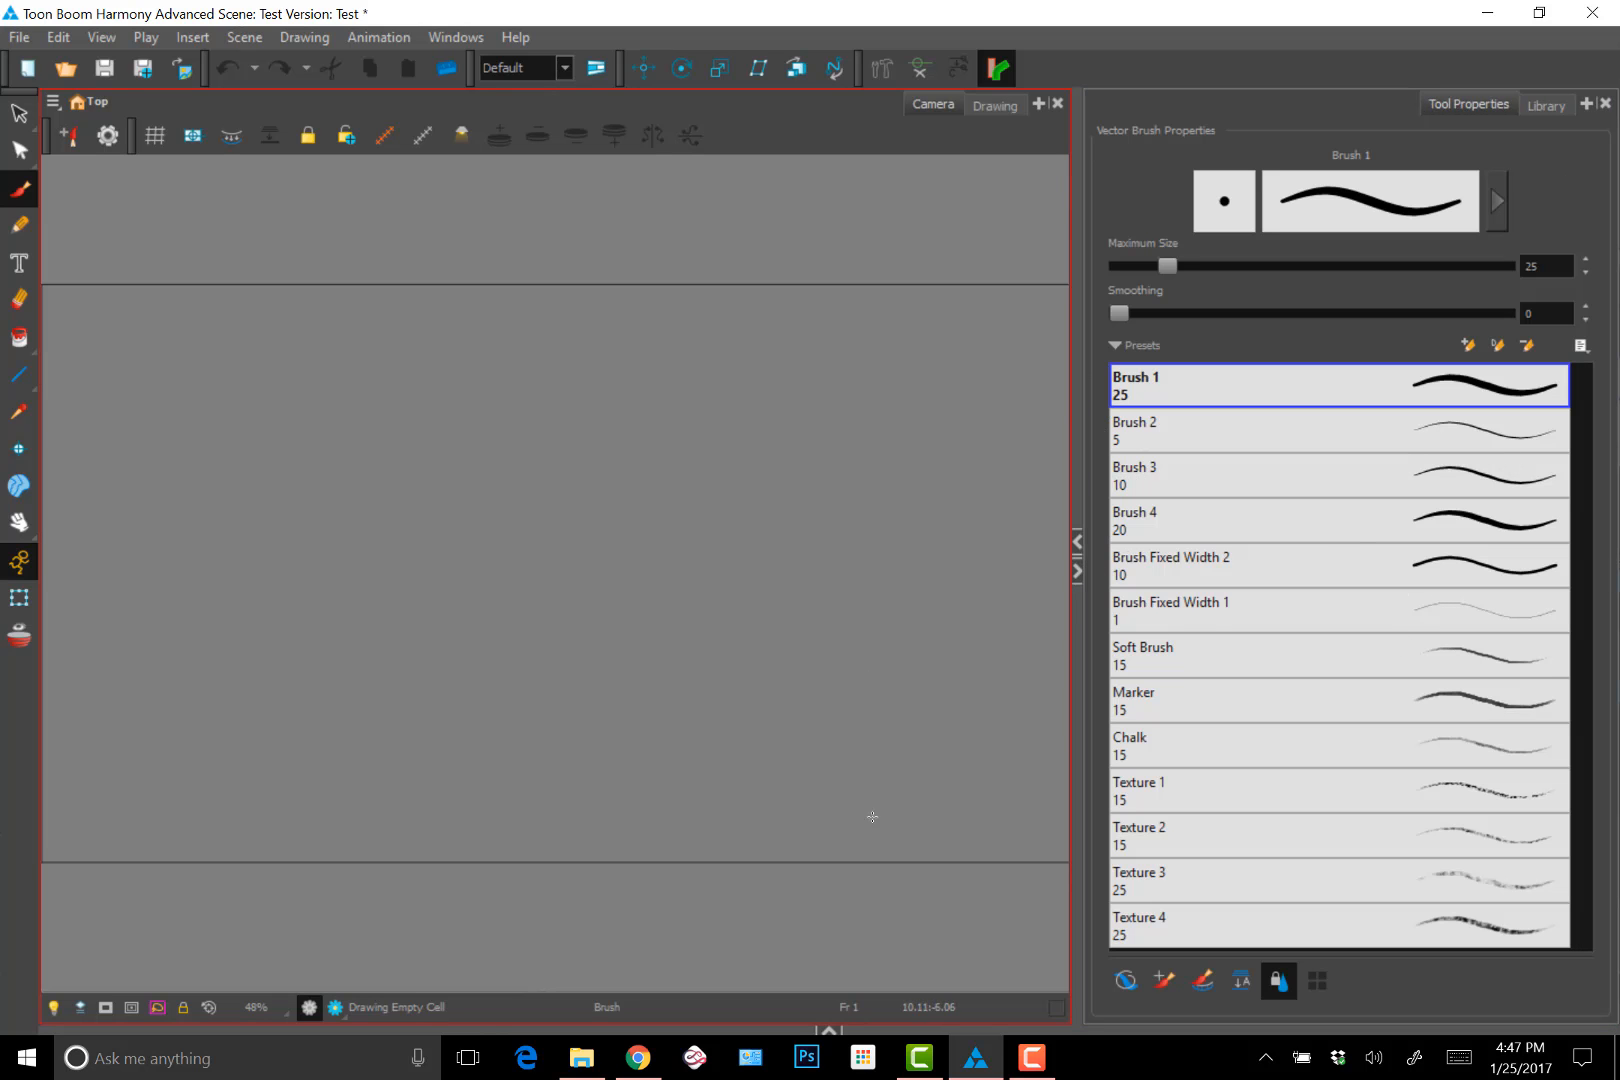
pyautogui.click(829, 1030)
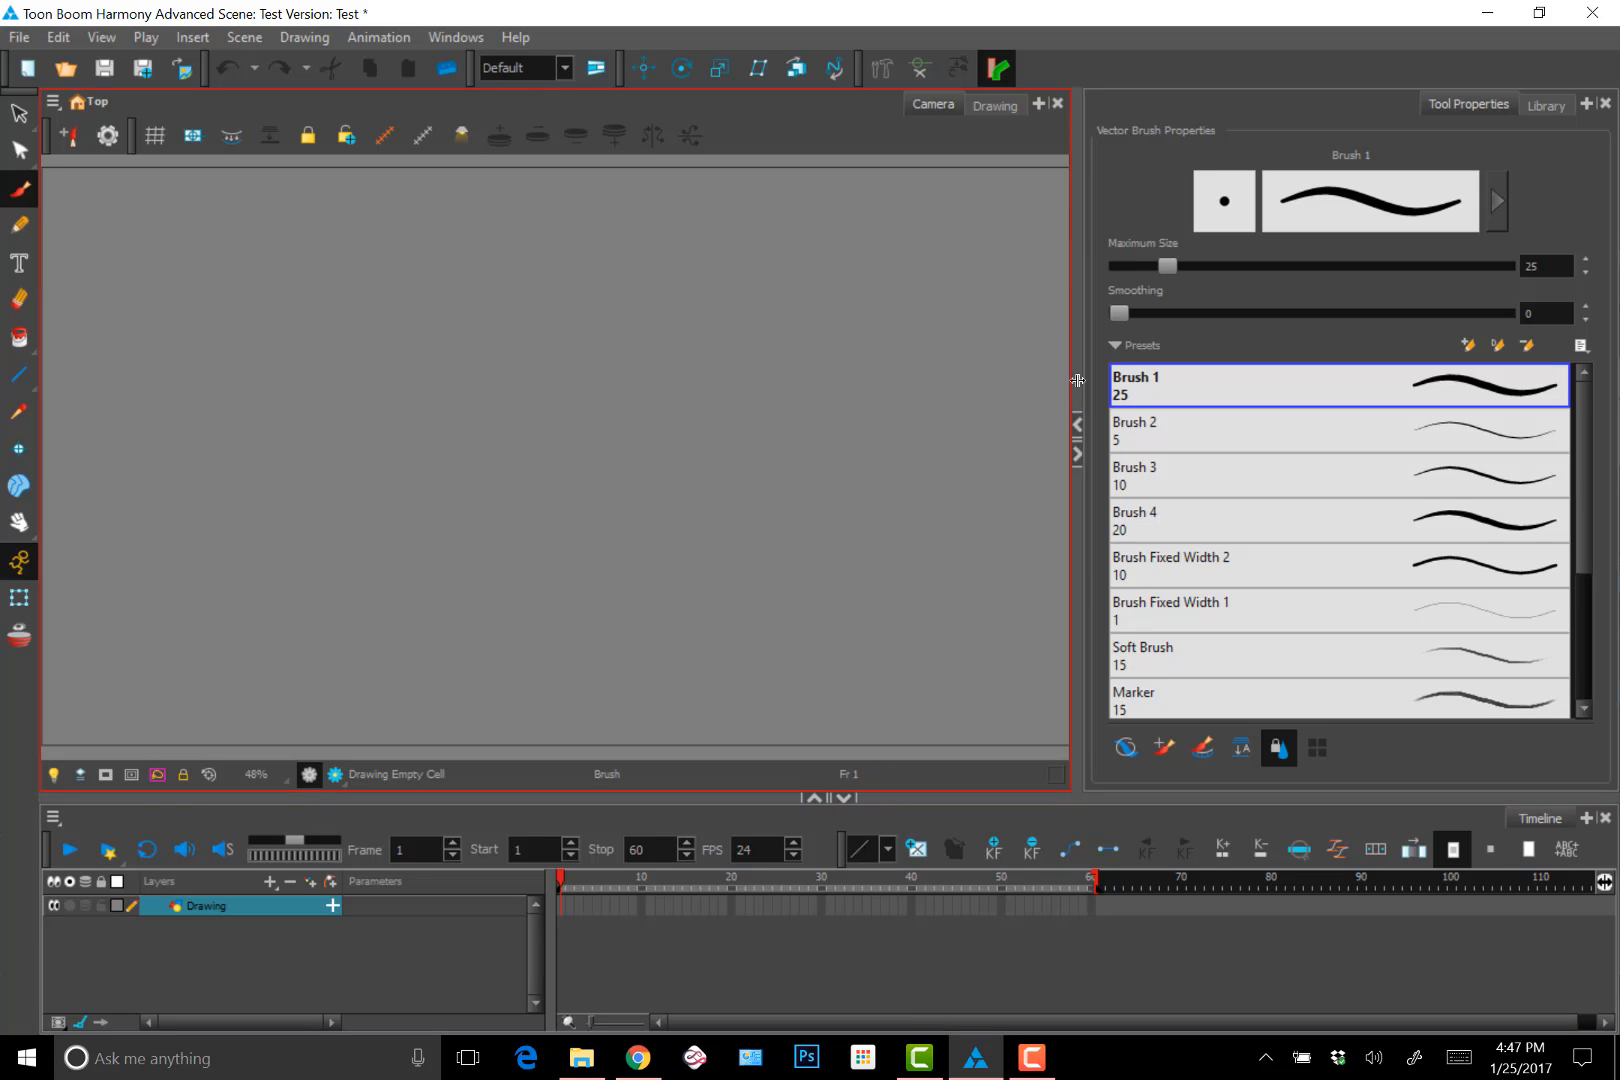
# Enlarge the Camera view against Tool Properties and the Timeline, and close the Camera and Drawing views
pyautogui.moveTo(1077, 381); pyautogui.dragTo(1254, 390)
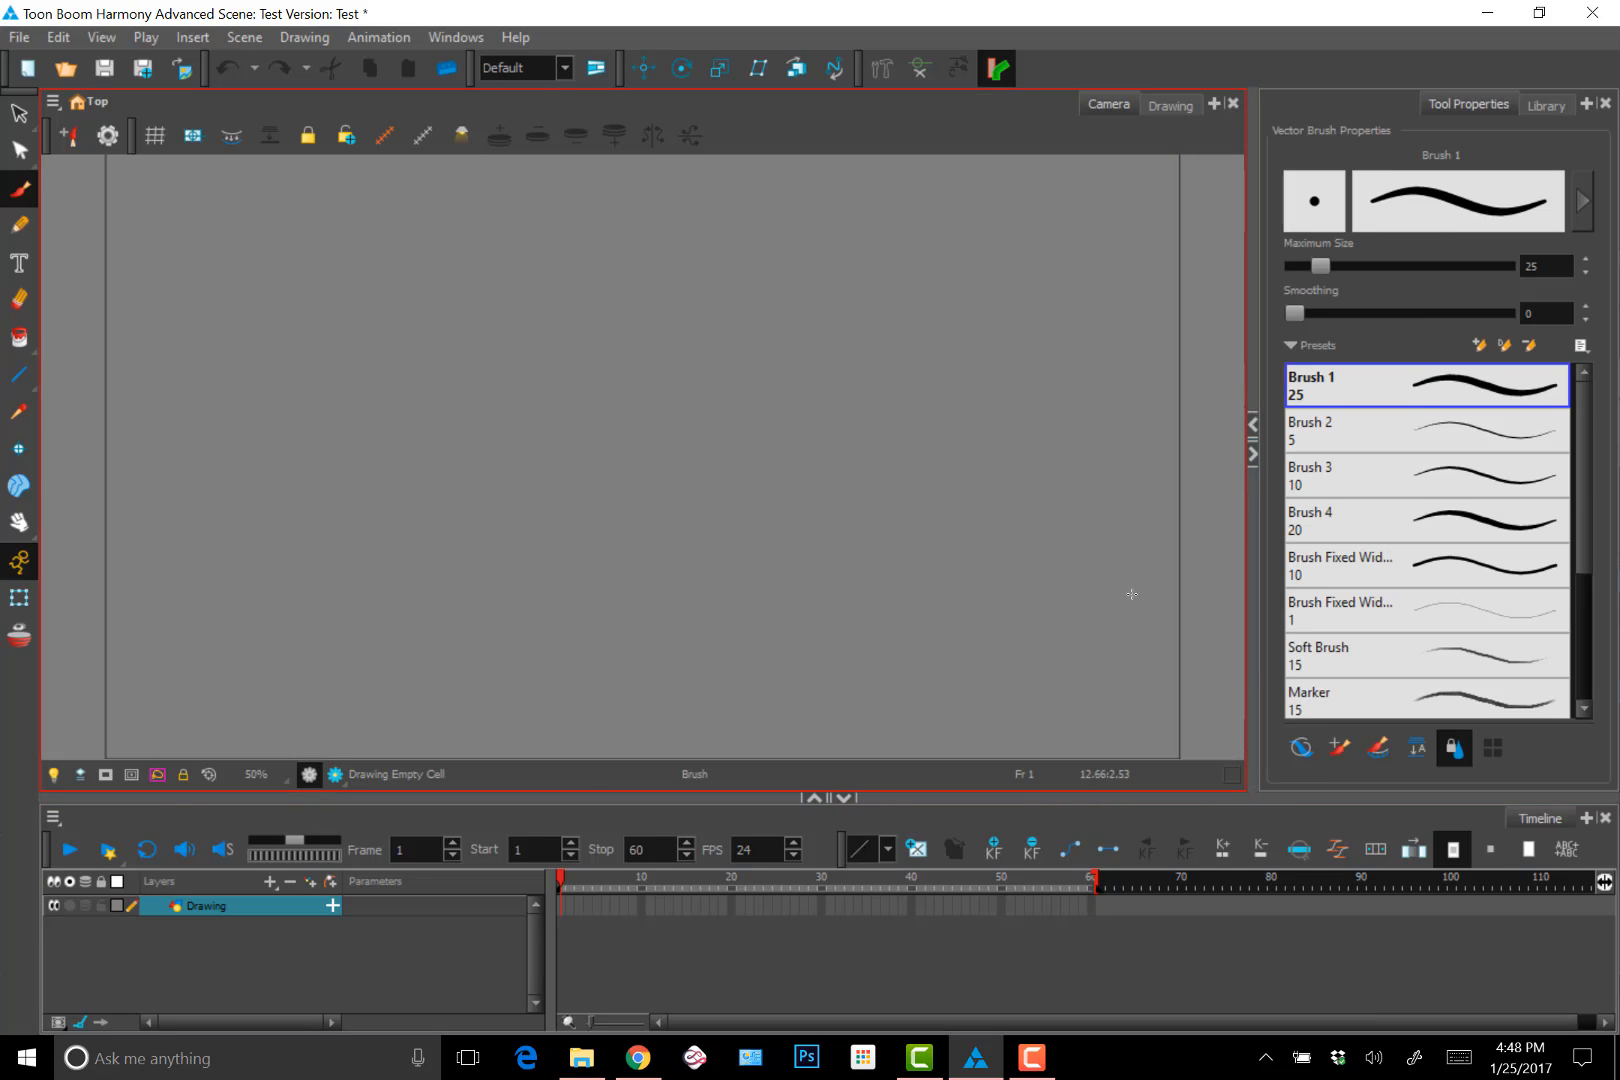
pyautogui.moveTo(977, 796); pyautogui.dragTo(977, 847)
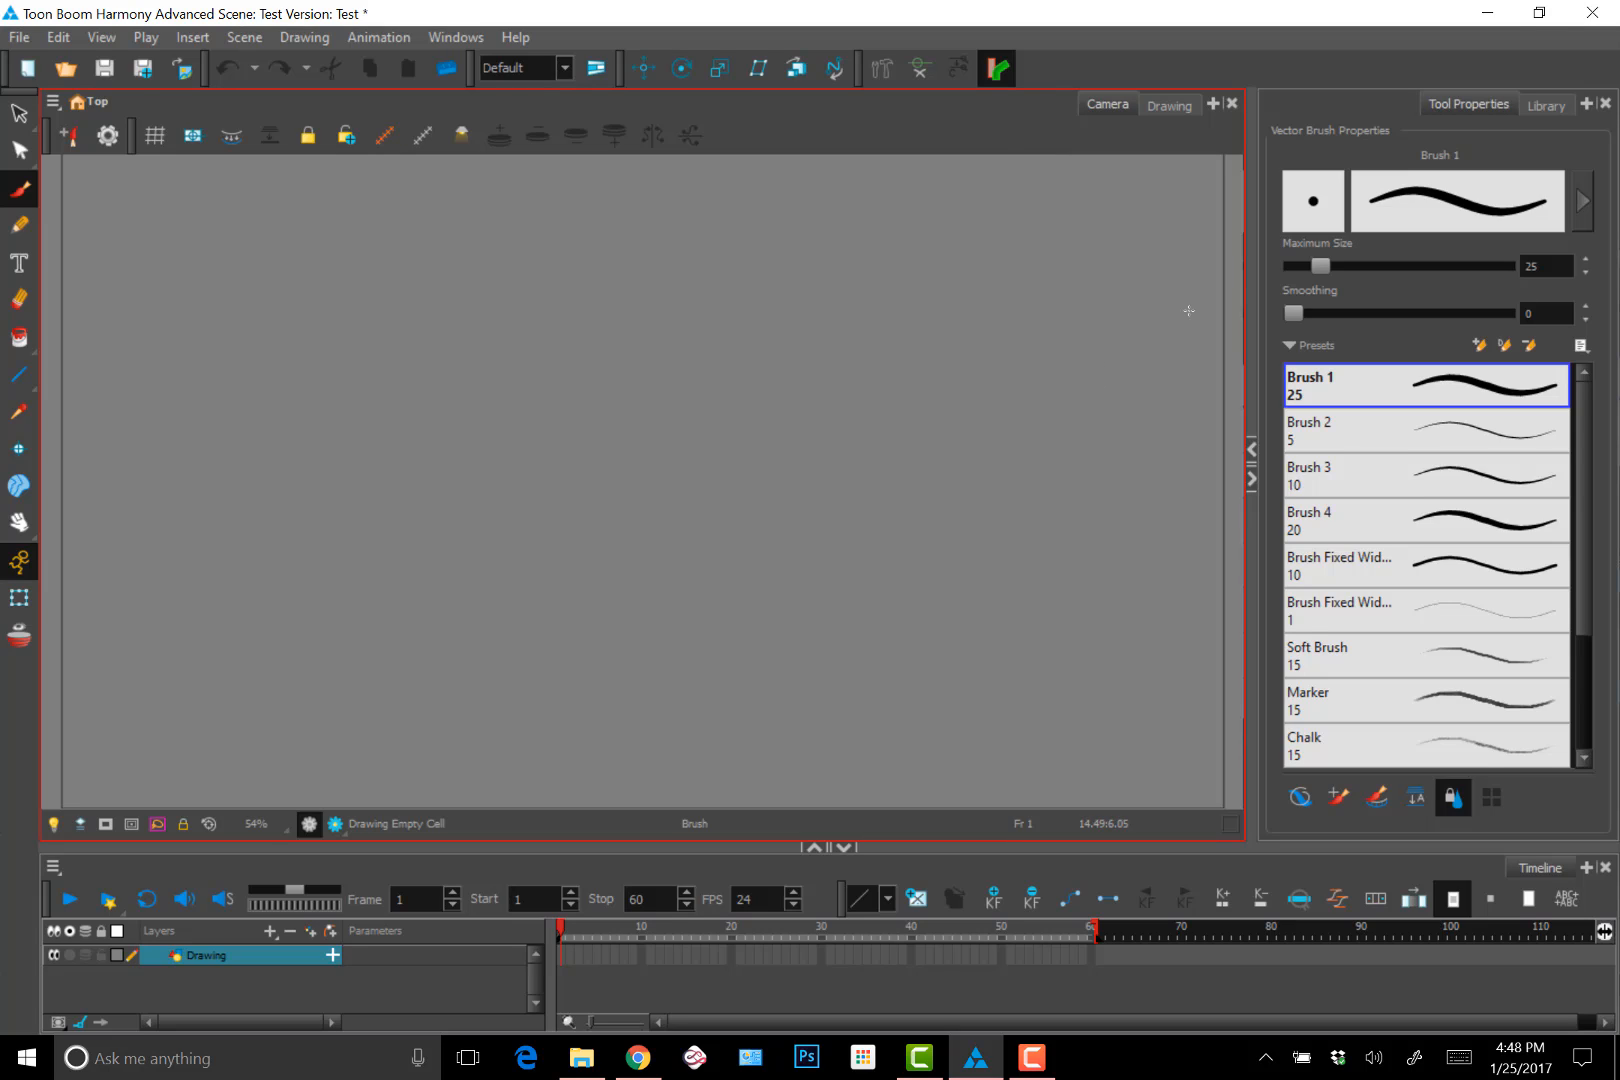
pyautogui.click(1232, 104)
pyautogui.click(1231, 104)
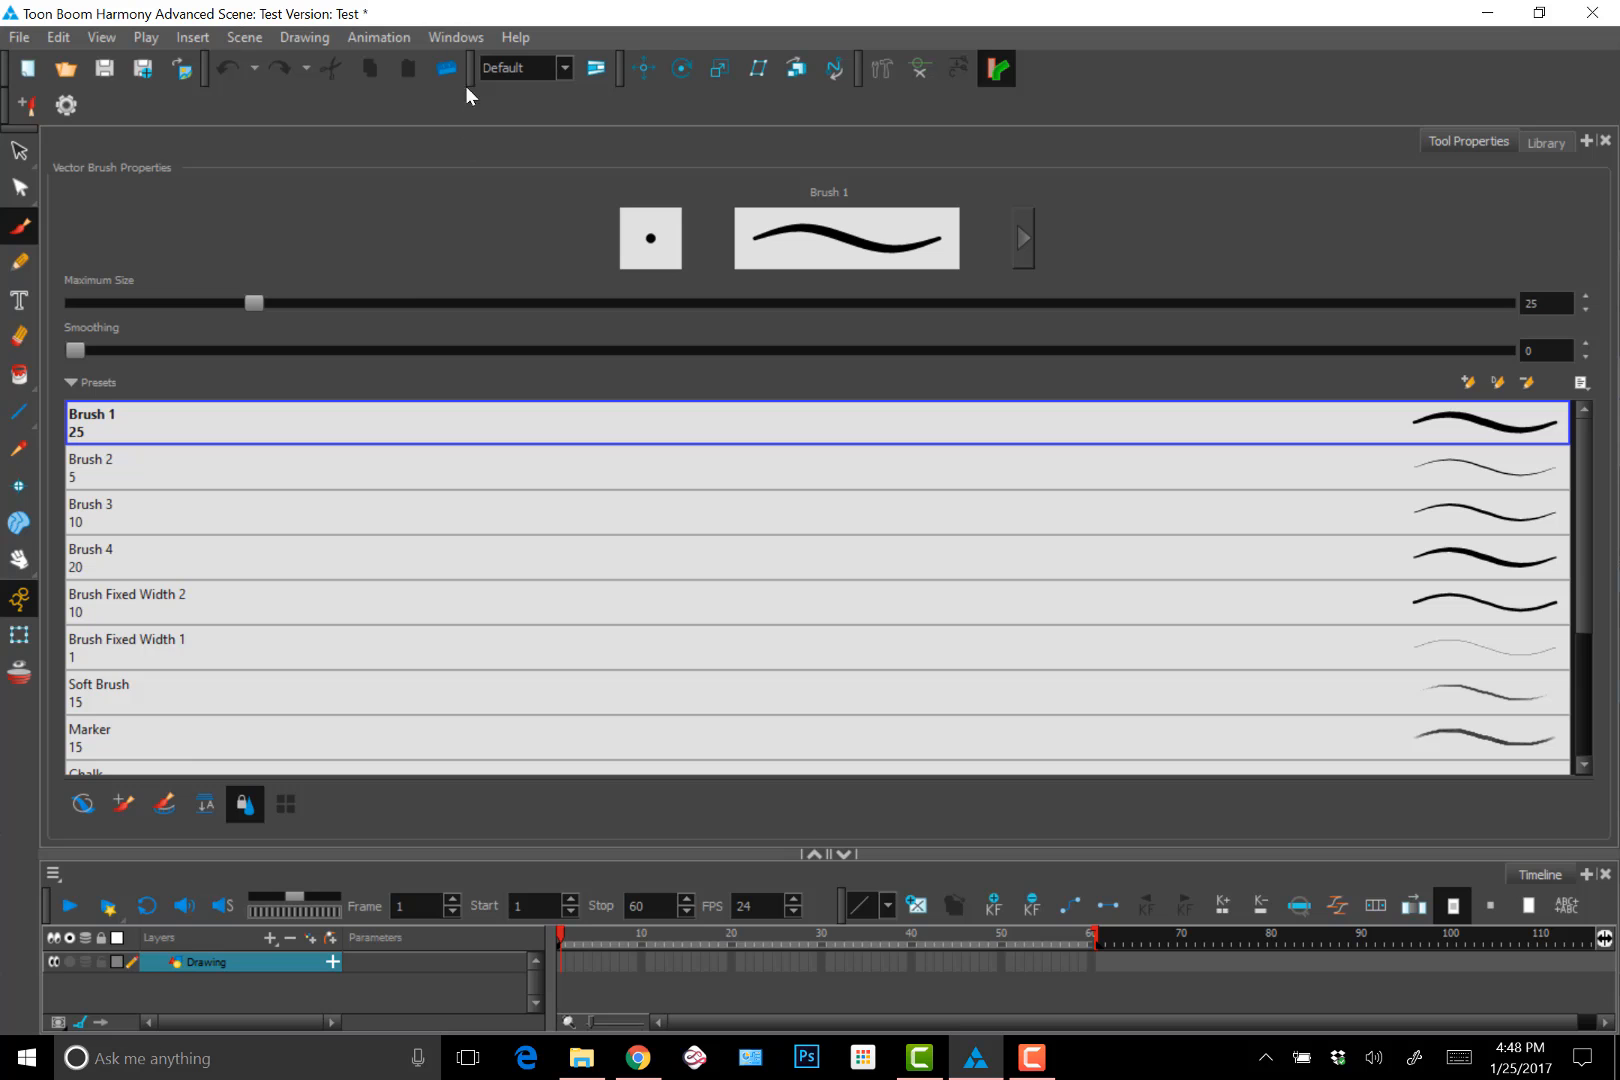
# Restore the default workspace and maximize the application window
pyautogui.click(455, 37)
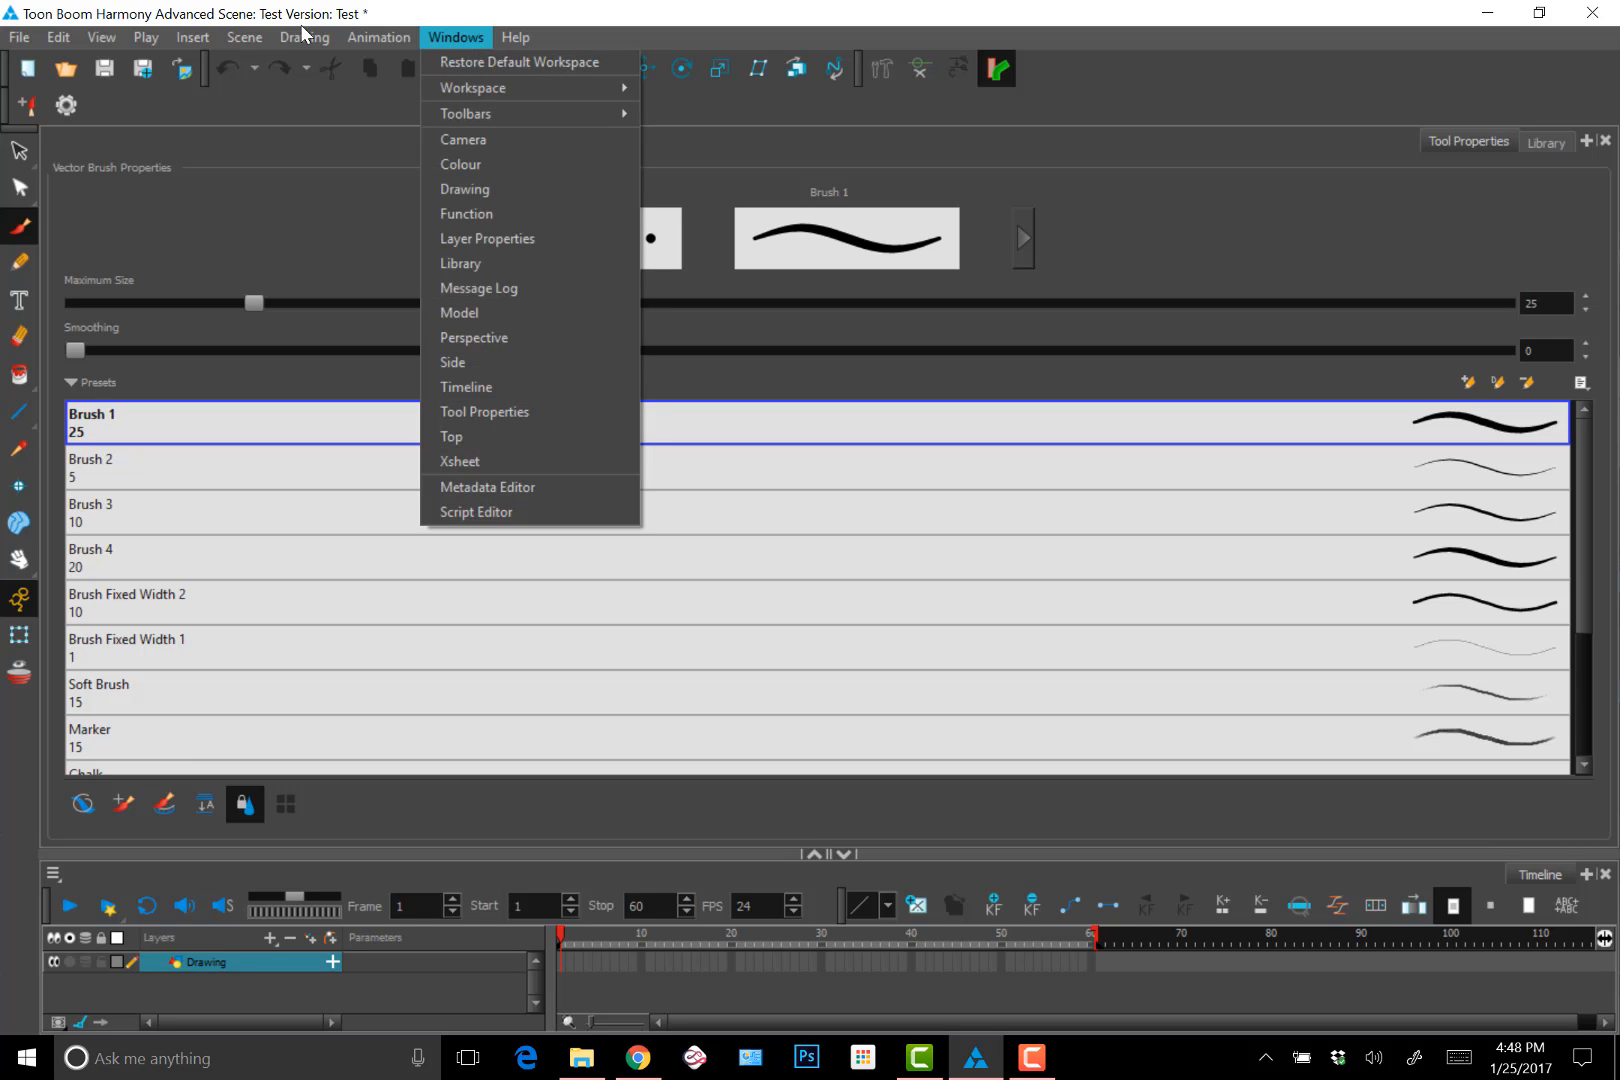
pyautogui.click(481, 61)
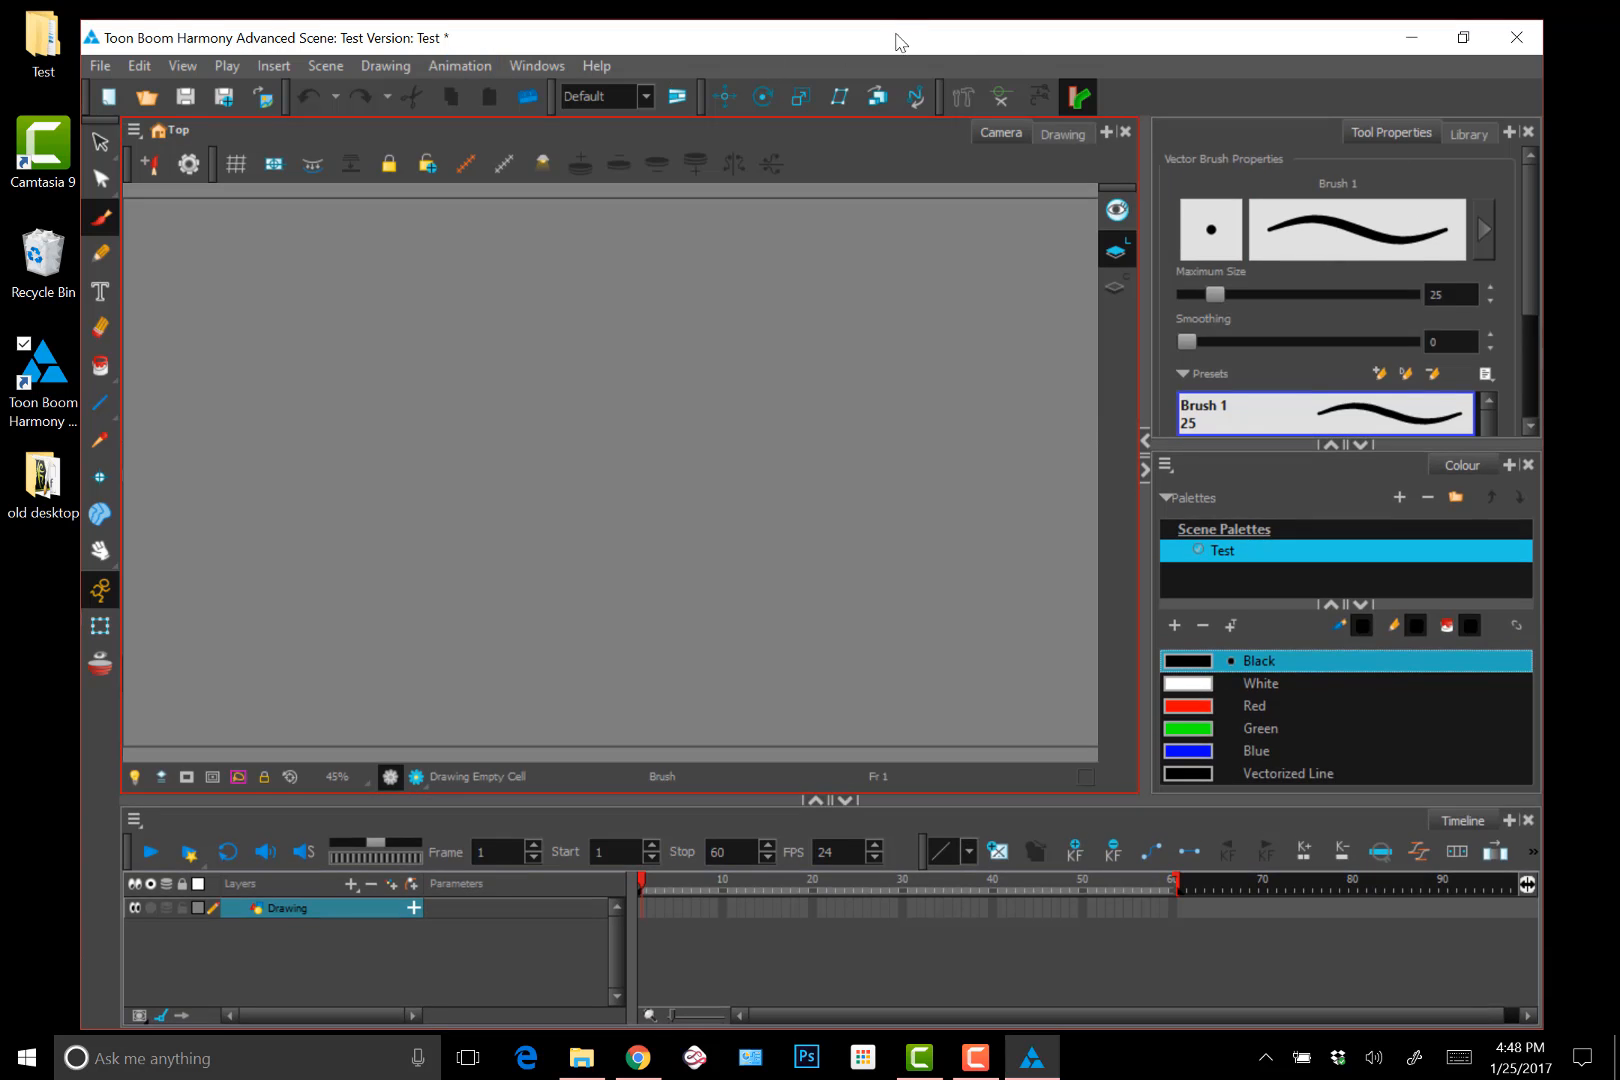
pyautogui.moveTo(900, 42); pyautogui.dragTo(749, 4)
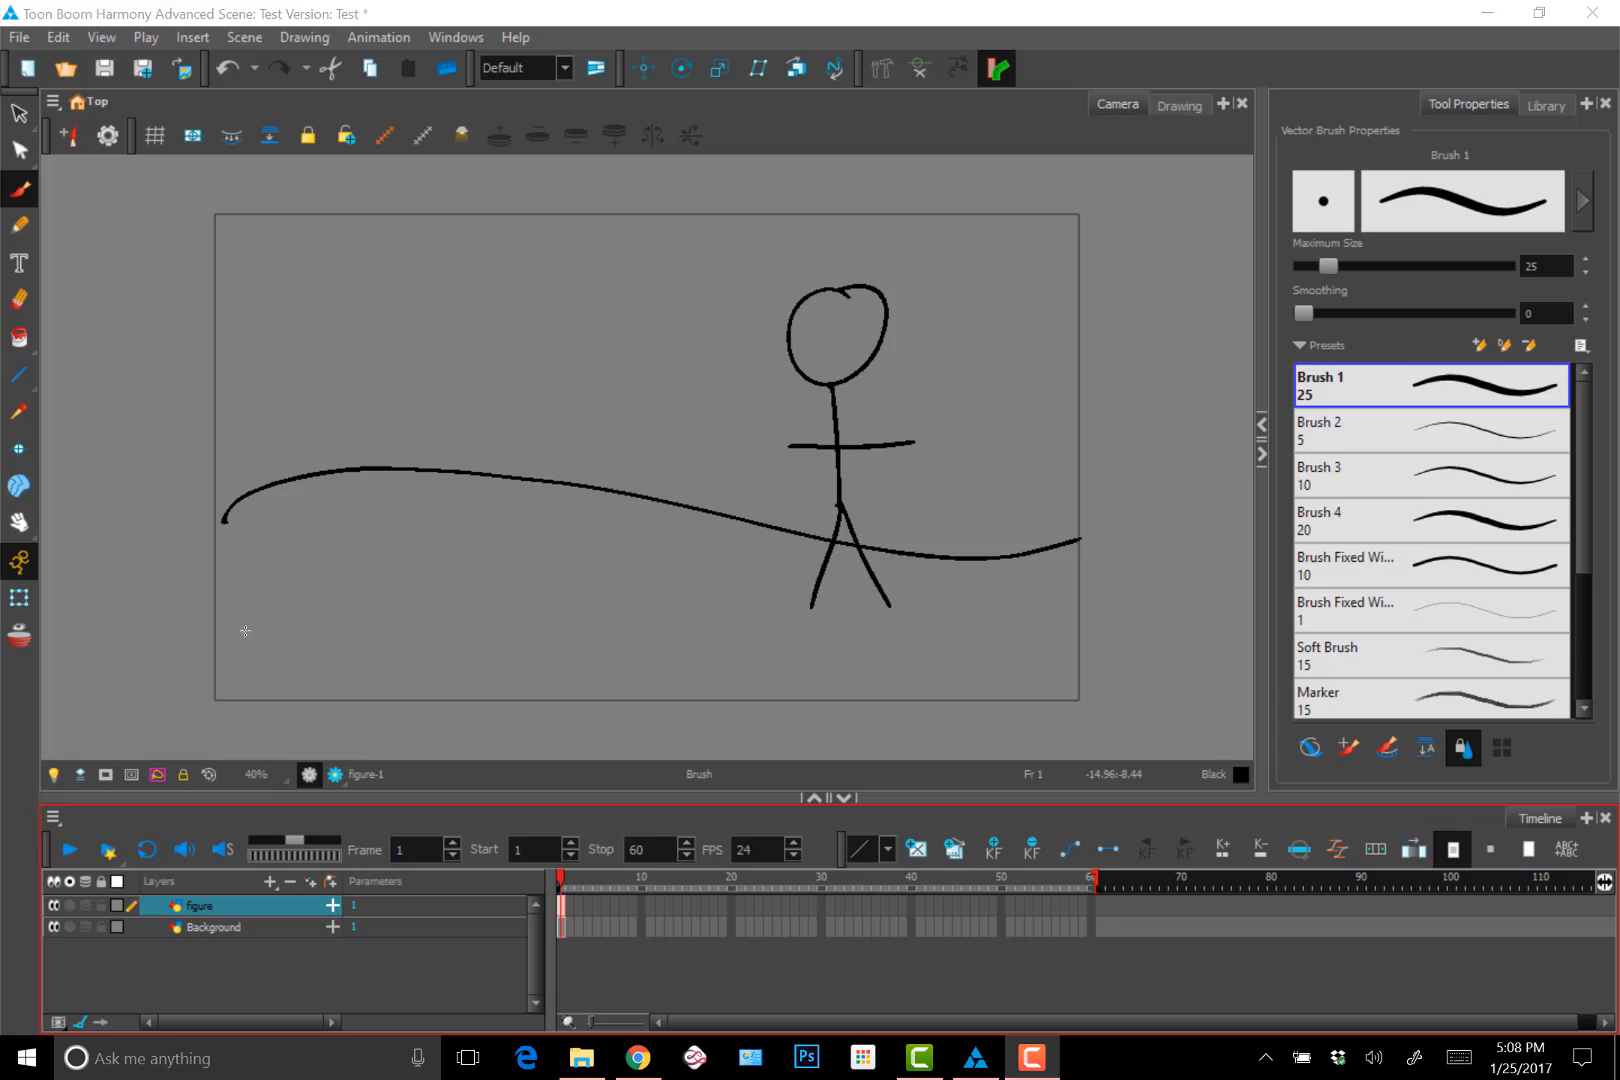
# Open the figure layer's name for editing without changing it, and select the Background layer
pyautogui.doubleClick(216, 906)
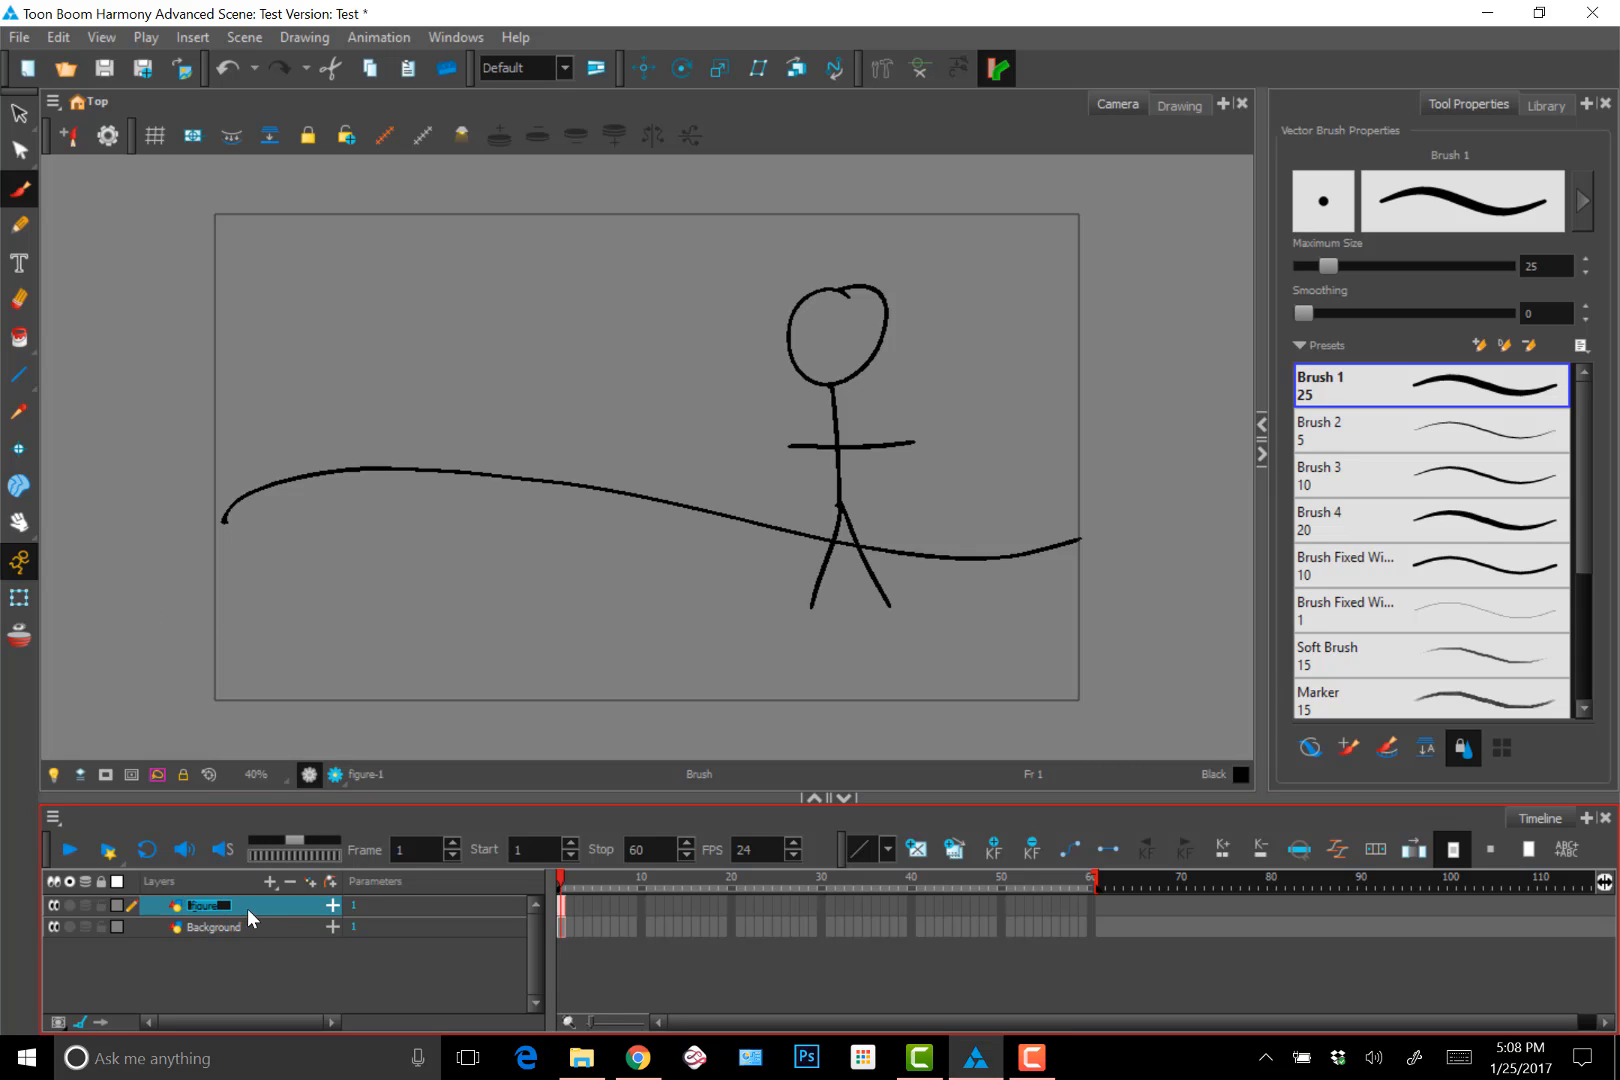
pyautogui.click(247, 908)
pyautogui.click(244, 929)
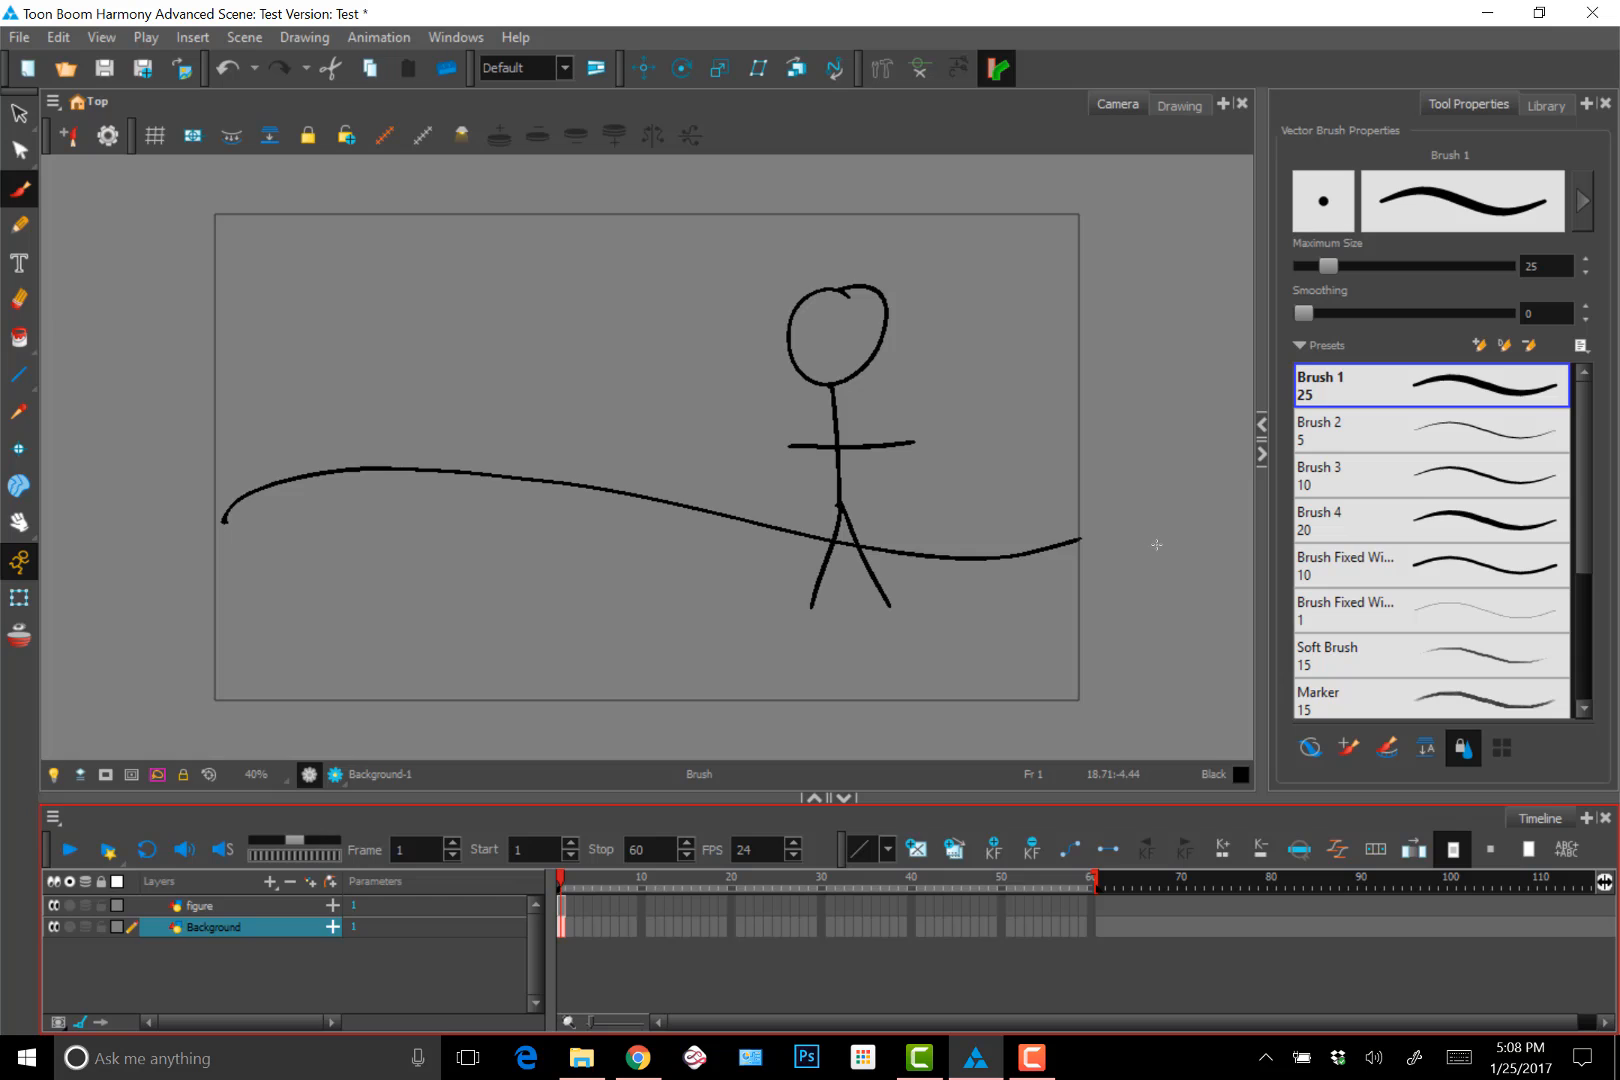
# View the Background and figure layers in the Drawing view, turn on its light table, and return to the Camera view
pyautogui.click(1178, 108)
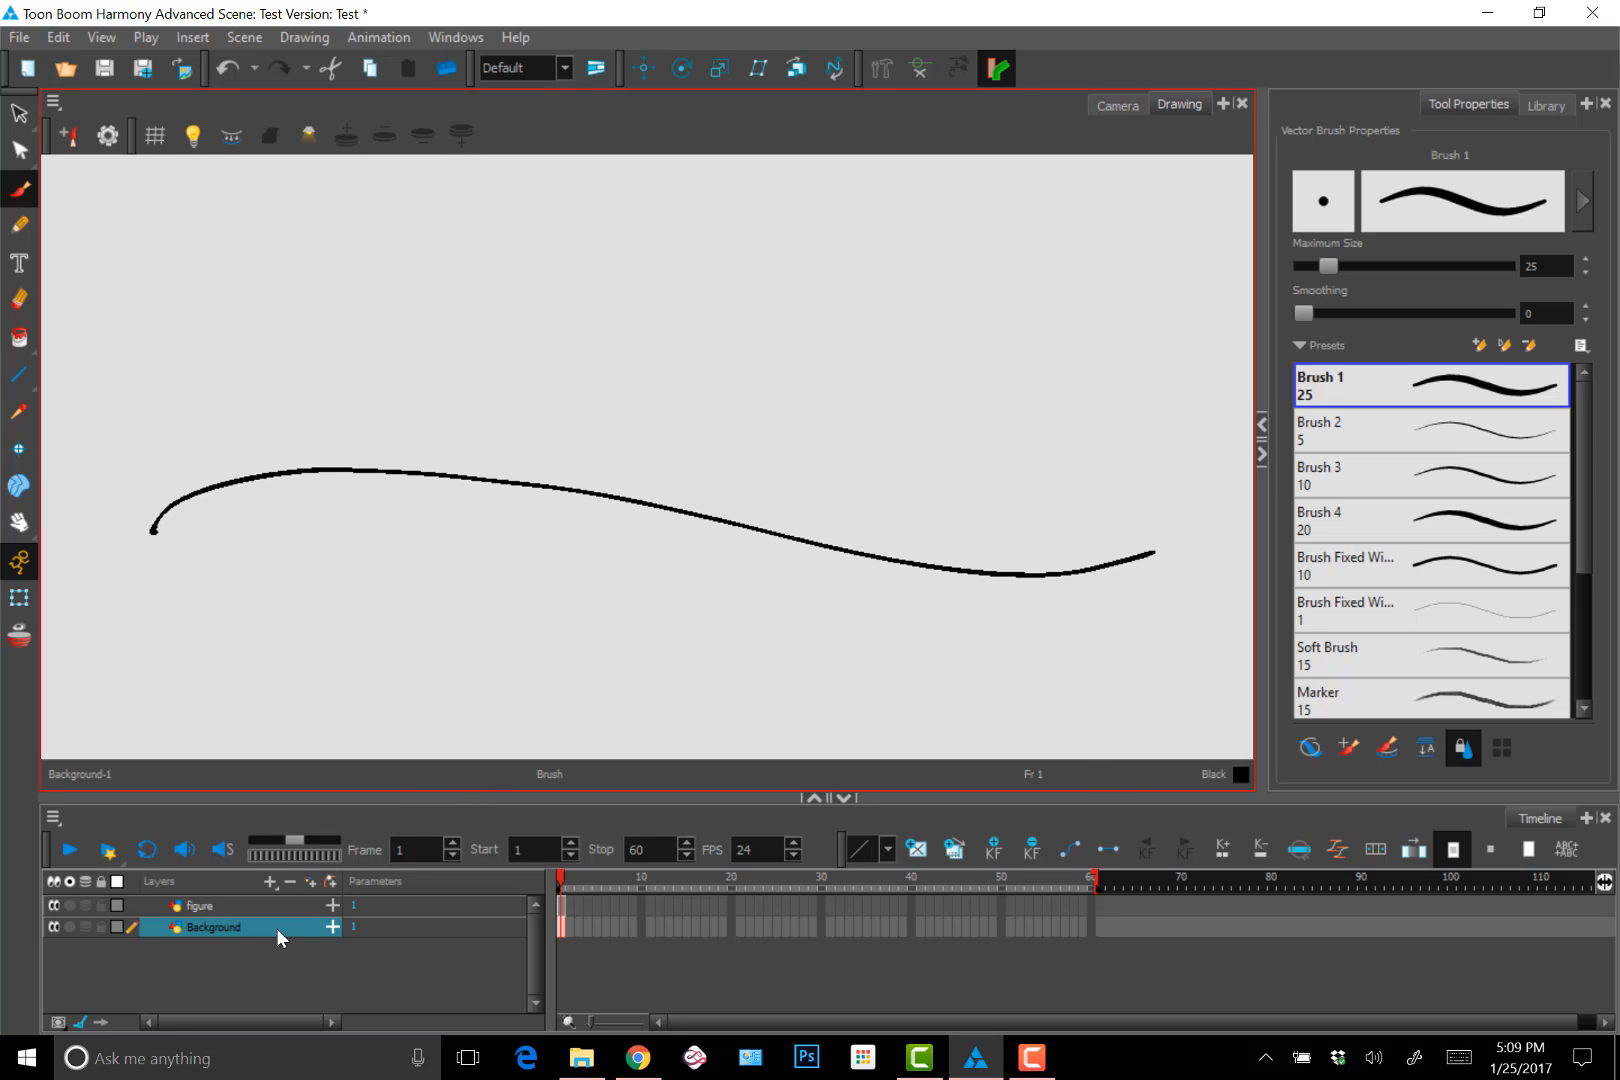
pyautogui.click(204, 906)
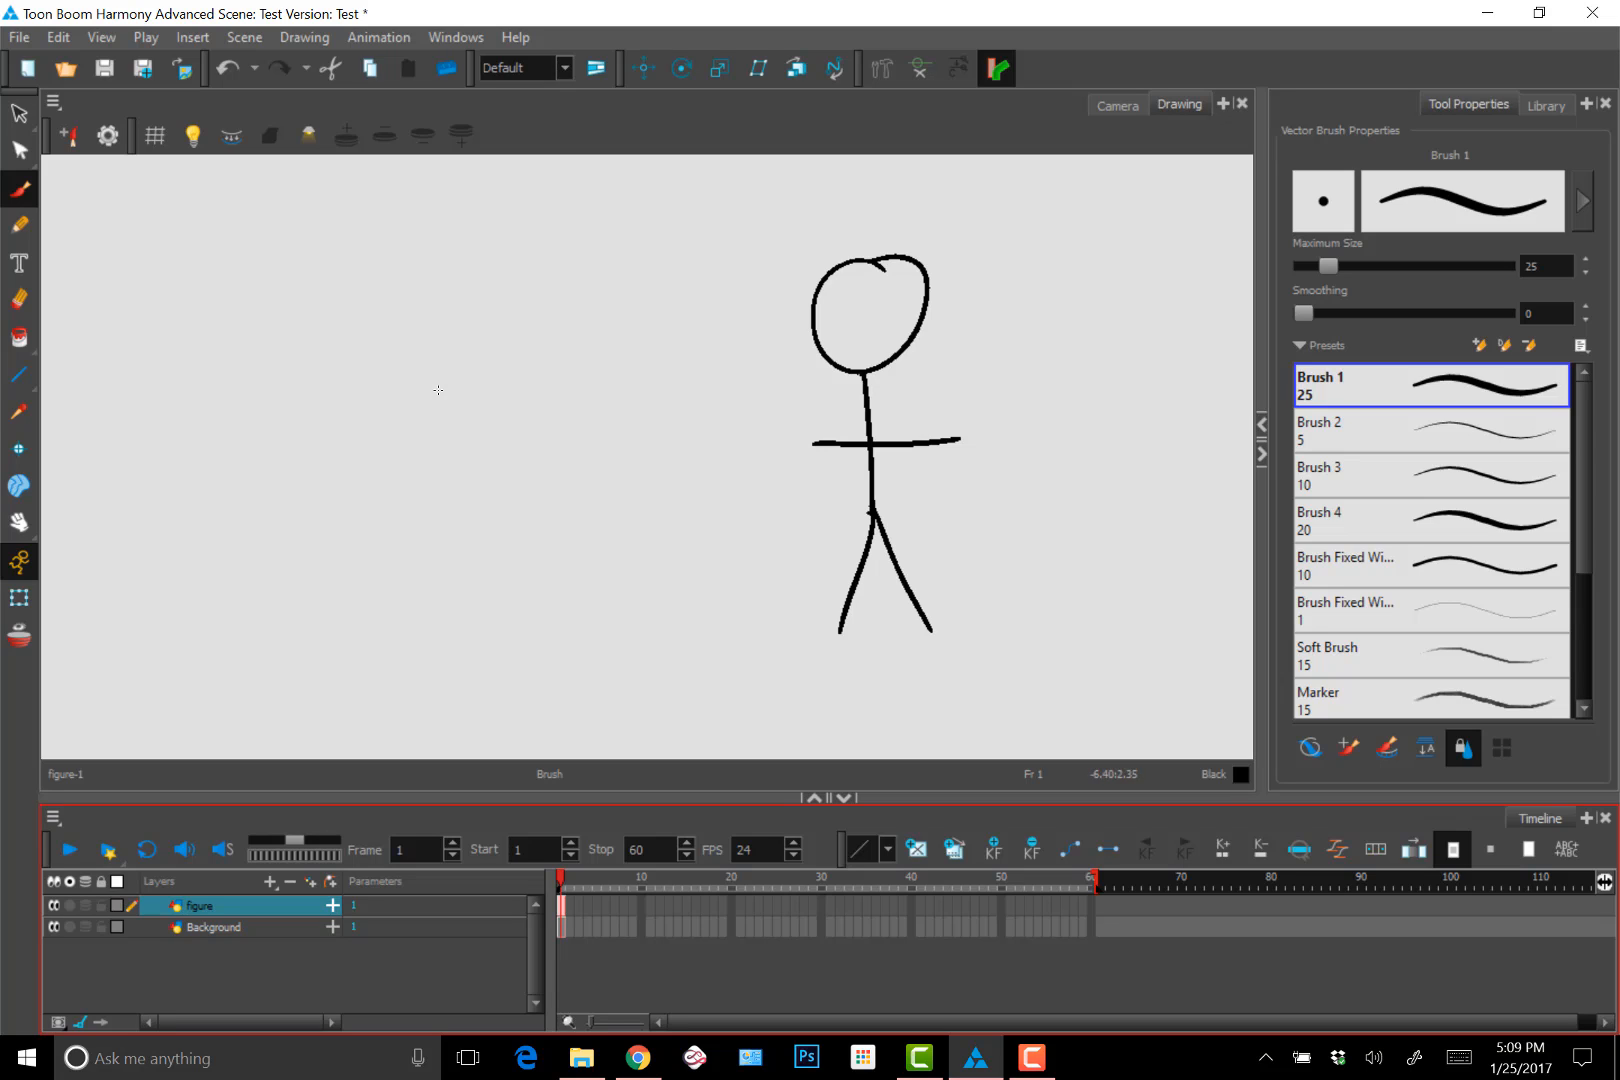
pyautogui.click(193, 135)
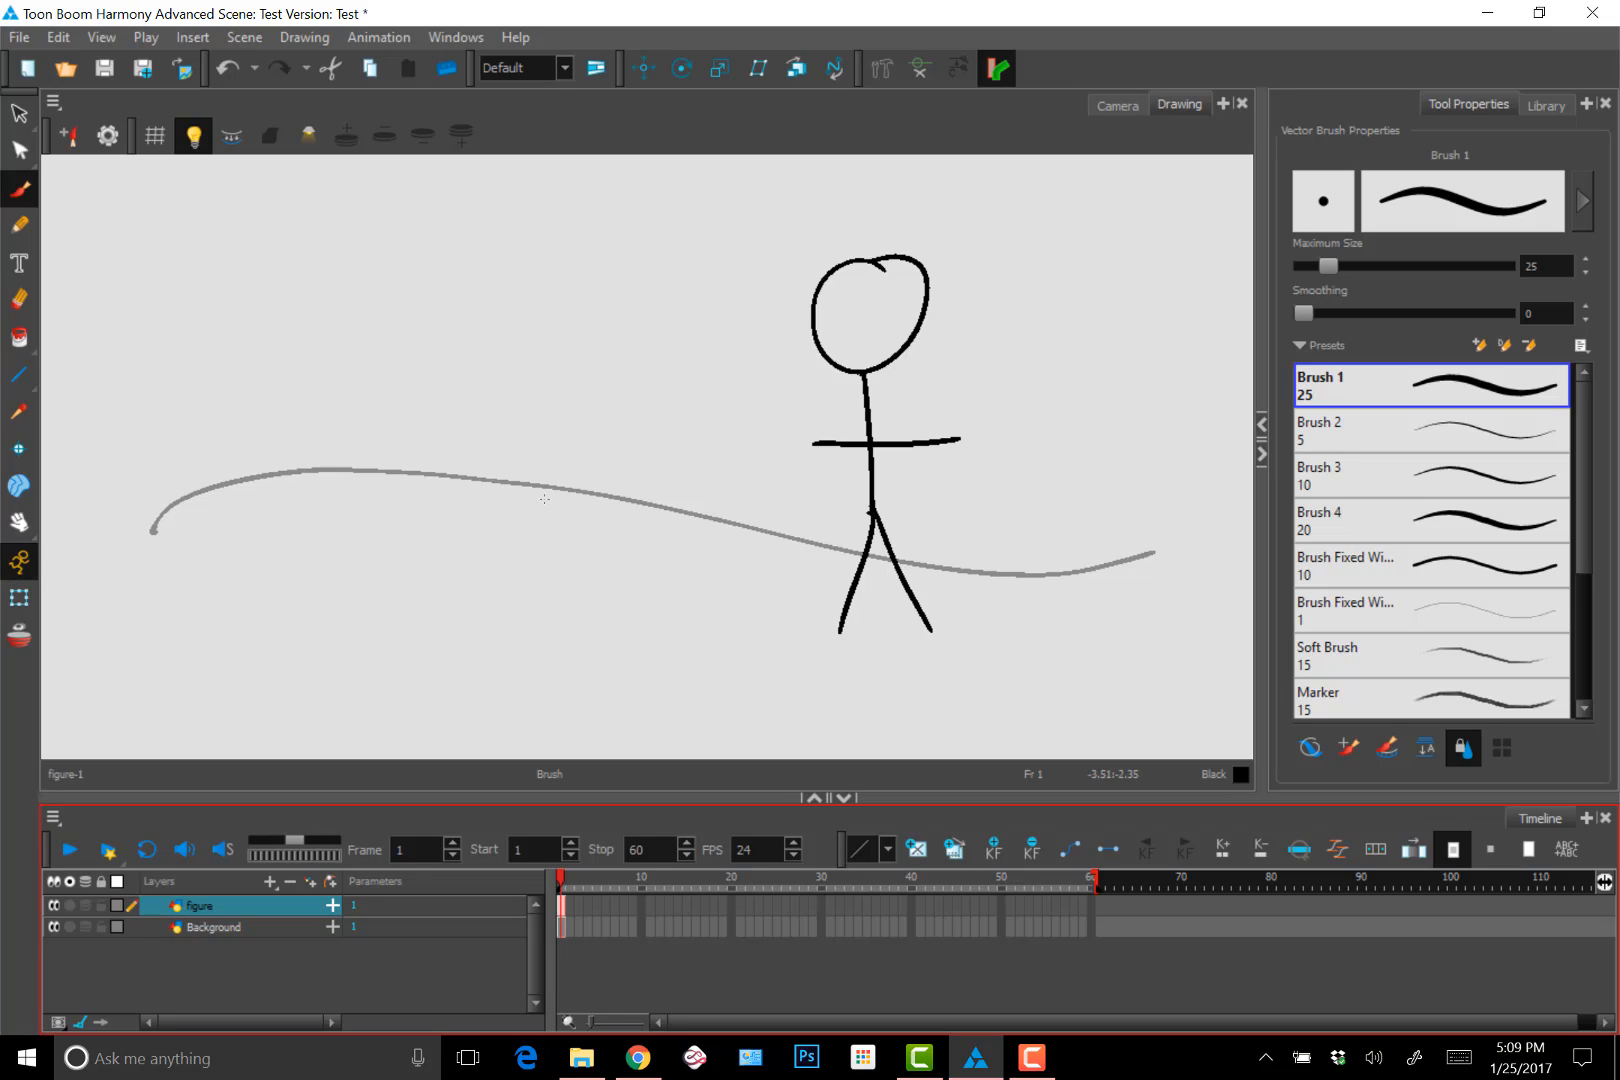
pyautogui.click(1115, 106)
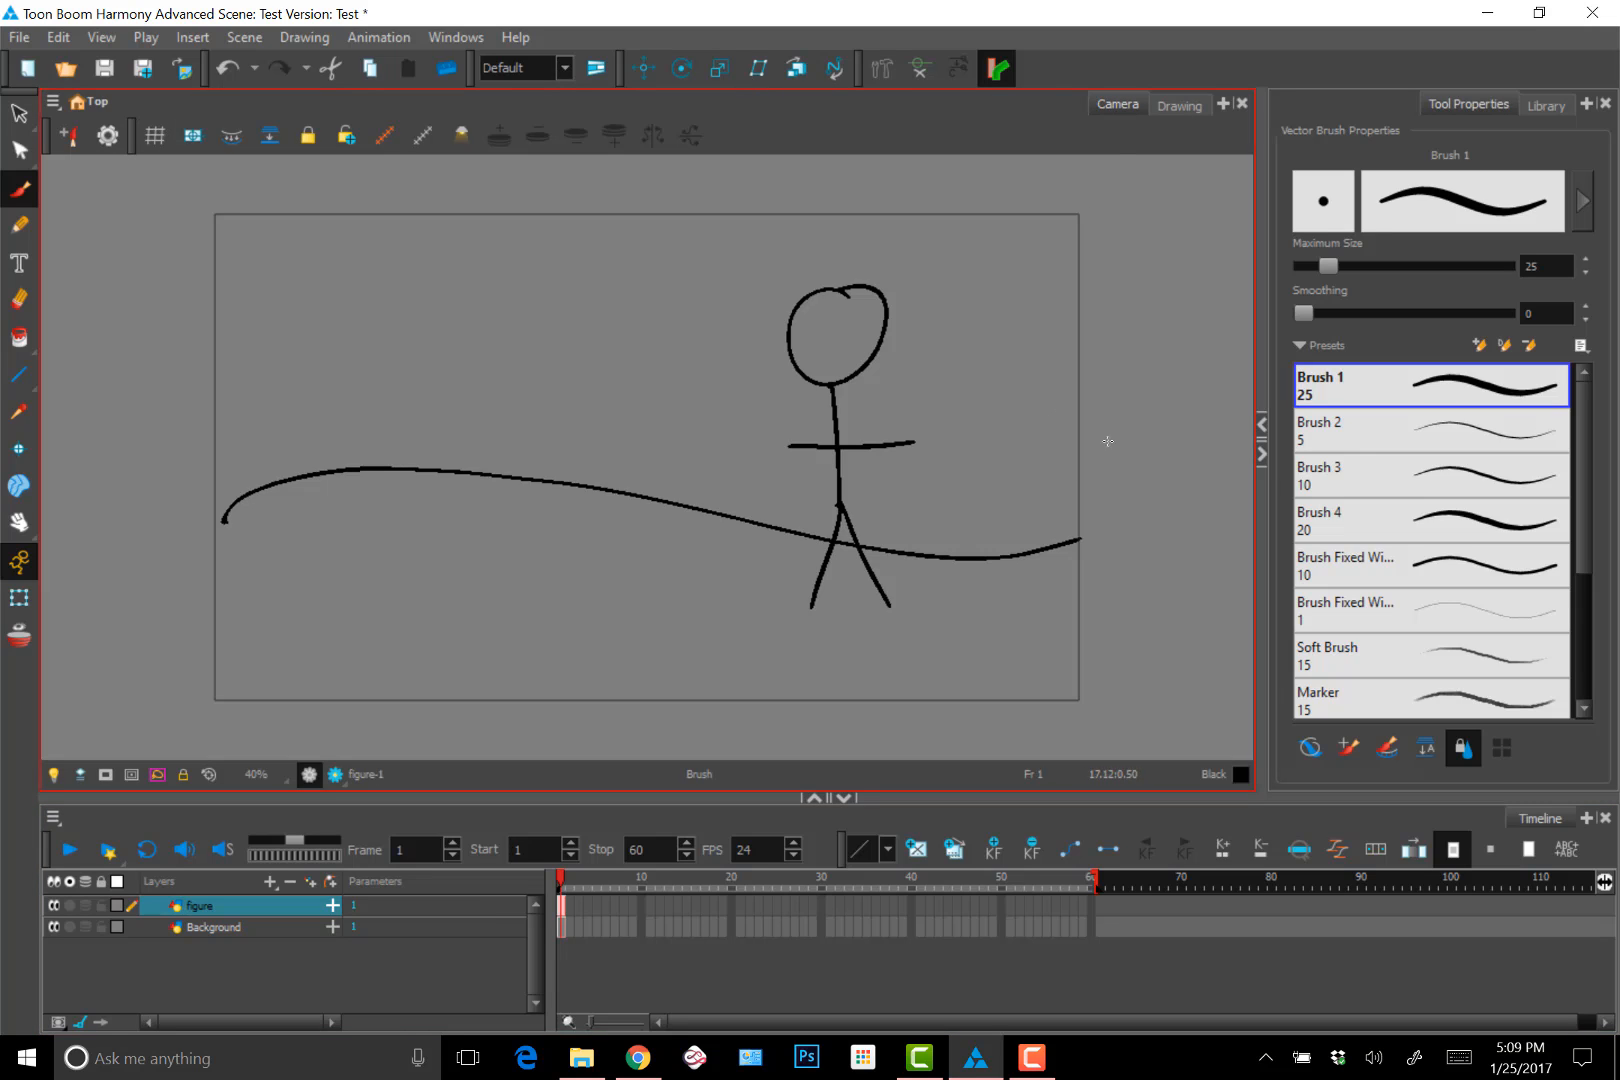
pyautogui.click(51, 928)
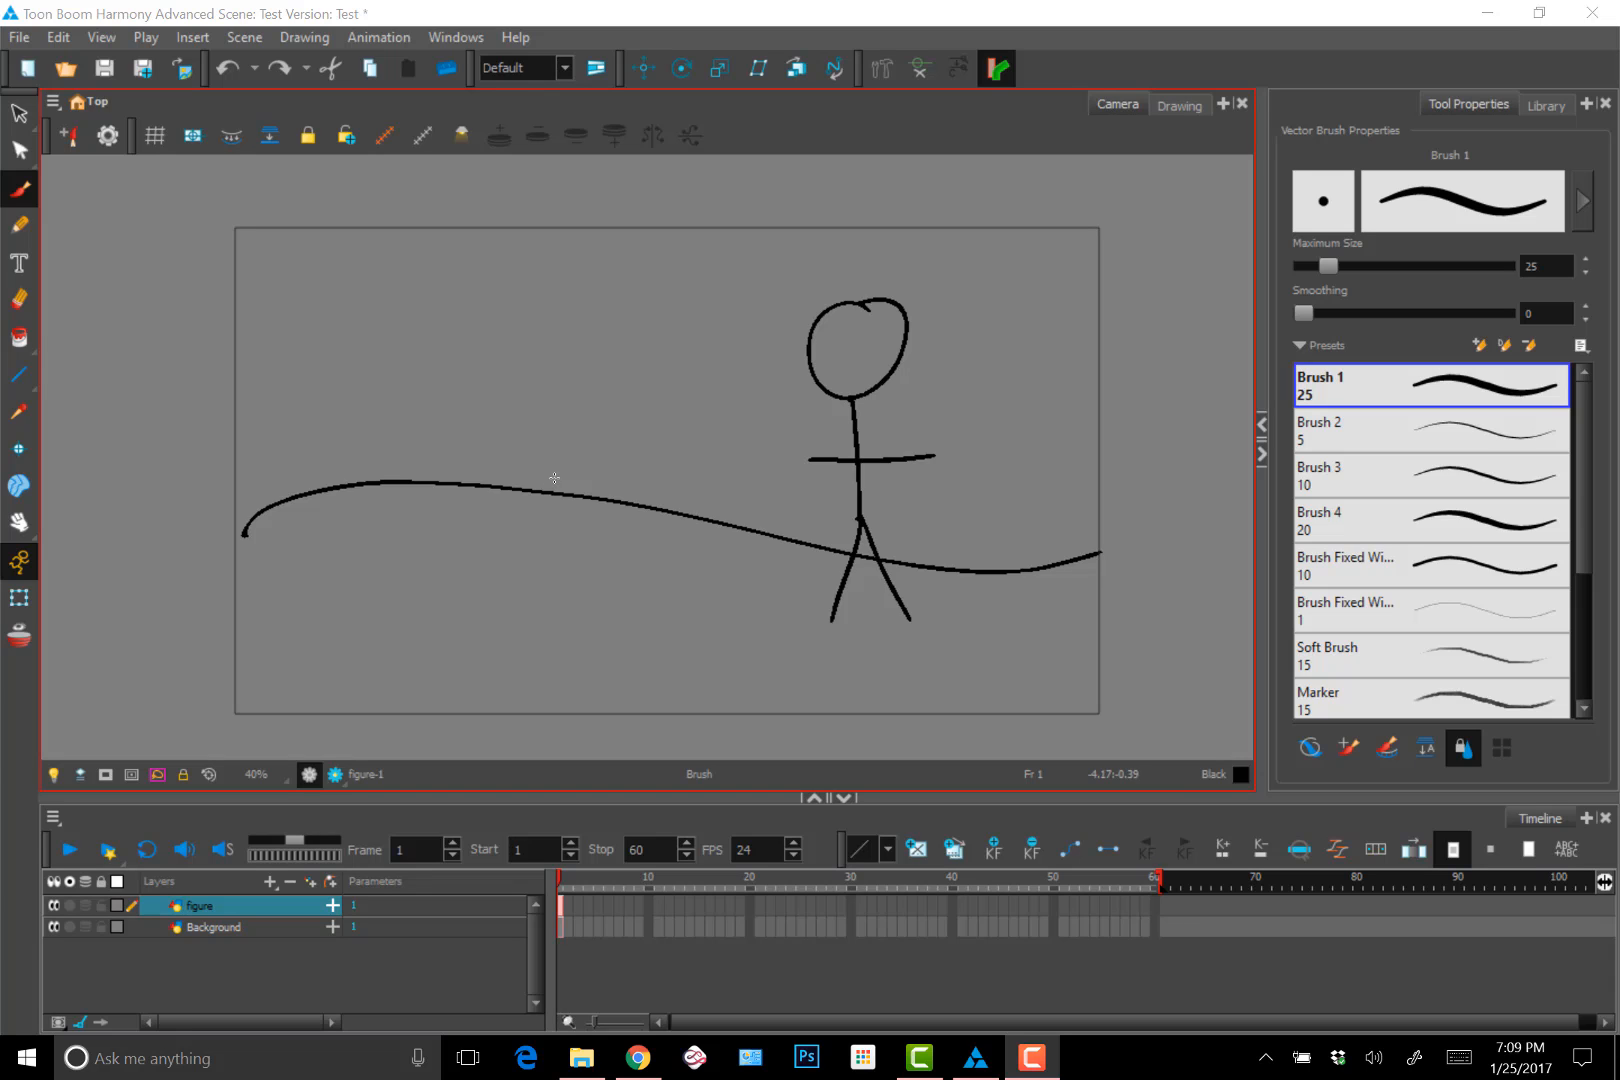
# Pan the stick figure scene in the Camera view, zoom out, and zoom back in
pyautogui.moveTo(768, 384)
pyautogui.mouseDown()
pyautogui.moveTo(969, 412)
pyautogui.moveTo(900, 365)
pyautogui.moveTo(564, 455)
pyautogui.moveTo(849, 443)
pyautogui.moveTo(893, 535)
pyautogui.moveTo(673, 560)
pyautogui.moveTo(855, 514)
pyautogui.moveTo(817, 542)
pyautogui.mouseUp()
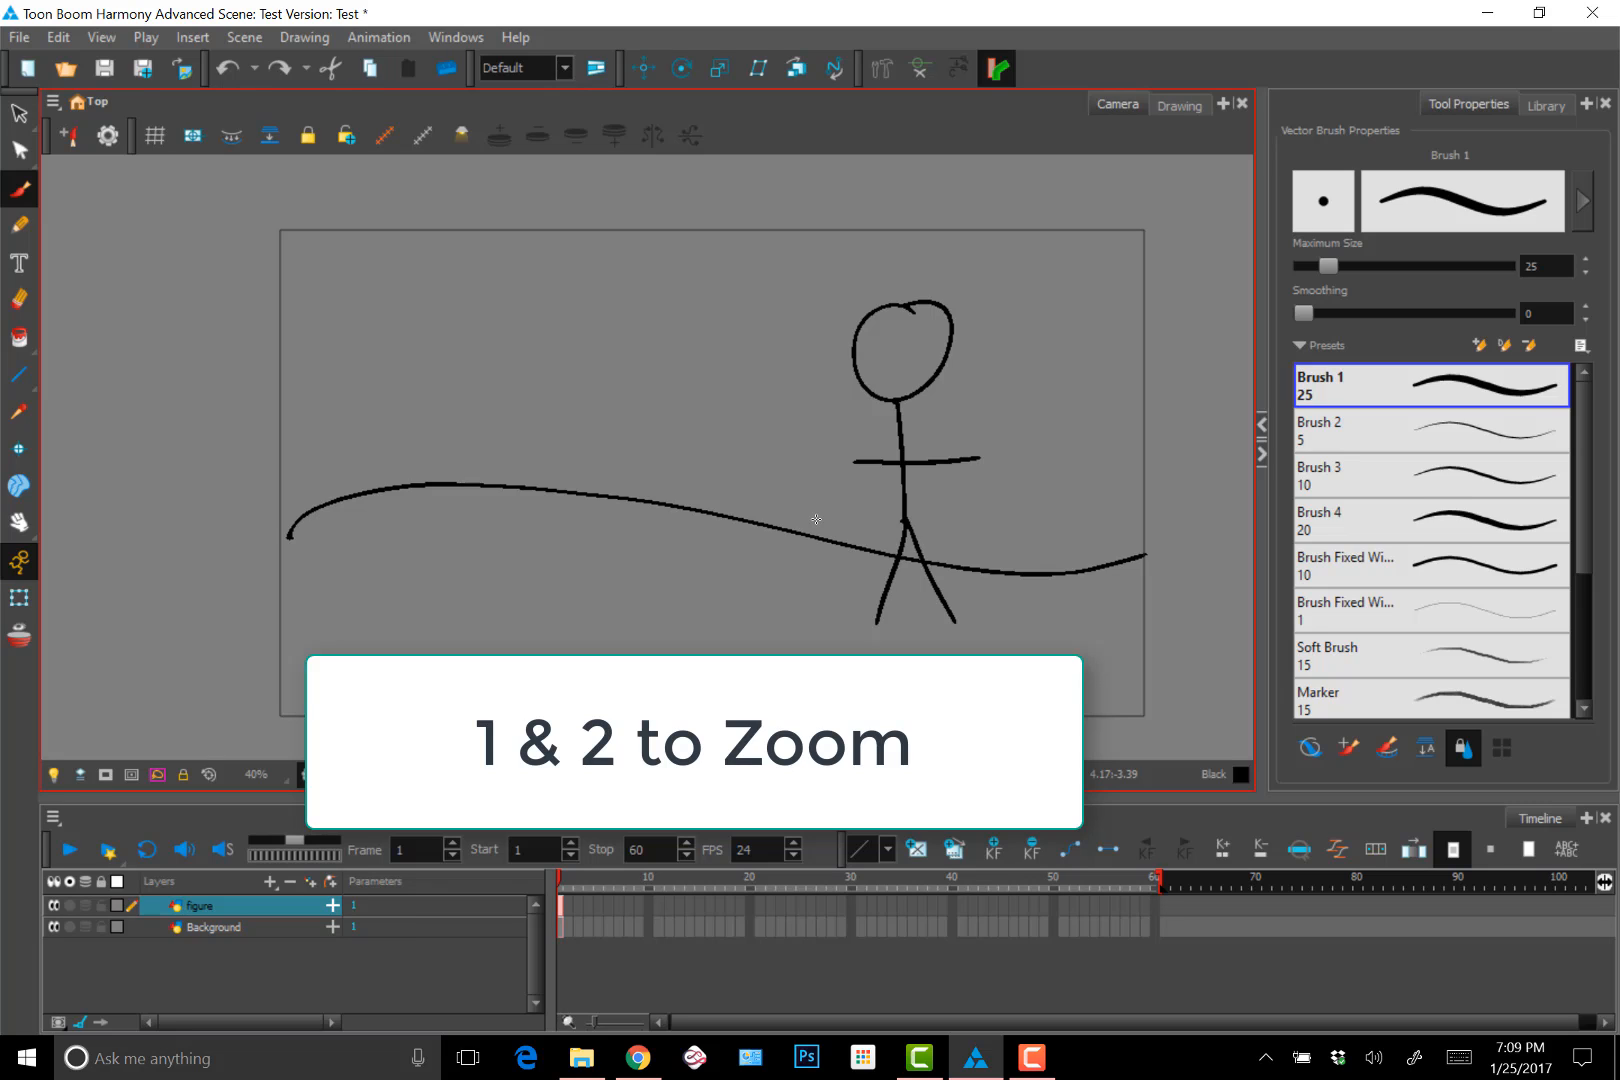
pyautogui.press('1')
pyautogui.press('1')
pyautogui.press('1')
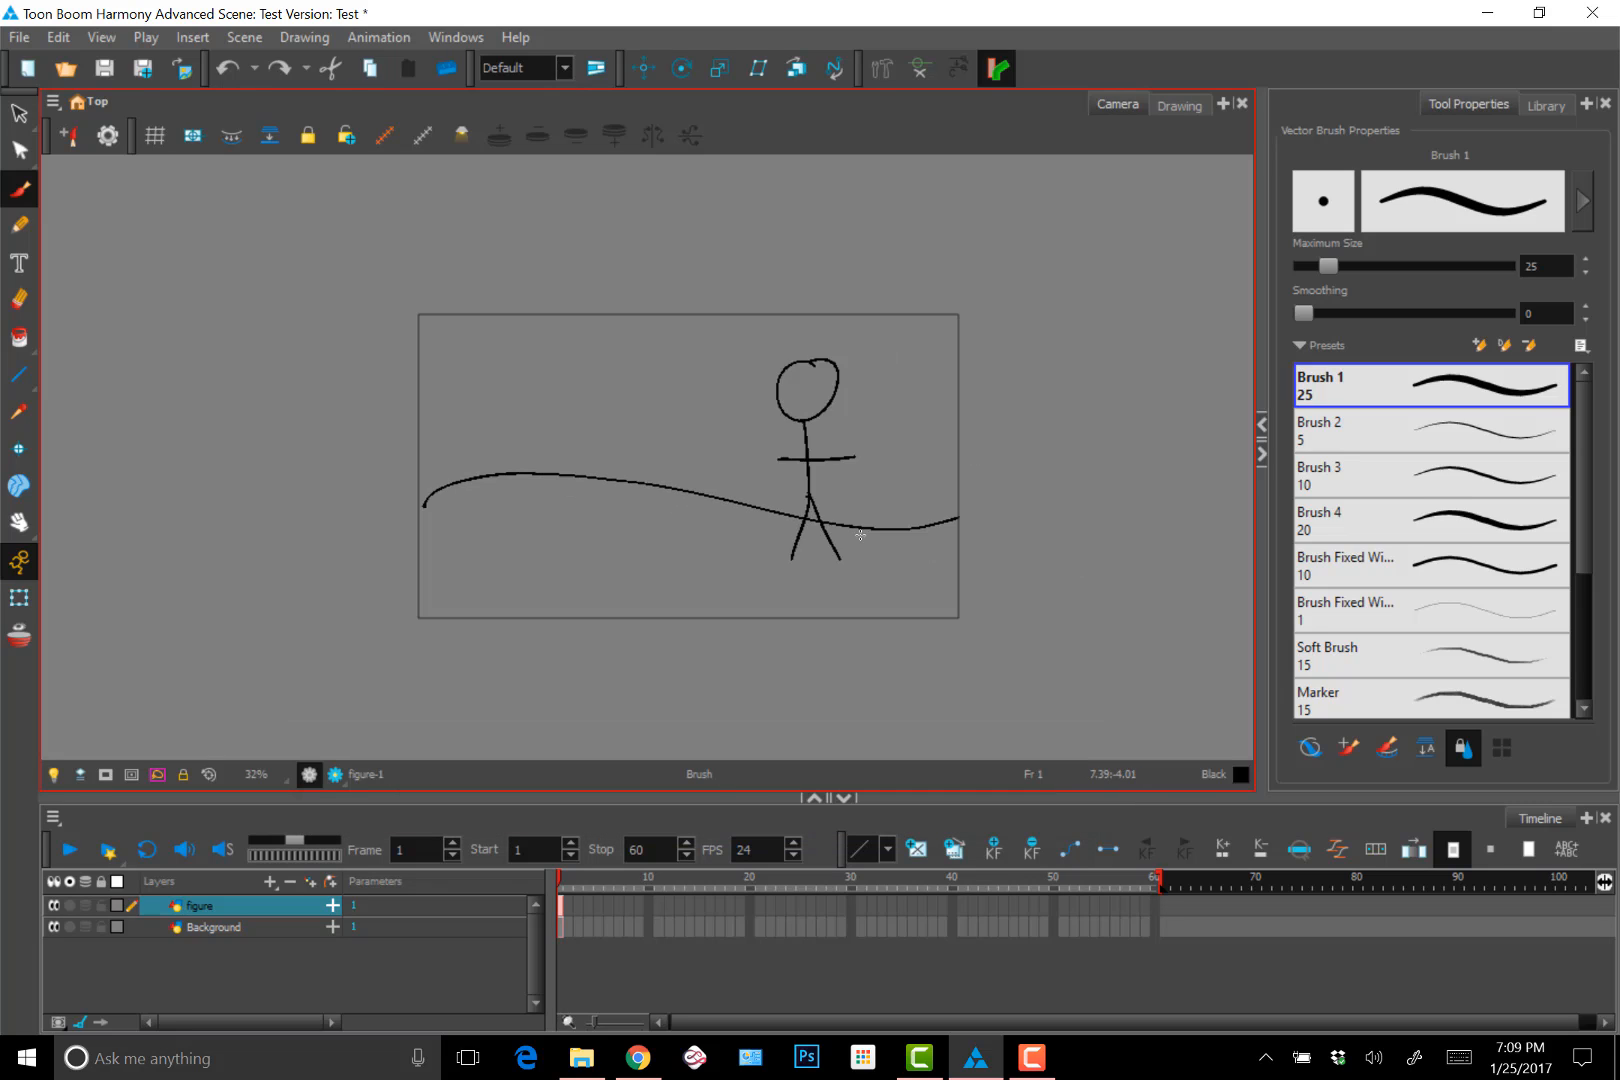
pyautogui.press('2')
pyautogui.press('2')
pyautogui.press('2')
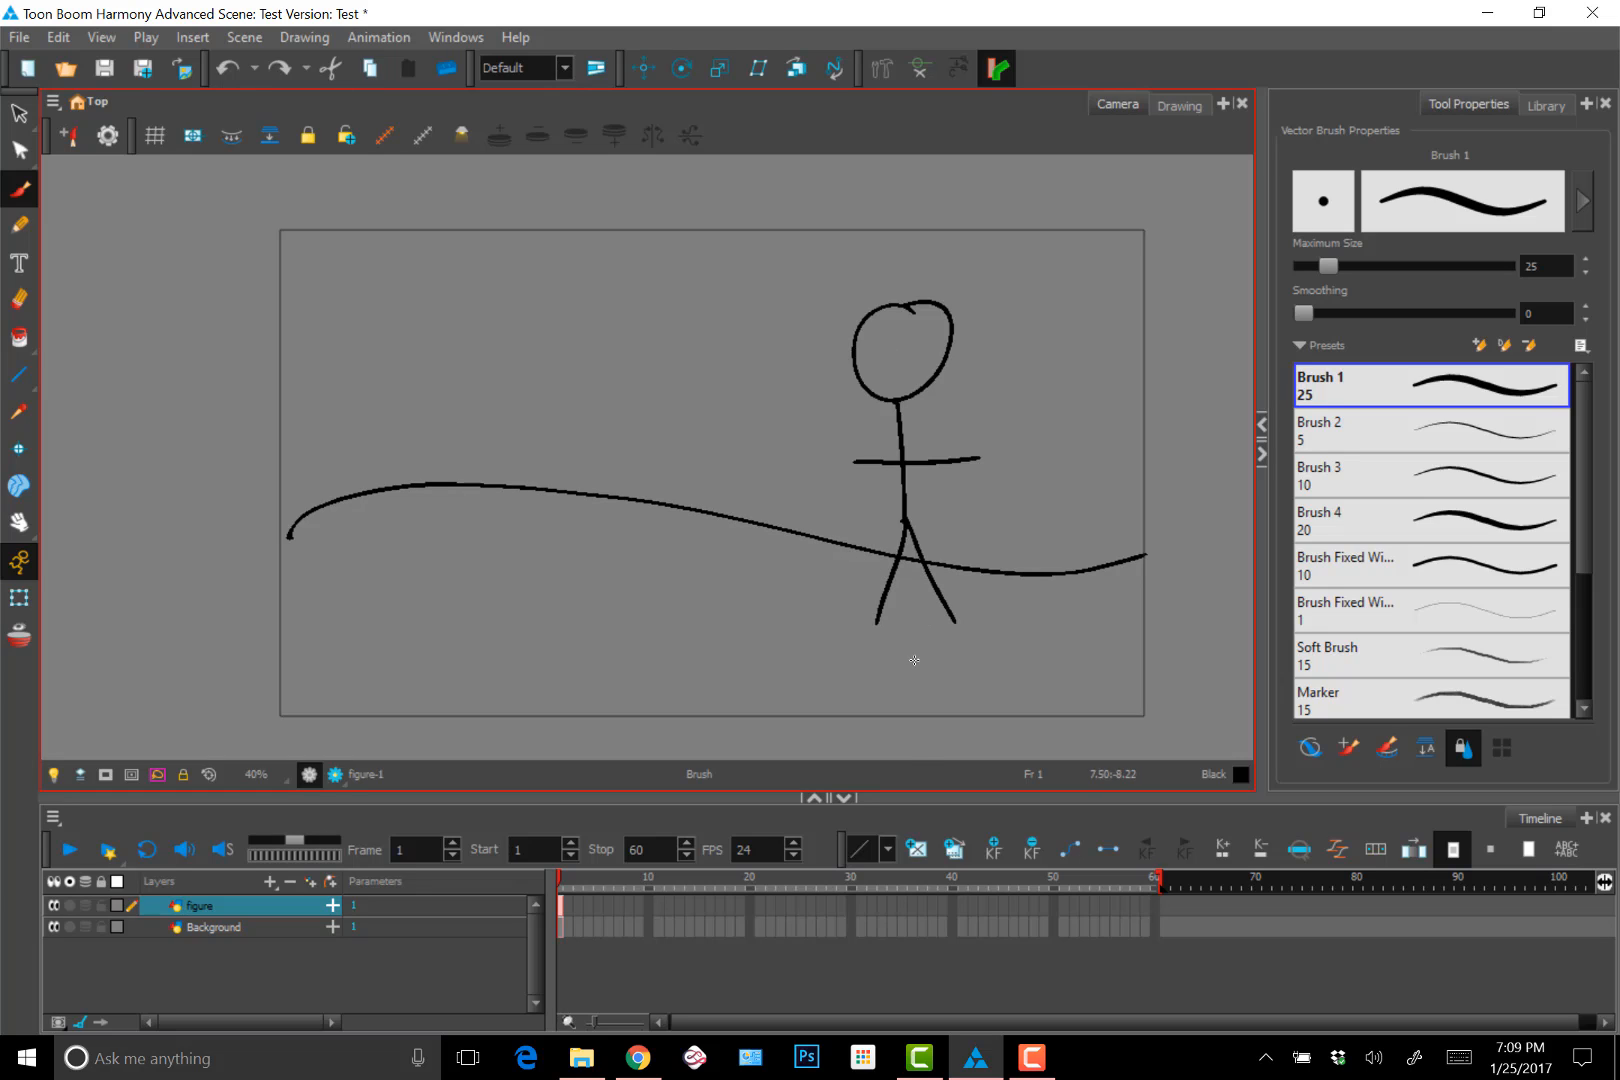
# Zoom the Timeline in and out, settling on a scale that shows about 90 frames
pyautogui.click(933, 819)
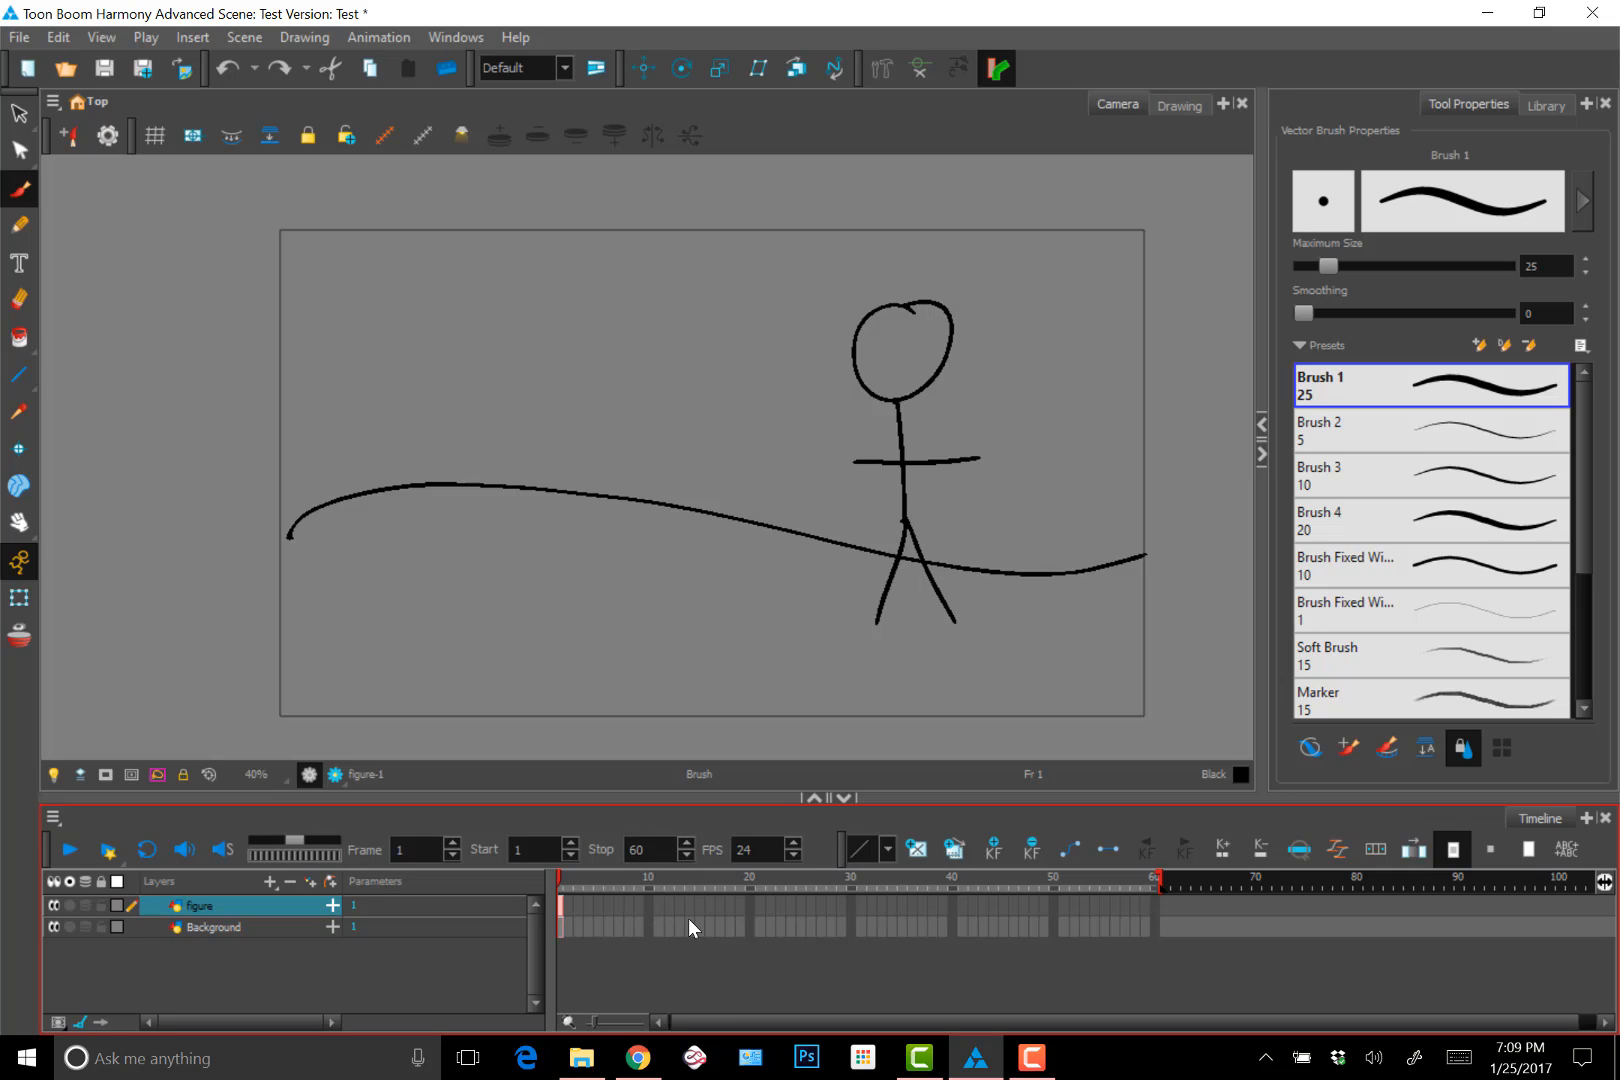
pyautogui.press('2')
pyautogui.press('2')
pyautogui.press('2')
pyautogui.press('2')
pyautogui.press('2')
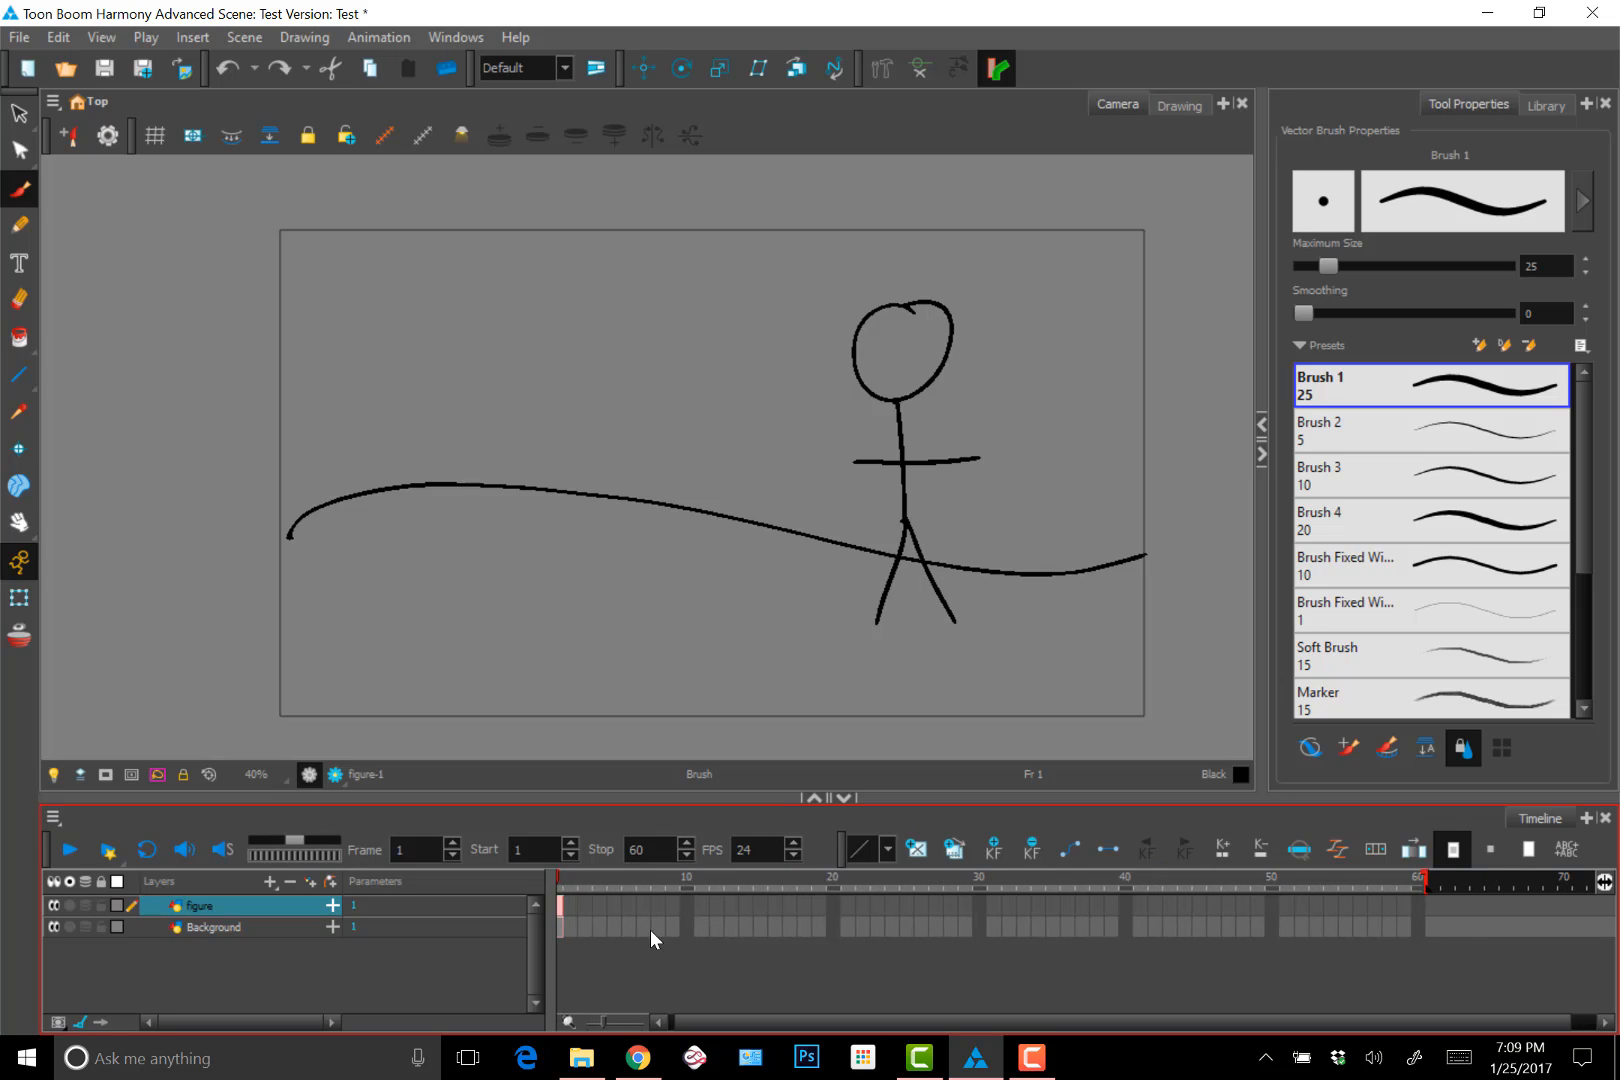
pyautogui.press('2')
pyautogui.press('2')
pyautogui.press('2')
pyautogui.press('1')
pyautogui.press('1')
pyautogui.press('1')
pyautogui.press('1')
pyautogui.press('1')
pyautogui.press('1')
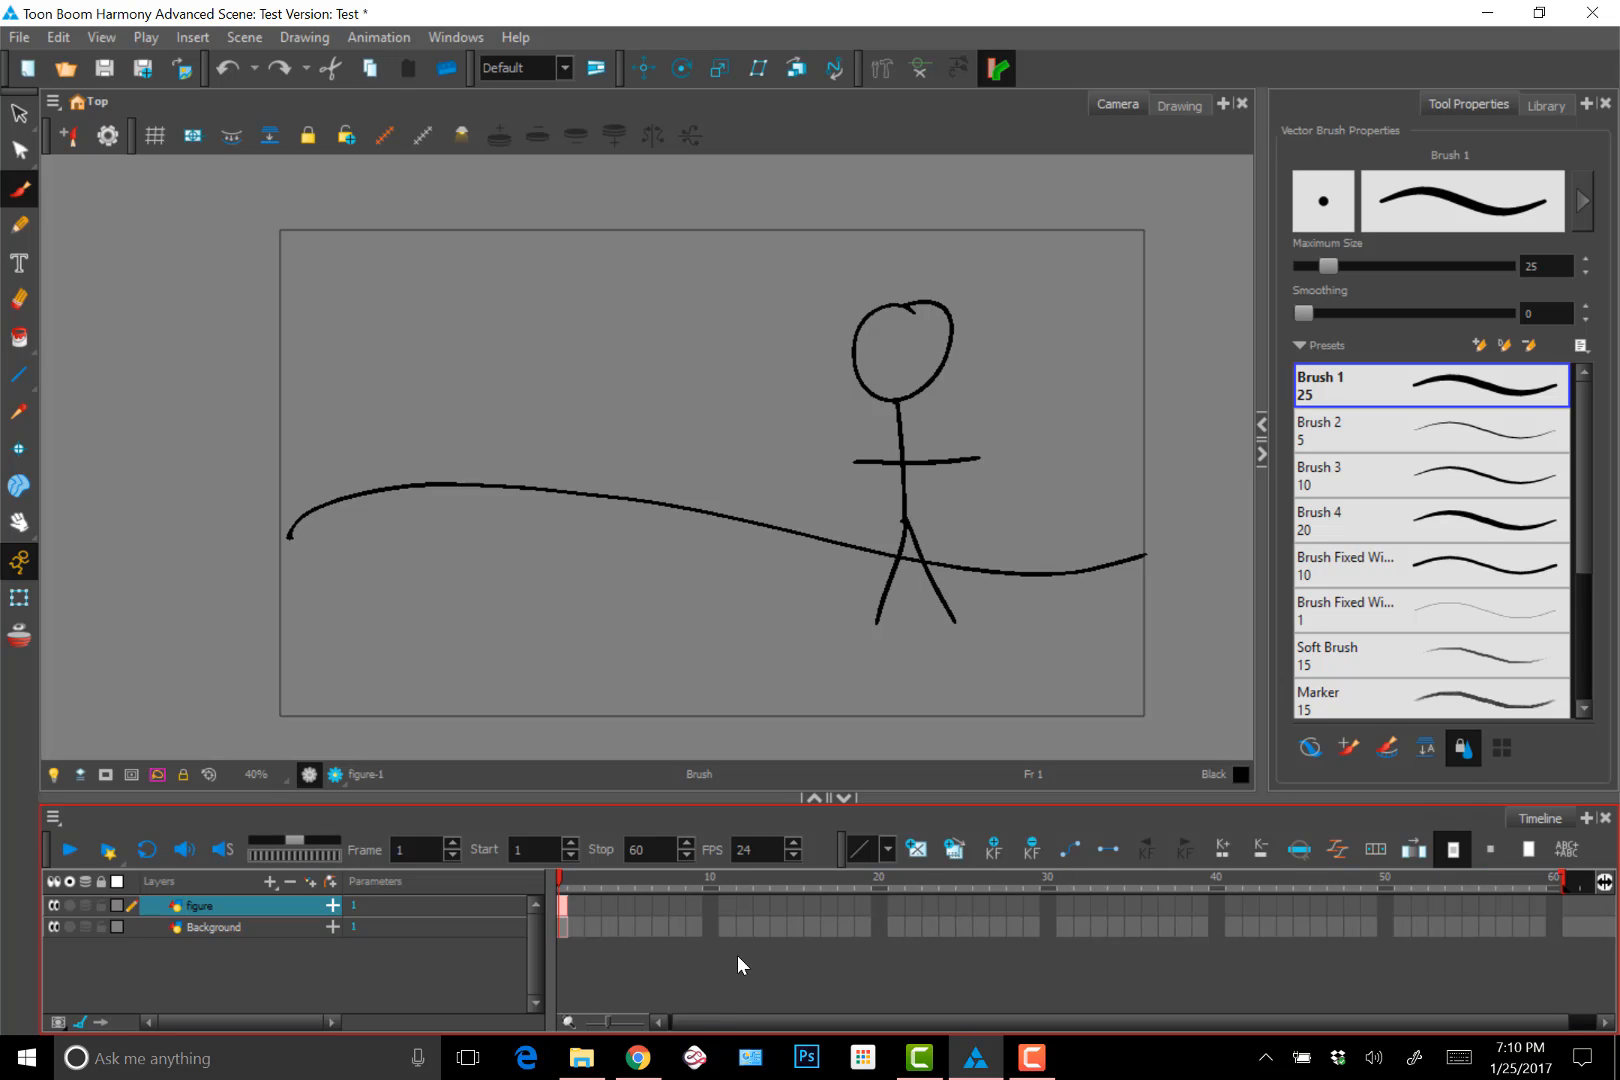
pyautogui.press('1')
pyautogui.press('1')
pyautogui.press('1')
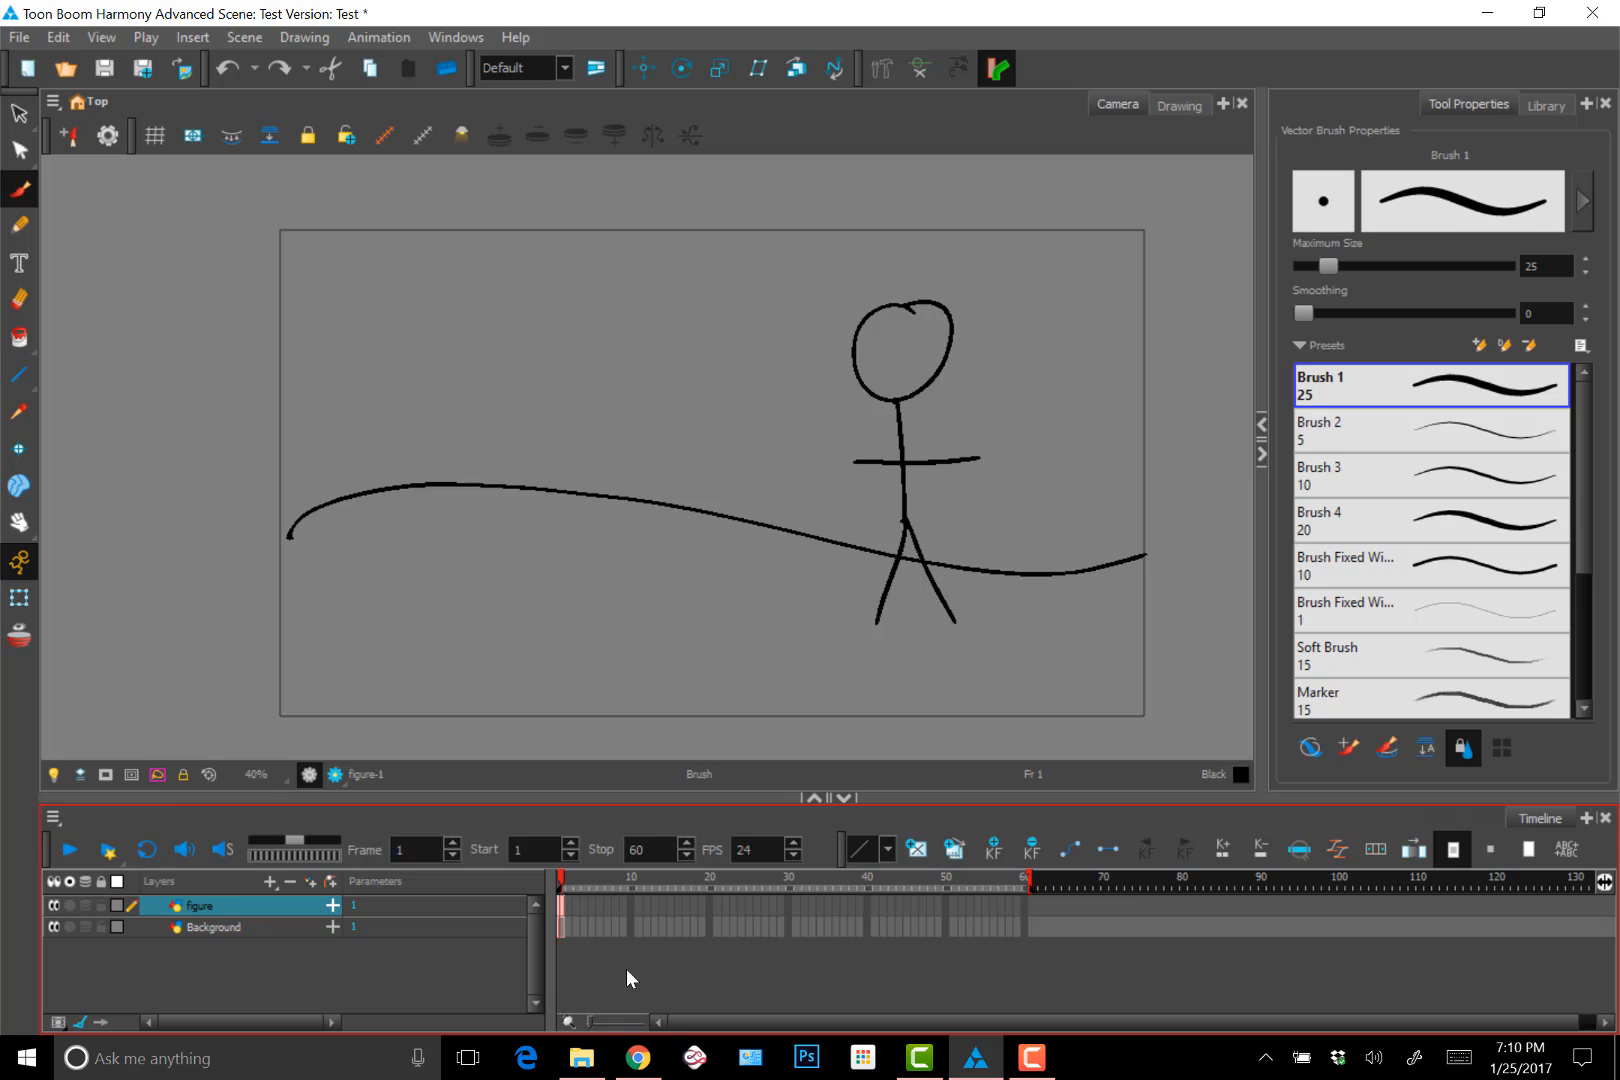
pyautogui.moveTo(597, 1020)
pyautogui.mouseDown()
pyautogui.moveTo(624, 1023)
pyautogui.moveTo(597, 1021)
pyautogui.mouseUp()
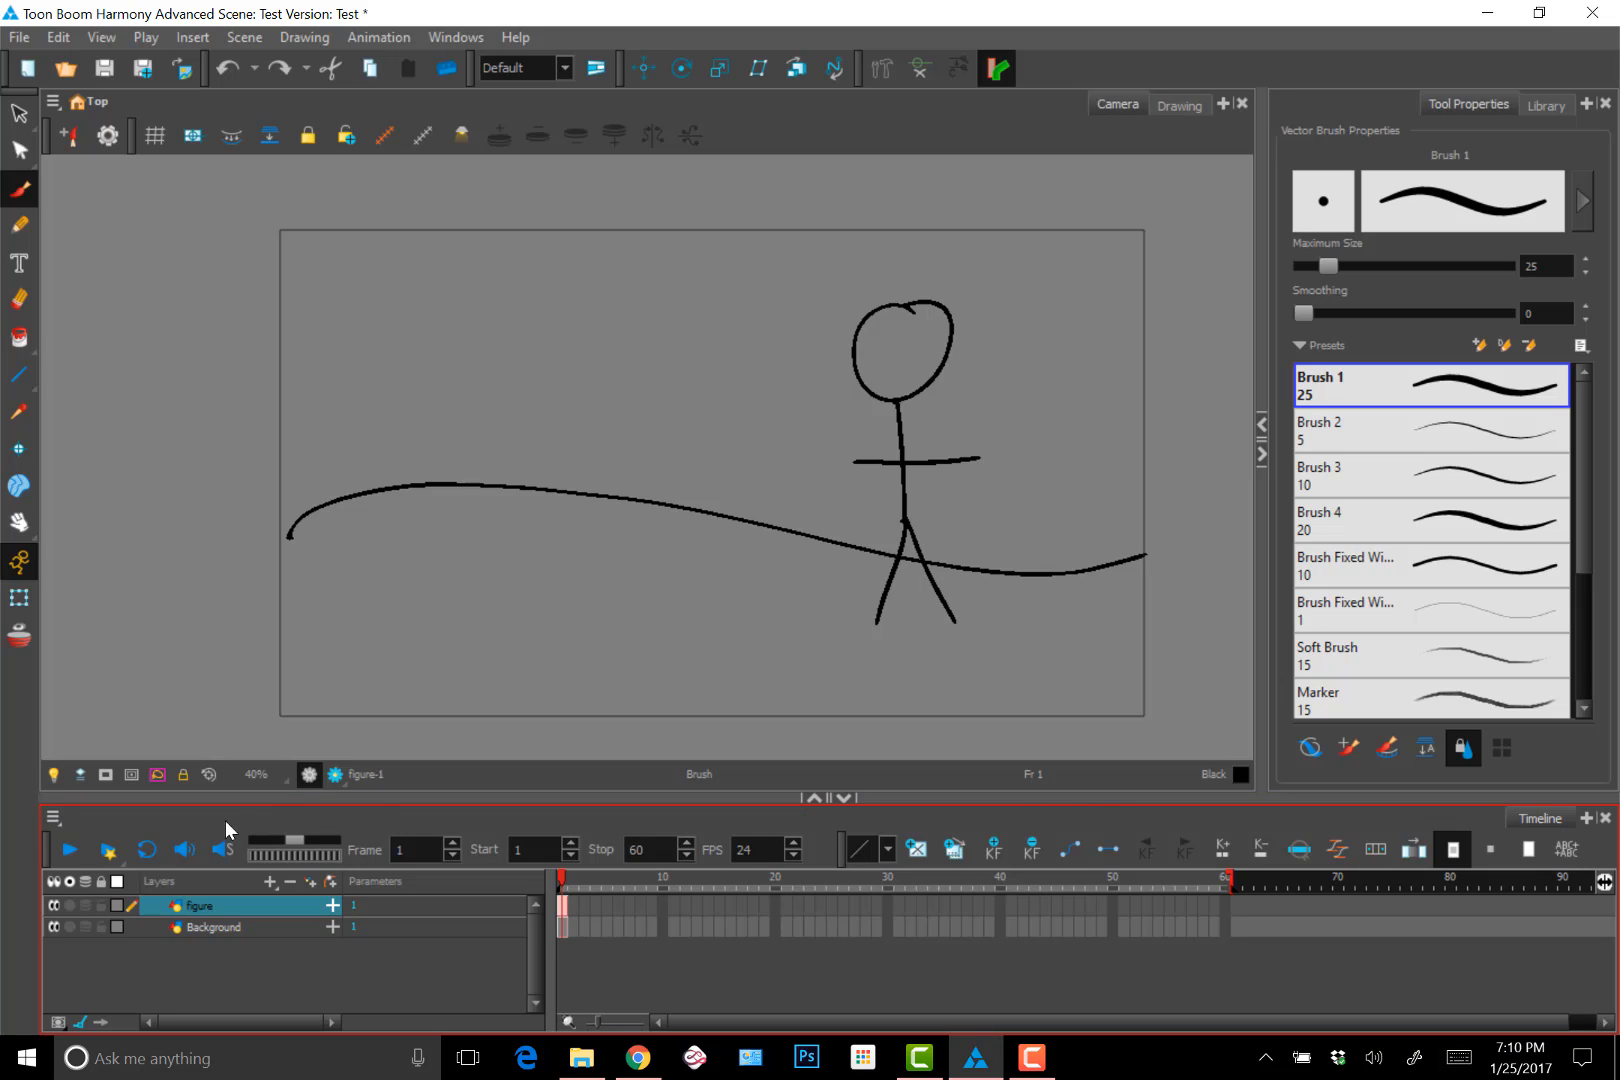
# Return to the Camera view and zoom the whole camera frame out and in once more
pyautogui.click(595, 775)
pyautogui.scroll(-2, 645, 455)
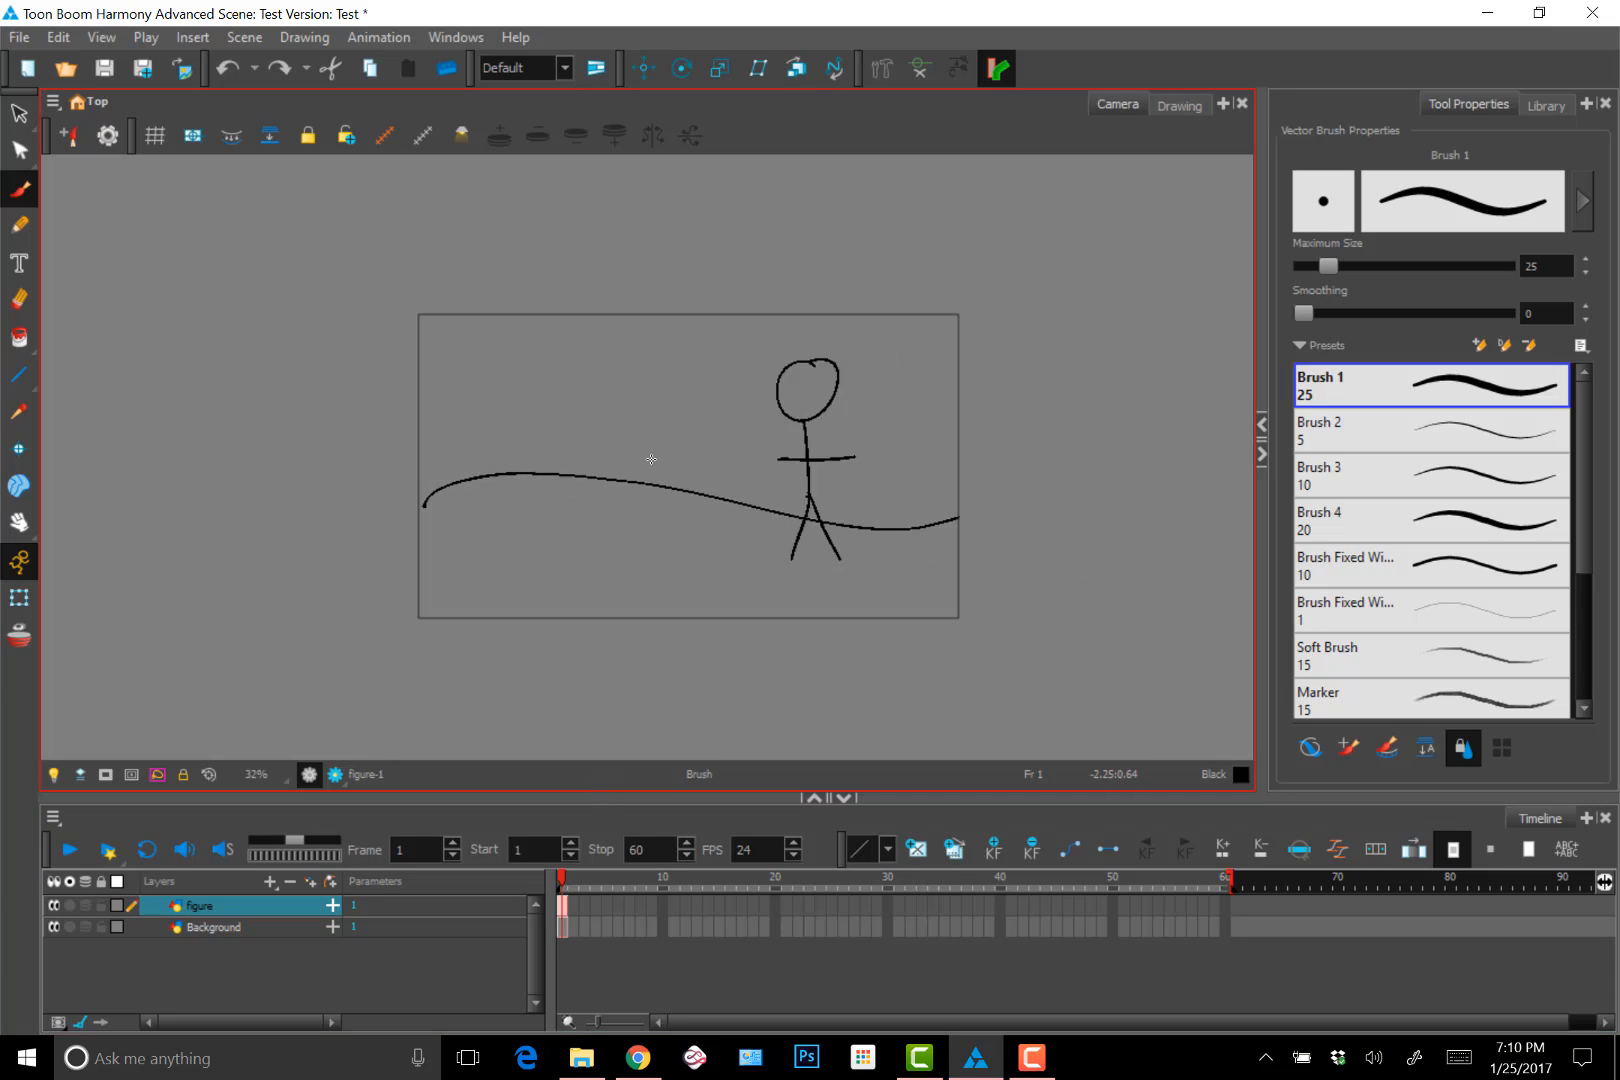
pyautogui.scroll(2, 654, 466)
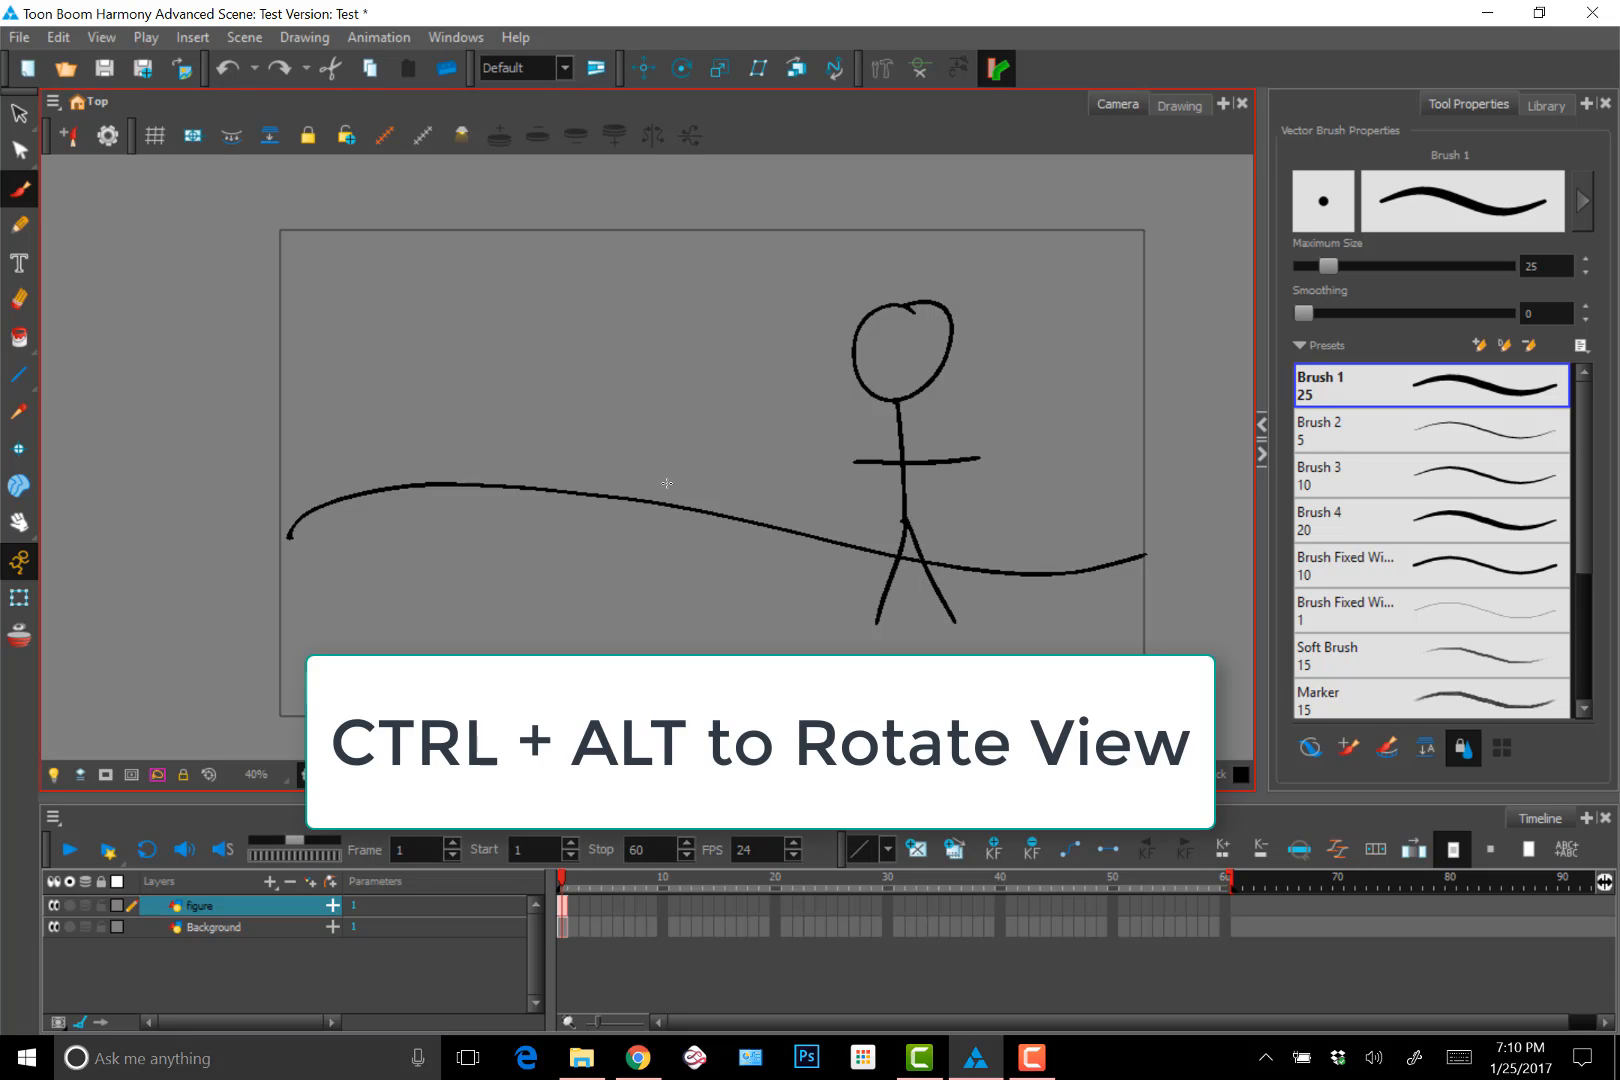
# Rotate the Camera view counterclockwise around the stick figure scene, and reset only its rotation
pyautogui.hotkey('ctrl', 'alt')
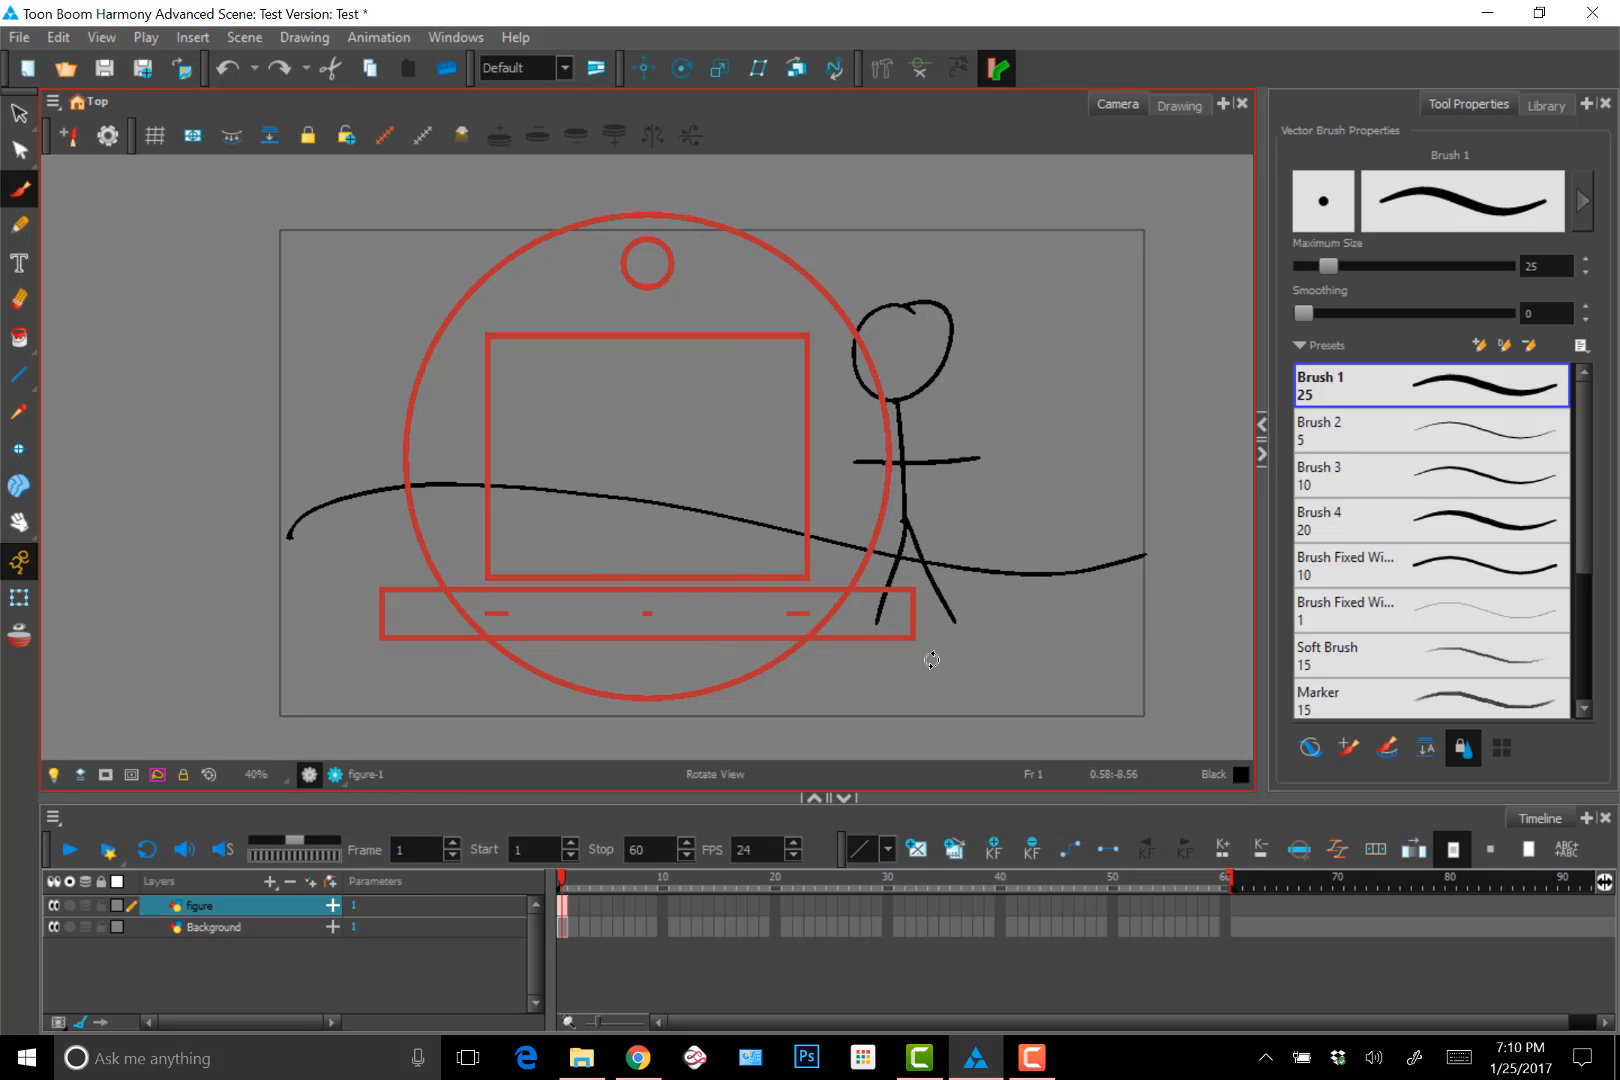
pyautogui.moveTo(1058, 672)
pyautogui.mouseDown()
pyautogui.moveTo(1094, 501)
pyautogui.moveTo(1088, 462)
pyautogui.moveTo(1049, 462)
pyautogui.mouseUp()
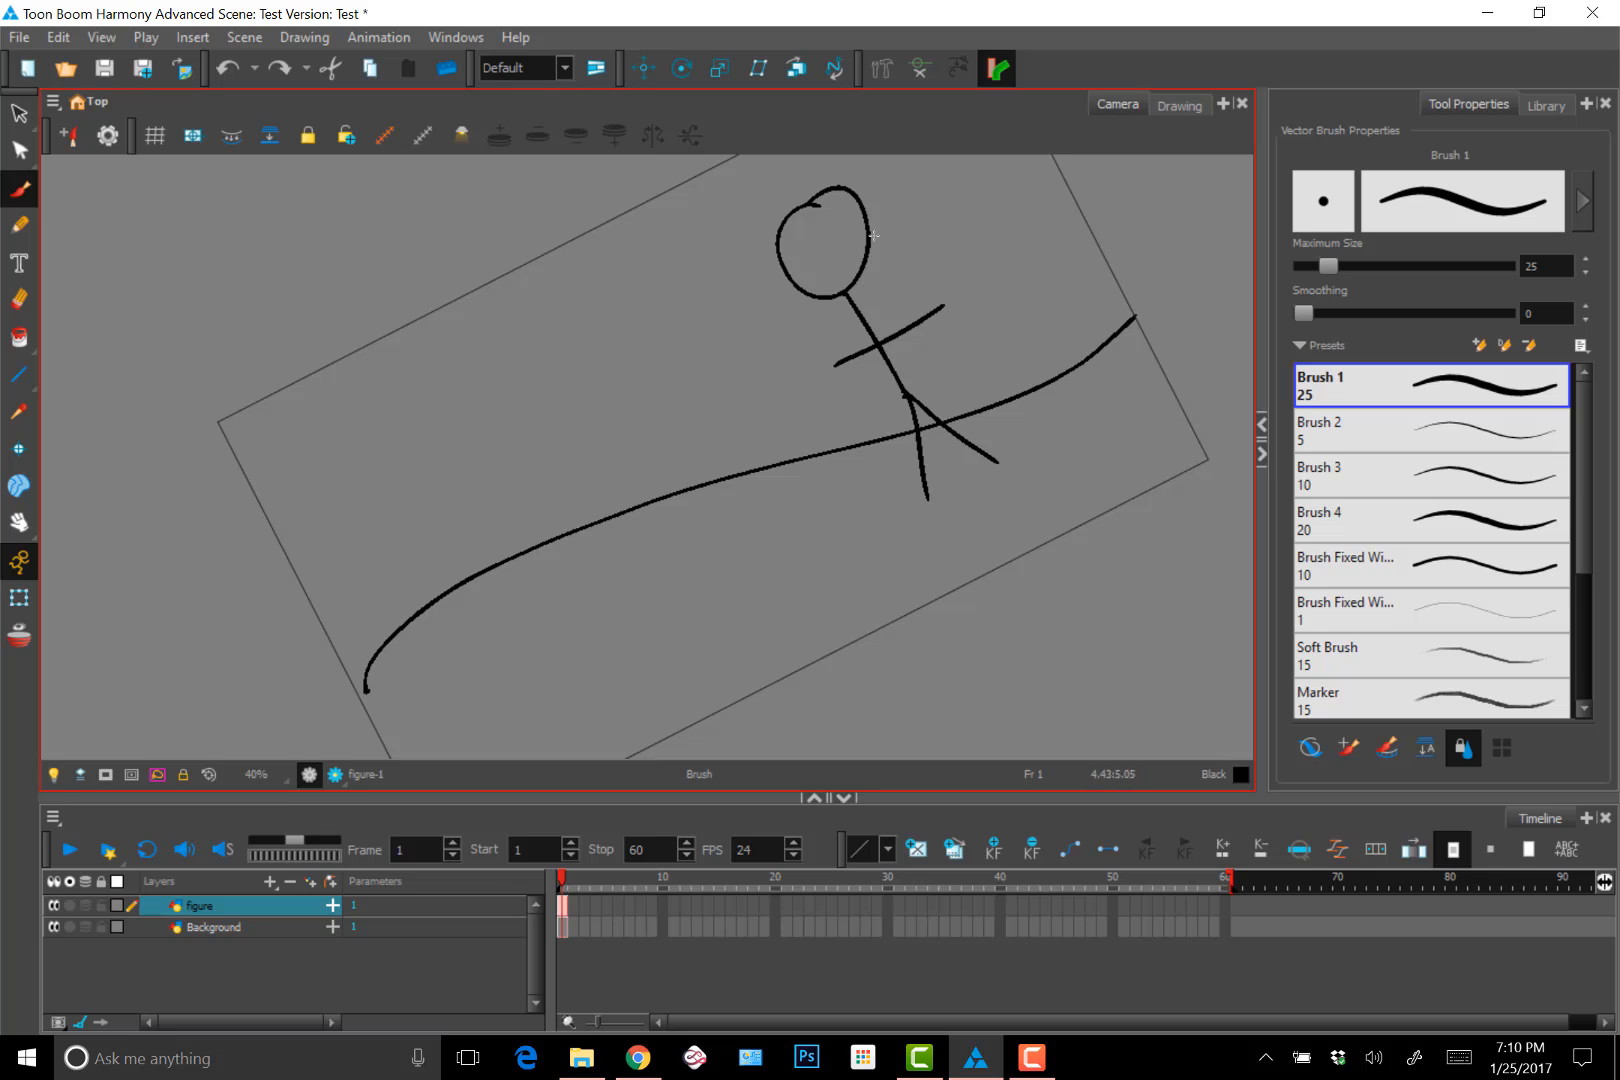
pyautogui.hotkey('ctrl', 'alt')
pyautogui.moveTo(1115, 502)
pyautogui.mouseDown()
pyautogui.moveTo(937, 673)
pyautogui.moveTo(1006, 292)
pyautogui.mouseUp()
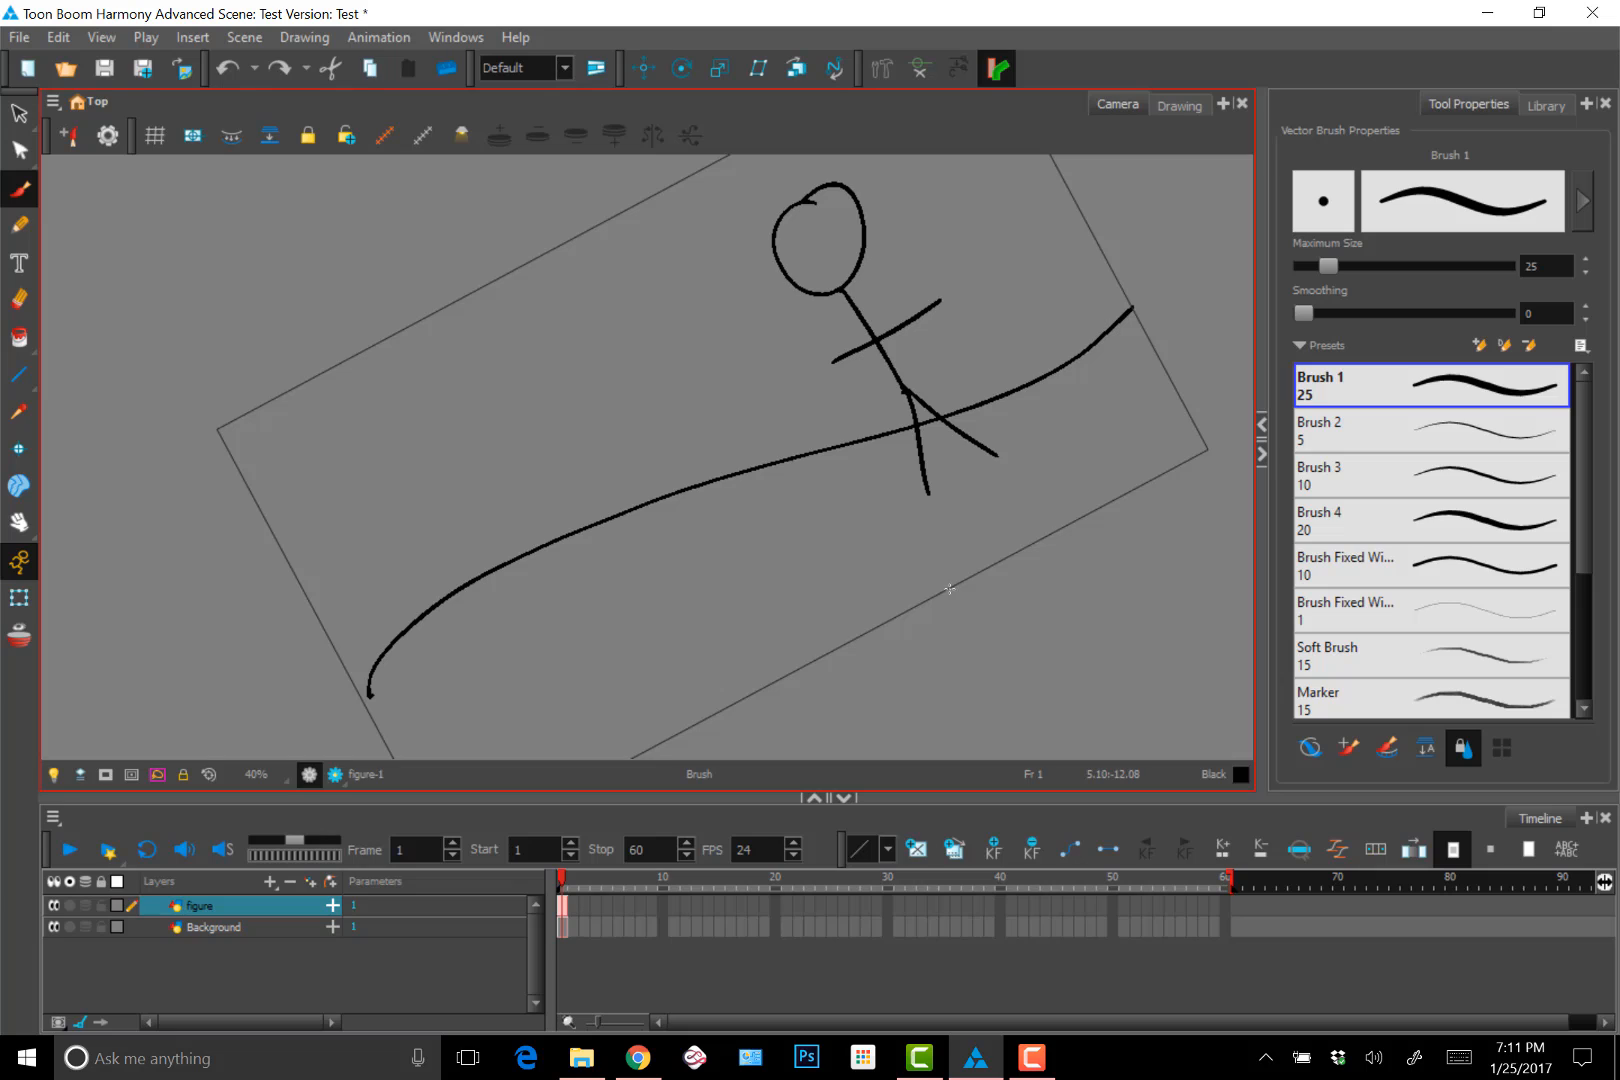
pyautogui.hotkey('shift', 'x')
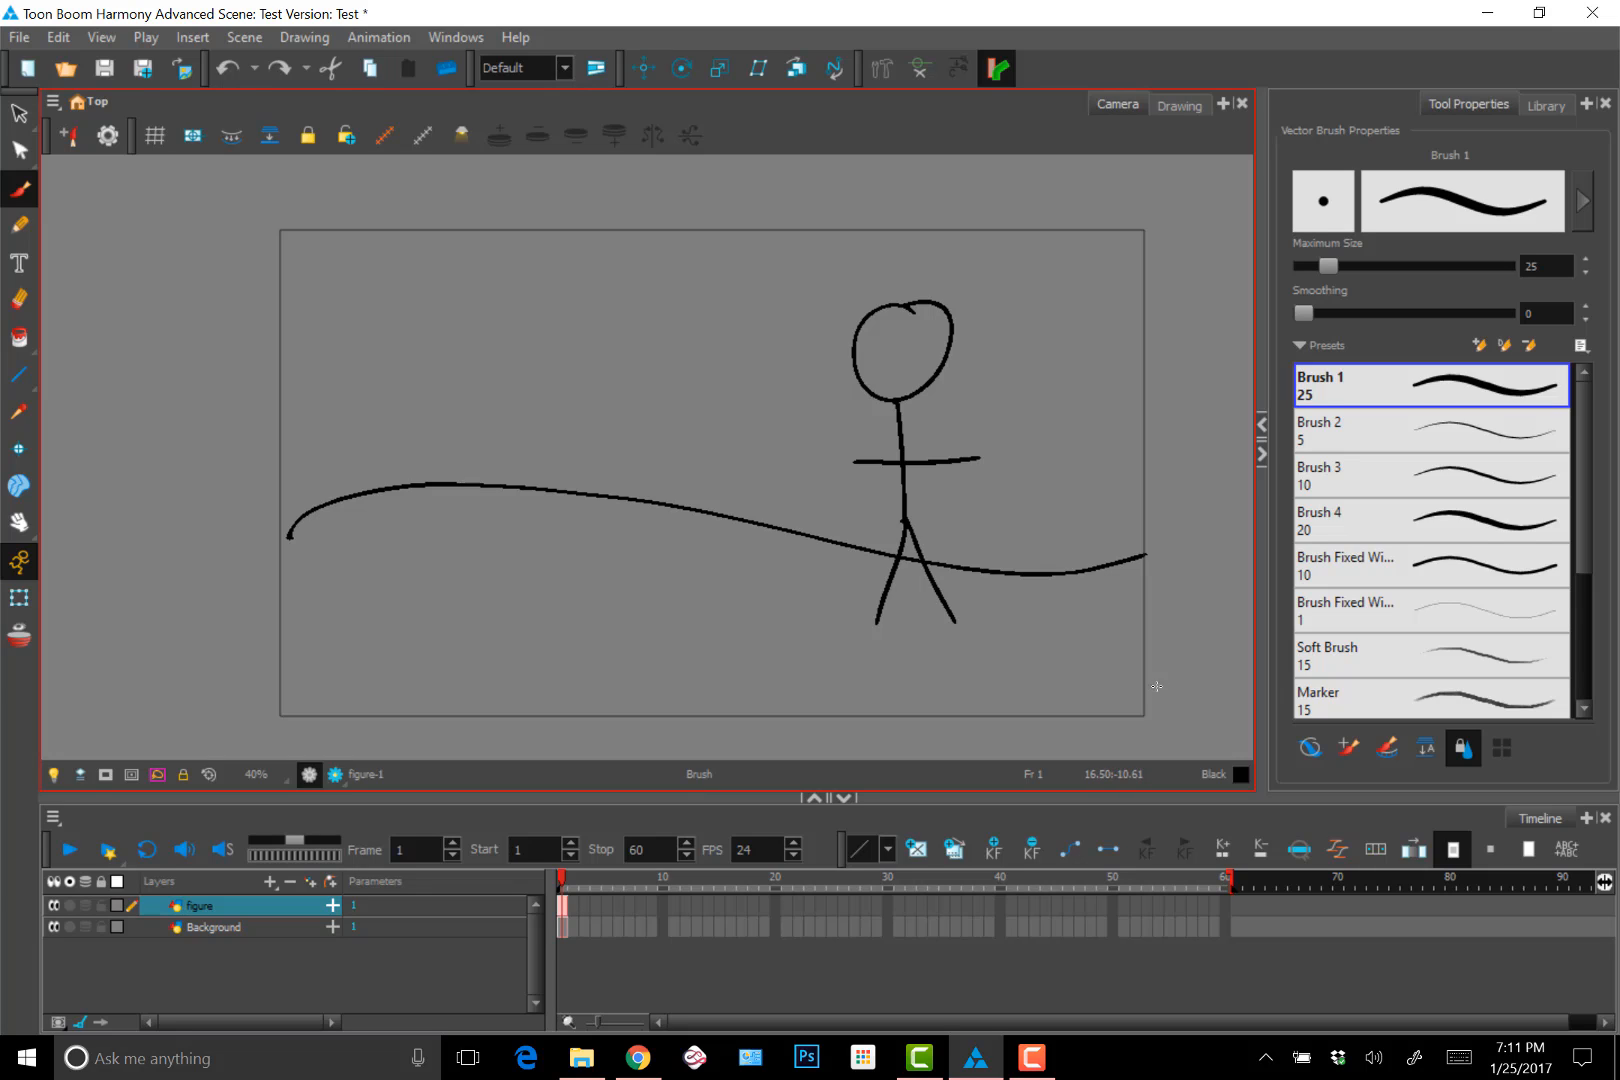
# Pan the drawing out of the Camera view, reset the view, and zoom in and out on the scene
pyautogui.moveTo(1165, 686)
pyautogui.mouseDown()
pyautogui.moveTo(826, 556)
pyautogui.moveTo(690, 220)
pyautogui.mouseUp()
pyautogui.moveTo(868, 493); pyautogui.dragTo(531, 260)
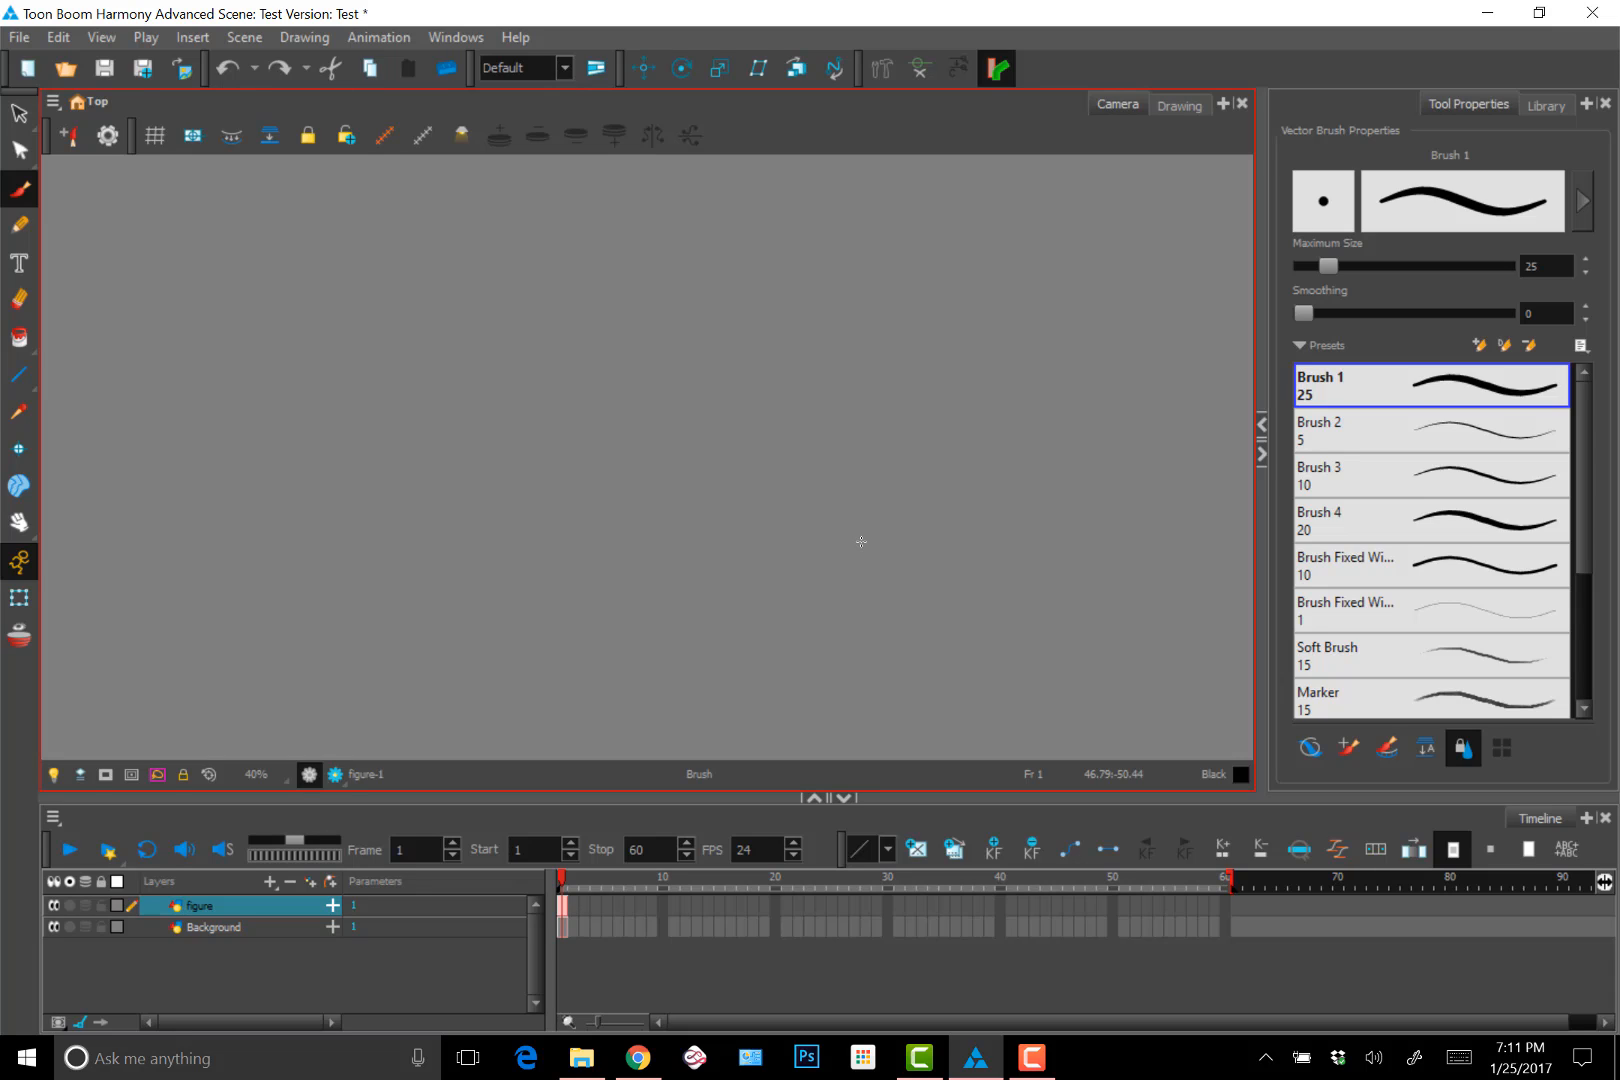
pyautogui.hotkey('shift', 'm')
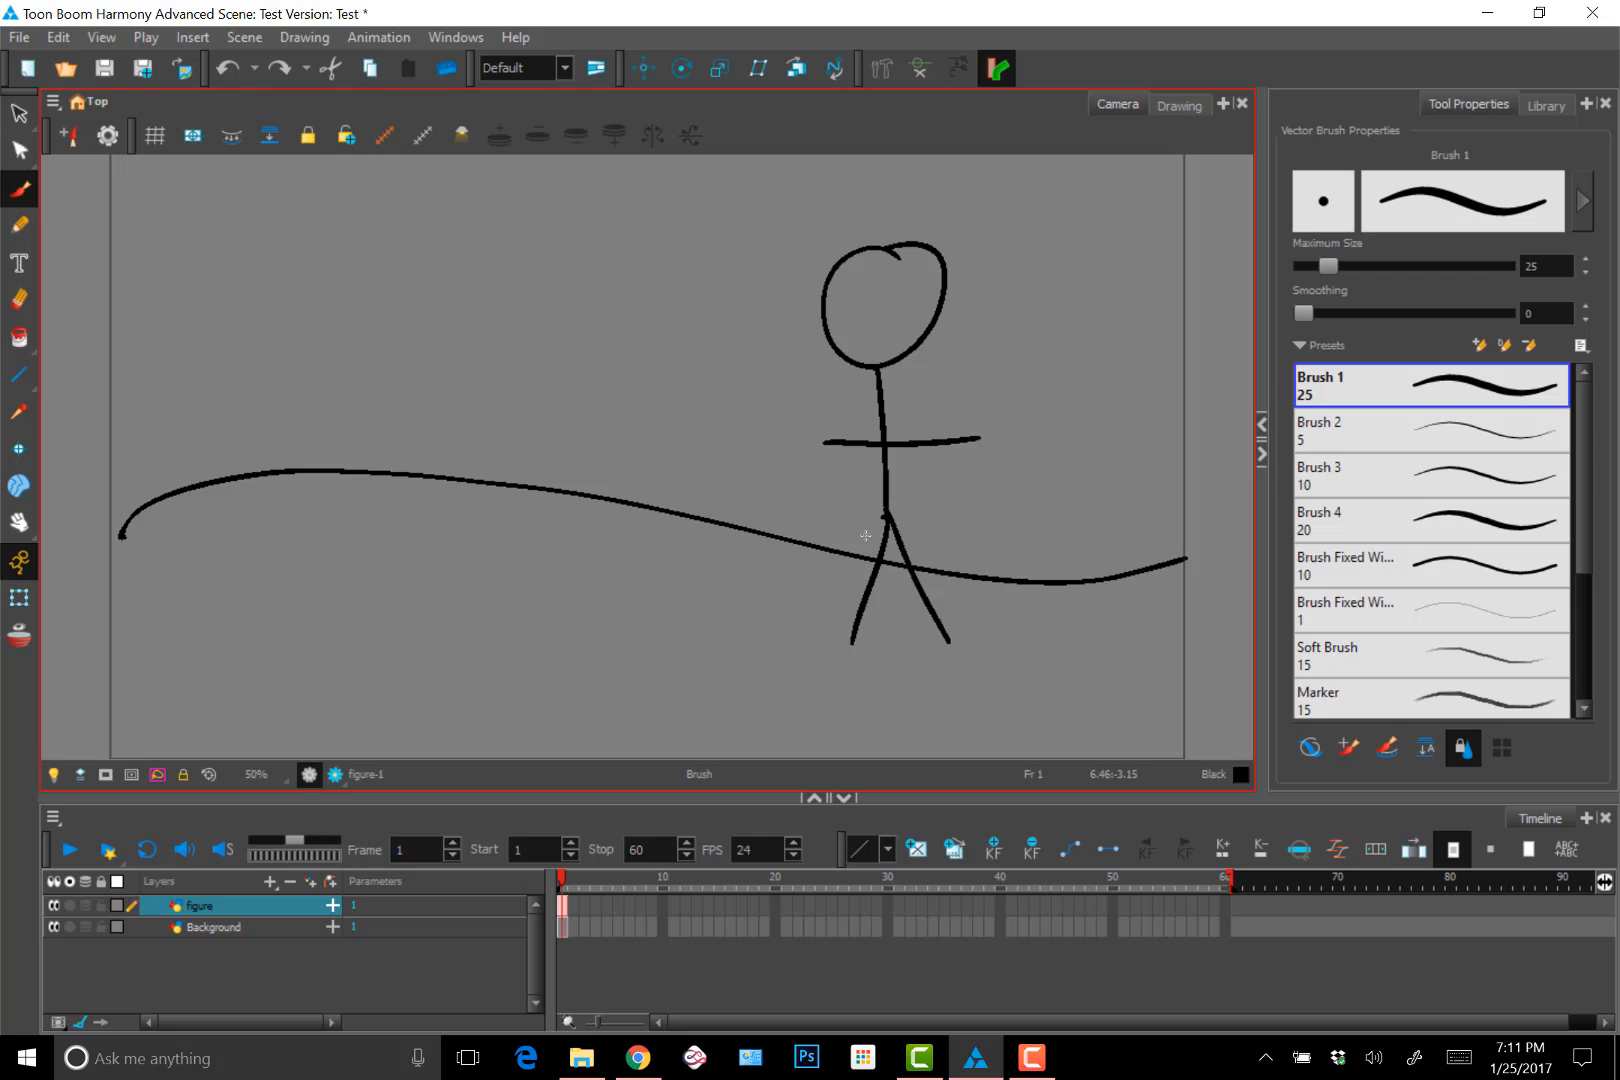
pyautogui.press('2')
pyautogui.press('2')
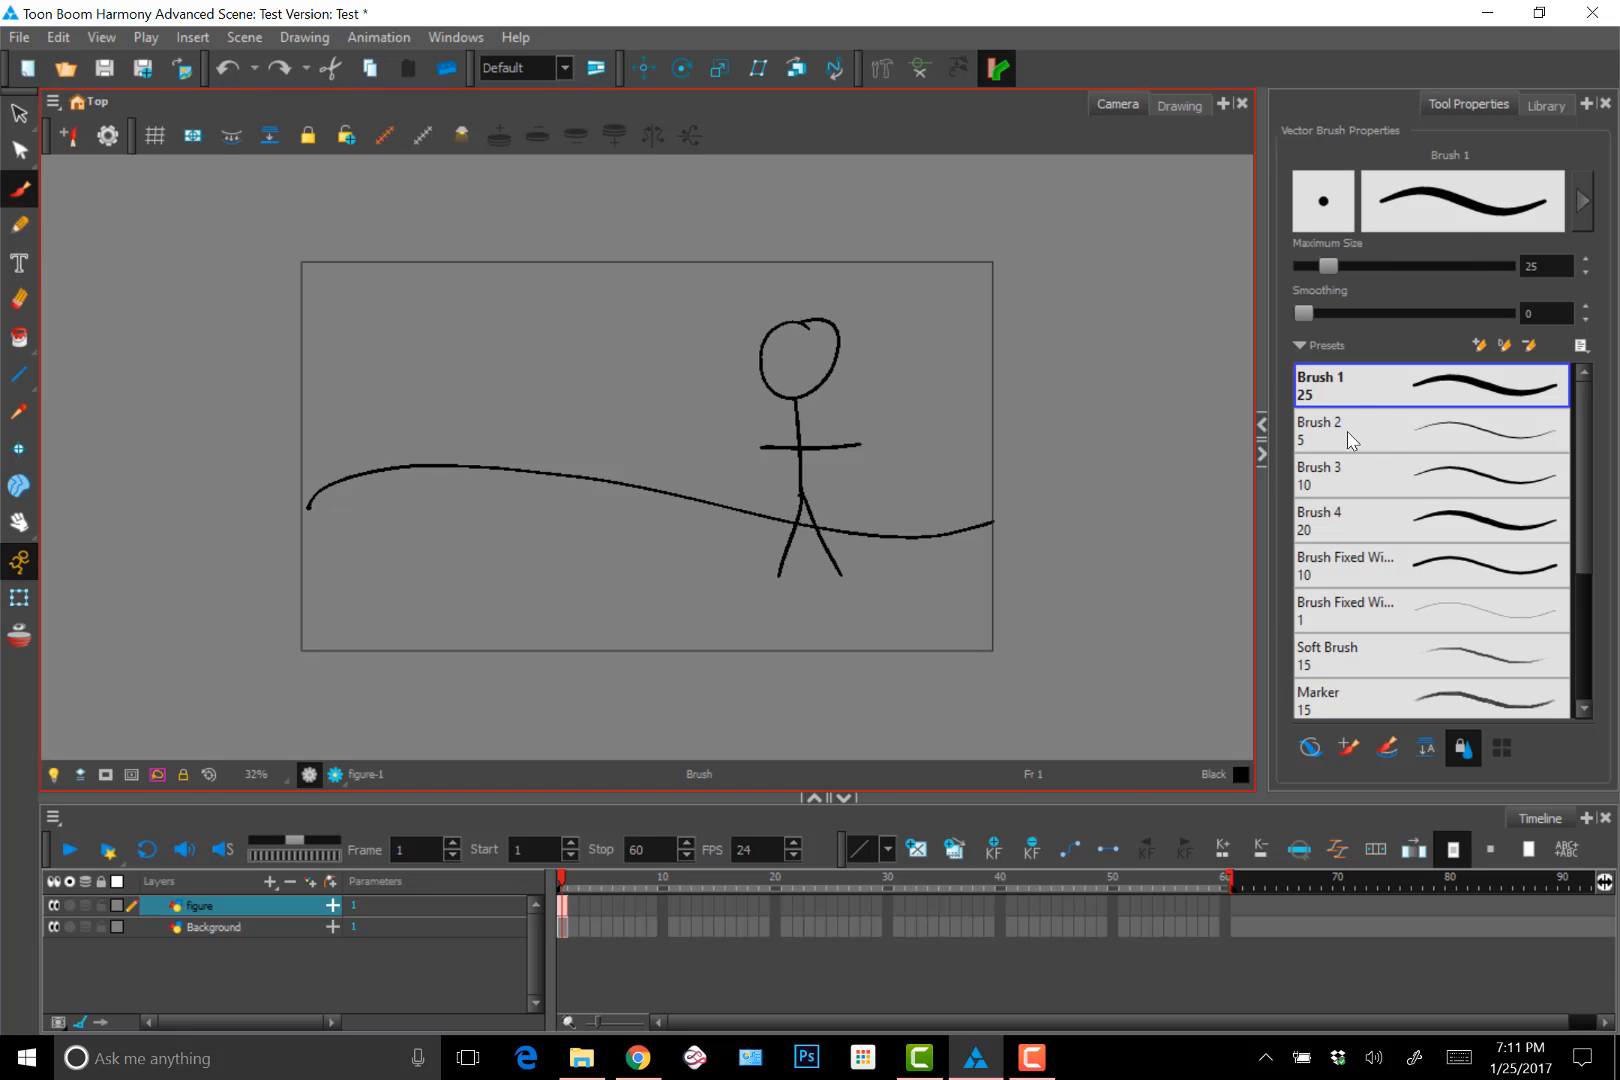
# Compare the tool properties of the Select tool with those of the Brush tool
pyautogui.click(1463, 106)
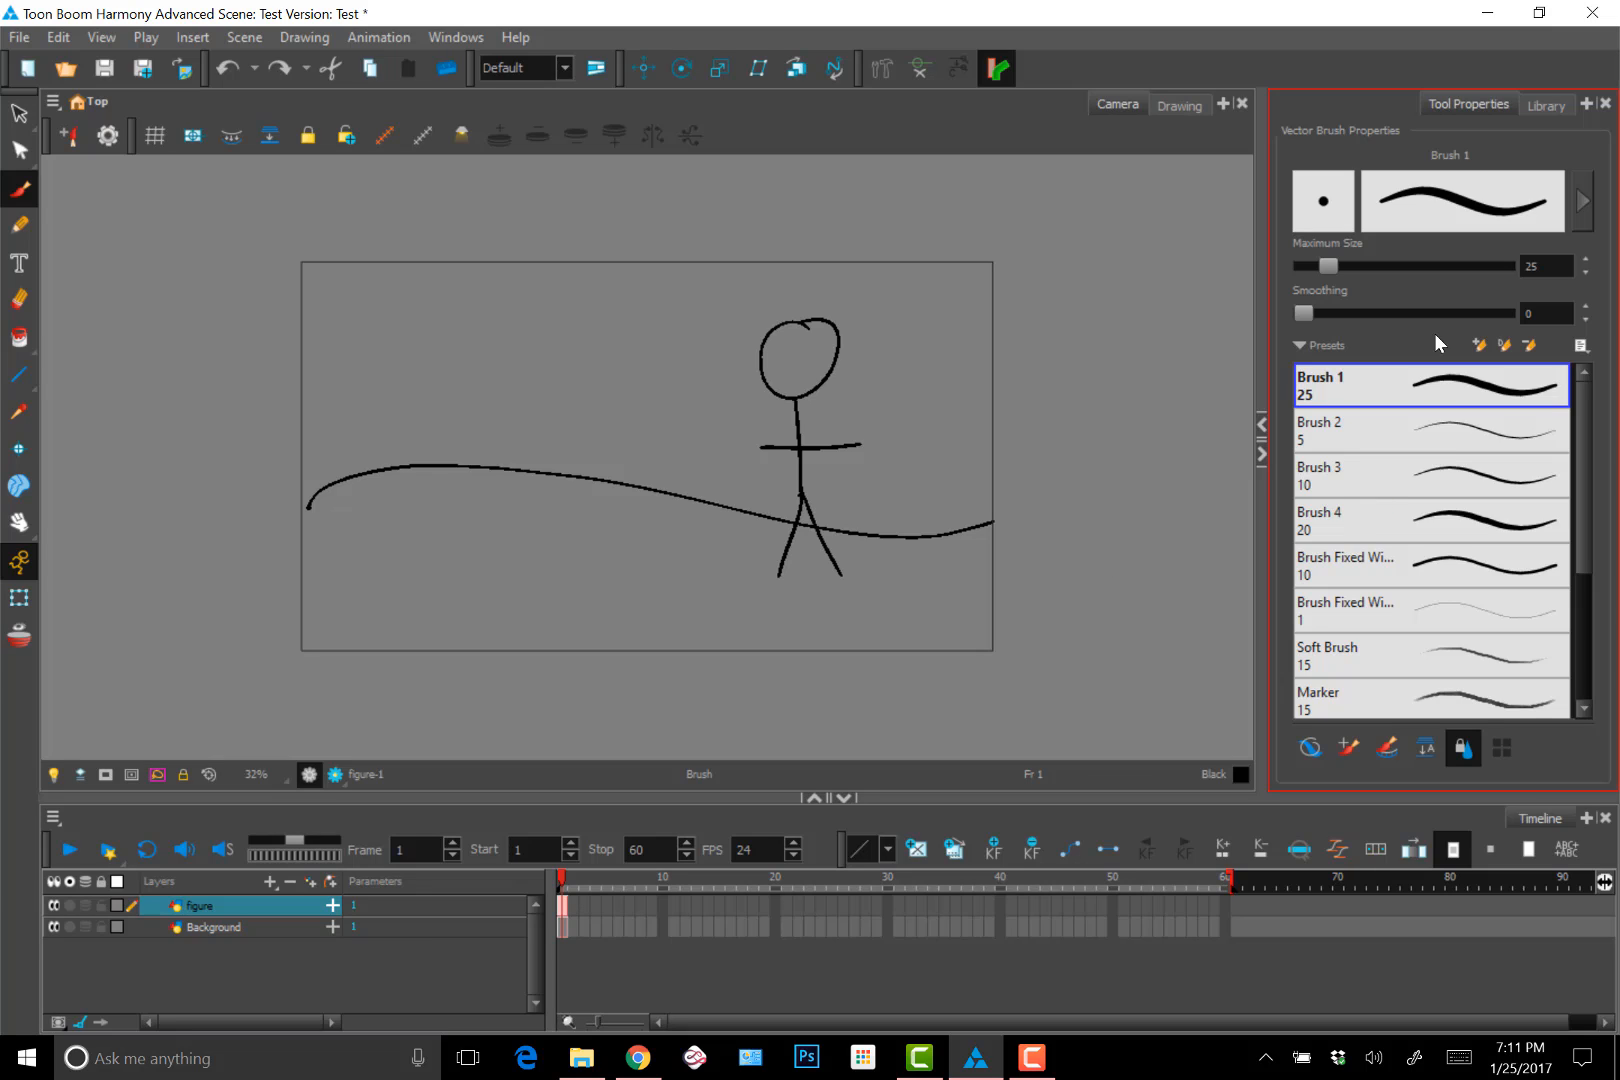
pyautogui.click(19, 113)
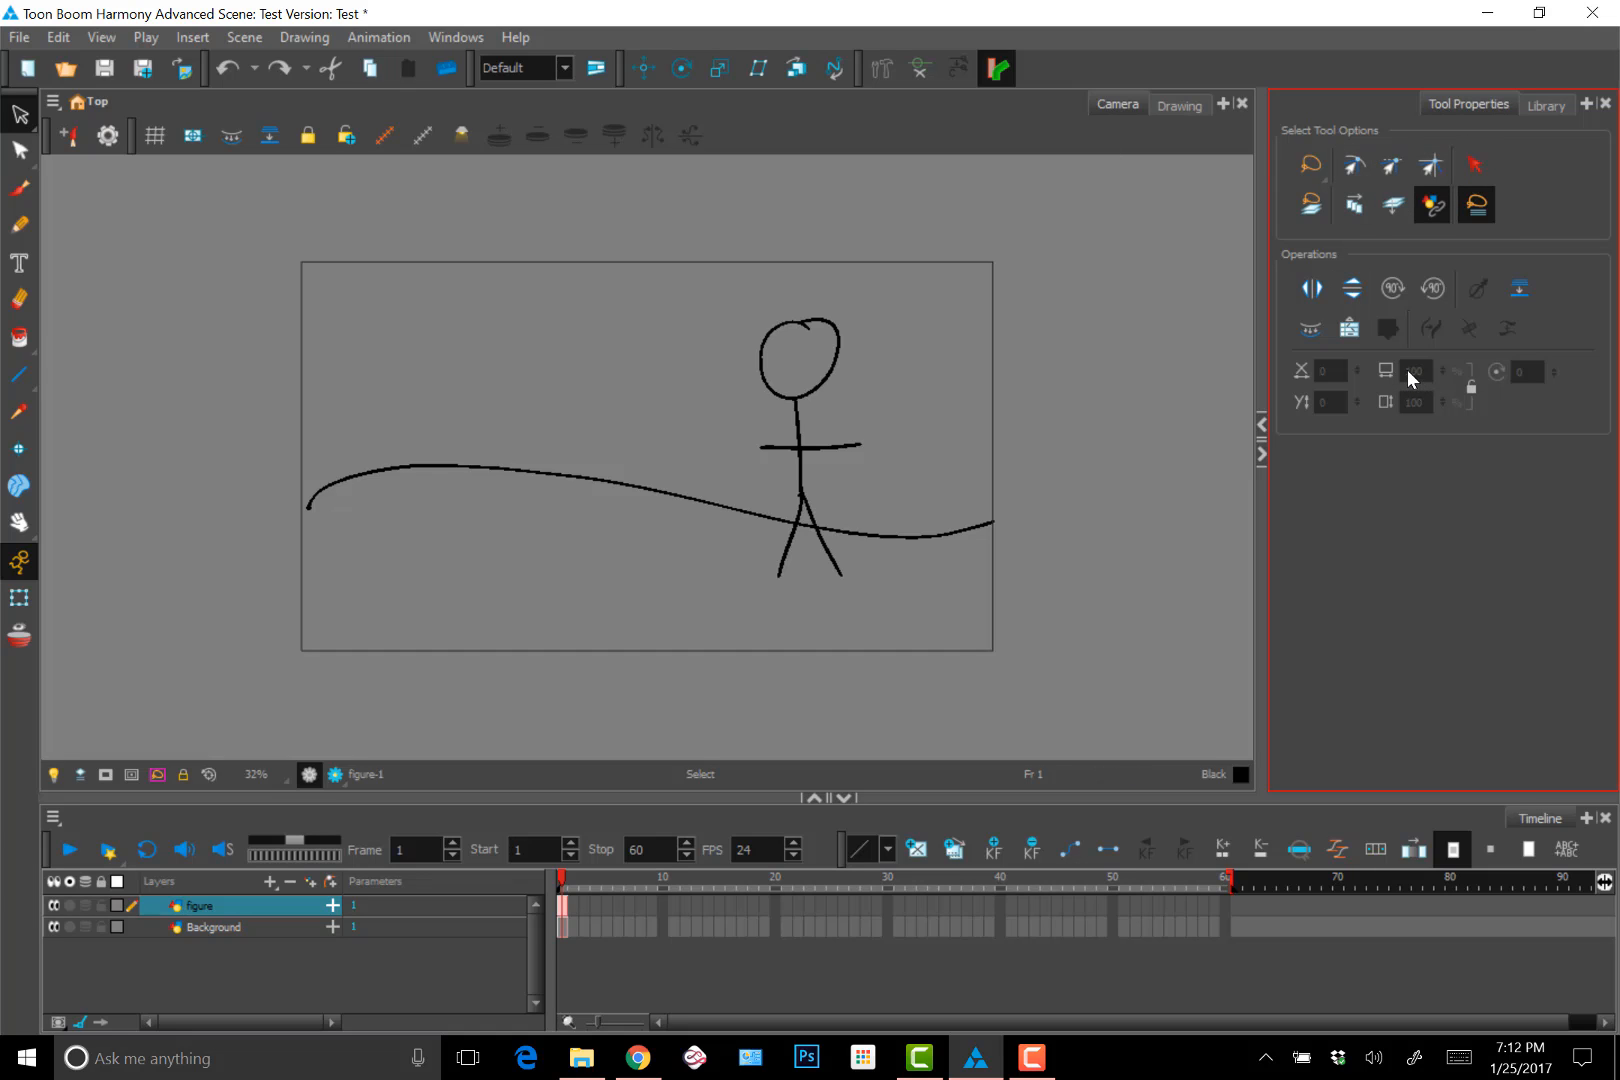
pyautogui.click(19, 194)
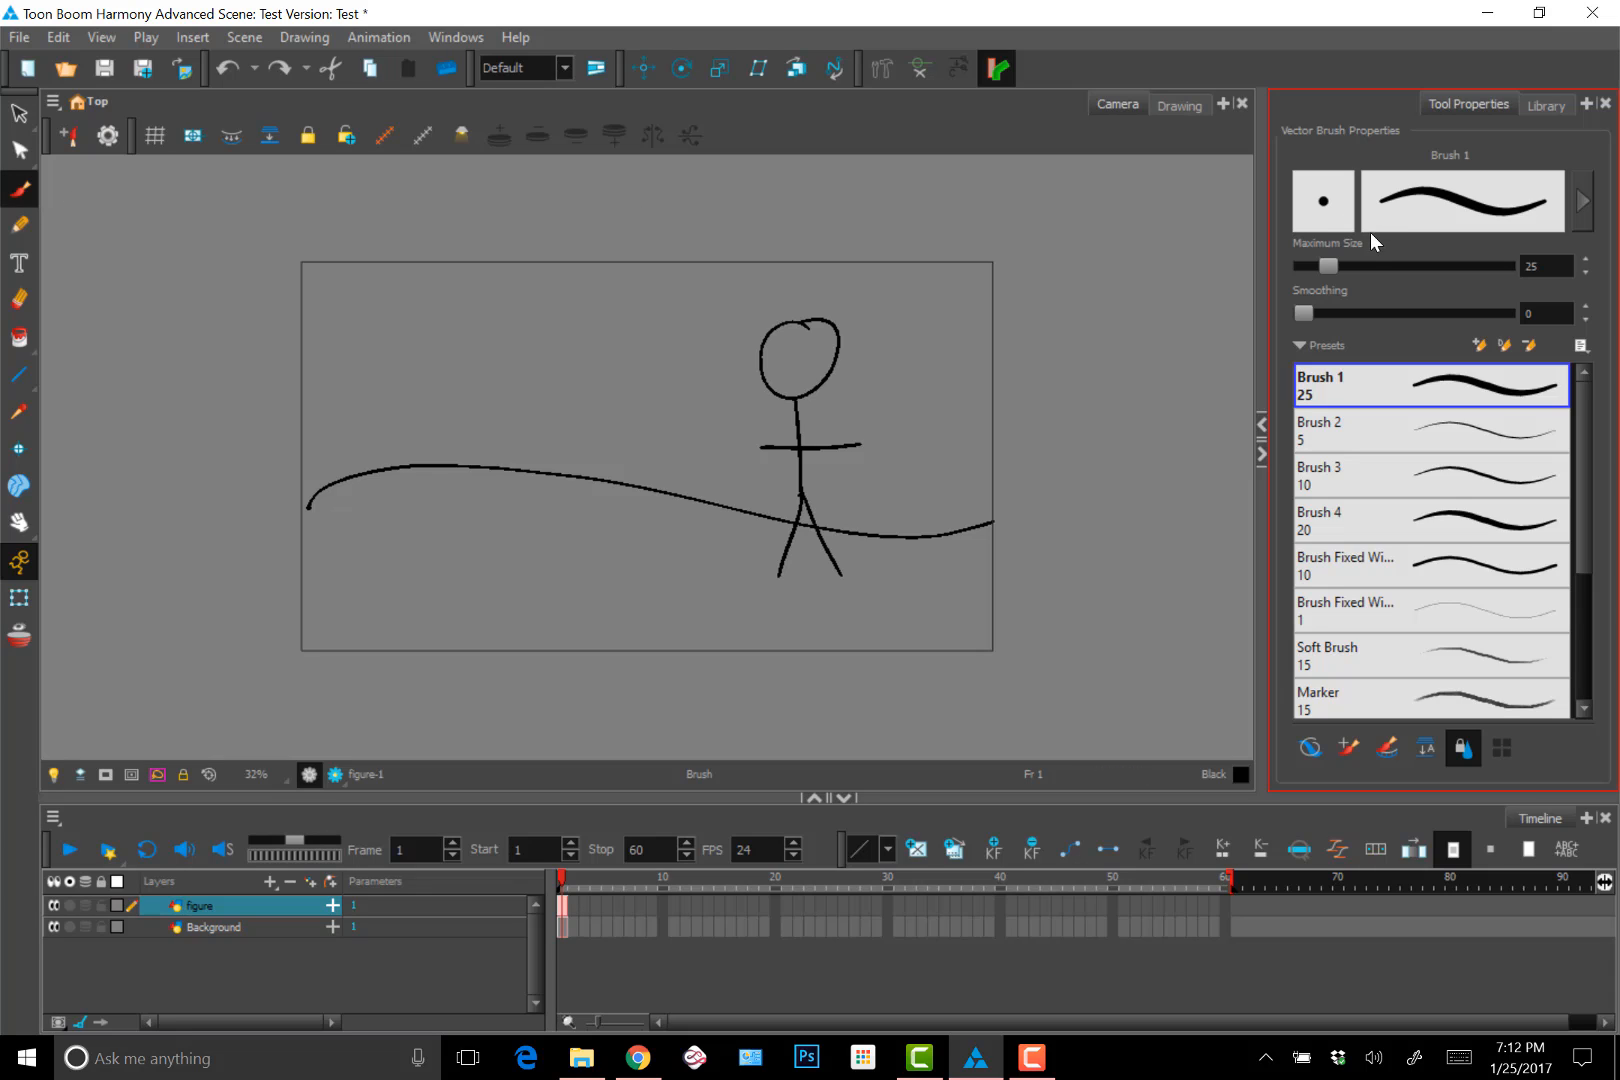
# Raise Brush 1's maximum size to 37.6, scribble a test stroke beside the figure's head, and undo the stroke
pyautogui.moveTo(1331, 267)
pyautogui.mouseDown()
pyautogui.moveTo(1355, 270)
pyautogui.moveTo(1318, 267)
pyautogui.moveTo(1344, 270)
pyautogui.moveTo(1303, 313)
pyautogui.mouseUp()
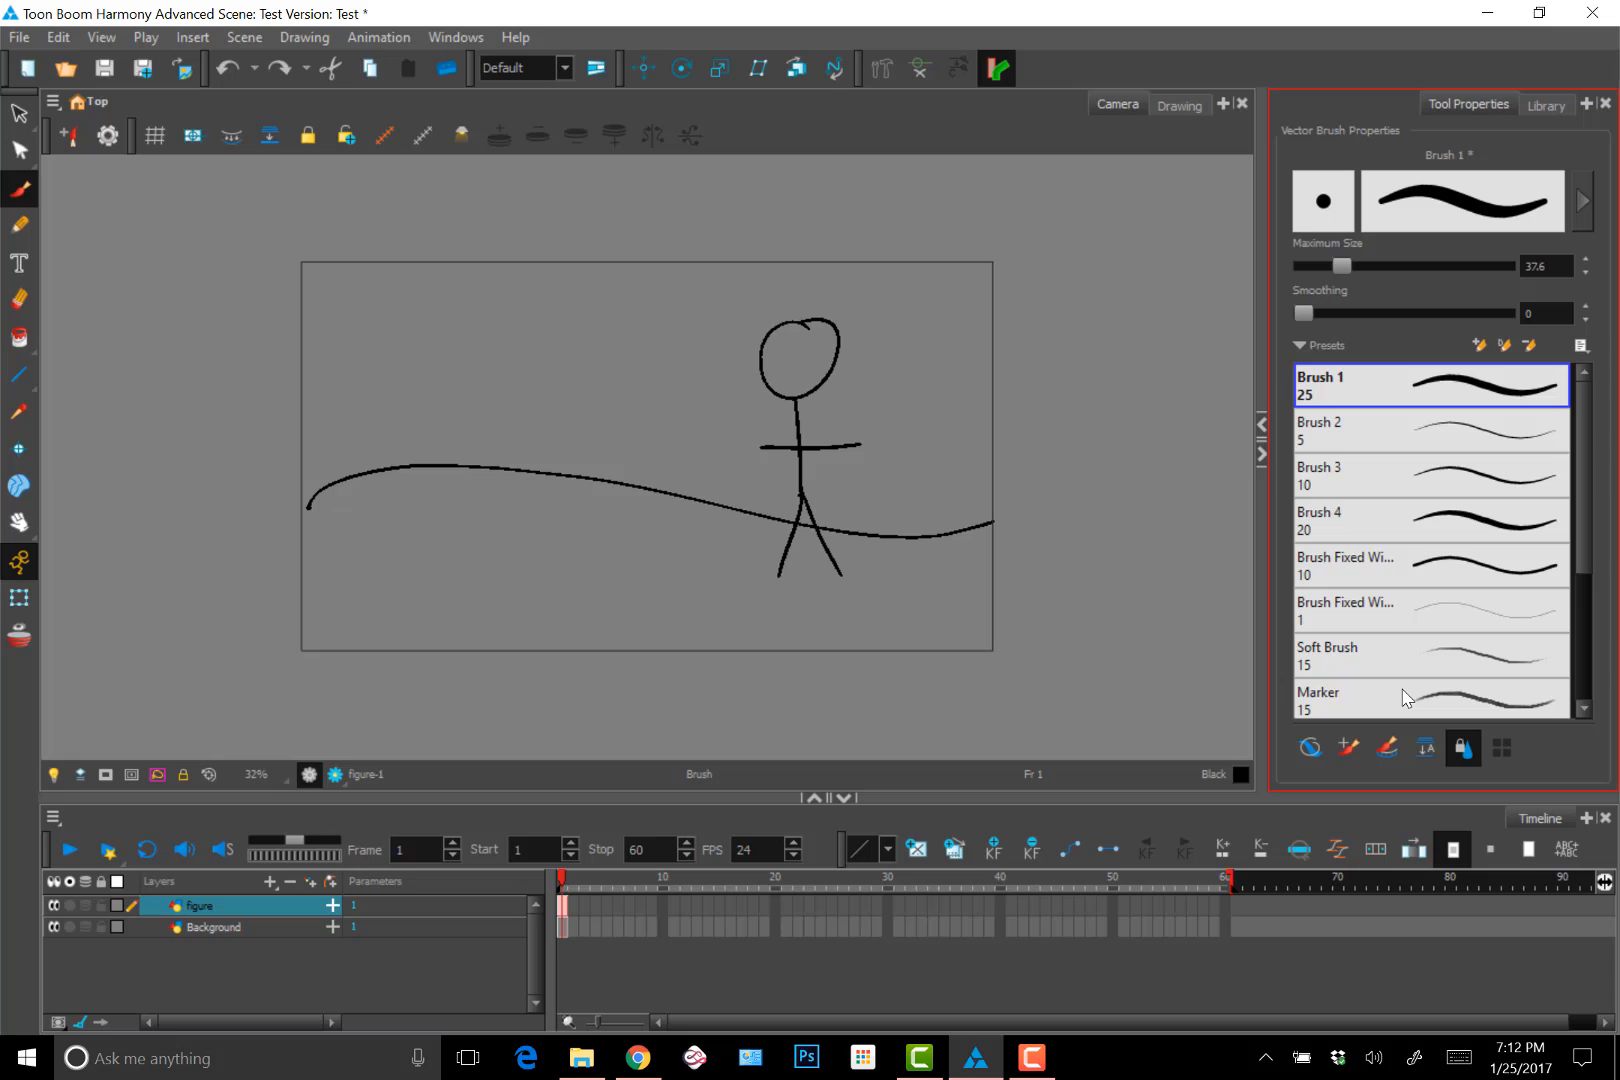
pyautogui.moveTo(404, 355)
pyautogui.mouseDown()
pyautogui.moveTo(508, 388)
pyautogui.moveTo(589, 347)
pyautogui.moveTo(670, 356)
pyautogui.mouseUp()
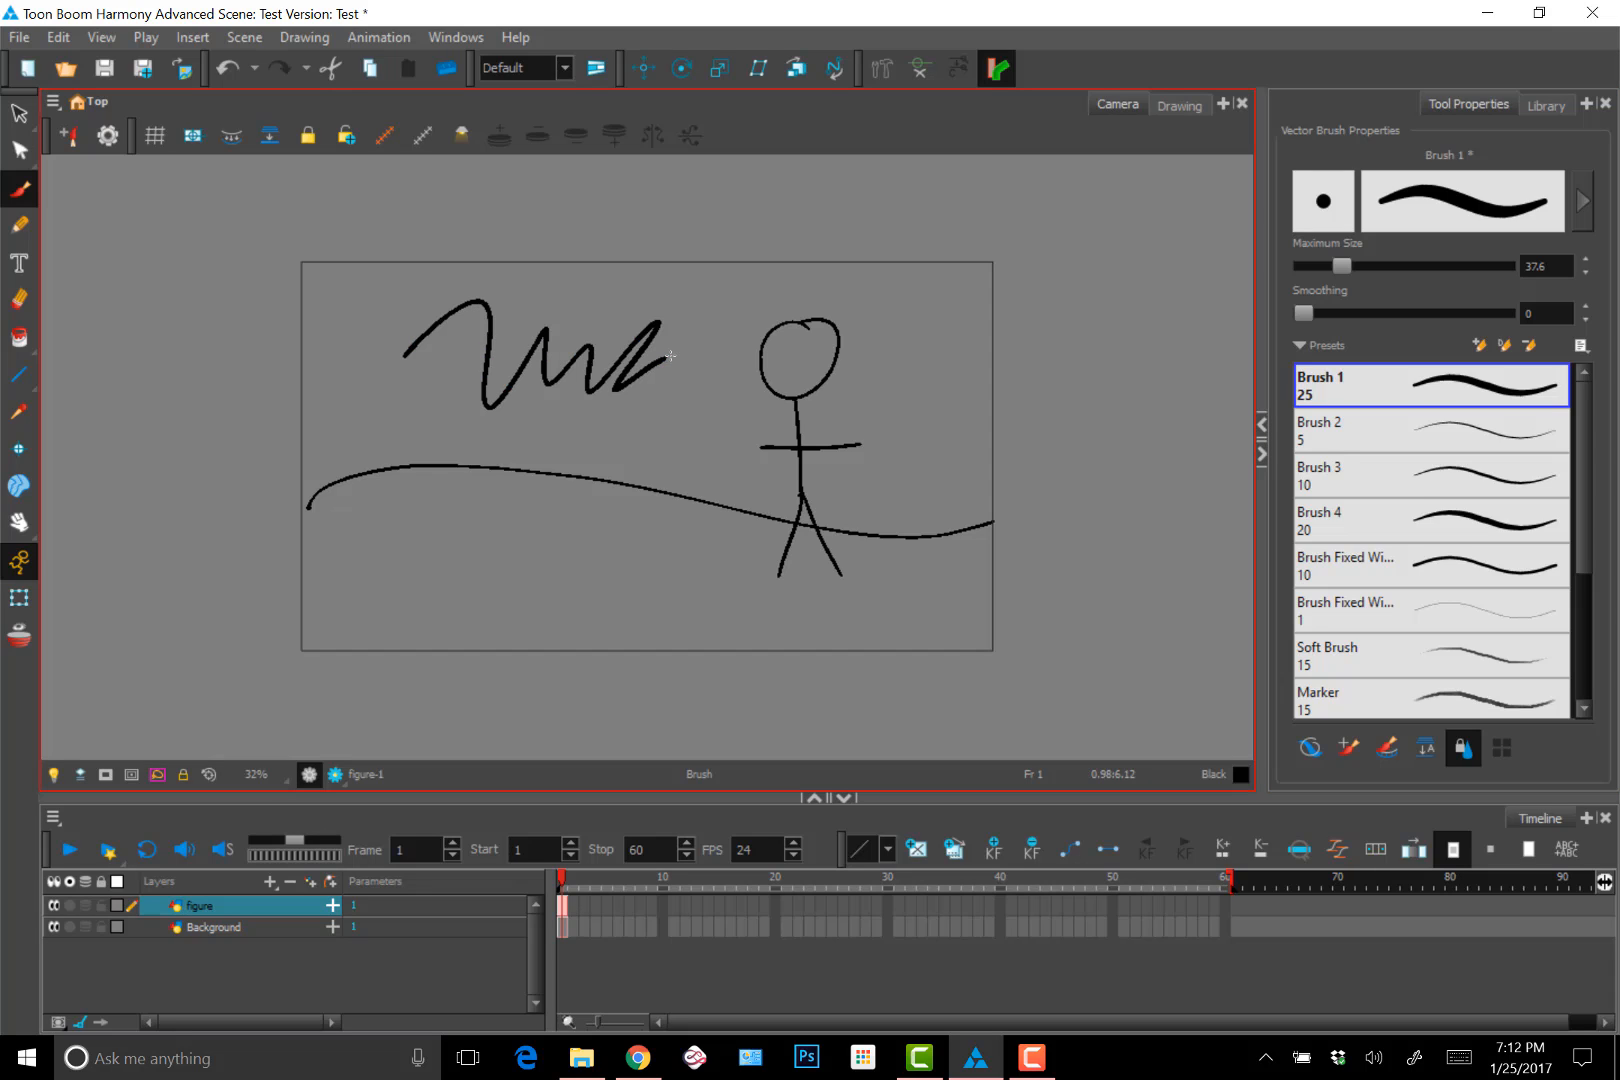
pyautogui.hotkey('ctrl', 'z')
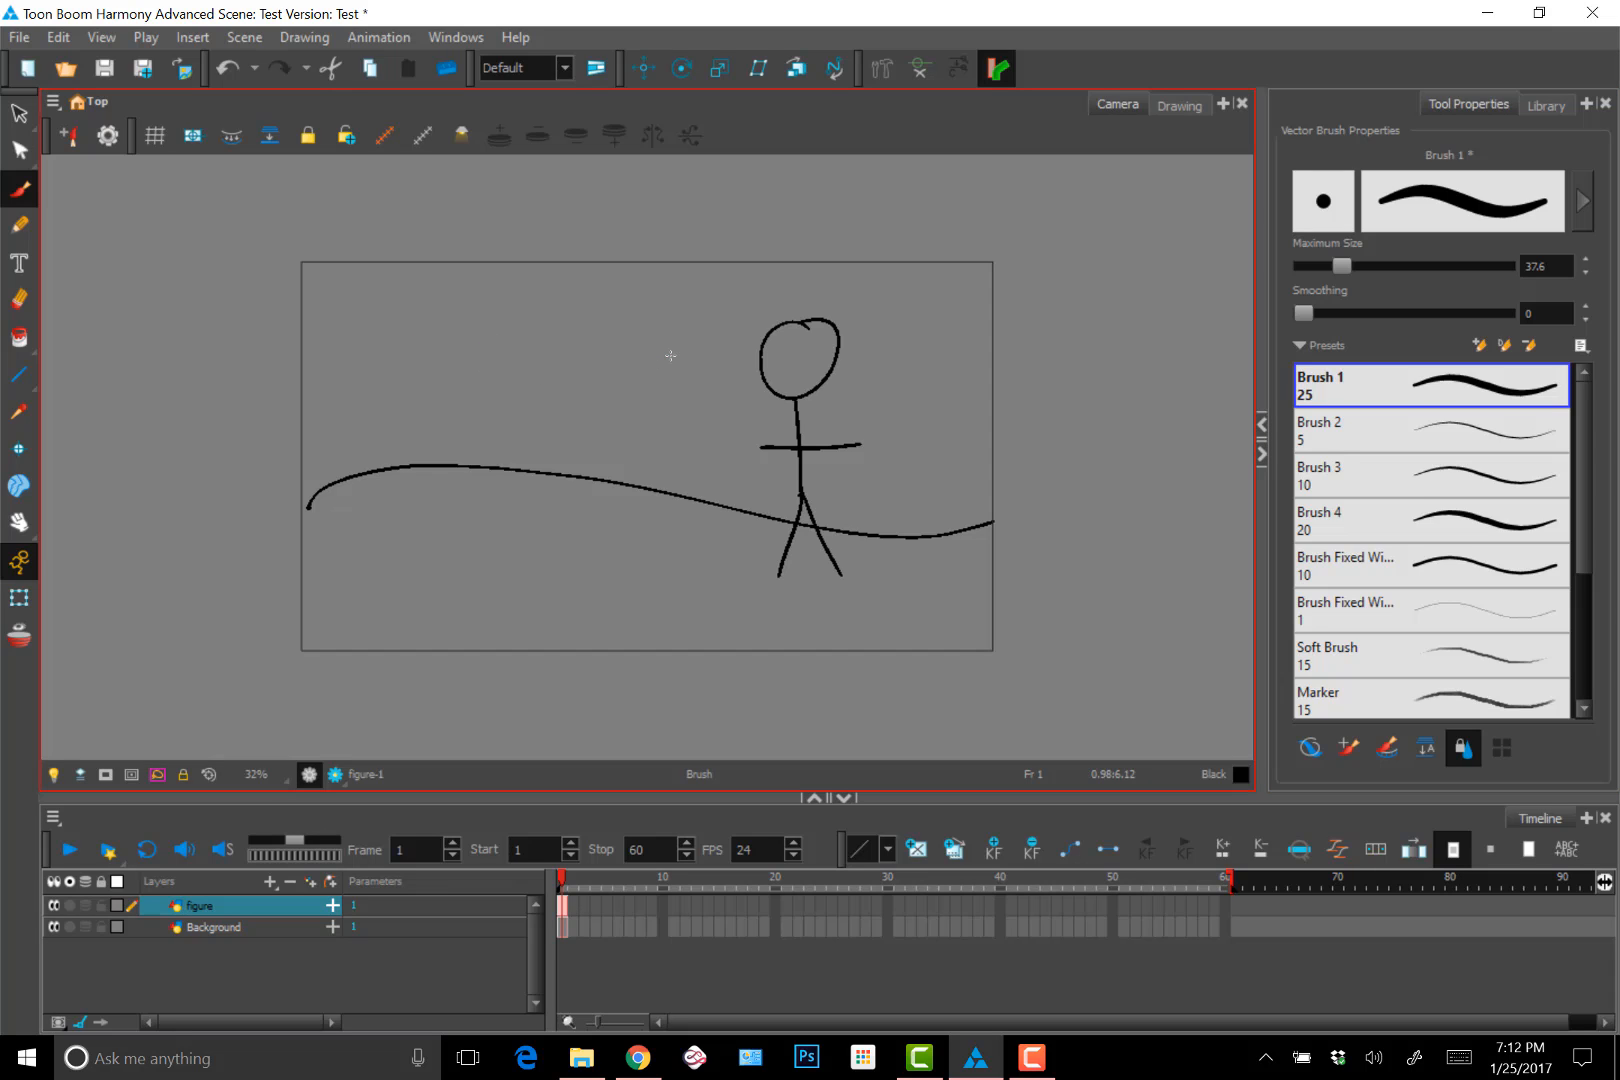
# Choose the Soft Brush preset, test it with loose strokes beside the figure at two zoom levels, and undo the strokes
pyautogui.click(1438, 660)
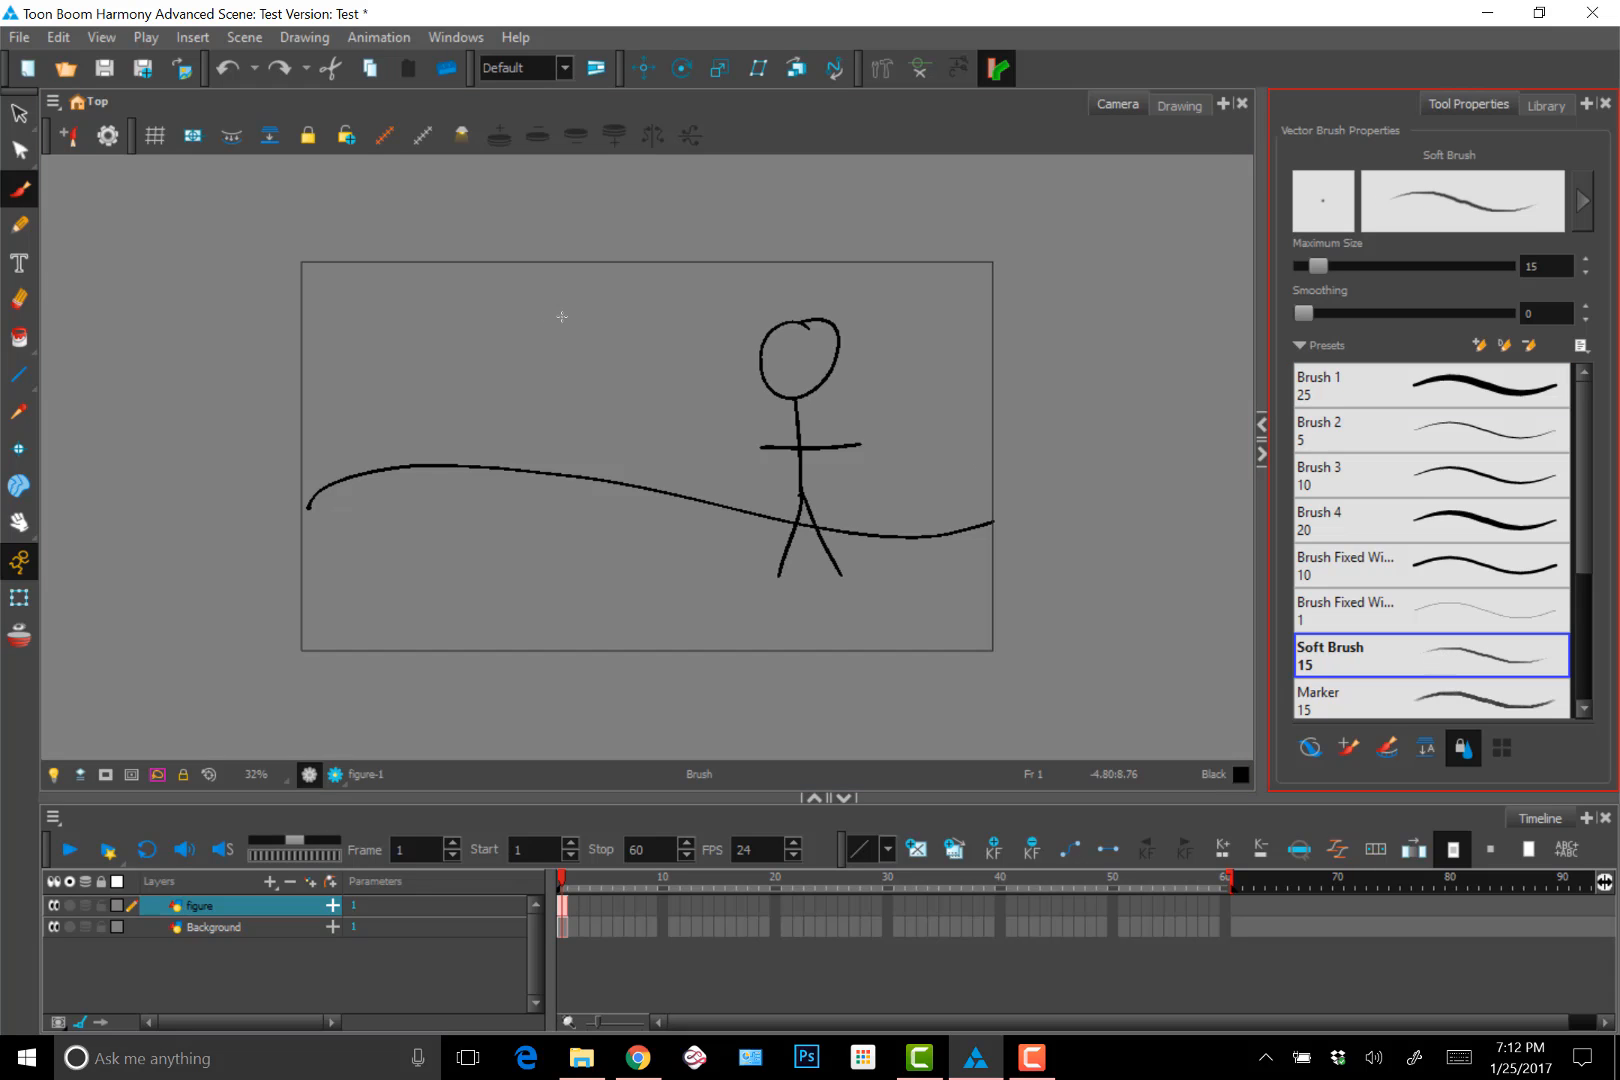
pyautogui.moveTo(557, 317)
pyautogui.mouseDown()
pyautogui.moveTo(522, 365)
pyautogui.moveTo(507, 305)
pyautogui.moveTo(586, 323)
pyautogui.moveTo(587, 370)
pyautogui.moveTo(550, 355)
pyautogui.mouseUp()
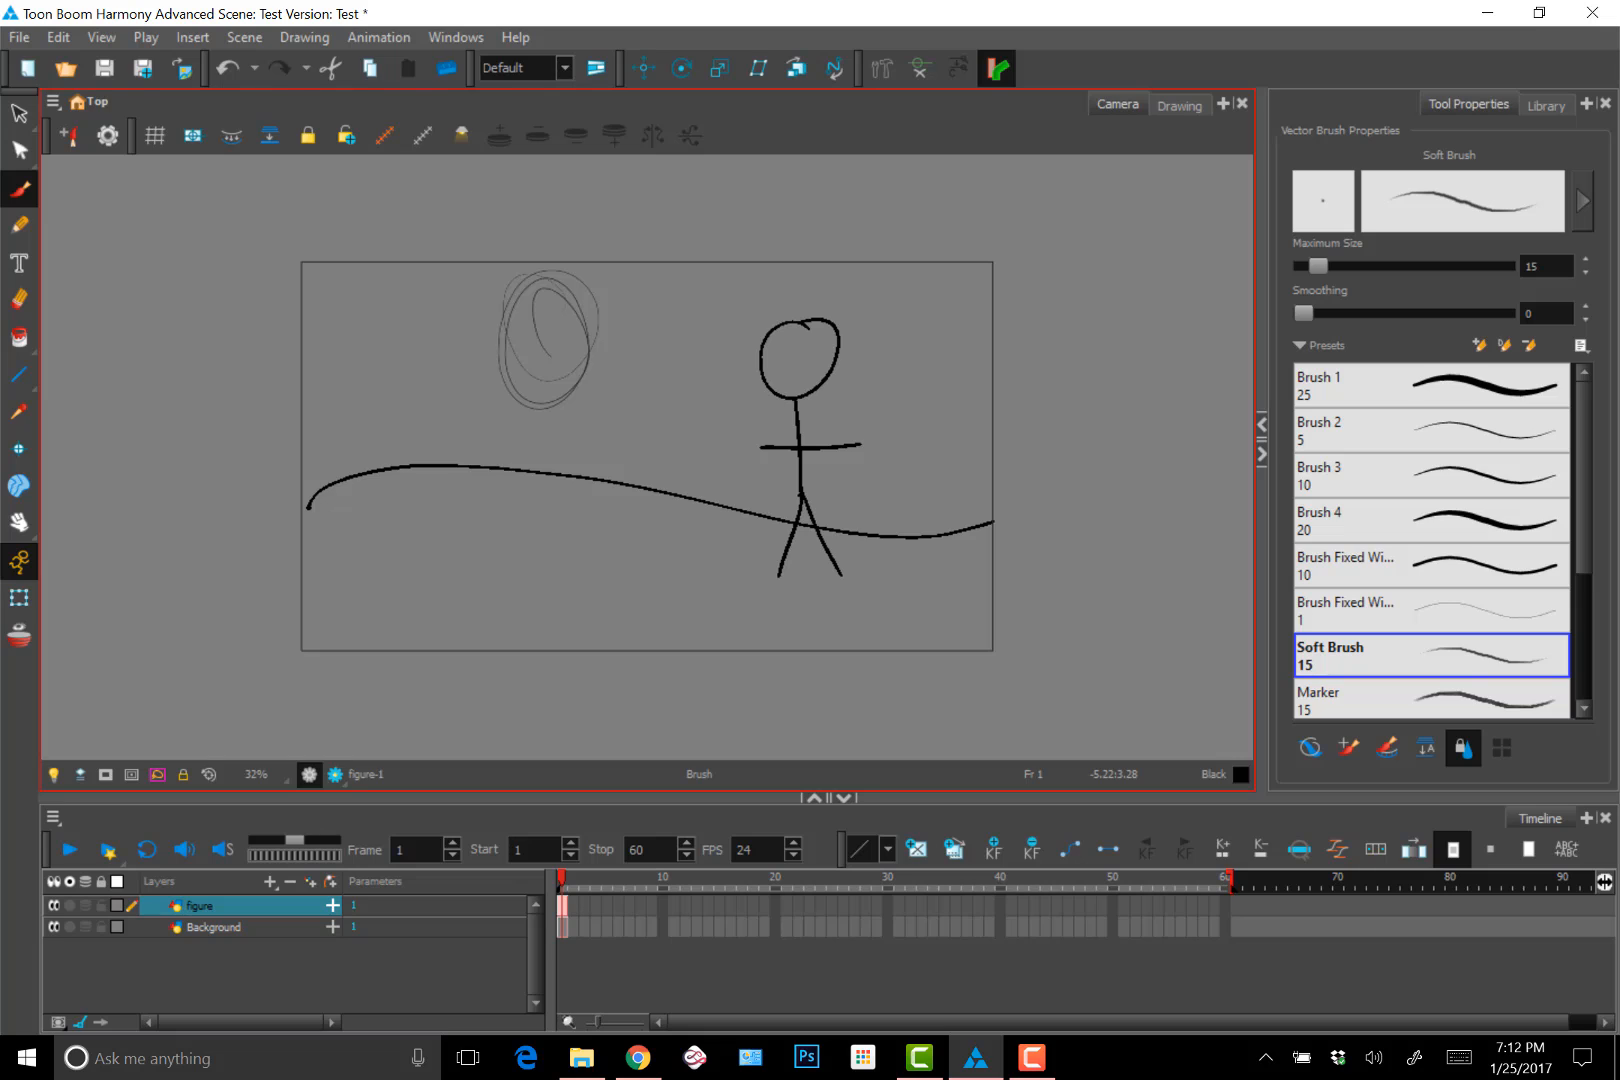
pyautogui.press('2')
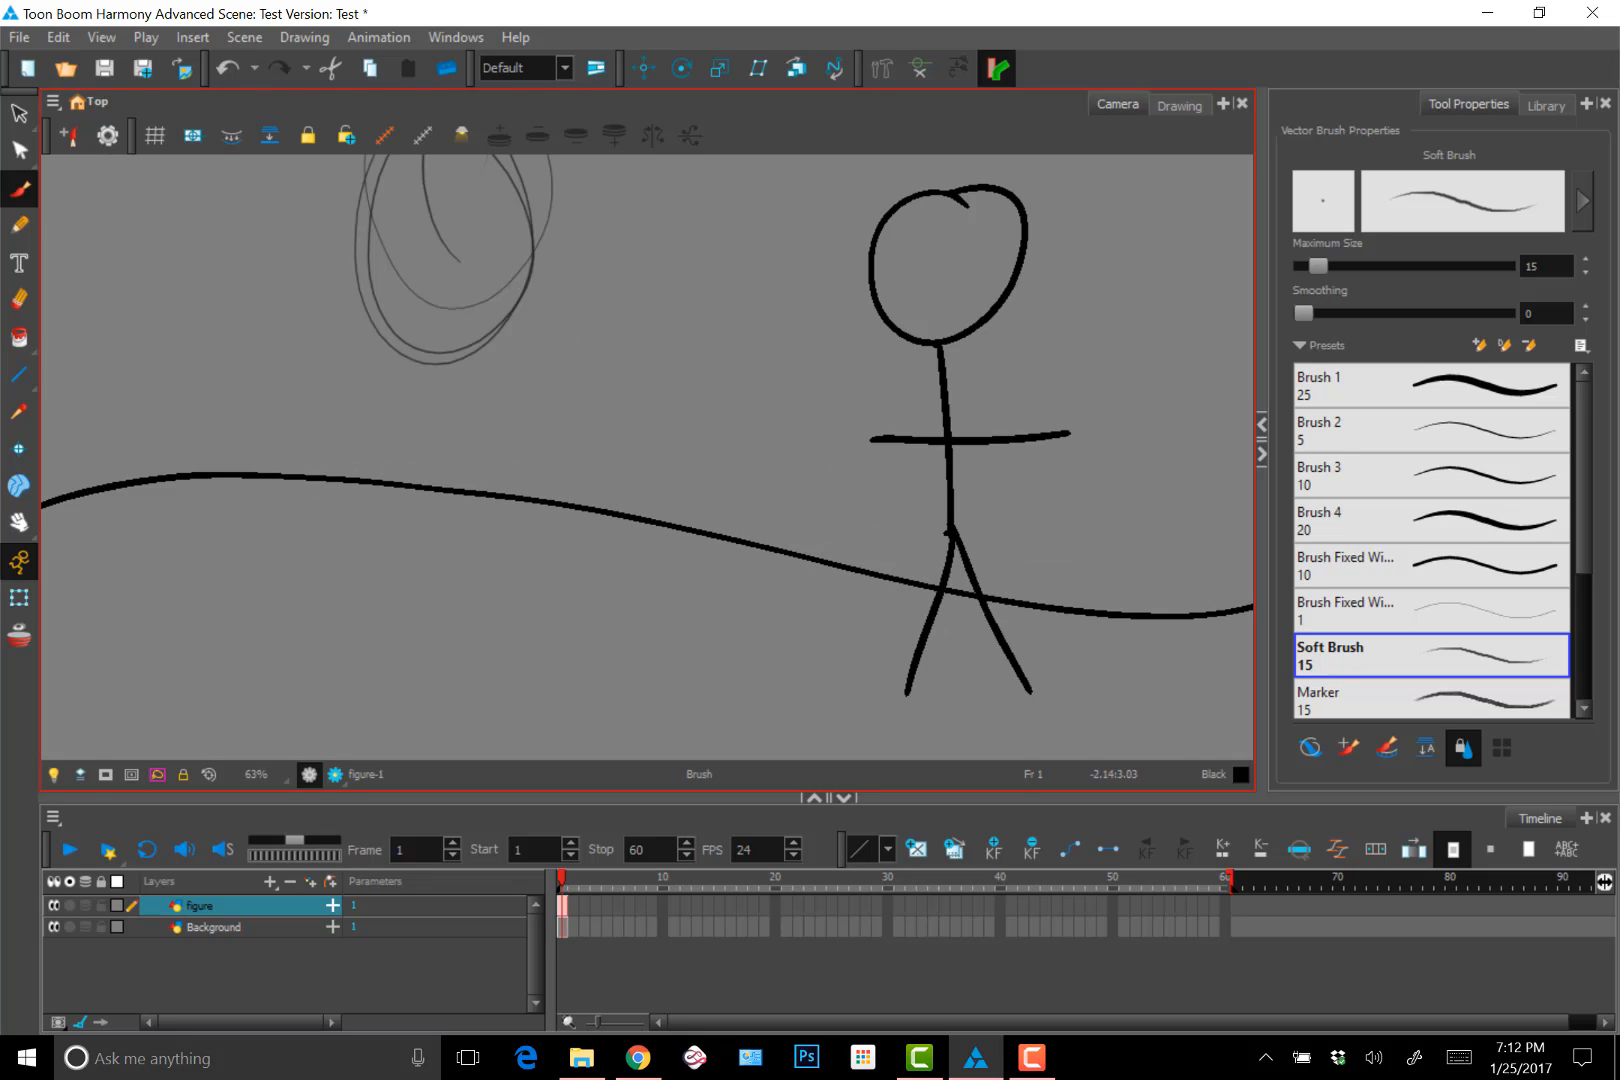
pyautogui.moveTo(650, 221)
pyautogui.mouseDown()
pyautogui.moveTo(617, 408)
pyautogui.moveTo(665, 419)
pyautogui.moveTo(706, 392)
pyautogui.moveTo(697, 380)
pyautogui.moveTo(735, 463)
pyautogui.mouseUp()
pyautogui.hotkey('ctrl', 'z')
pyautogui.hotkey('ctrl', 'z')
pyautogui.hotkey('ctrl', 'z')
pyautogui.hotkey('ctrl', 'z')
pyautogui.hotkey('ctrl', 'z')
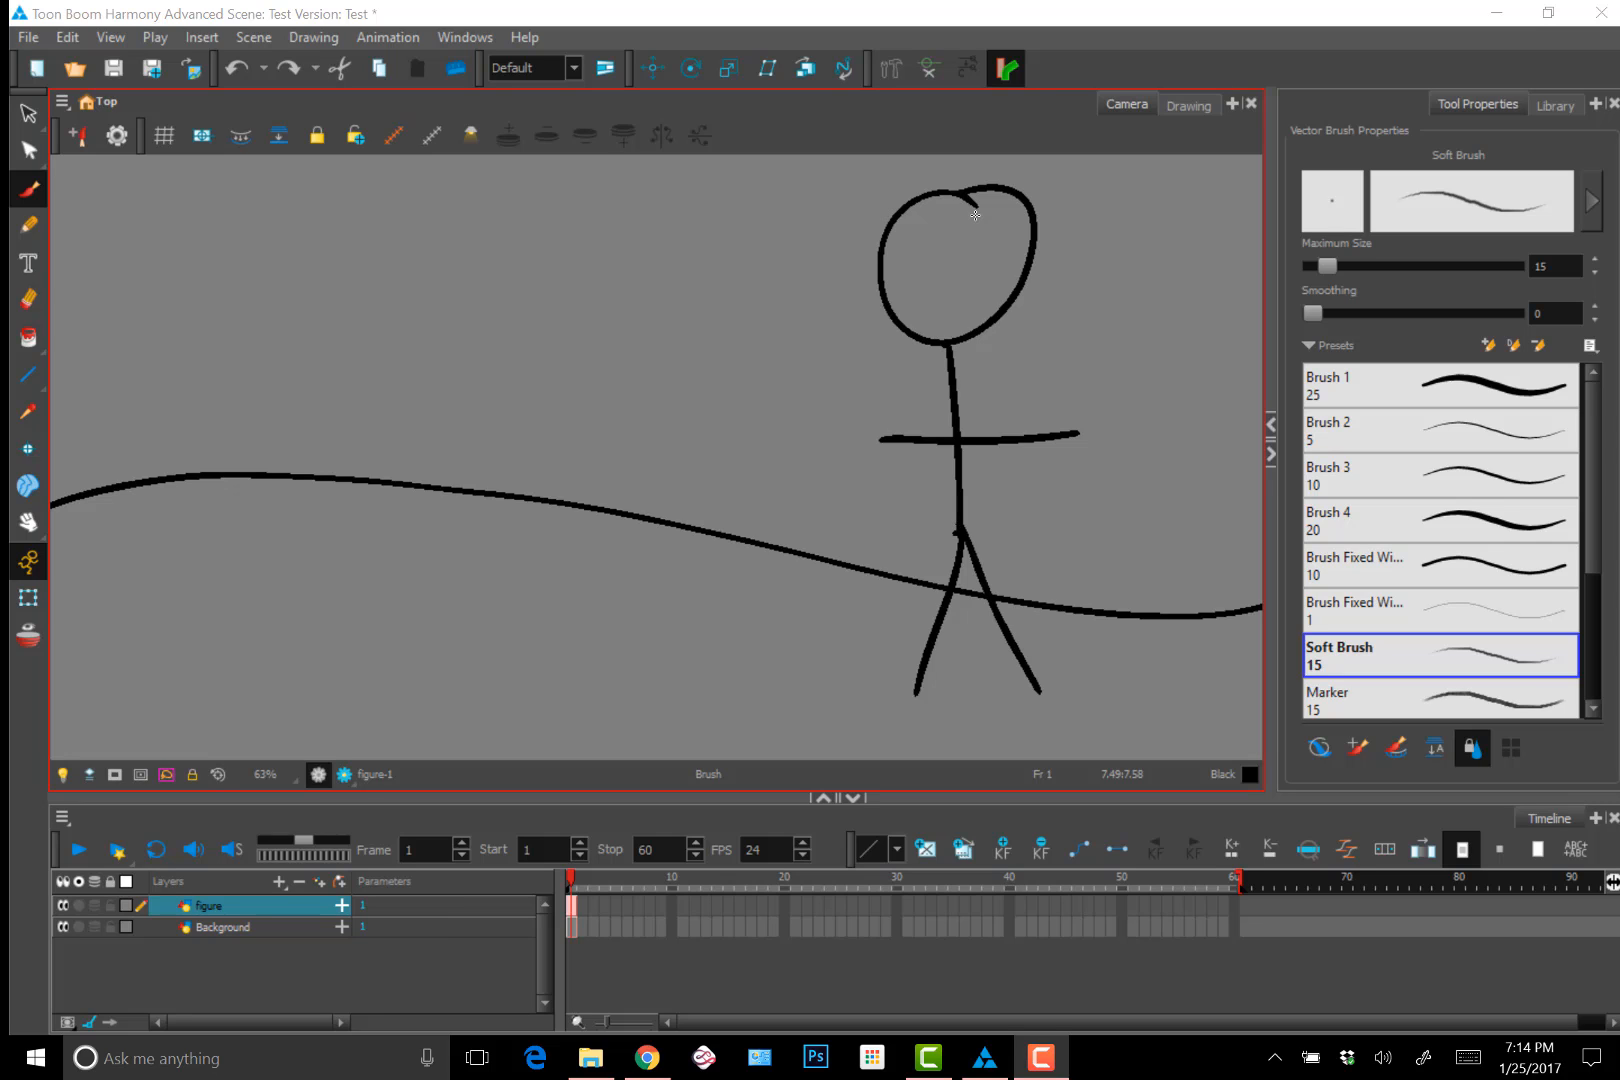
# Scribble with the size 15 Soft Brush above the ground line and undo the scribbles
pyautogui.moveTo(459, 288)
pyautogui.mouseDown()
pyautogui.moveTo(575, 320)
pyautogui.moveTo(626, 312)
pyautogui.moveTo(628, 336)
pyautogui.moveTo(600, 330)
pyautogui.moveTo(630, 360)
pyautogui.mouseUp()
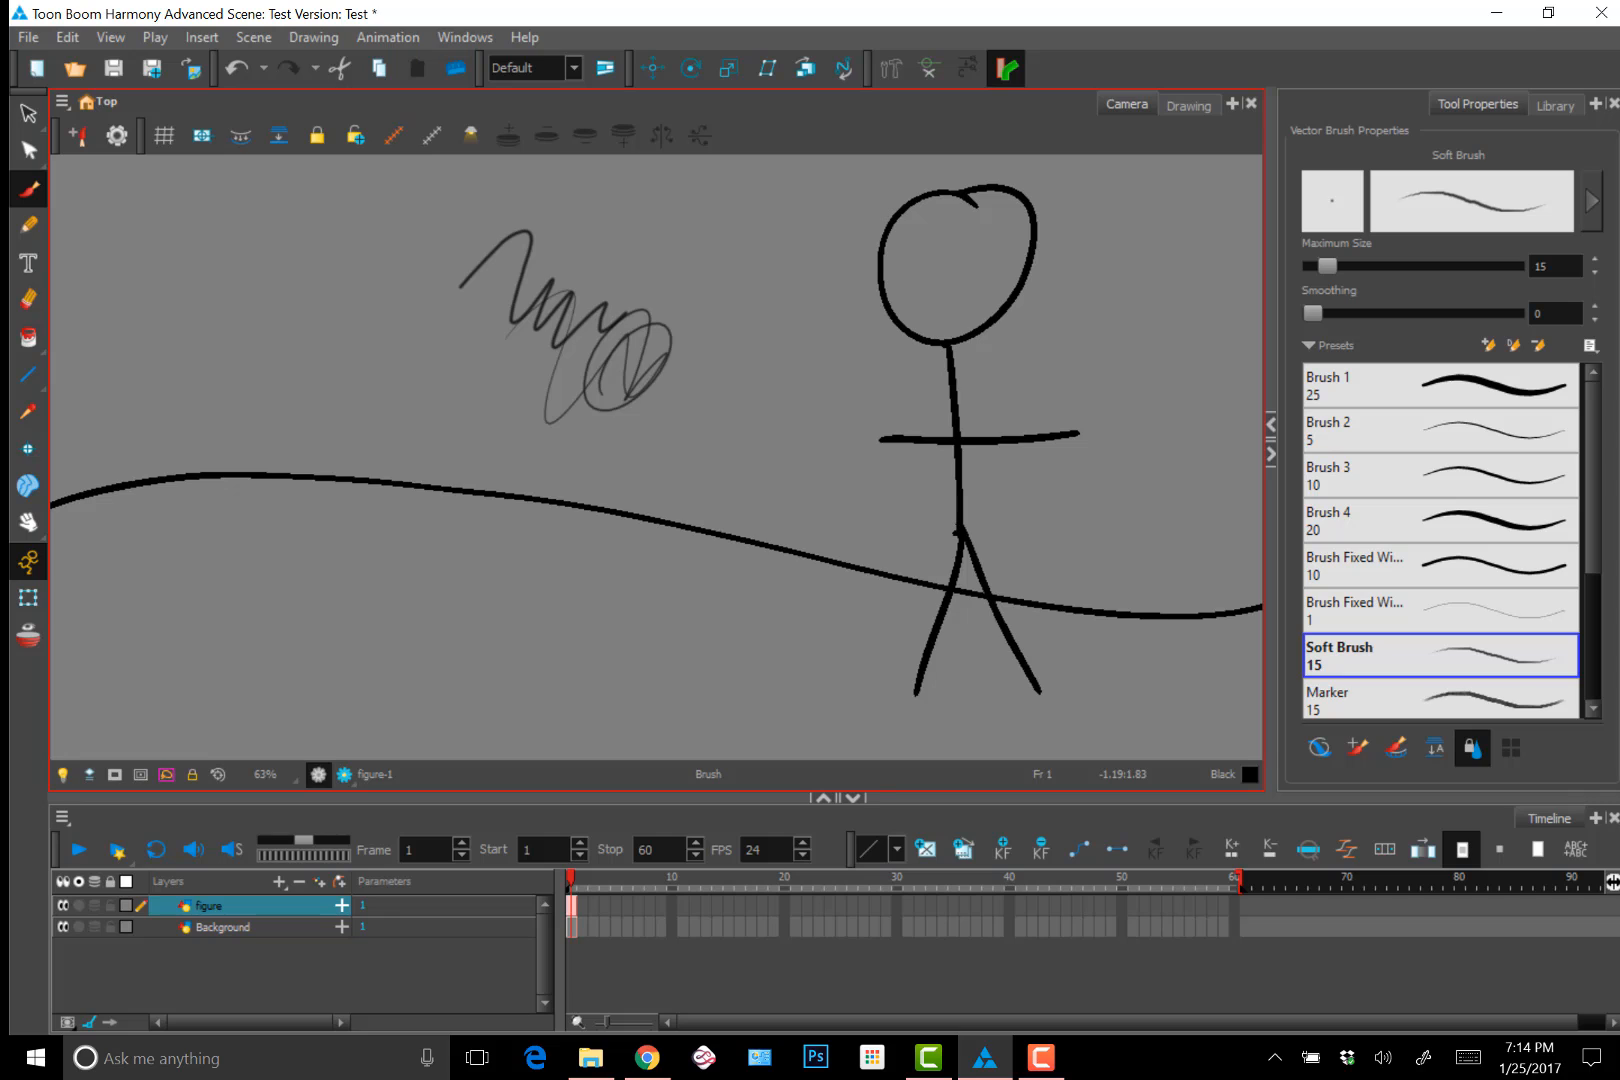
pyautogui.hotkey('ctrl', 'z')
pyautogui.hotkey('ctrl', 'z')
pyautogui.hotkey('ctrl', 'z')
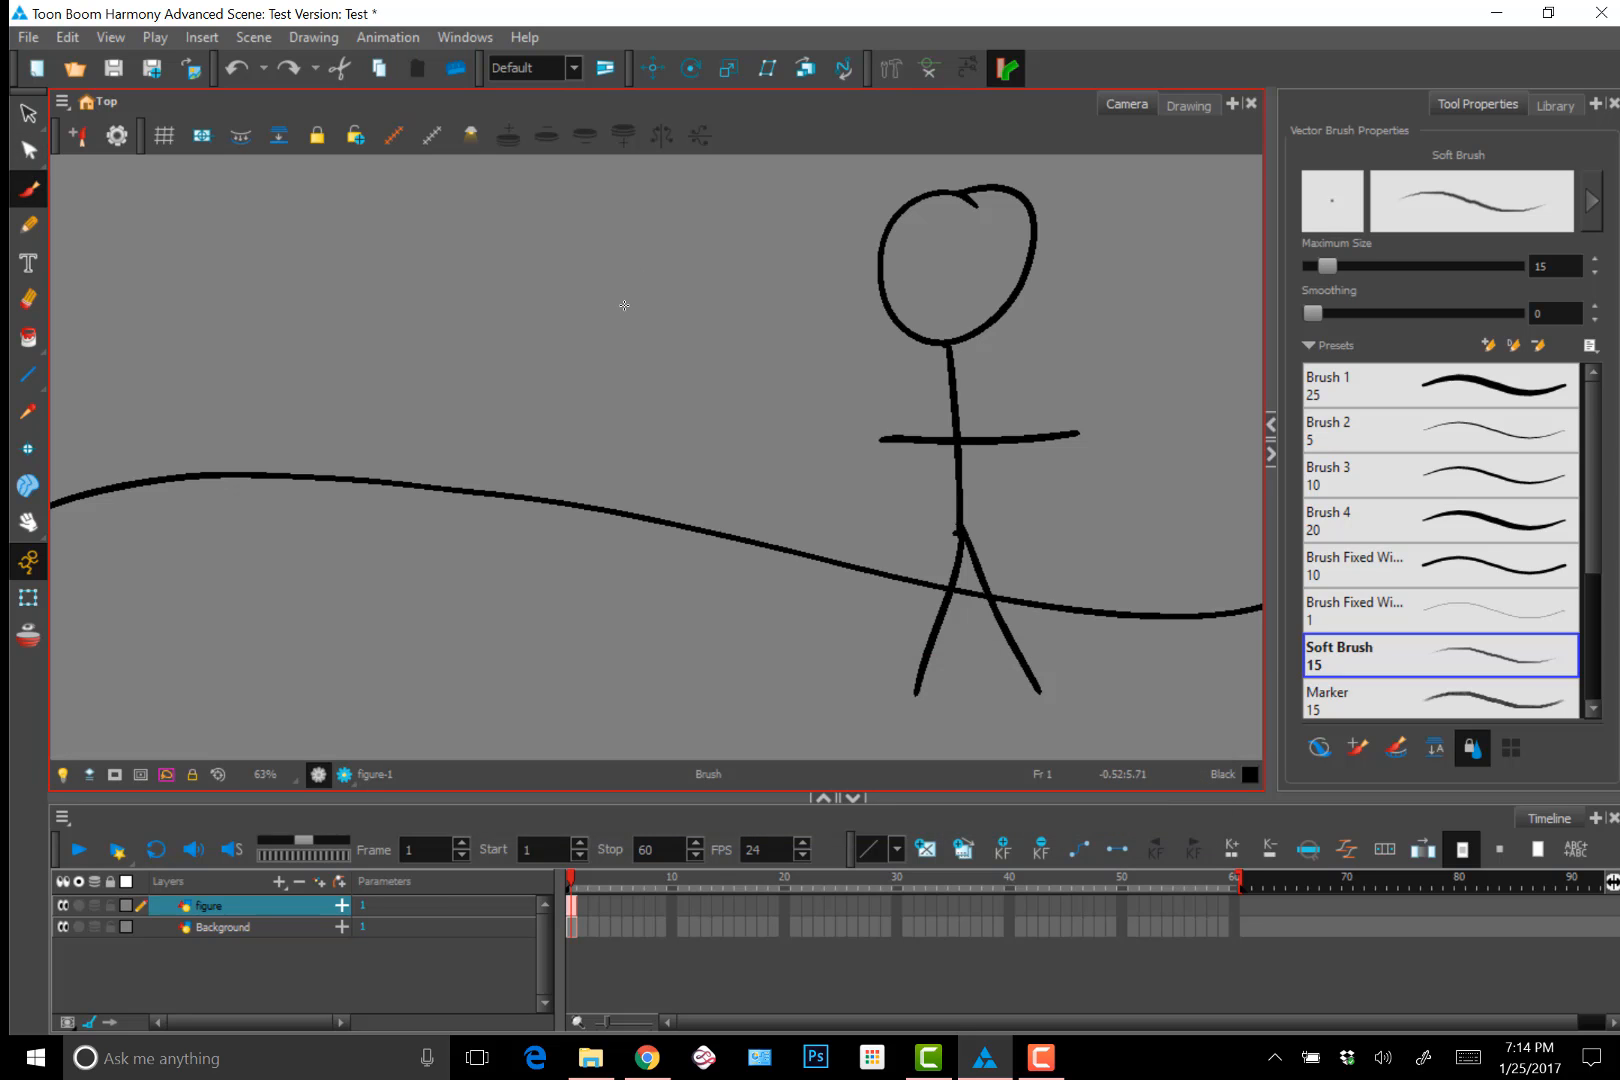
# Enlarge the Soft Brush to about 207.8 directly in the Camera view and paint a thick blurry scribble beside the figure
pyautogui.press('o')
pyautogui.moveTo(644, 278); pyautogui.dragTo(668, 318)
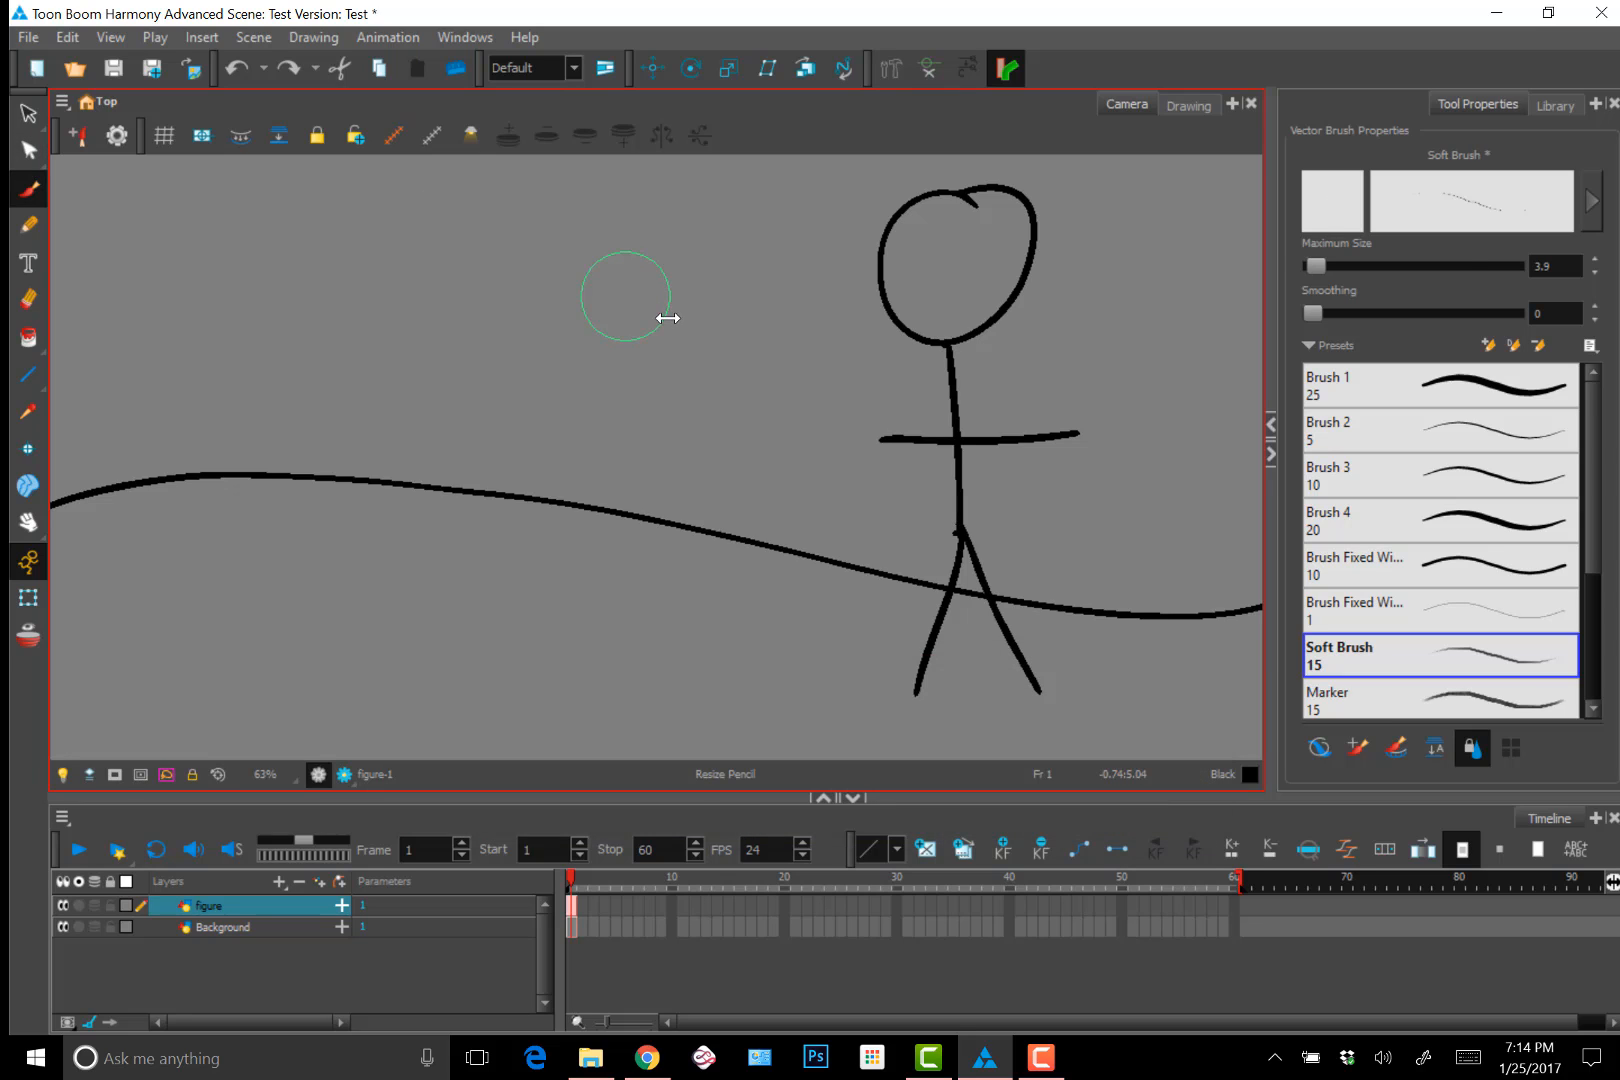
pyautogui.moveTo(625, 222)
pyautogui.mouseDown()
pyautogui.moveTo(632, 325)
pyautogui.moveTo(780, 350)
pyautogui.mouseUp()
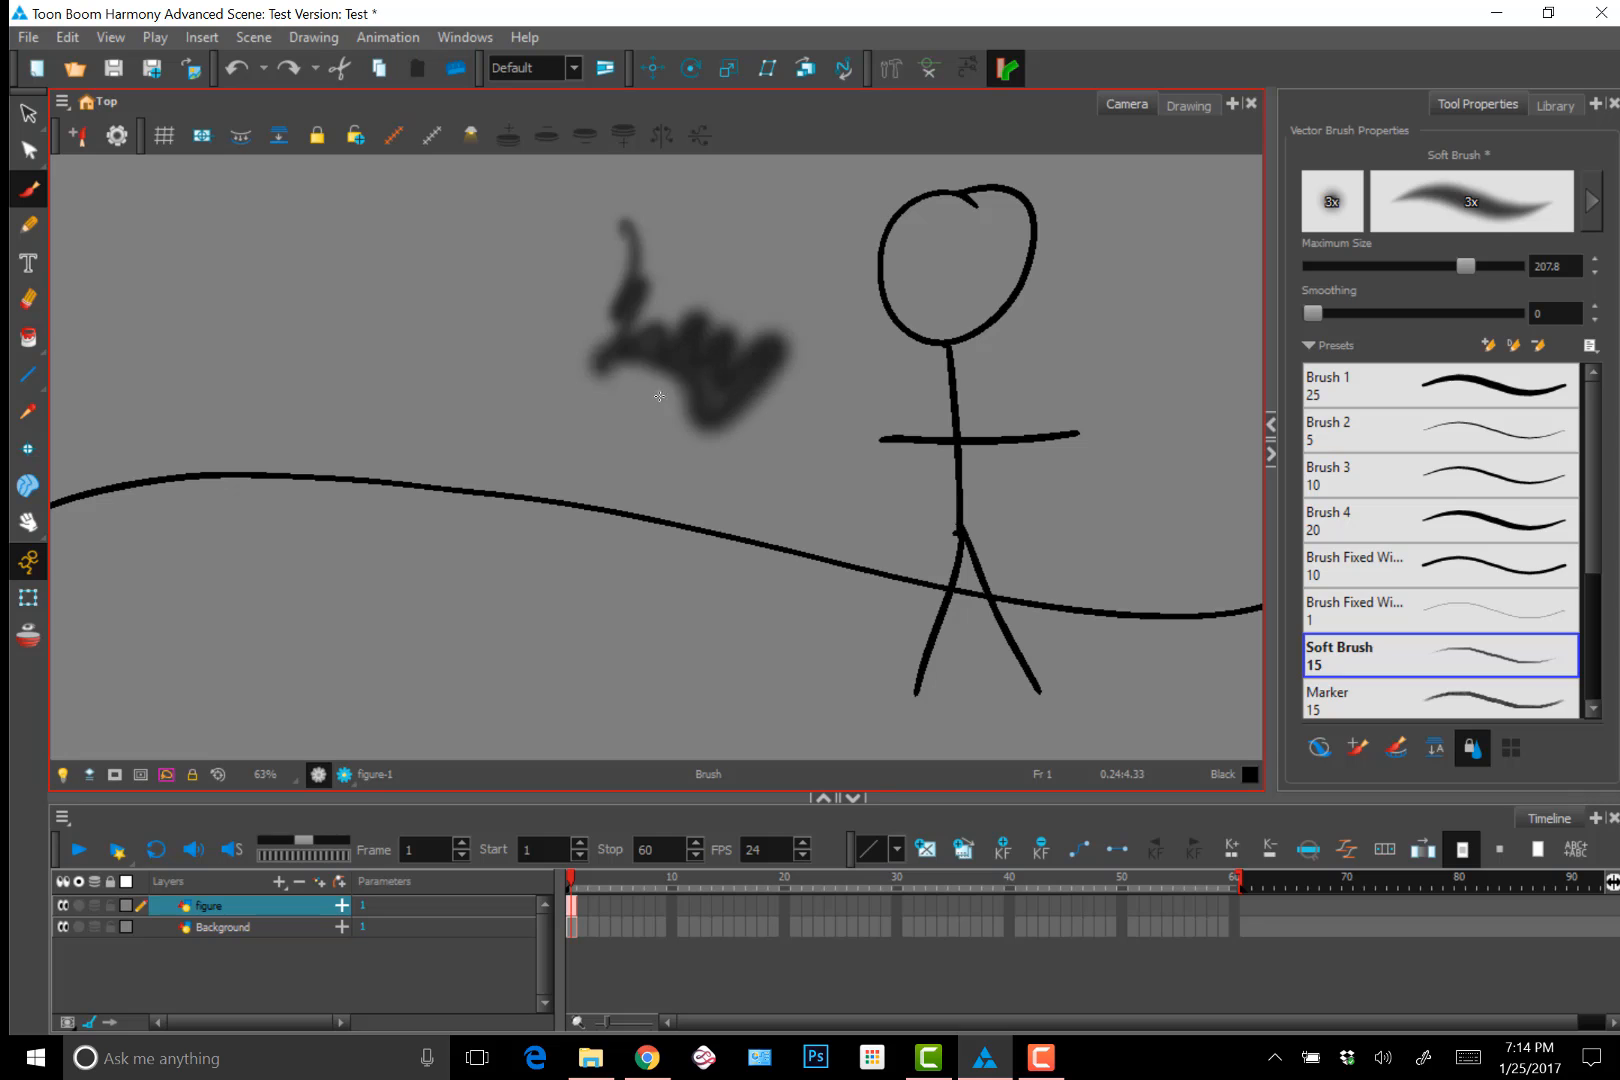
pyautogui.moveTo(659, 396); pyautogui.dragTo(562, 414)
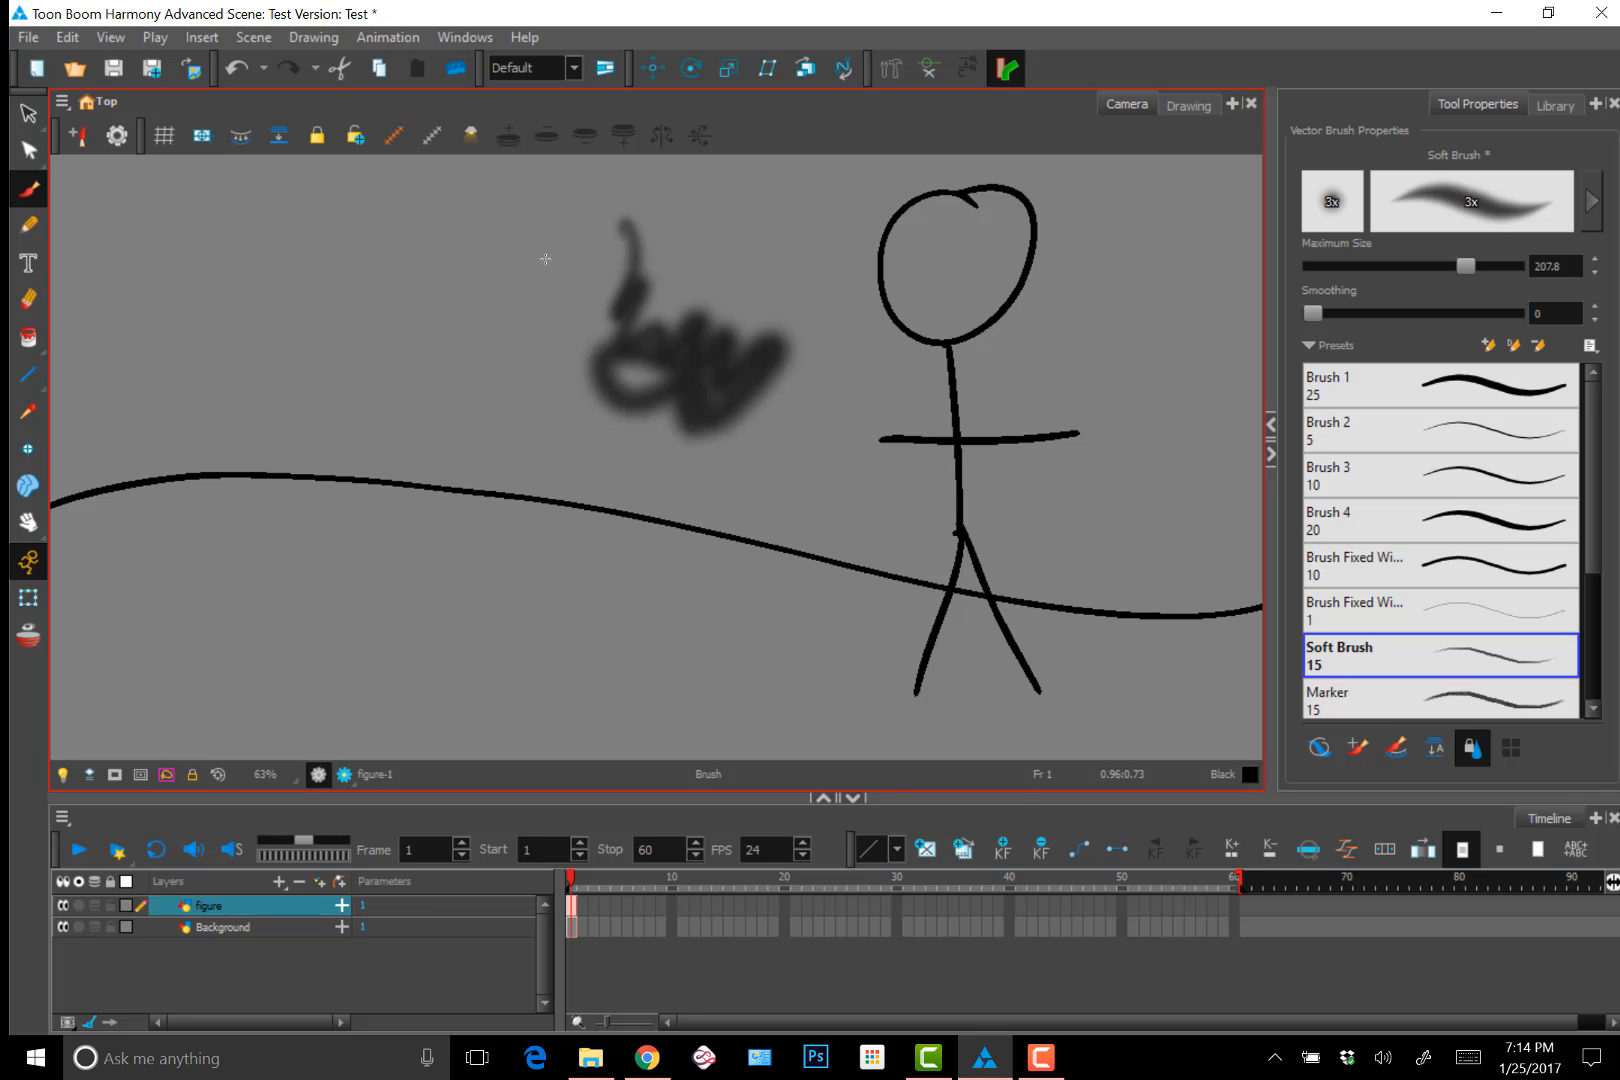
# Shrink the Soft Brush in stages to about 12.7, painting a test stroke at each size, and undo all test strokes
pyautogui.press('o')
pyautogui.moveTo(541, 290)
pyautogui.mouseDown()
pyautogui.moveTo(481, 307)
pyautogui.moveTo(518, 296)
pyautogui.moveTo(491, 398)
pyautogui.moveTo(448, 385)
pyautogui.mouseUp()
pyautogui.press('o')
pyautogui.moveTo(410, 280)
pyautogui.mouseDown()
pyautogui.moveTo(437, 372)
pyautogui.moveTo(299, 378)
pyautogui.mouseUp()
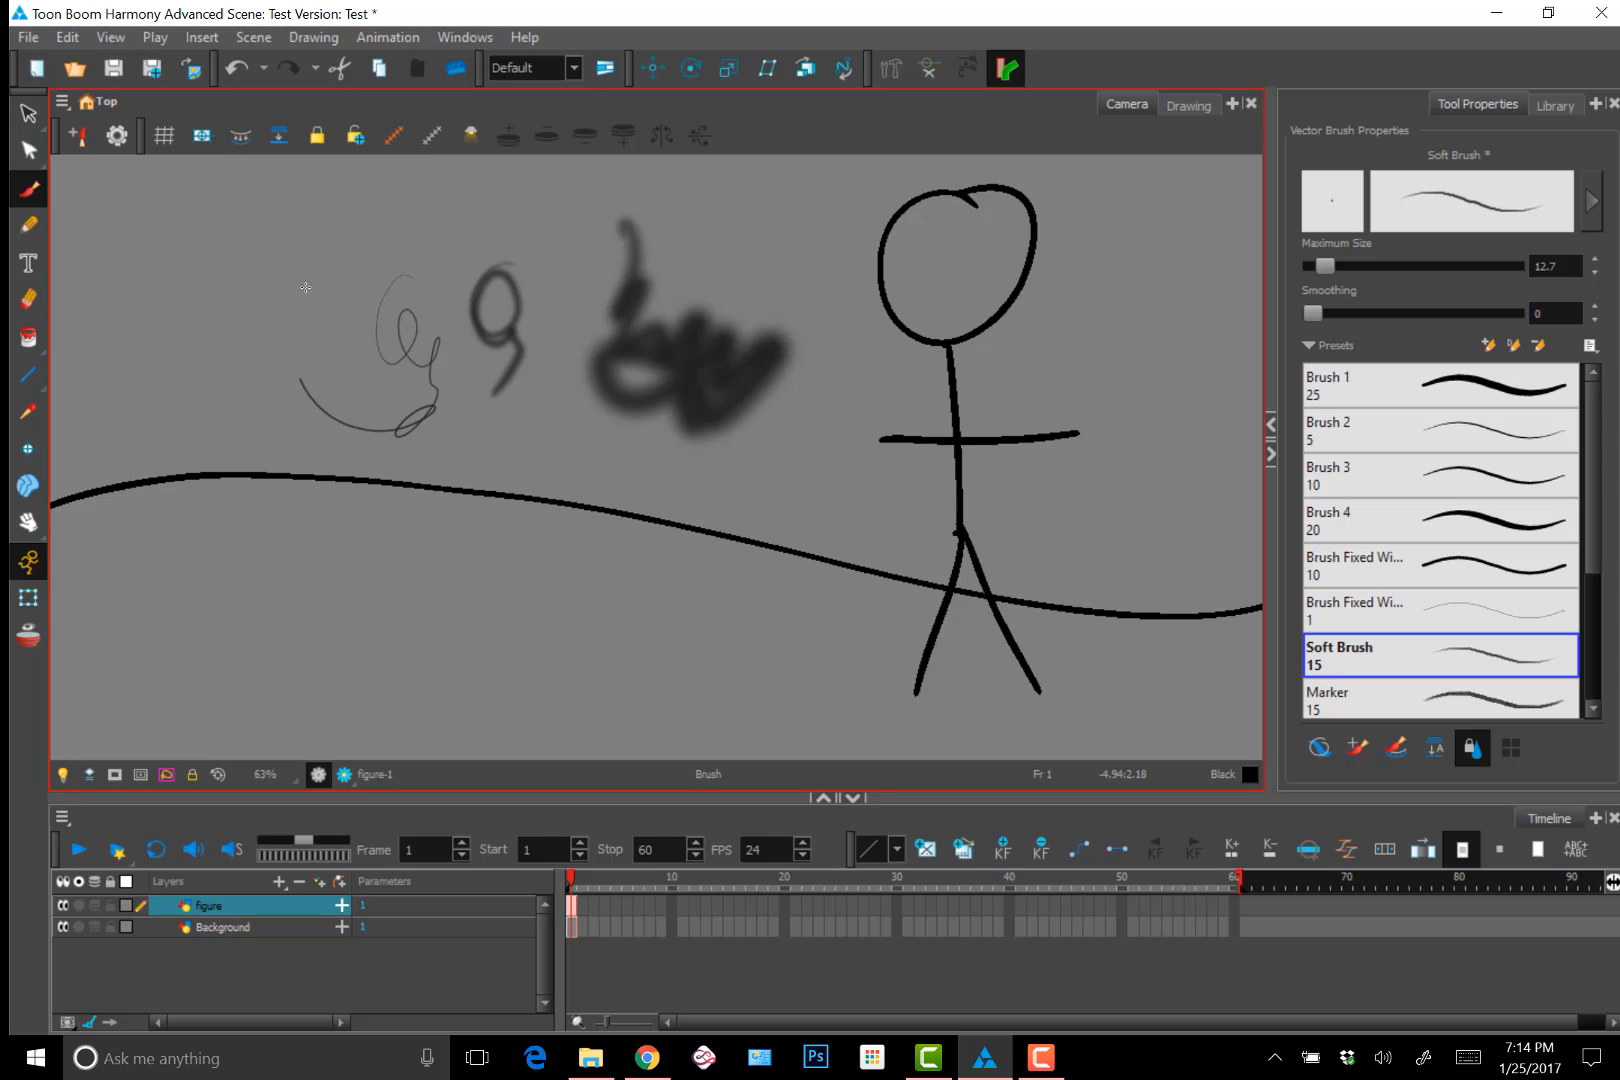
pyautogui.moveTo(305, 287)
pyautogui.mouseDown()
pyautogui.moveTo(396, 236)
pyautogui.moveTo(508, 257)
pyautogui.moveTo(631, 221)
pyautogui.mouseUp()
pyautogui.hotkey('ctrl', 'z')
pyautogui.hotkey('ctrl', 'z')
pyautogui.hotkey('ctrl', 'z')
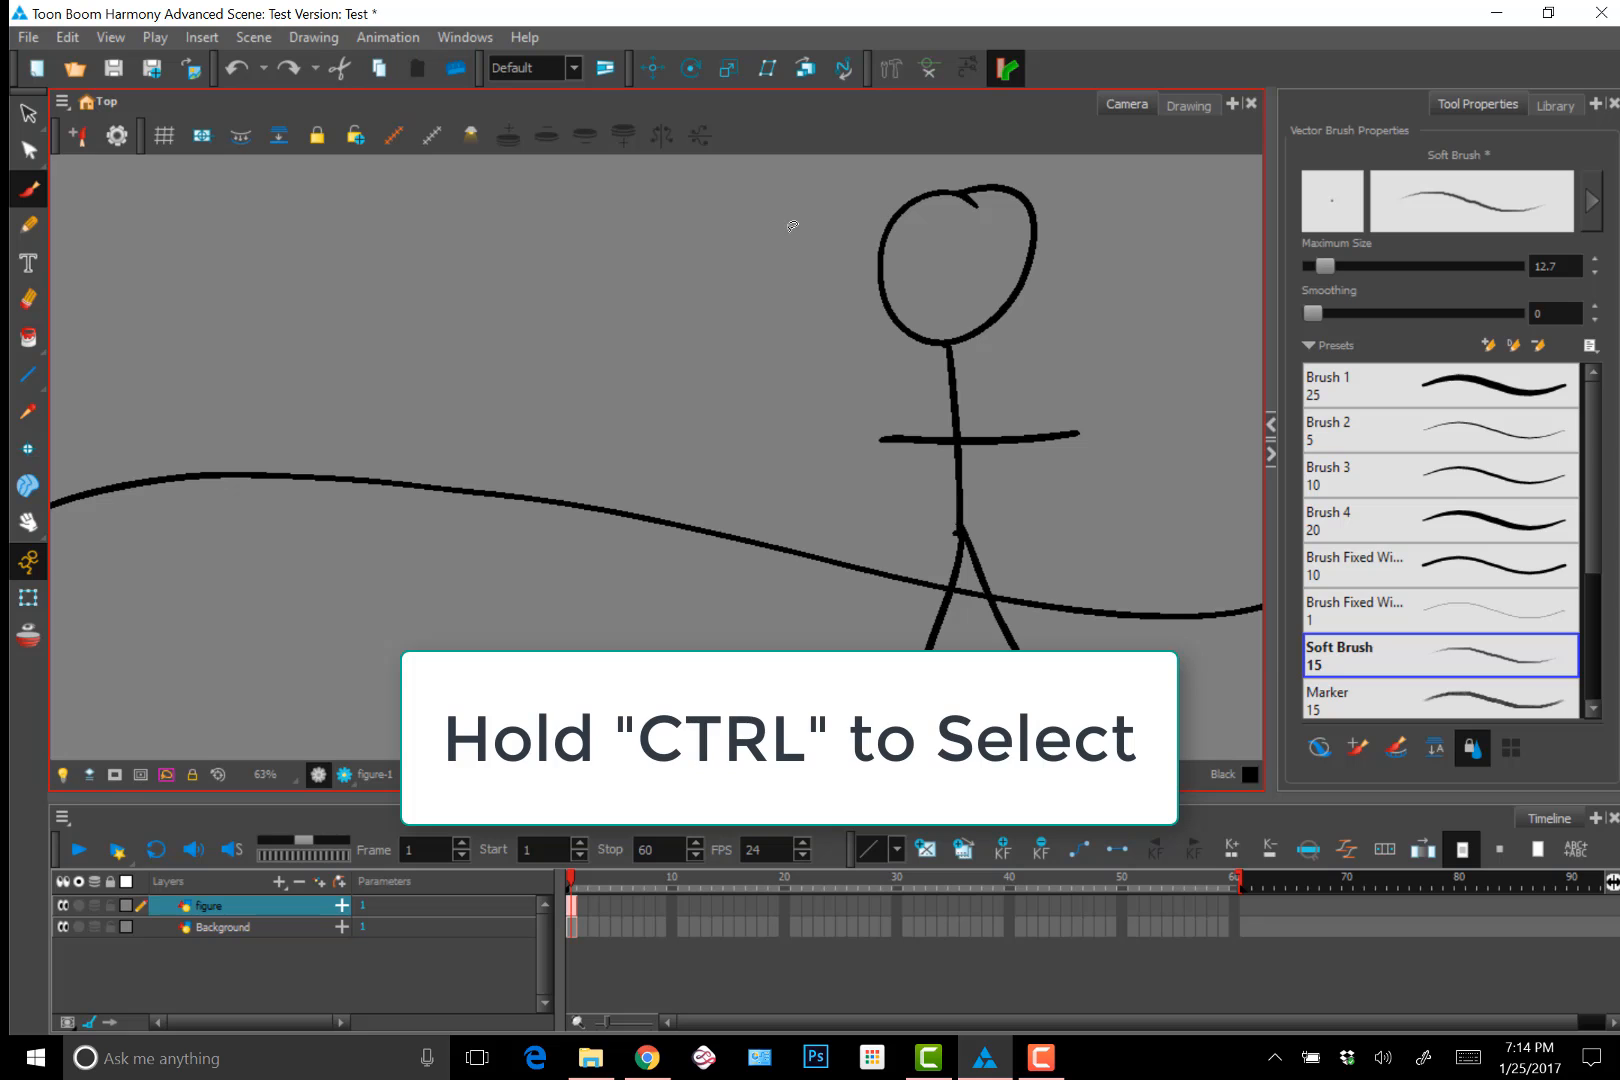
# With the Brush tool active, temporarily select the head, arm and torso strokes individually, and select the head and torso together
pyautogui.keyDown('ctrl'); pyautogui.click(982, 226); pyautogui.keyUp('ctrl')
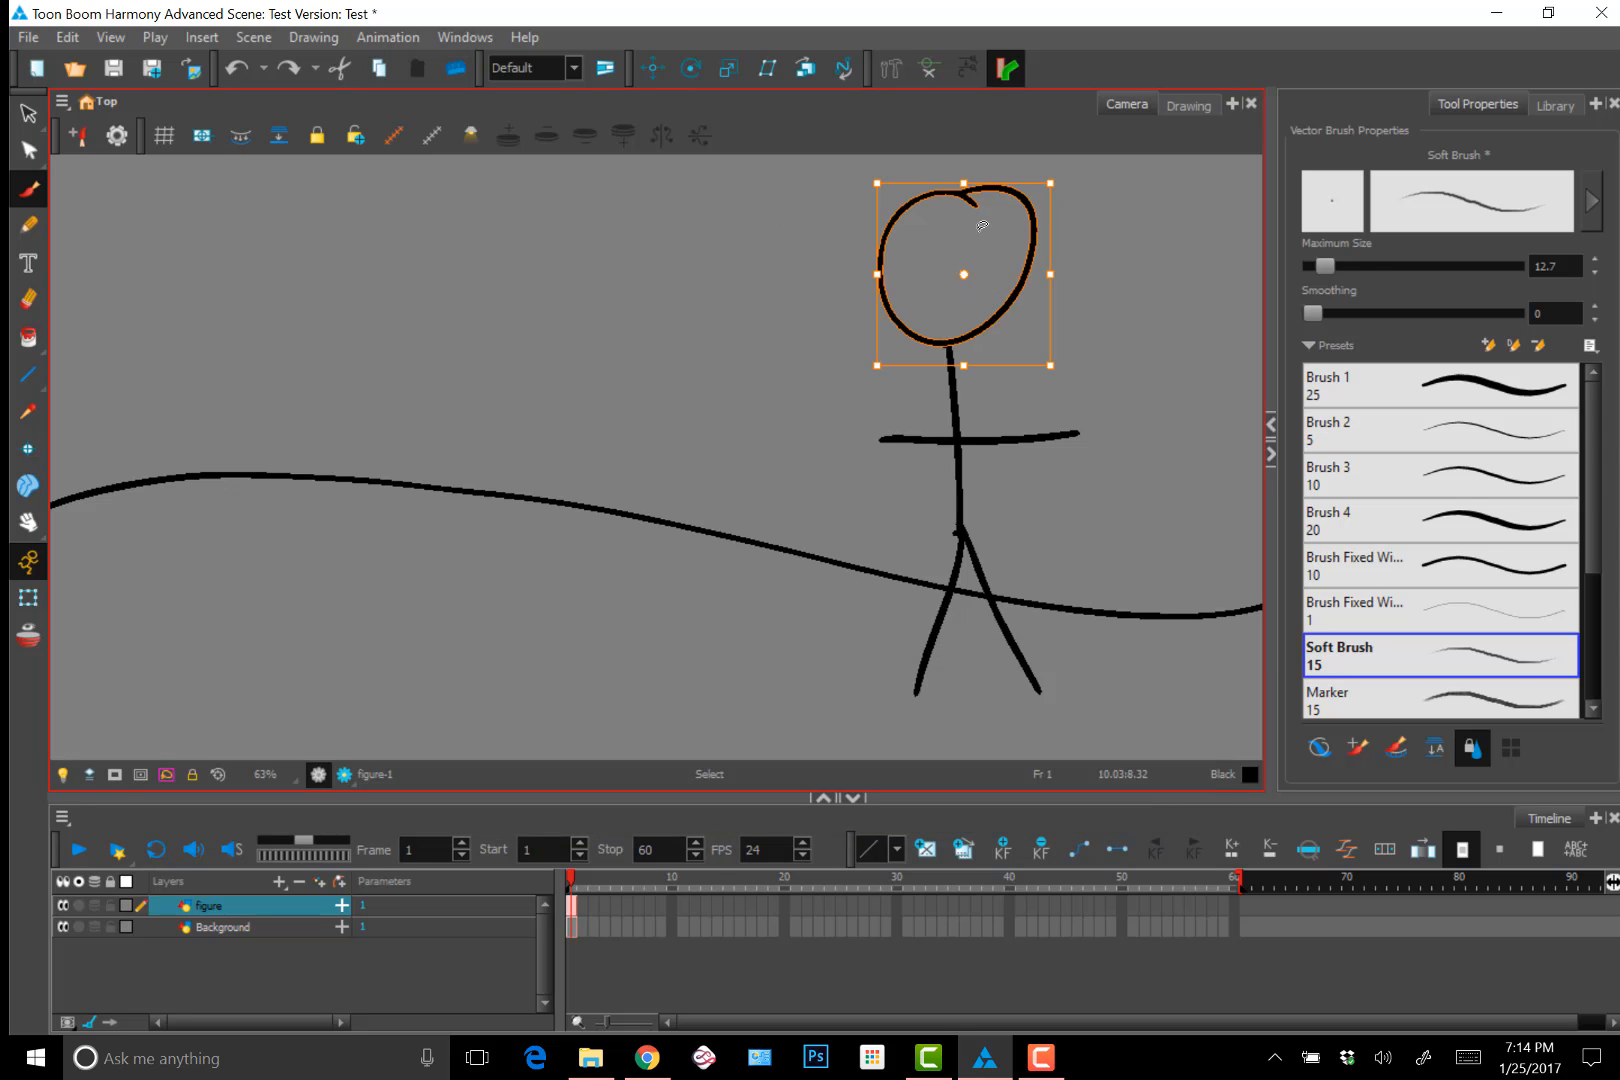
pyautogui.keyDown('ctrl'); pyautogui.click(958, 468); pyautogui.keyUp('ctrl')
pyautogui.keyDown('ctrl'); pyautogui.click(1040, 434); pyautogui.keyUp('ctrl')
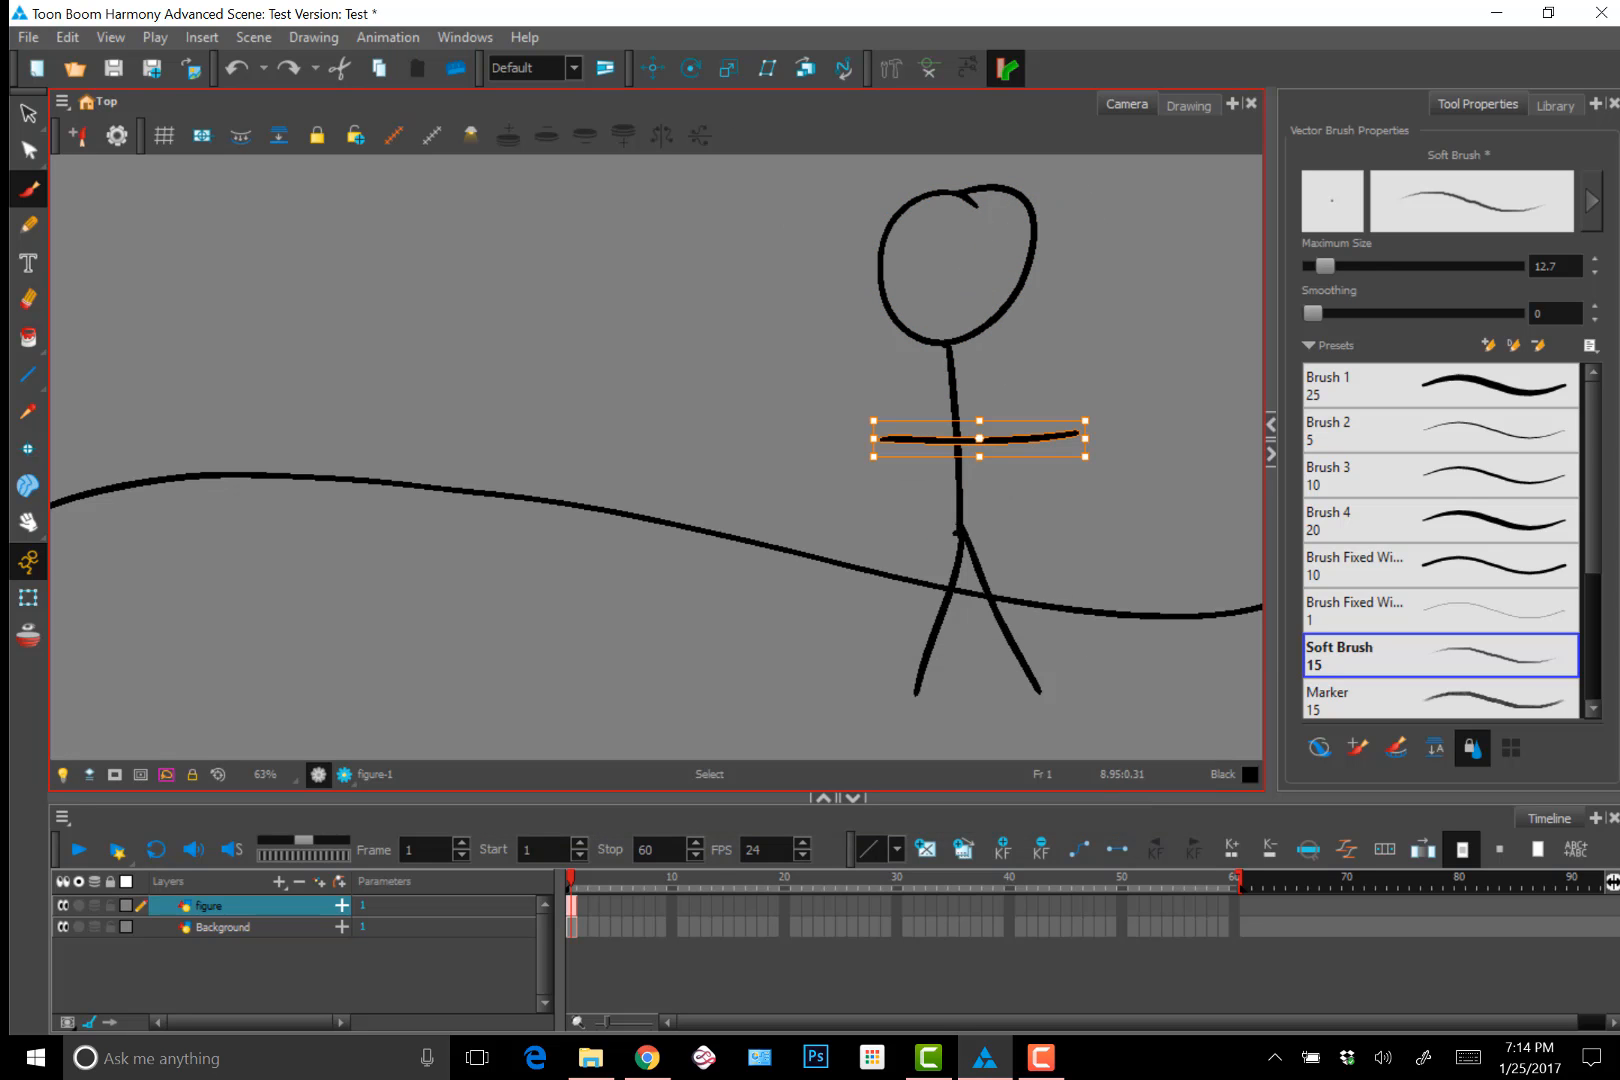
pyautogui.keyDown('ctrl'); pyautogui.click(959, 498); pyautogui.keyUp('ctrl')
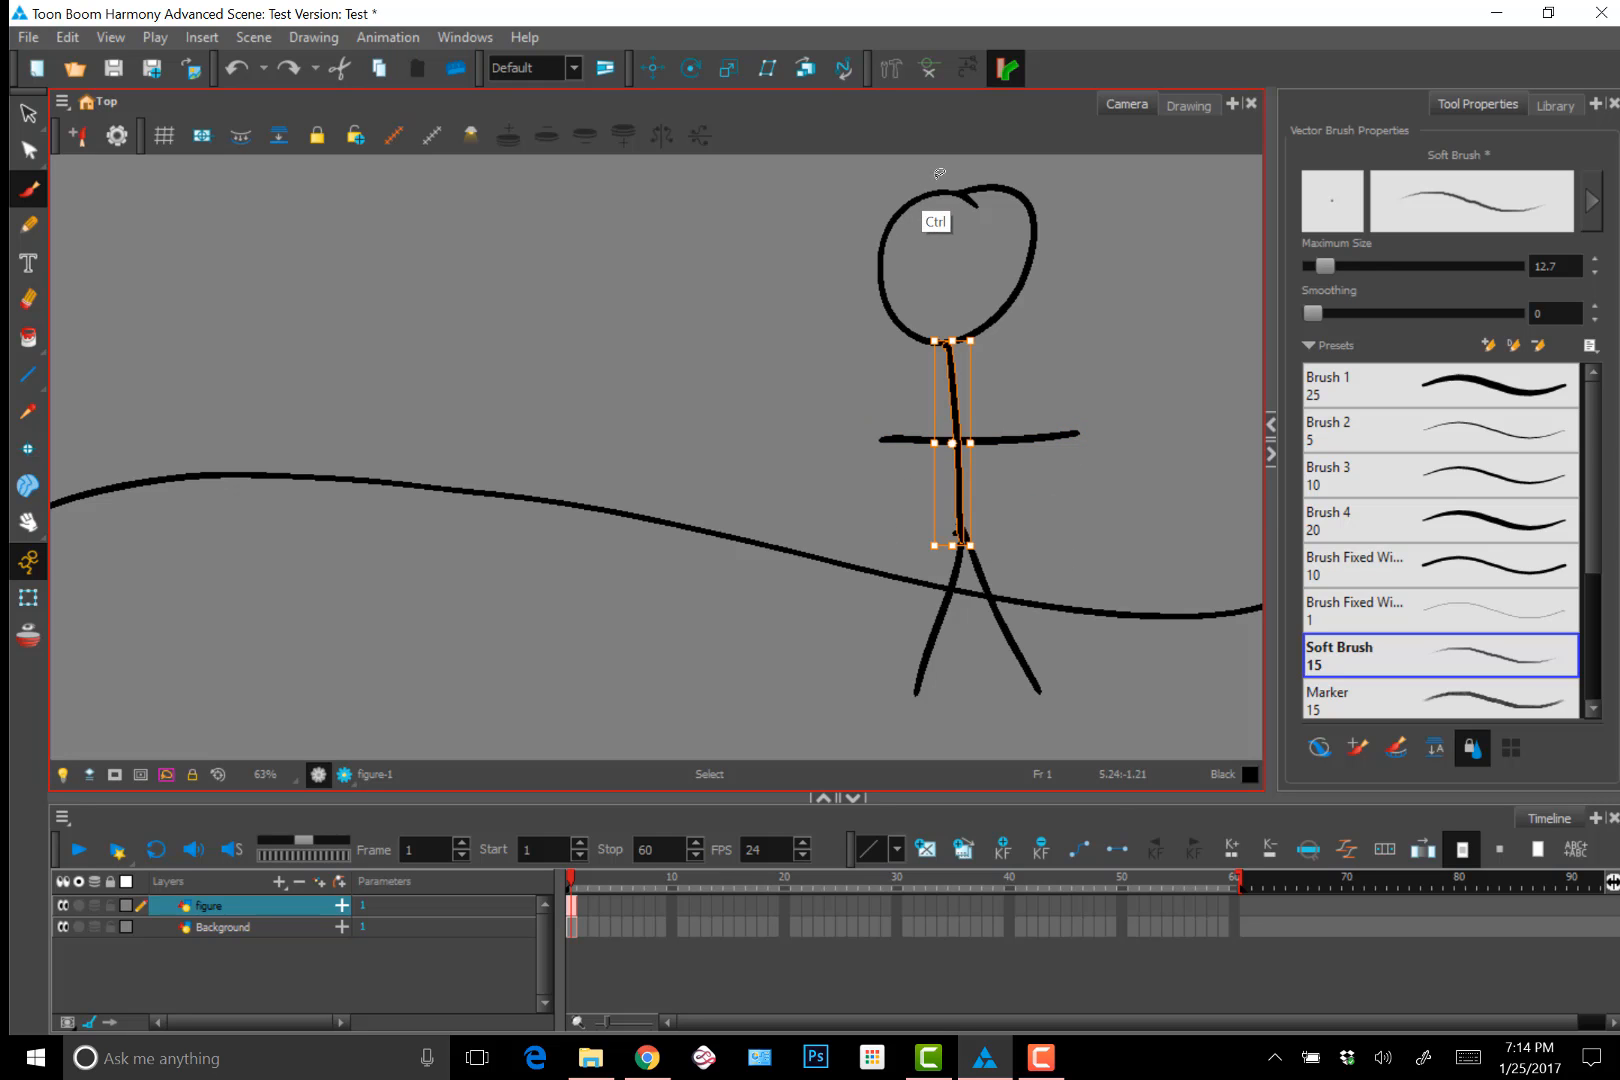
pyautogui.moveTo(925, 175)
pyautogui.mouseDown()
pyautogui.moveTo(878, 182)
pyautogui.moveTo(852, 314)
pyautogui.moveTo(925, 356)
pyautogui.moveTo(1036, 310)
pyautogui.moveTo(1010, 181)
pyautogui.moveTo(871, 174)
pyautogui.mouseUp()
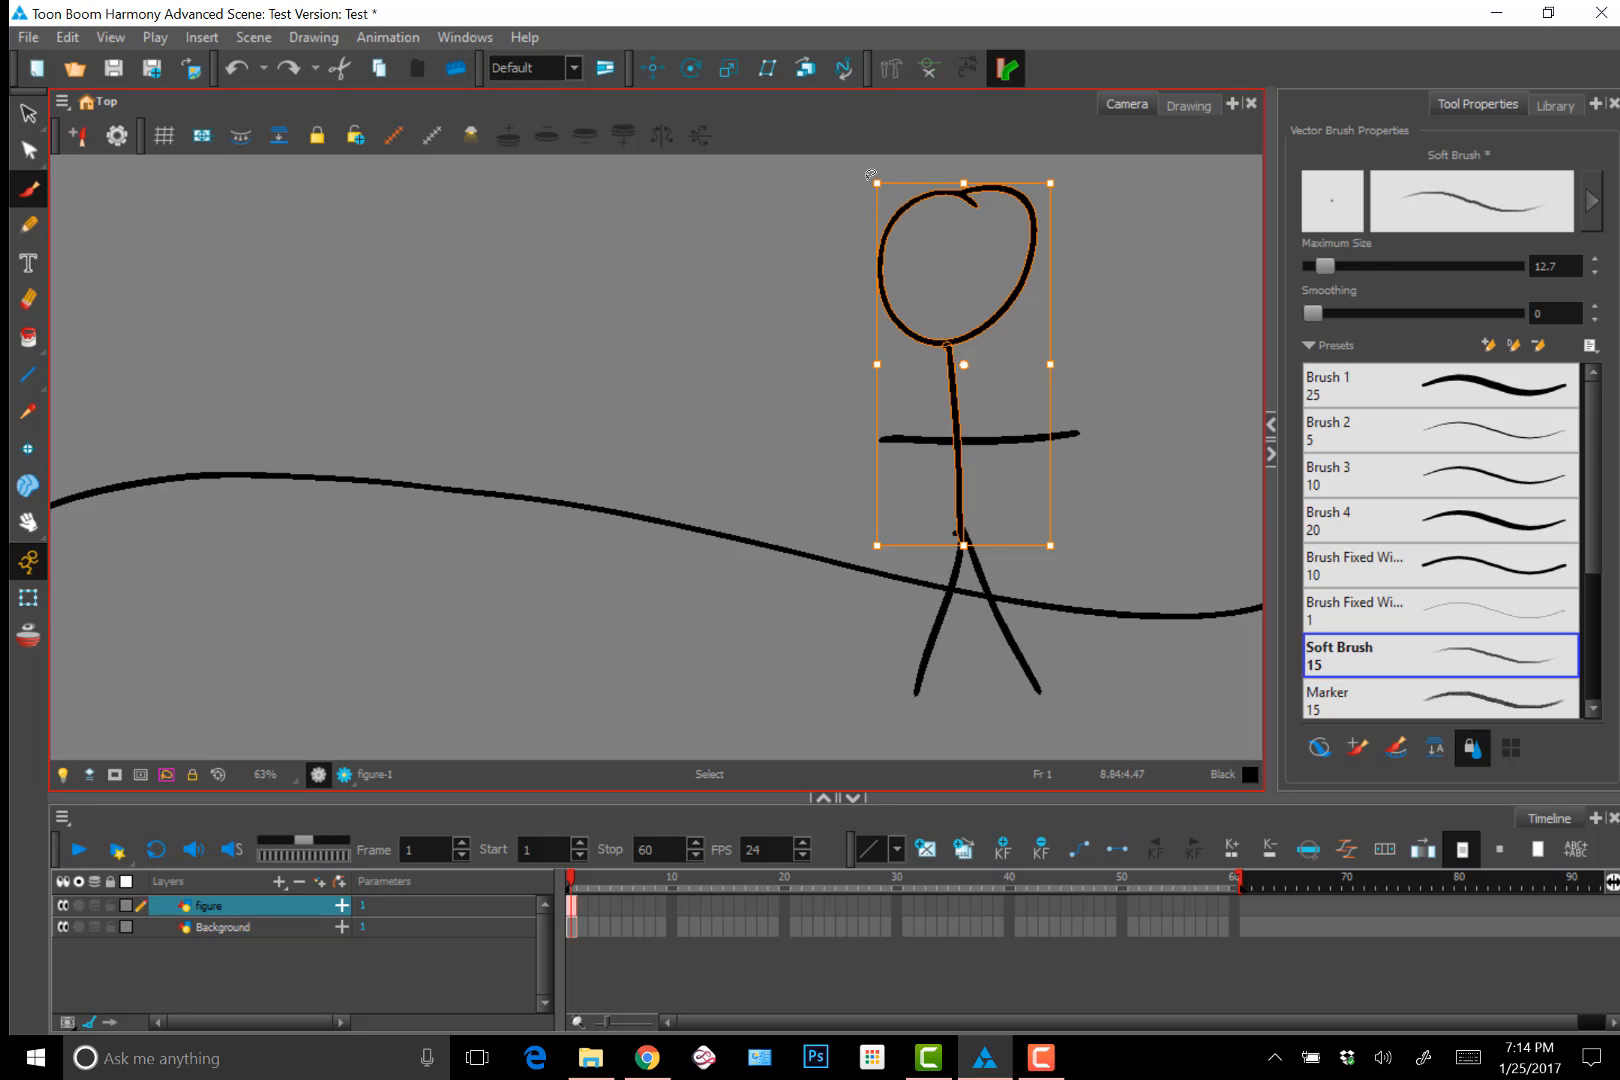
# Temporarily erase small gaps in the figure's torso and arm from the Brush tool, and undo both erasures
pyautogui.hotkey('alt', 'b')
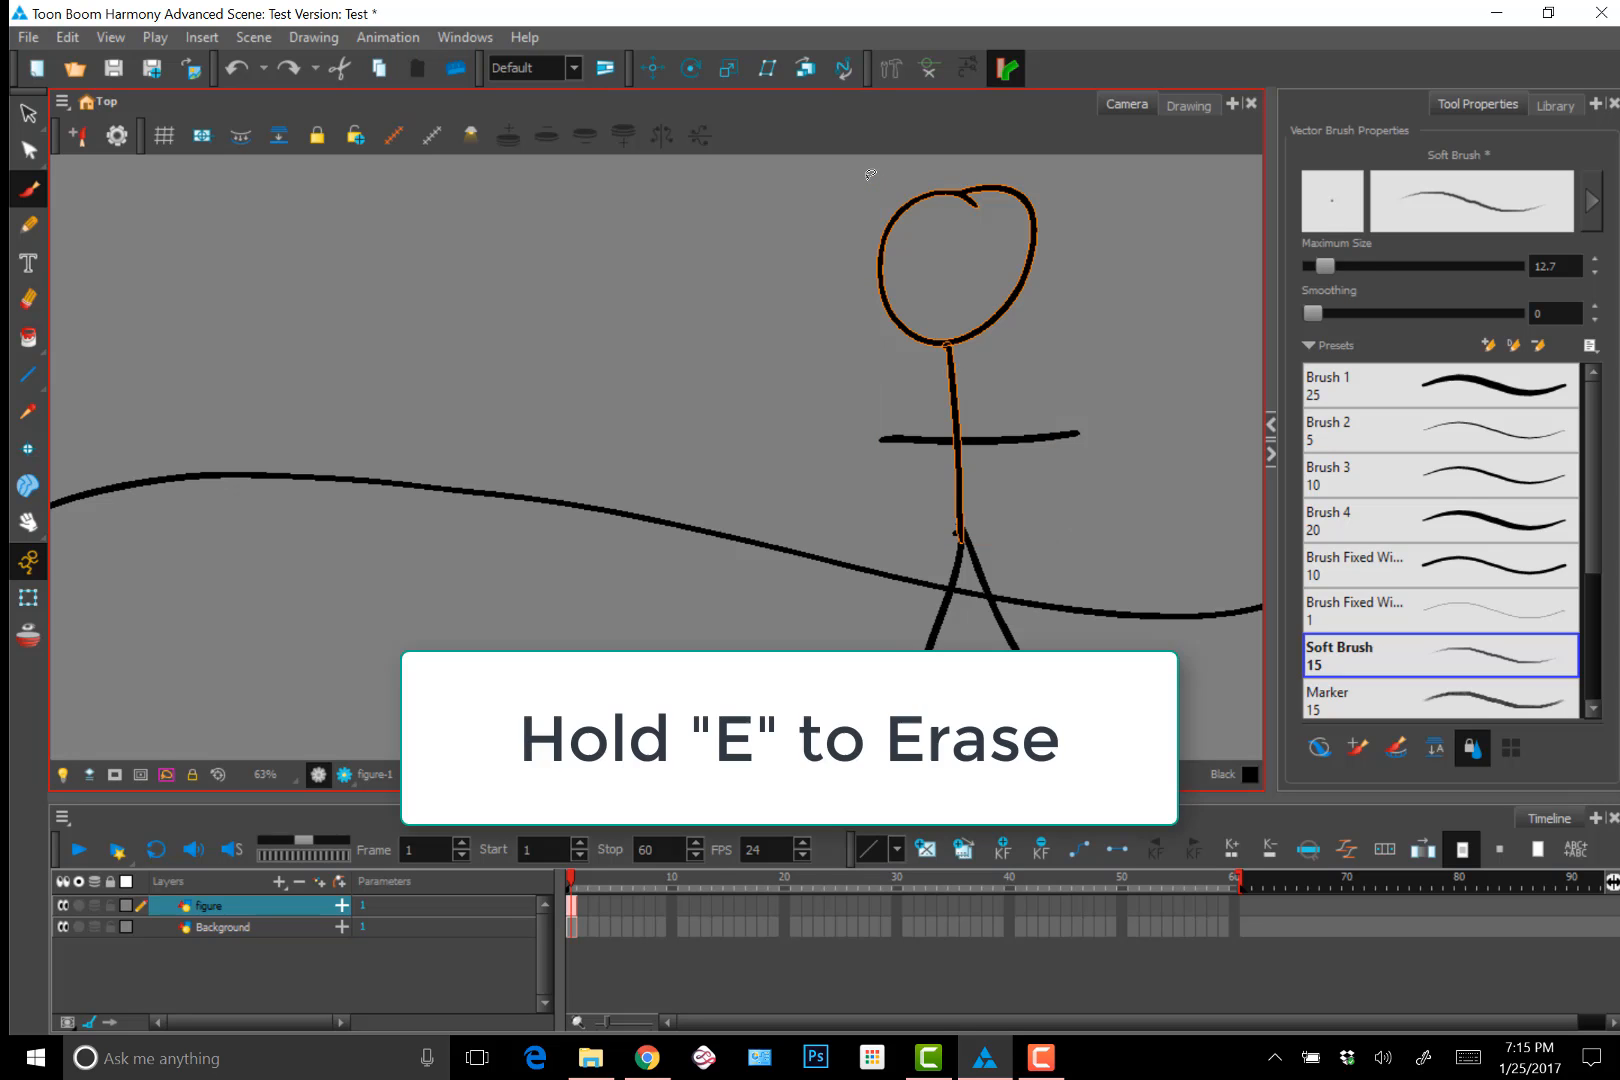
pyautogui.press('e')
pyautogui.moveTo(992, 370)
pyautogui.mouseDown()
pyautogui.moveTo(930, 398)
pyautogui.moveTo(972, 378)
pyautogui.moveTo(1038, 462)
pyautogui.moveTo(1040, 430)
pyautogui.mouseUp()
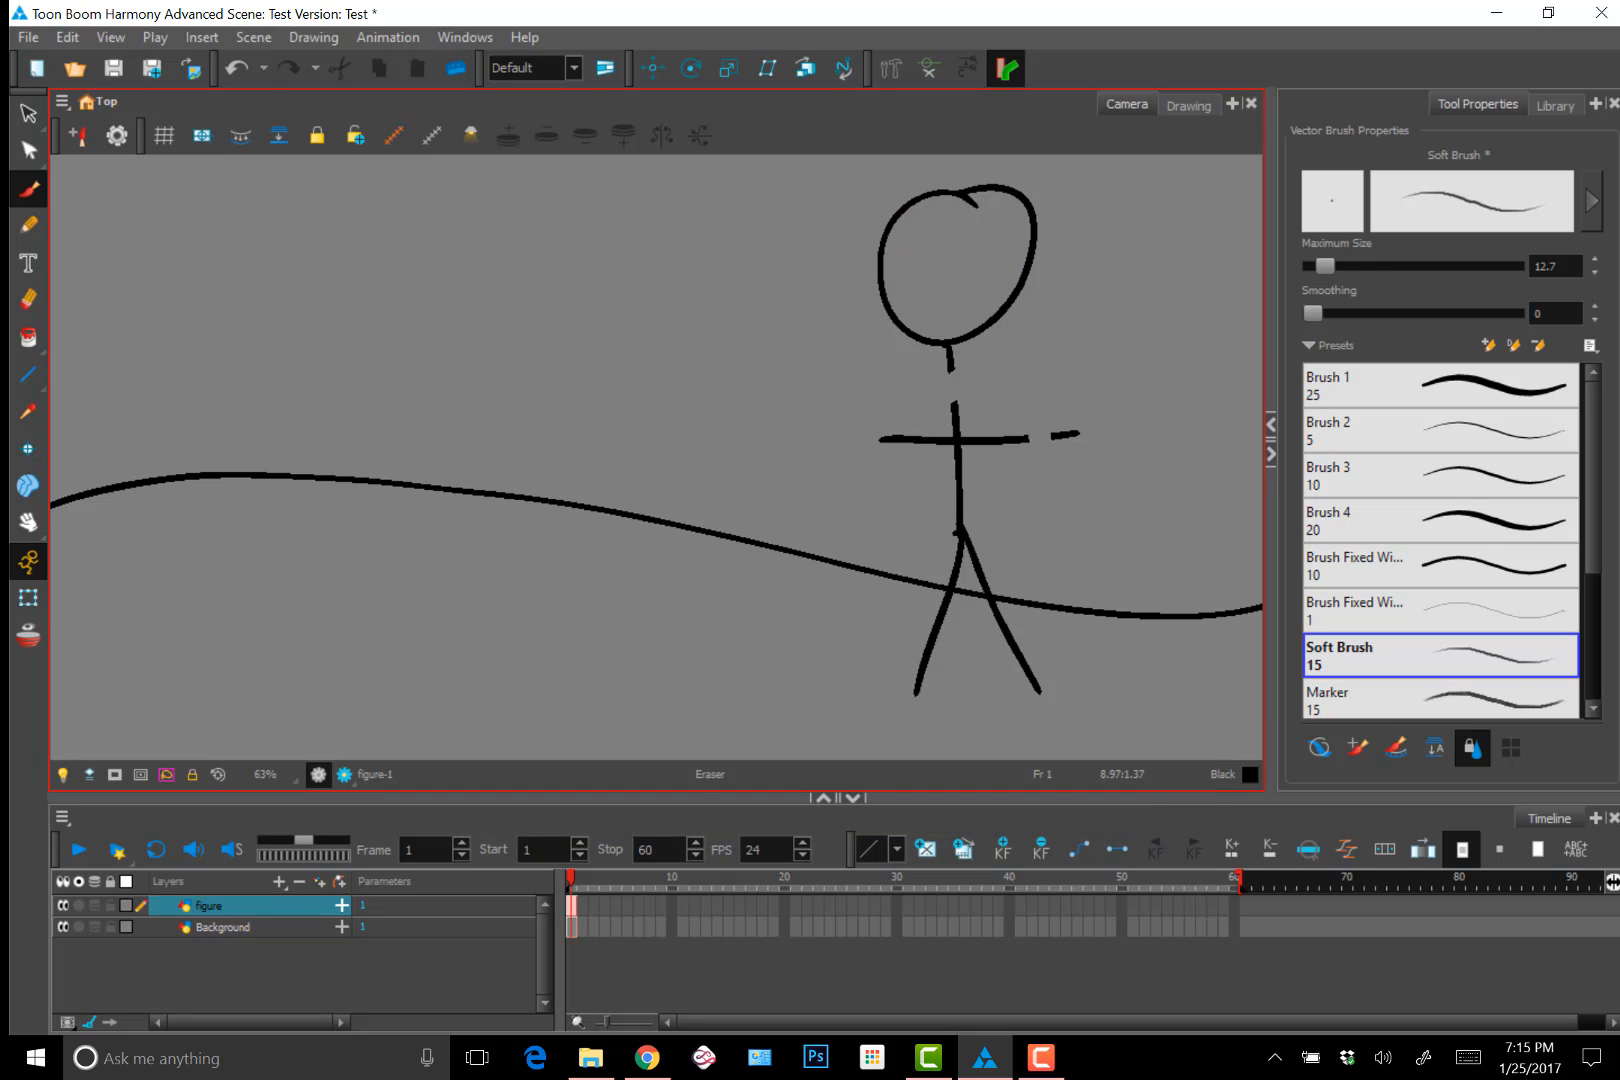
pyautogui.hotkey('ctrl', 'z')
pyautogui.hotkey('ctrl', 'z')
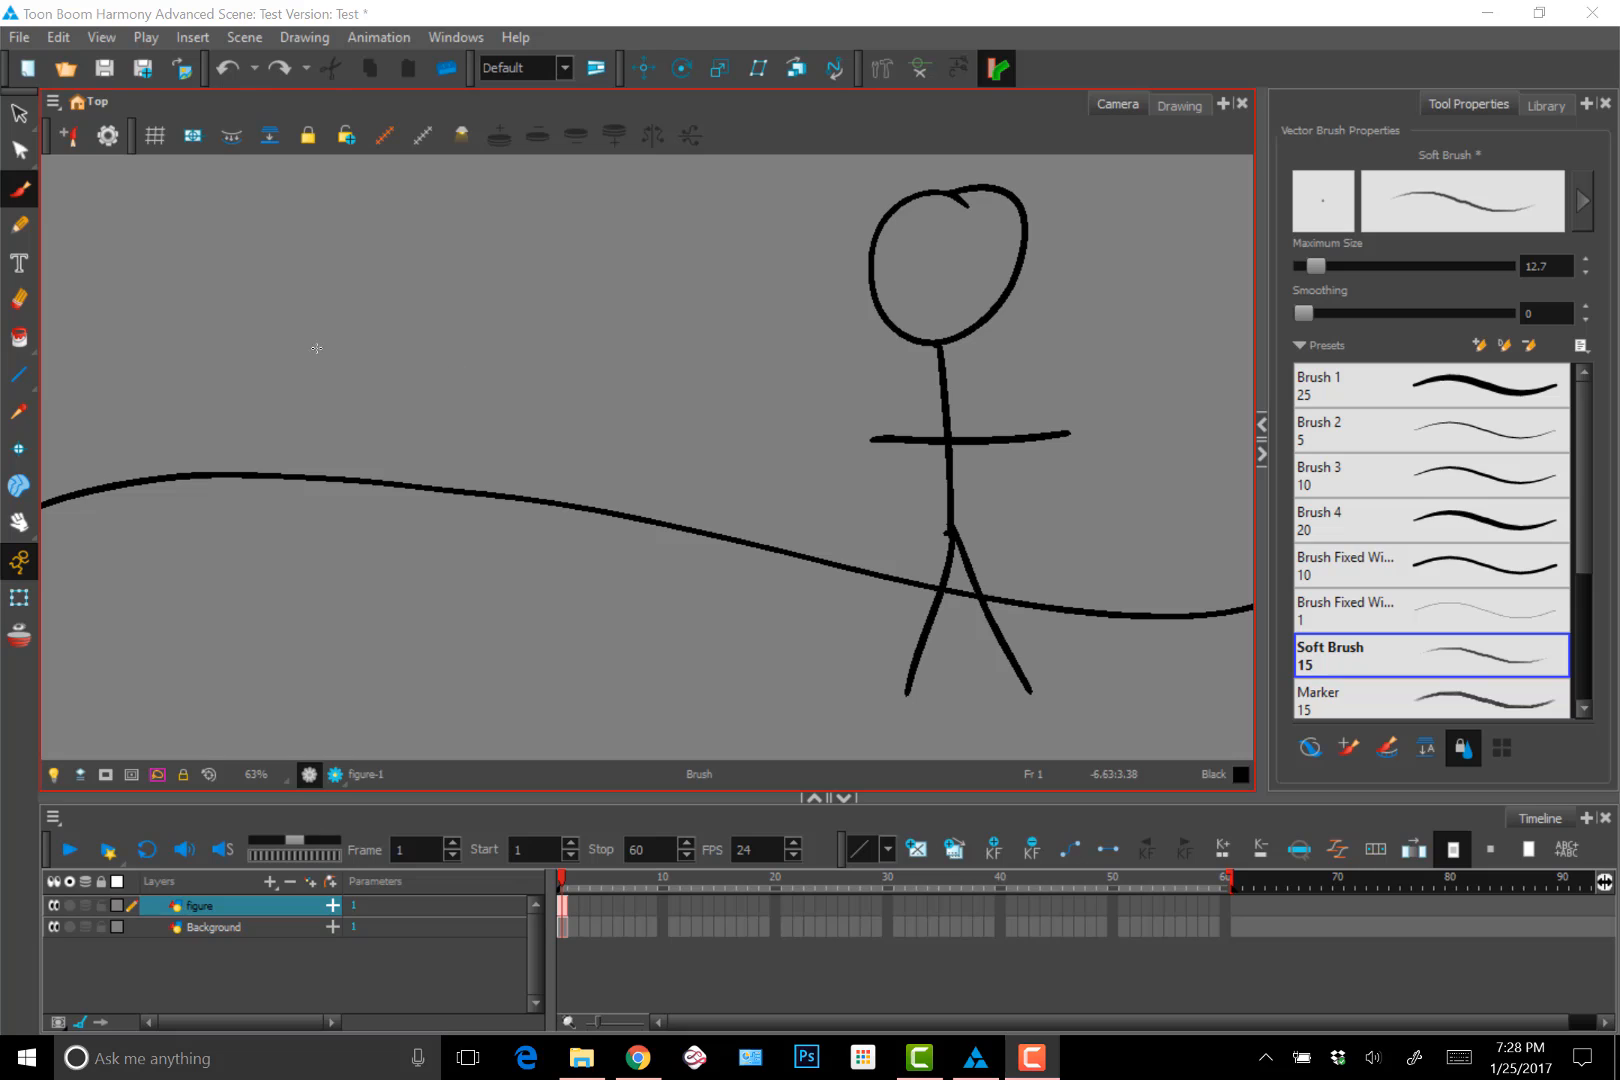
# Switch between the Select and Brush tools, return to the Select tool, and select the stick figure's head
pyautogui.click(19, 110)
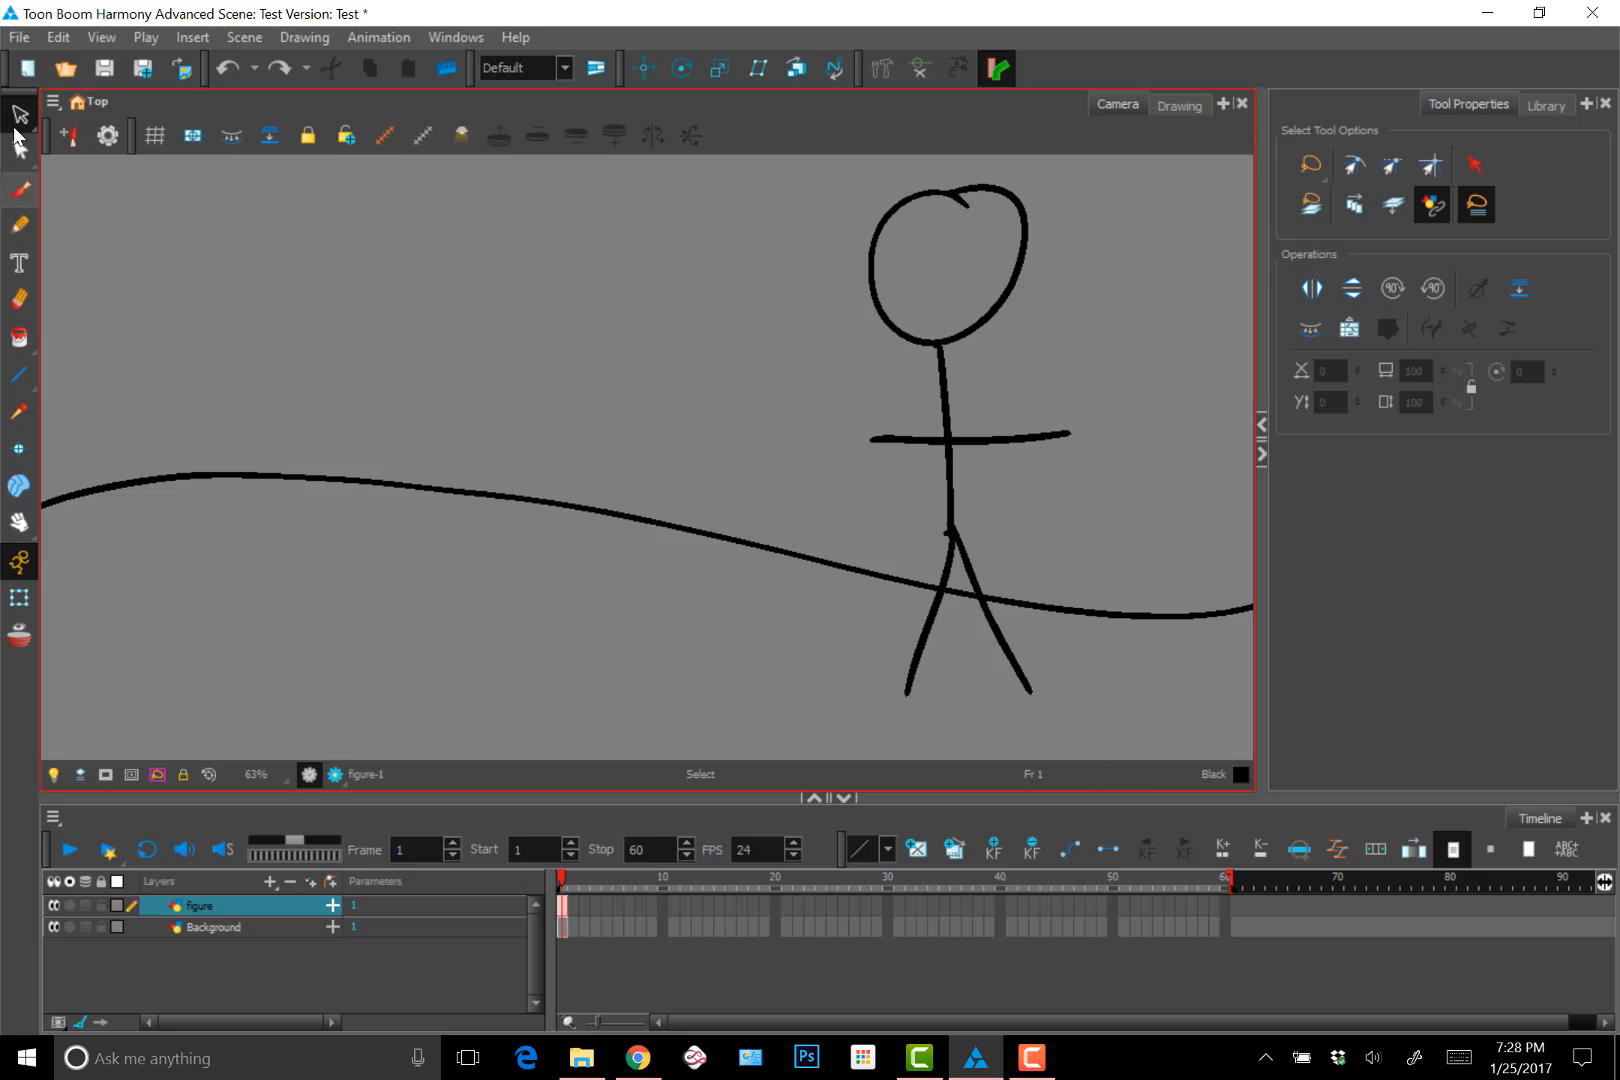
pyautogui.click(19, 189)
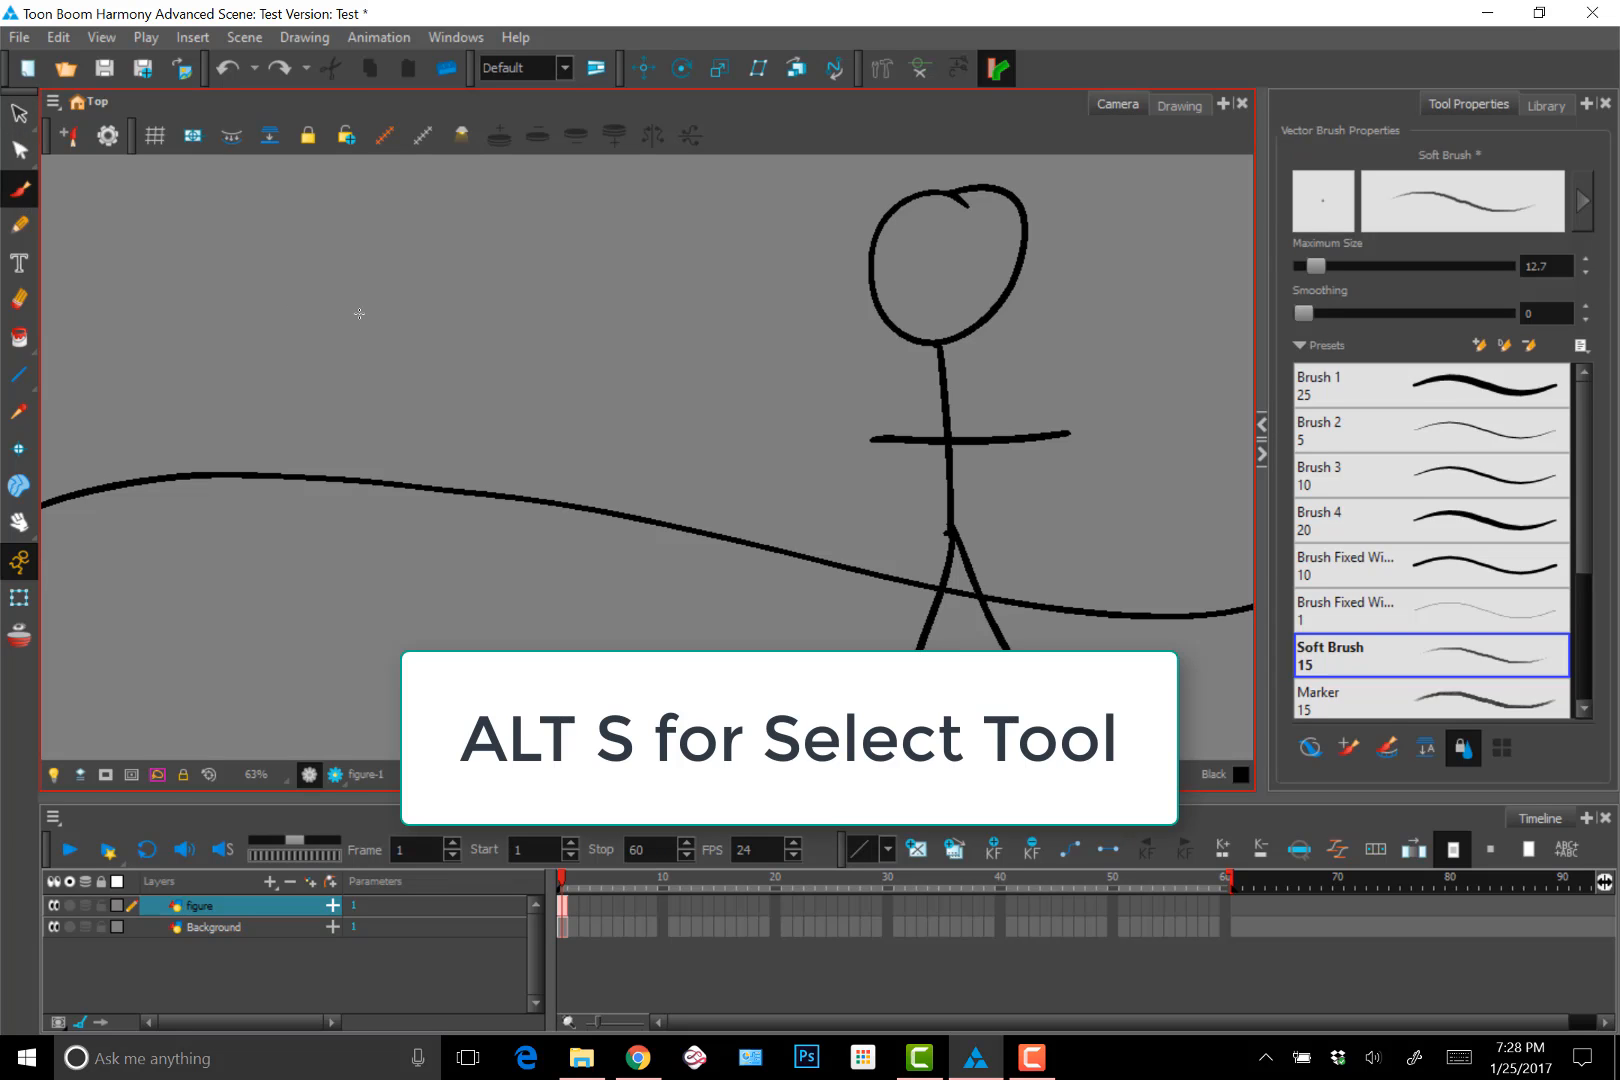
pyautogui.hotkey('alt', 's')
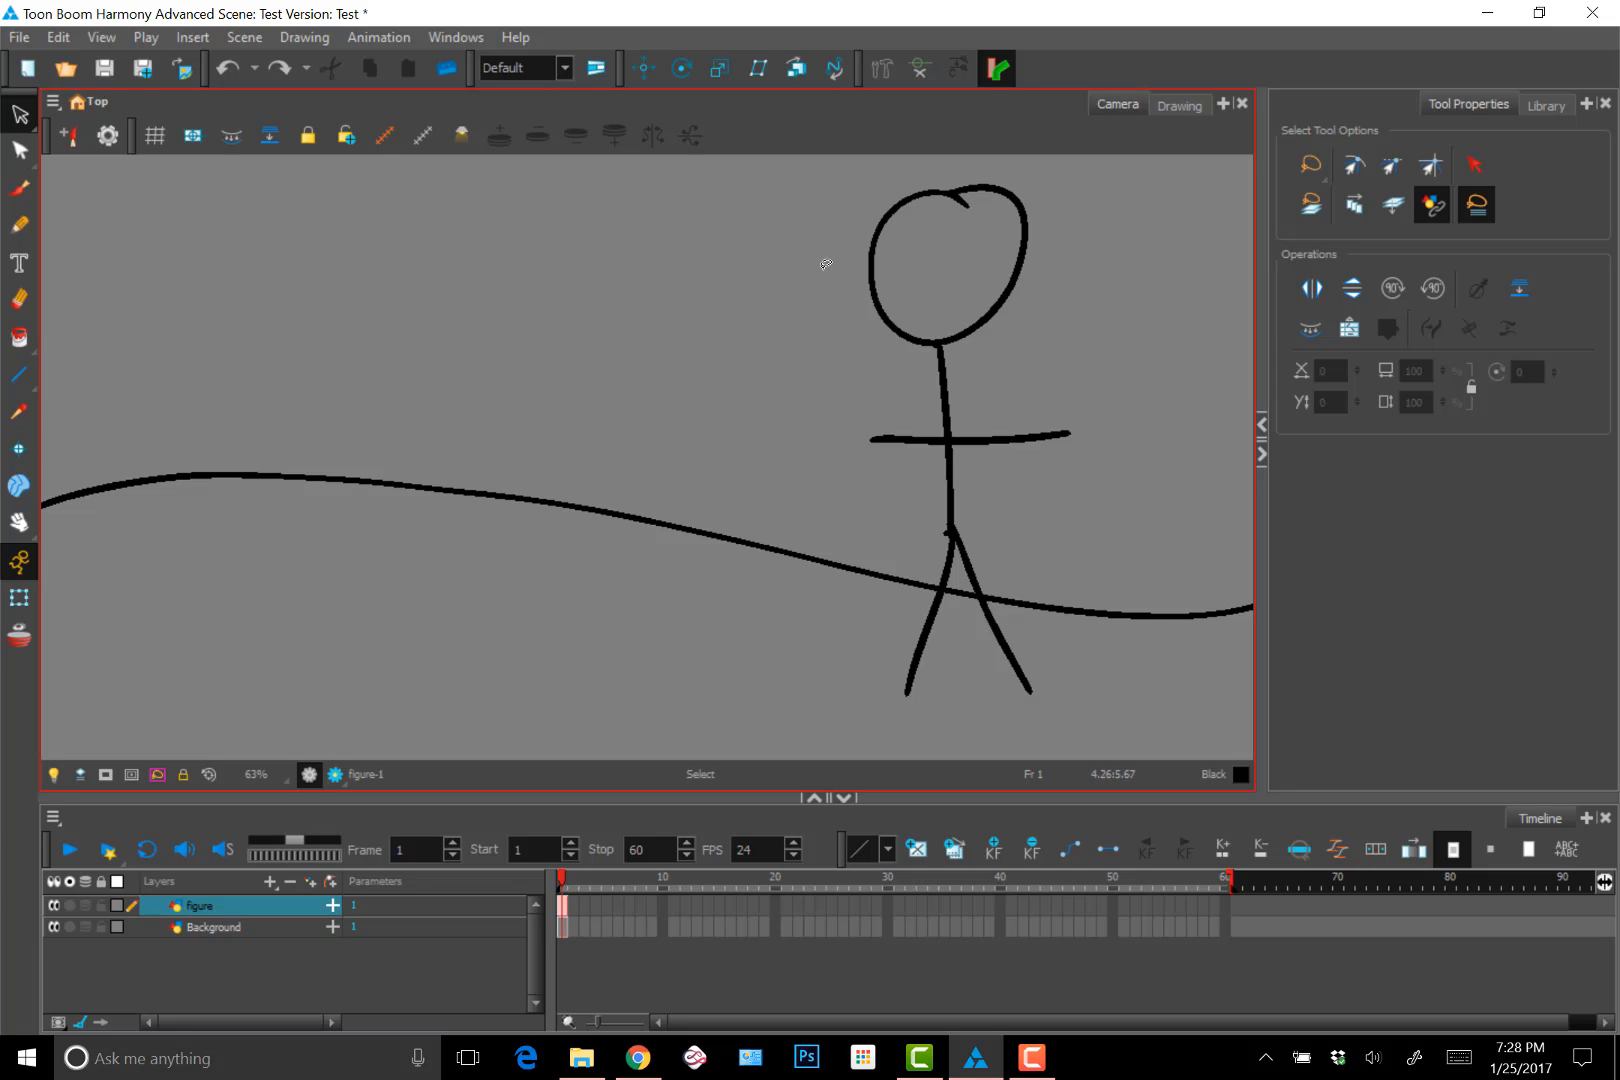
pyautogui.click(946, 272)
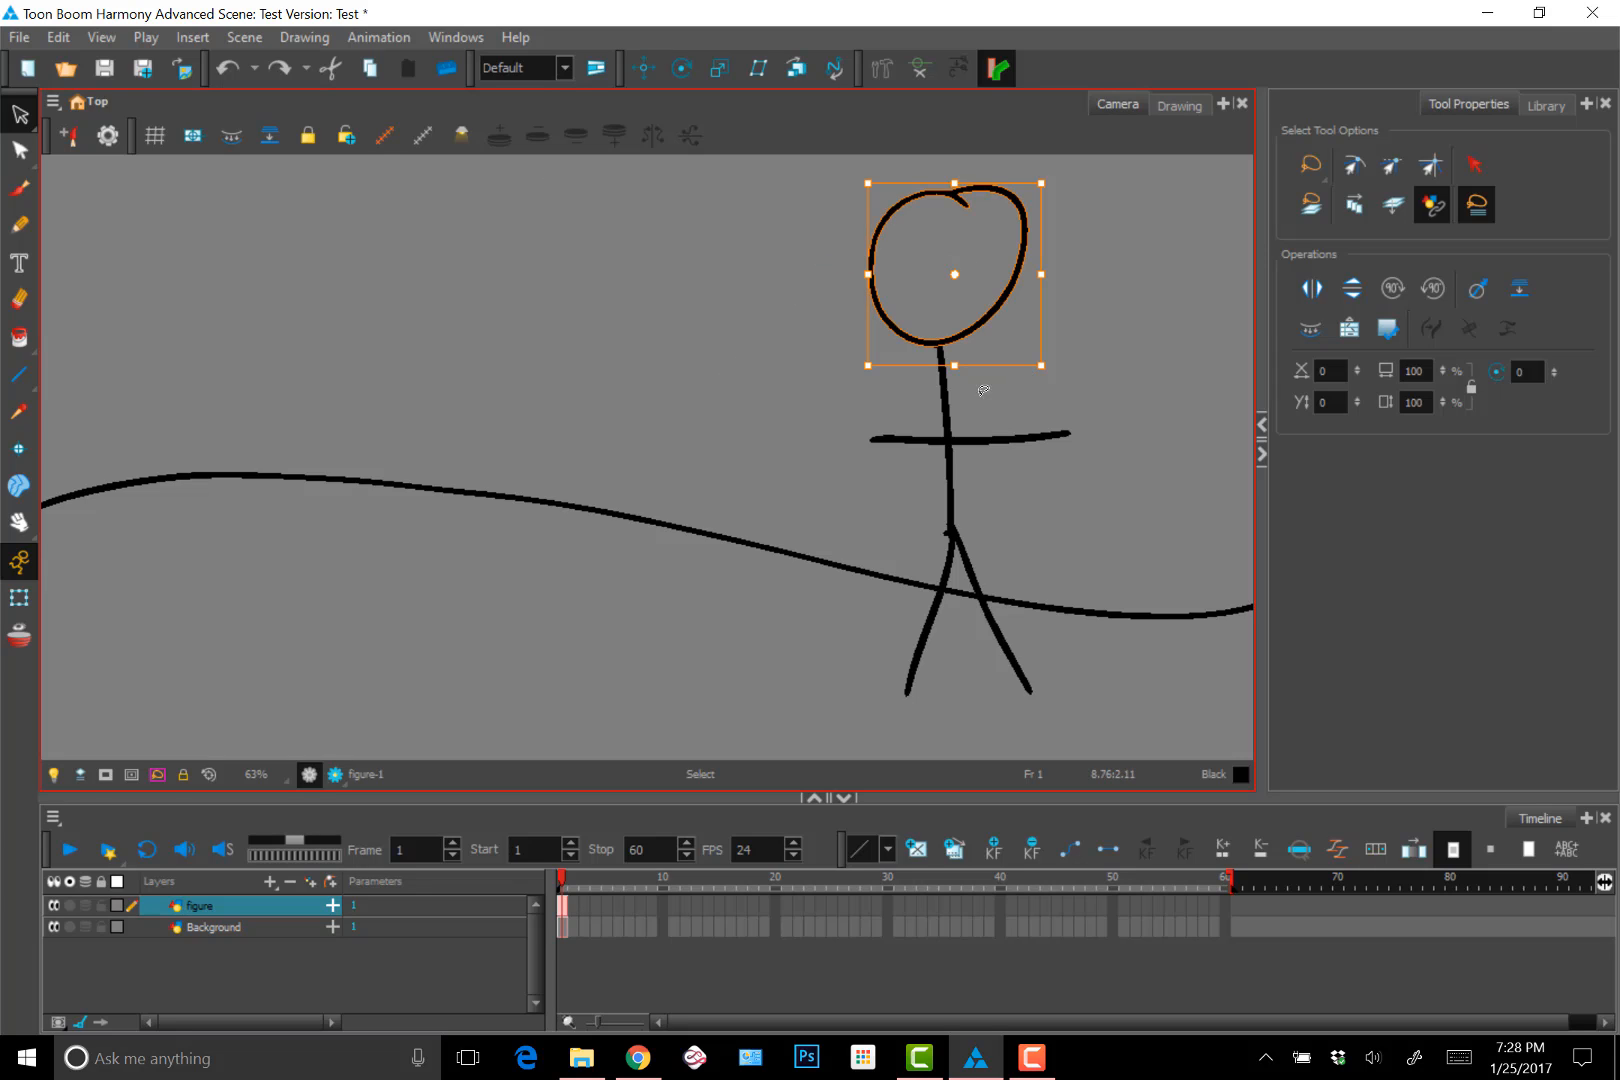
# Select the stick figure's torso and arm strokes individually, lasso the head and torso together, and clear the selection
pyautogui.click(944, 398)
pyautogui.click(1030, 435)
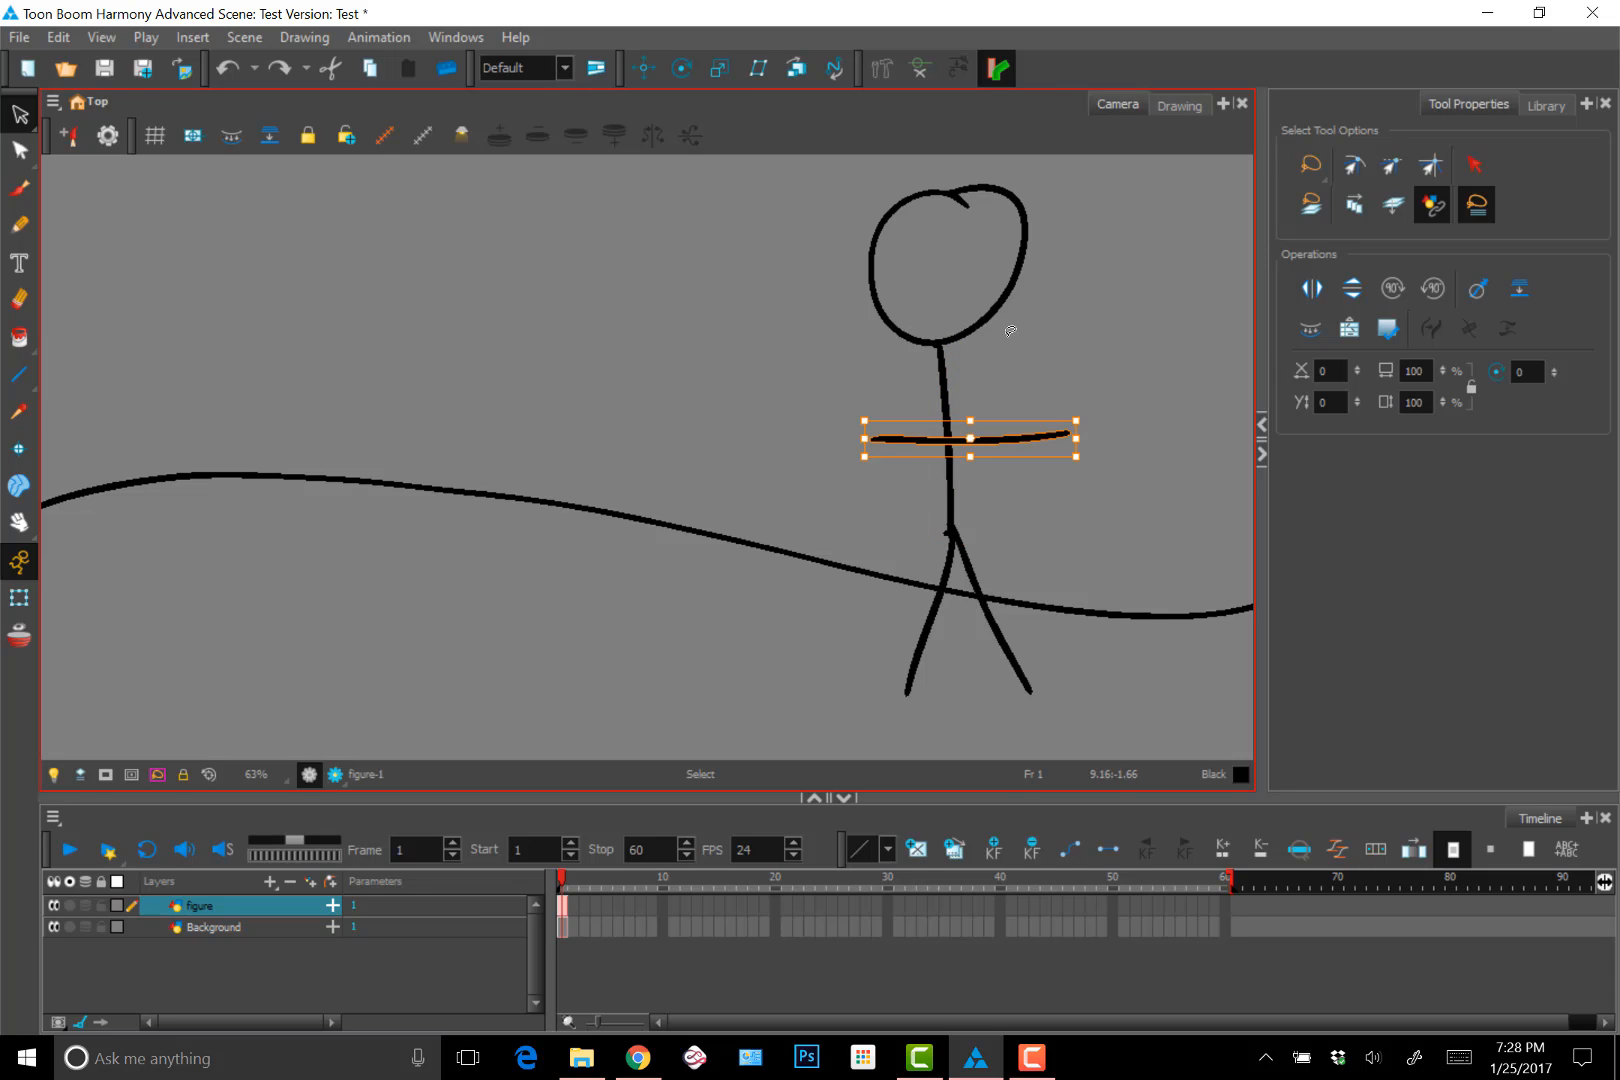
pyautogui.moveTo(1011, 330)
pyautogui.mouseDown()
pyautogui.moveTo(1083, 246)
pyautogui.moveTo(1055, 189)
pyautogui.moveTo(932, 159)
pyautogui.moveTo(850, 204)
pyautogui.moveTo(809, 361)
pyautogui.moveTo(828, 575)
pyautogui.moveTo(883, 696)
pyautogui.moveTo(1047, 727)
pyautogui.moveTo(1124, 572)
pyautogui.moveTo(1109, 302)
pyautogui.moveTo(1076, 229)
pyautogui.mouseUp()
pyautogui.click(1078, 307)
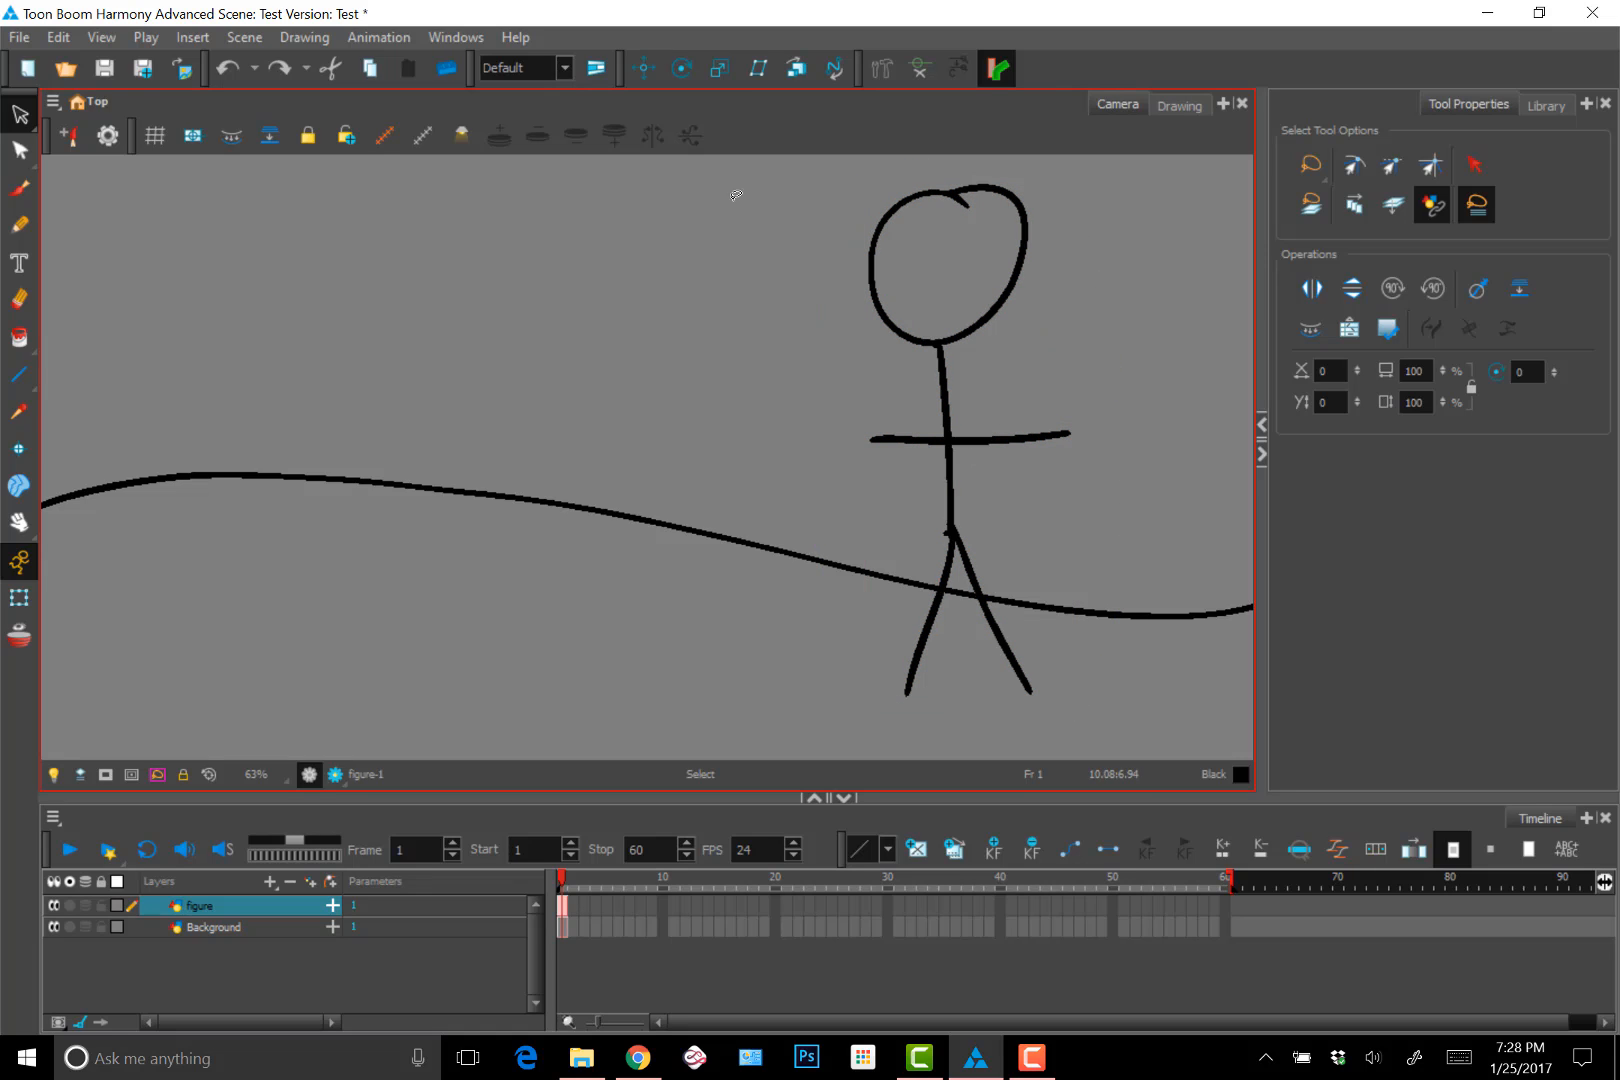
pyautogui.moveTo(1050, 309)
pyautogui.mouseDown()
pyautogui.moveTo(1051, 249)
pyautogui.moveTo(1024, 175)
pyautogui.moveTo(884, 176)
pyautogui.moveTo(821, 239)
pyautogui.moveTo(839, 314)
pyautogui.moveTo(898, 364)
pyautogui.moveTo(957, 371)
pyautogui.moveTo(1047, 280)
pyautogui.mouseUp()
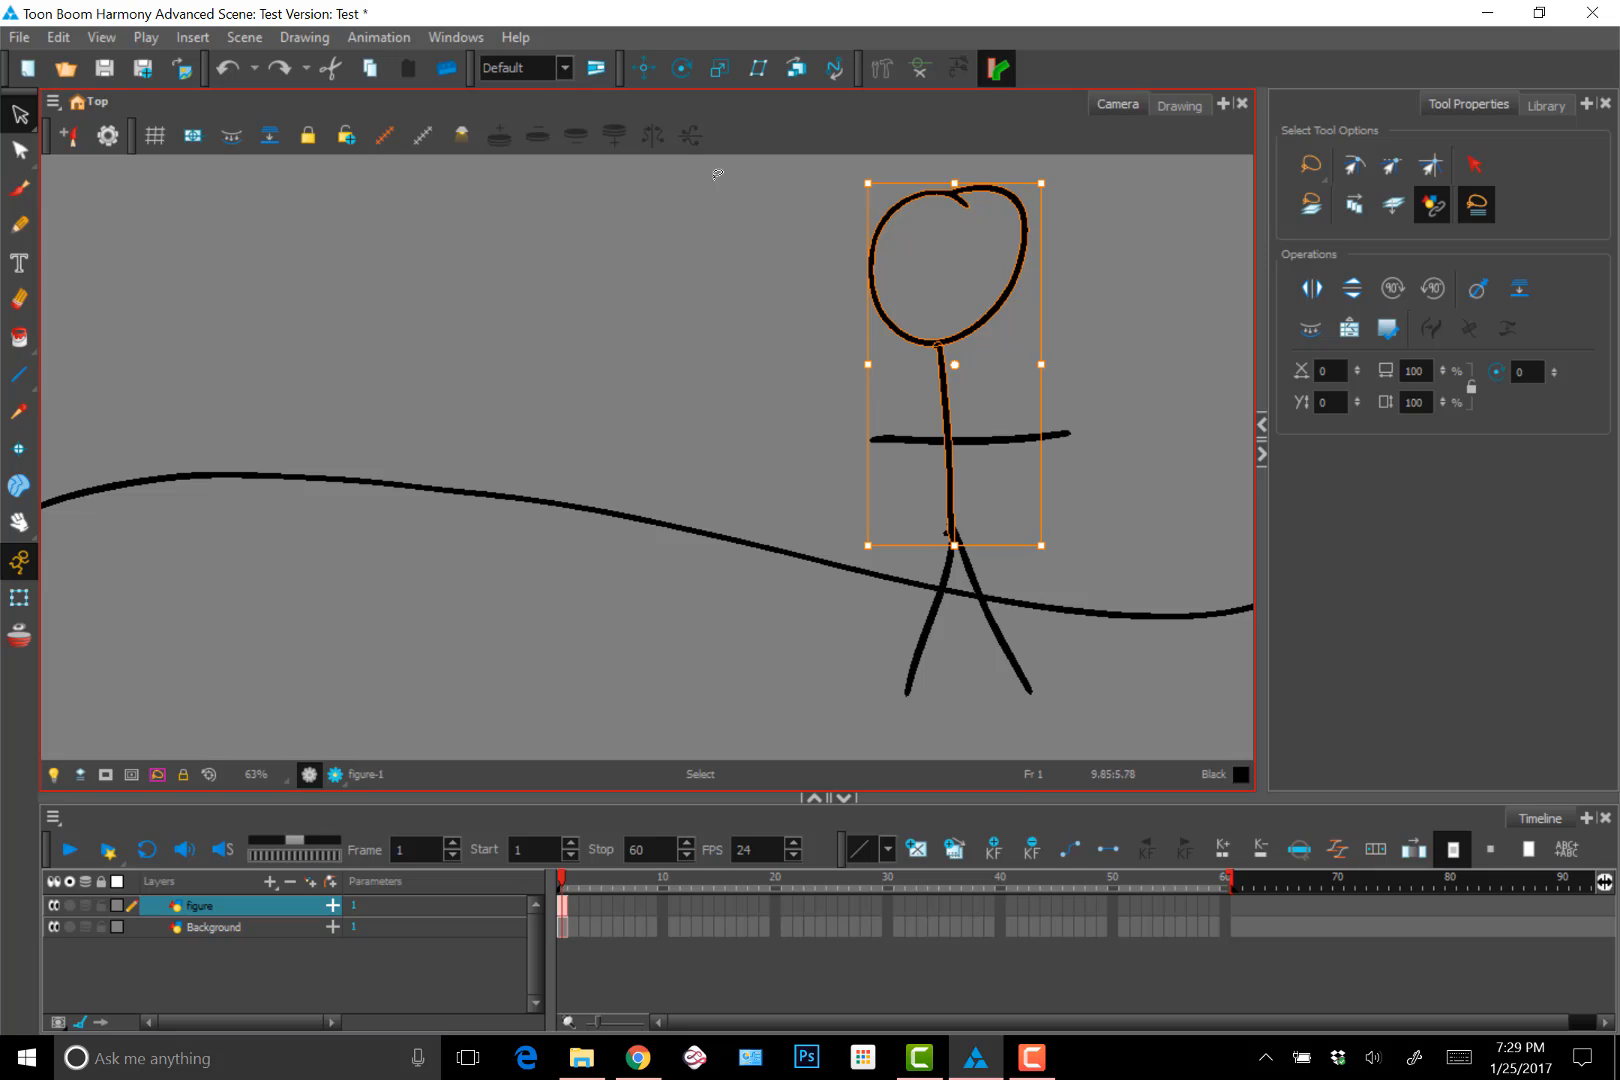
pyautogui.click(1075, 262)
# Select the stick figure's head, arm and torso strokes one at a time, finishing with only the head selected
pyautogui.click(967, 247)
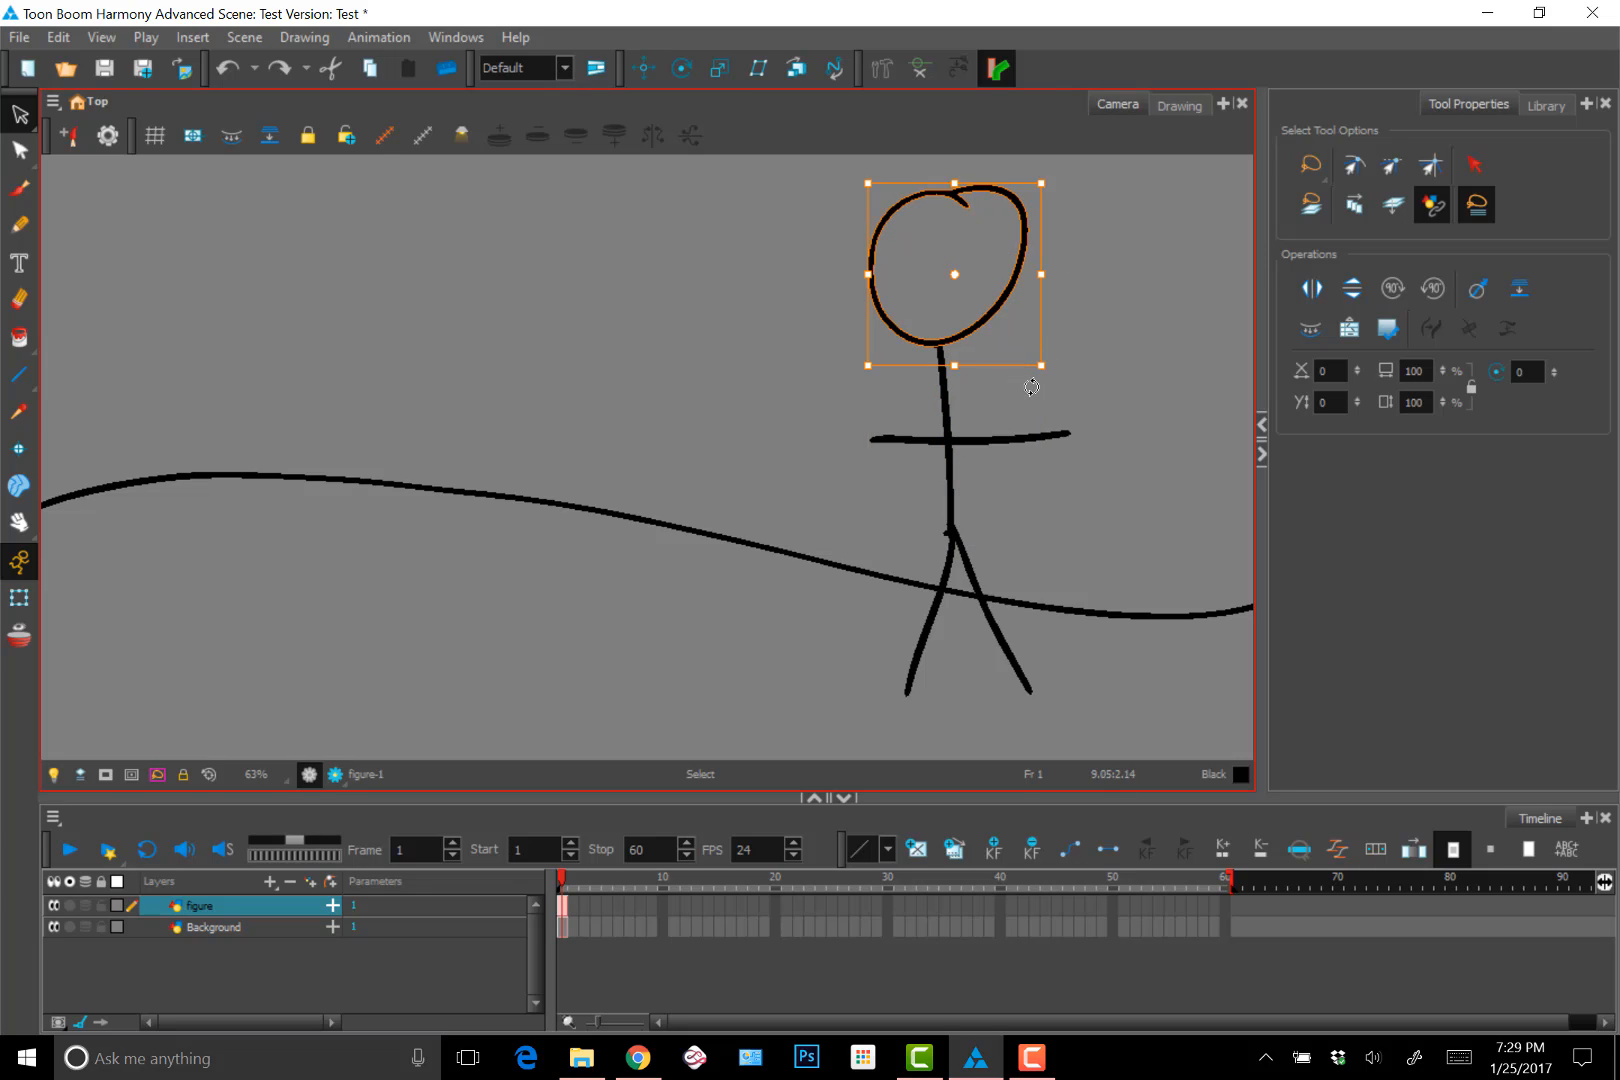
pyautogui.click(1004, 432)
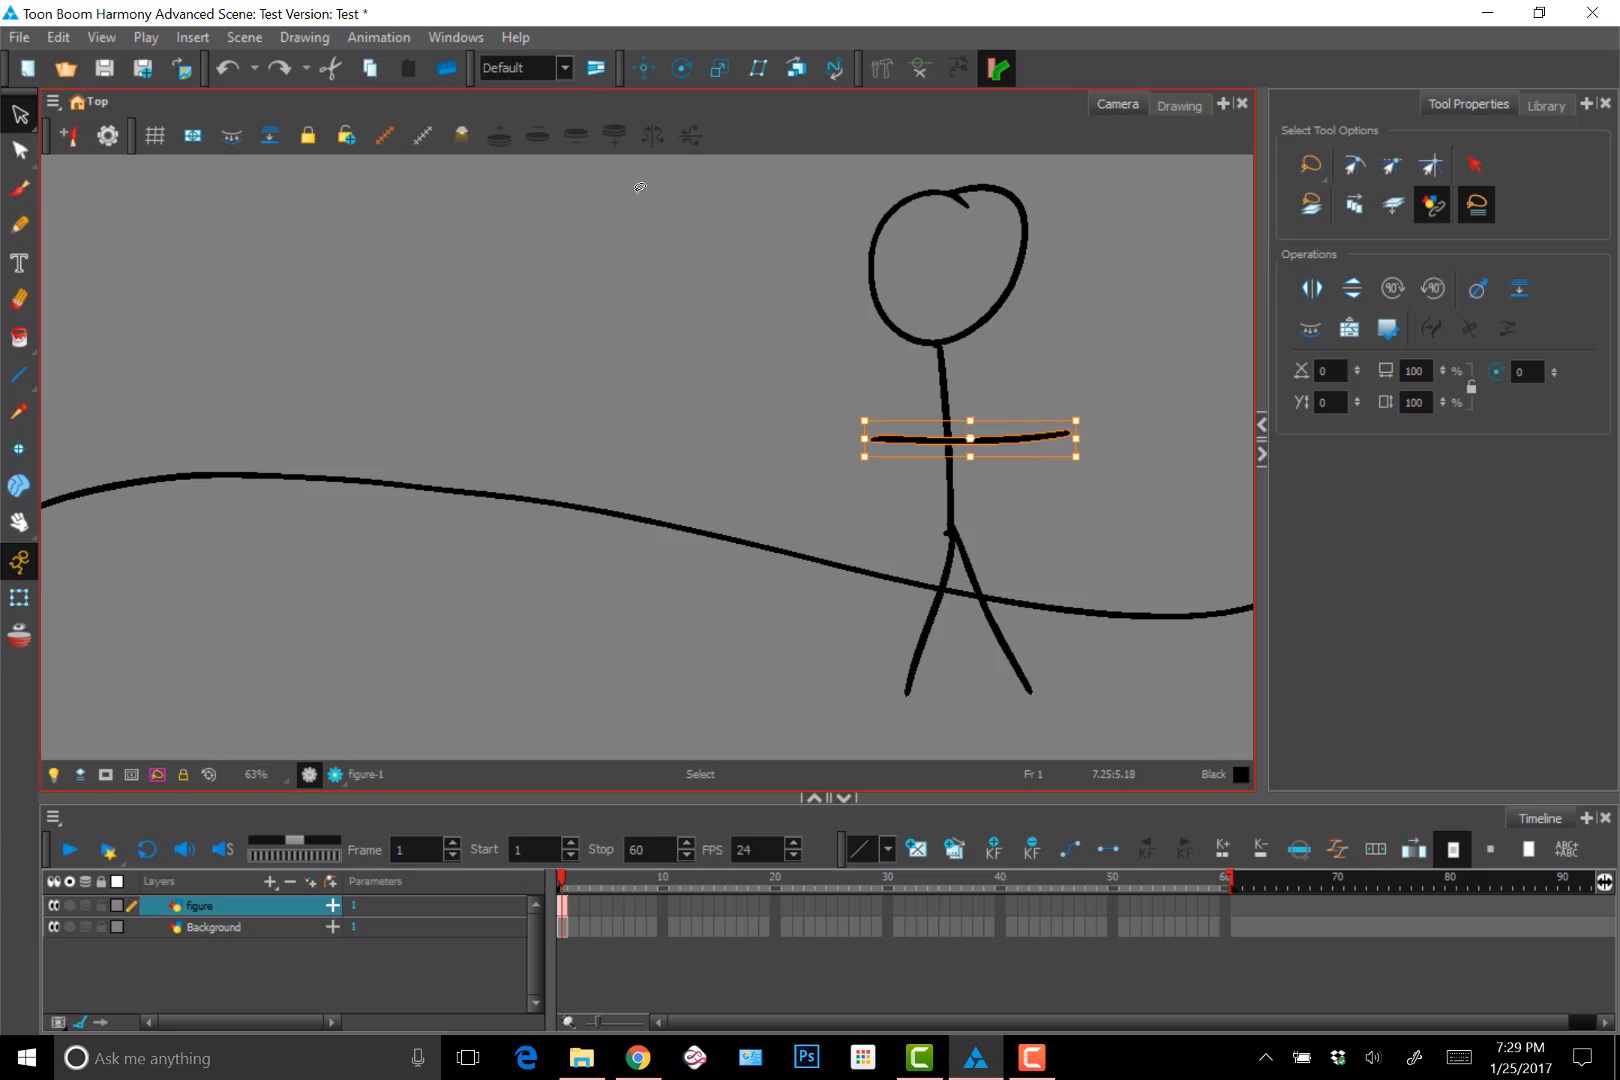
pyautogui.click(992, 322)
pyautogui.click(943, 398)
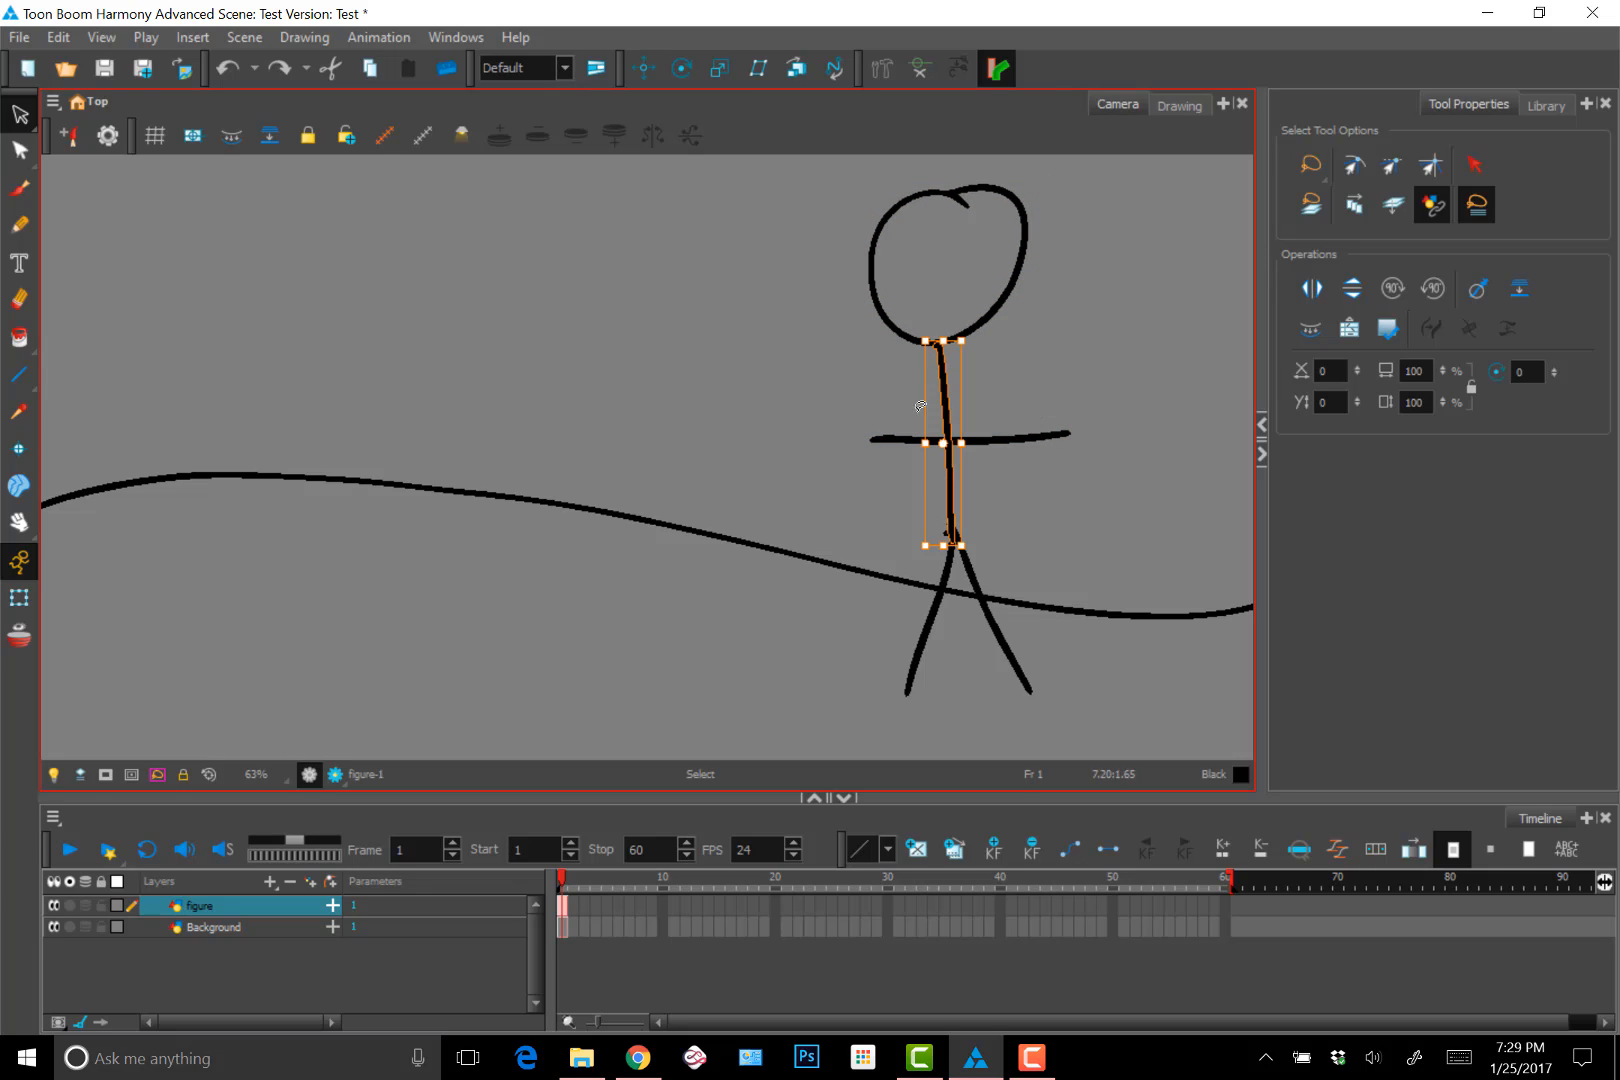
pyautogui.click(996, 432)
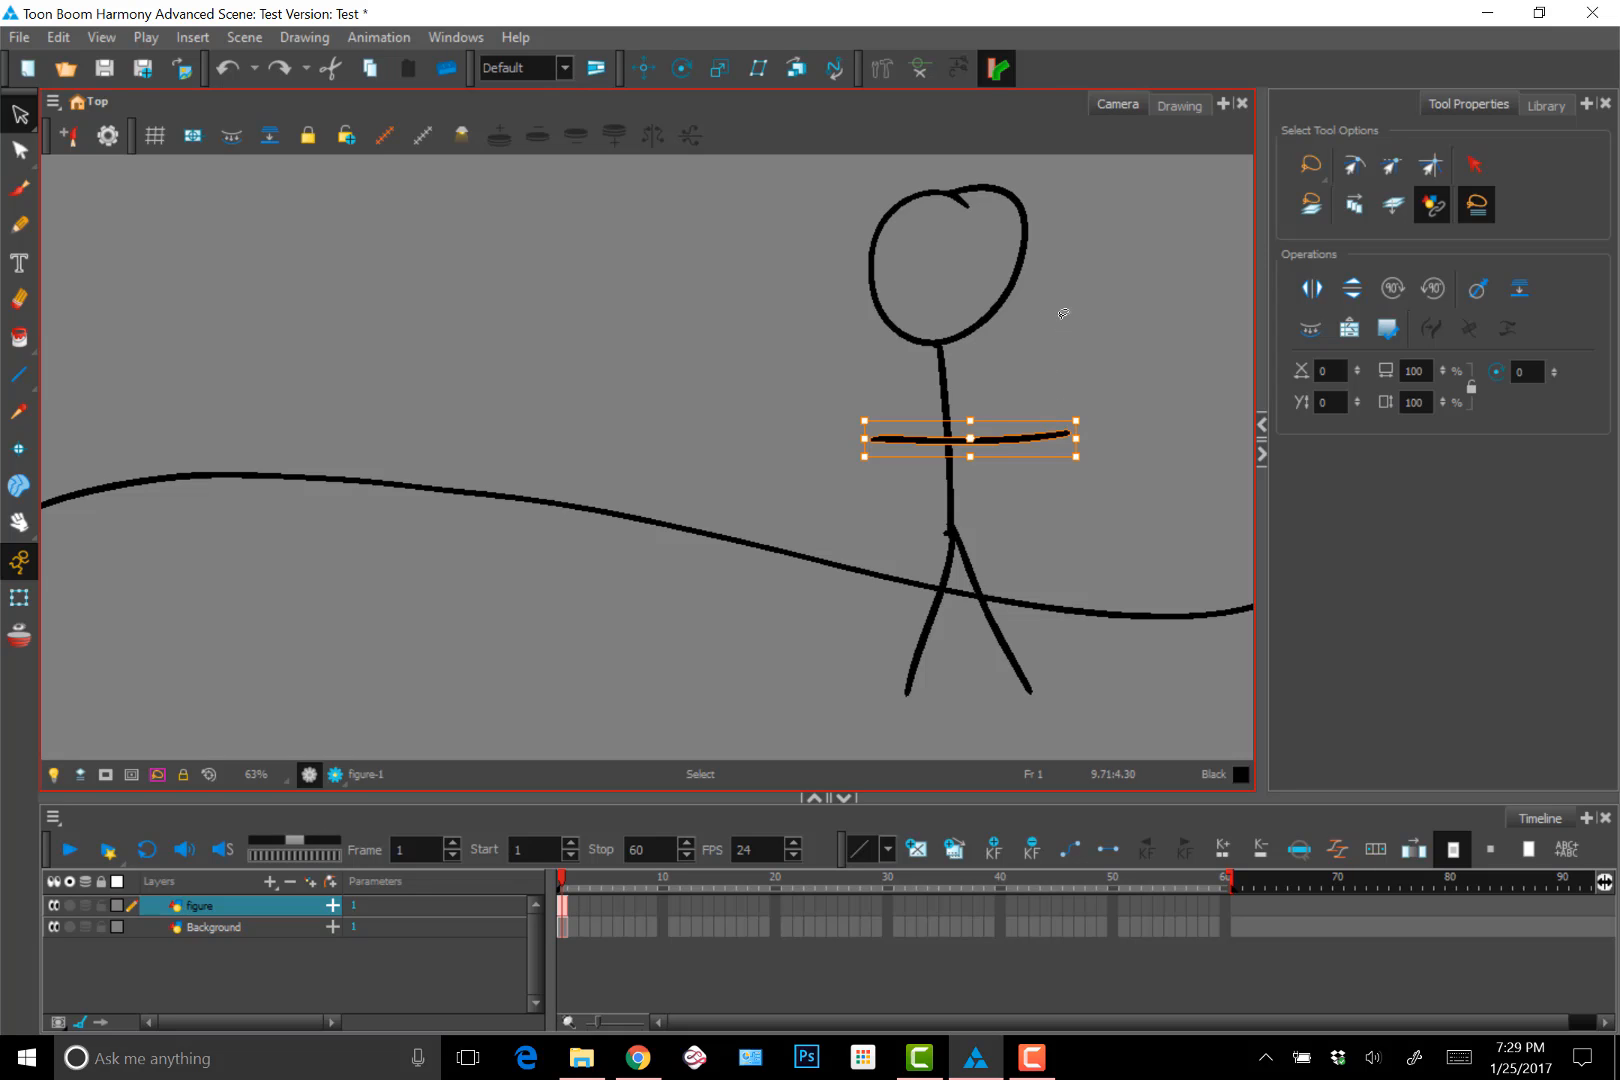
pyautogui.click(1022, 297)
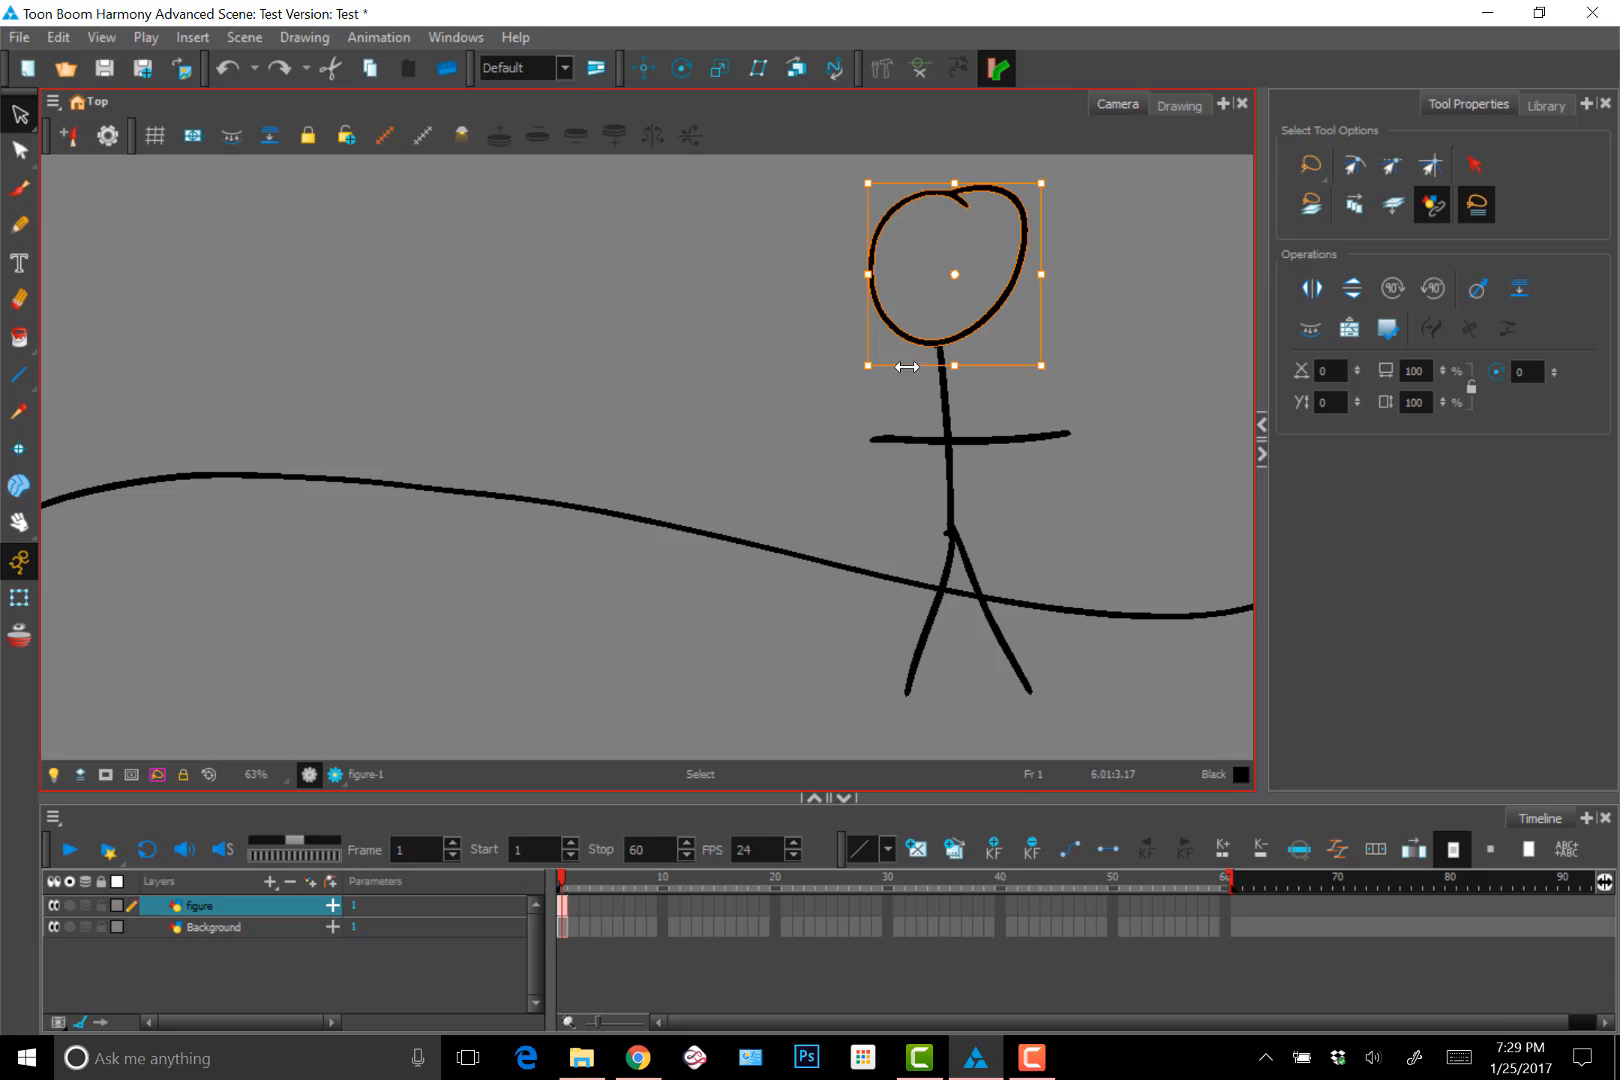
# Add the torso, arm and both leg strokes to the selected head so the whole stick figure is selected
pyautogui.moveTo(991, 402); pyautogui.dragTo(902, 402)
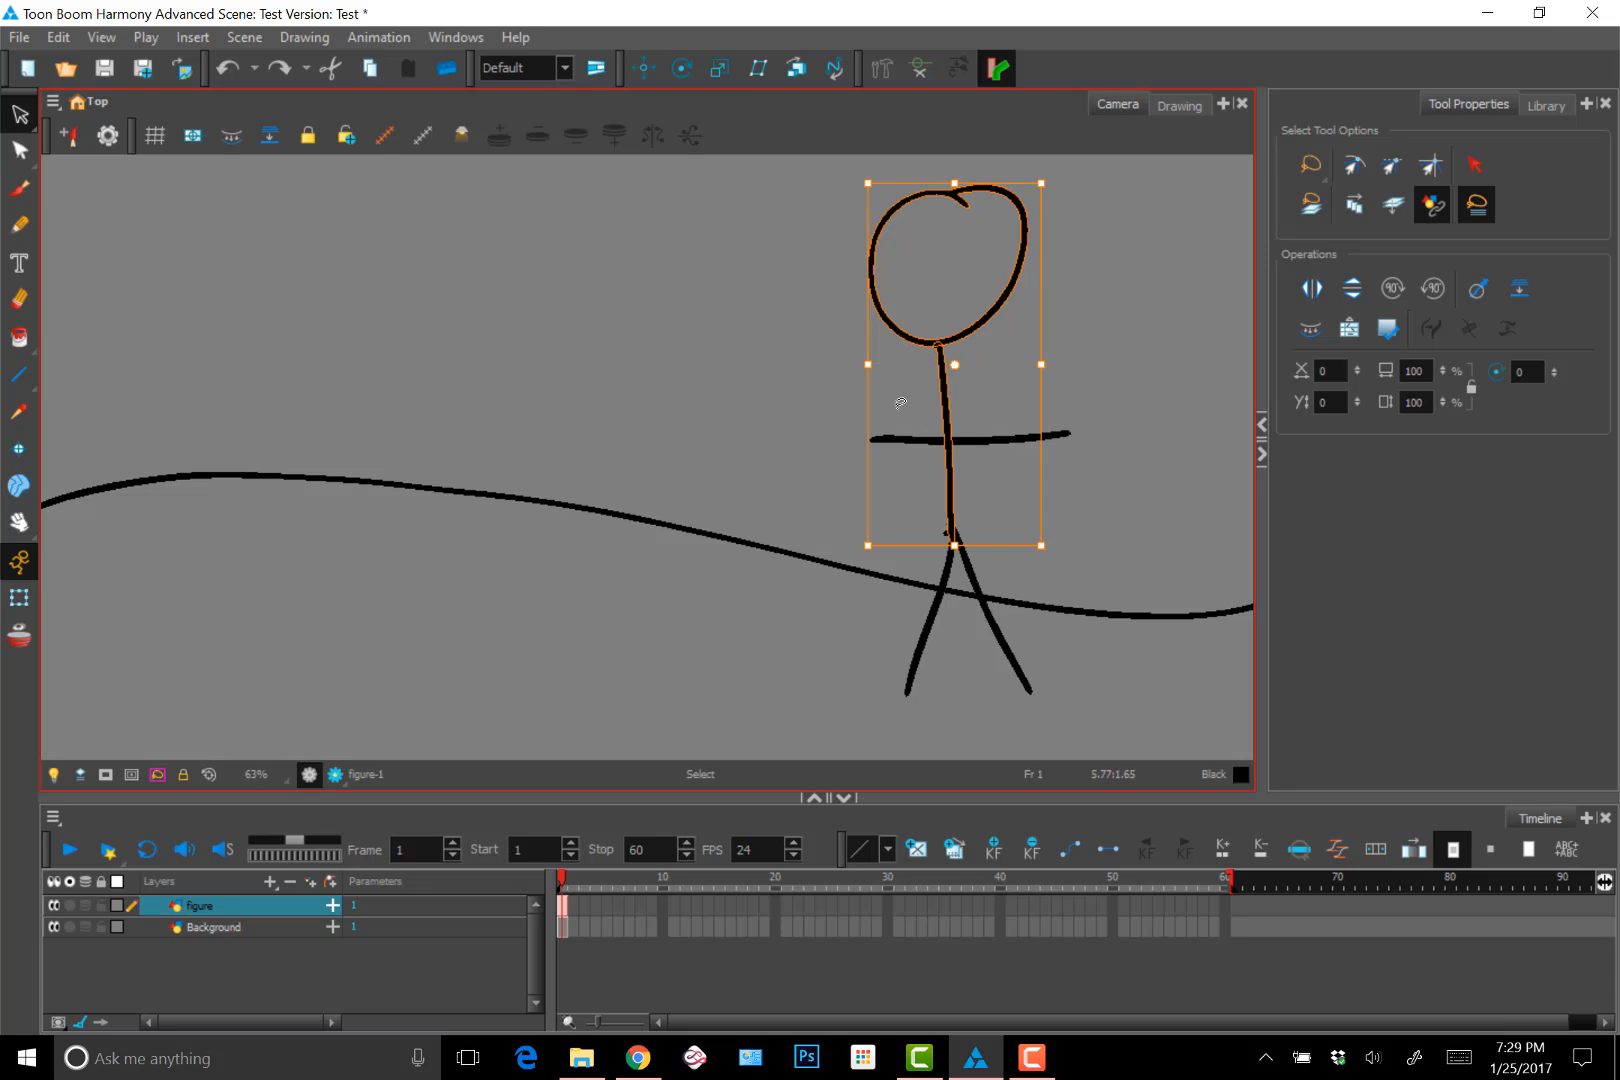
pyautogui.moveTo(1057, 403); pyautogui.dragTo(1068, 463)
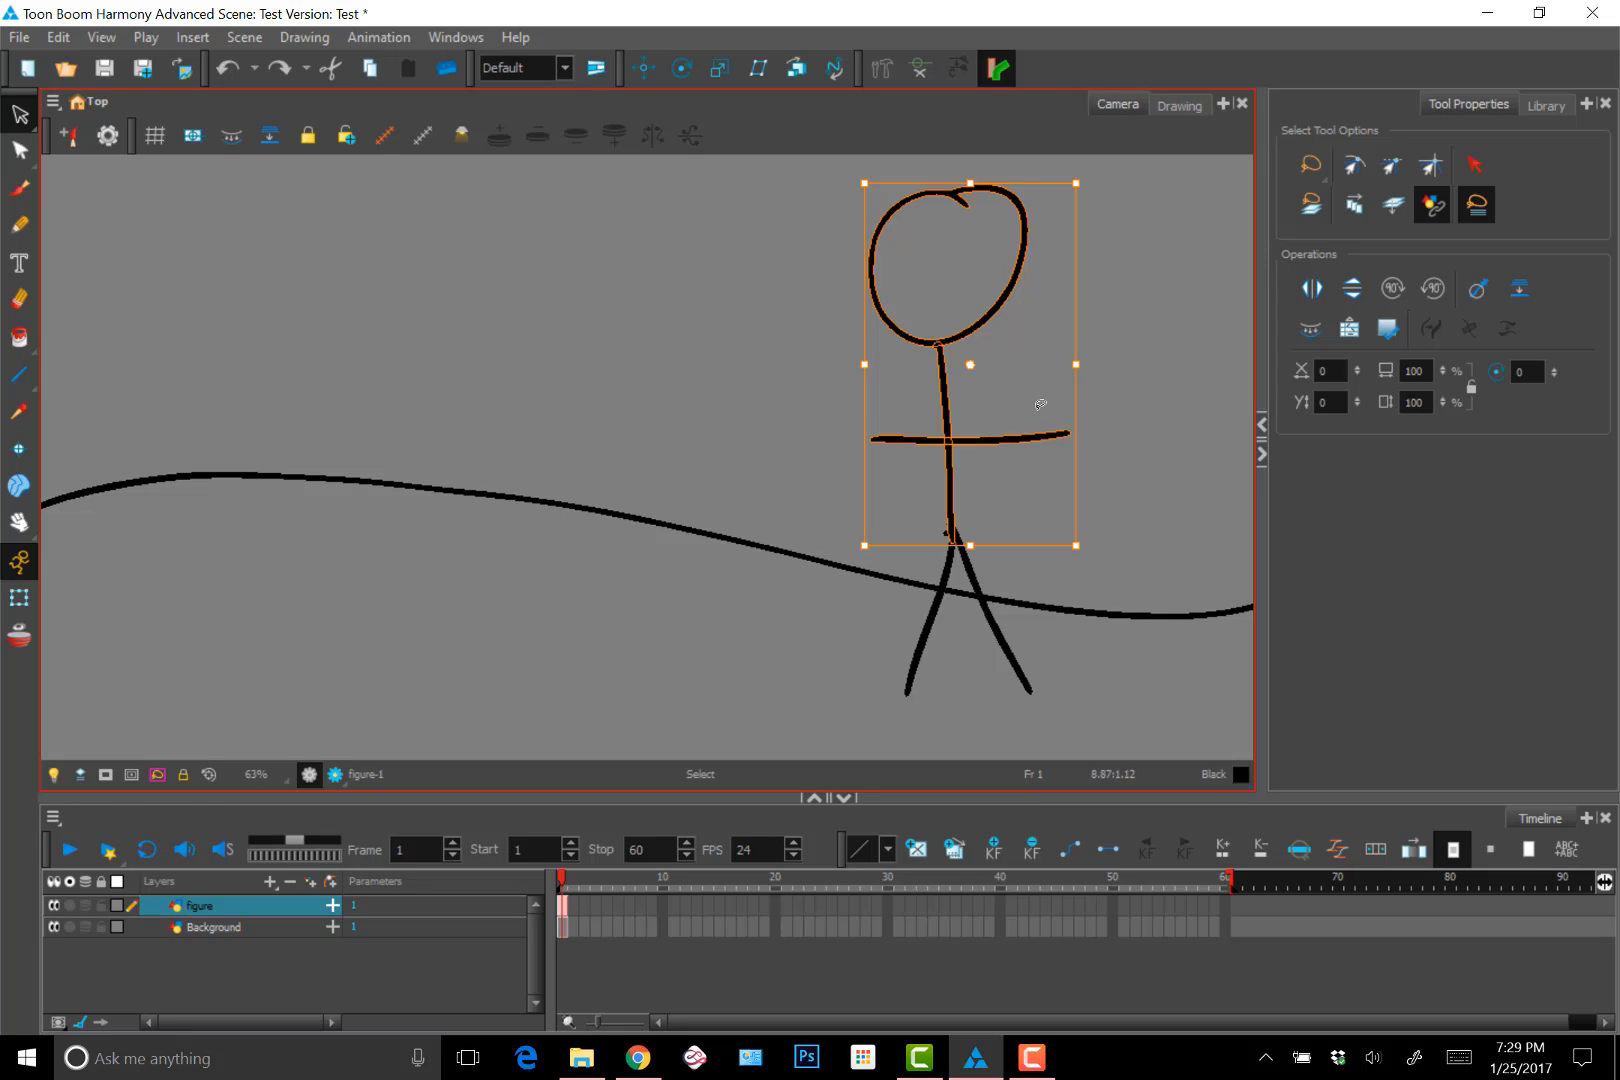
pyautogui.moveTo(1000, 578); pyautogui.dragTo(948, 636)
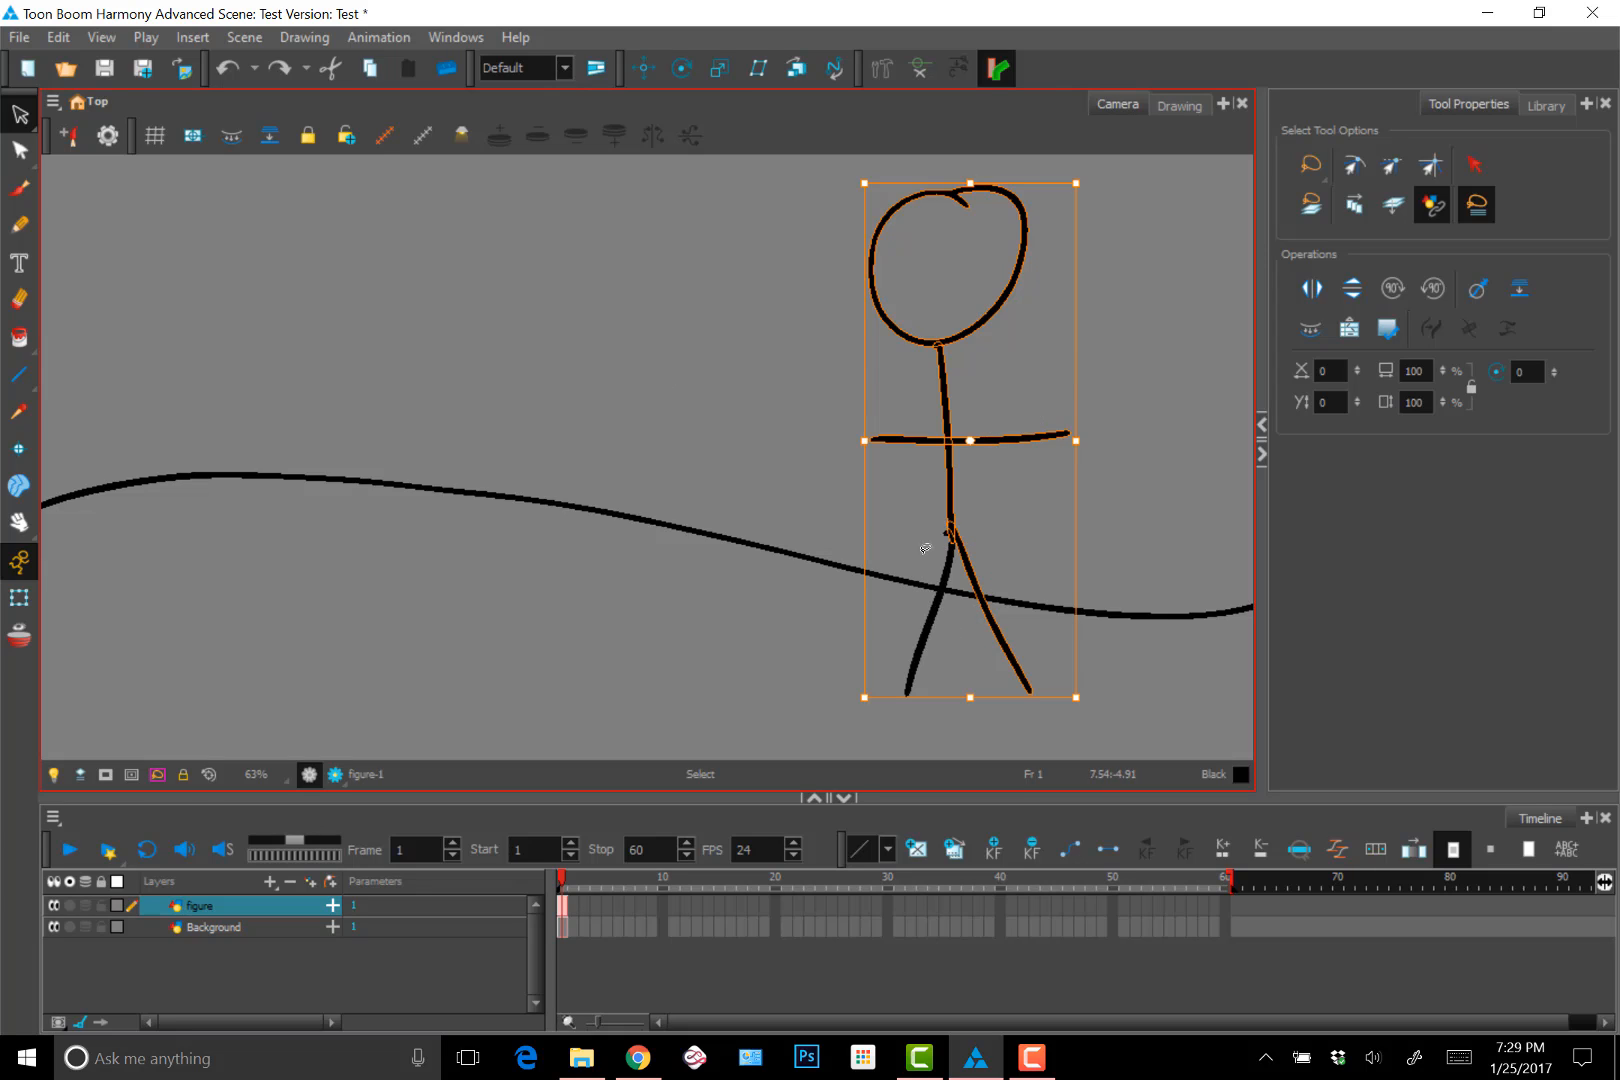
pyautogui.moveTo(927, 549); pyautogui.dragTo(950, 602)
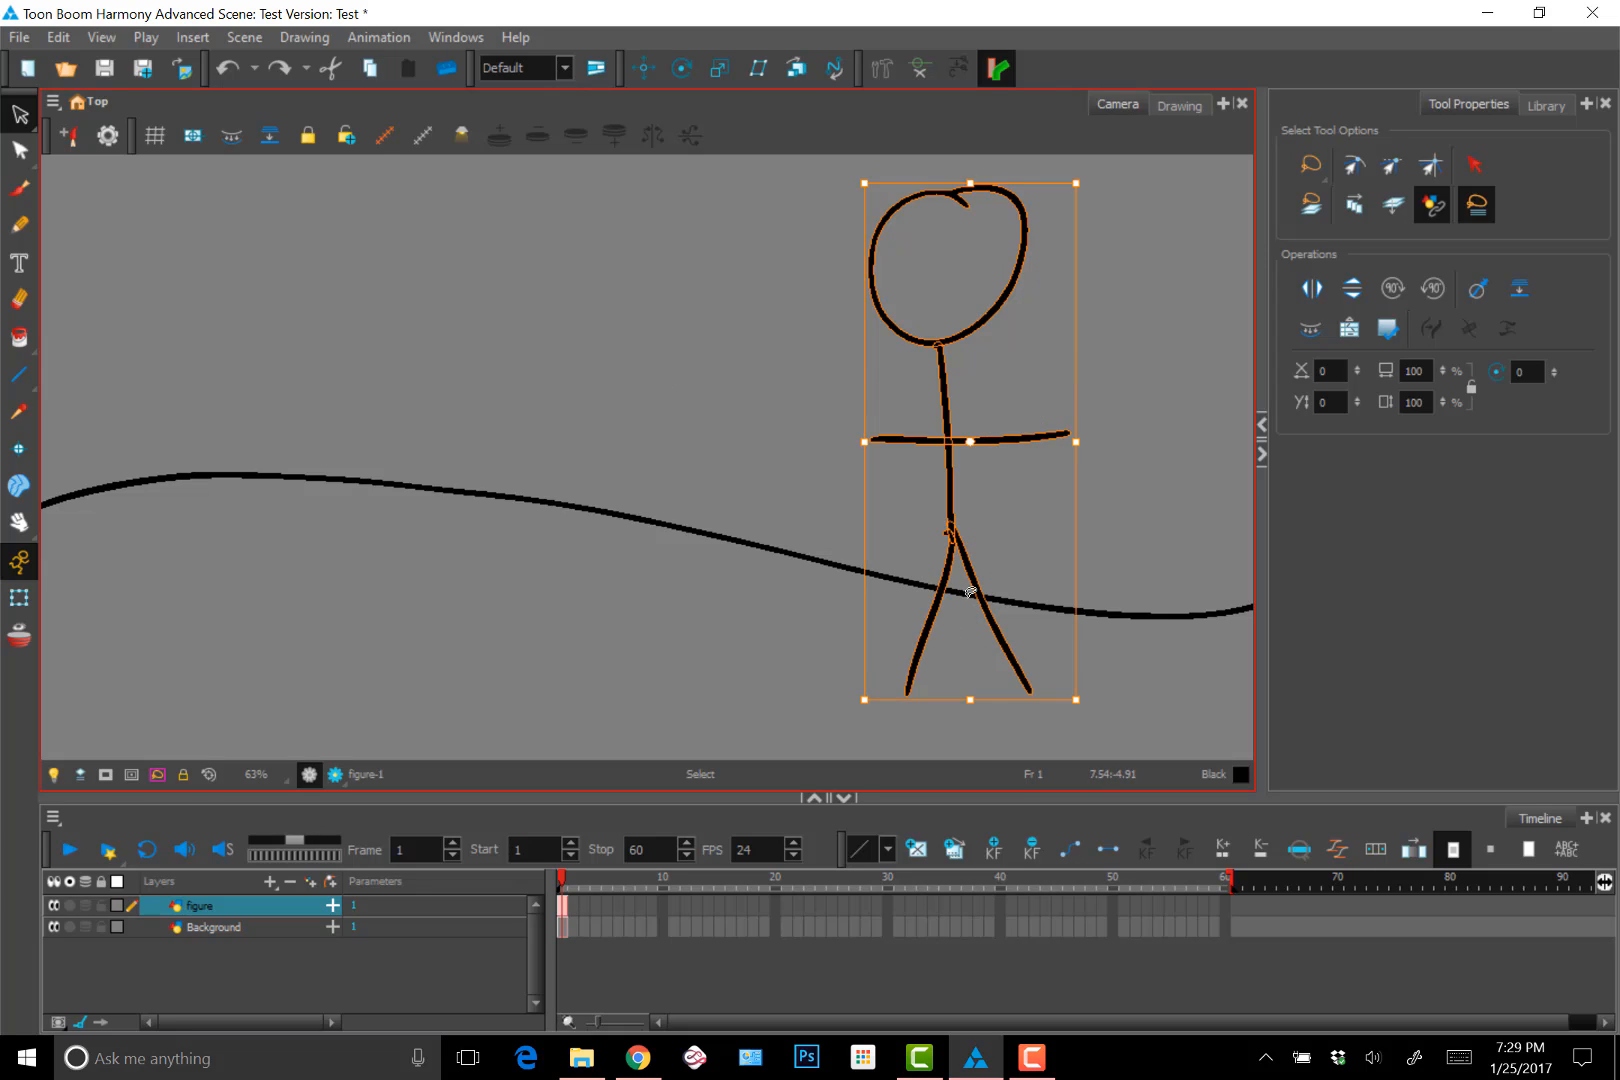
# Rotate the selected stick figure clockwise, scale it down proportionally, and undo both transformations
pyautogui.click(1103, 495)
pyautogui.moveTo(1082, 497)
pyautogui.mouseDown()
pyautogui.moveTo(1115, 399)
pyautogui.moveTo(1077, 216)
pyautogui.moveTo(1044, 173)
pyautogui.moveTo(990, 155)
pyautogui.moveTo(903, 166)
pyautogui.moveTo(856, 216)
pyautogui.moveTo(831, 384)
pyautogui.moveTo(848, 615)
pyautogui.moveTo(880, 702)
pyautogui.moveTo(988, 733)
pyautogui.moveTo(1120, 641)
pyautogui.moveTo(1112, 468)
pyautogui.mouseUp()
pyautogui.moveTo(1088, 178); pyautogui.dragTo(1121, 268)
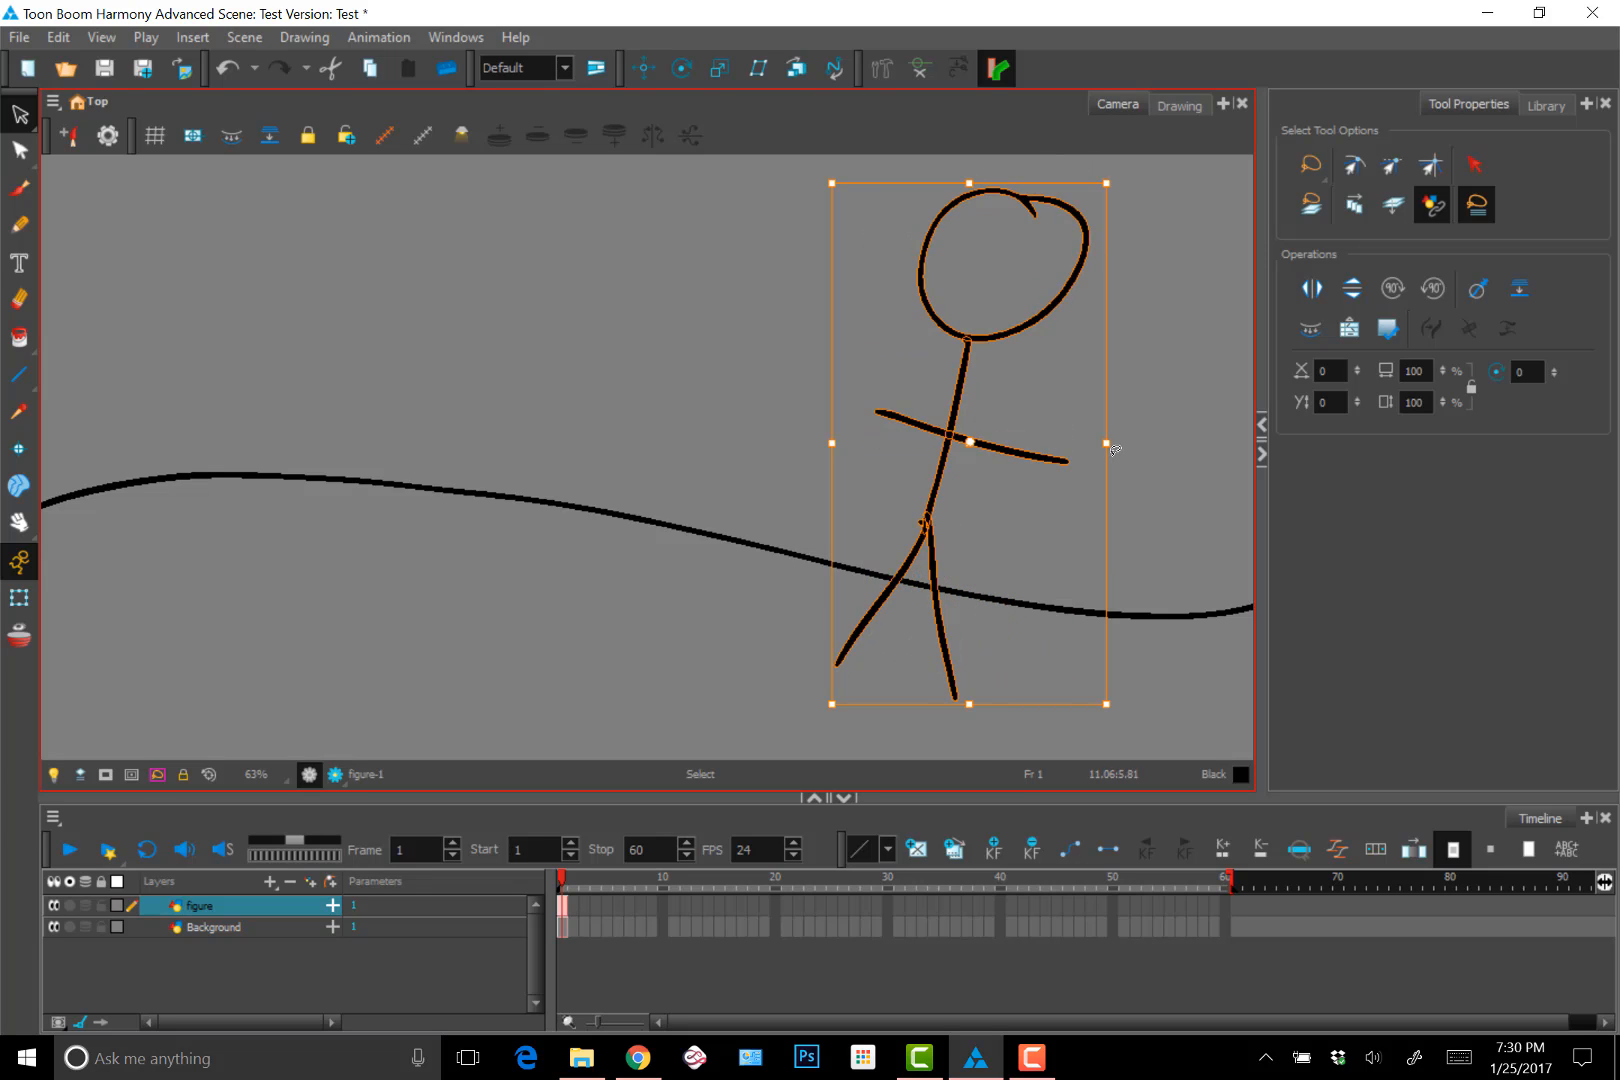
pyautogui.moveTo(1106, 442); pyautogui.dragTo(1041, 438)
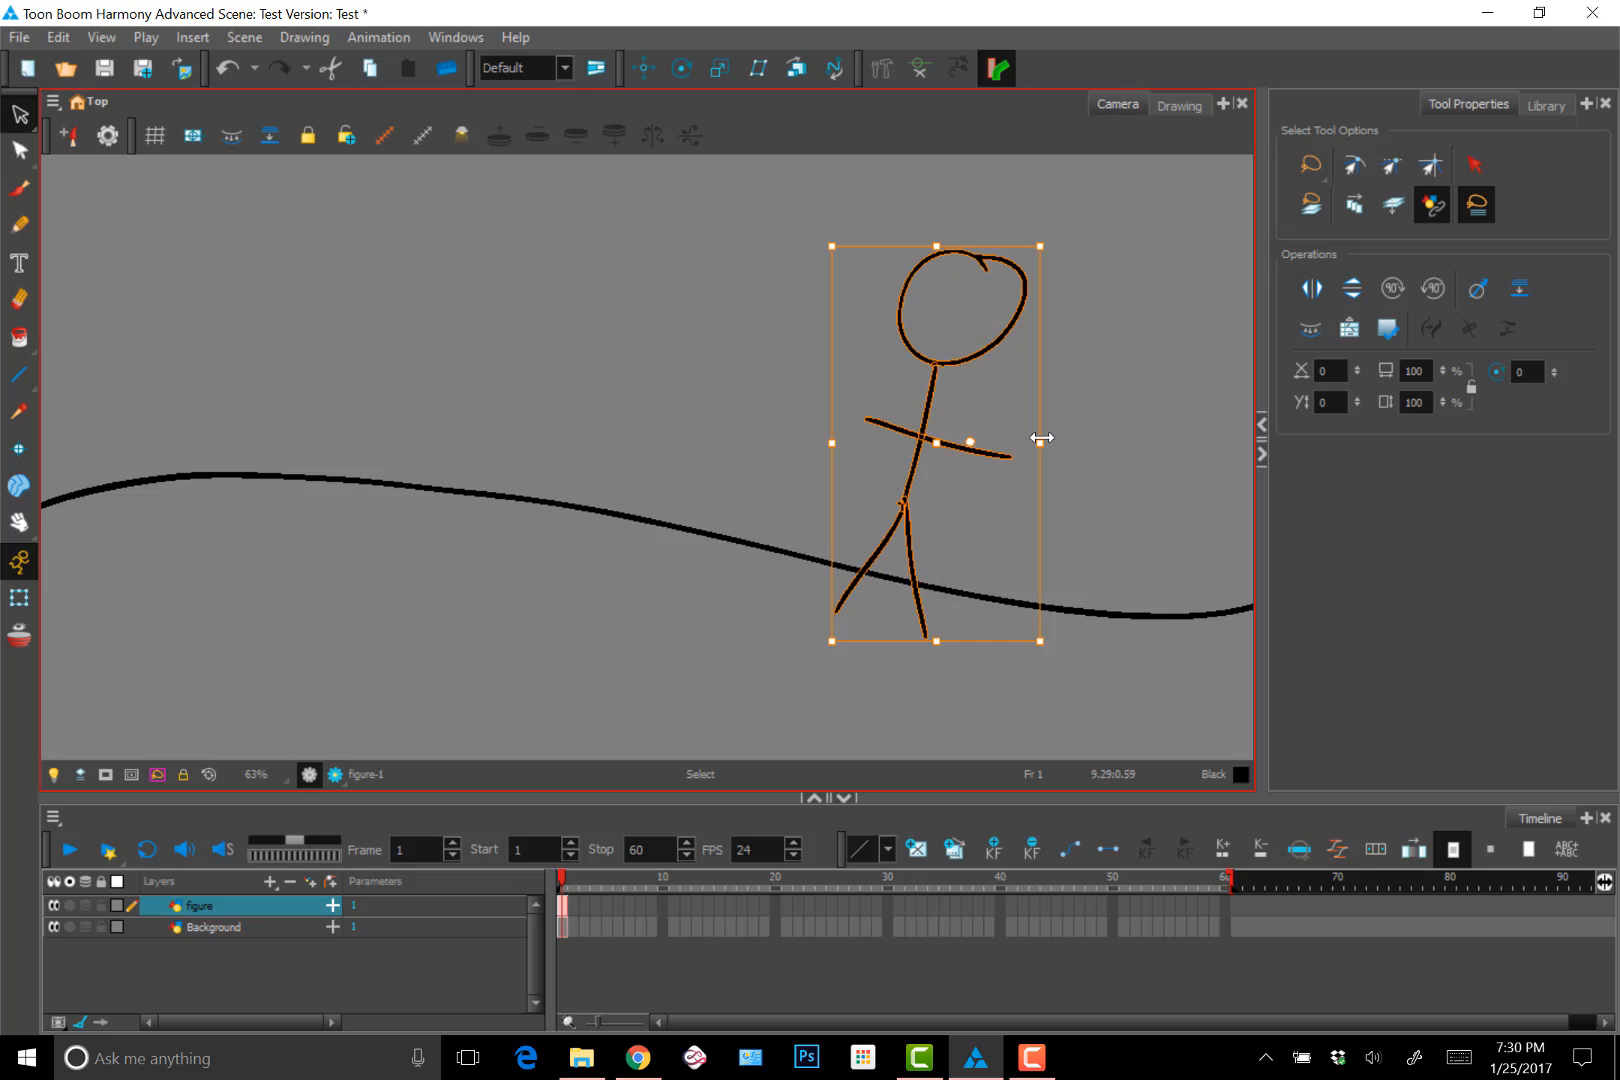
pyautogui.hotkey('ctrl', 'z')
pyautogui.hotkey('ctrl', 'z')
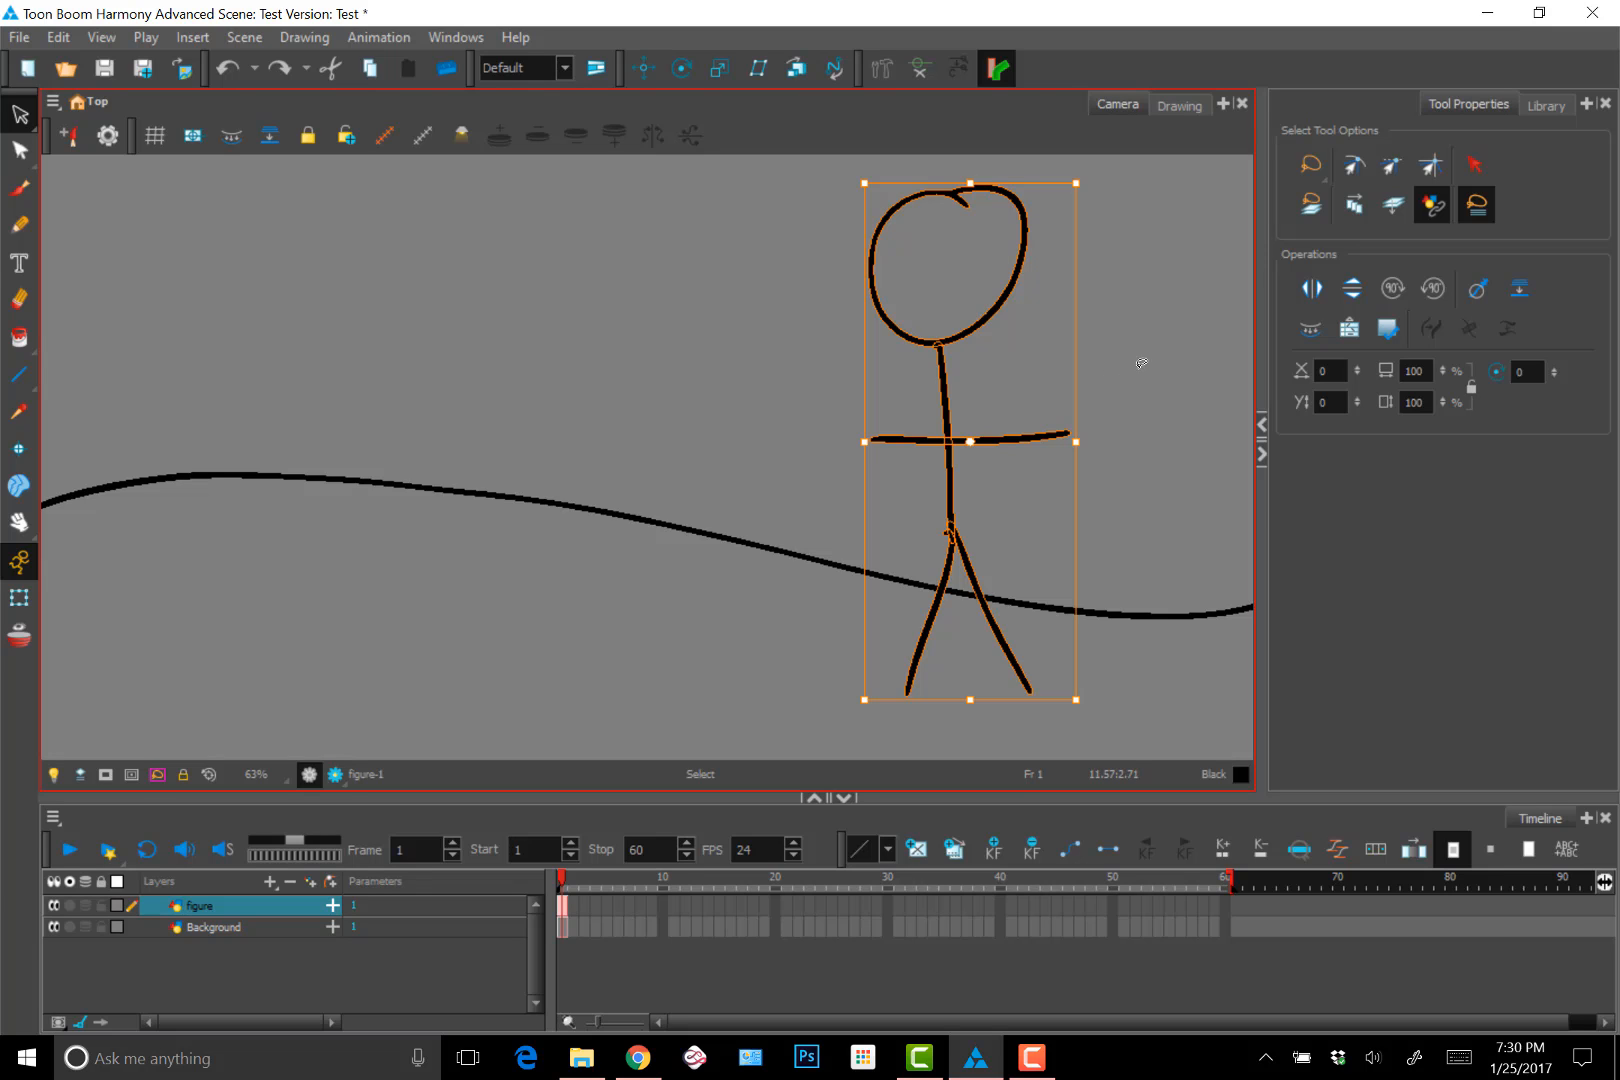
pyautogui.hotkey('alt', 'i')
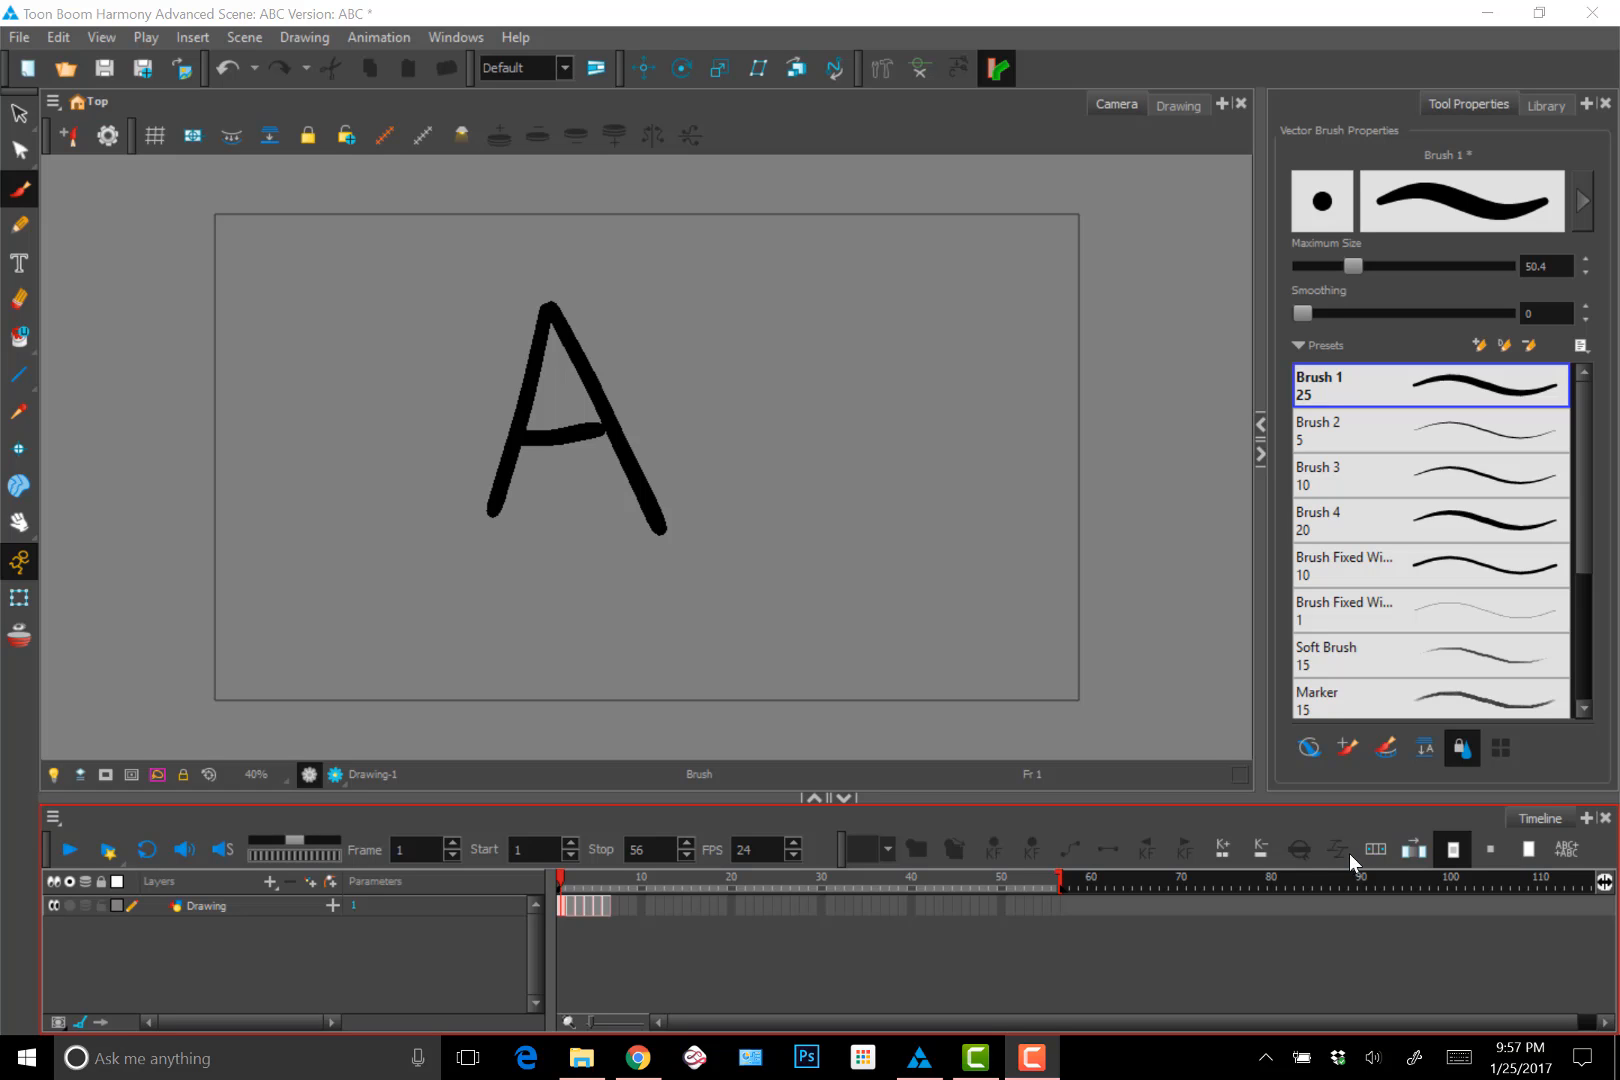
# Zoom the Timeline's frame display in and out, finishing zoomed in closer on the drawing cells
pyautogui.click(604, 814)
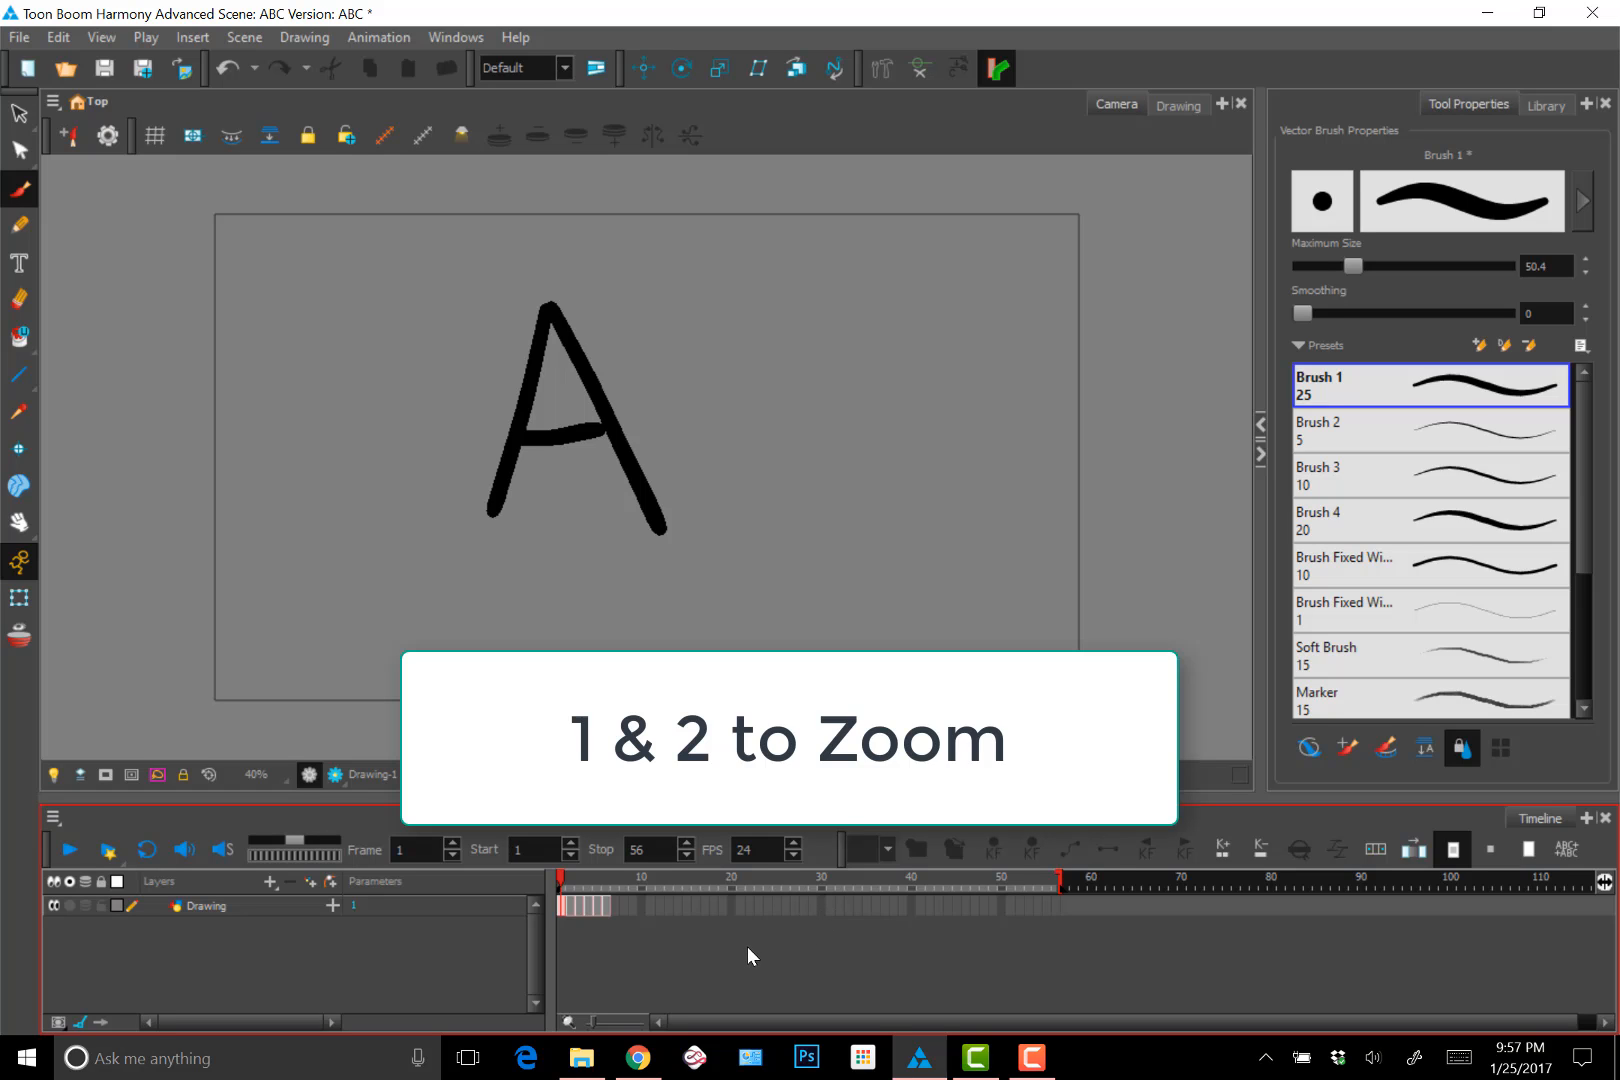
pyautogui.press('2')
pyautogui.press('2')
pyautogui.press('2')
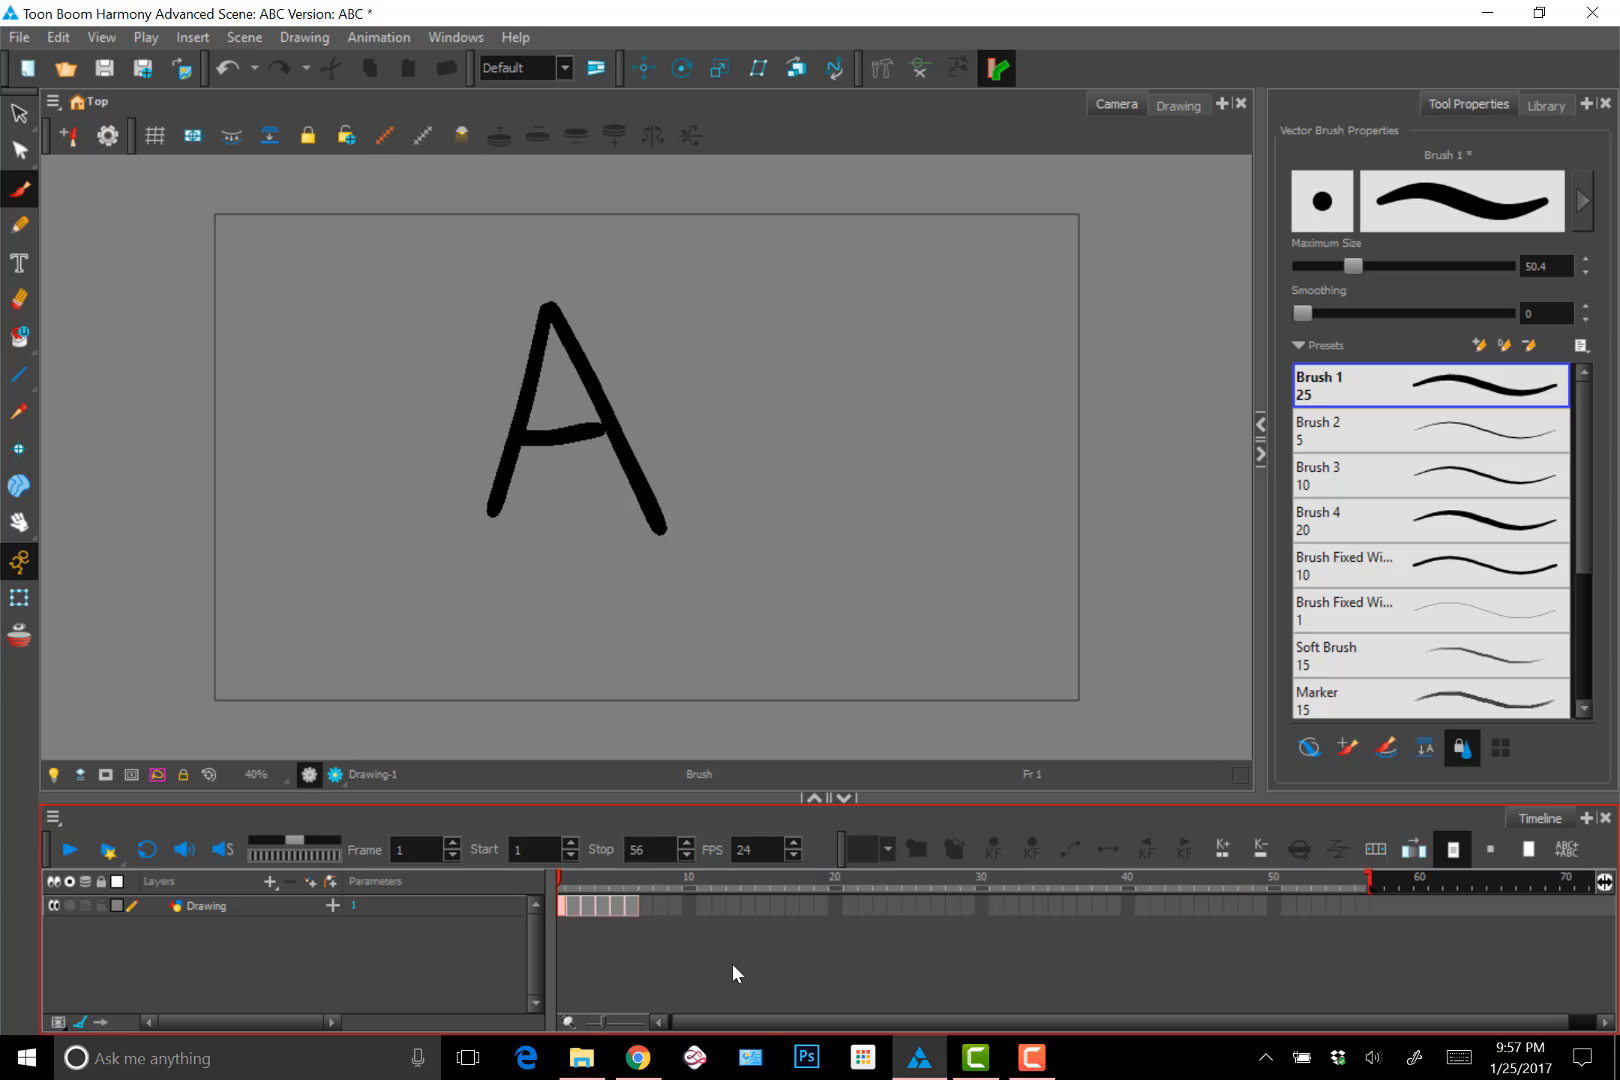
pyautogui.press('1')
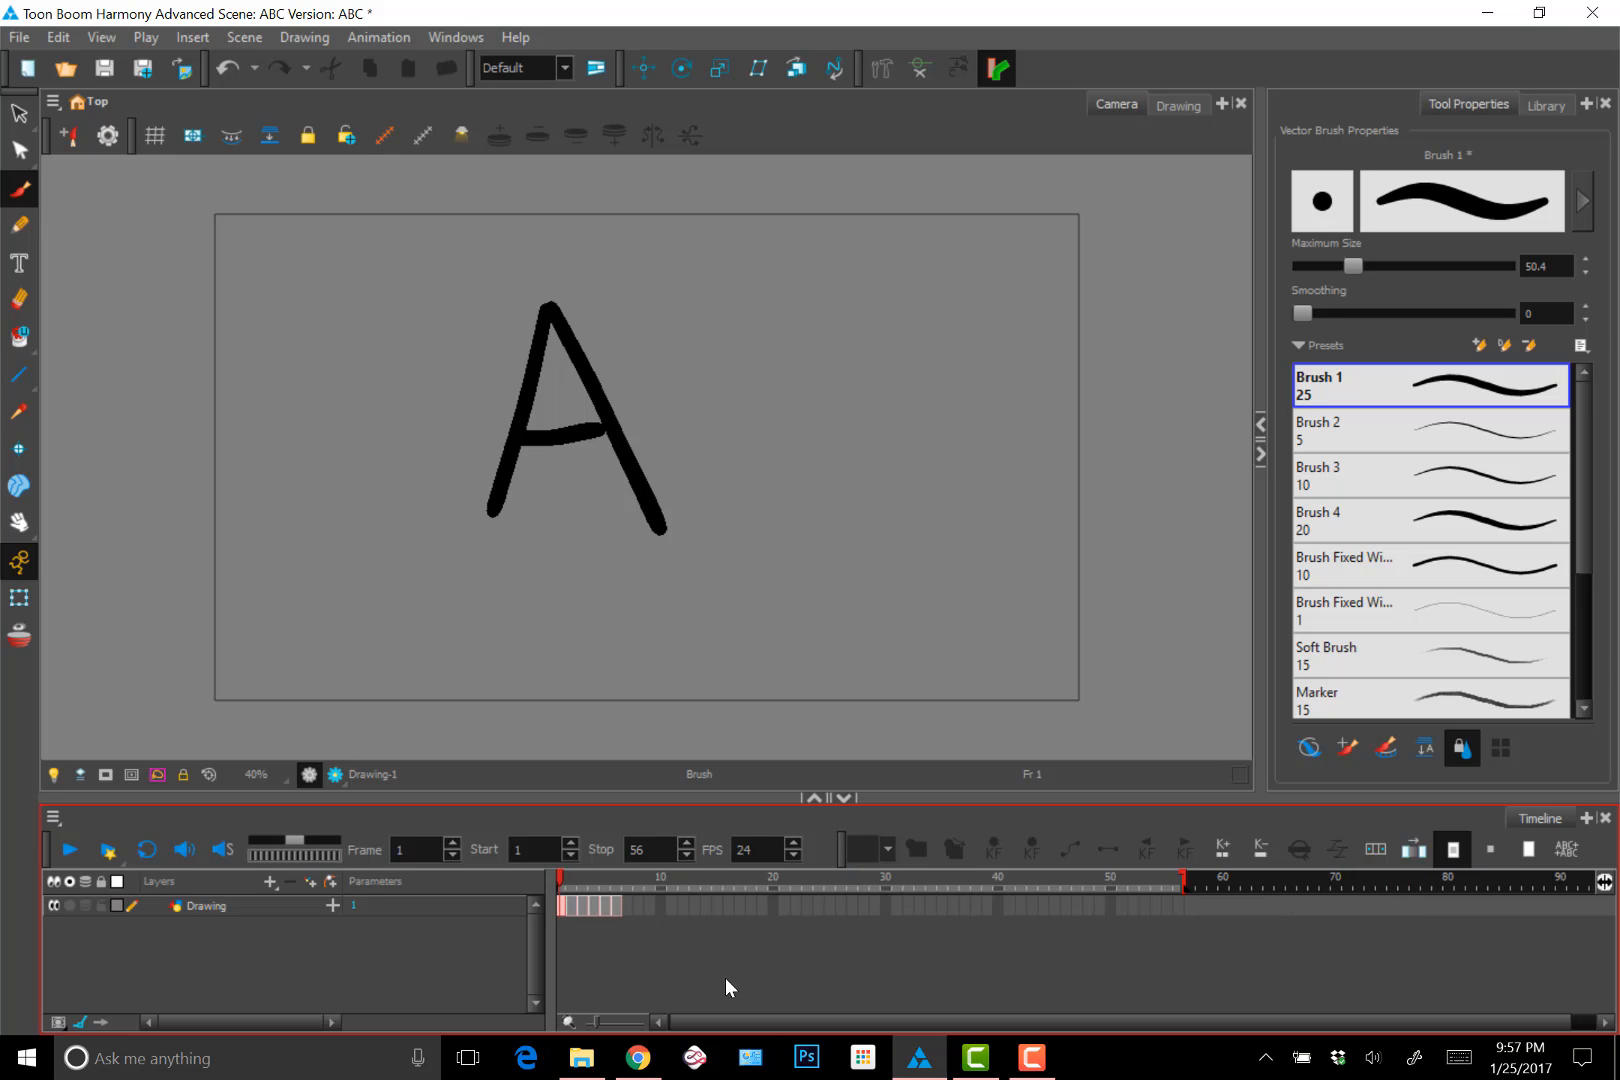
pyautogui.press('1')
pyautogui.press('1')
pyautogui.press('2')
pyautogui.press('2')
pyautogui.press('2')
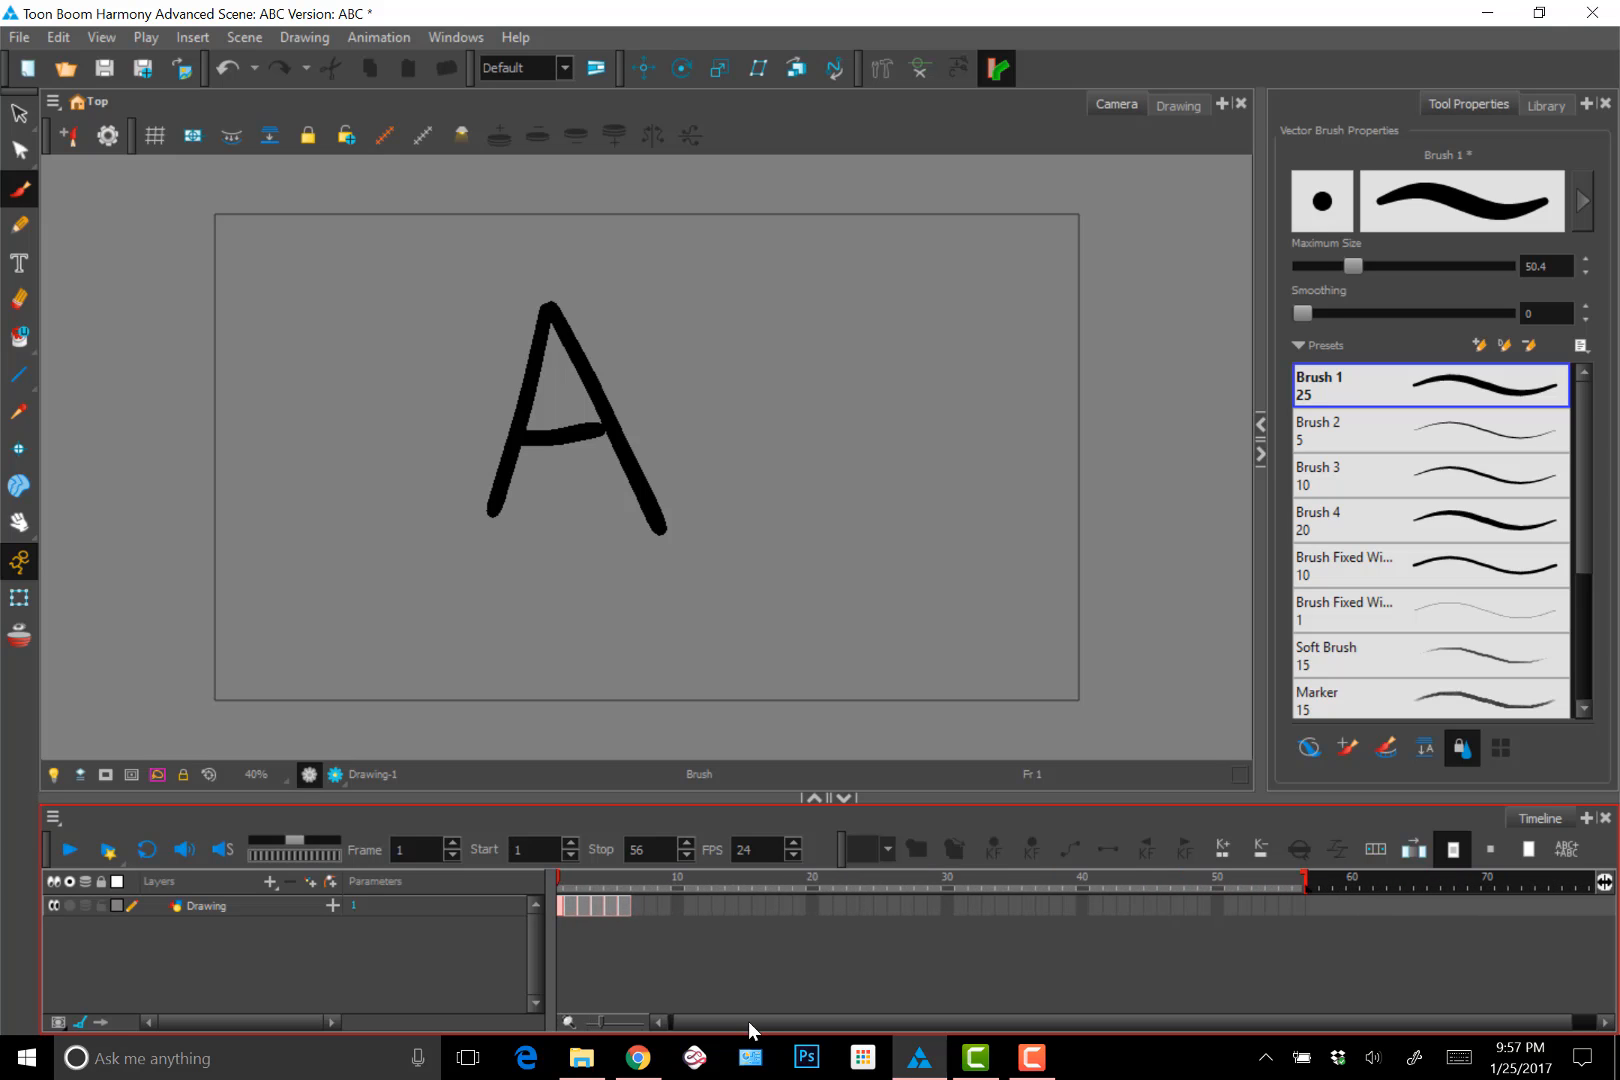
pyautogui.press('2')
pyautogui.press('2')
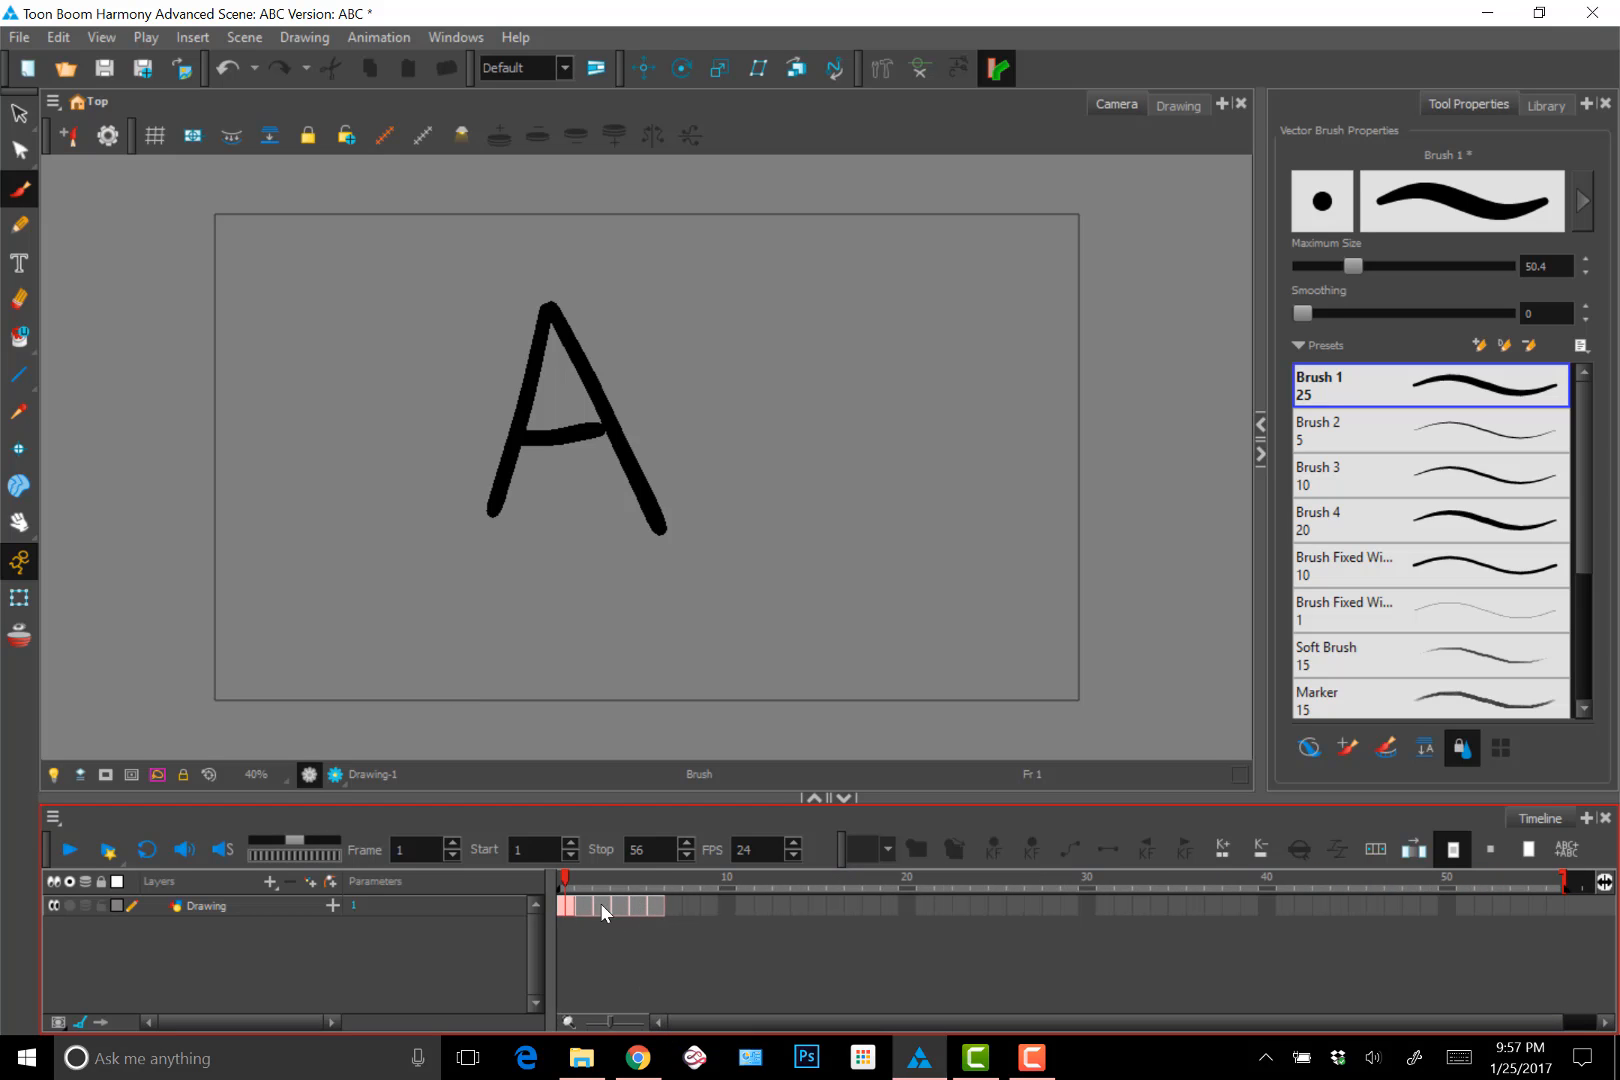
# Move the playhead to frame 2 and shorten the scene to 49 frames on the Timeline
pyautogui.moveTo(590, 878)
pyautogui.mouseDown()
pyautogui.moveTo(658, 877)
pyautogui.moveTo(560, 885)
pyautogui.moveTo(658, 883)
pyautogui.moveTo(585, 880)
pyautogui.mouseUp()
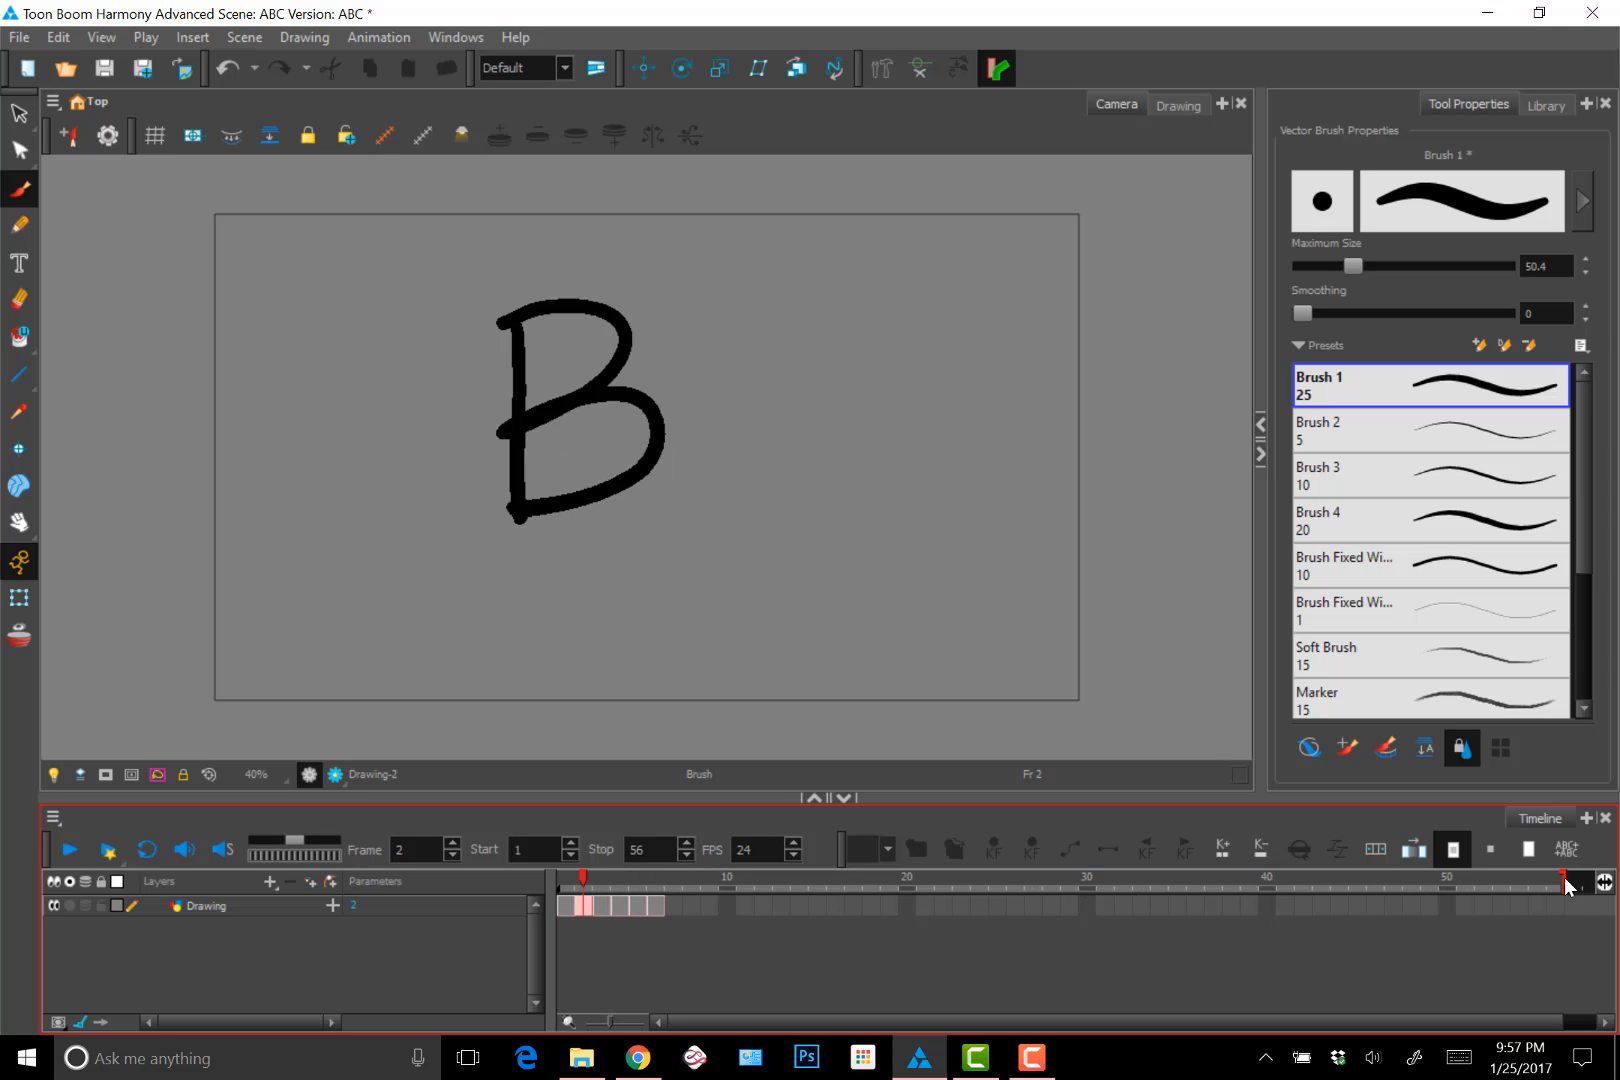
pyautogui.moveTo(1576, 887)
pyautogui.mouseDown()
pyautogui.moveTo(1190, 885)
pyautogui.moveTo(1590, 878)
pyautogui.mouseUp()
pyautogui.moveTo(1470, 882)
pyautogui.mouseDown()
pyautogui.moveTo(1527, 882)
pyautogui.moveTo(1373, 888)
pyautogui.mouseUp()
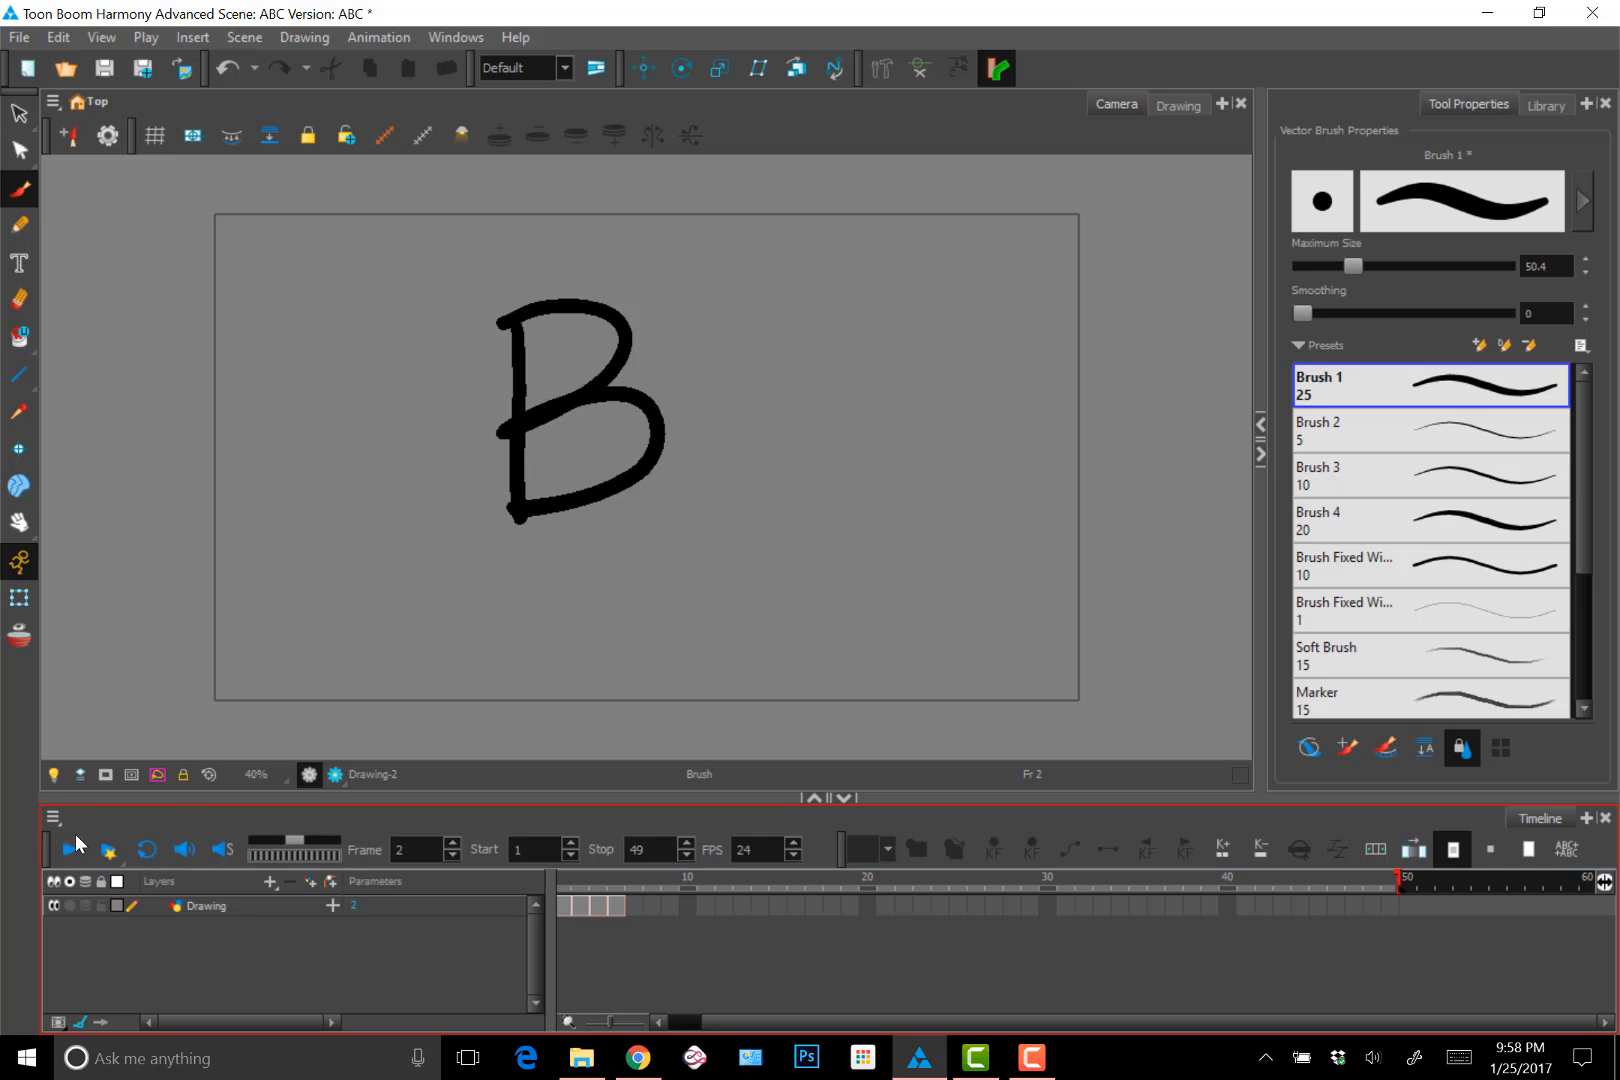
# Set the playback stop frame to 10 and play the scene
pyautogui.click(145, 850)
pyautogui.doubleClick(403, 852)
pyautogui.doubleClick(507, 851)
pyautogui.doubleClick(632, 850)
pyautogui.write('10')
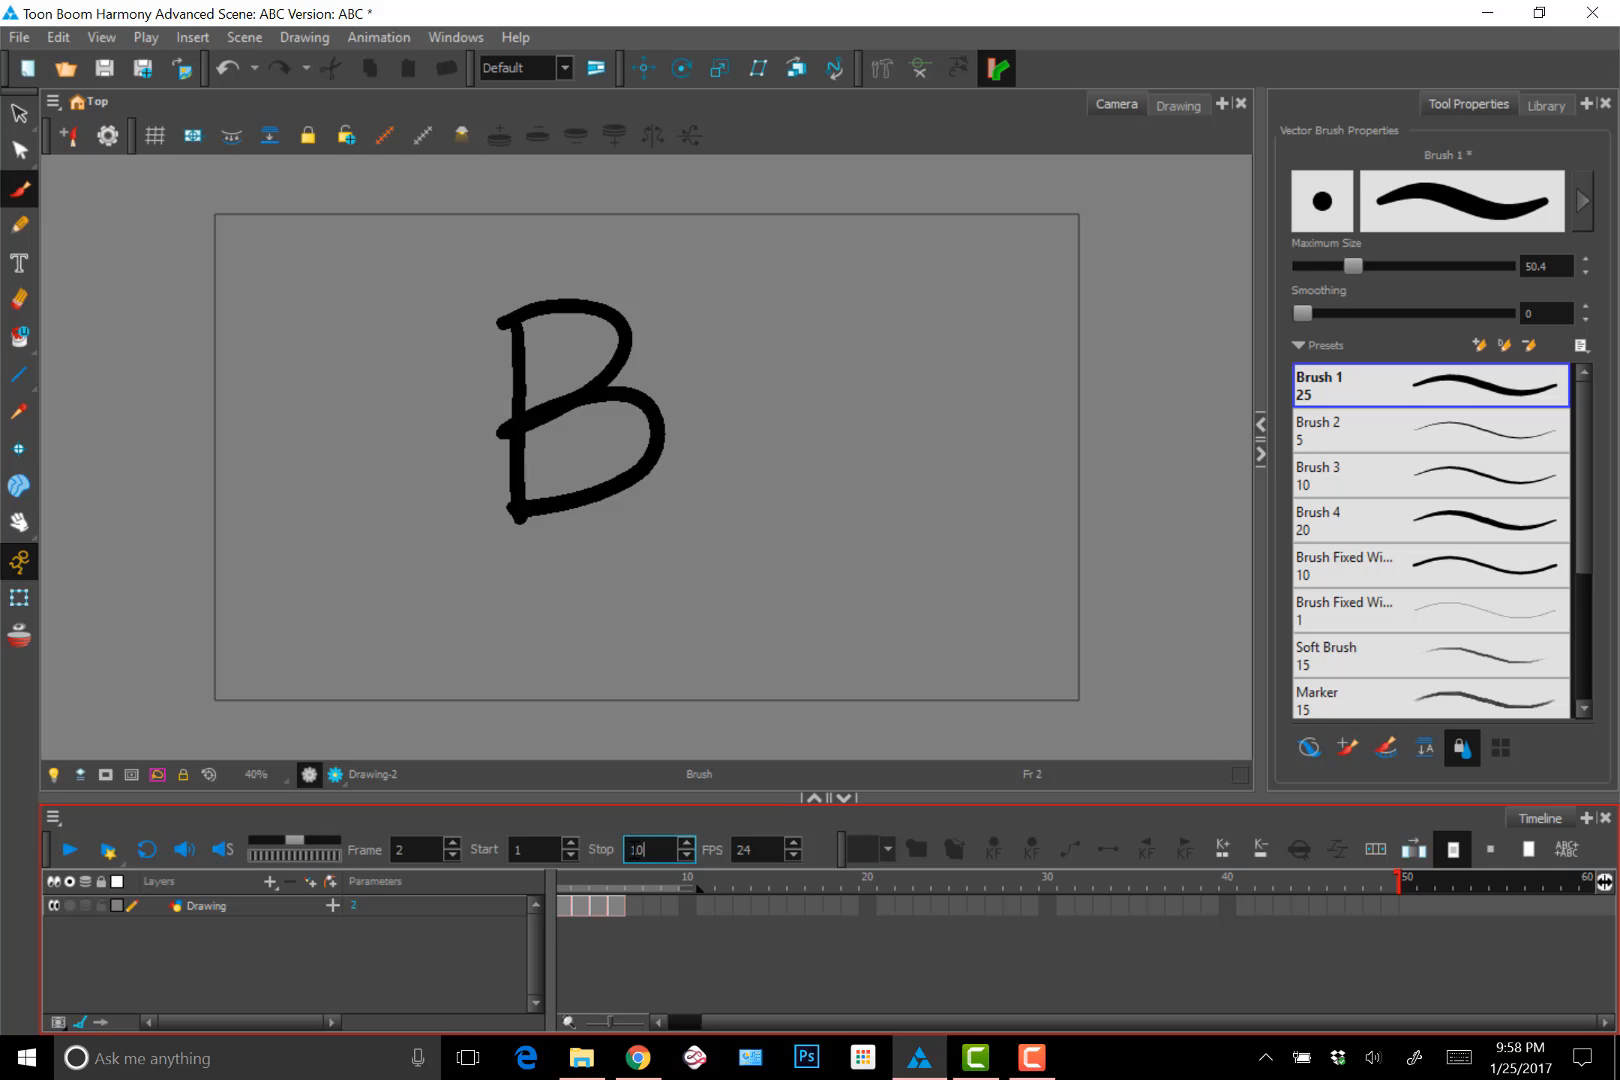
pyautogui.press('Tab')
pyautogui.click(72, 849)
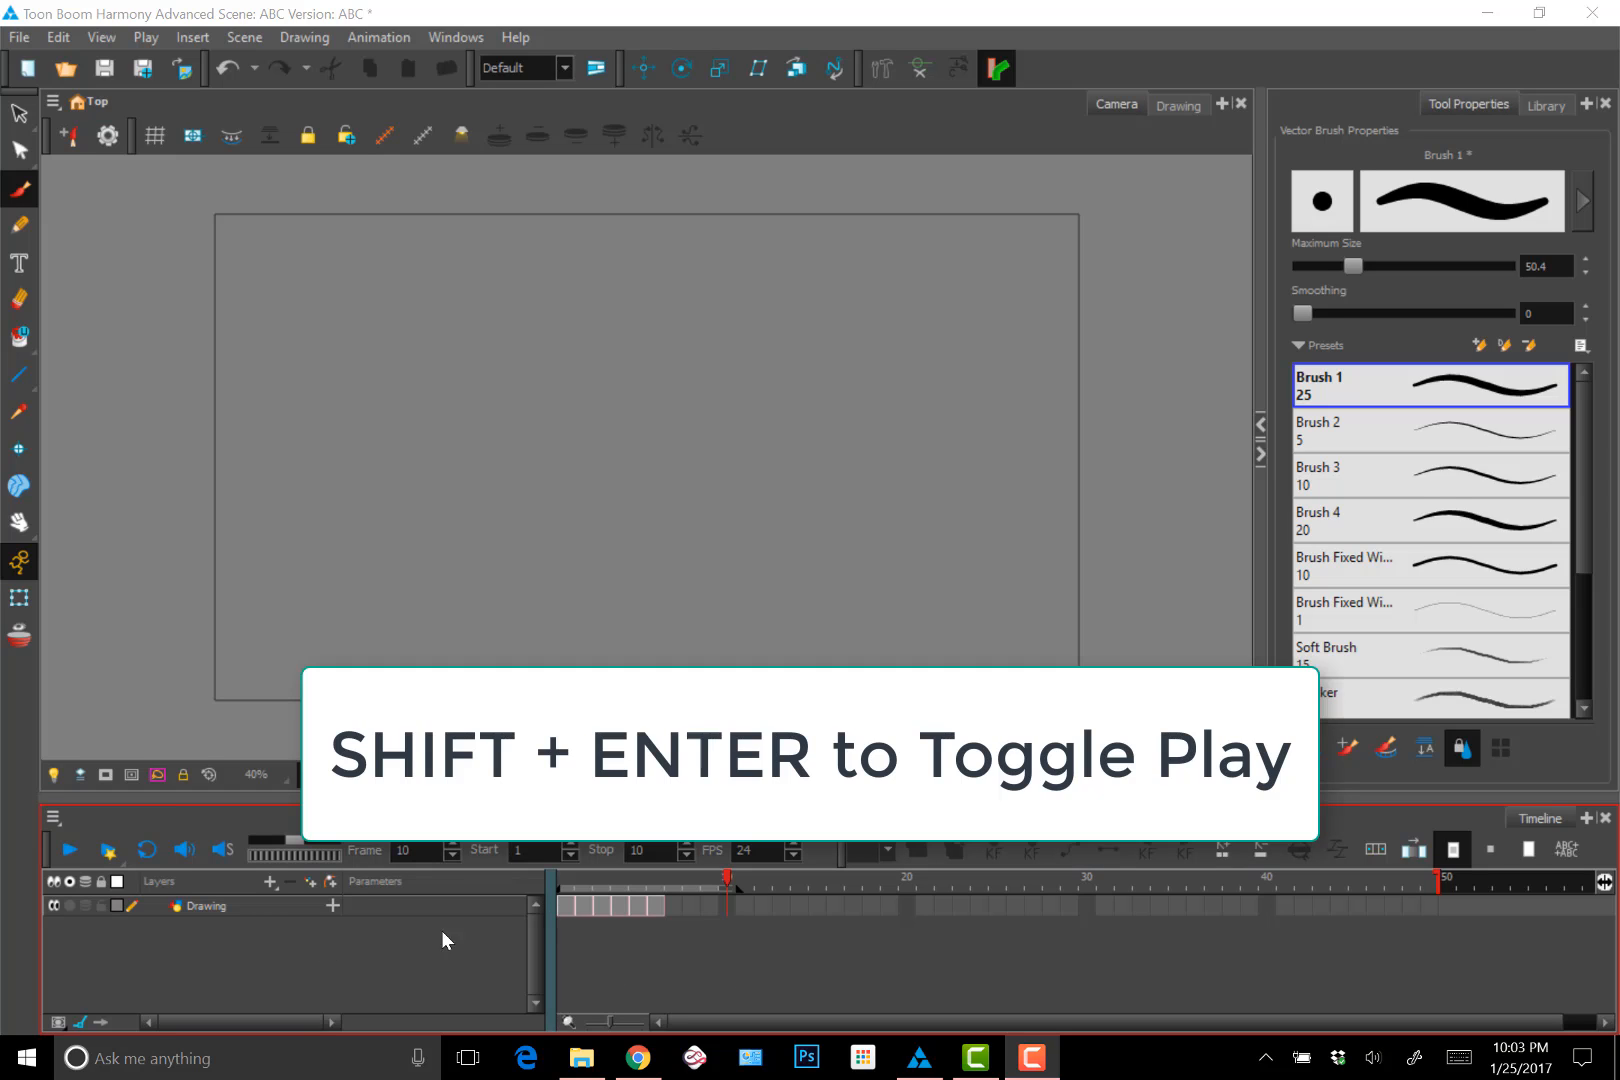
# Return the playhead to frame 1 and play the frame 1 to 10 range several times
pyautogui.click(68, 857)
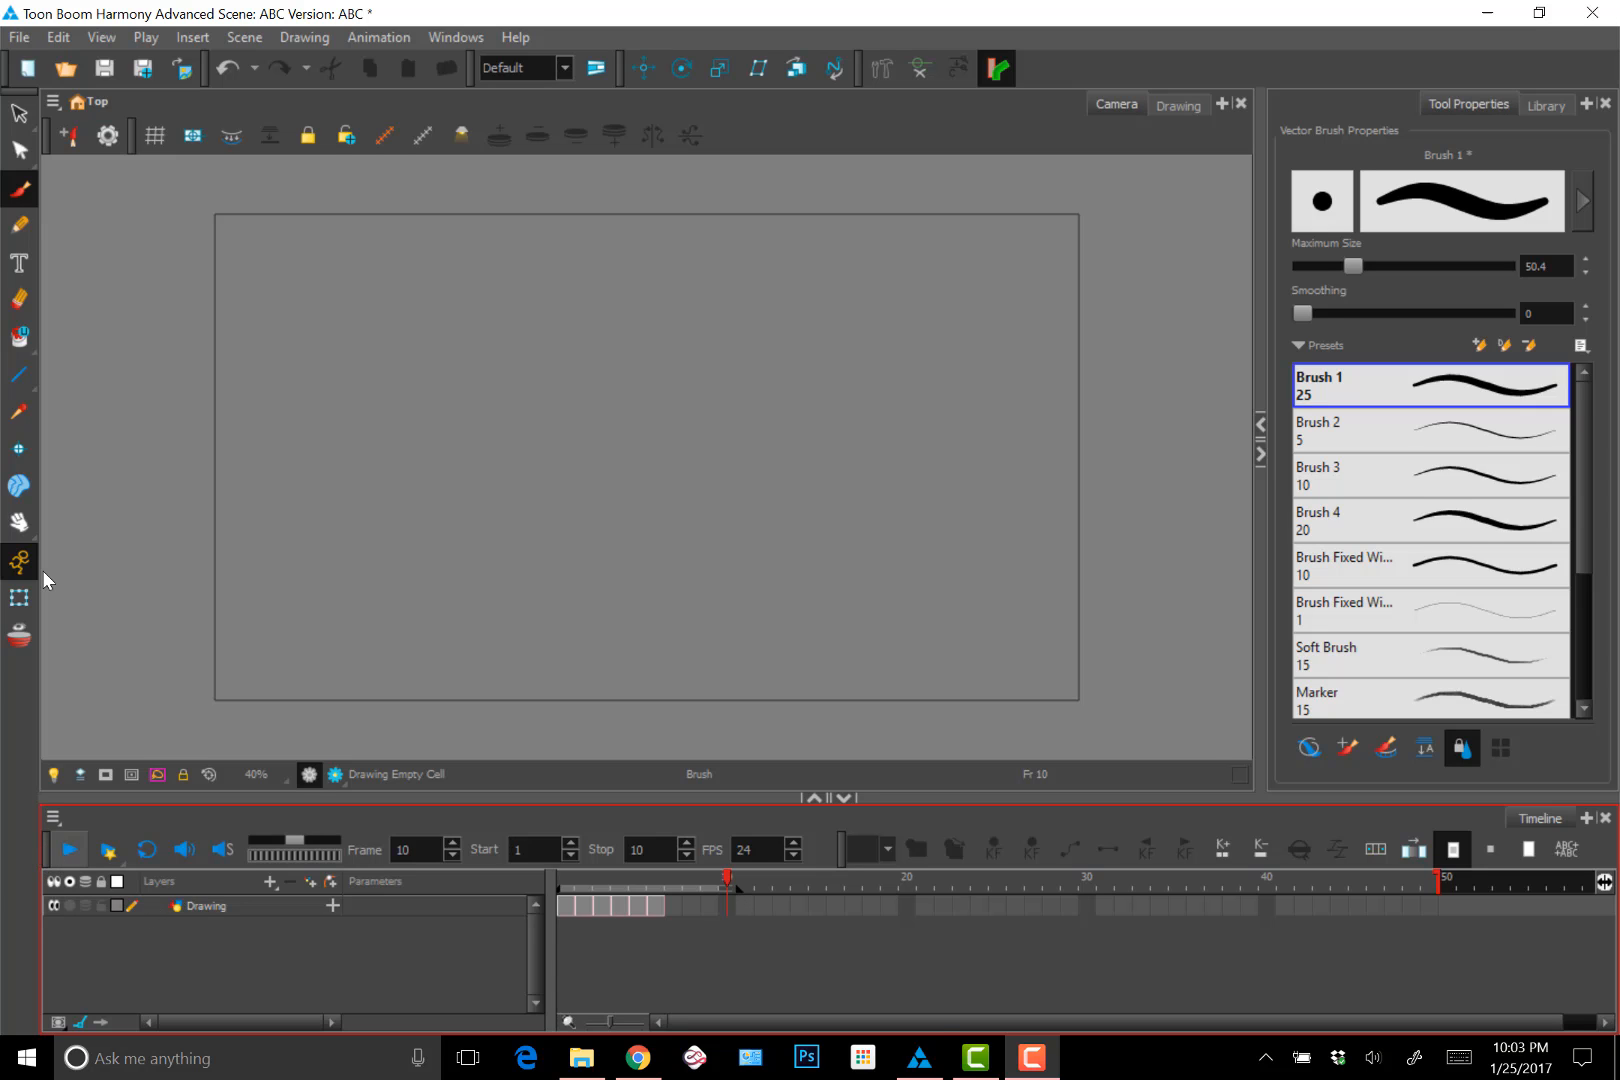
pyautogui.click(68, 857)
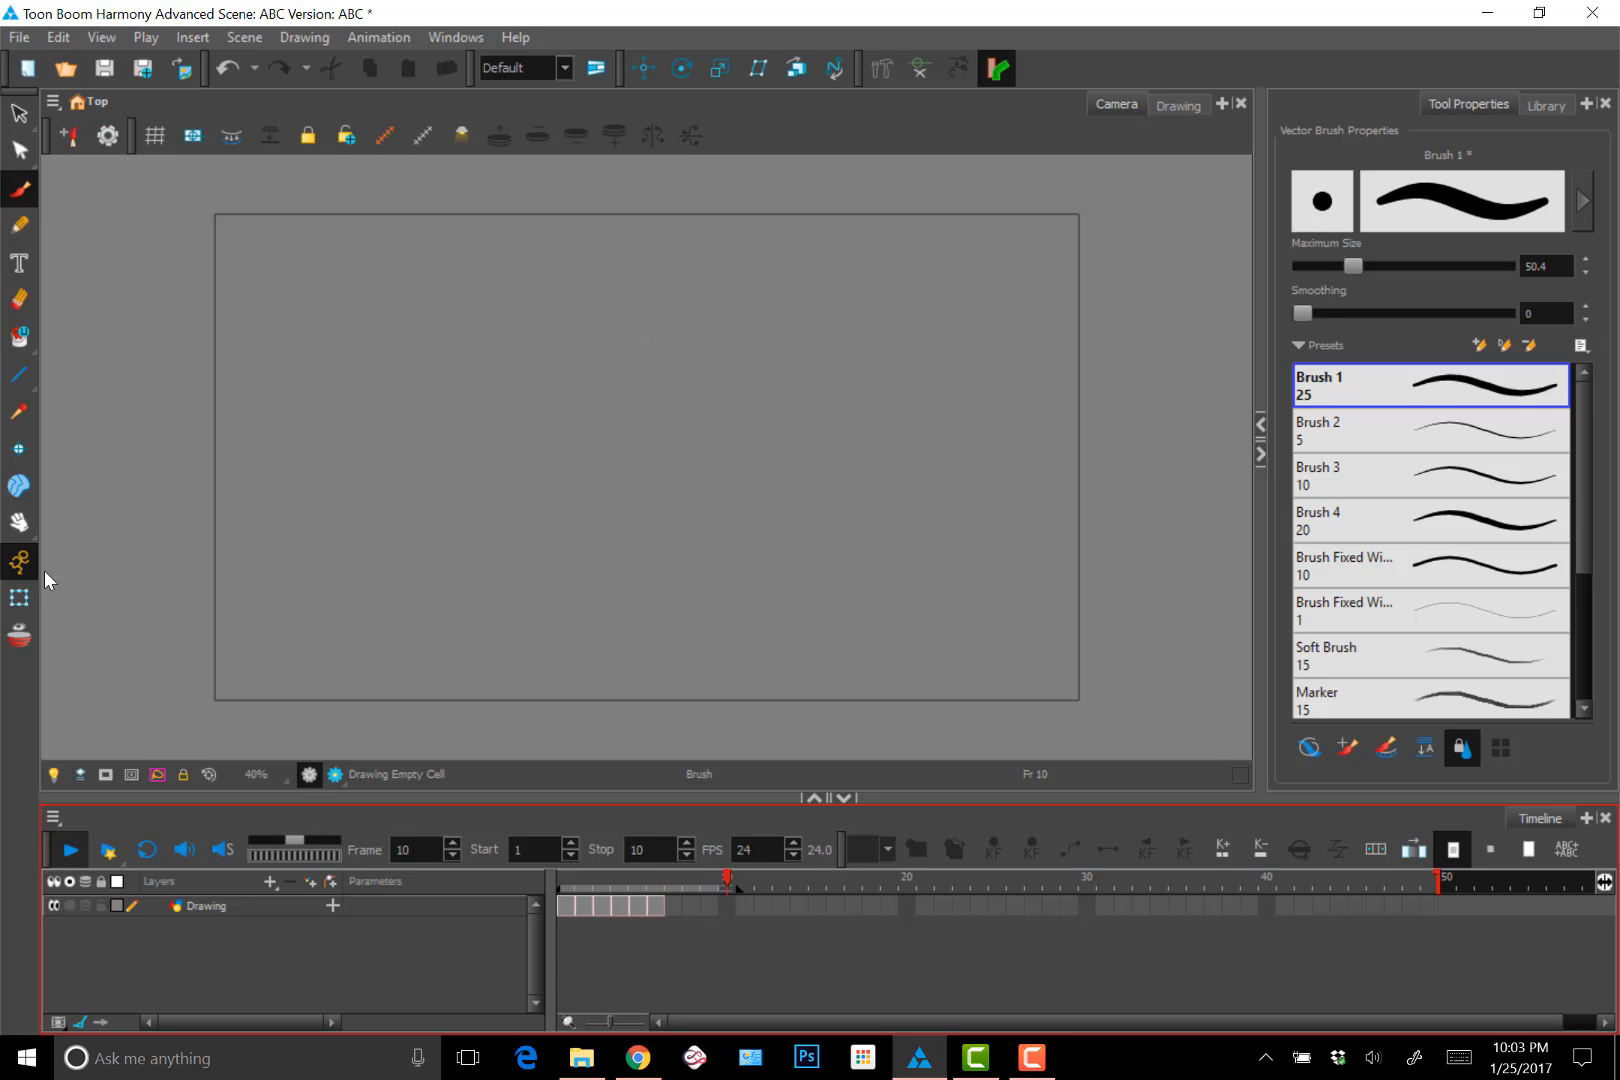
pyautogui.click(564, 878)
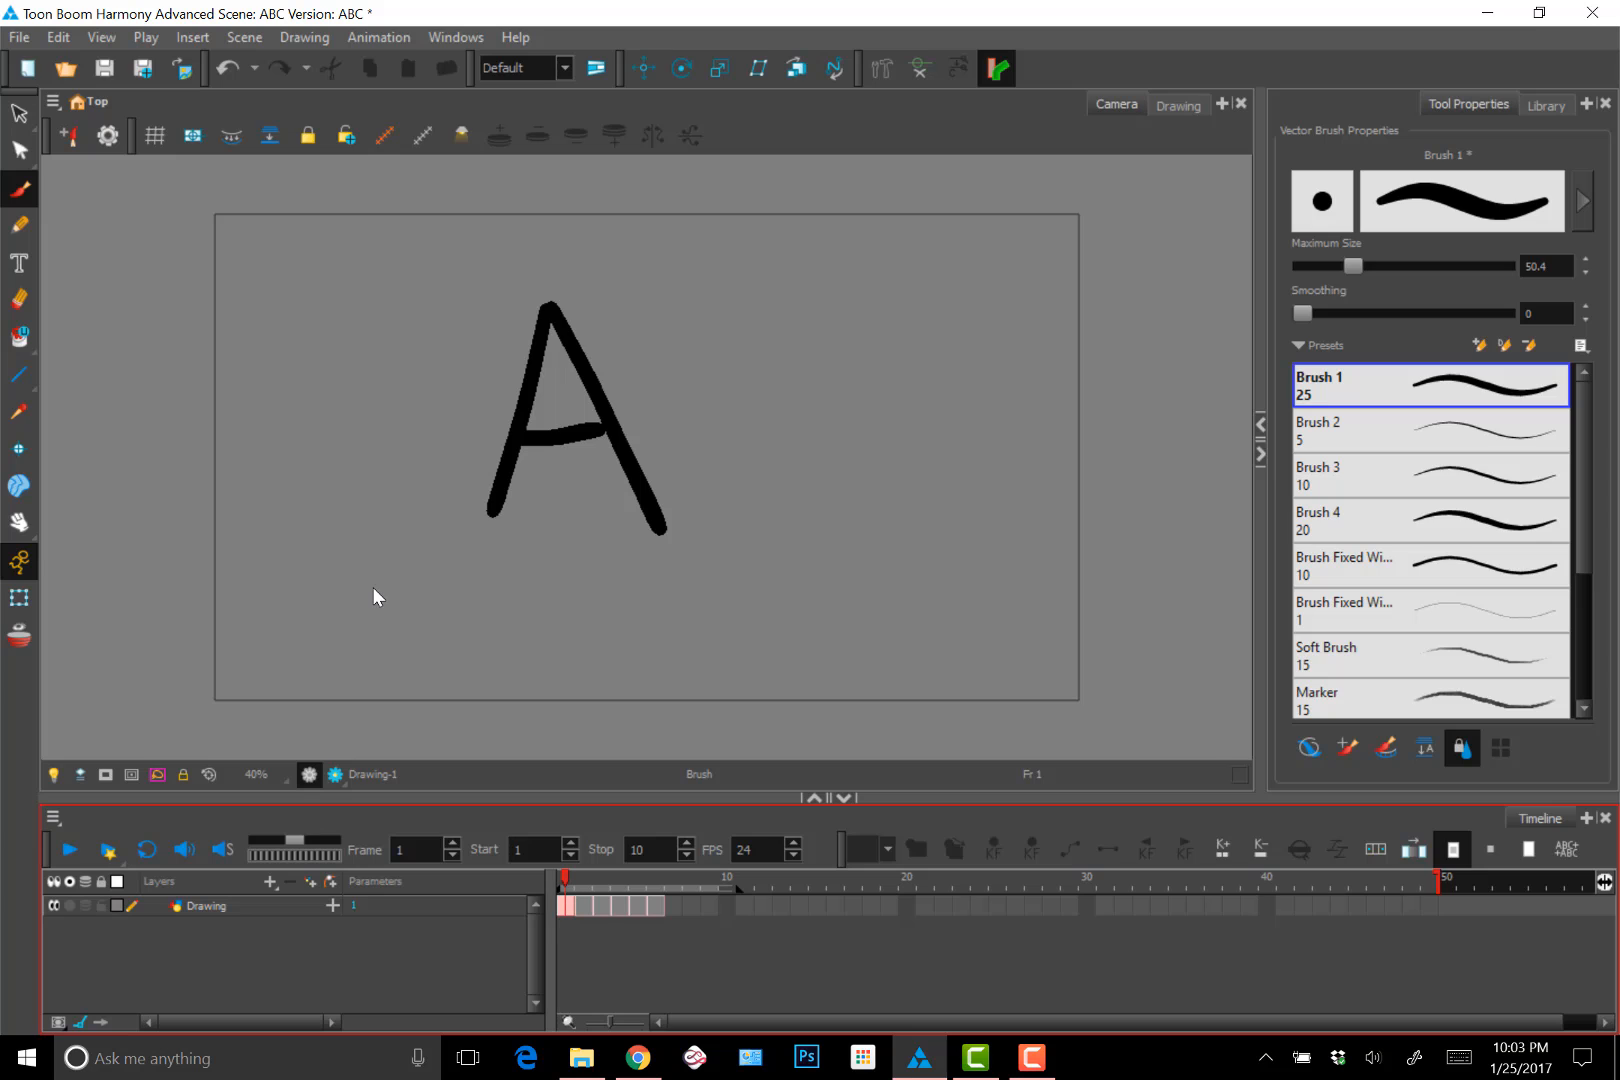
pyautogui.press('Return')
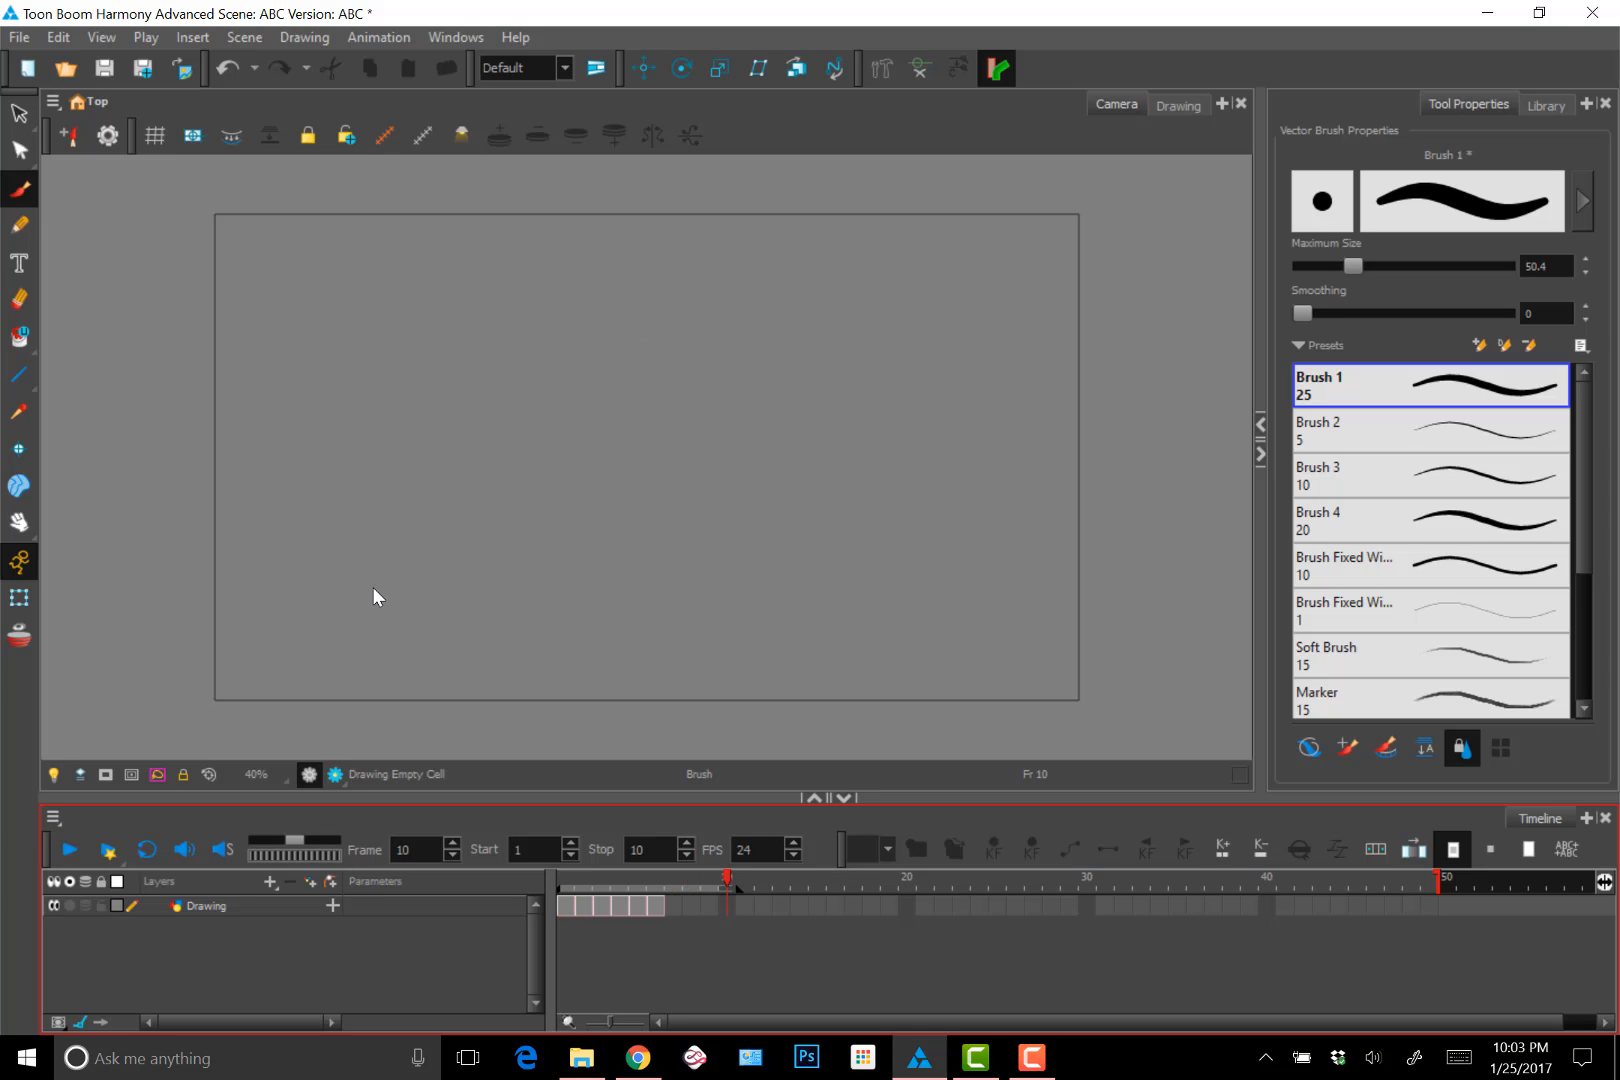
pyautogui.press('Return')
pyautogui.press('Return')
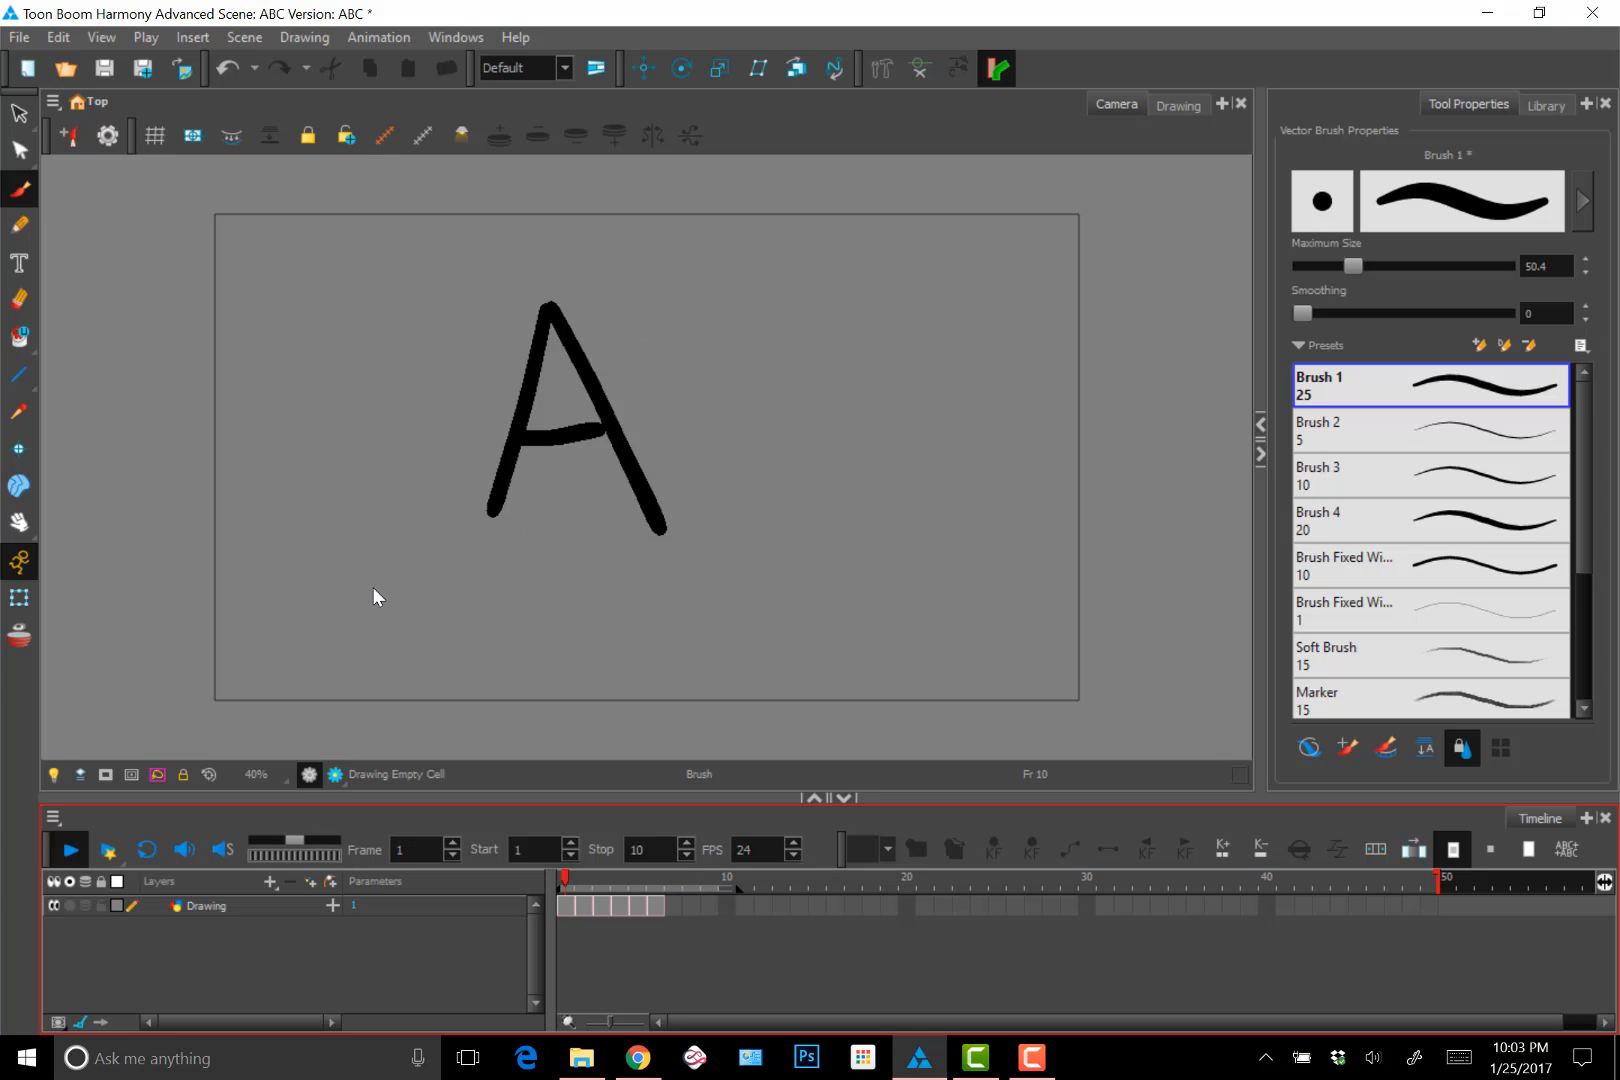
pyautogui.press('Return')
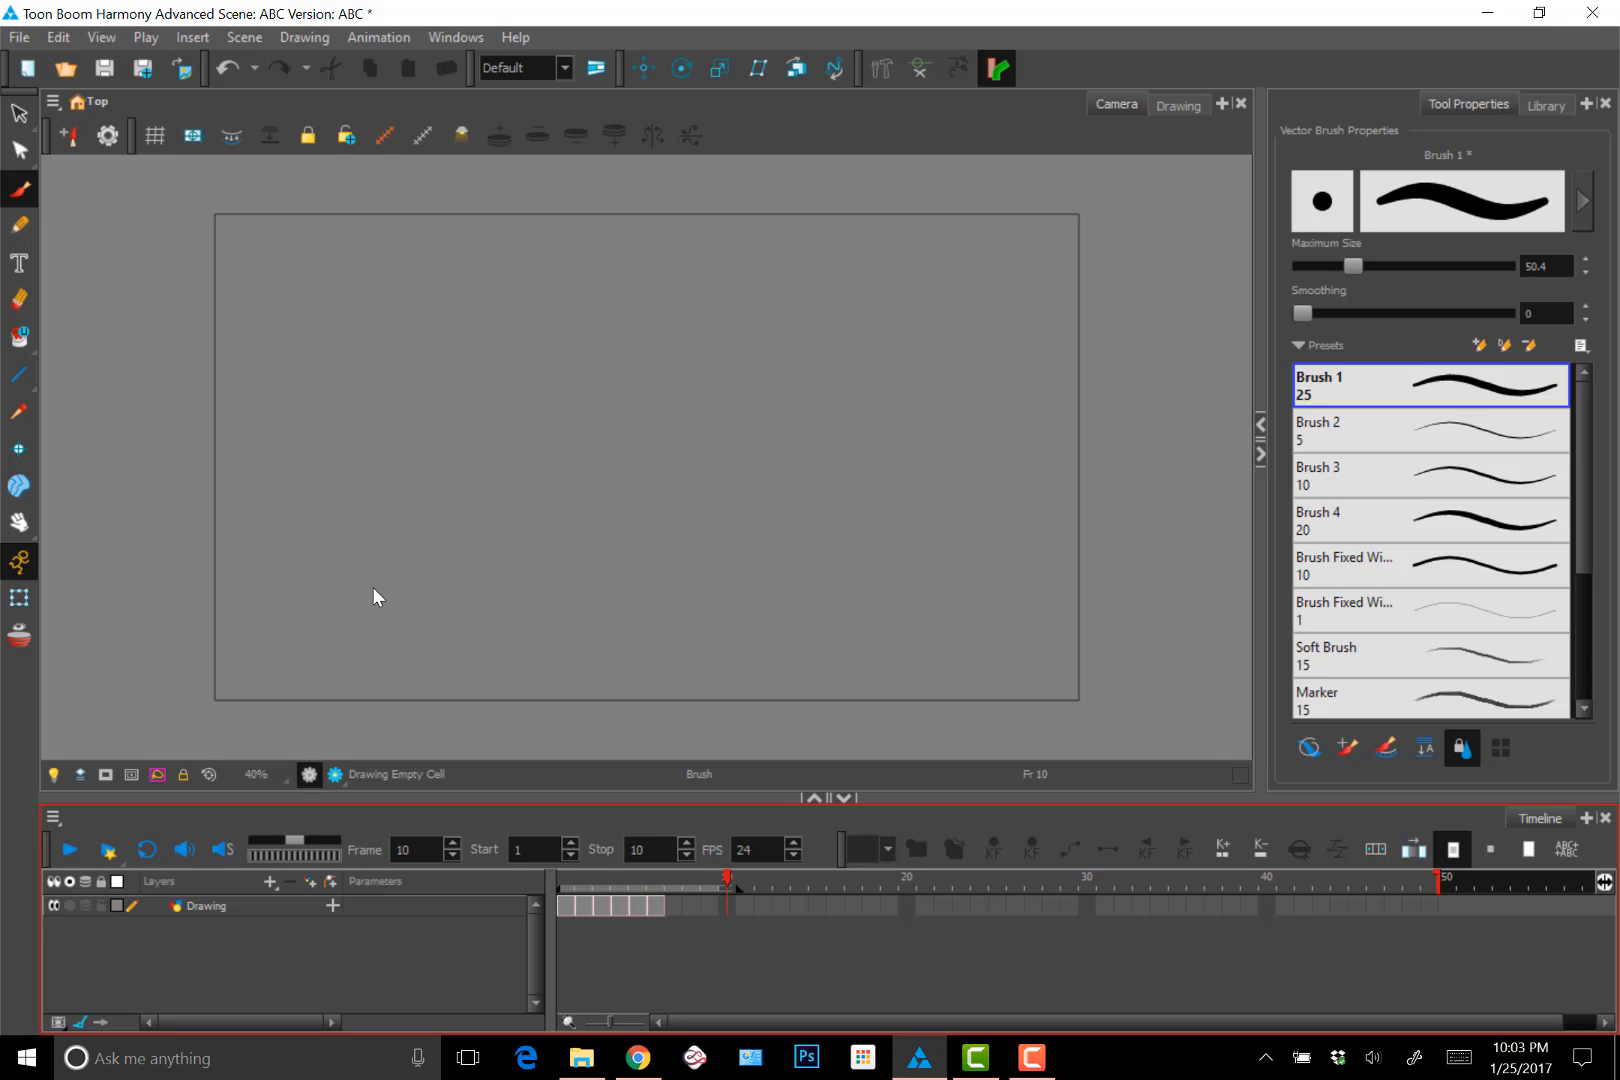
# Turn on looping to play the frame range continuously, and switch looping off again
pyautogui.click(143, 850)
pyautogui.press('Return')
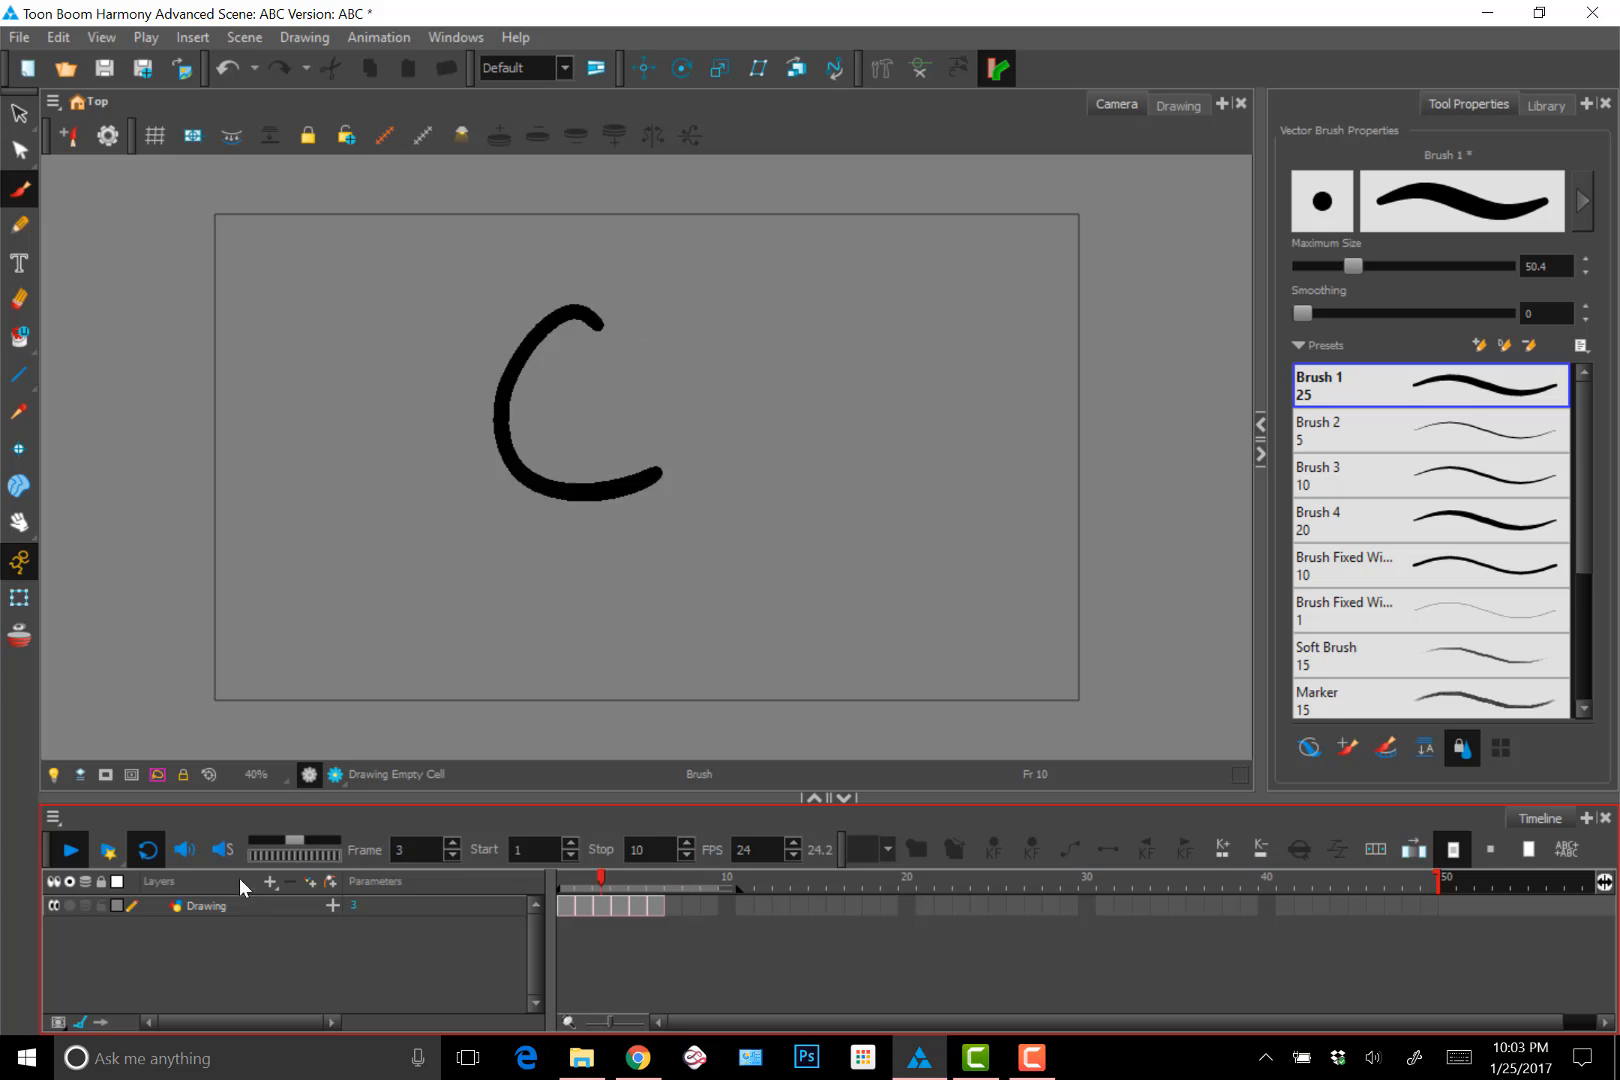
pyautogui.click(146, 858)
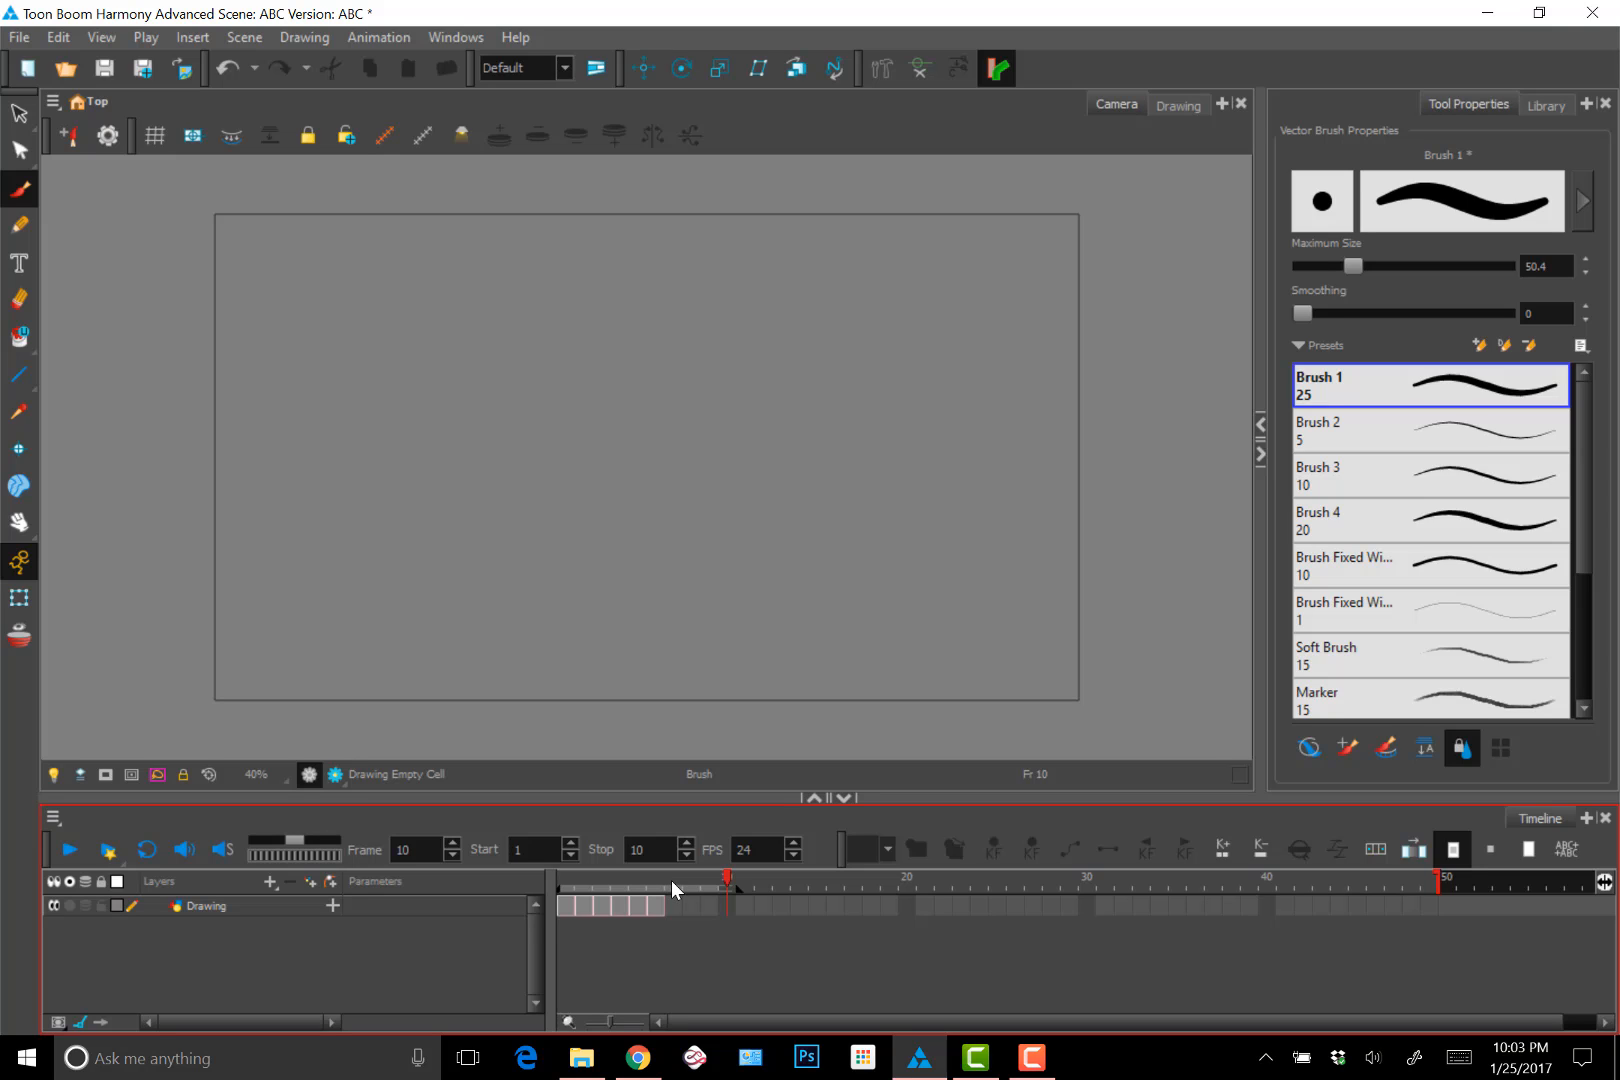
# Step backward frame by frame from frame 10 to frame 1, and forward to frame 6
pyautogui.press(',')
pyautogui.press(',')
pyautogui.press(',')
pyautogui.press(',')
pyautogui.press(',')
pyautogui.press(',')
pyautogui.press(',')
pyautogui.press(',')
pyautogui.press(',')
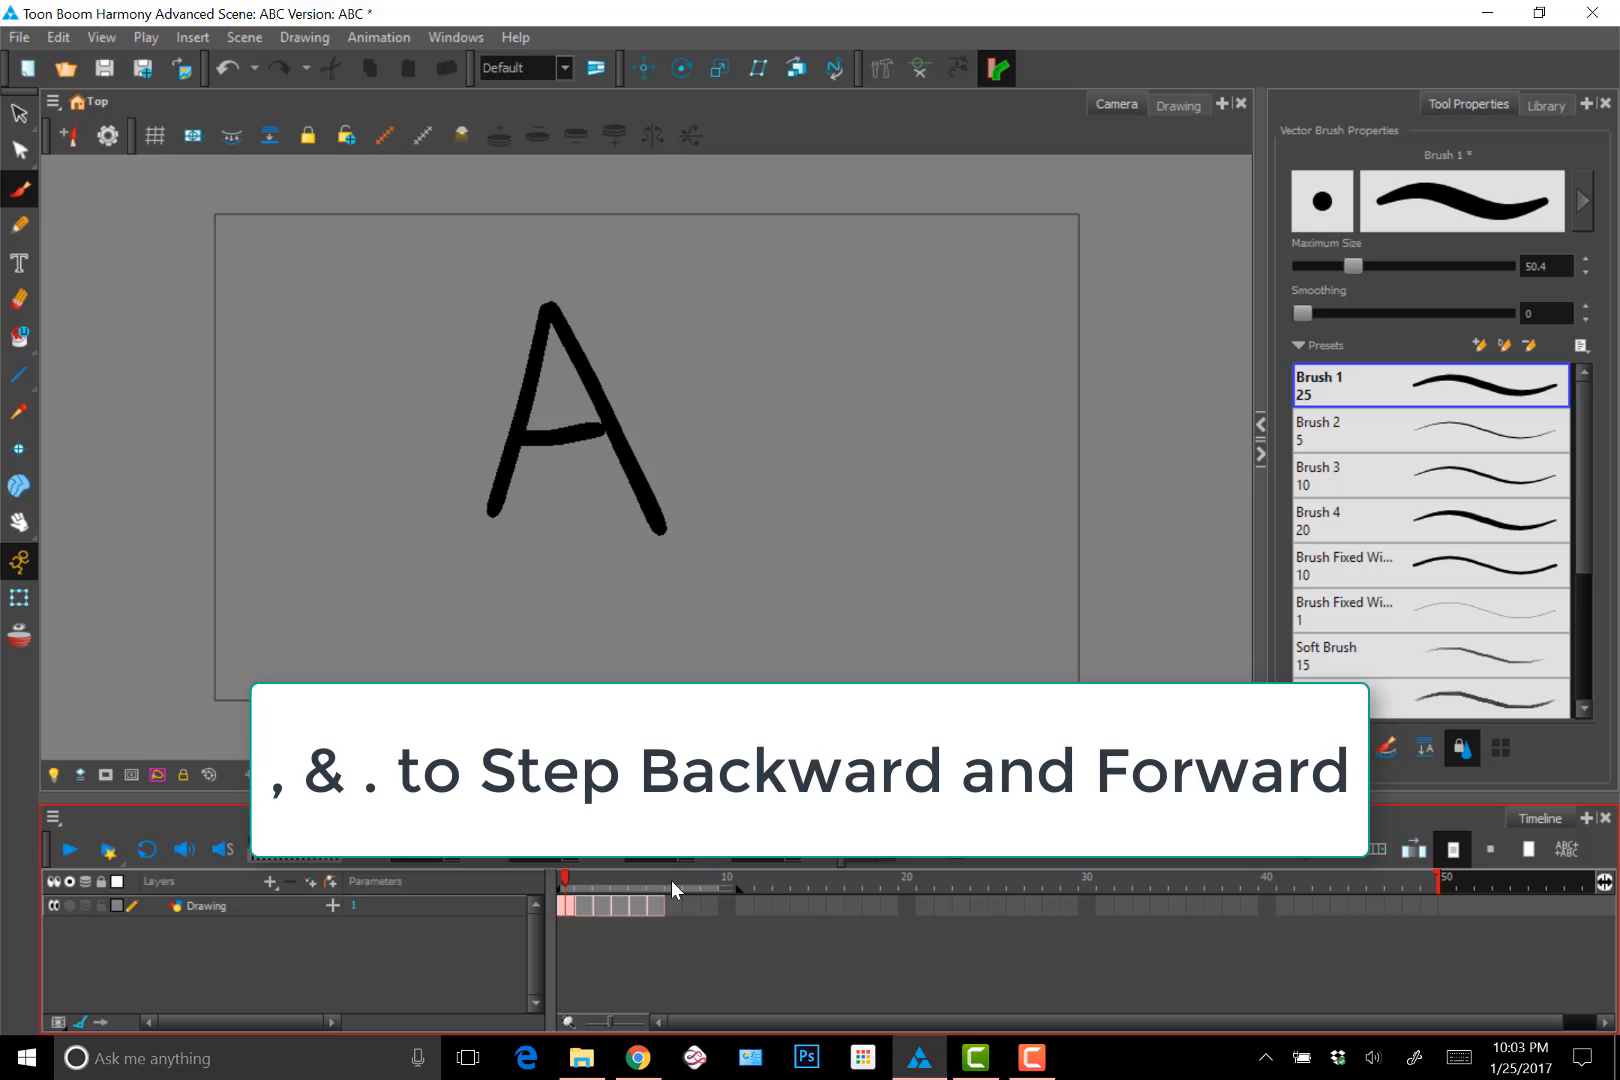
pyautogui.press('.')
pyautogui.press('.')
pyautogui.press('.')
pyautogui.press('.')
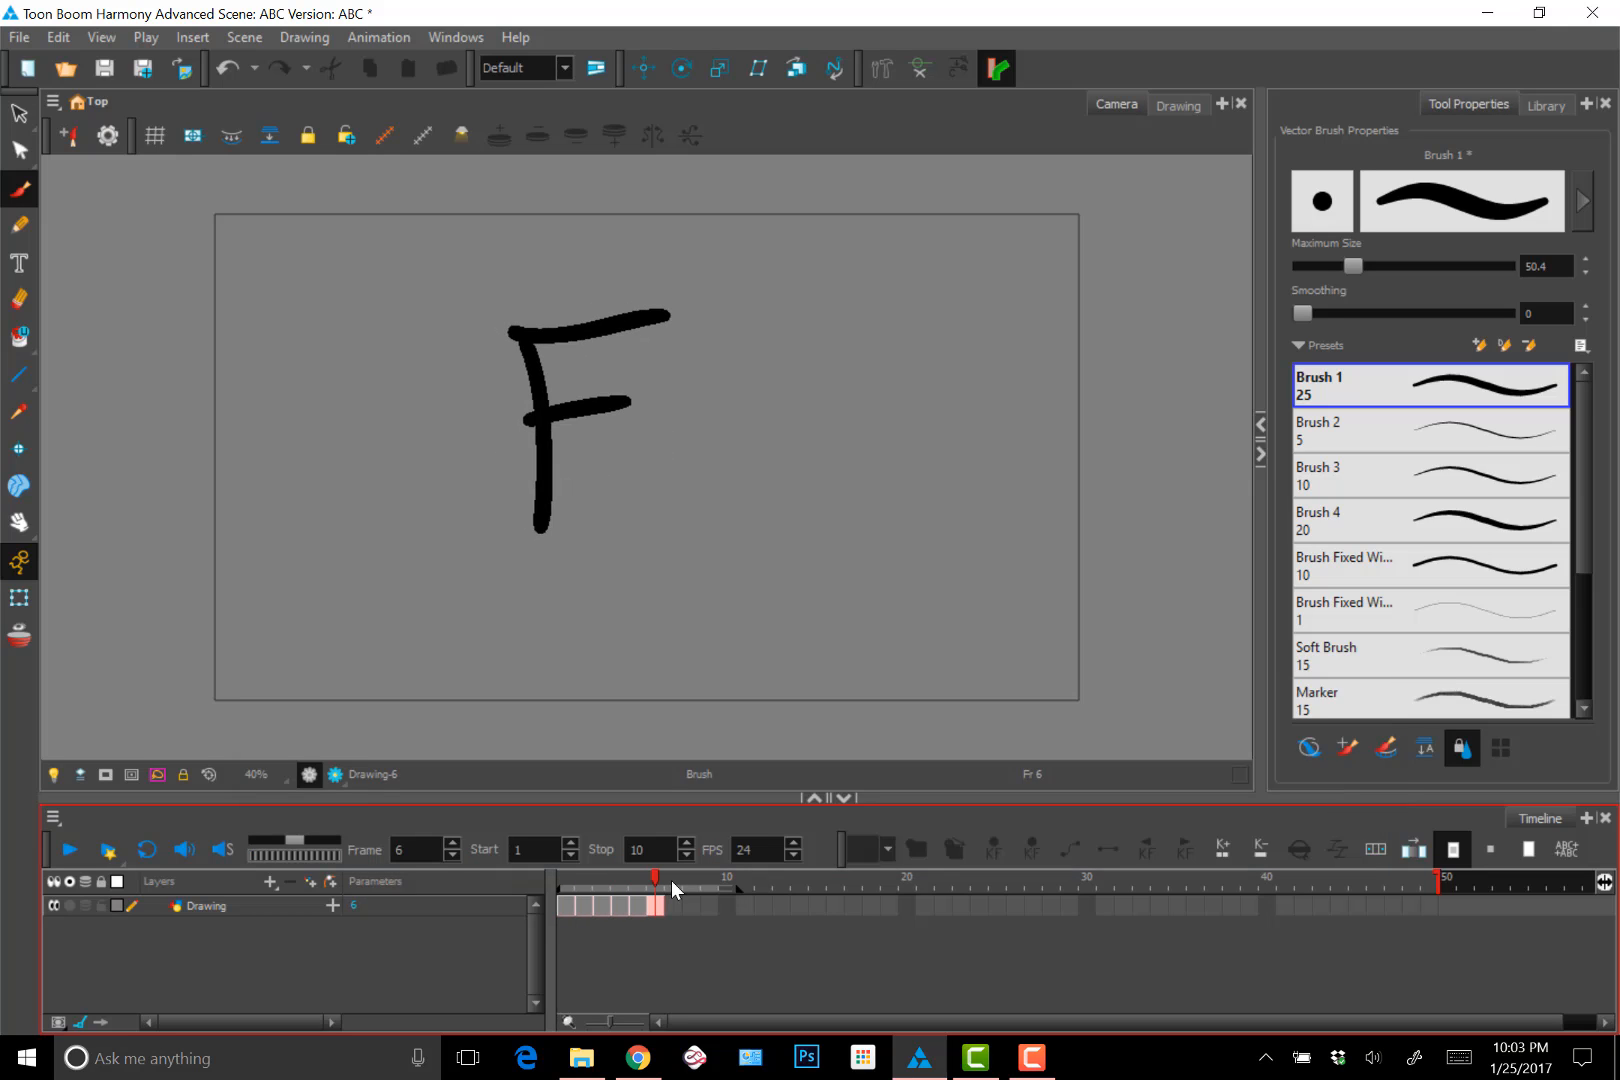
# Step frame by frame back to frame 1 and forward to frame 7, and jump between the start and stop frames
pyautogui.press(',')
pyautogui.press(',')
pyautogui.press(',')
pyautogui.press(',')
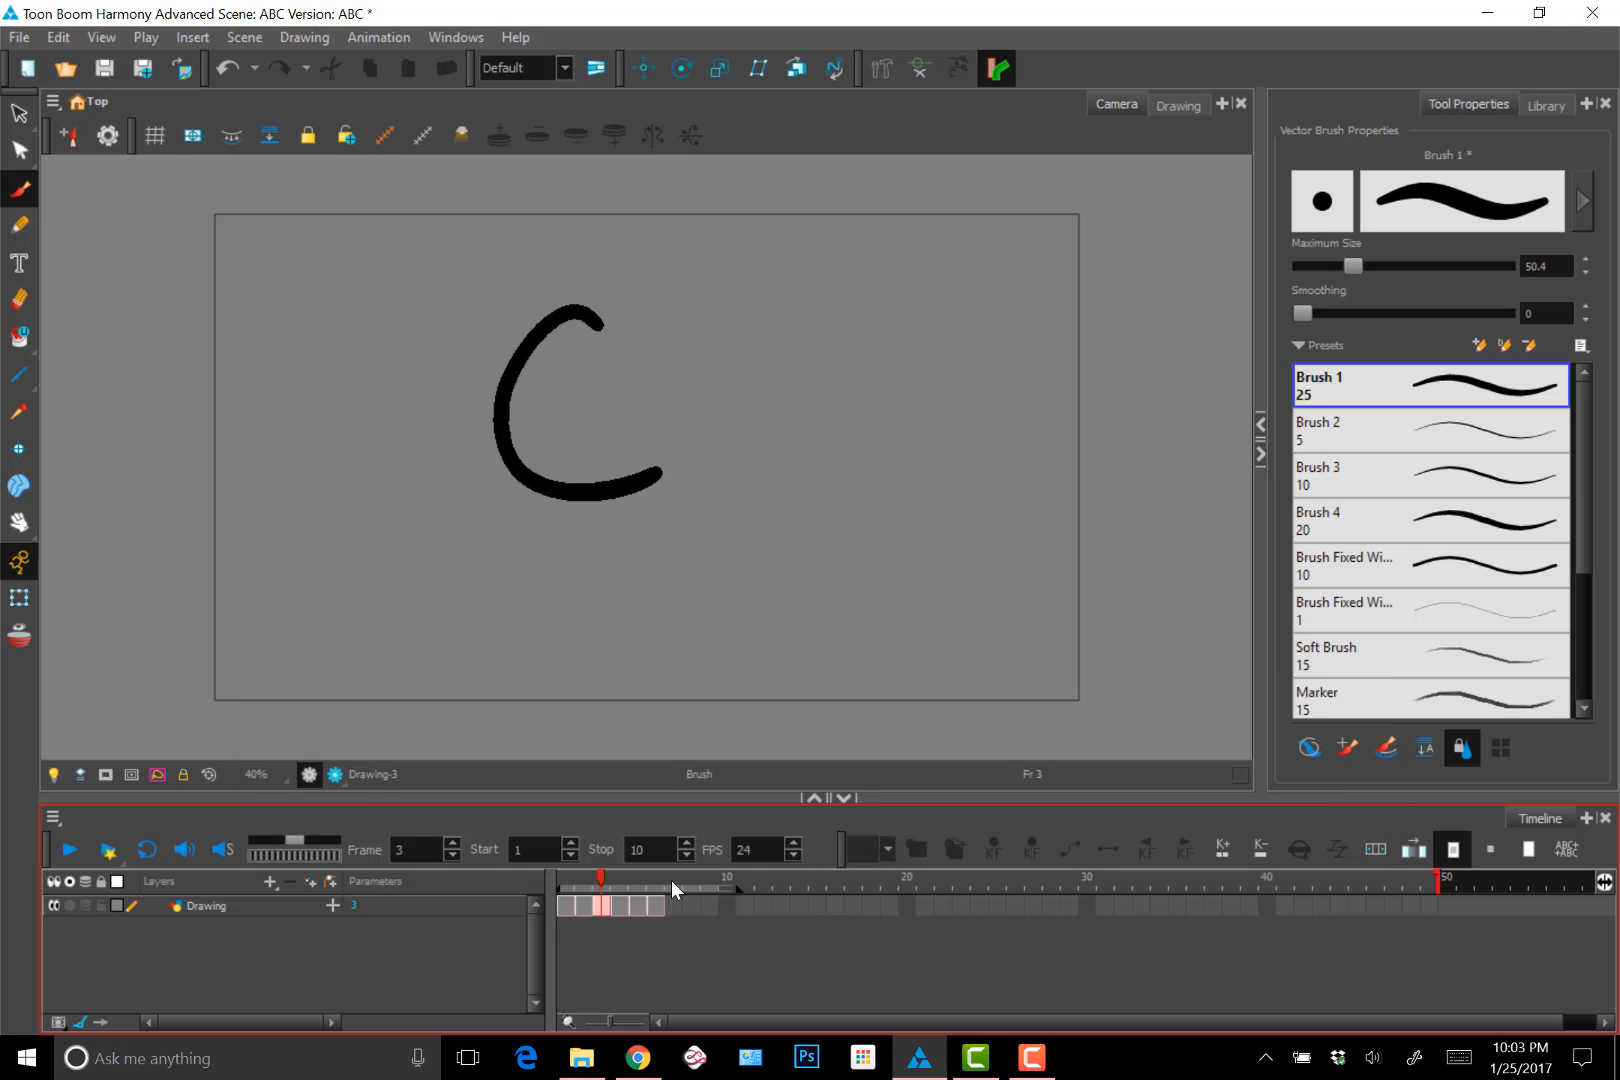
pyautogui.press(',')
pyautogui.press('.')
pyautogui.press('.')
pyautogui.press('.')
pyautogui.press('.')
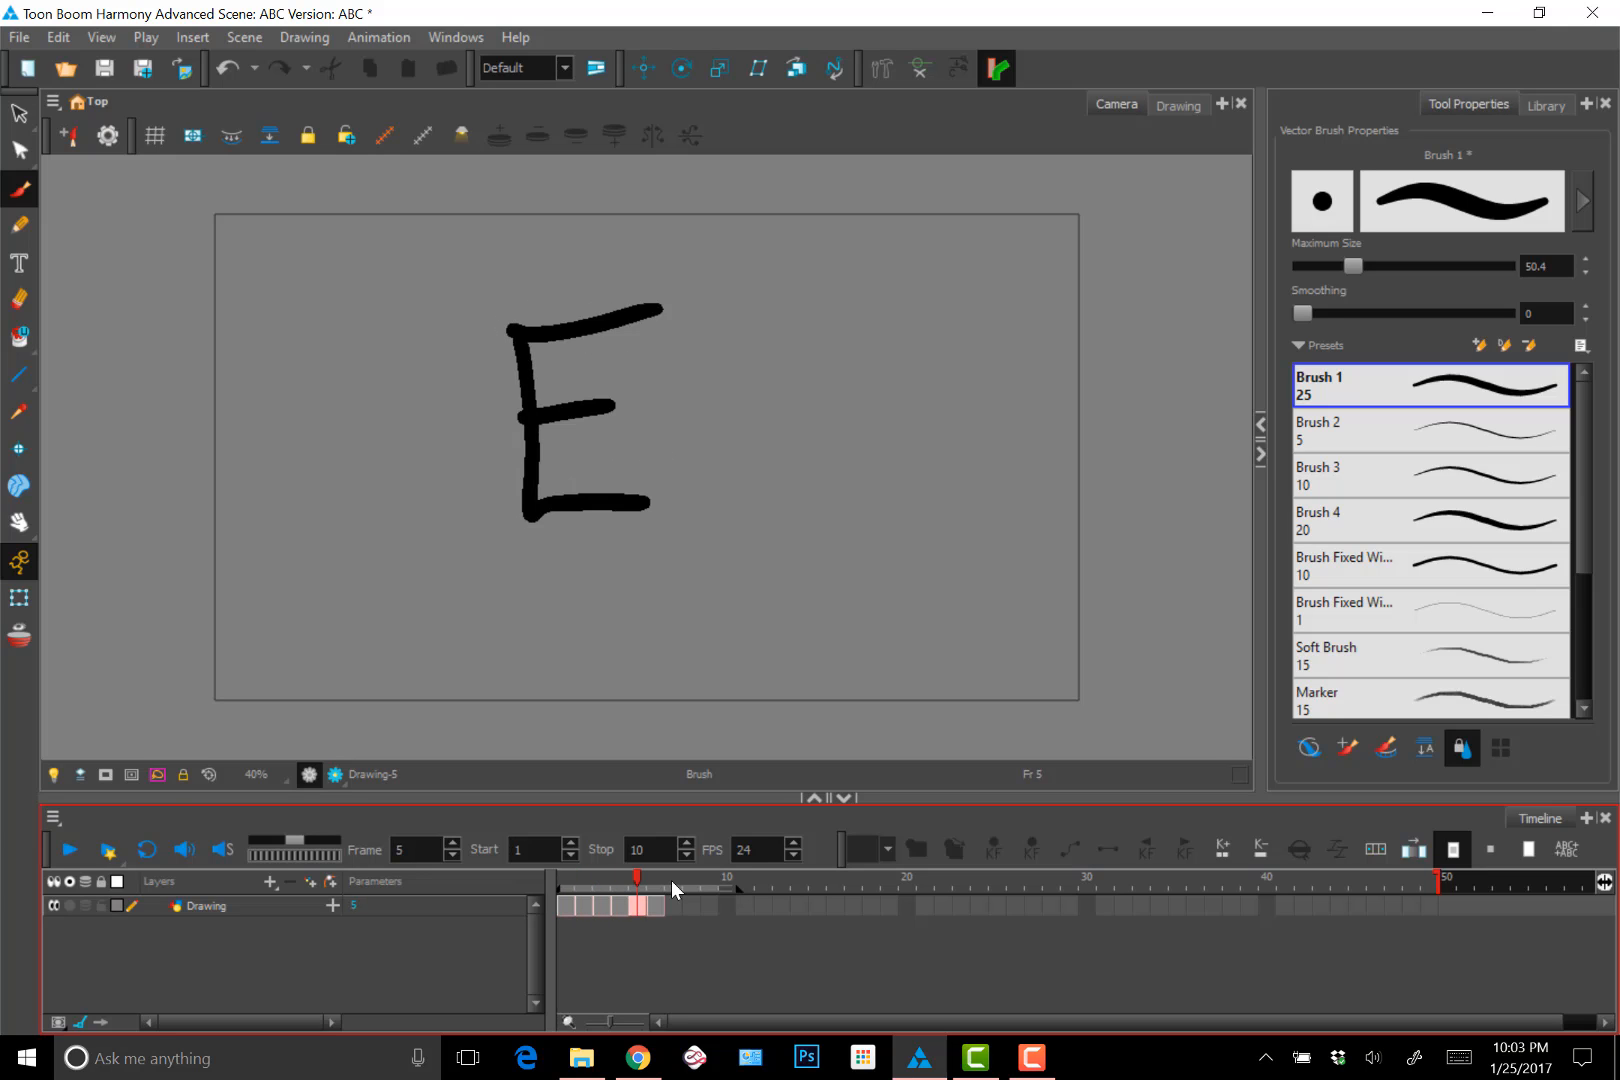
pyautogui.press('.')
pyautogui.press('.')
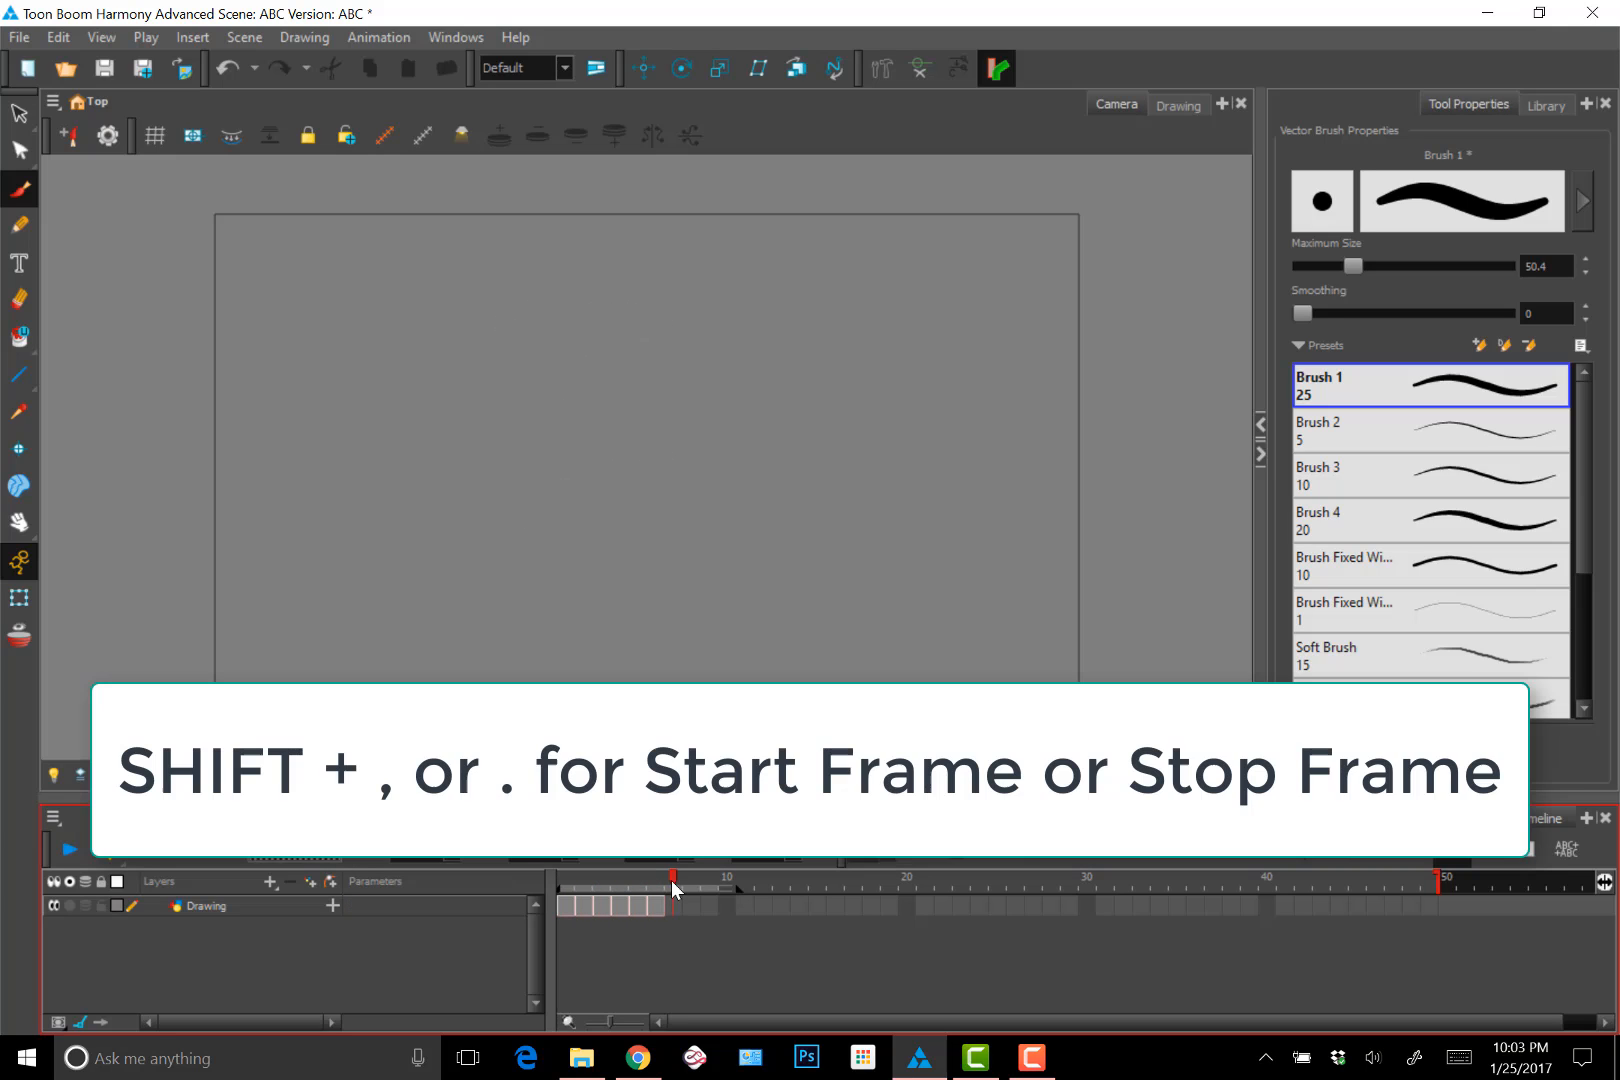
pyautogui.hotkey('shift', ',')
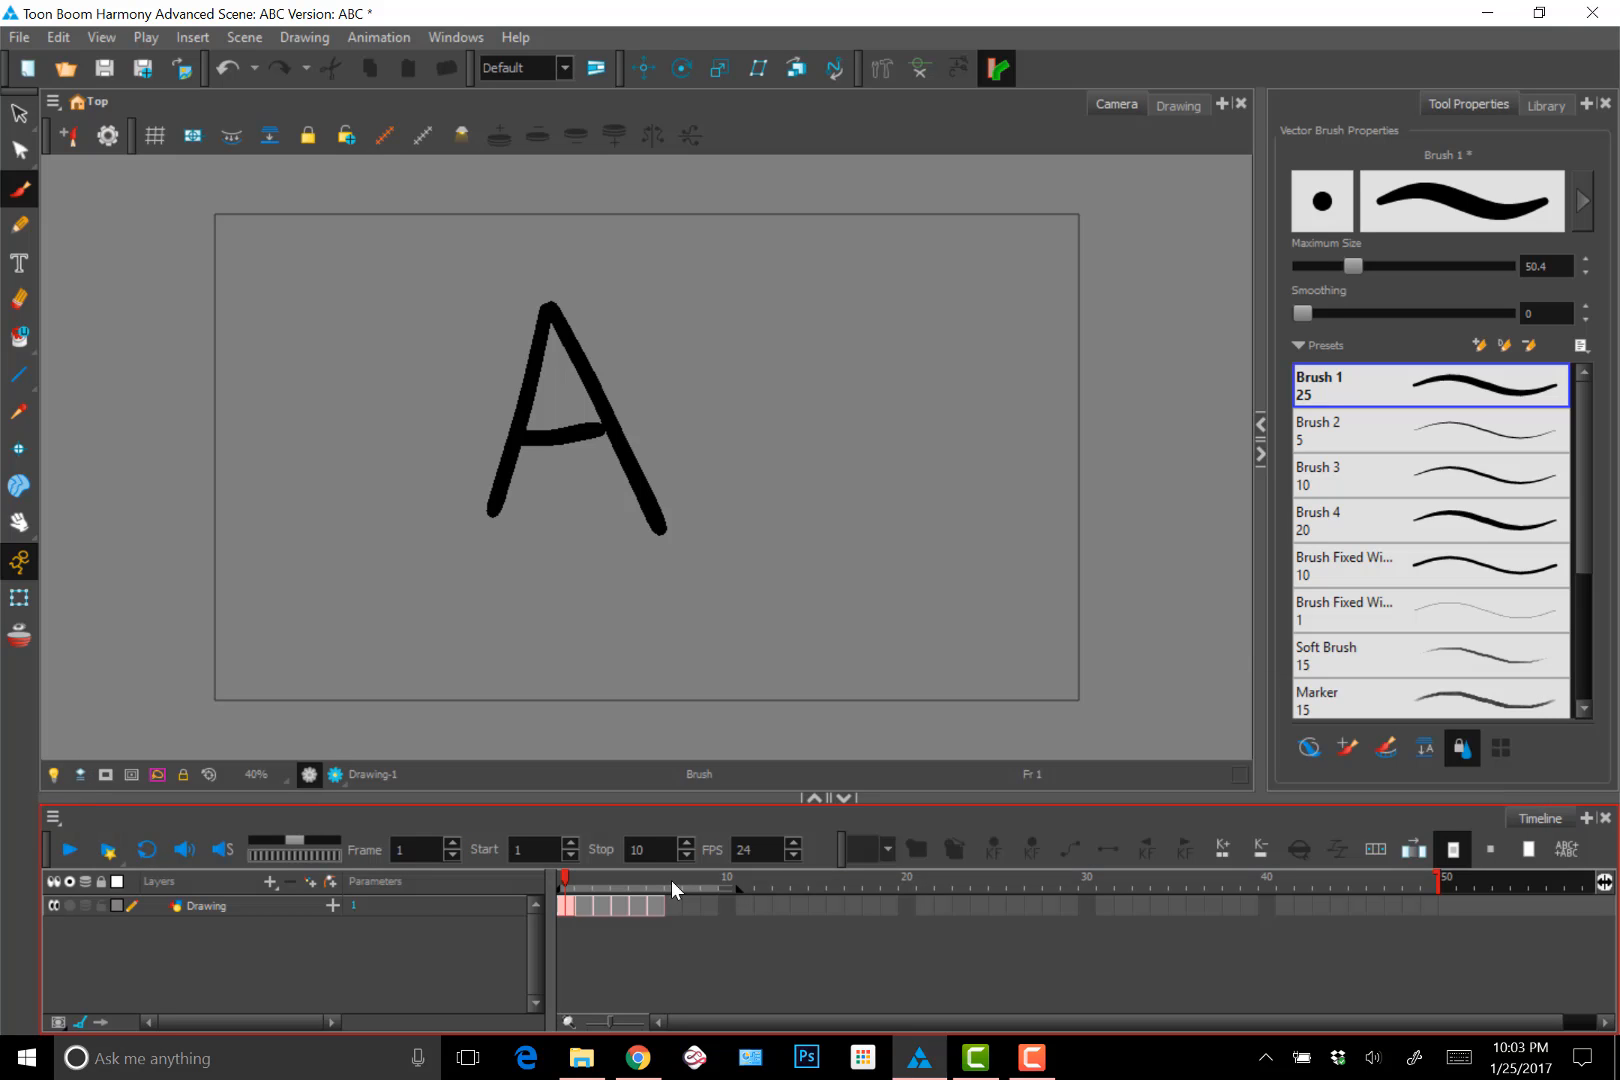
pyautogui.hotkey('shift', '.')
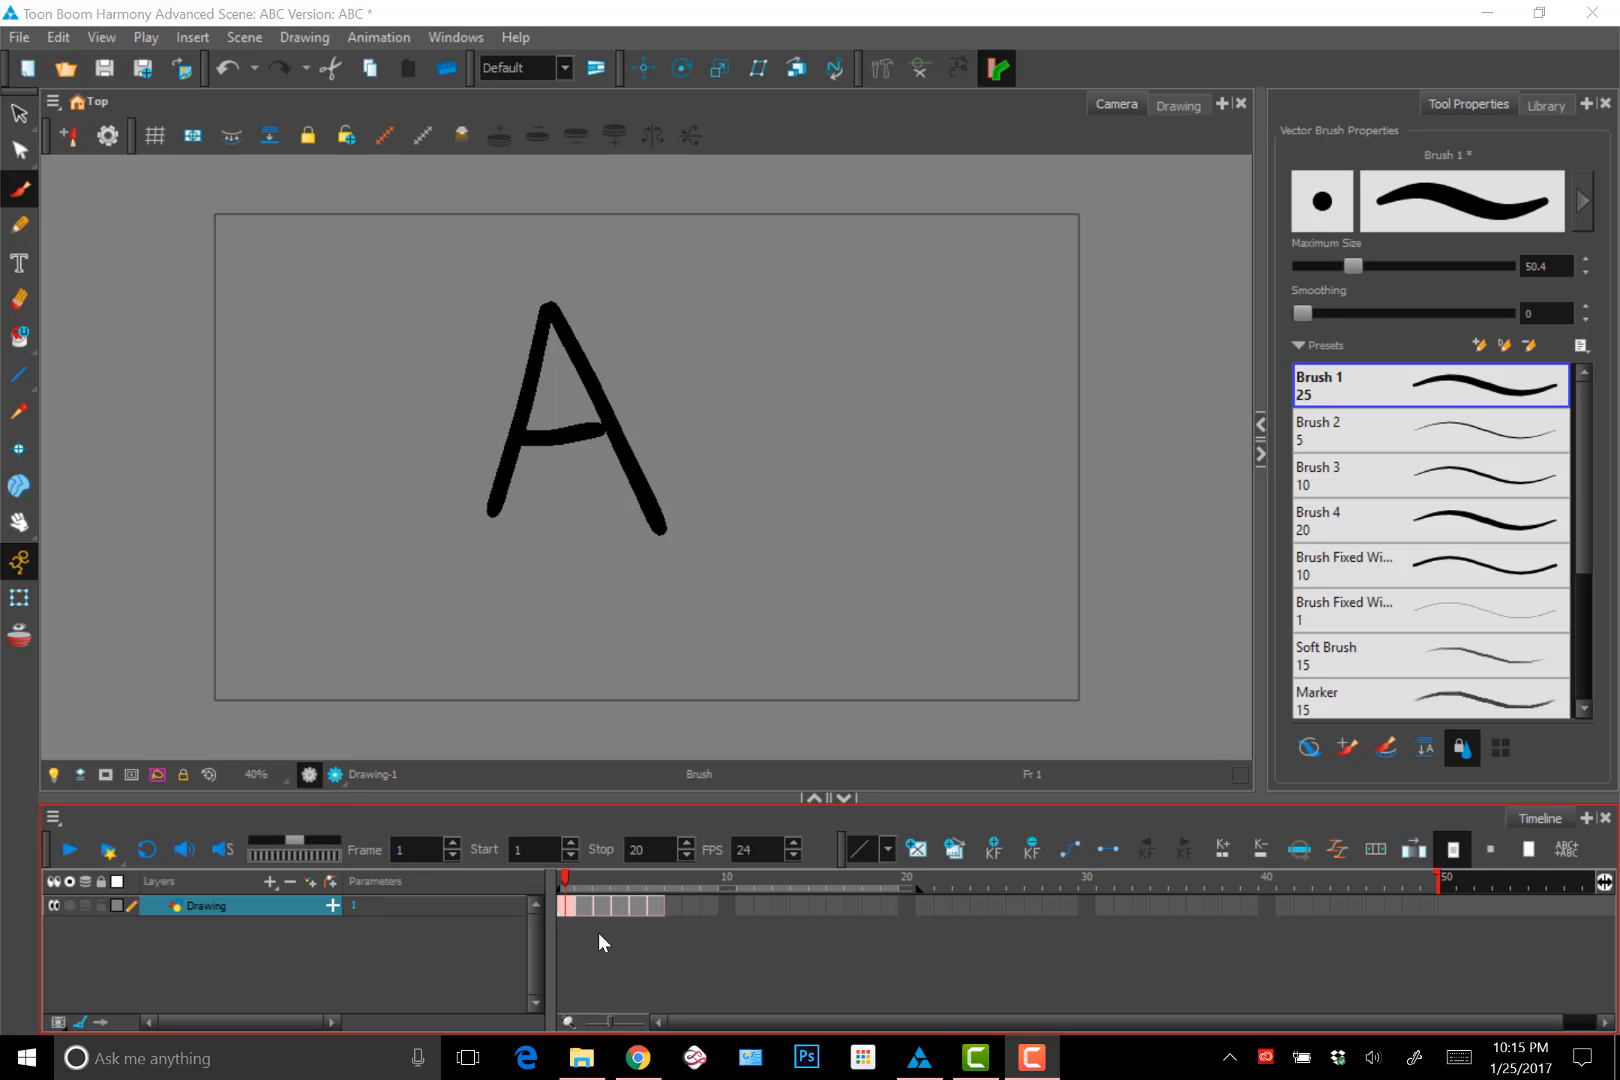
# Increase the exposure of drawing A, and of drawing B, to two frames each
pyautogui.moveTo(583, 906)
pyautogui.mouseDown()
pyautogui.moveTo(652, 910)
pyautogui.moveTo(580, 911)
pyautogui.moveTo(377, 608)
pyautogui.moveTo(582, 913)
pyautogui.moveTo(606, 913)
pyautogui.mouseUp()
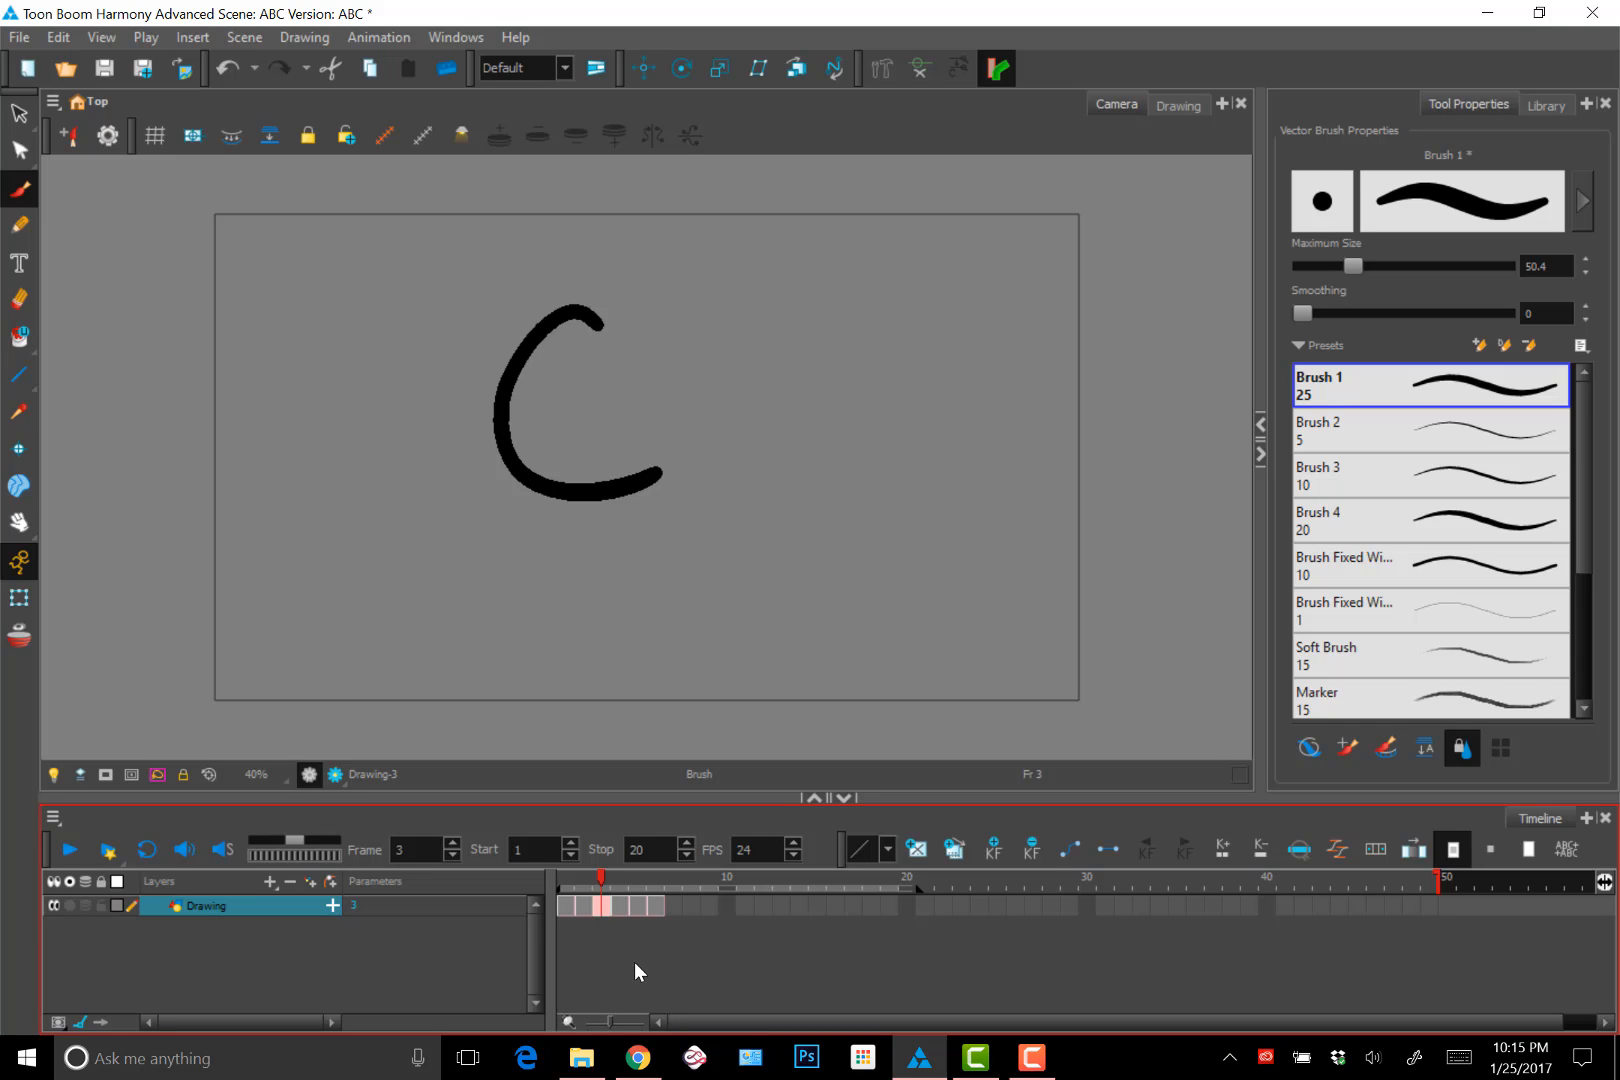
pyautogui.click(566, 905)
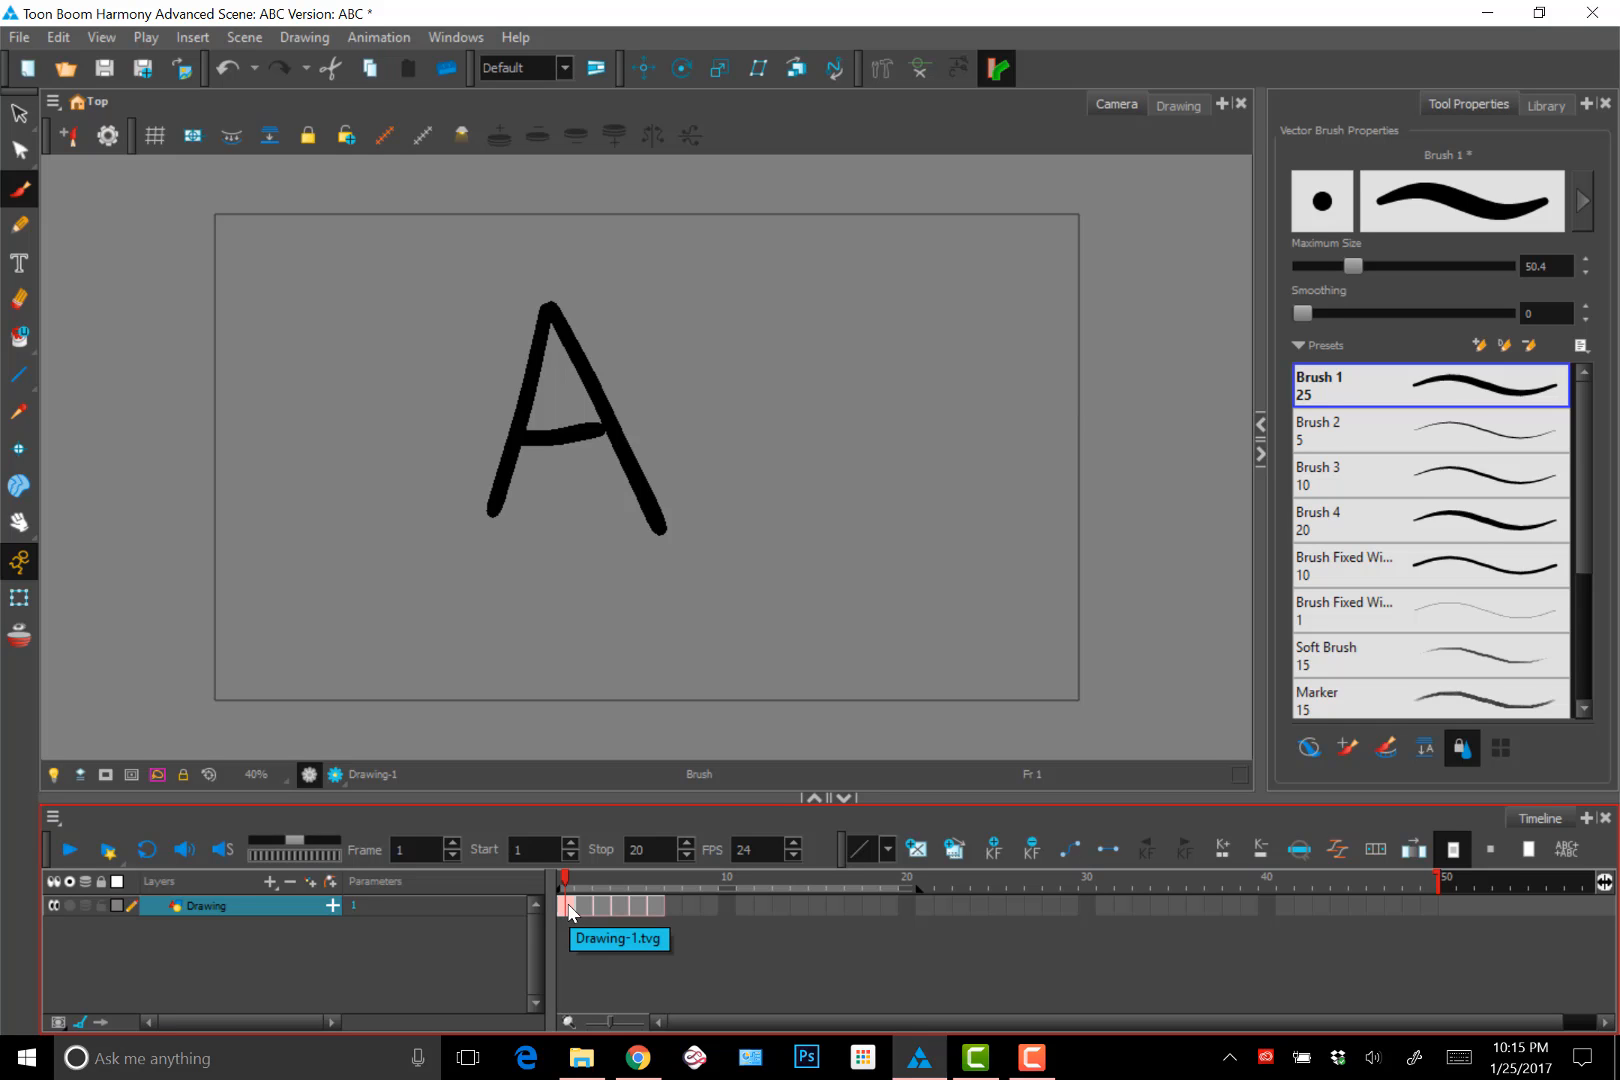
pyautogui.press('+')
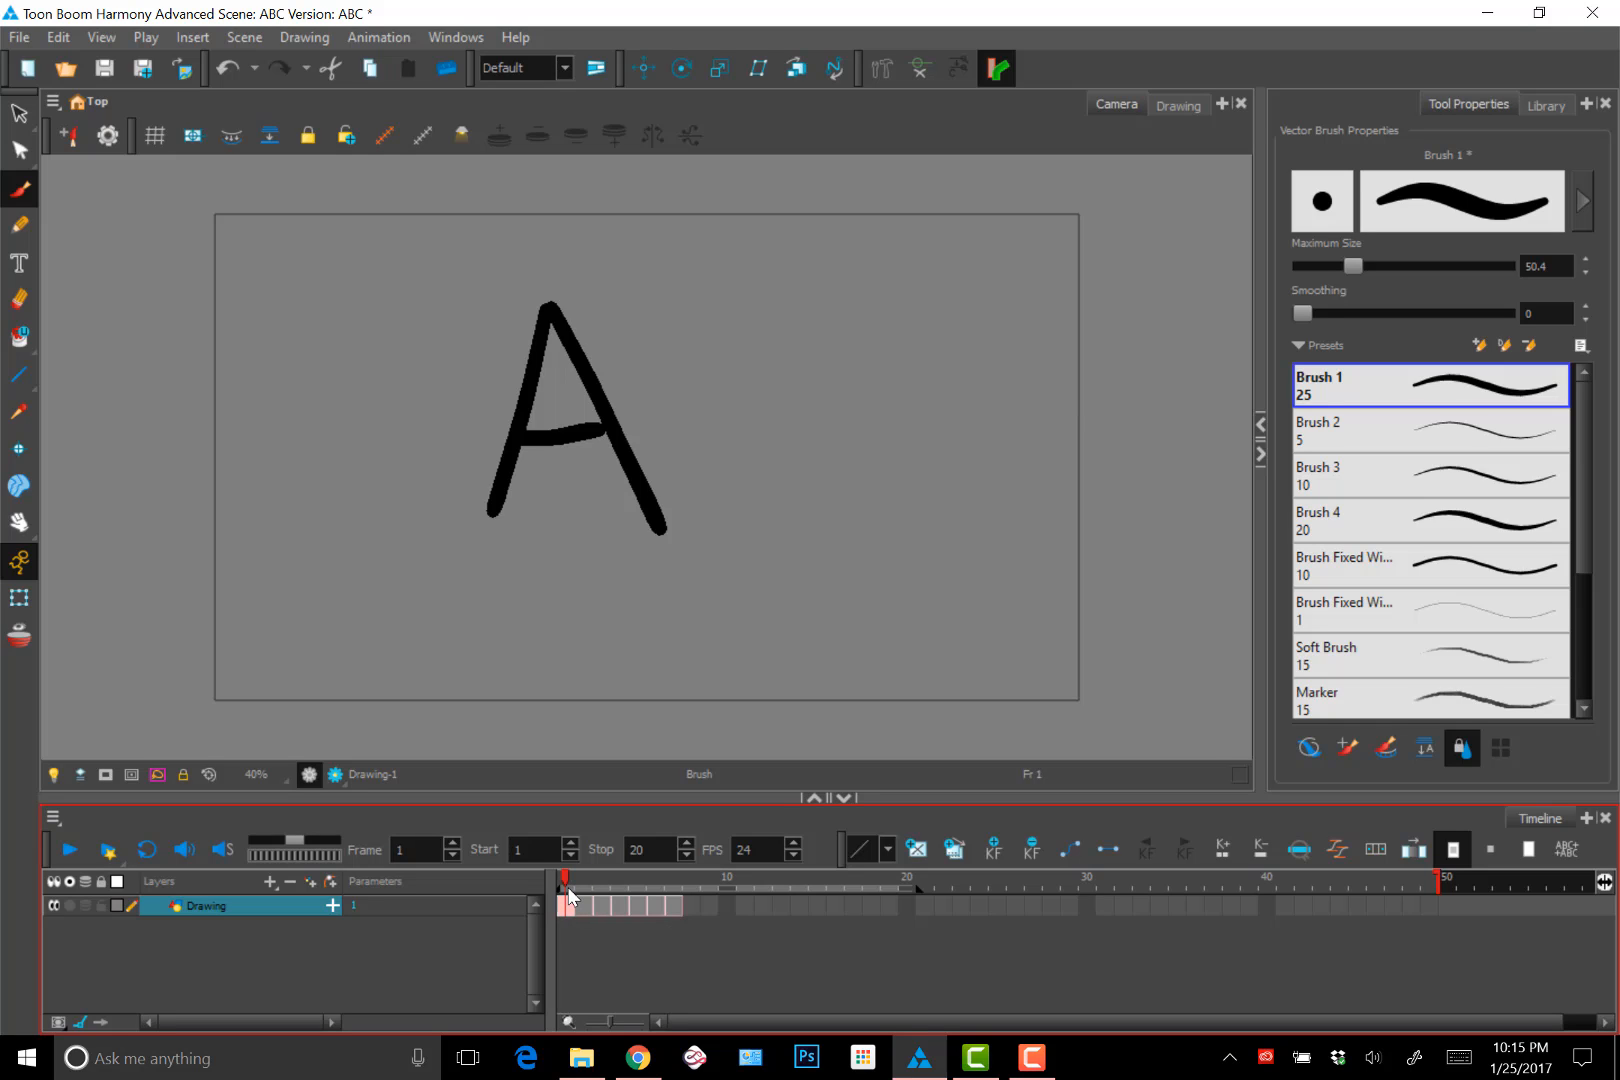
pyautogui.moveTo(568, 888); pyautogui.dragTo(583, 886)
pyautogui.click(600, 907)
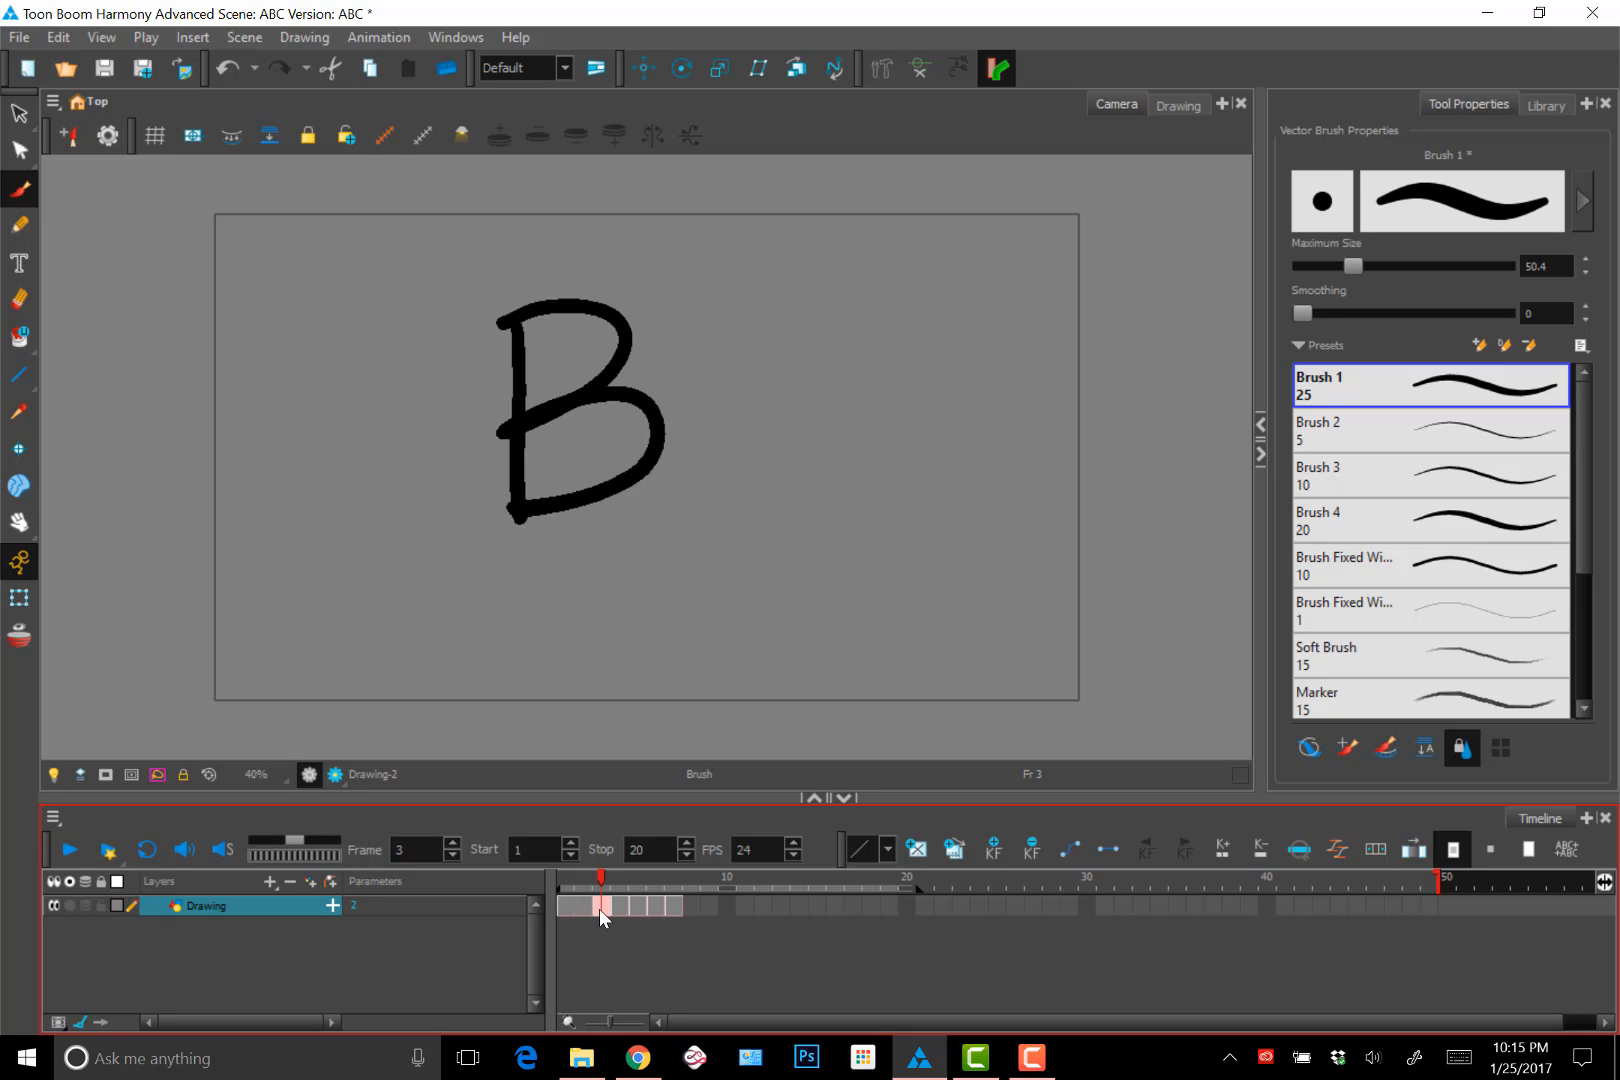
pyautogui.press('+')
# Inspect the cells at frames 5, 7, 8 and 9 of the Drawing layer
pyautogui.click(643, 907)
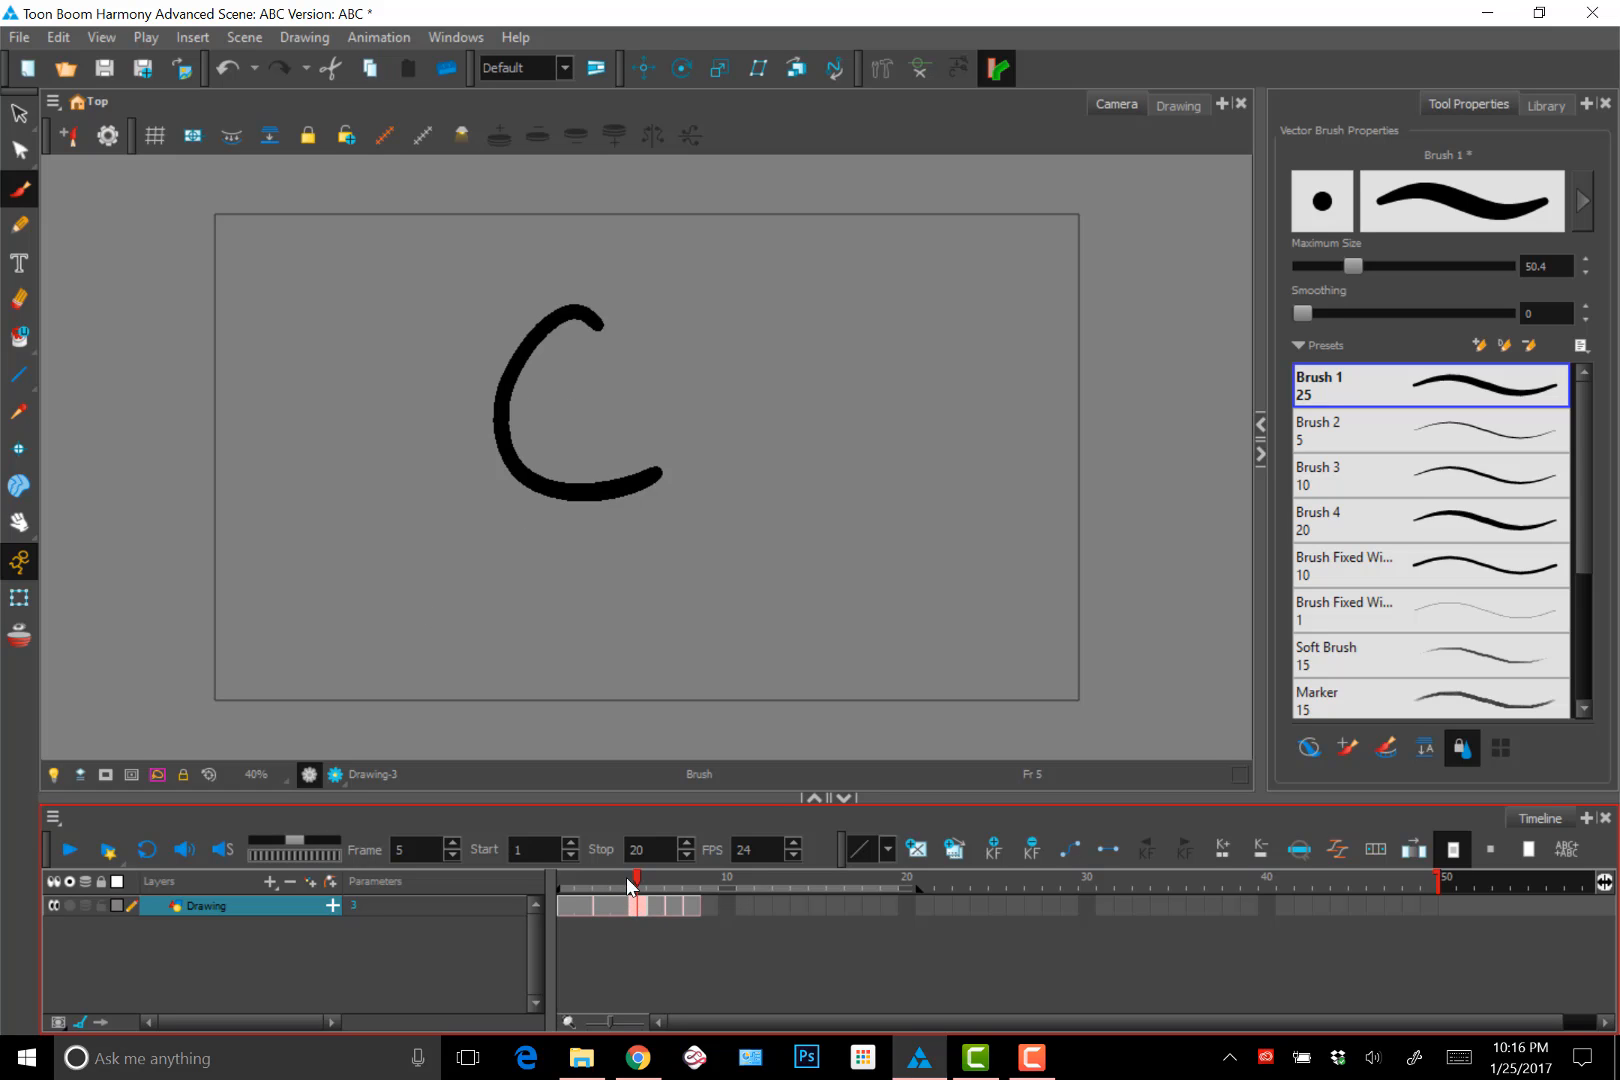
pyautogui.click(675, 907)
pyautogui.click(695, 907)
pyautogui.click(711, 907)
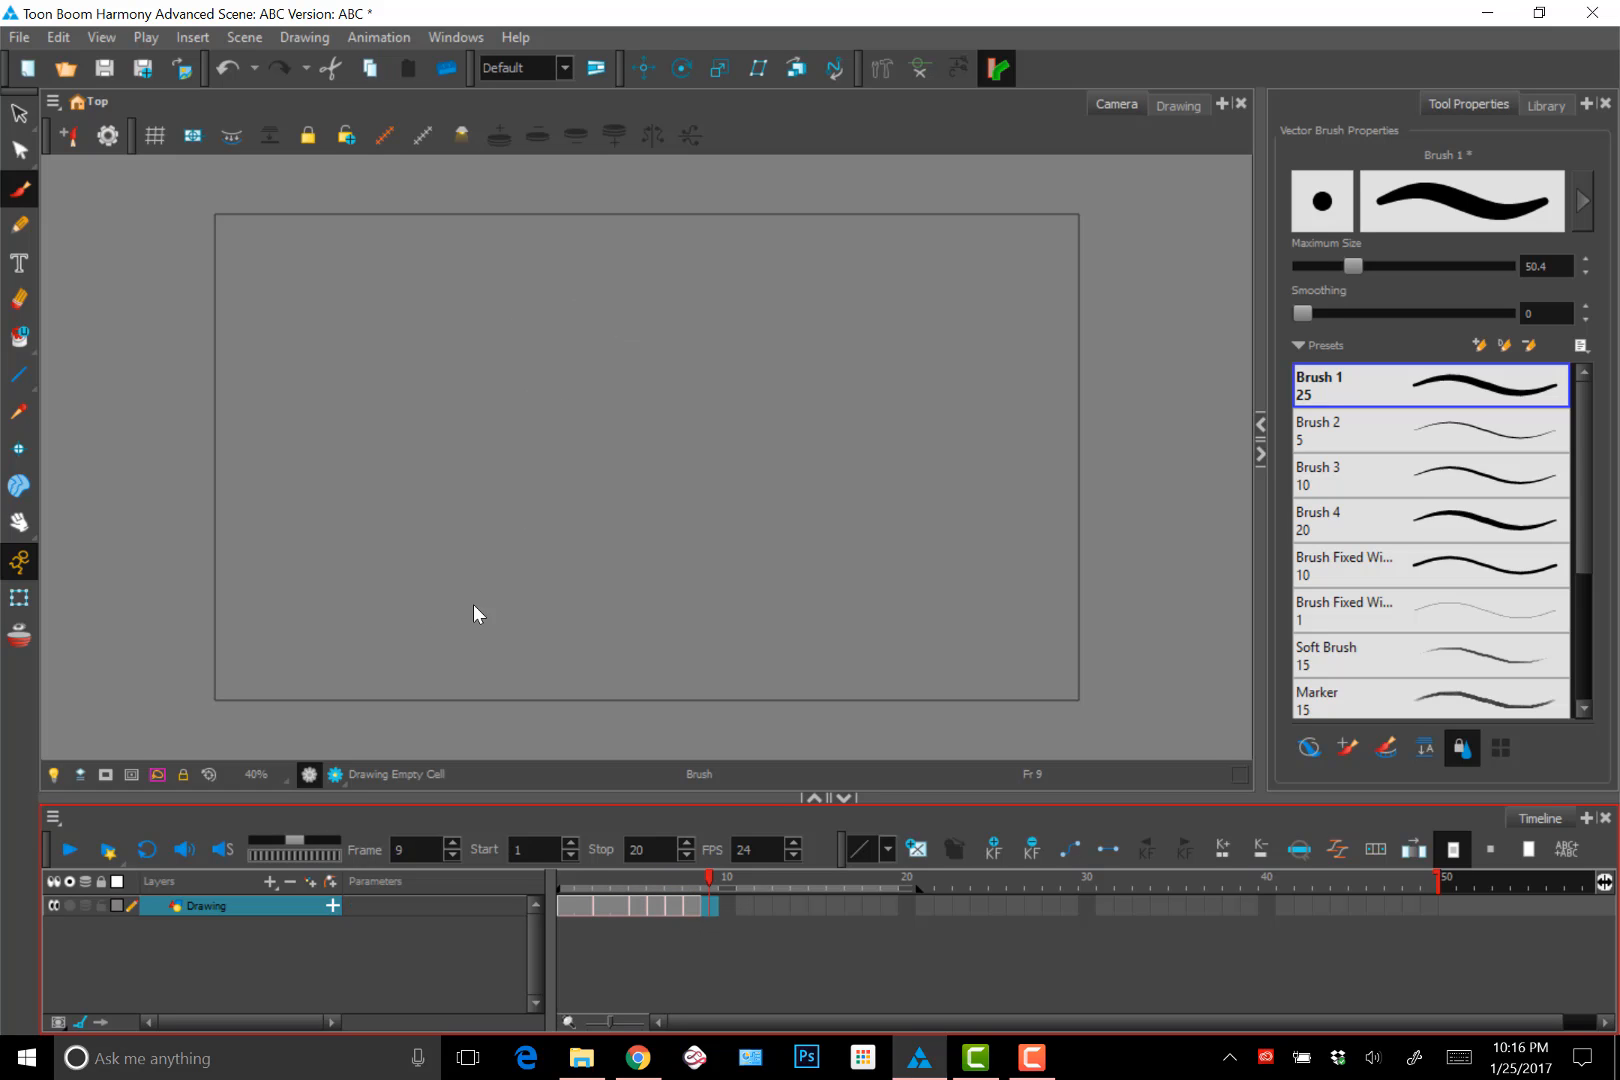
# Extend the exposure of drawing C at frame 5 to nine frames
pyautogui.click(640, 905)
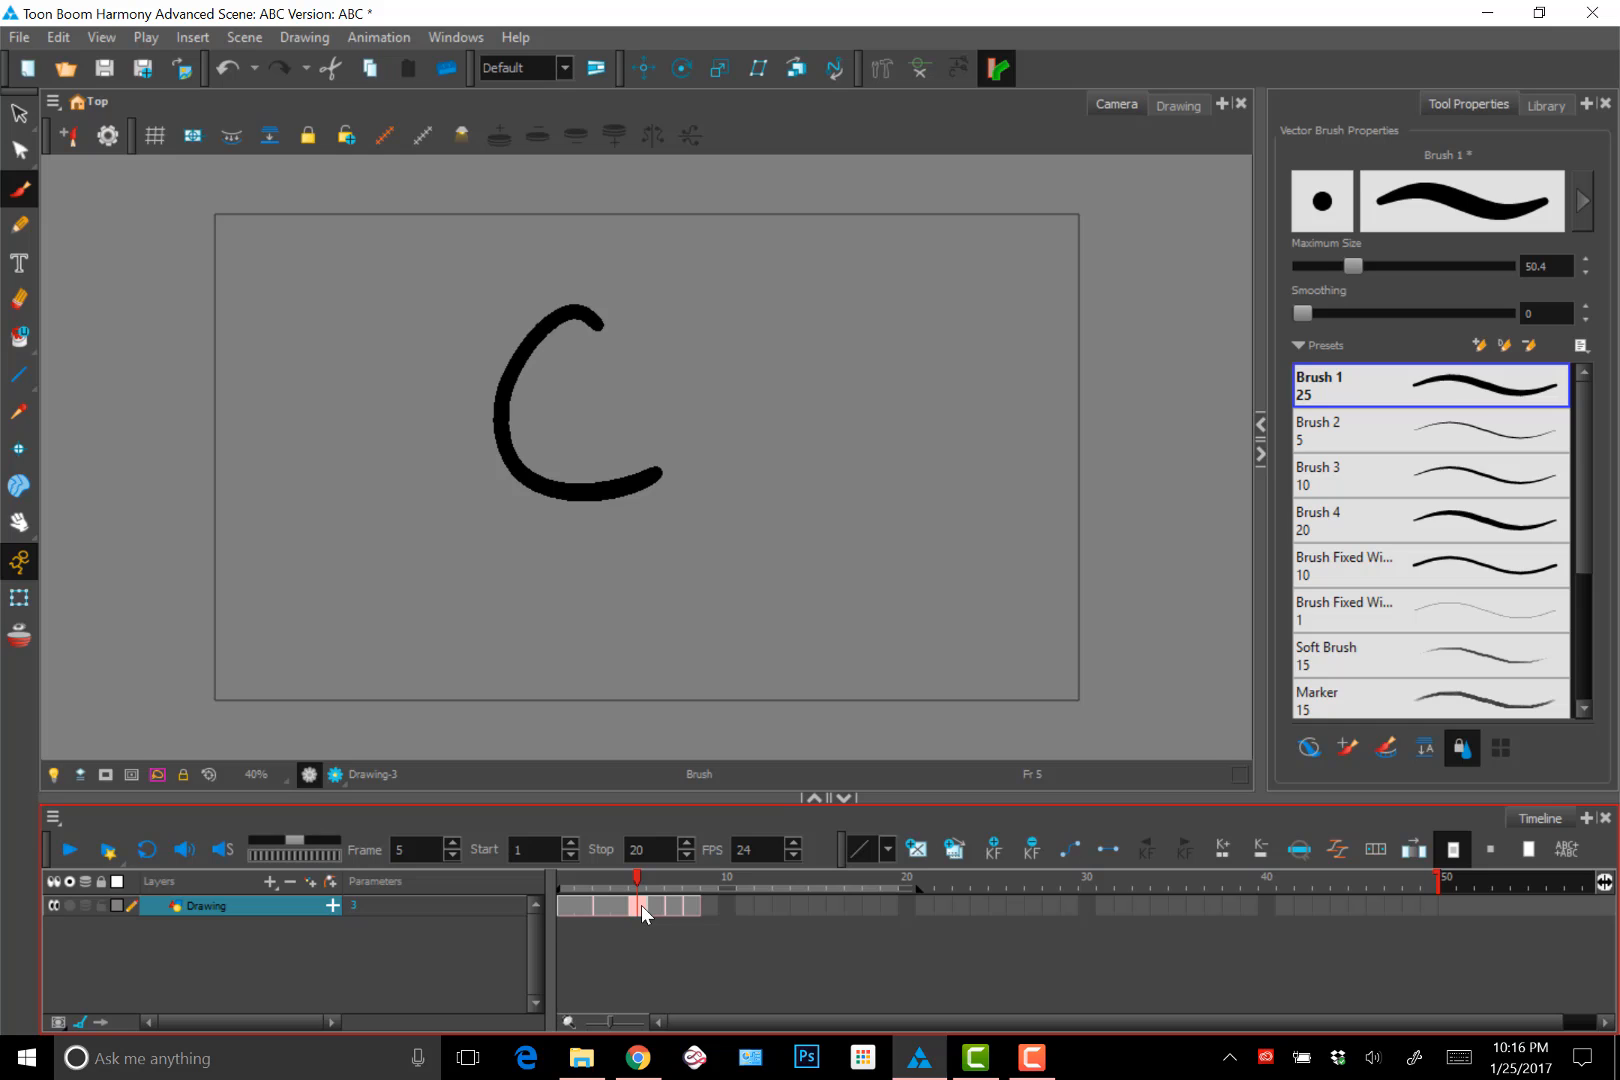
pyautogui.press('+')
pyautogui.press('+')
pyautogui.press('+')
pyautogui.press('+')
pyautogui.press('+')
pyautogui.press('+')
pyautogui.press('+')
pyautogui.press('+')
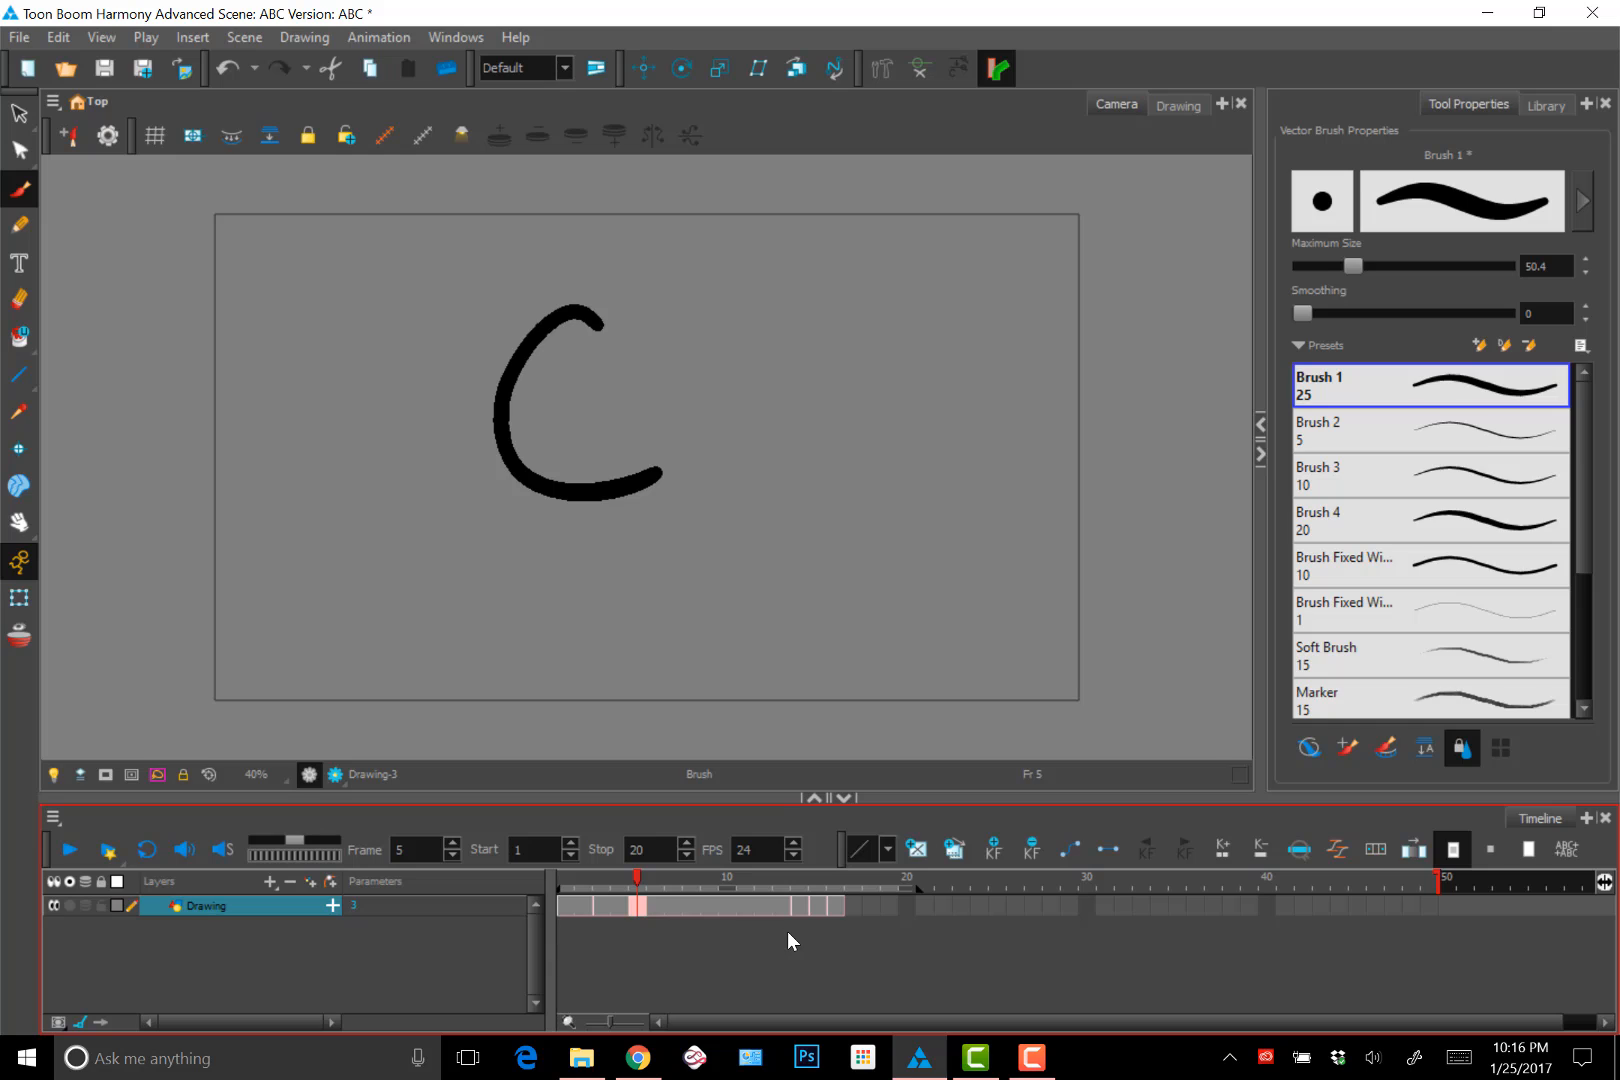
# Reduce the exposure of drawing C back to a single frame
pyautogui.press('-')
pyautogui.press('-')
pyautogui.press('-')
pyautogui.press('-')
pyautogui.press('-')
pyautogui.press('-')
pyautogui.press('-')
pyautogui.press('-')
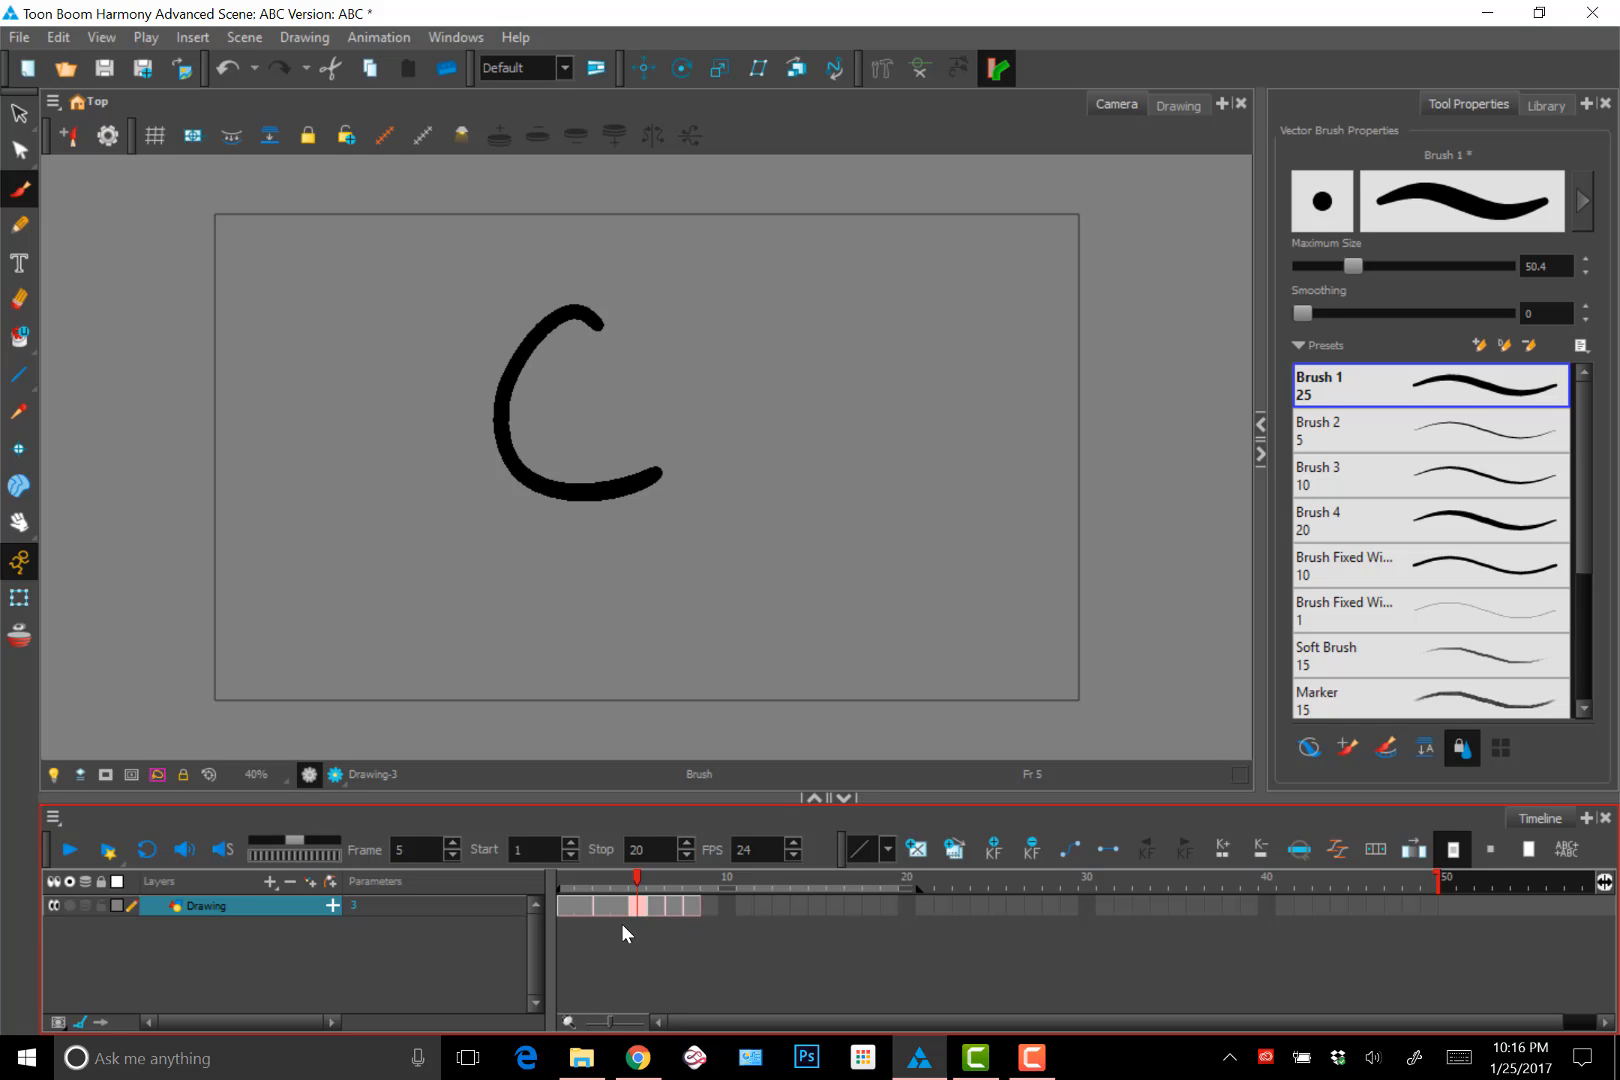
# Reduce the exposures of drawings B and A to one frame each and clear the cell selection
pyautogui.click(621, 907)
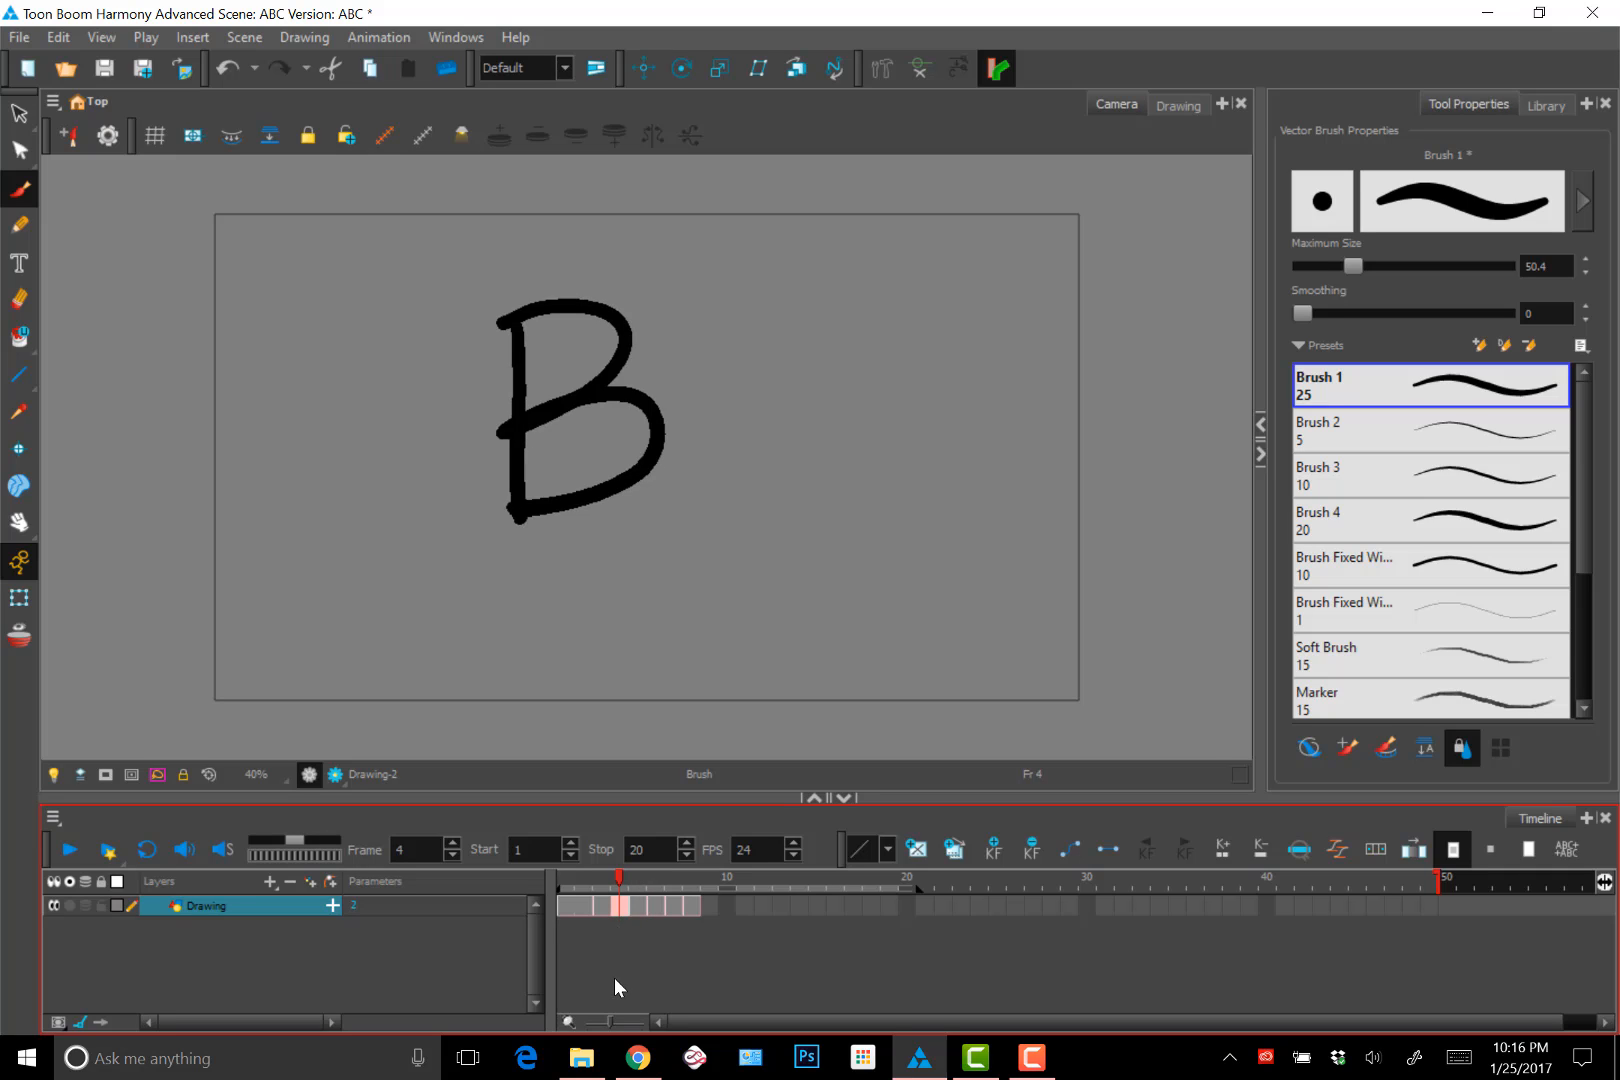
pyautogui.press('-')
pyautogui.click(583, 906)
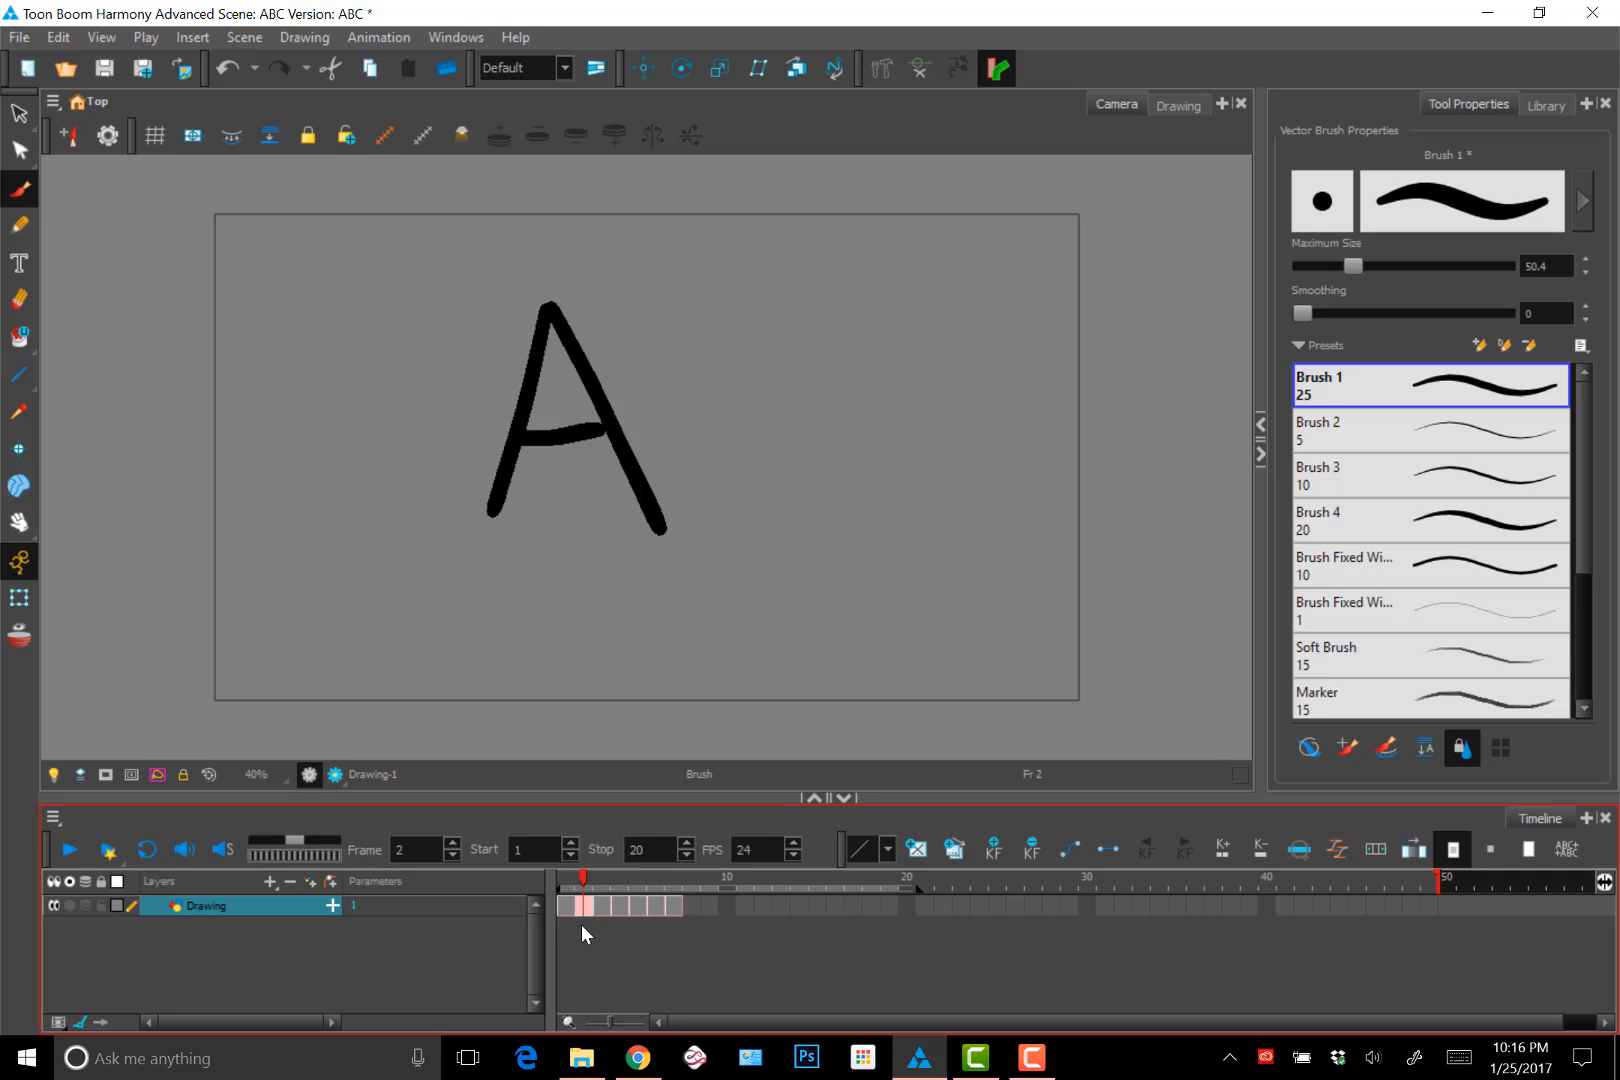
pyautogui.press('-')
pyautogui.click(609, 940)
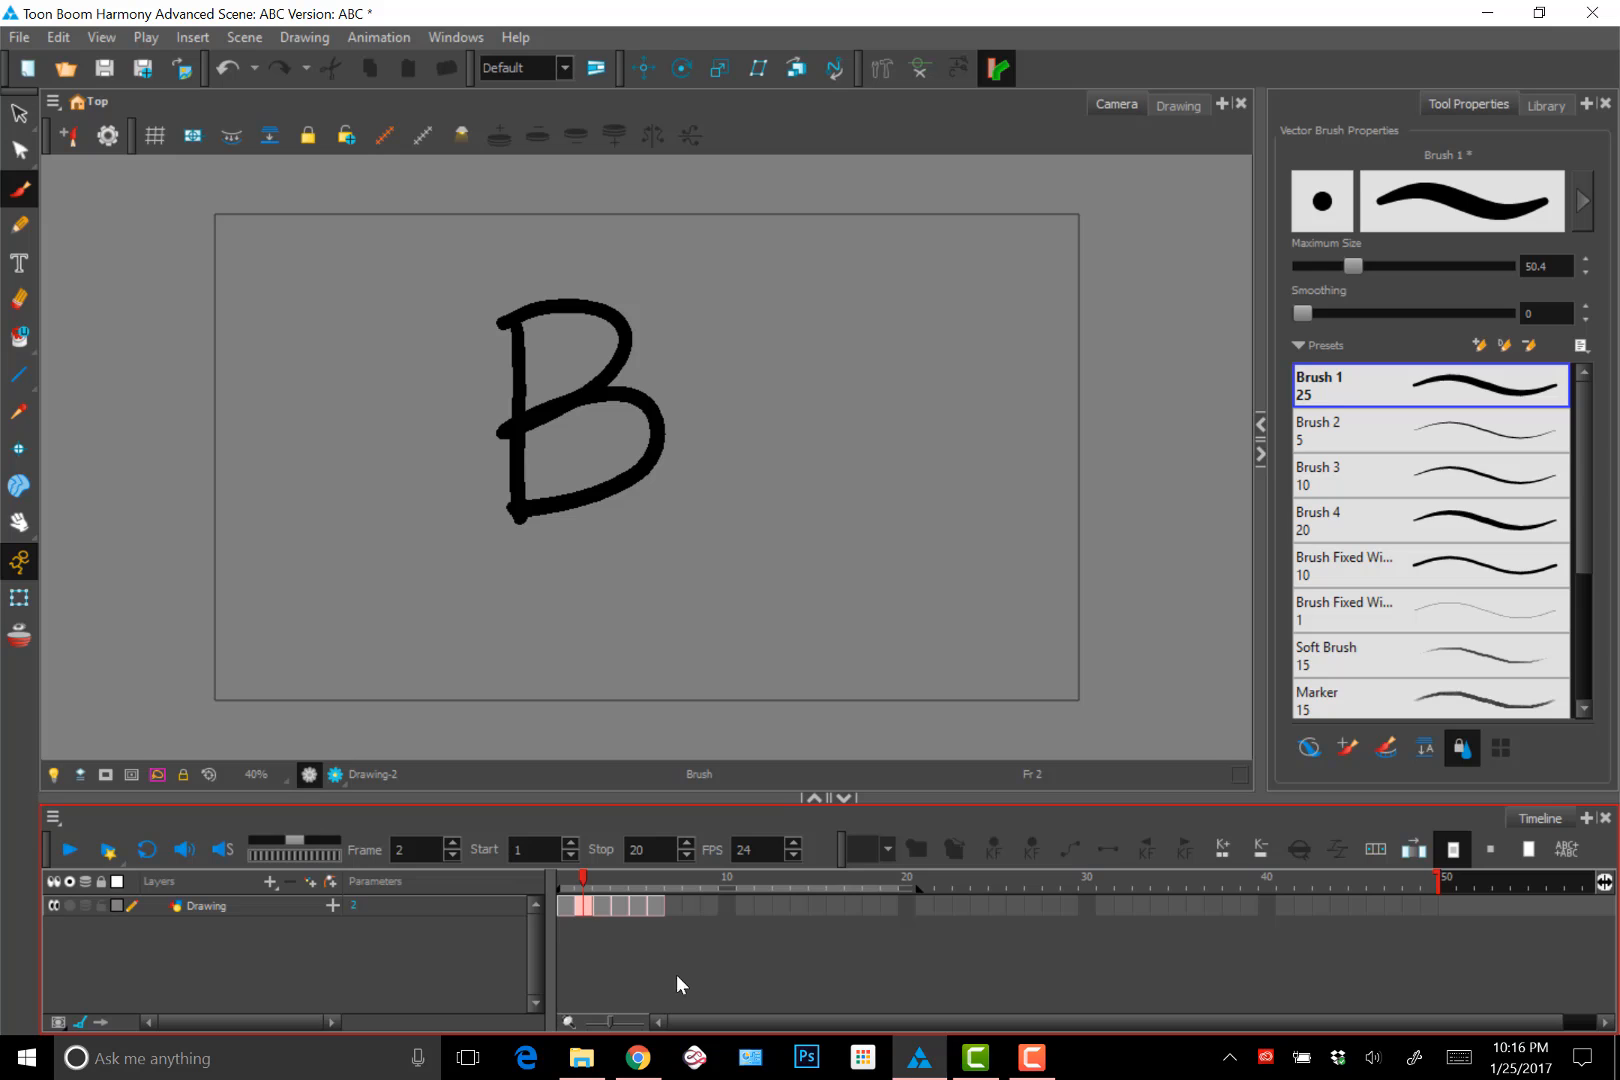
# View the drawings one by one from frame 1 to frame 6 of the Drawing layer
pyautogui.click(566, 906)
pyautogui.click(584, 906)
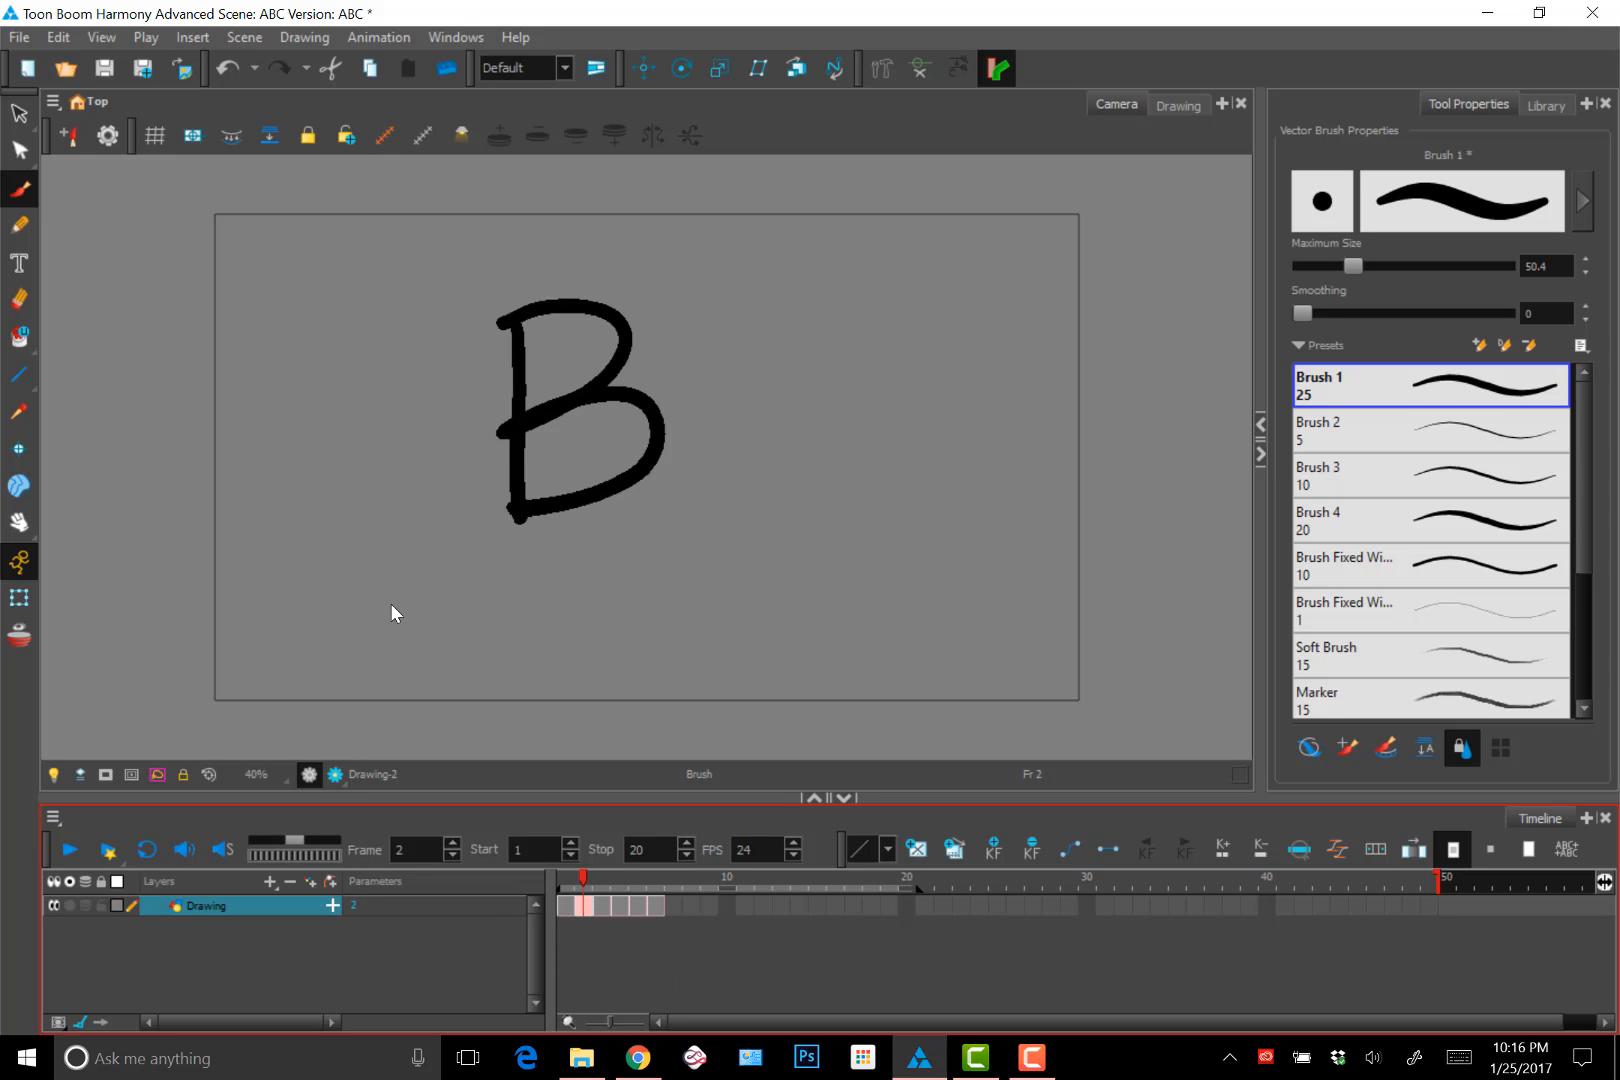
pyautogui.click(599, 906)
pyautogui.click(618, 908)
pyautogui.click(640, 910)
pyautogui.click(656, 906)
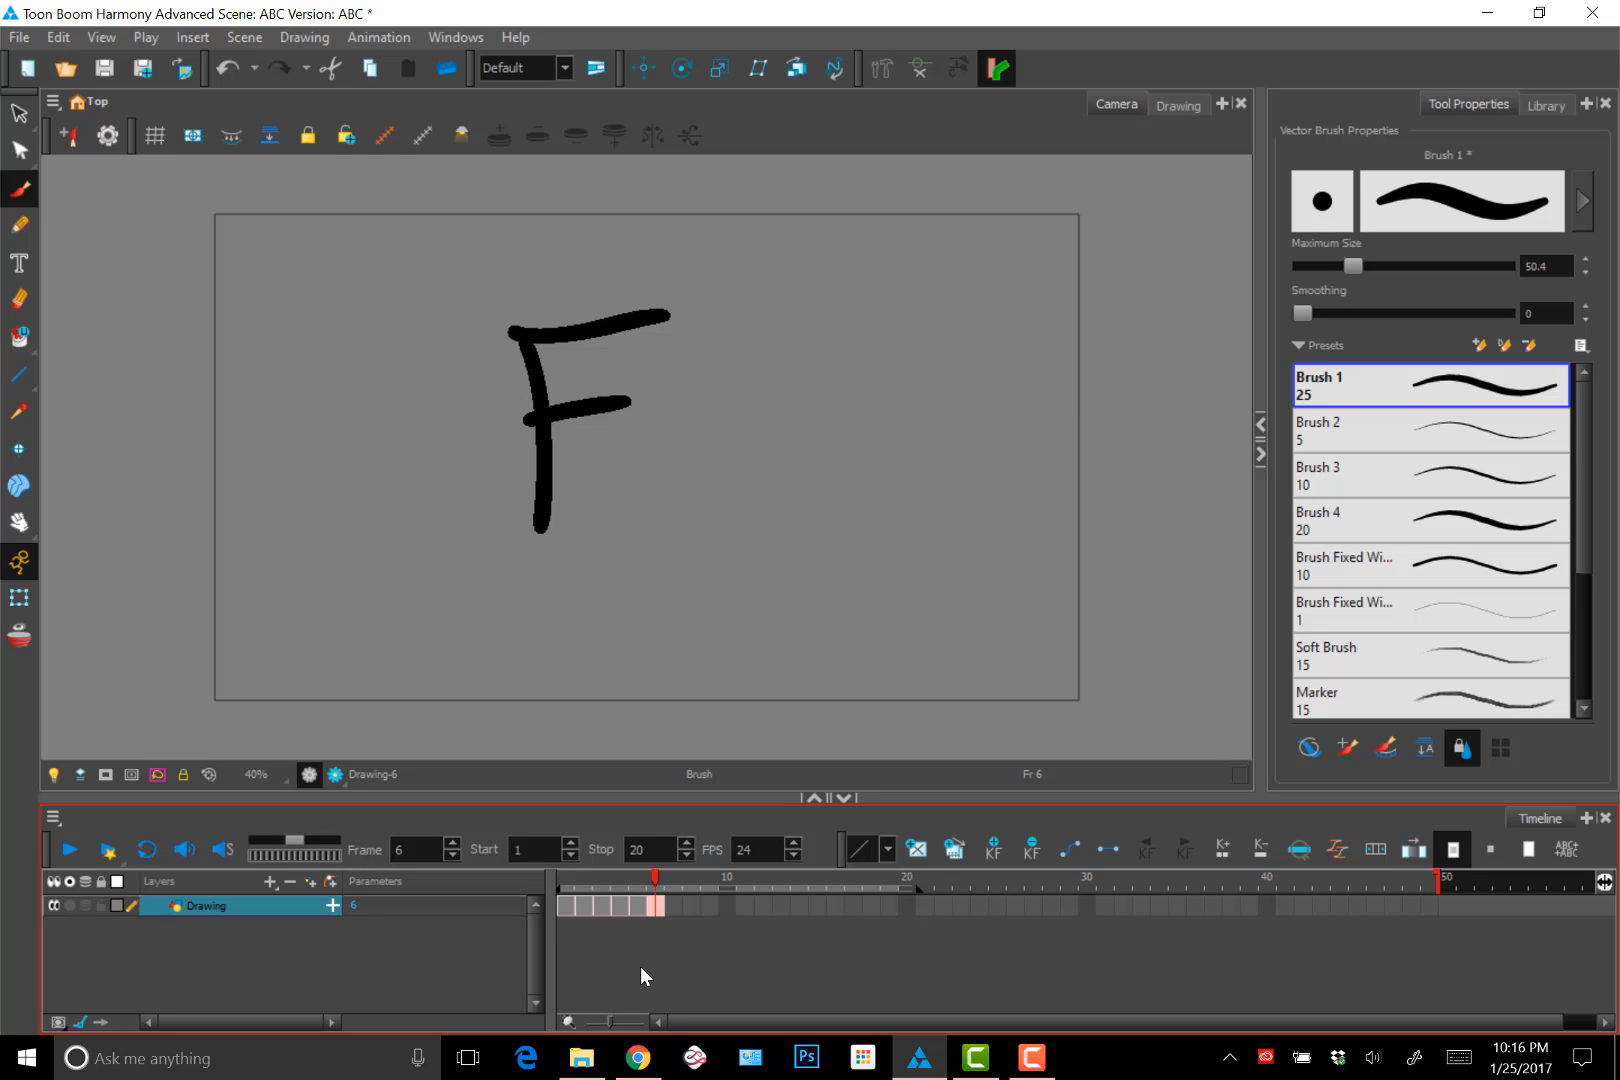
# Set the exposure of the cells in frames 1 to 6 to 2 and scrub the playhead to check it
pyautogui.click(564, 906)
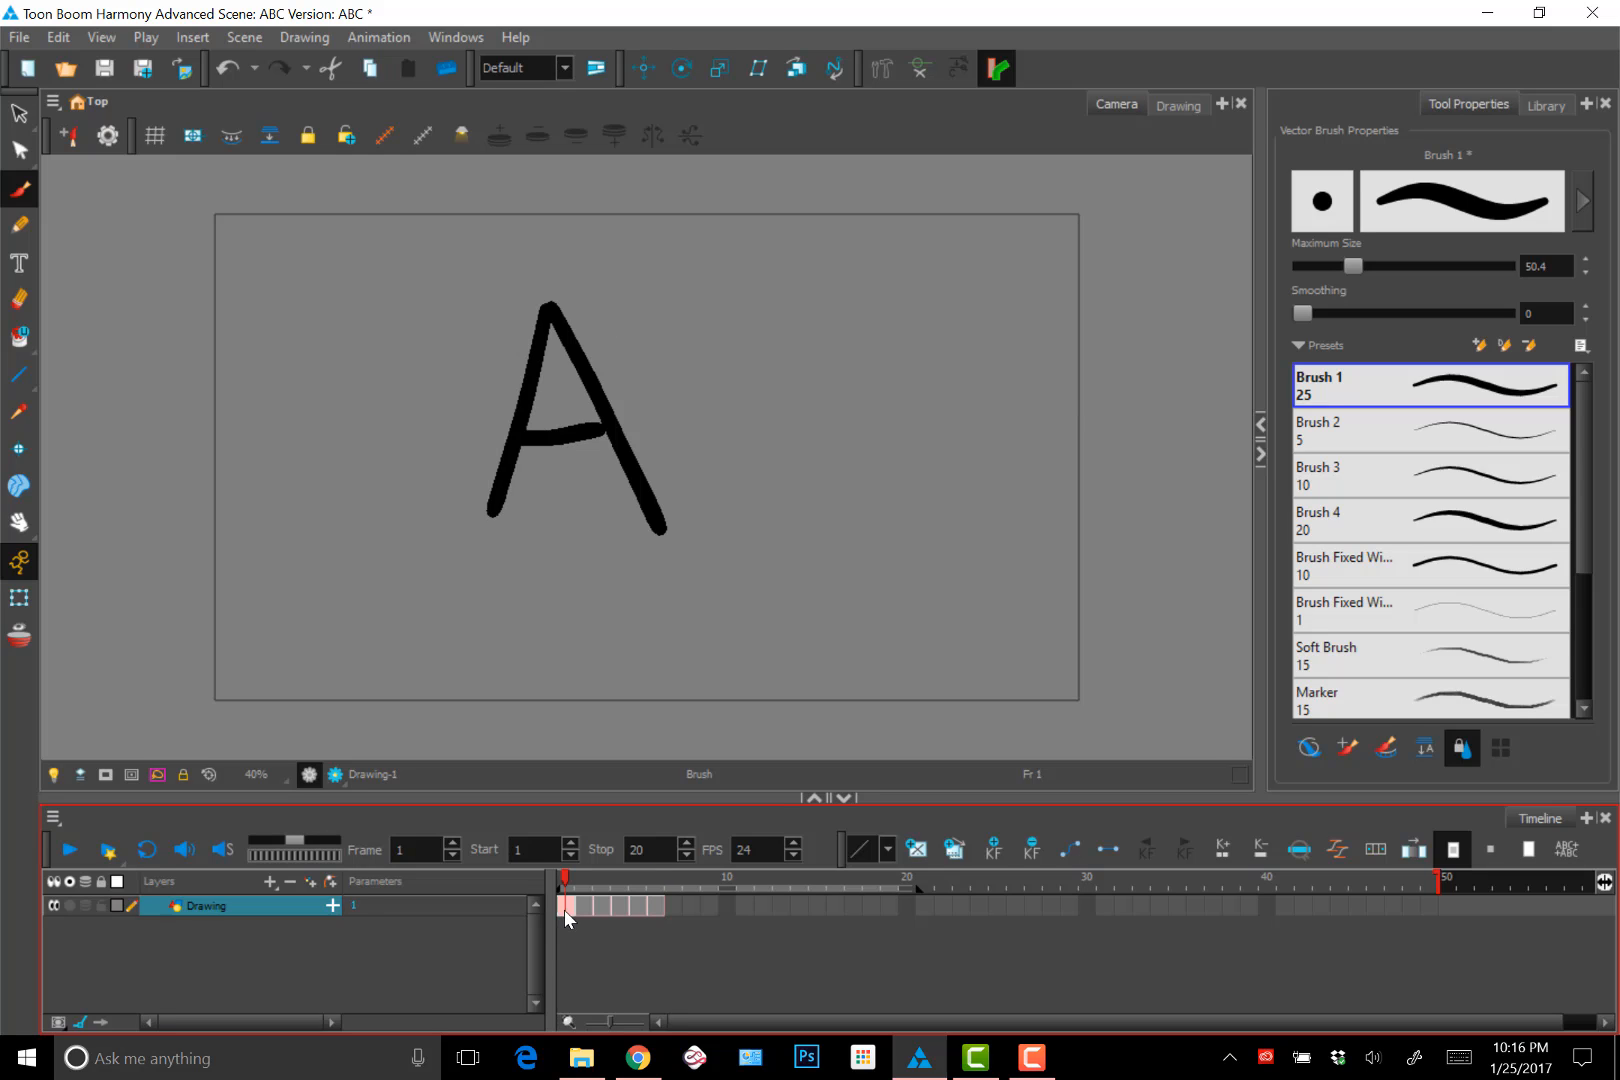
pyautogui.moveTo(656, 905); pyautogui.dragTo(578, 906)
pyautogui.rightClick(621, 904)
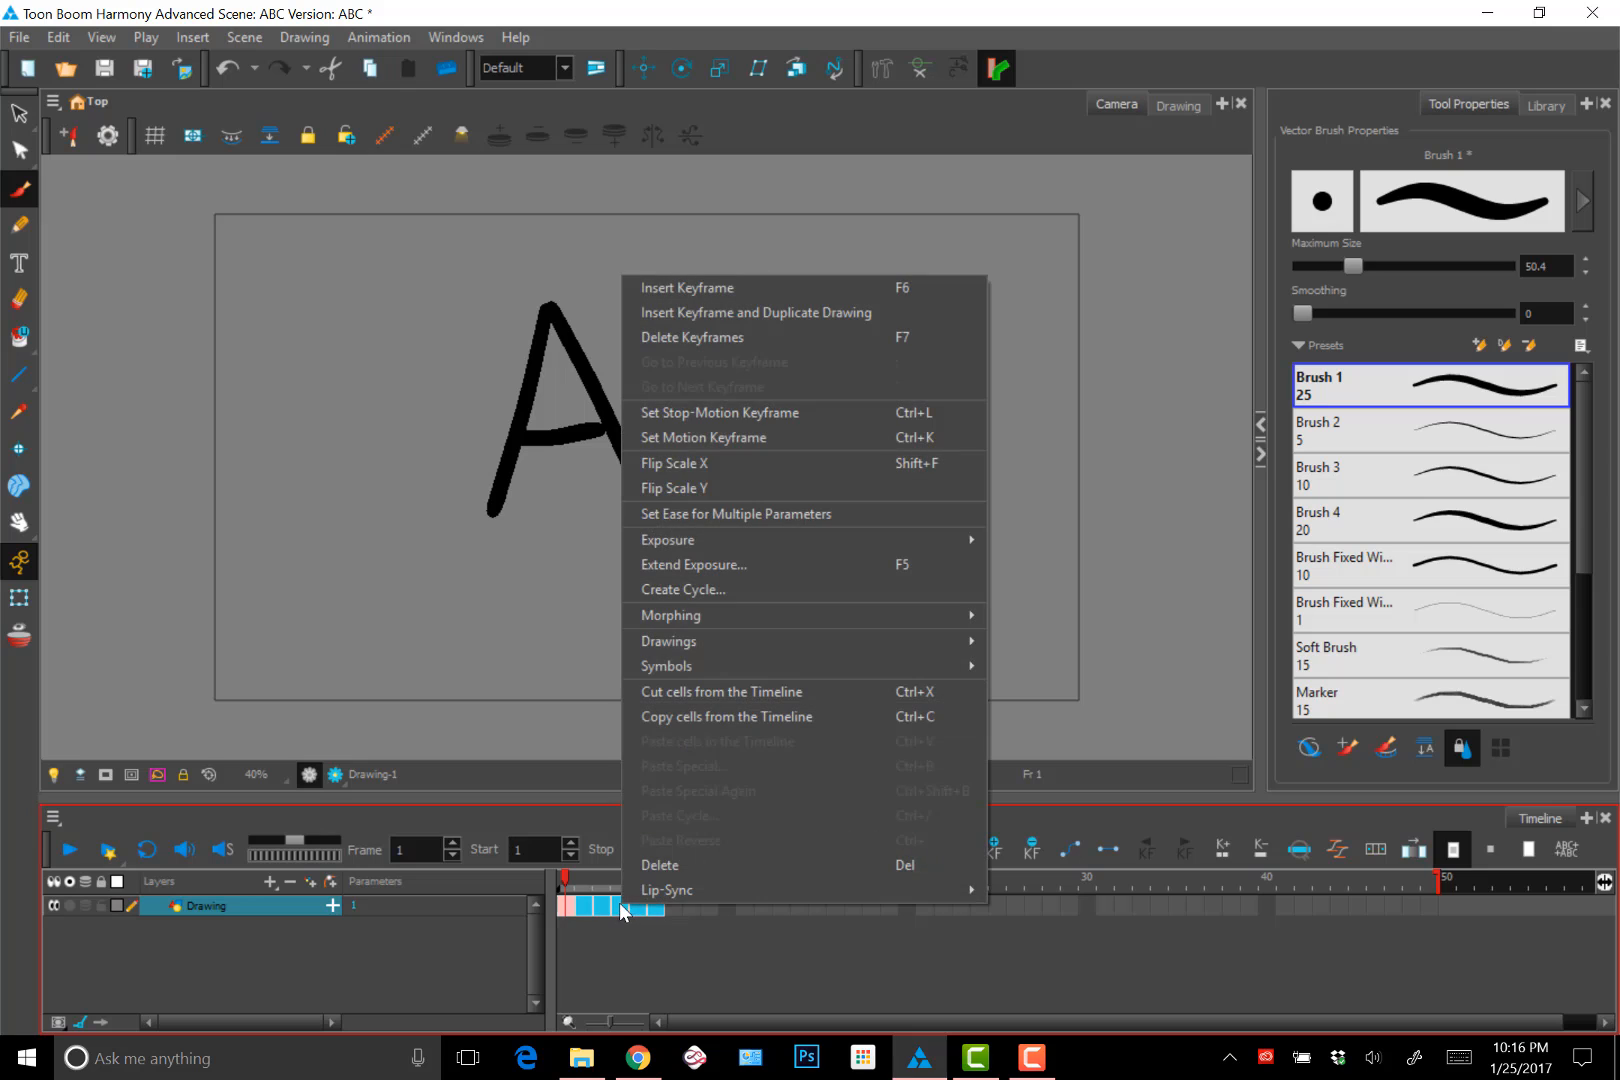
pyautogui.moveTo(724, 537)
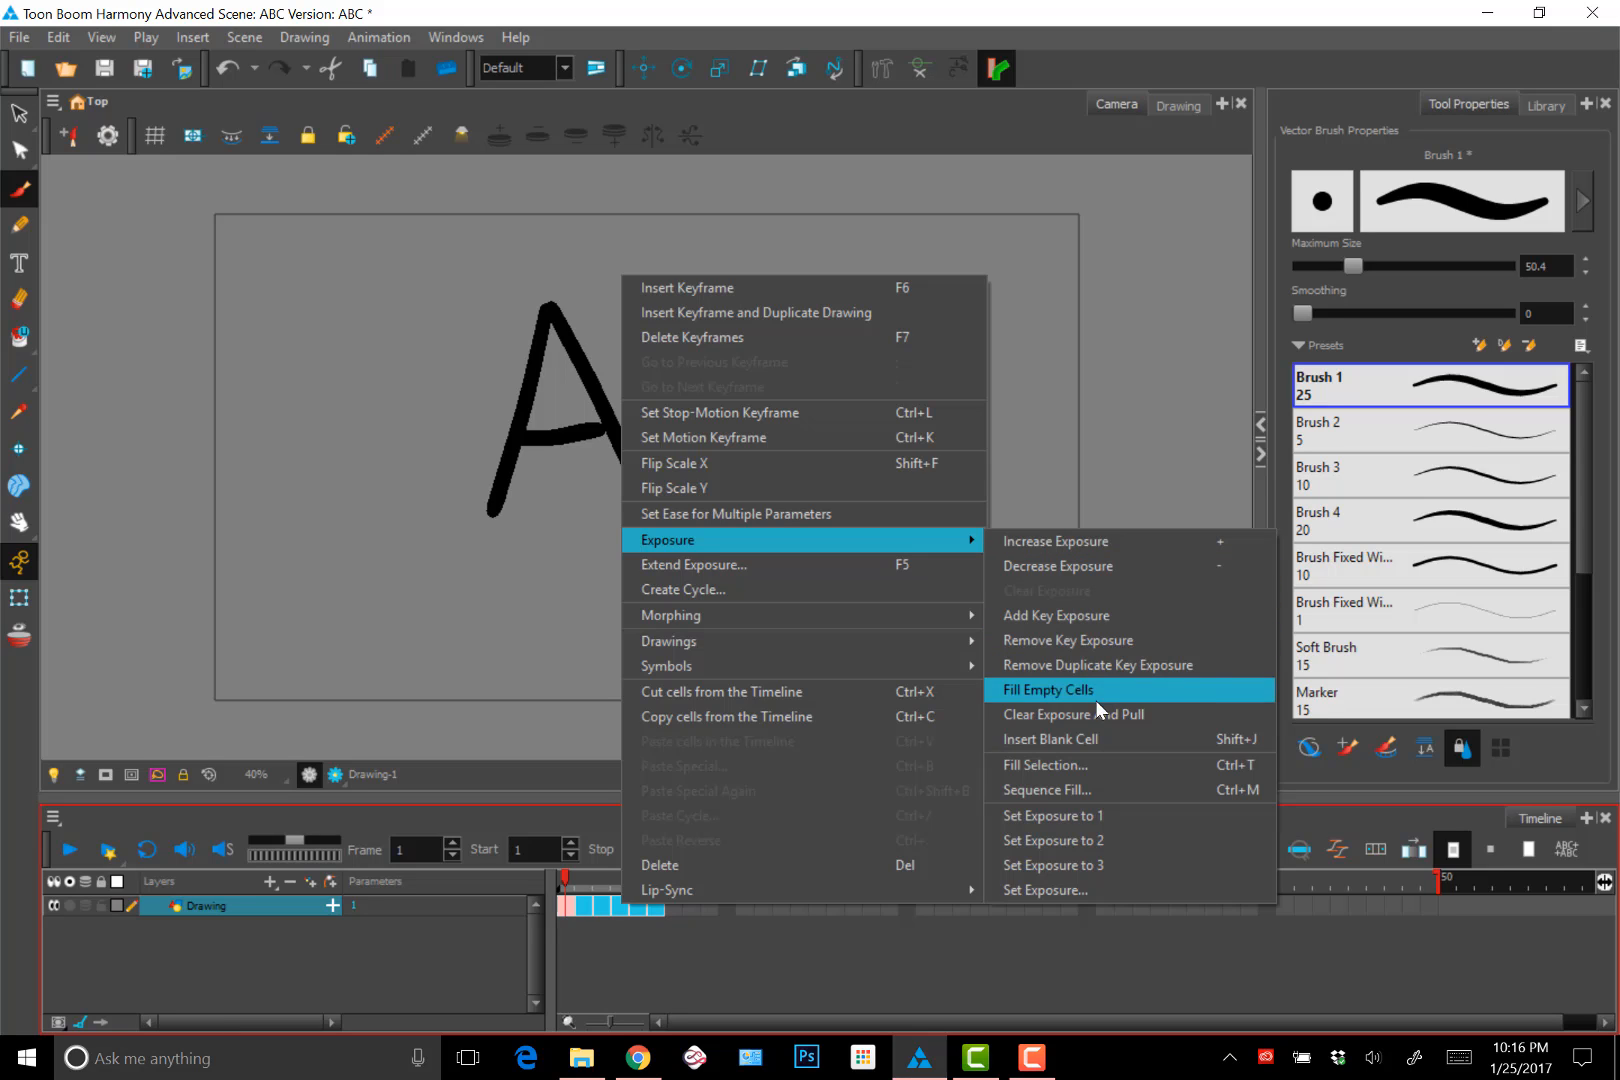
pyautogui.click(1109, 842)
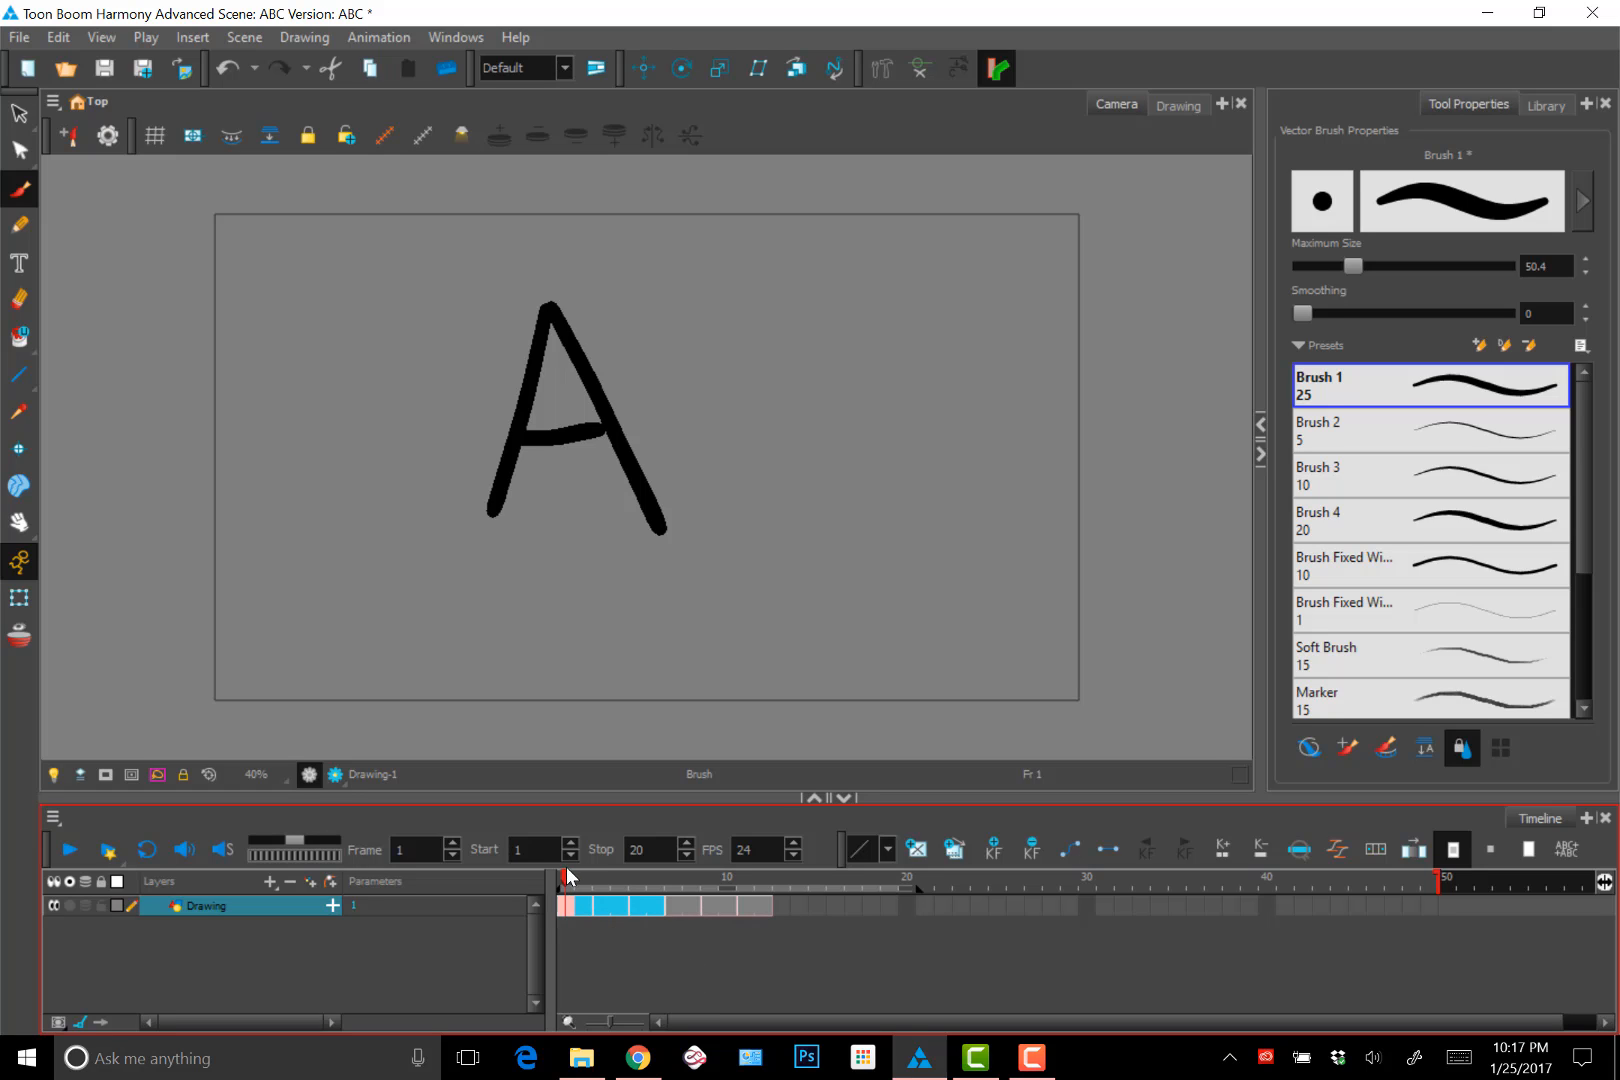
pyautogui.moveTo(567, 876)
pyautogui.mouseDown()
pyautogui.moveTo(771, 880)
pyautogui.moveTo(543, 902)
pyautogui.mouseUp()
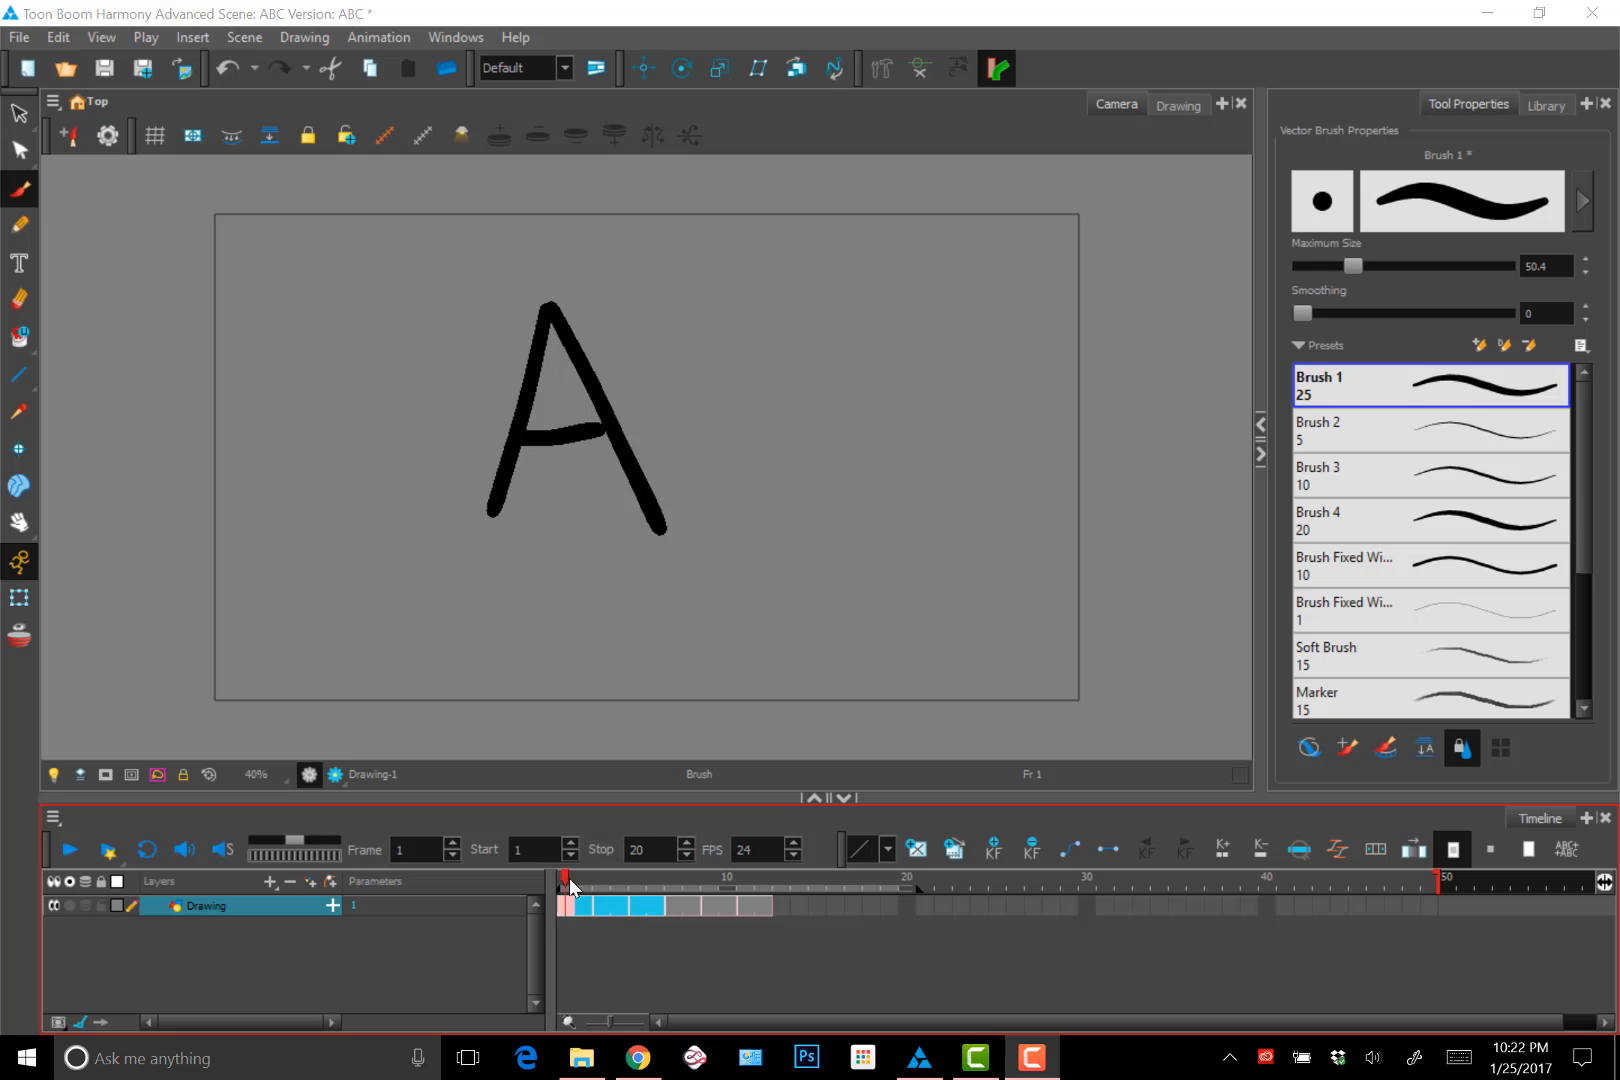
# Draw the letter G with the brush on empty frame 13 and flip between it and frame 12
pyautogui.click(757, 882)
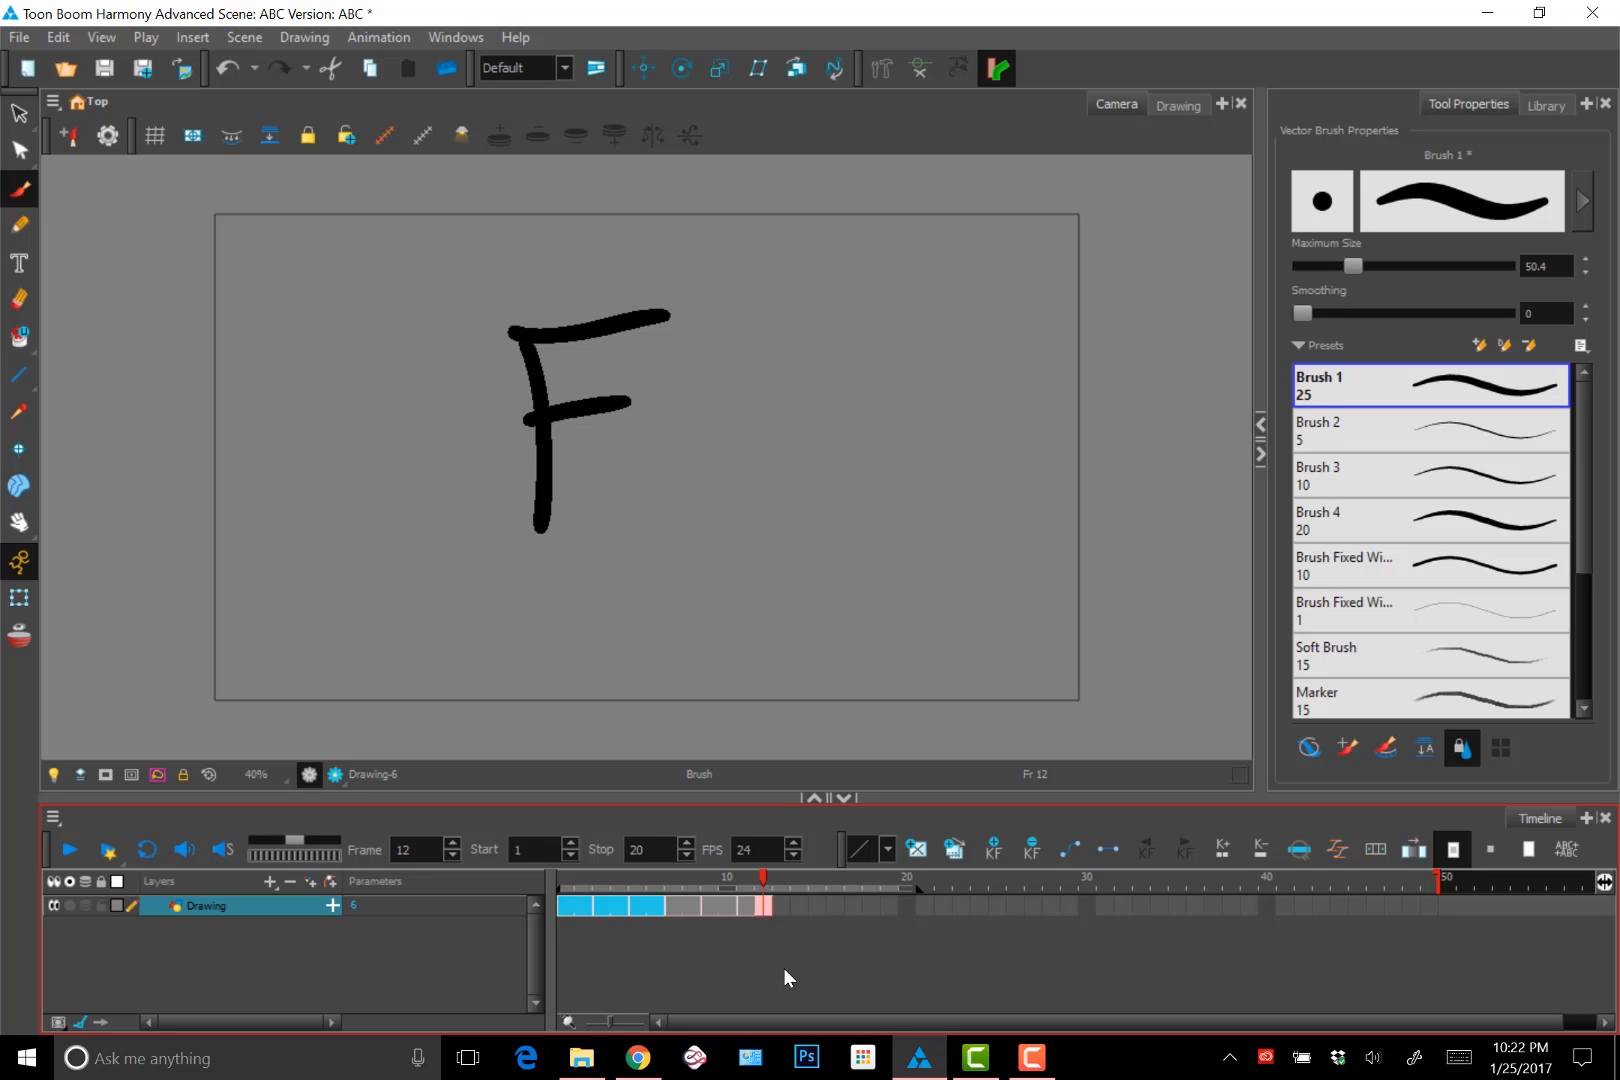
pyautogui.press('.')
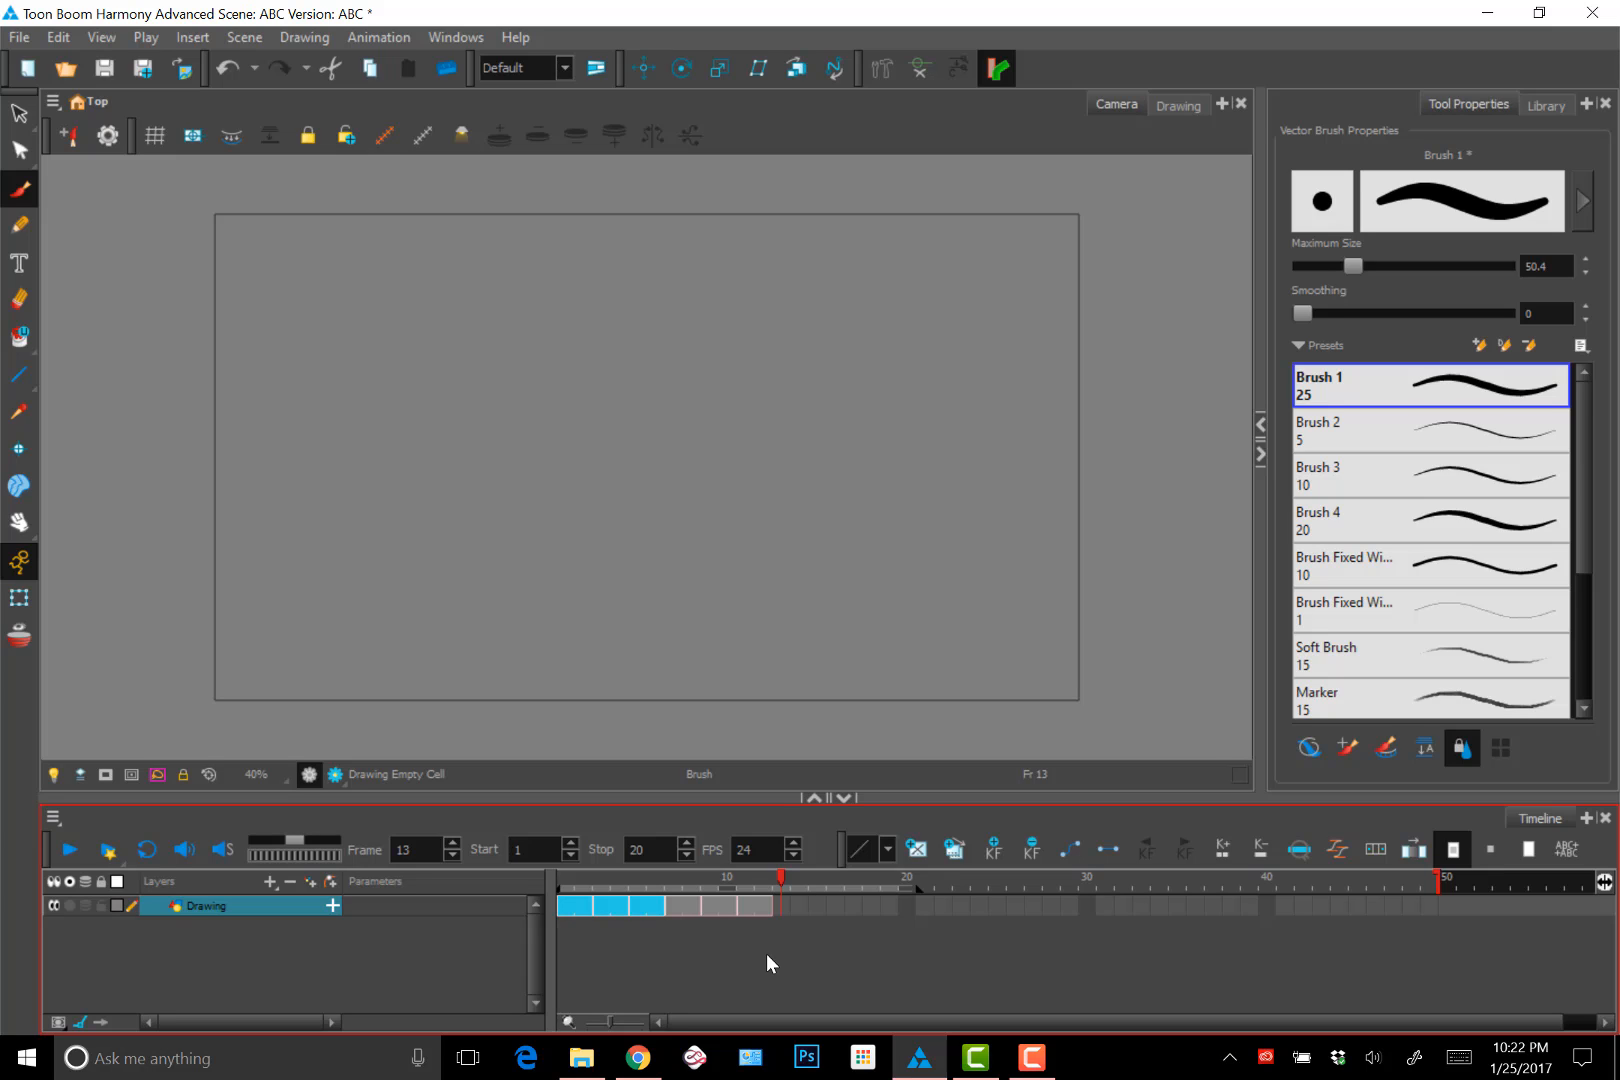
pyautogui.moveTo(597, 335)
pyautogui.mouseDown()
pyautogui.moveTo(560, 524)
pyautogui.moveTo(517, 435)
pyautogui.moveTo(595, 495)
pyautogui.moveTo(597, 537)
pyautogui.mouseUp()
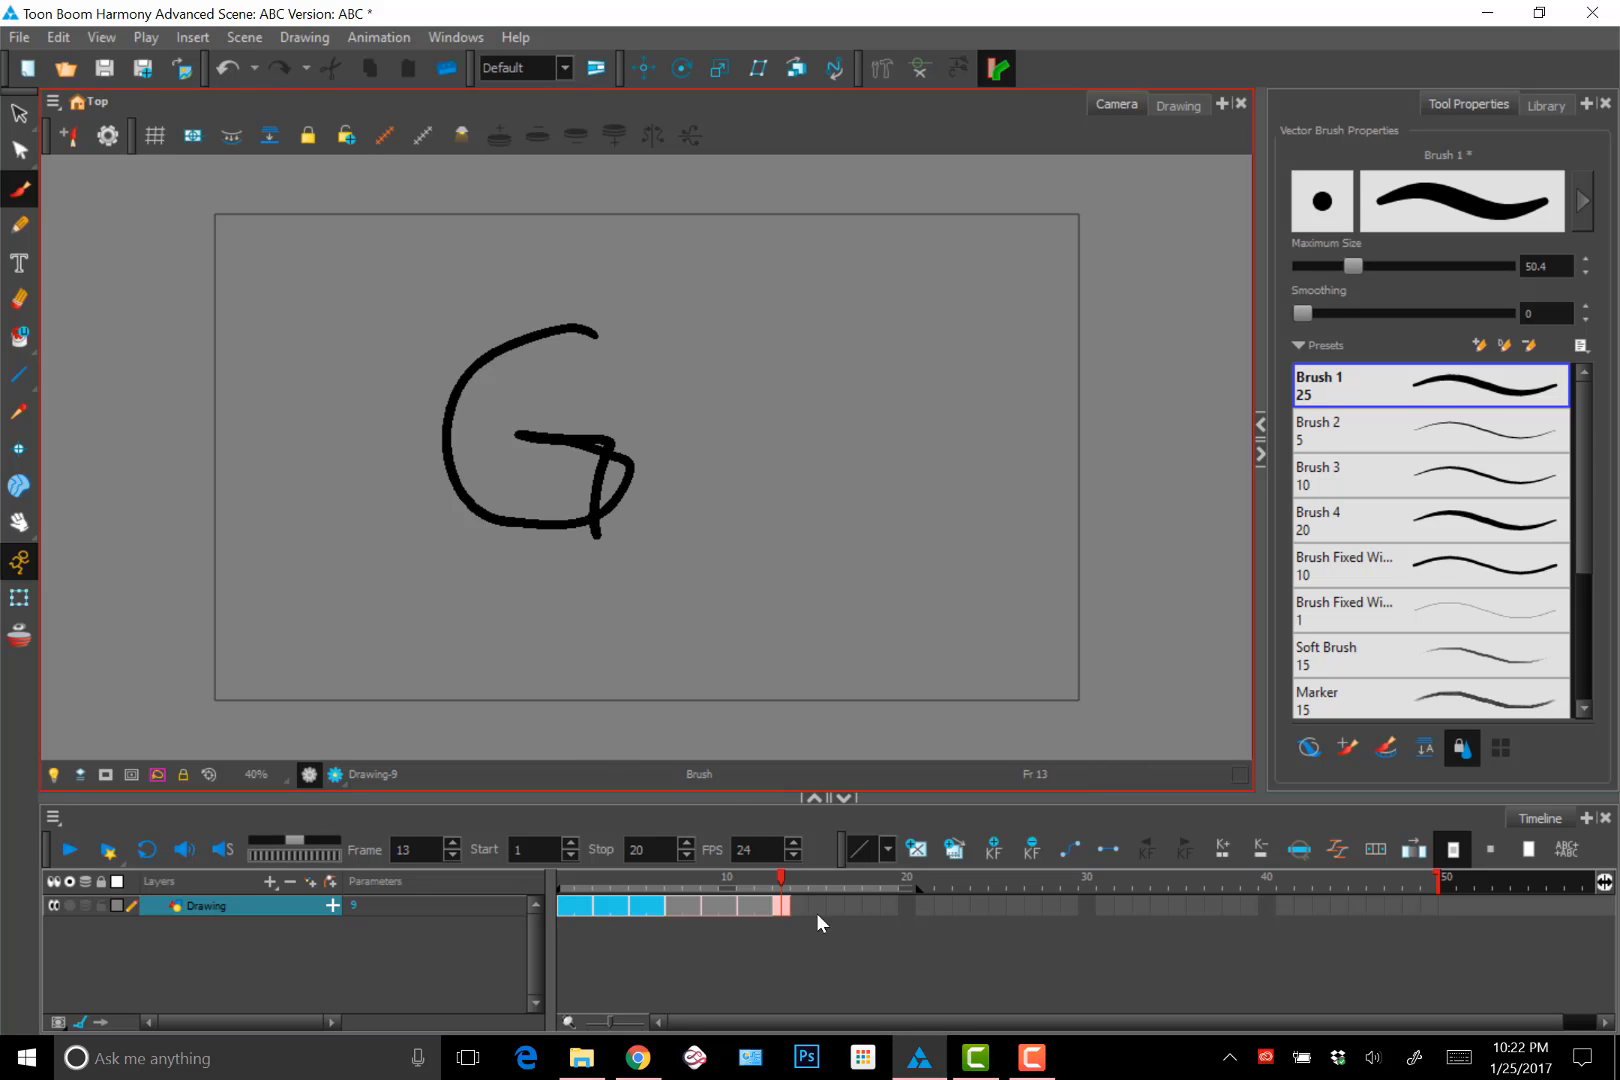
pyautogui.press(',')
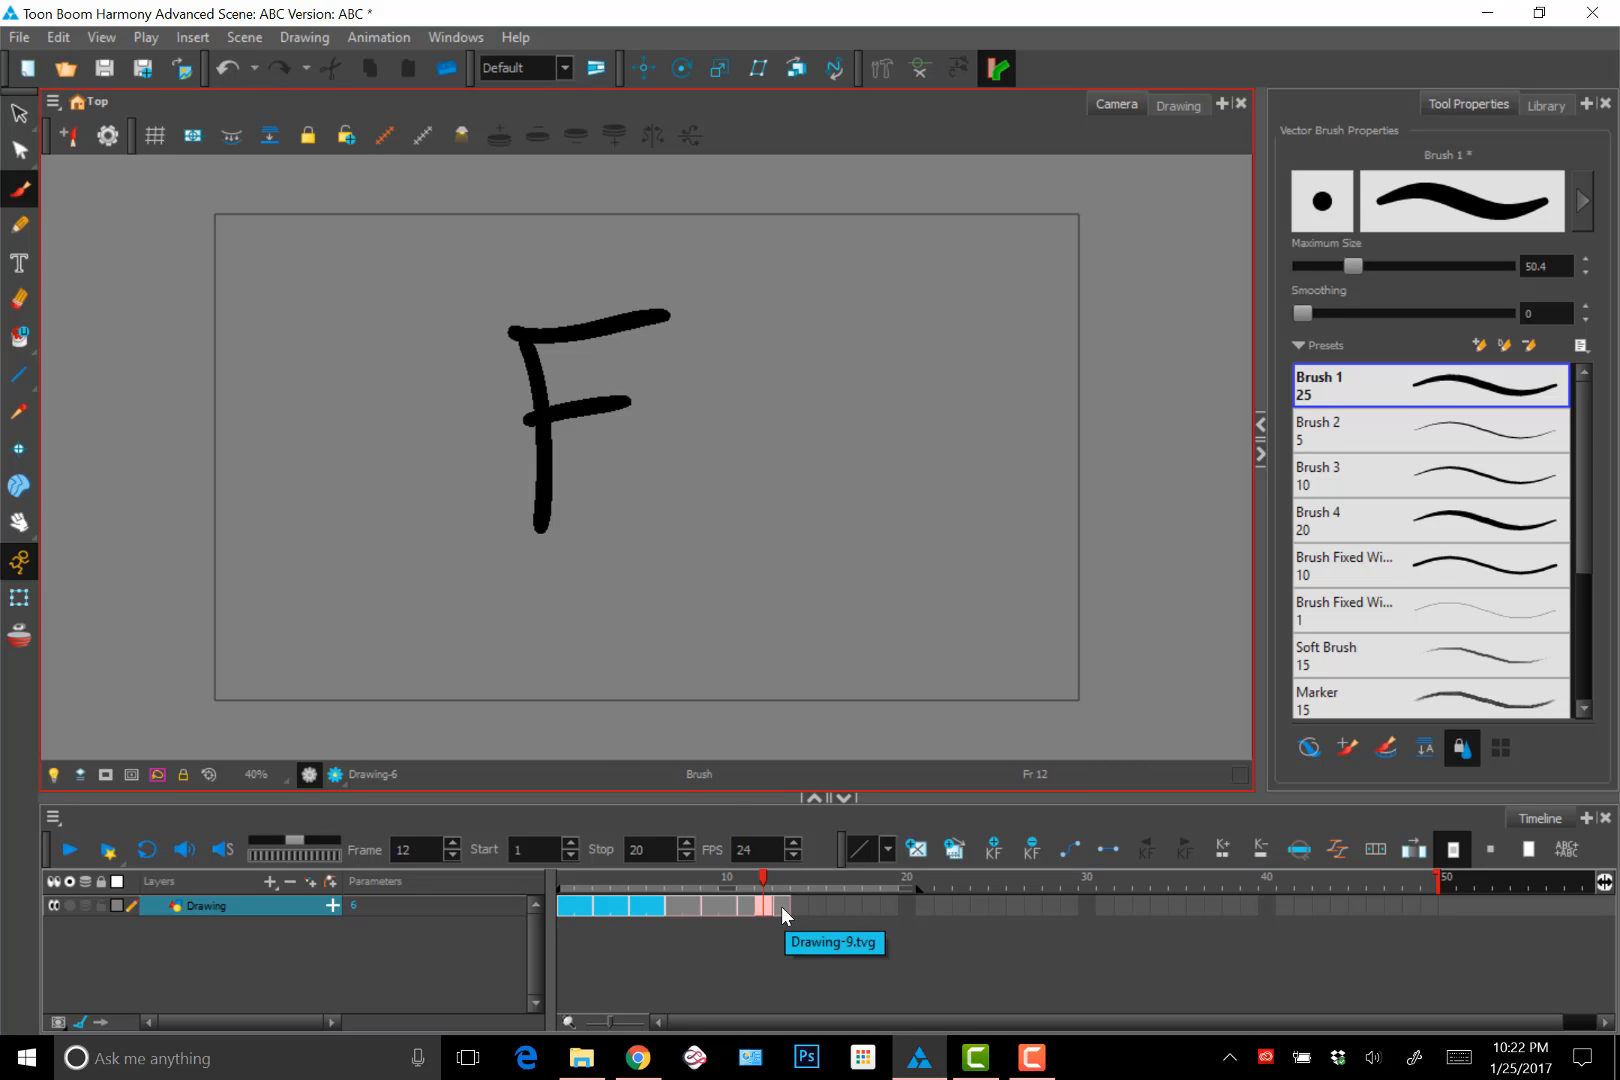
pyautogui.press('.')
pyautogui.press(',')
# Delete the G drawing's cell at frame 13 and clear the selection
pyautogui.click(776, 906)
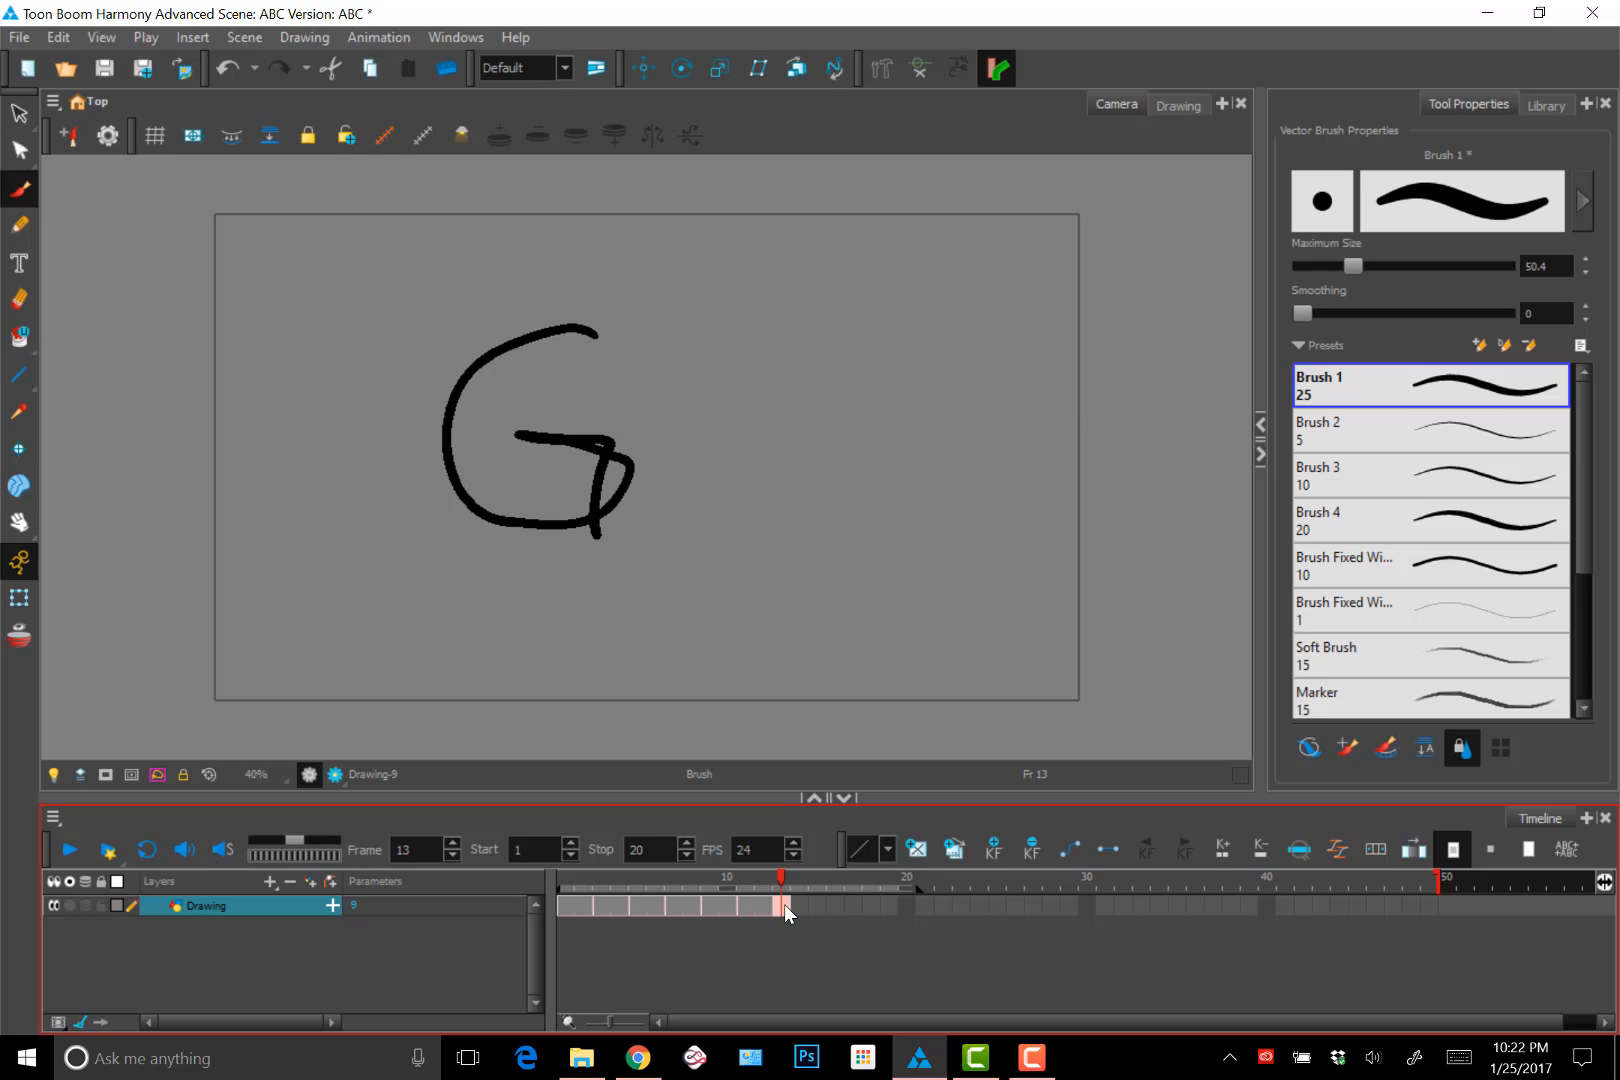
pyautogui.press('Delete')
pyautogui.click(800, 930)
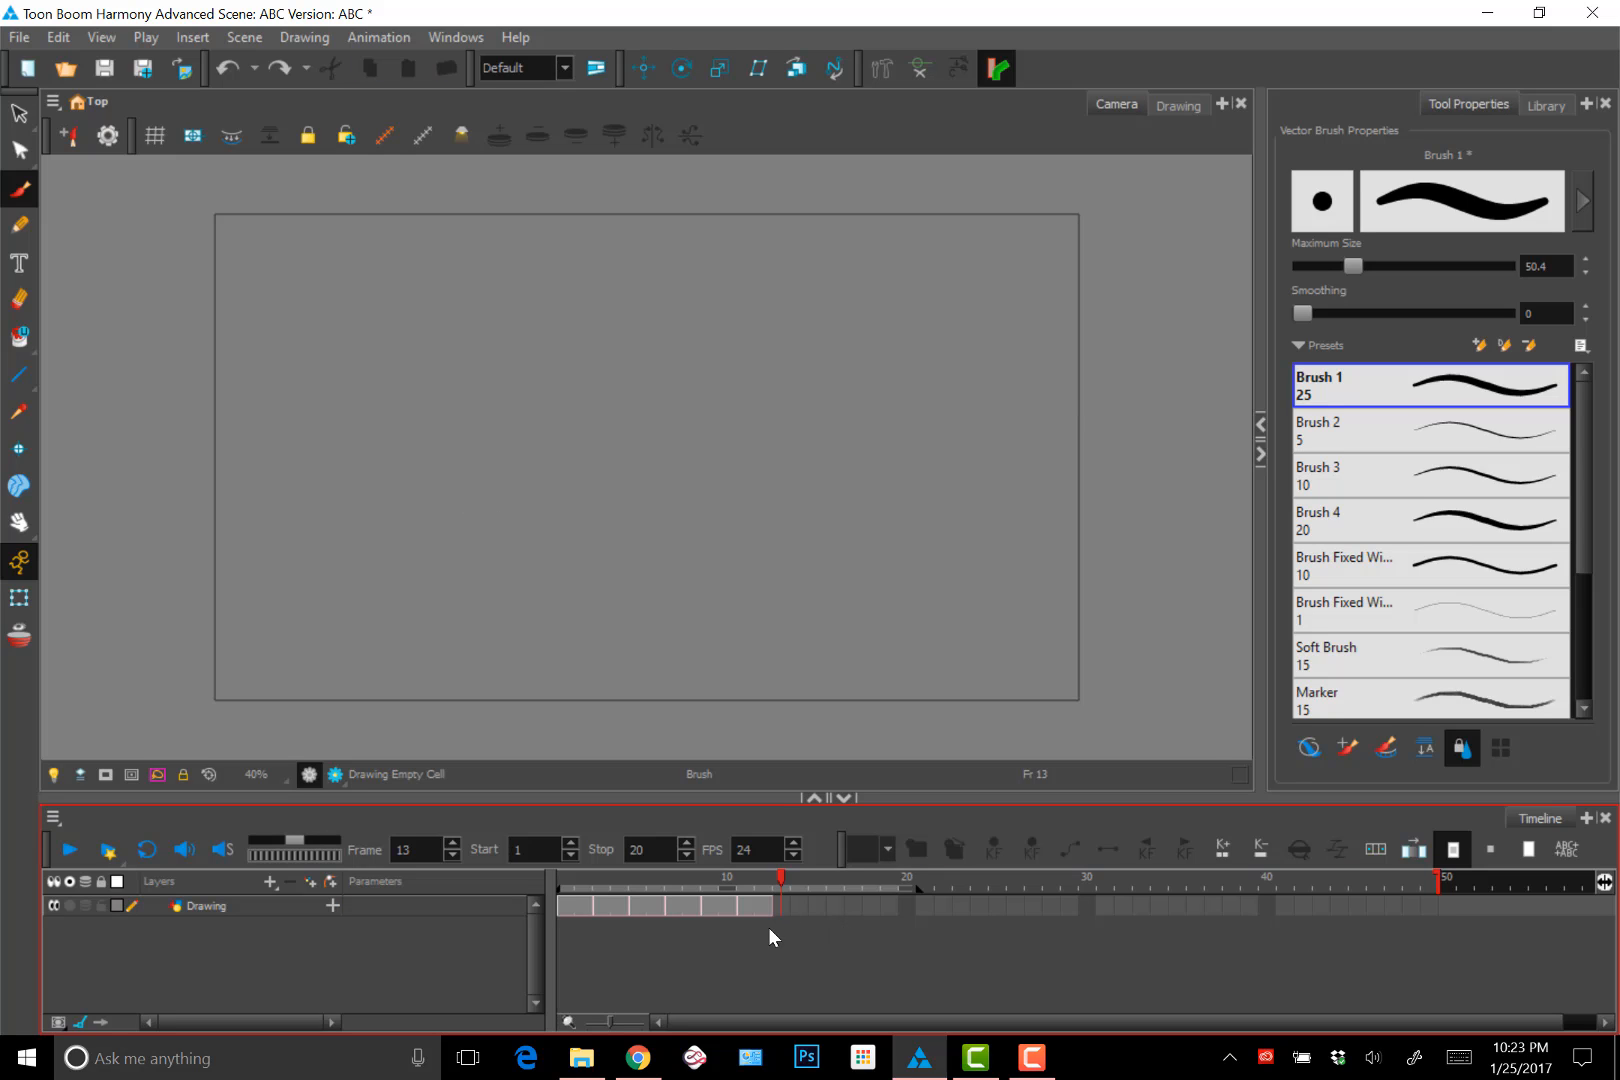
# Draw another freehand letter G on frame 13 and delete its cell again
pyautogui.click(783, 907)
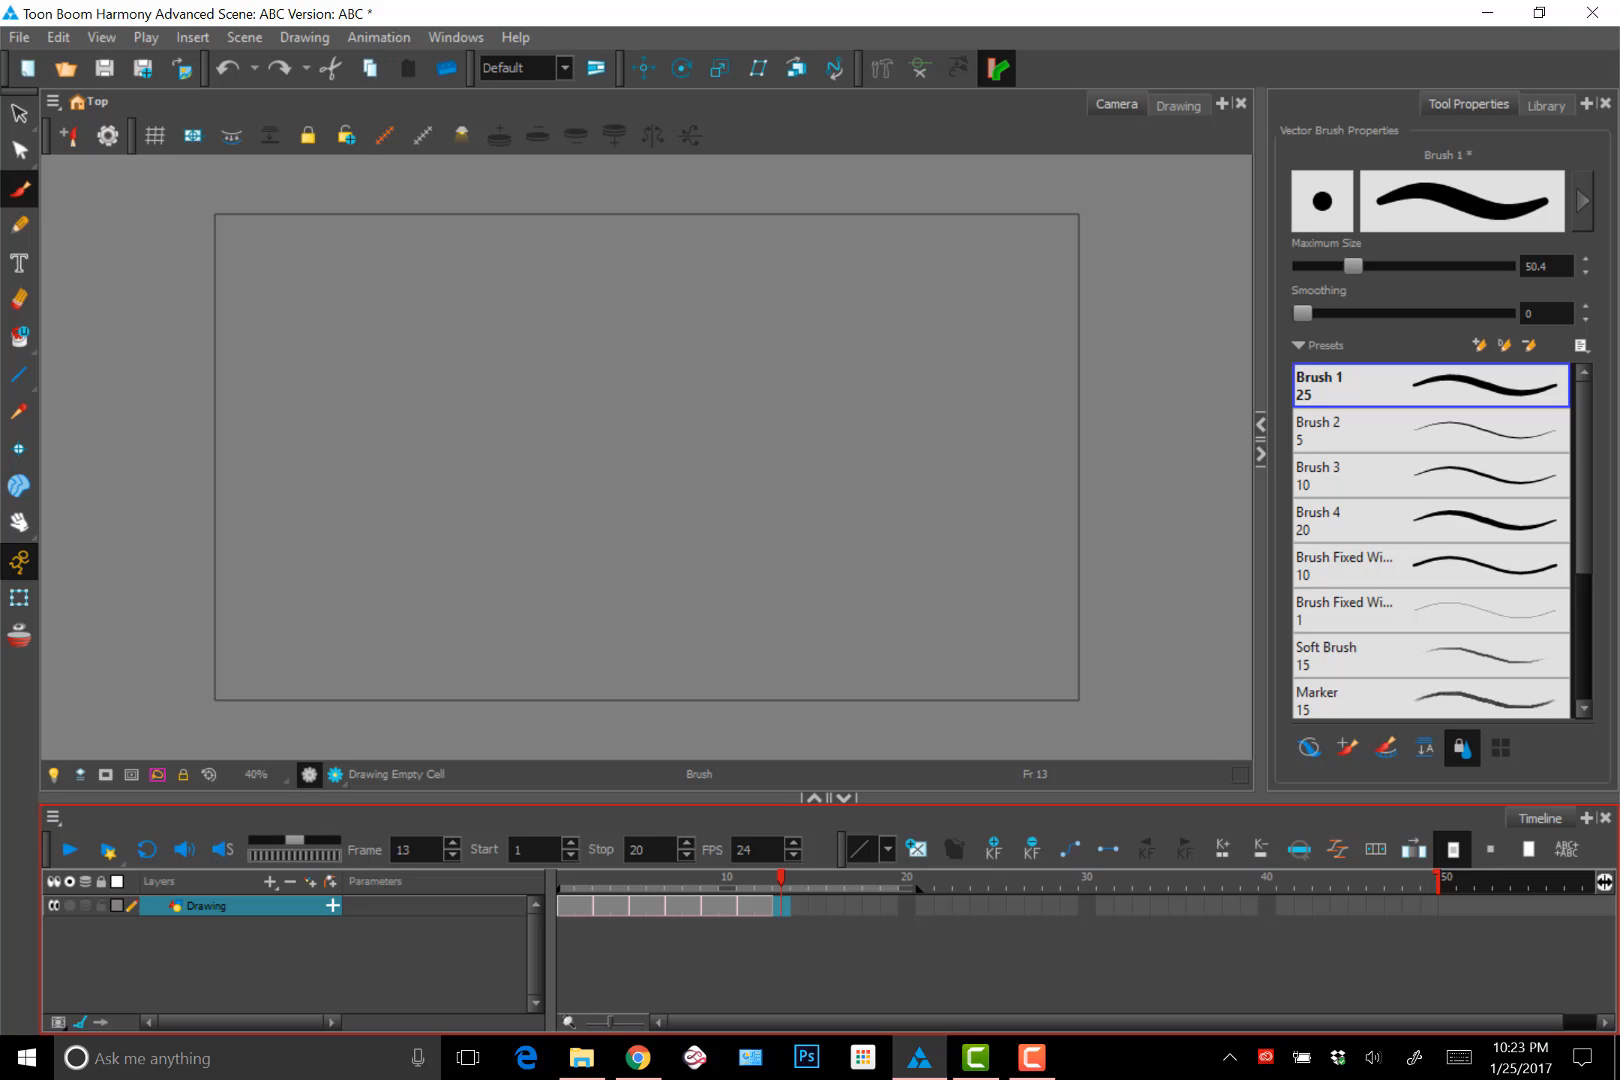
pyautogui.moveTo(624, 415)
pyautogui.mouseDown()
pyautogui.moveTo(495, 477)
pyautogui.moveTo(675, 553)
pyautogui.moveTo(624, 477)
pyautogui.moveTo(670, 622)
pyautogui.mouseUp()
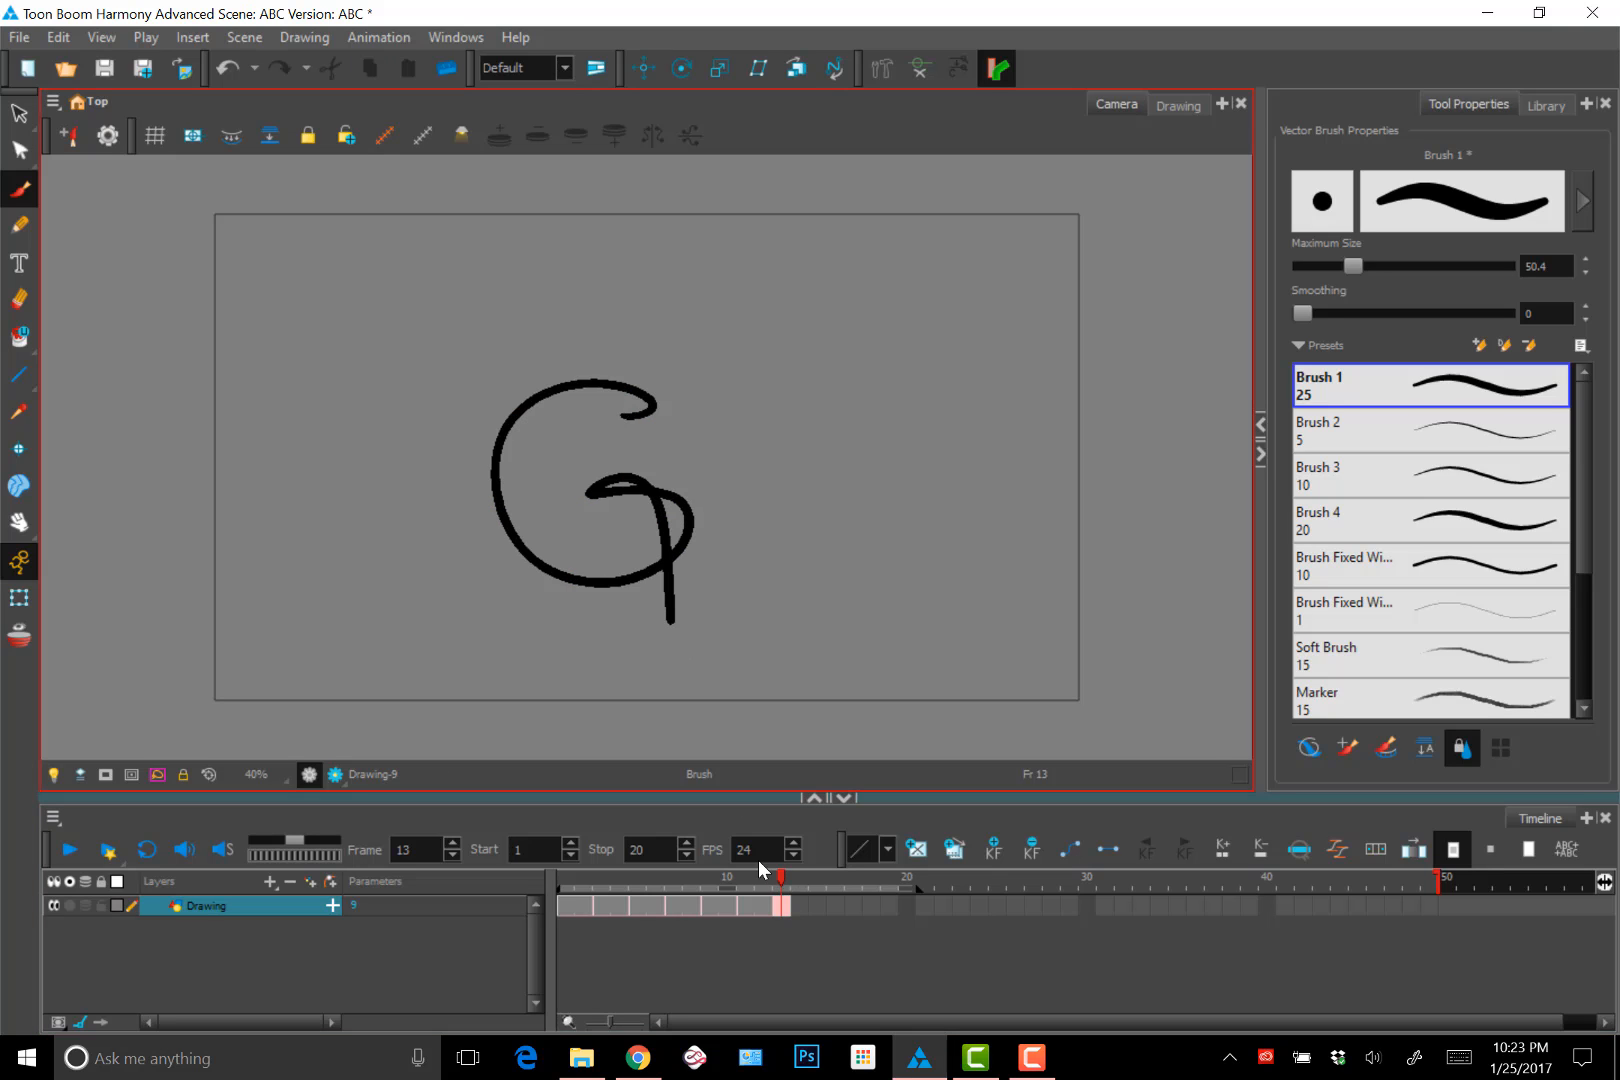
pyautogui.click(780, 907)
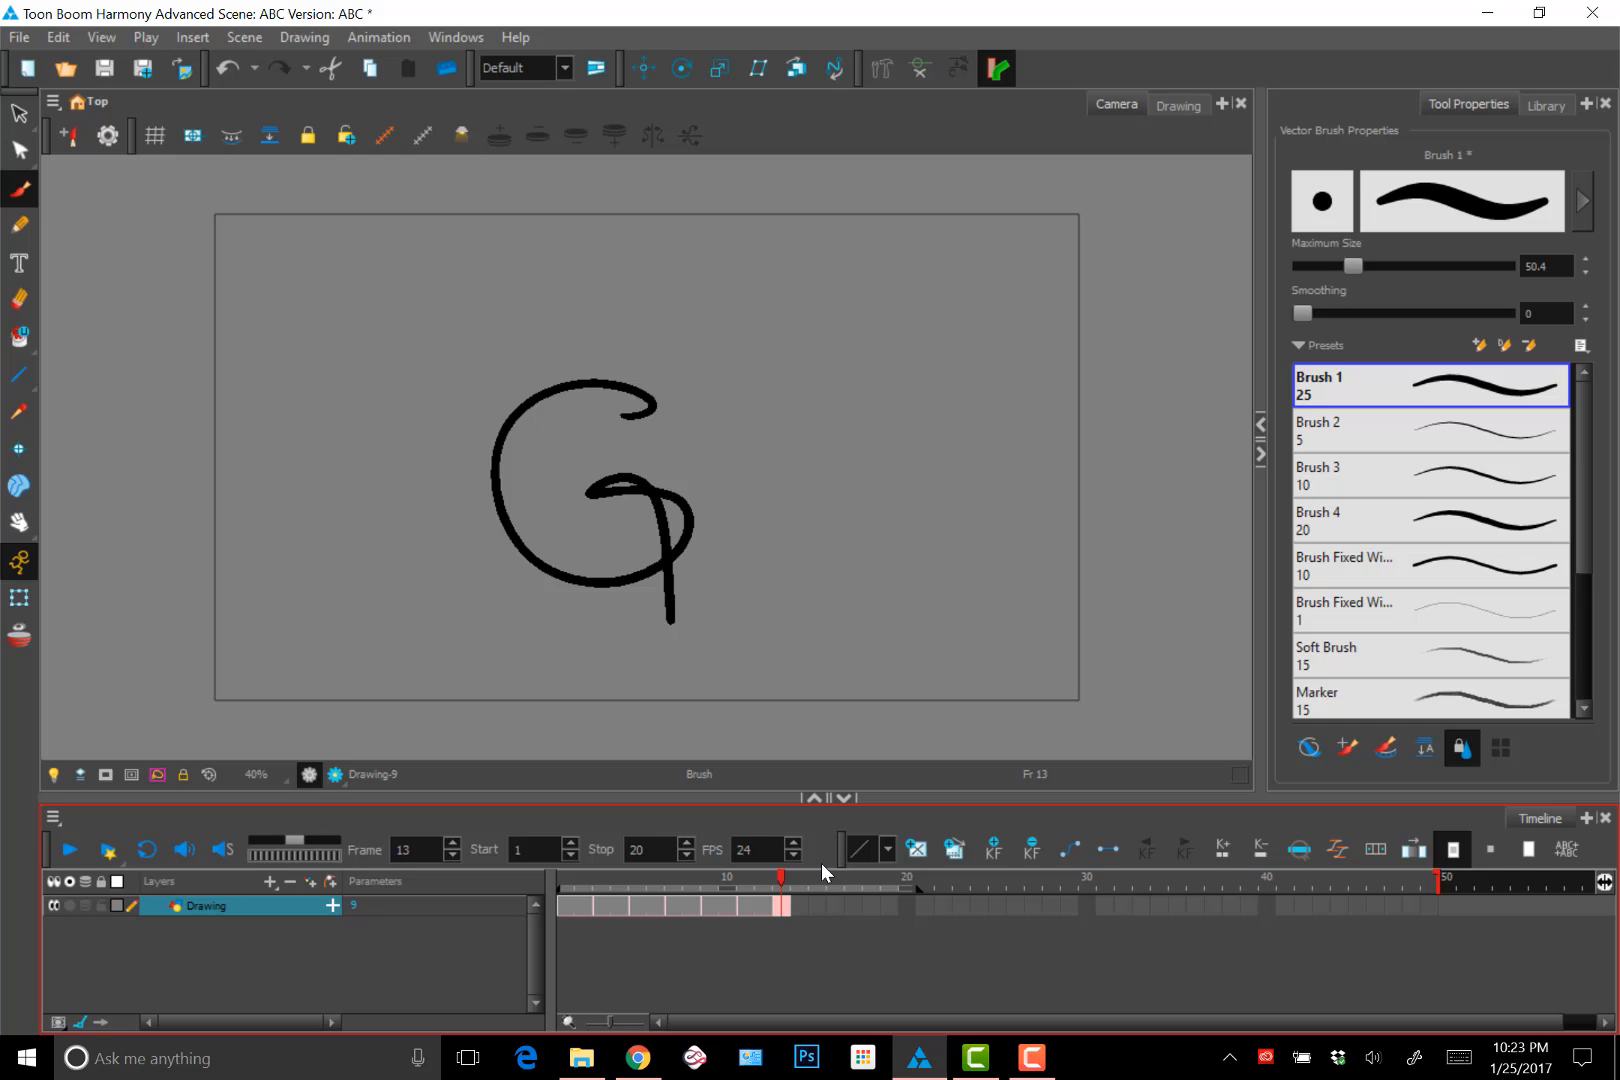
pyautogui.press('Delete')
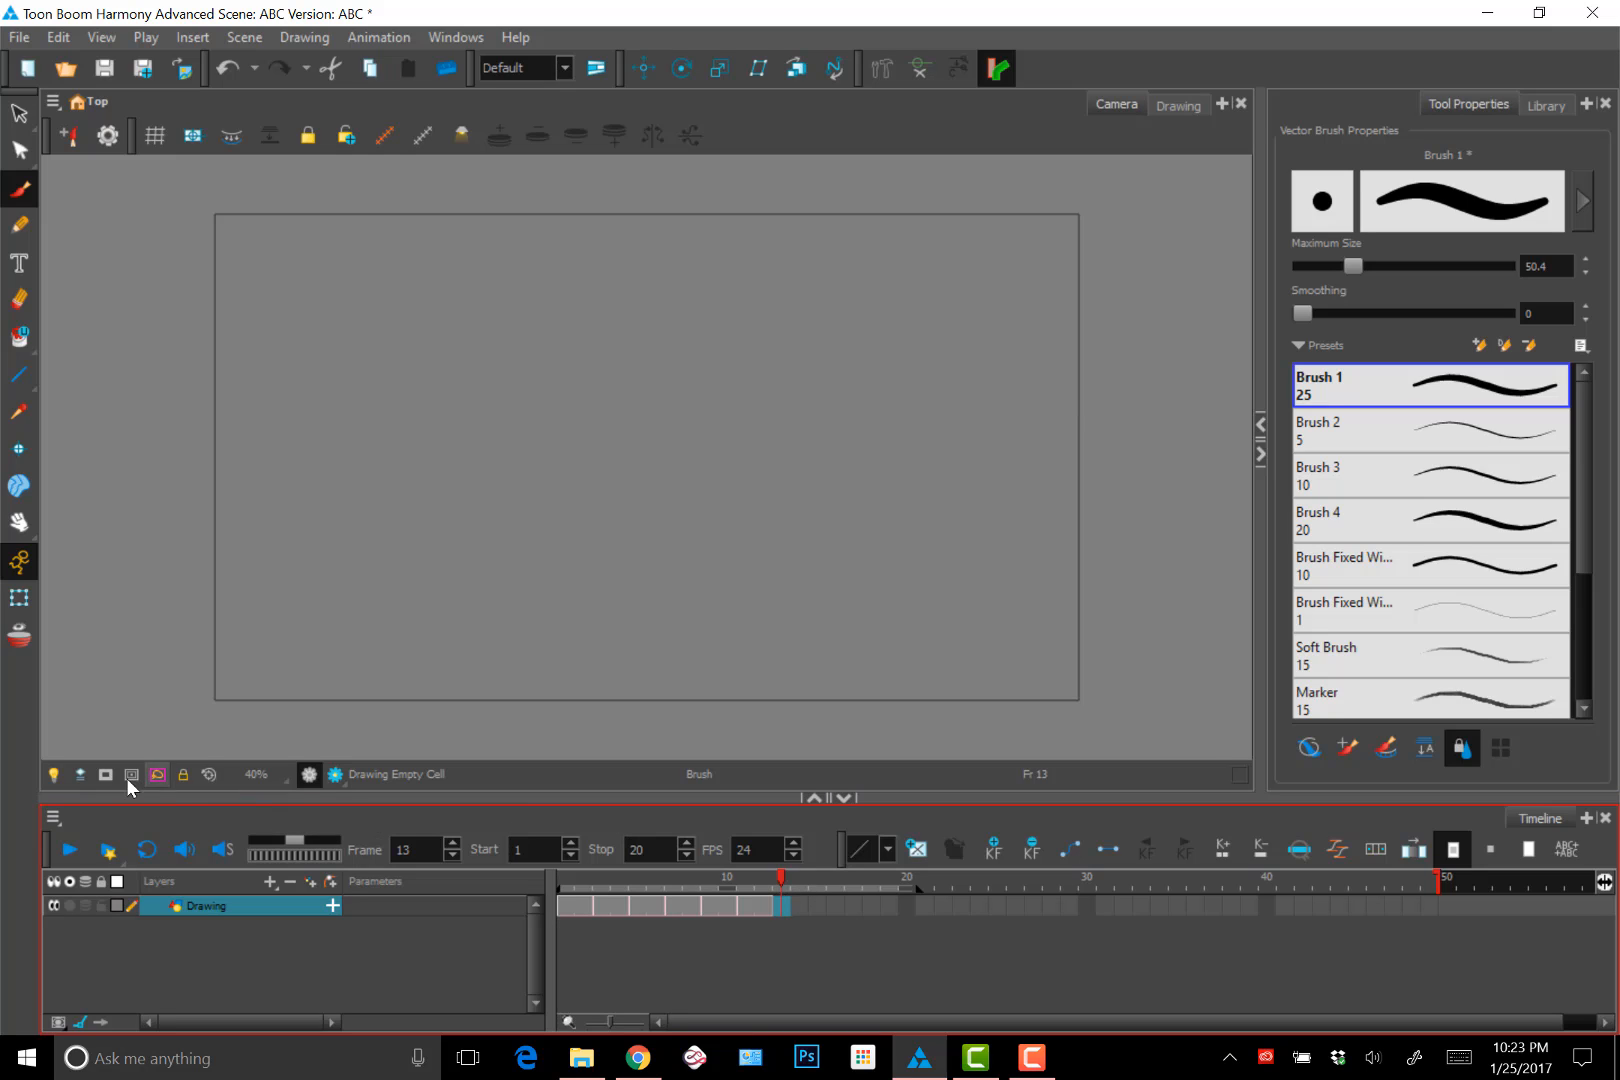
# Turn on onion skin with the playhead on empty frame 13
pyautogui.click(20, 638)
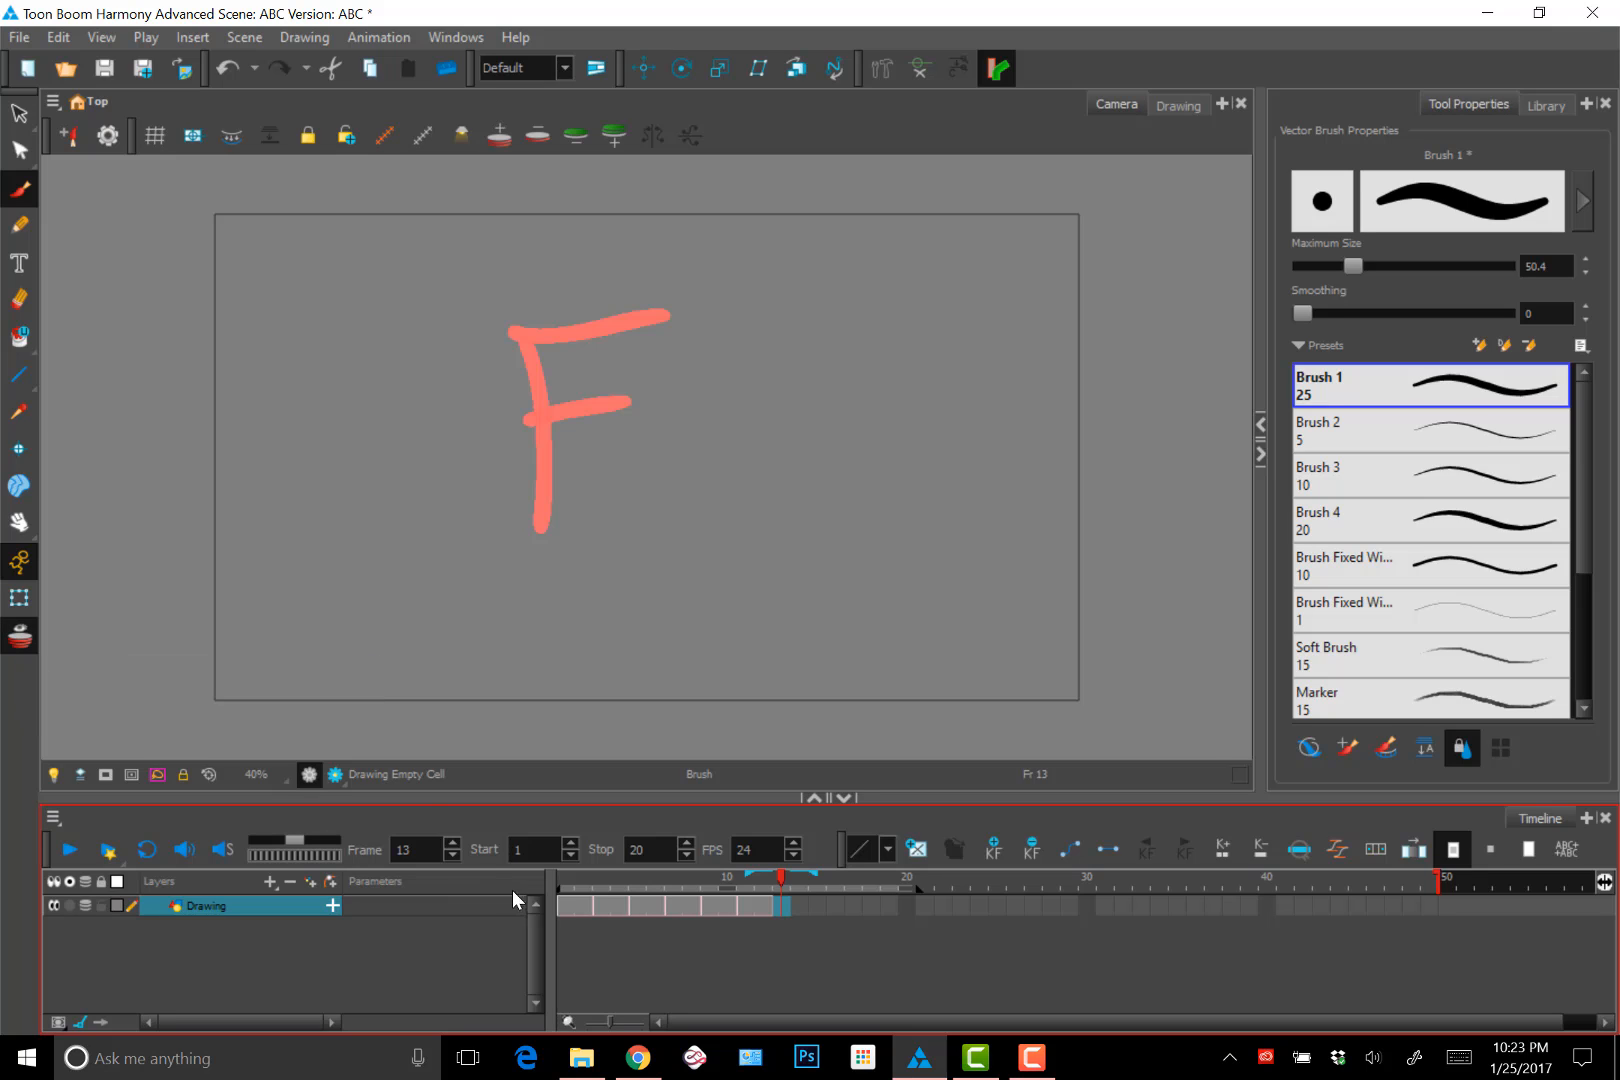
# Toggle onion skin off and on, and on frame 12 extend its range back to frame 1 and shorten it again
pyautogui.click(20, 638)
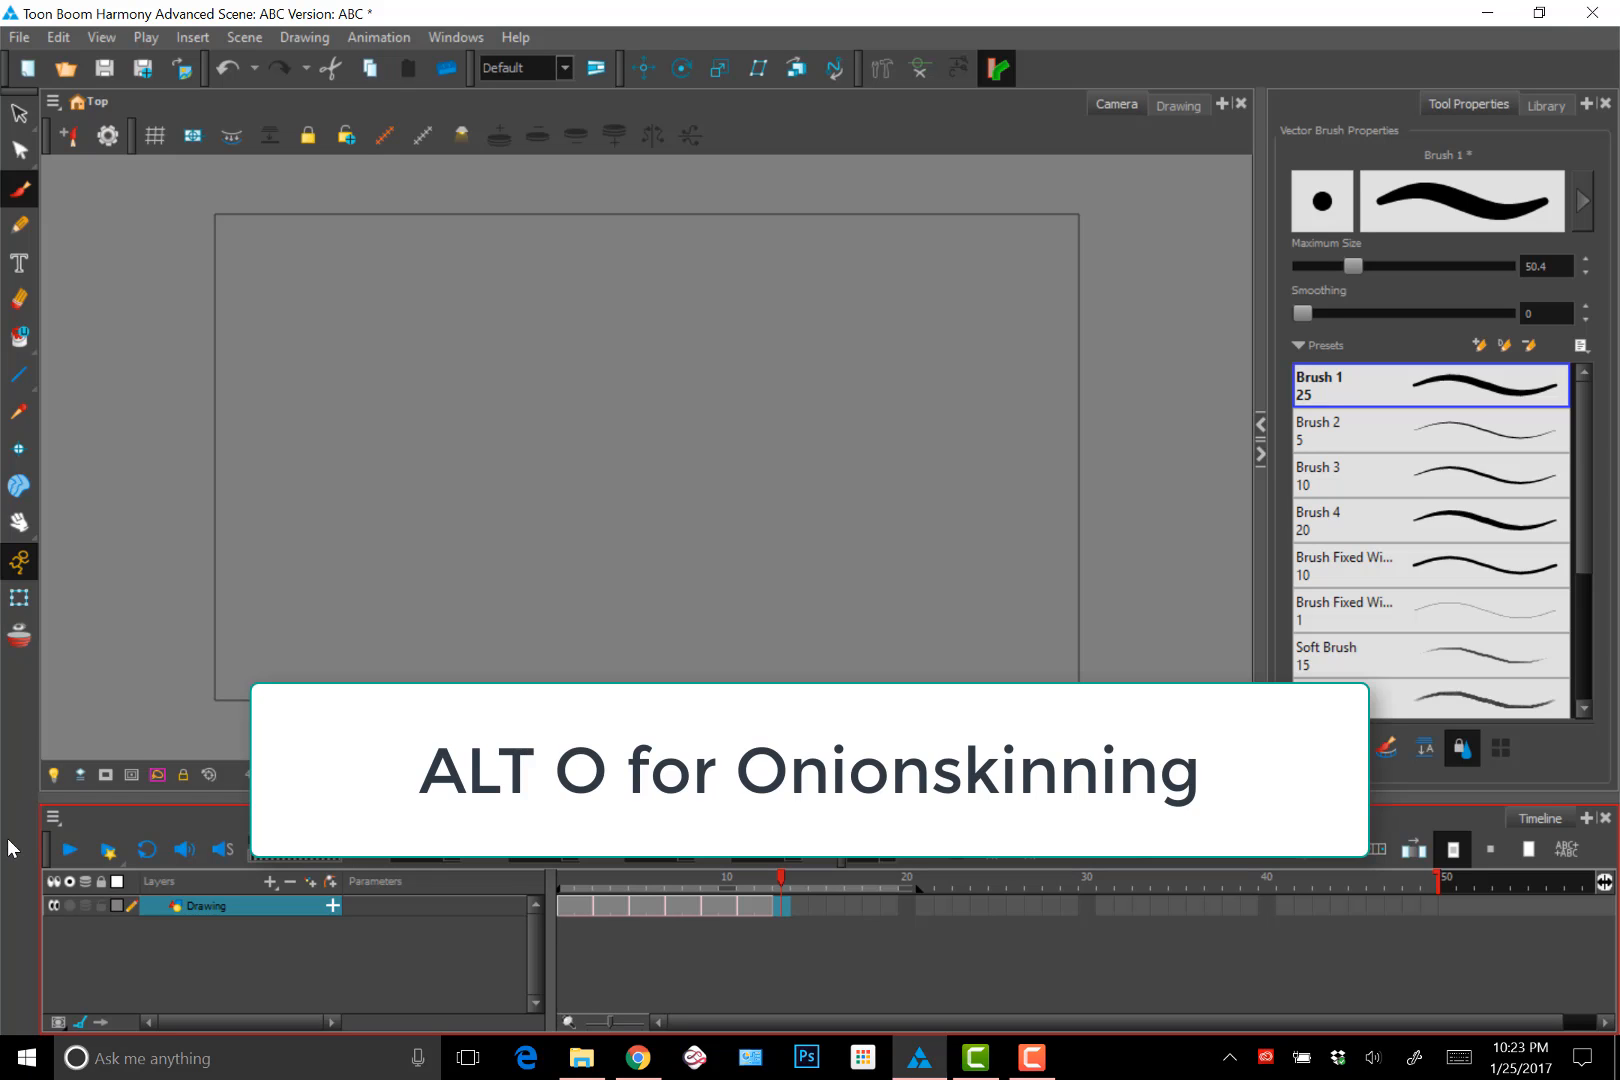
pyautogui.hotkey('alt', 'o')
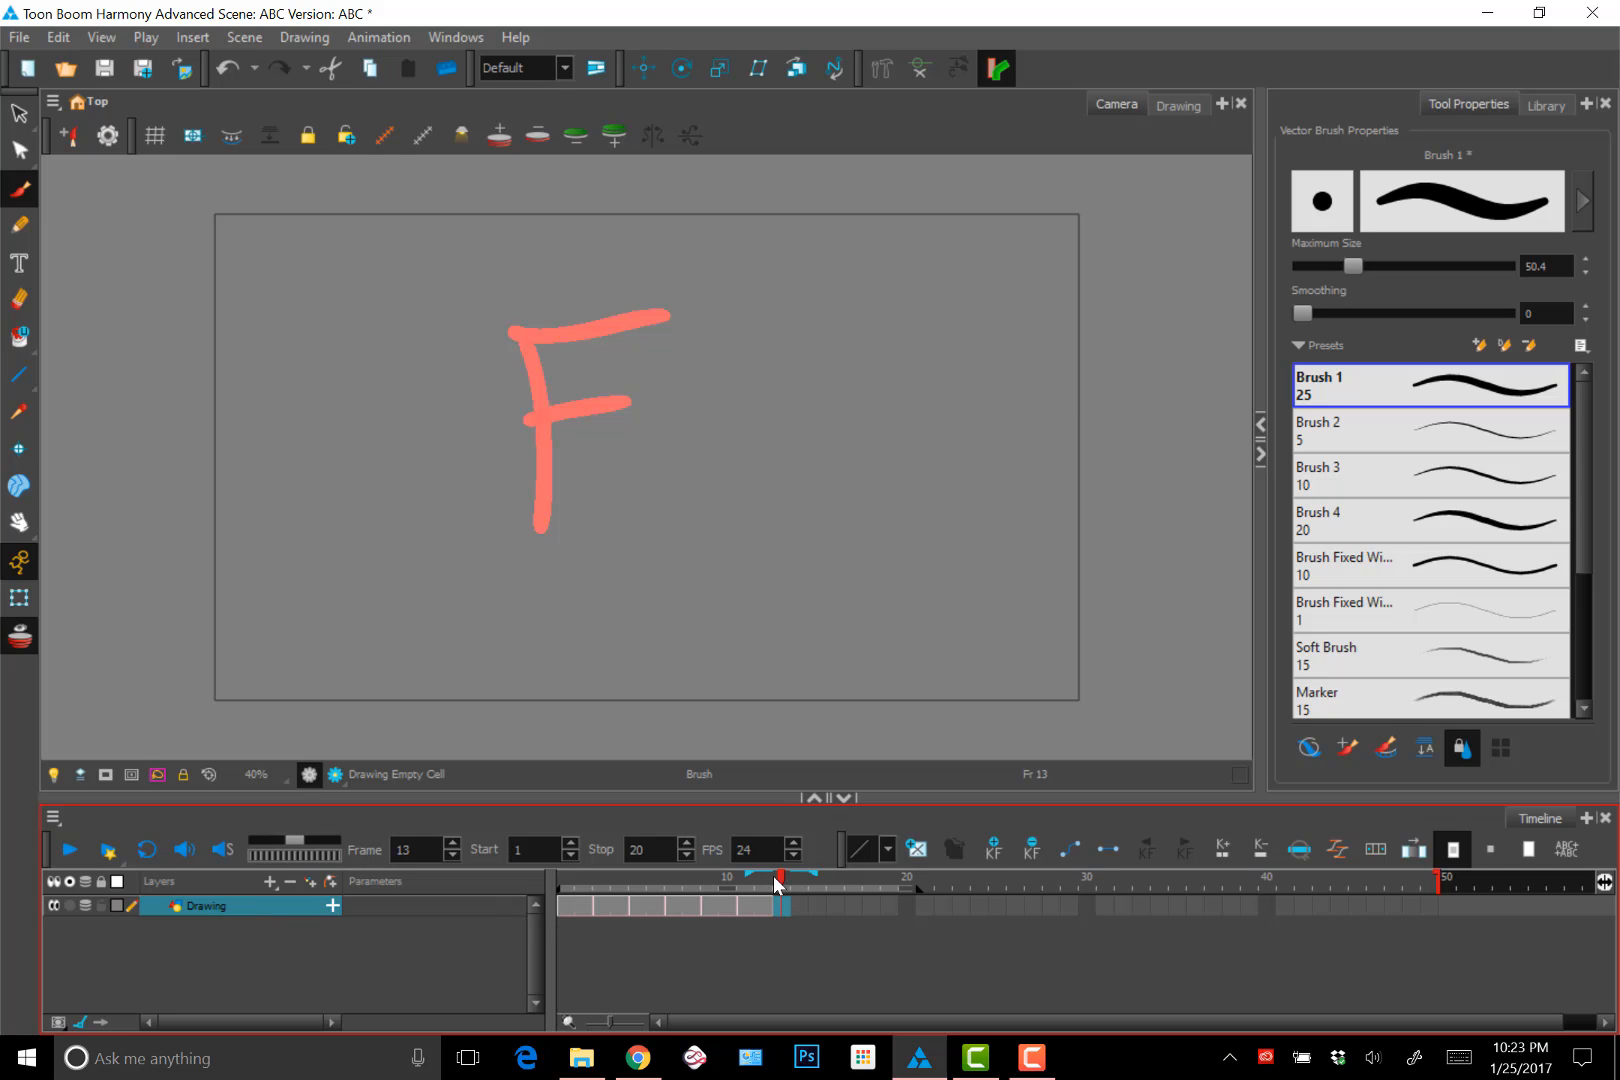
pyautogui.press(',')
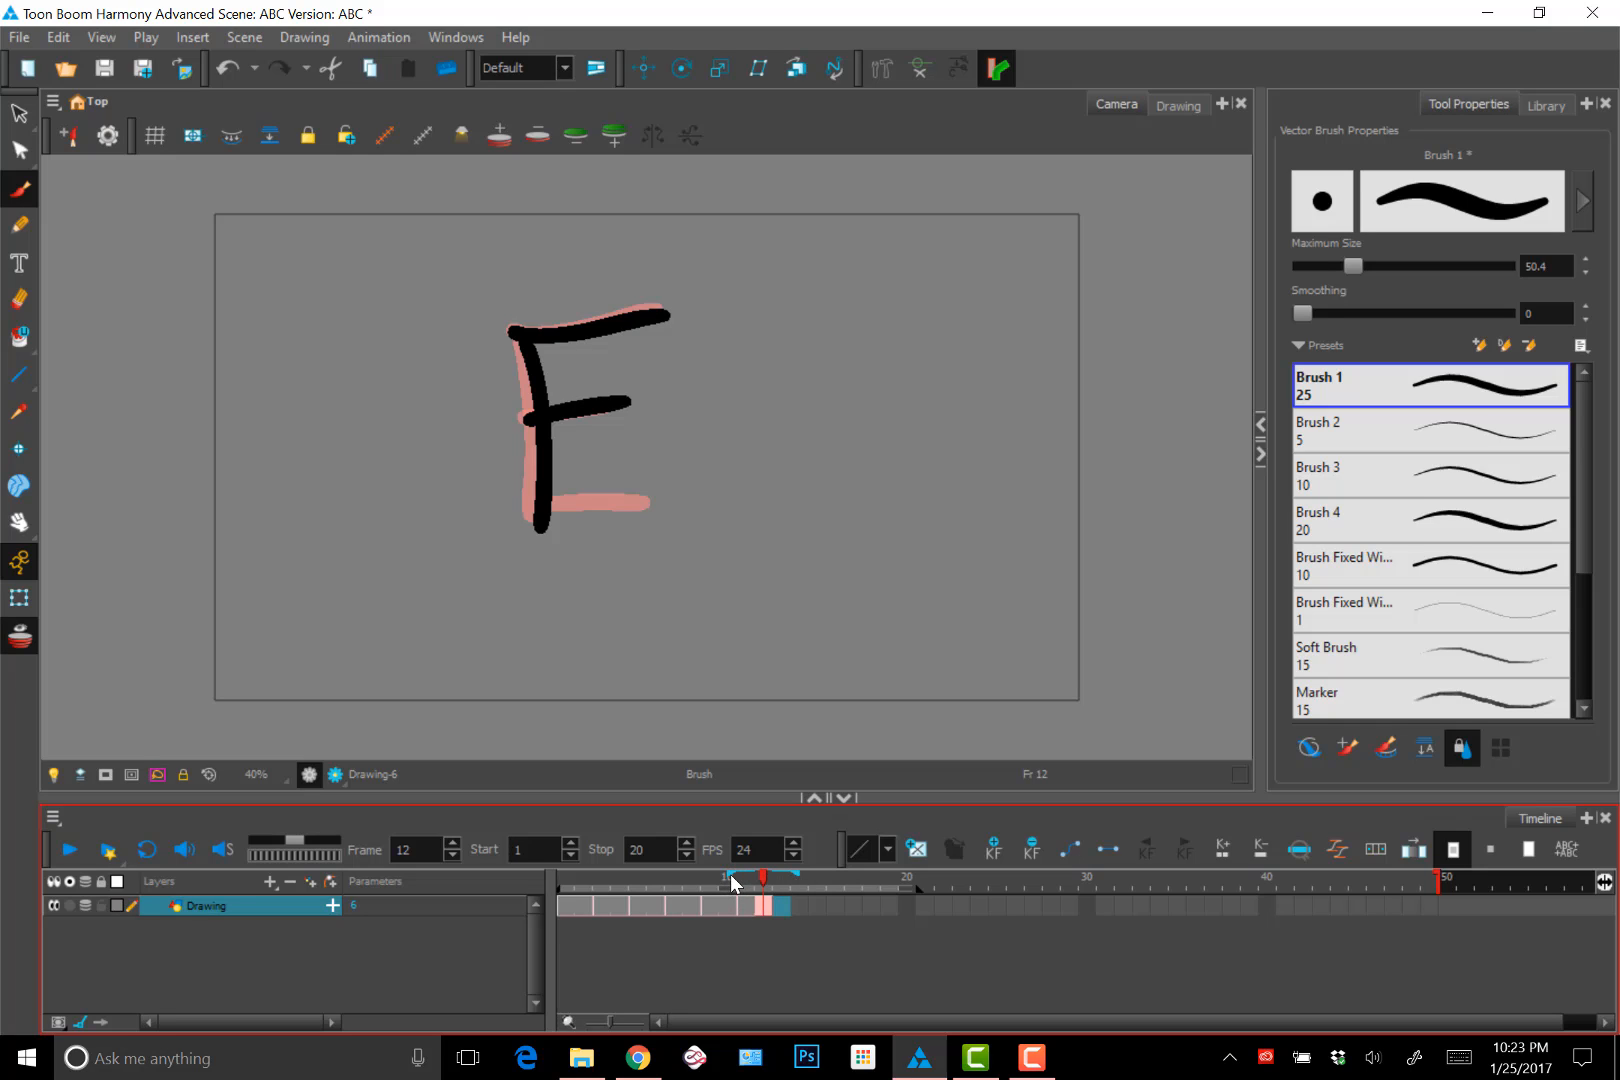
pyautogui.moveTo(730, 875); pyautogui.dragTo(564, 880)
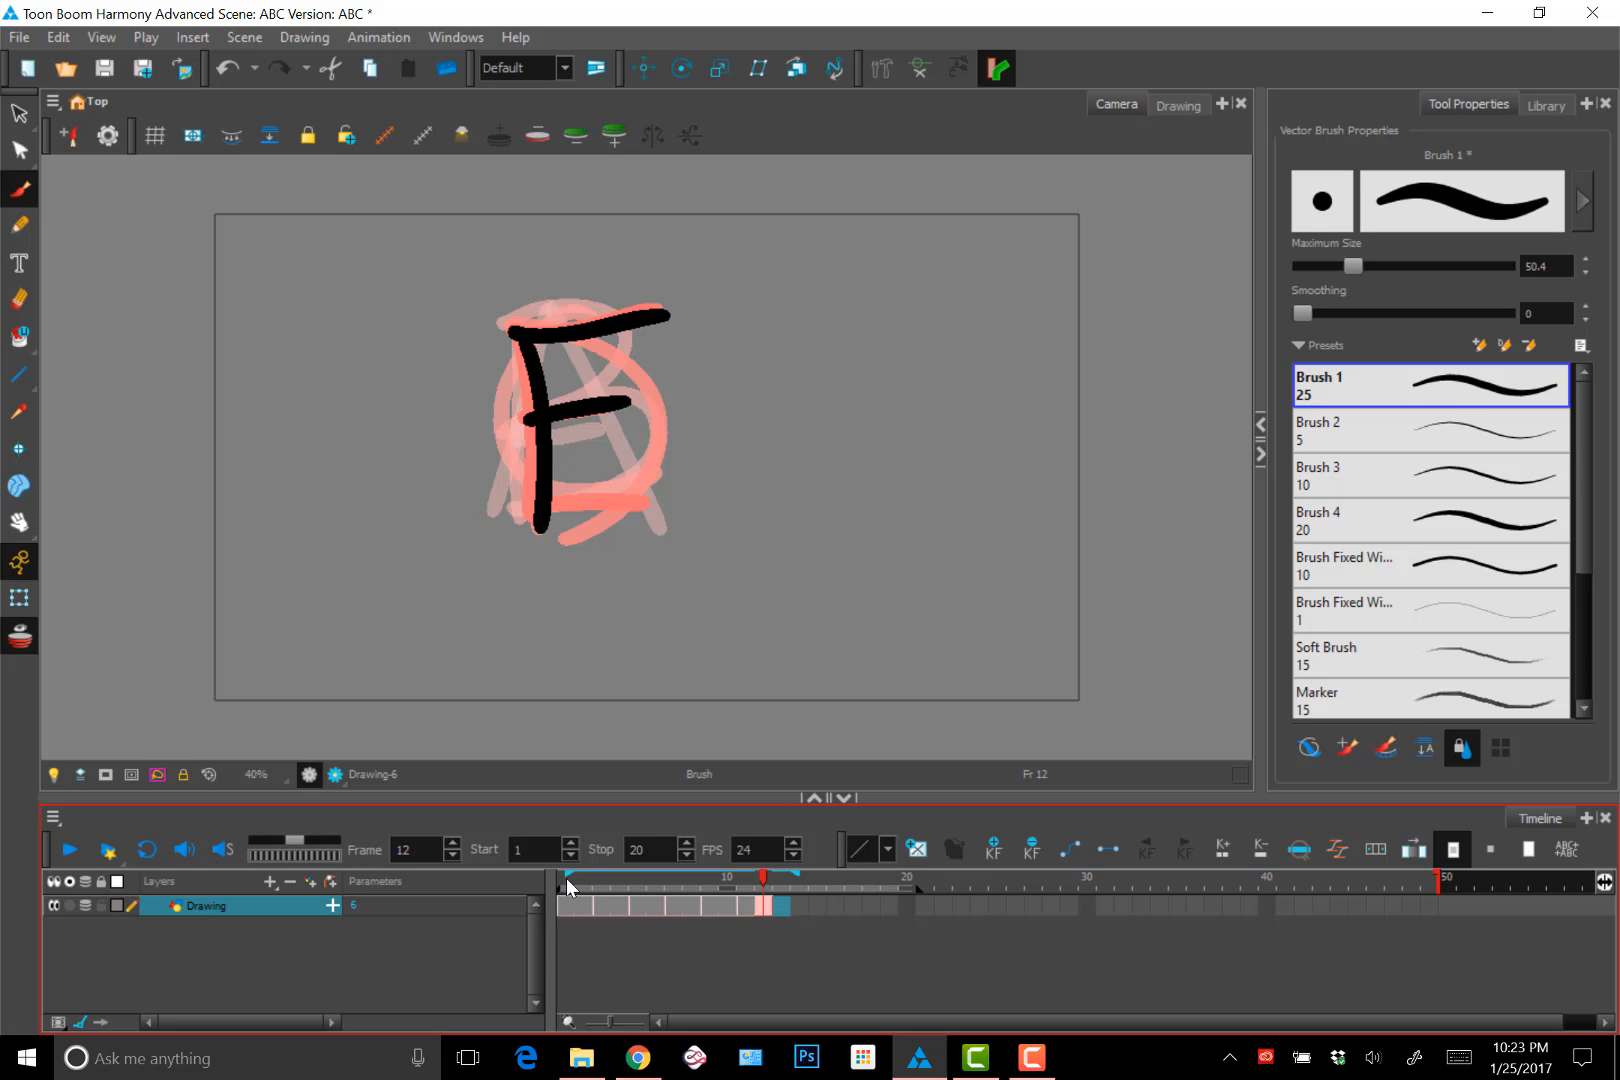
pyautogui.moveTo(566, 876); pyautogui.dragTo(733, 890)
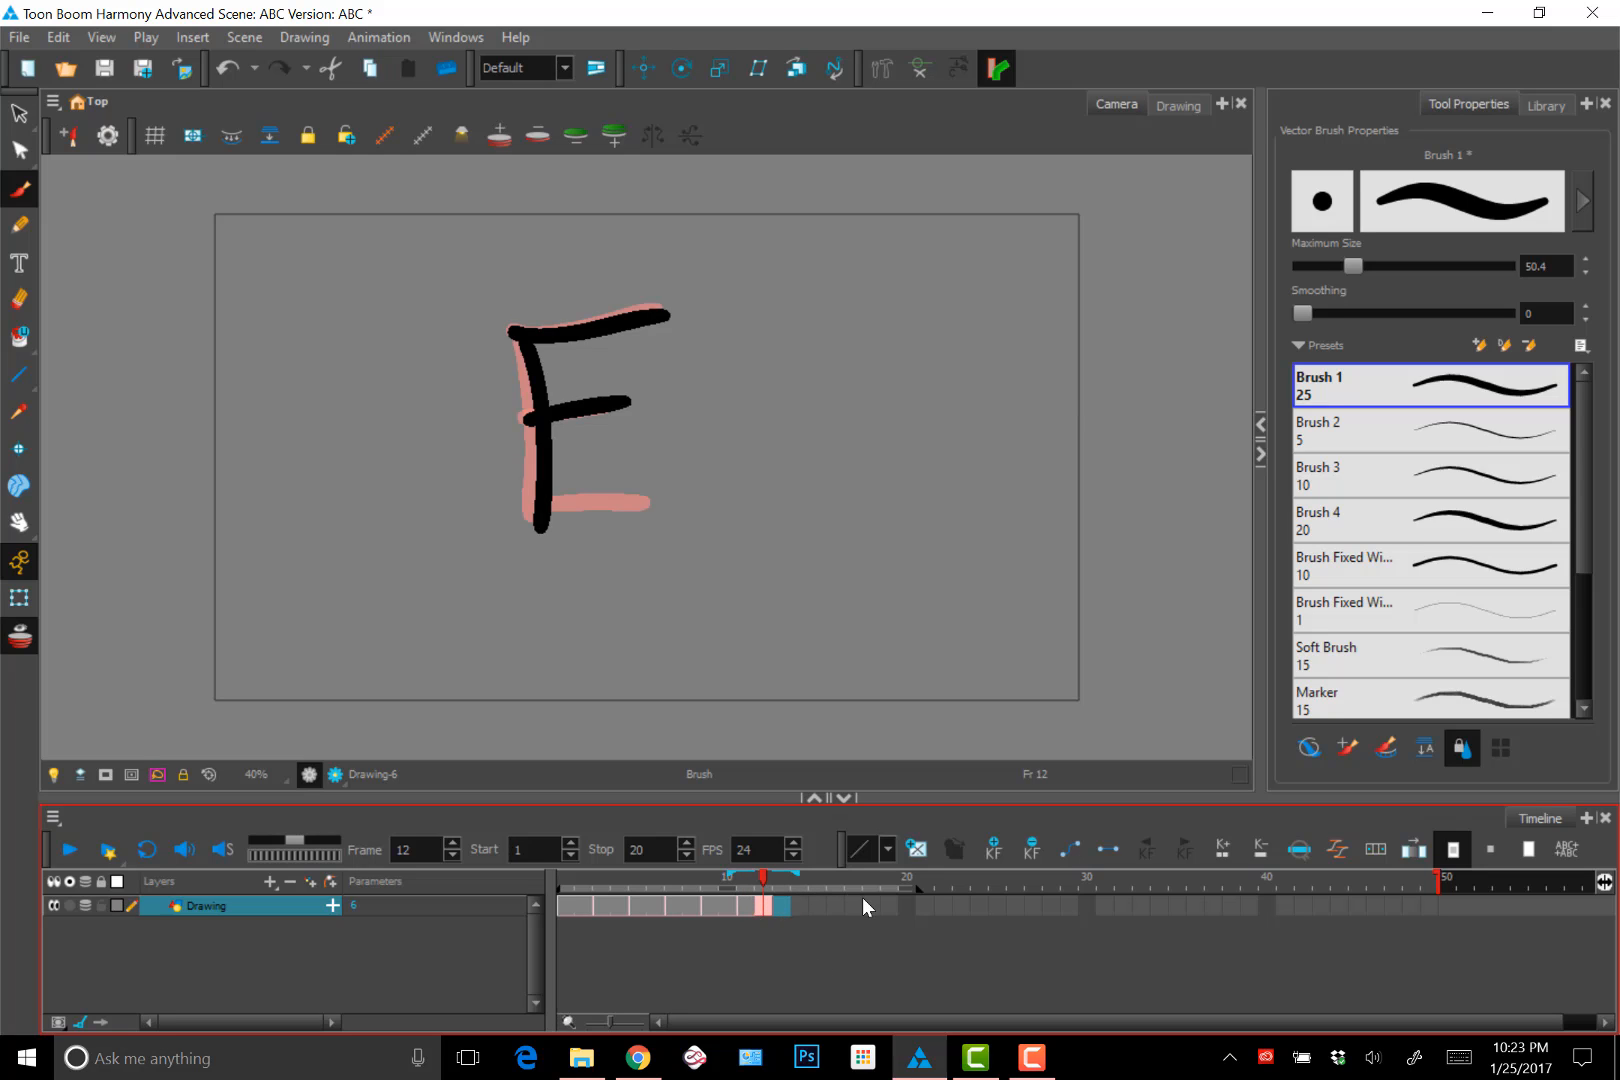
# Set the brush's maximum size to 66 and draw a freehand letter G on empty frame 13
pyautogui.click(781, 907)
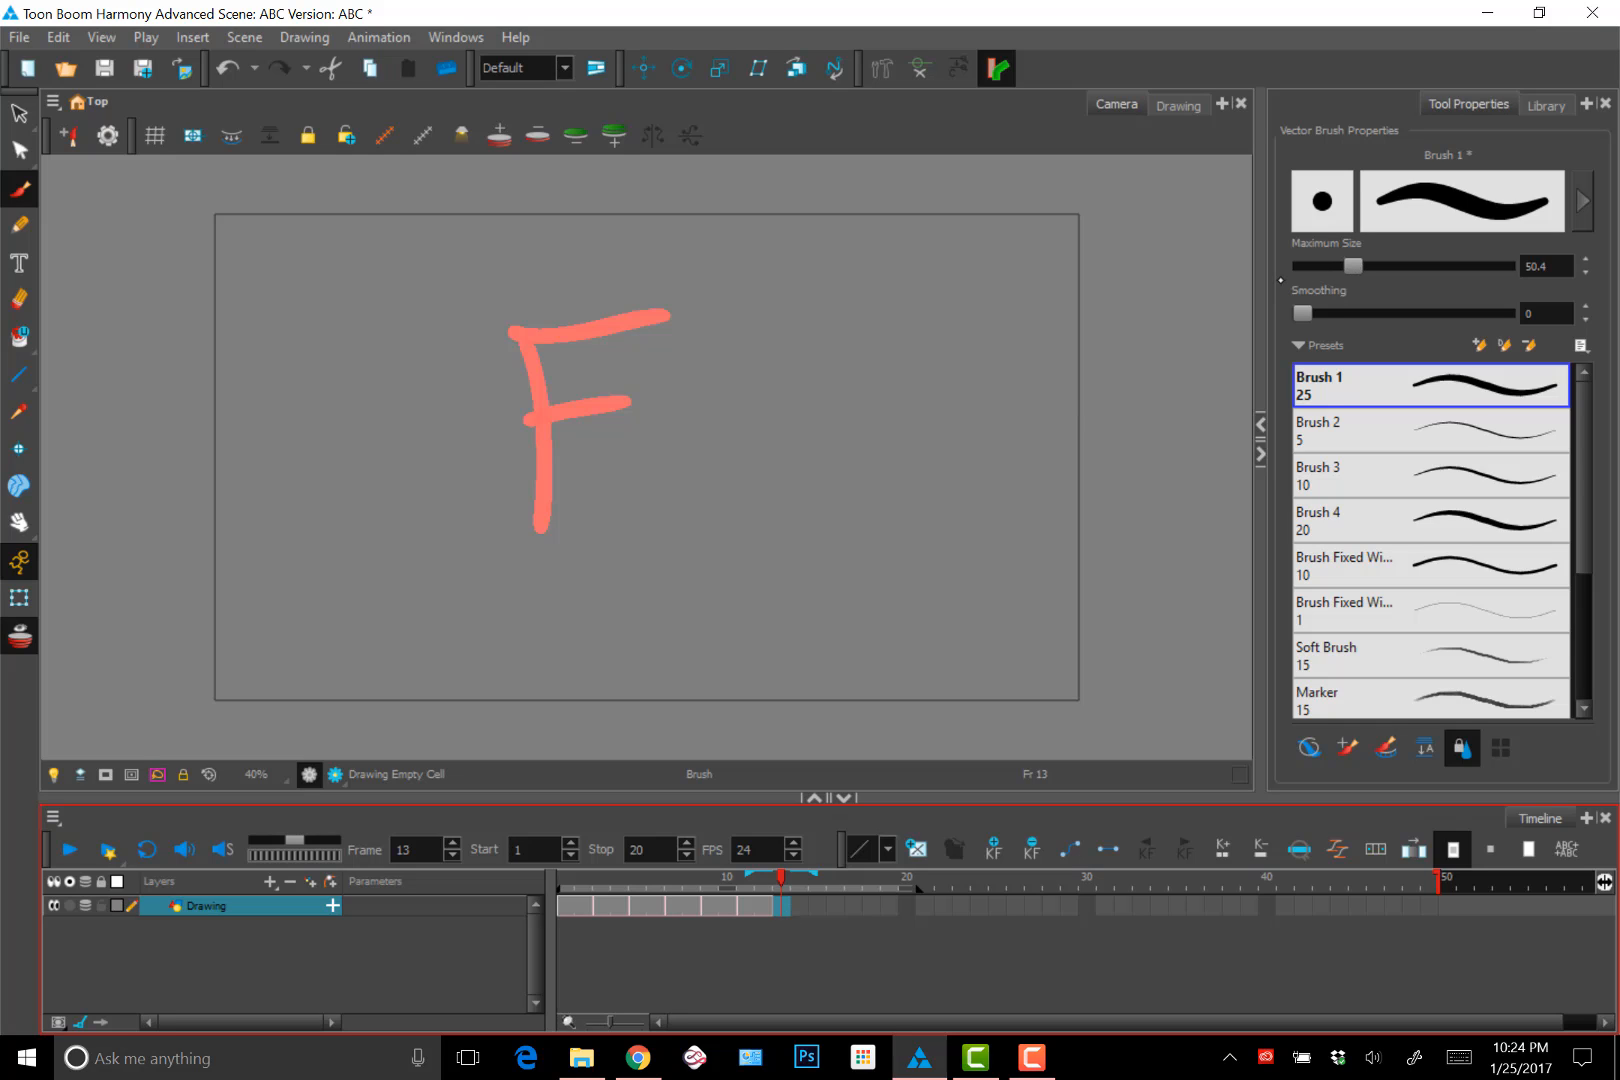
pyautogui.moveTo(1353, 262); pyautogui.dragTo(1369, 262)
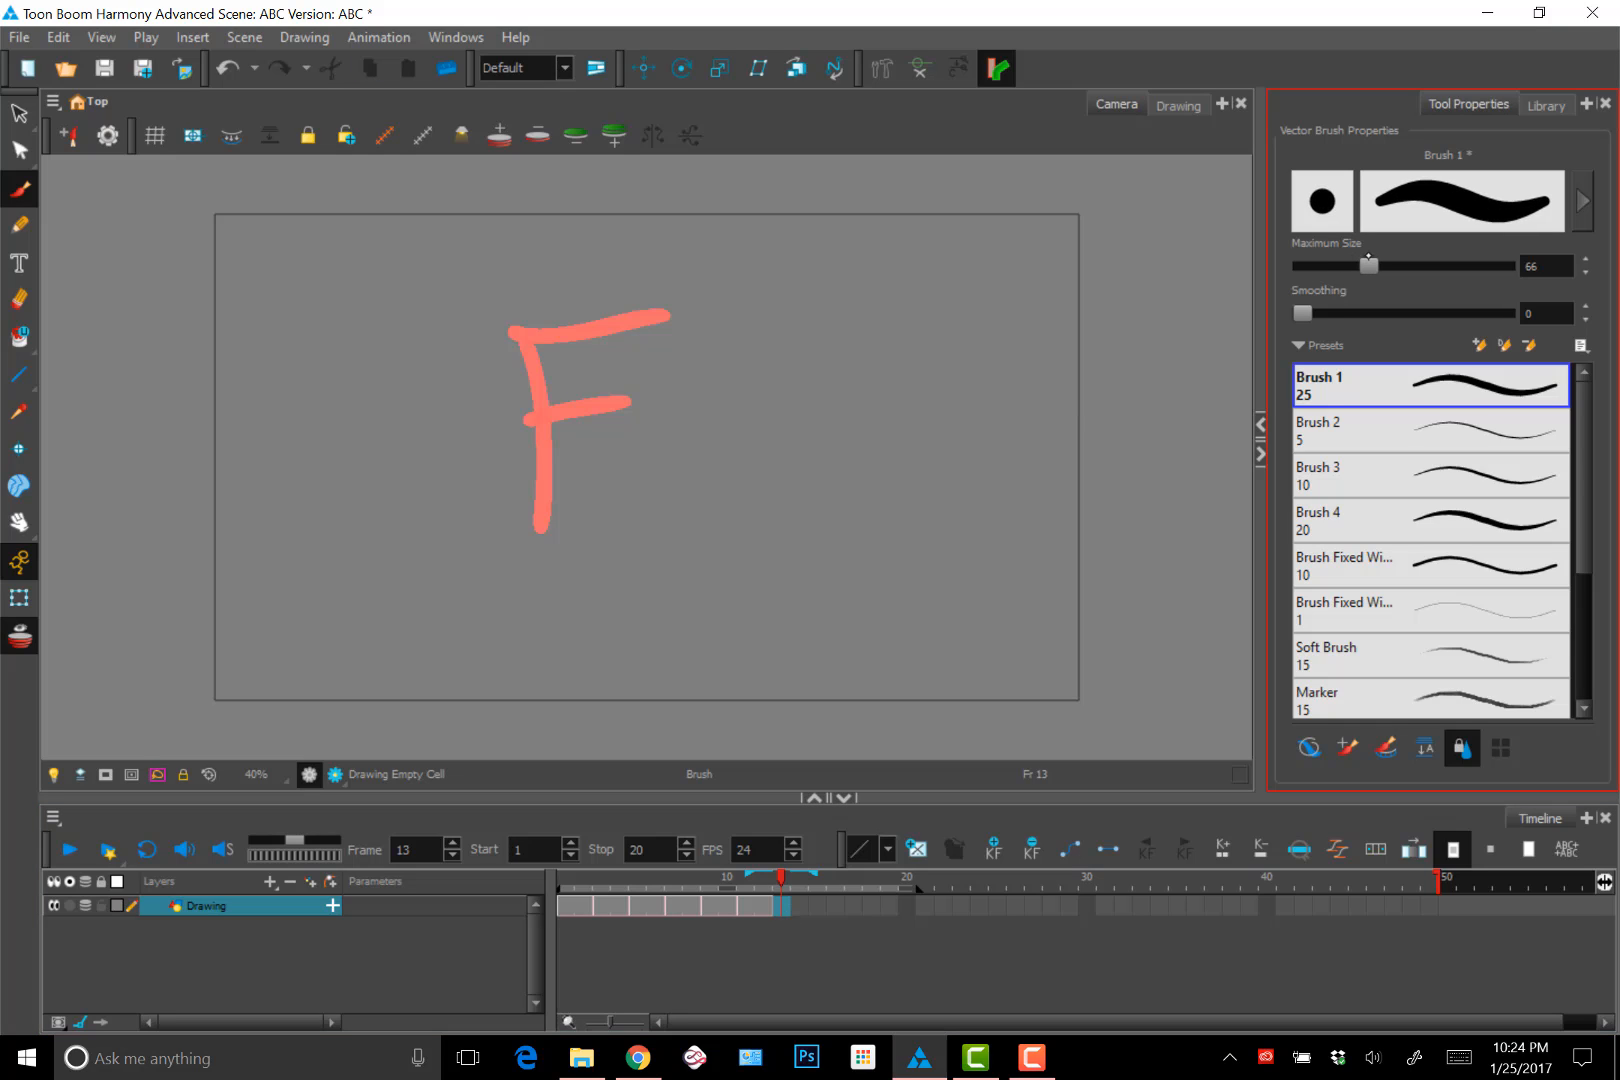
pyautogui.moveTo(636, 348)
pyautogui.mouseDown()
pyautogui.moveTo(633, 441)
pyautogui.moveTo(668, 418)
pyautogui.mouseUp()
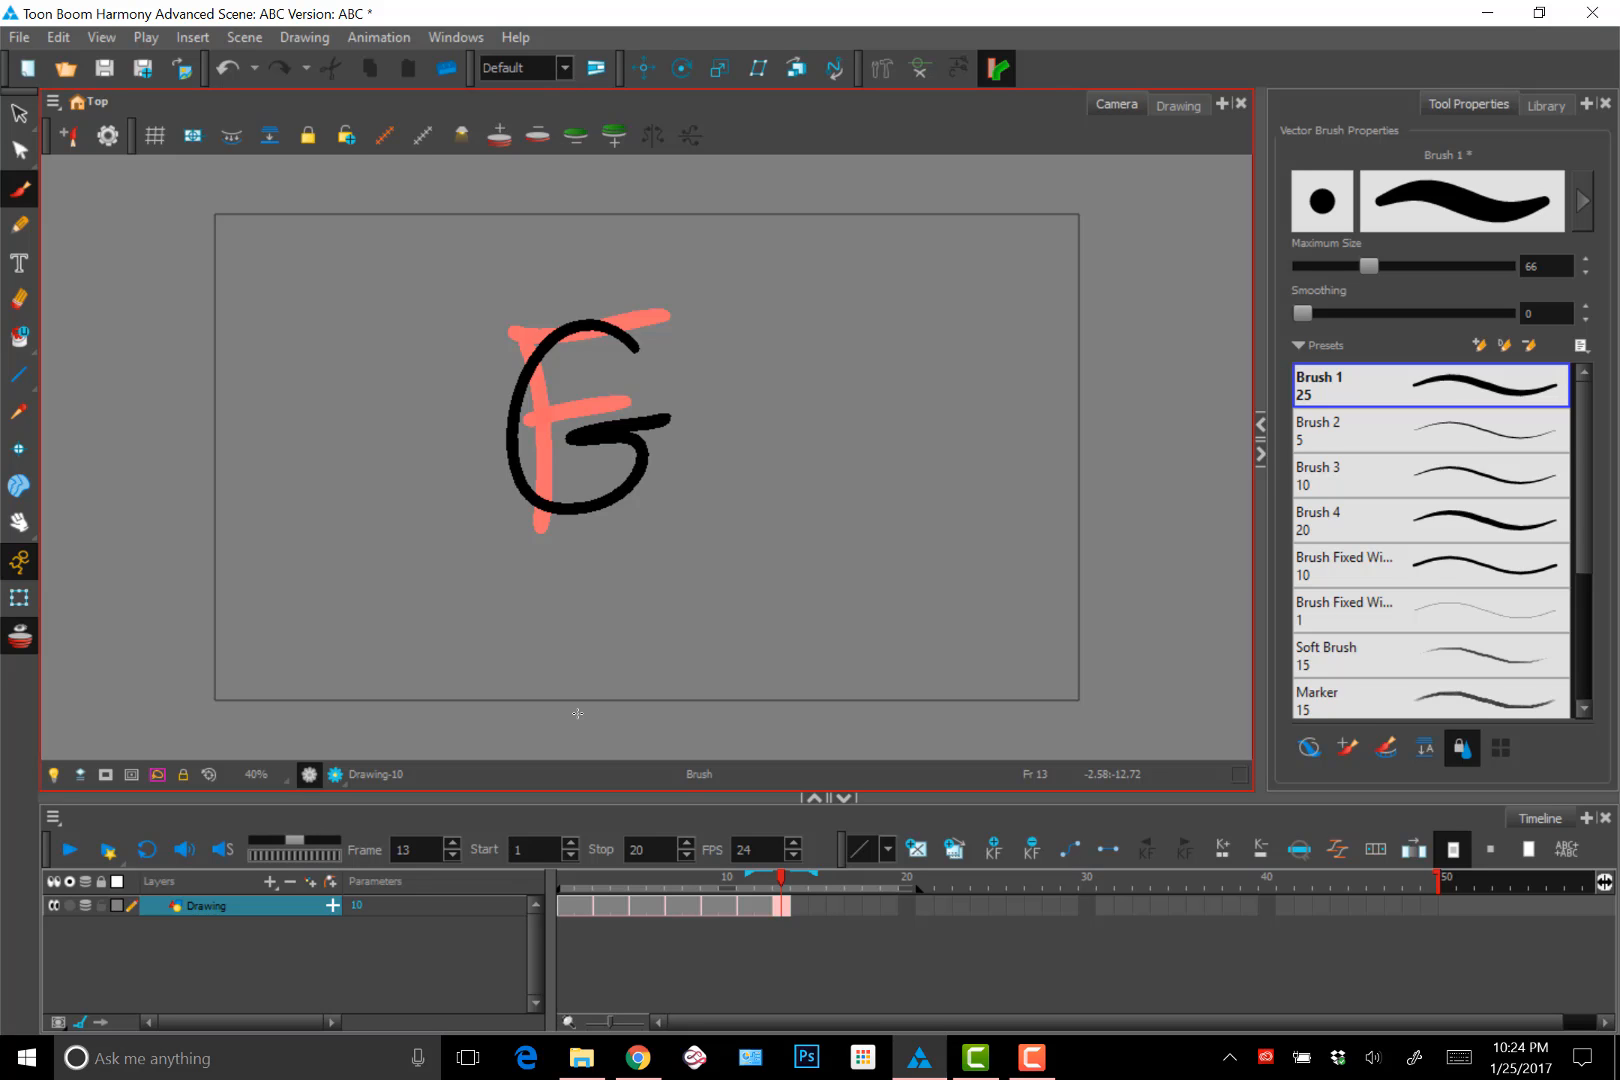
# Draw a freehand letter H with the brush on empty frame 14, over the onion-skinned G
pyautogui.press('.')
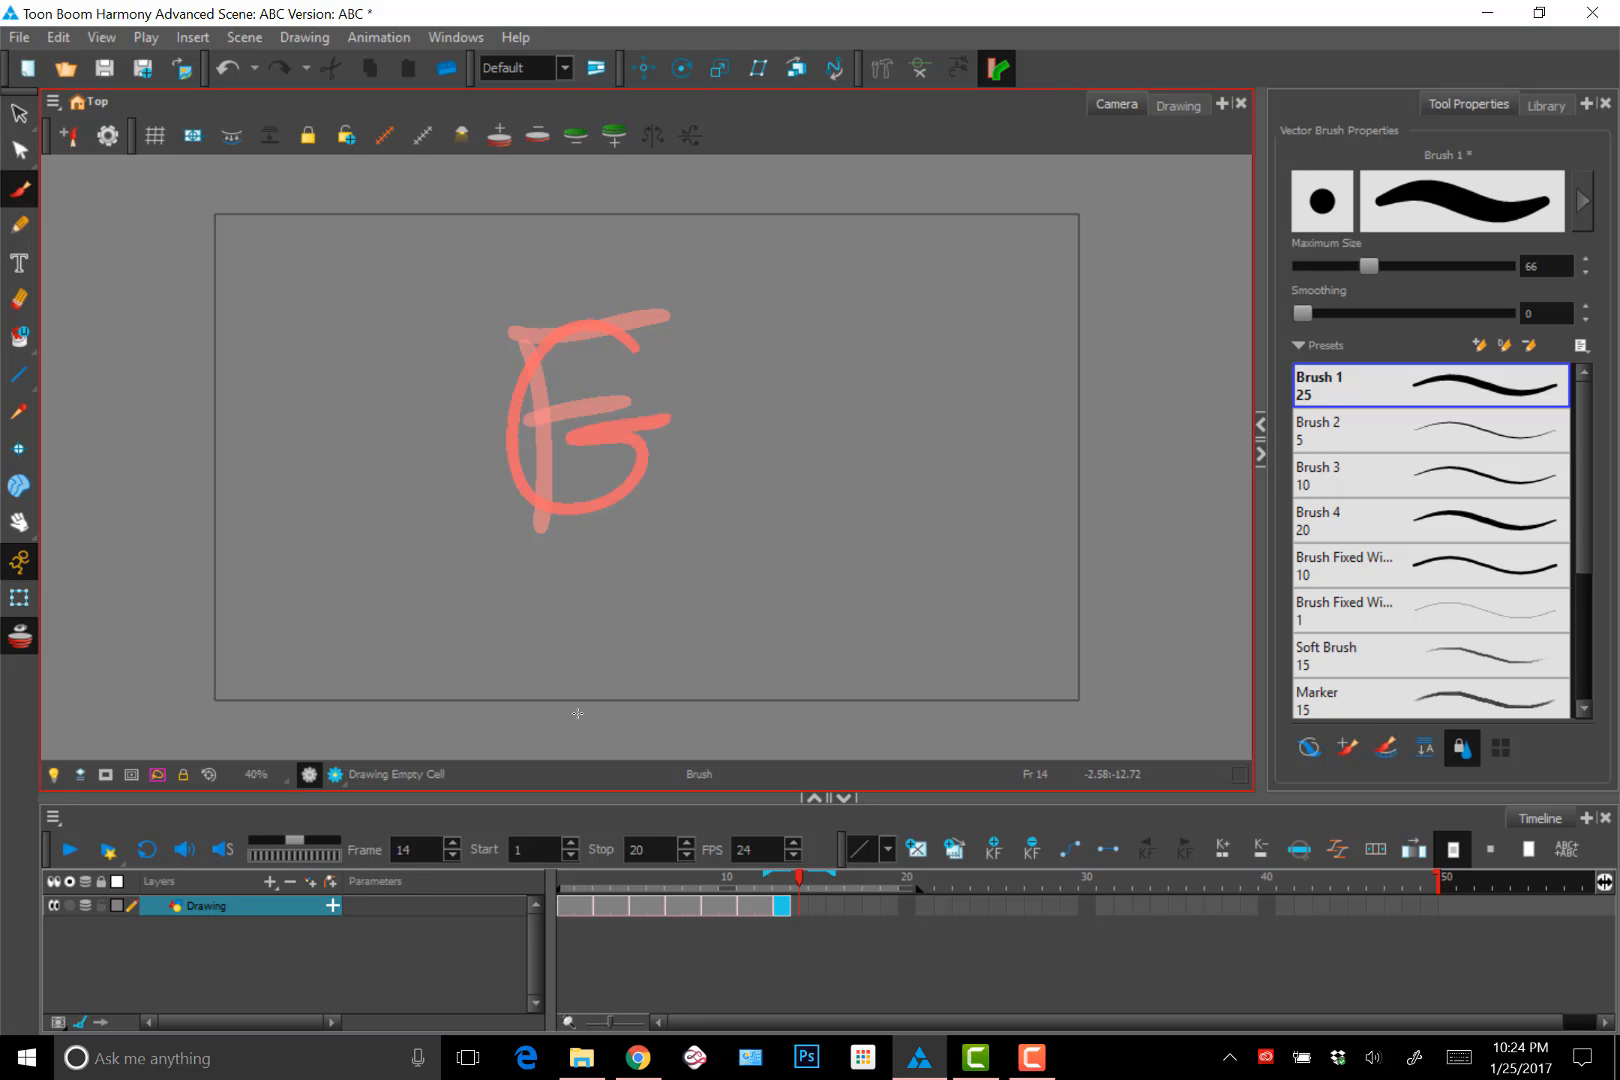
pyautogui.moveTo(522, 312); pyautogui.dragTo(546, 556)
pyautogui.moveTo(614, 306); pyautogui.dragTo(642, 570)
pyautogui.moveTo(532, 452); pyautogui.dragTo(614, 440)
# Draw a freehand letter I with both crossbars on empty frame 15, over the onion-skinned H
pyautogui.press('.')
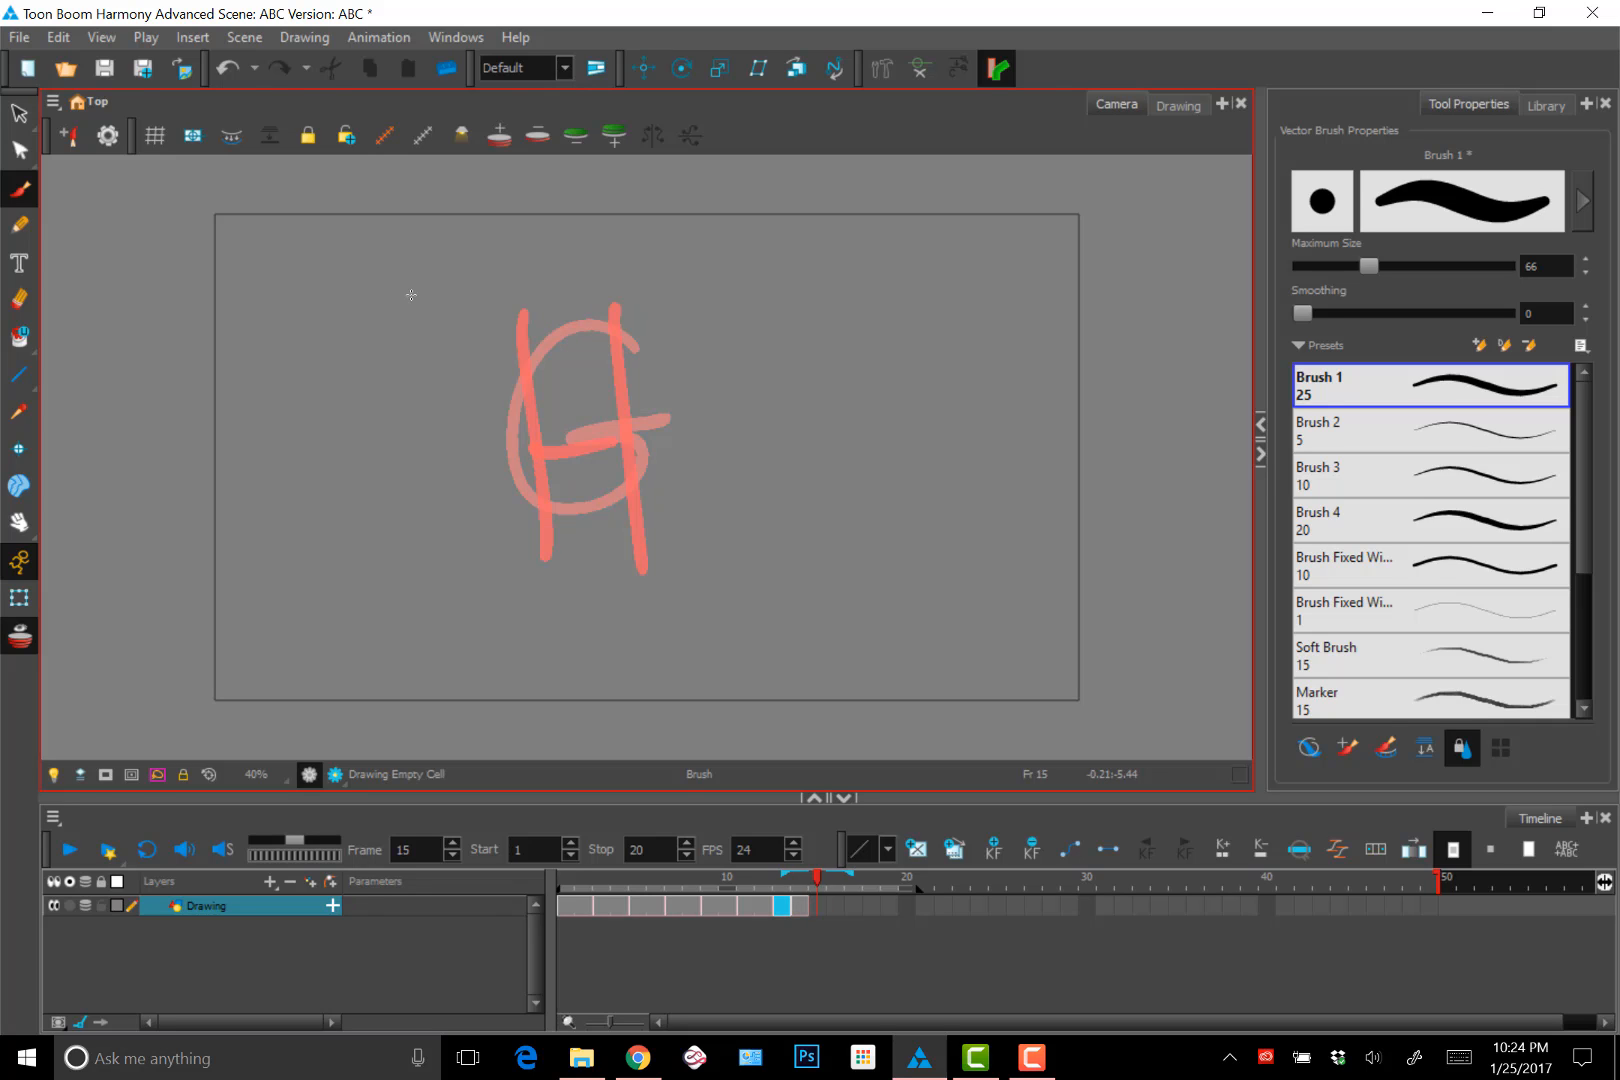
pyautogui.moveTo(591, 322); pyautogui.dragTo(606, 530)
pyautogui.moveTo(505, 342); pyautogui.dragTo(662, 299)
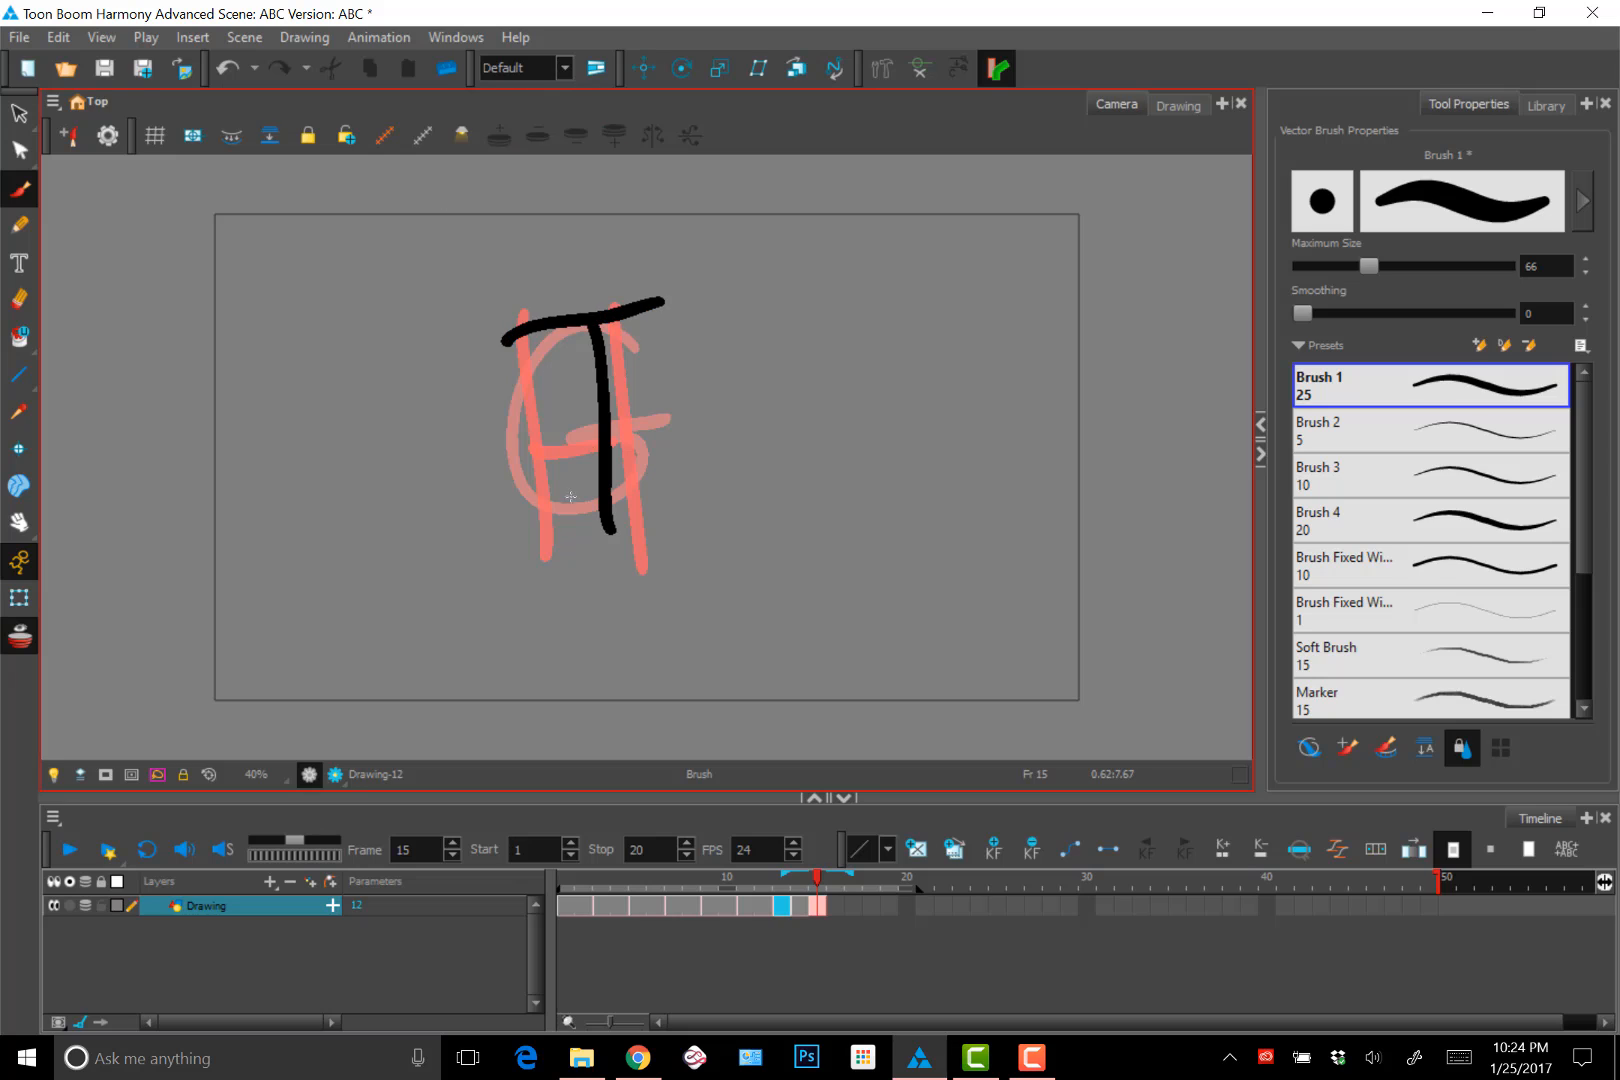
pyautogui.moveTo(553, 535); pyautogui.dragTo(683, 520)
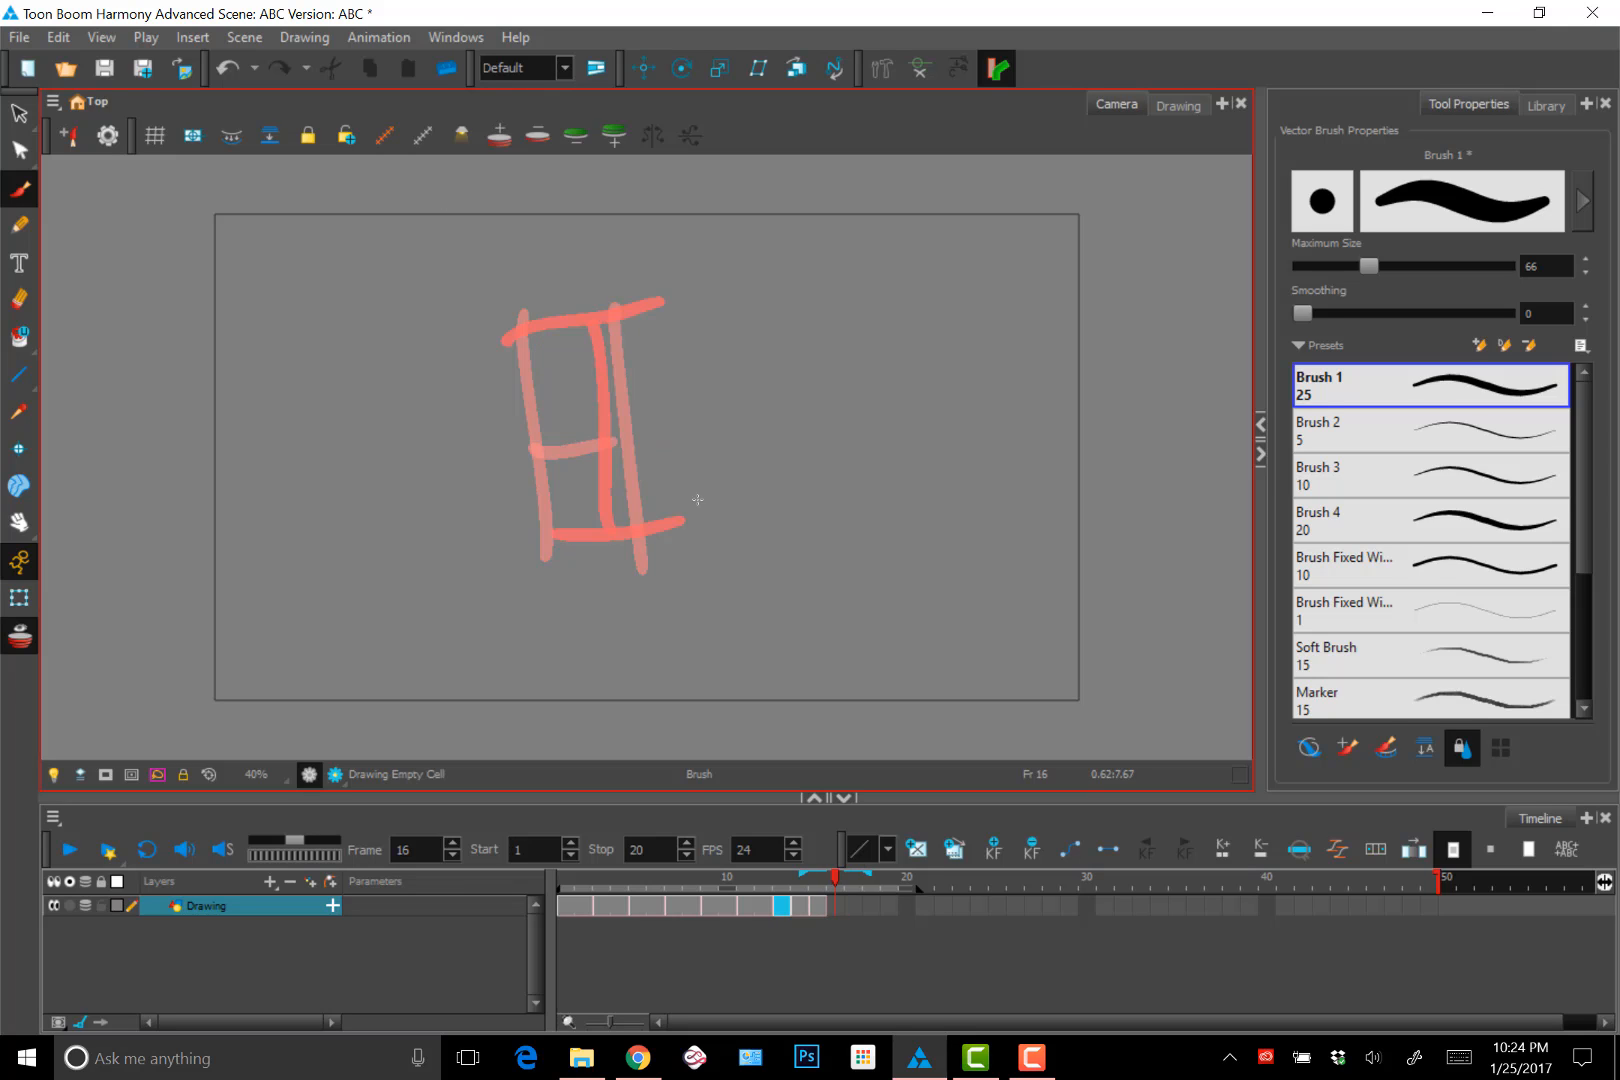
# Flip back and forth through frames 14 to 16 to compare the newly drawn letters
pyautogui.press(',')
pyautogui.press(',')
pyautogui.press('.')
pyautogui.press('.')
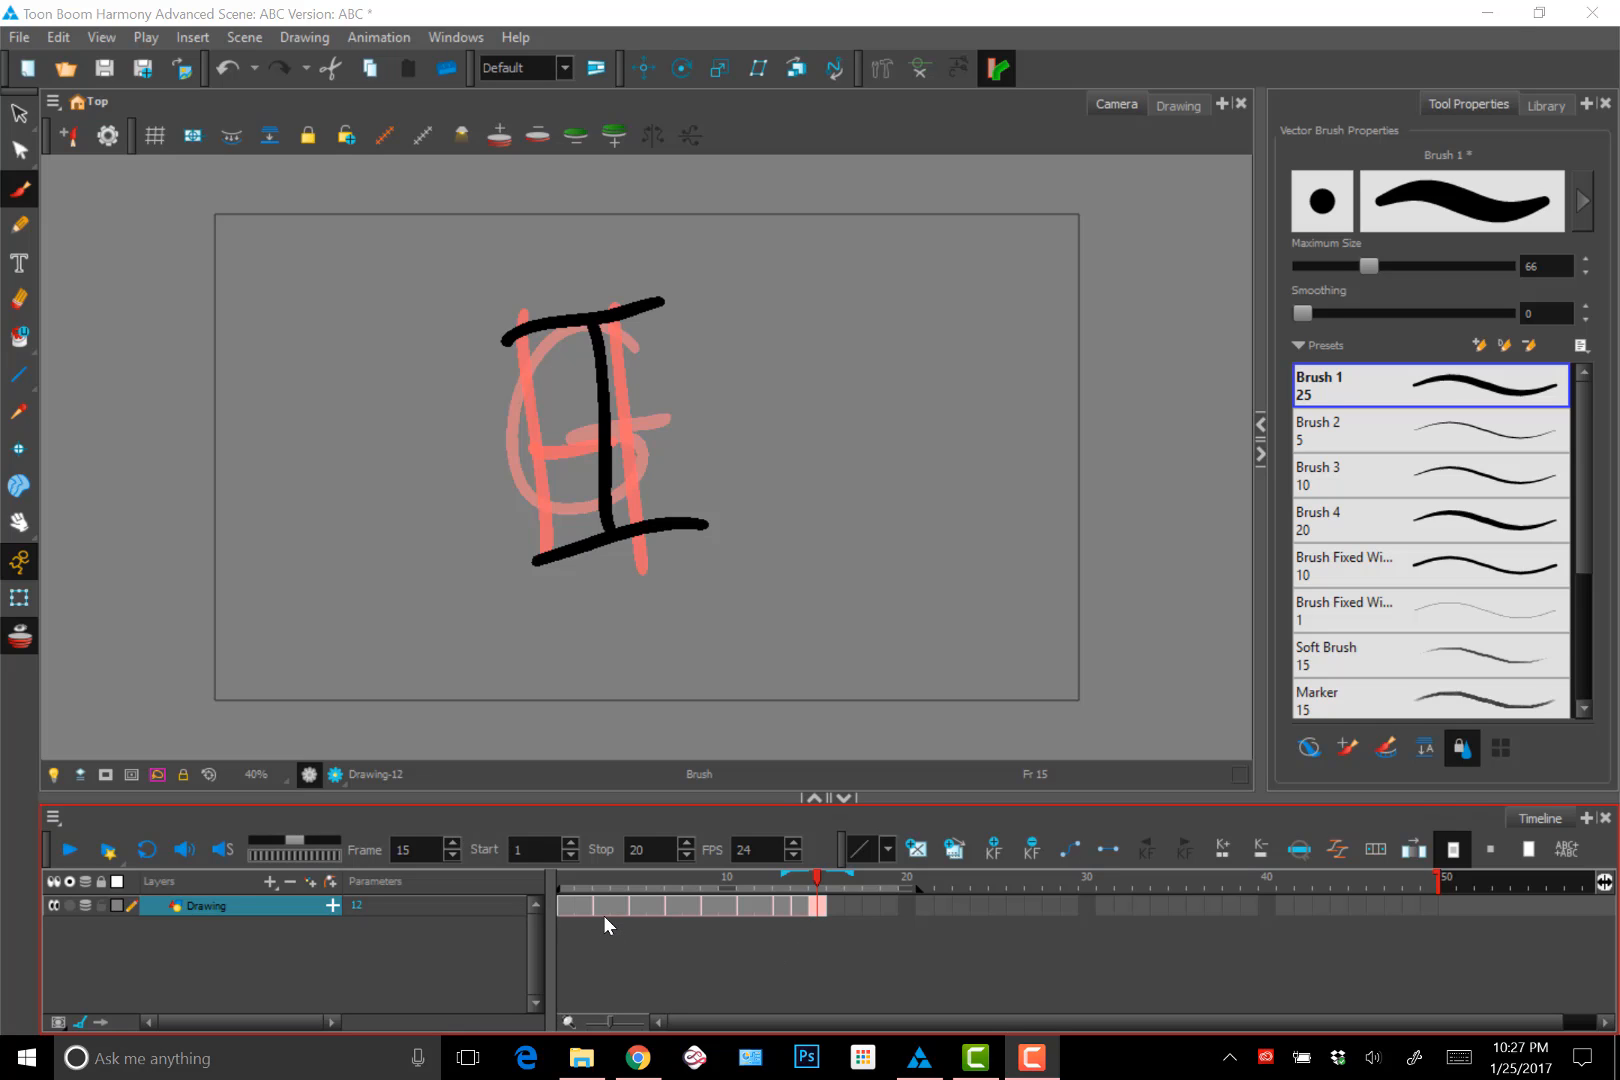
# Turn off onion skin and insert a blank cell at frame 5, between the letters B and C
pyautogui.moveTo(815, 876); pyautogui.dragTo(620, 901)
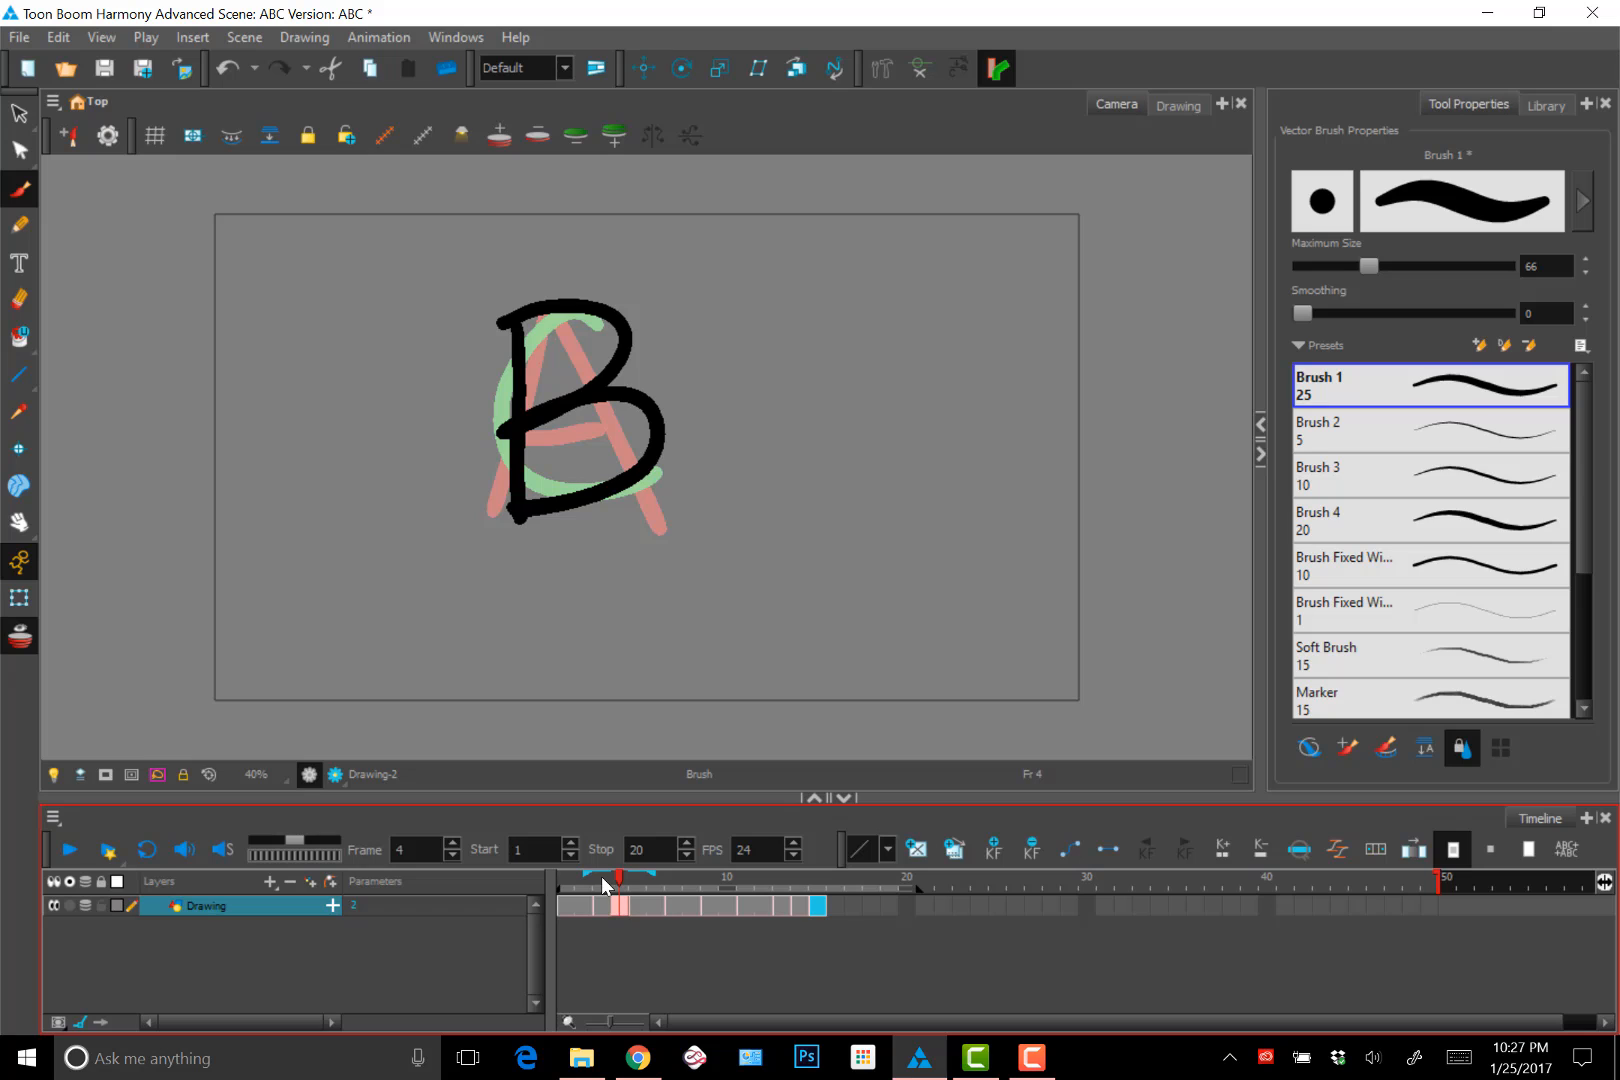
pyautogui.hotkey('alt', 'o')
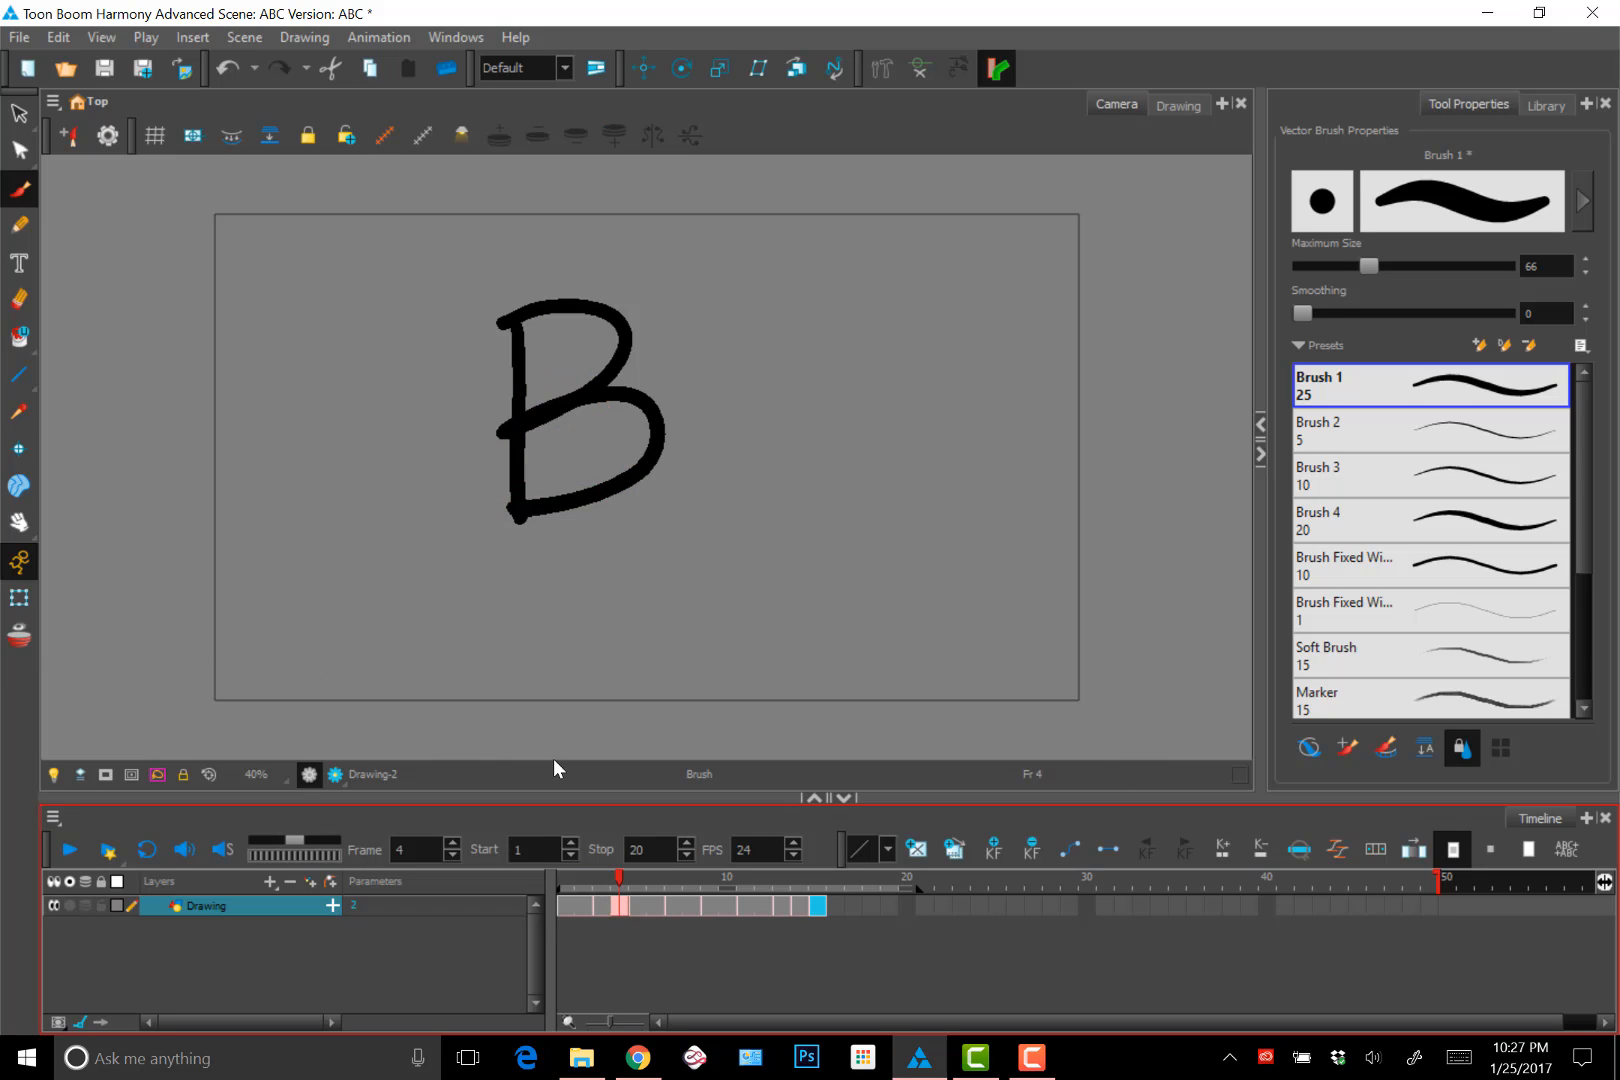
pyautogui.click(634, 906)
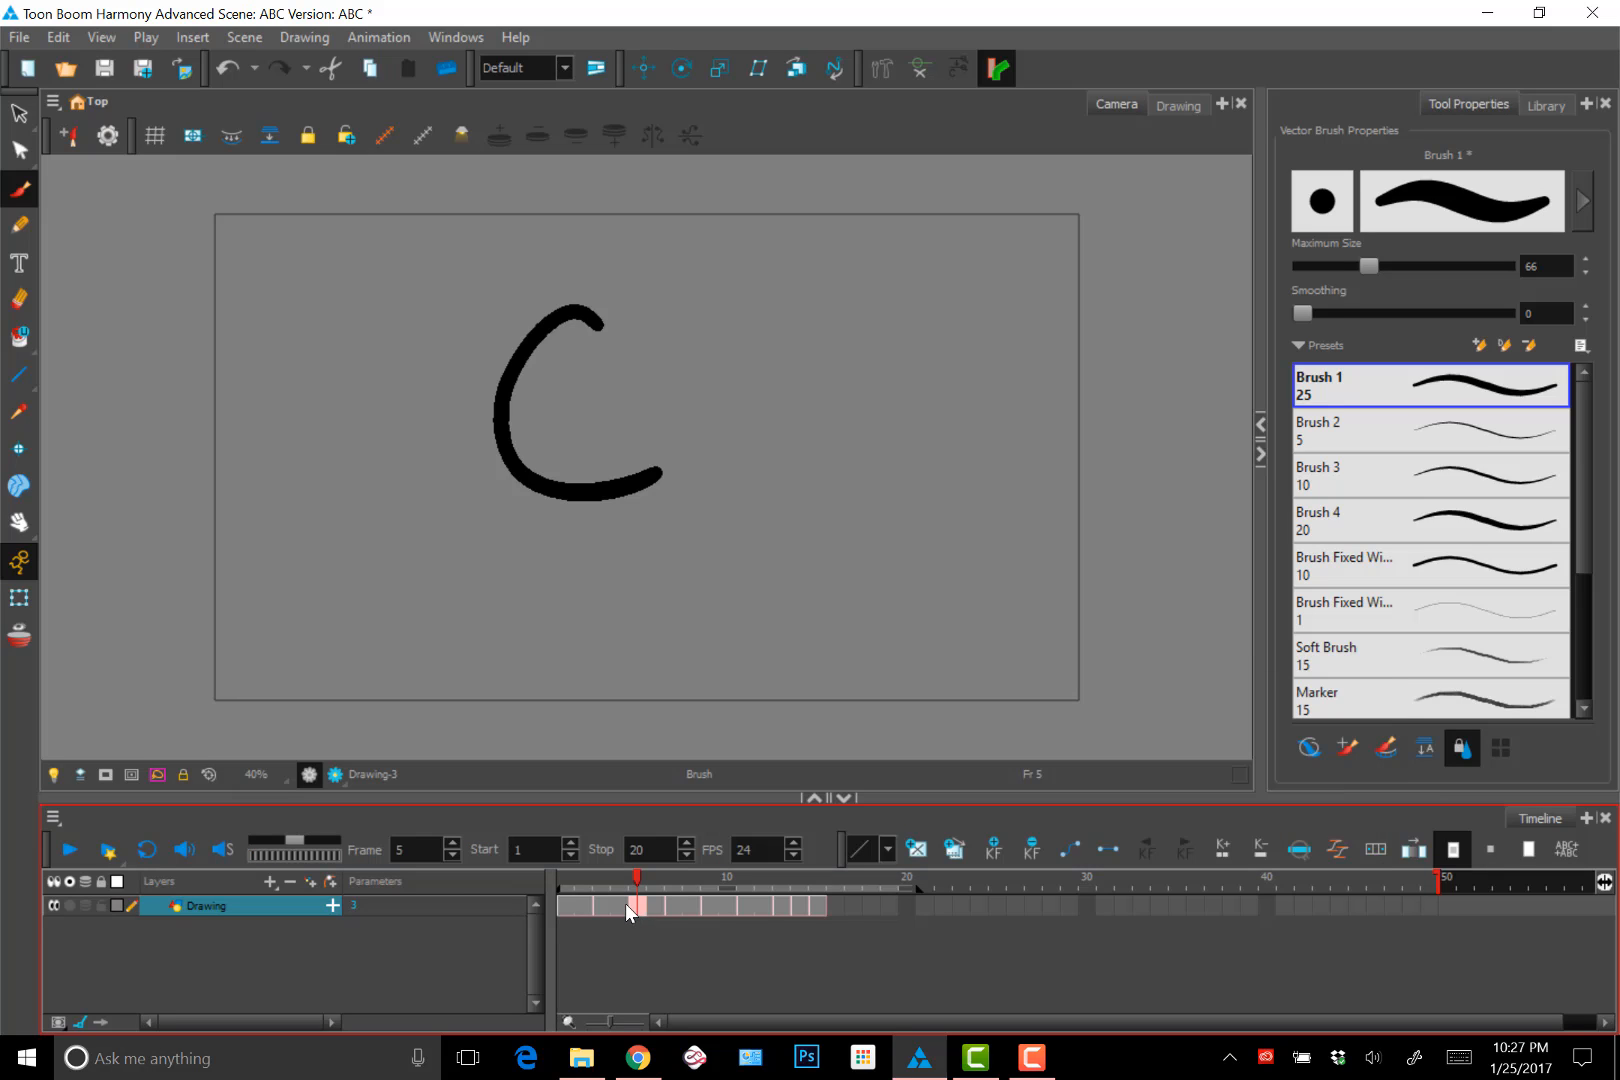
pyautogui.hotkey('shift', 'j')
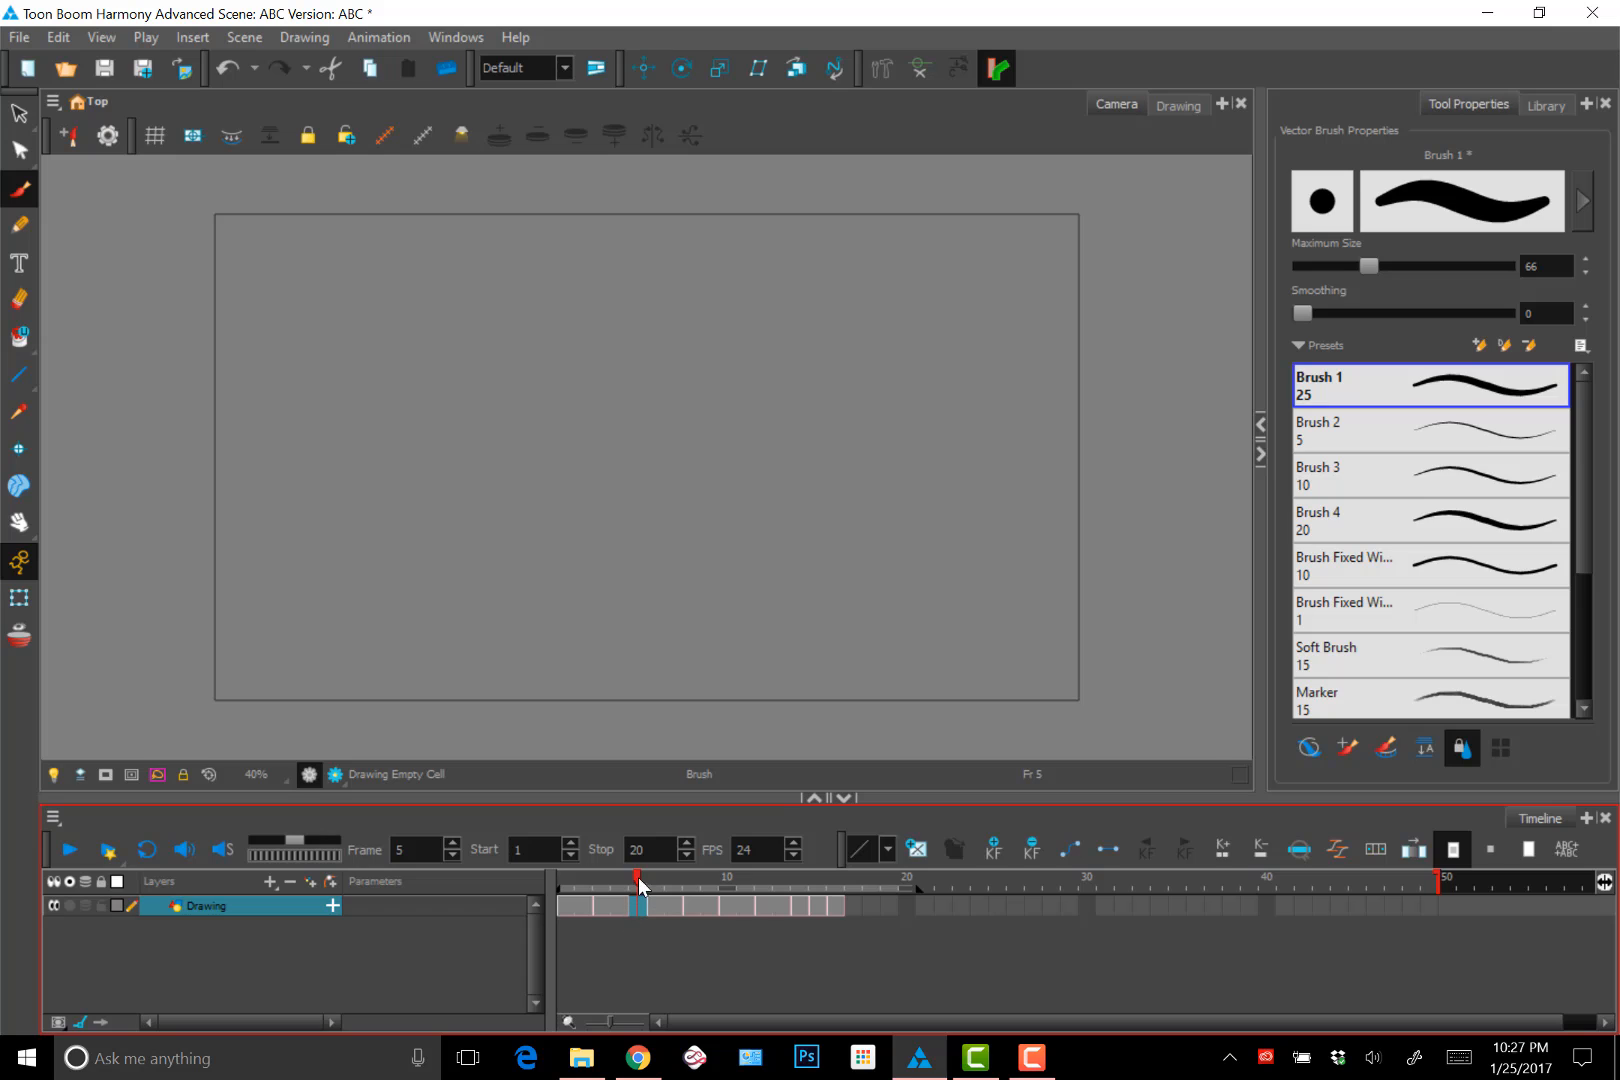
# Move the playhead between frames 4 and 6 to check the gap between the B and C drawings
pyautogui.press(',')
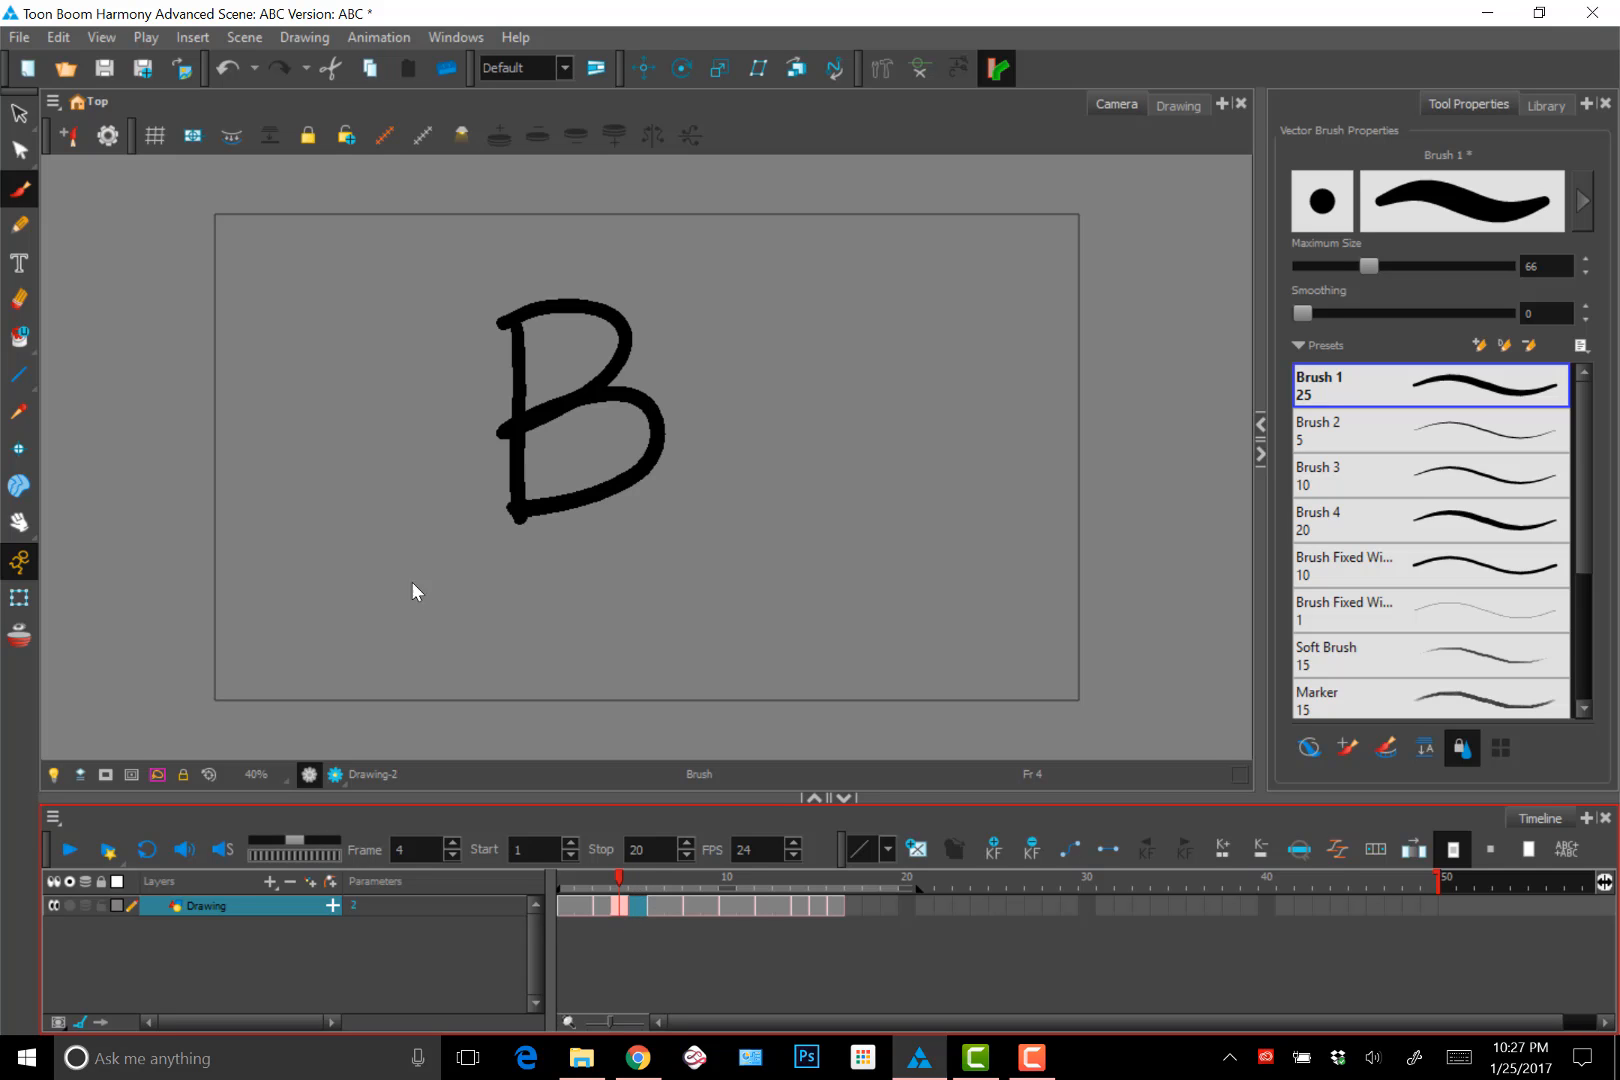
pyautogui.click(624, 962)
pyautogui.moveTo(618, 876); pyautogui.dragTo(654, 878)
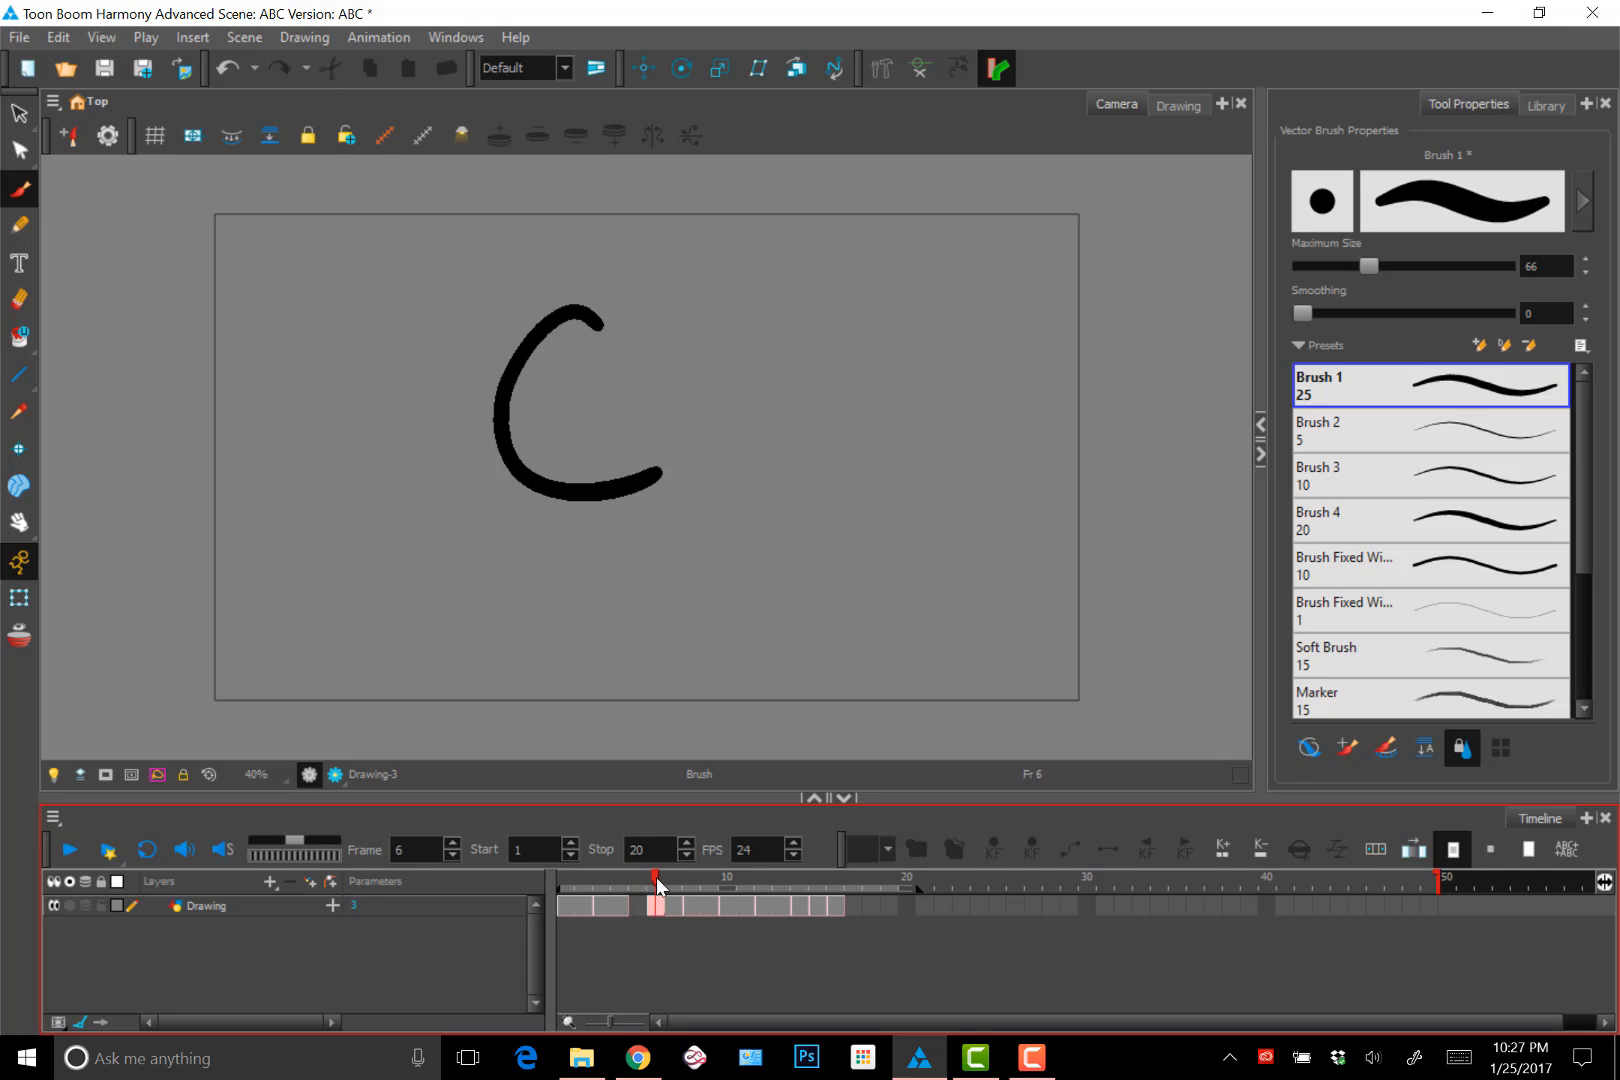
# Turn on onion skin and draw the letters Bb freehand on blank frame 5
pyautogui.click(639, 910)
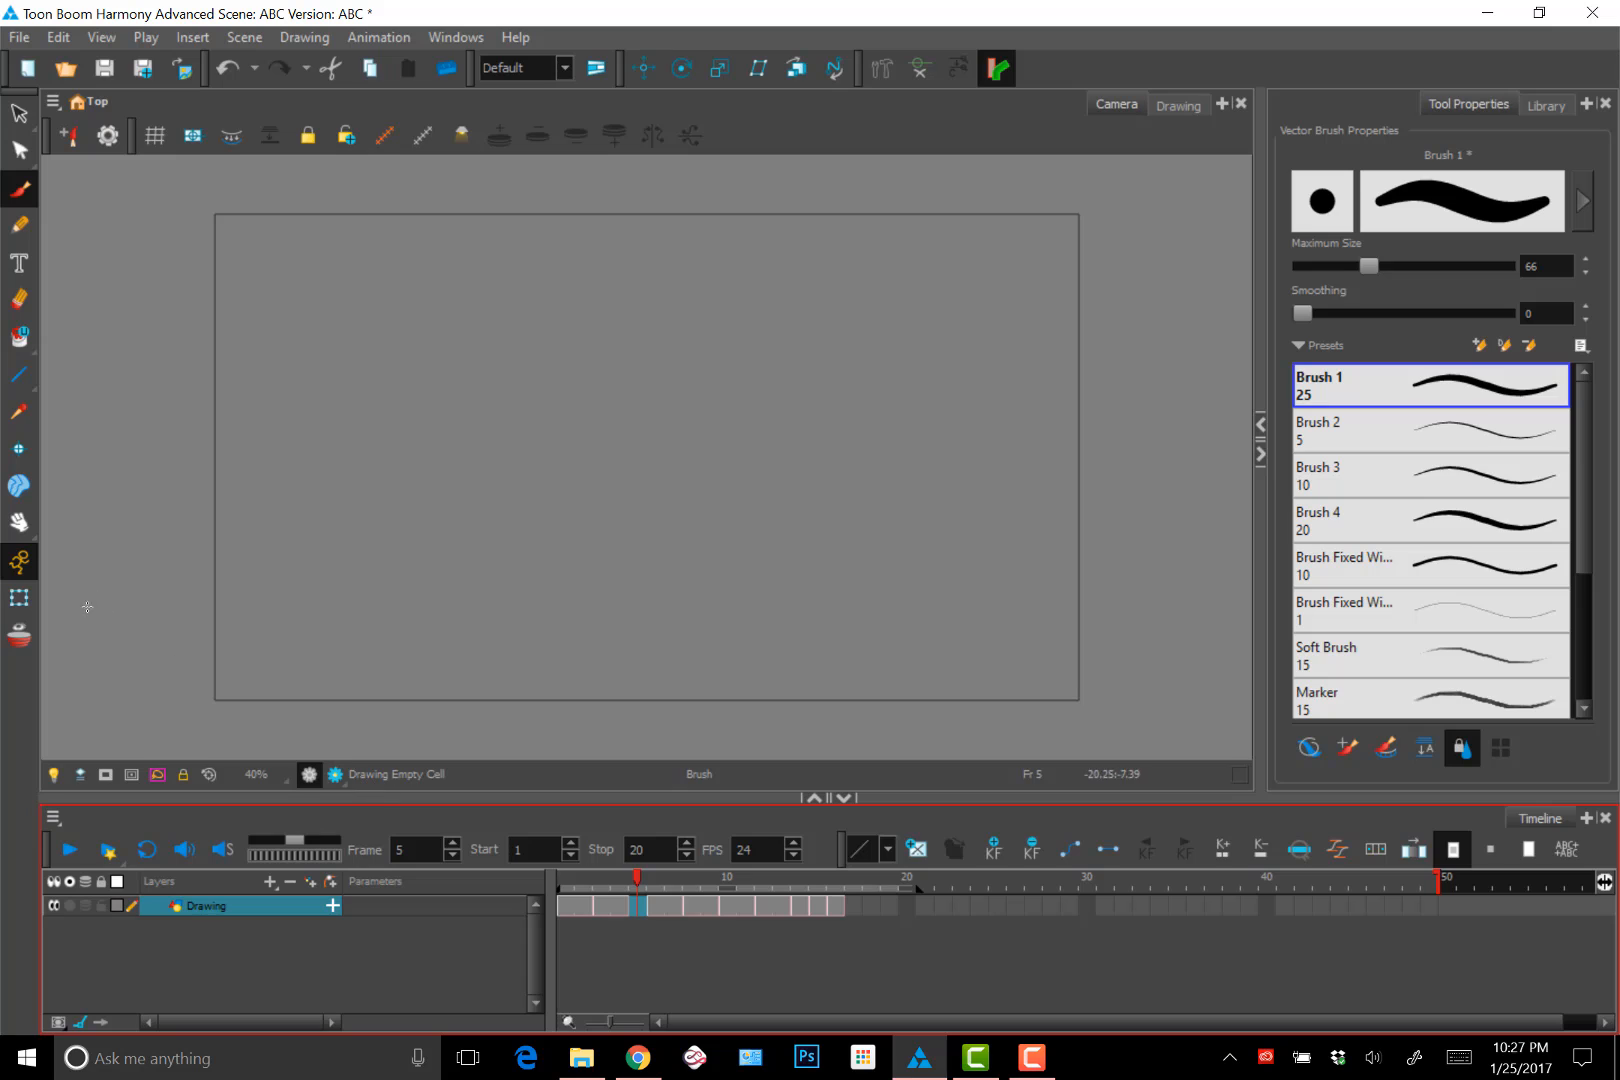
pyautogui.click(19, 636)
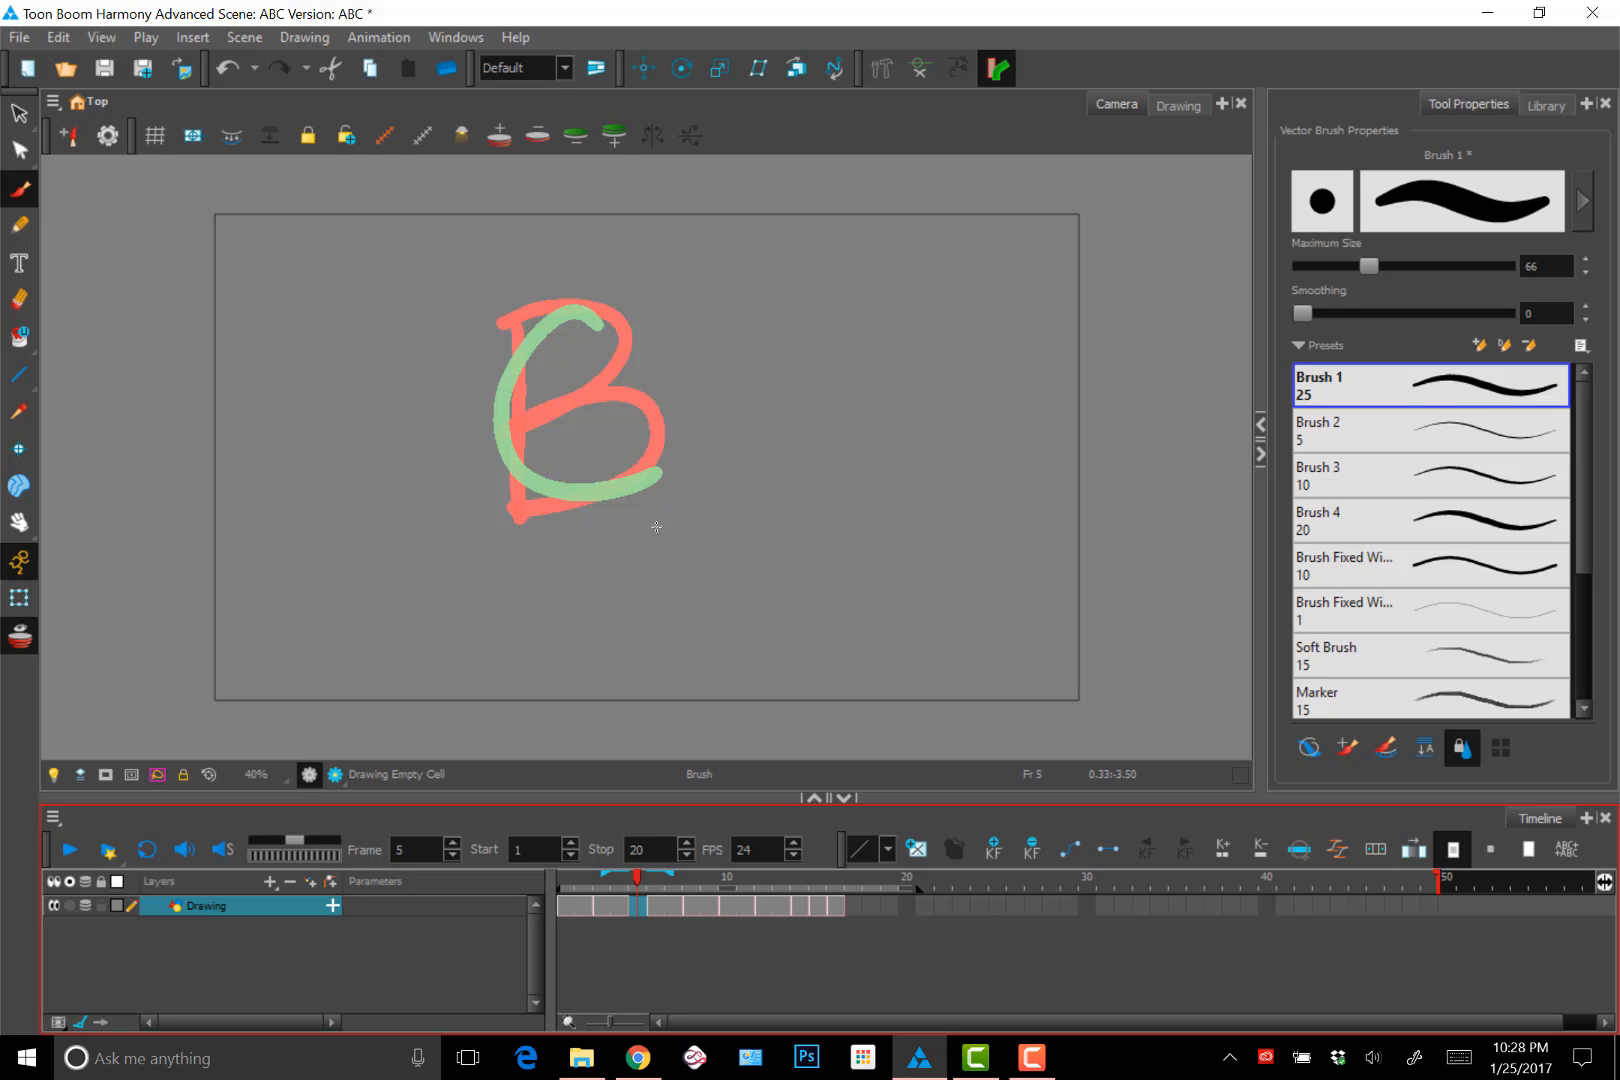
pyautogui.moveTo(500, 330); pyautogui.dragTo(515, 515)
pyautogui.moveTo(497, 335)
pyautogui.mouseDown()
pyautogui.moveTo(608, 404)
pyautogui.moveTo(670, 414)
pyautogui.moveTo(508, 522)
pyautogui.mouseUp()
pyautogui.moveTo(690, 315)
pyautogui.mouseDown()
pyautogui.moveTo(708, 512)
pyautogui.moveTo(685, 516)
pyautogui.mouseUp()
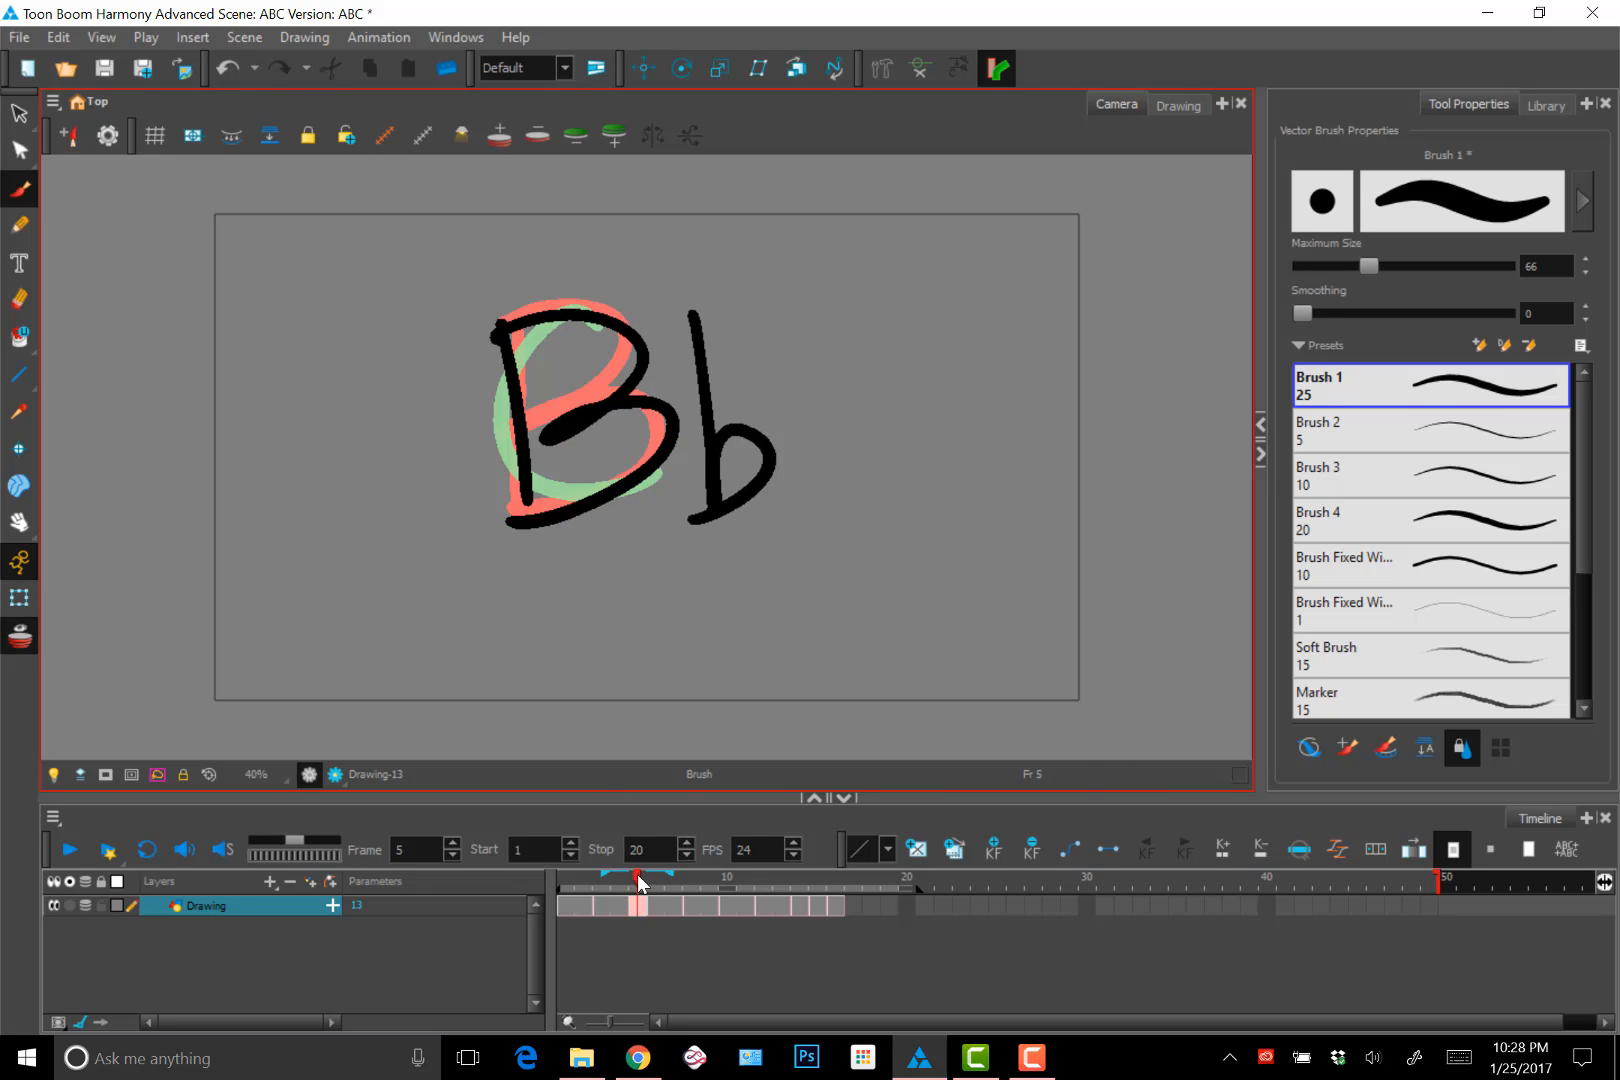
# Turn off onion skin and go through frames 4 to 6 to compare the B, Bb and C drawings
pyautogui.moveTo(637, 880)
pyautogui.mouseDown()
pyautogui.moveTo(622, 882)
pyautogui.moveTo(642, 884)
pyautogui.mouseUp()
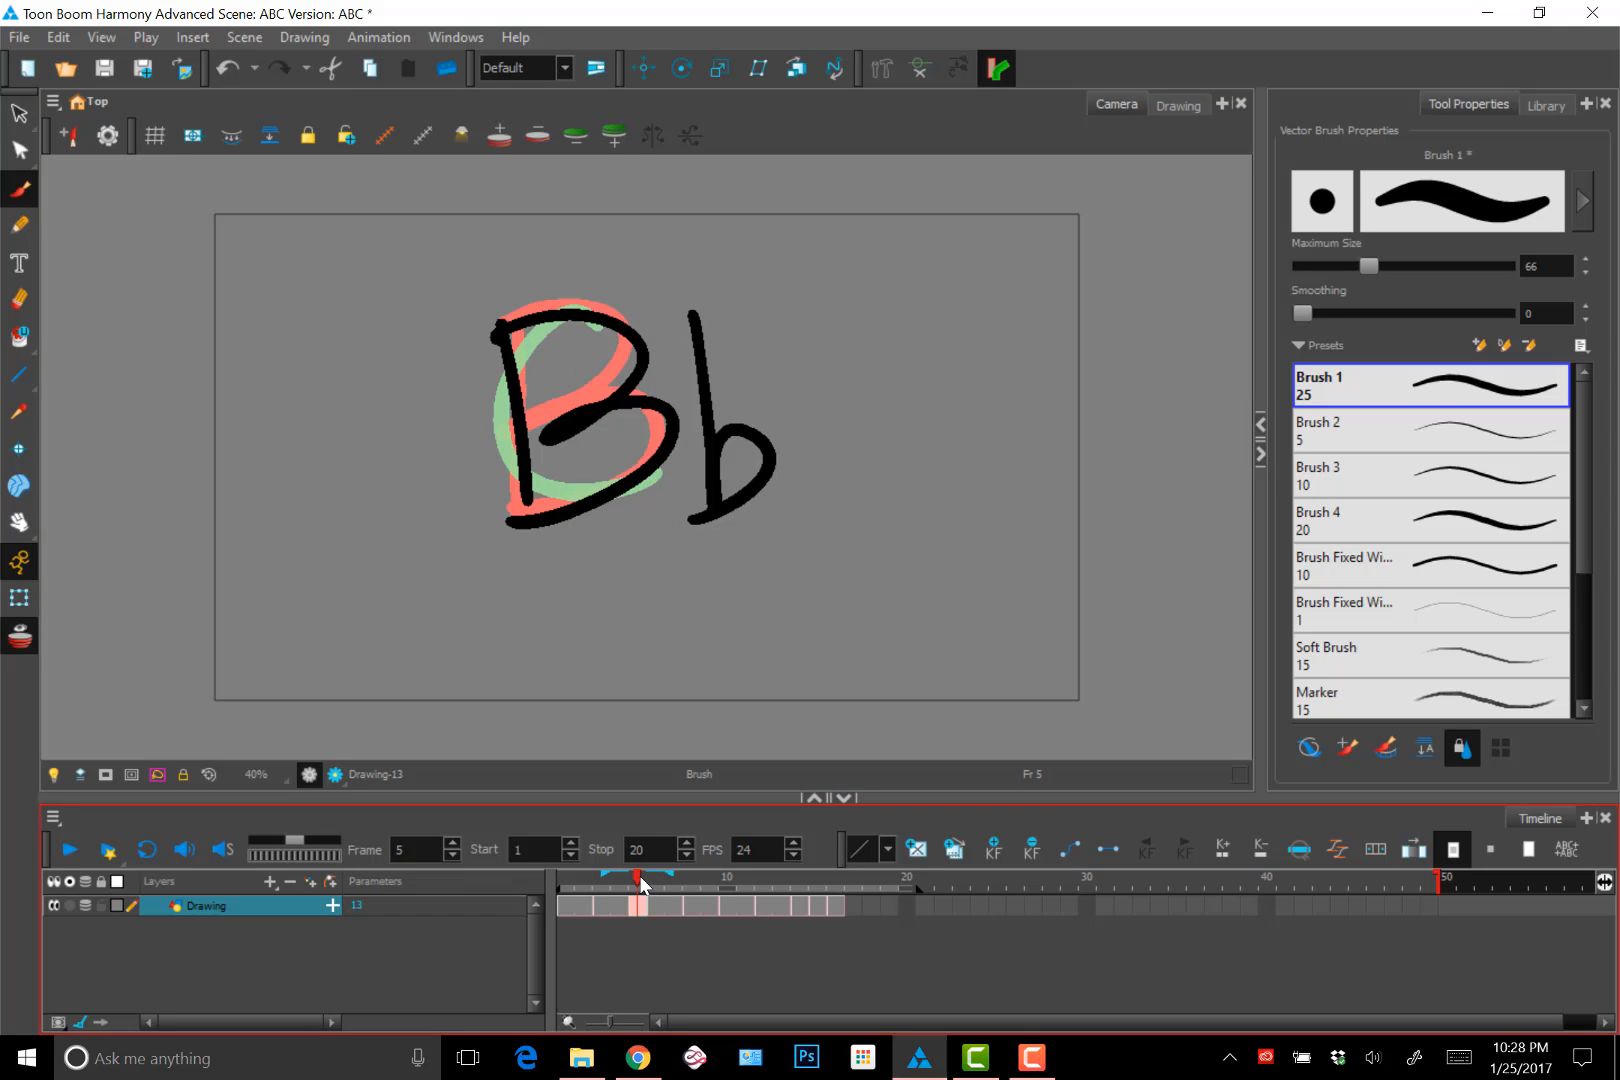
pyautogui.hotkey('alt', 'o')
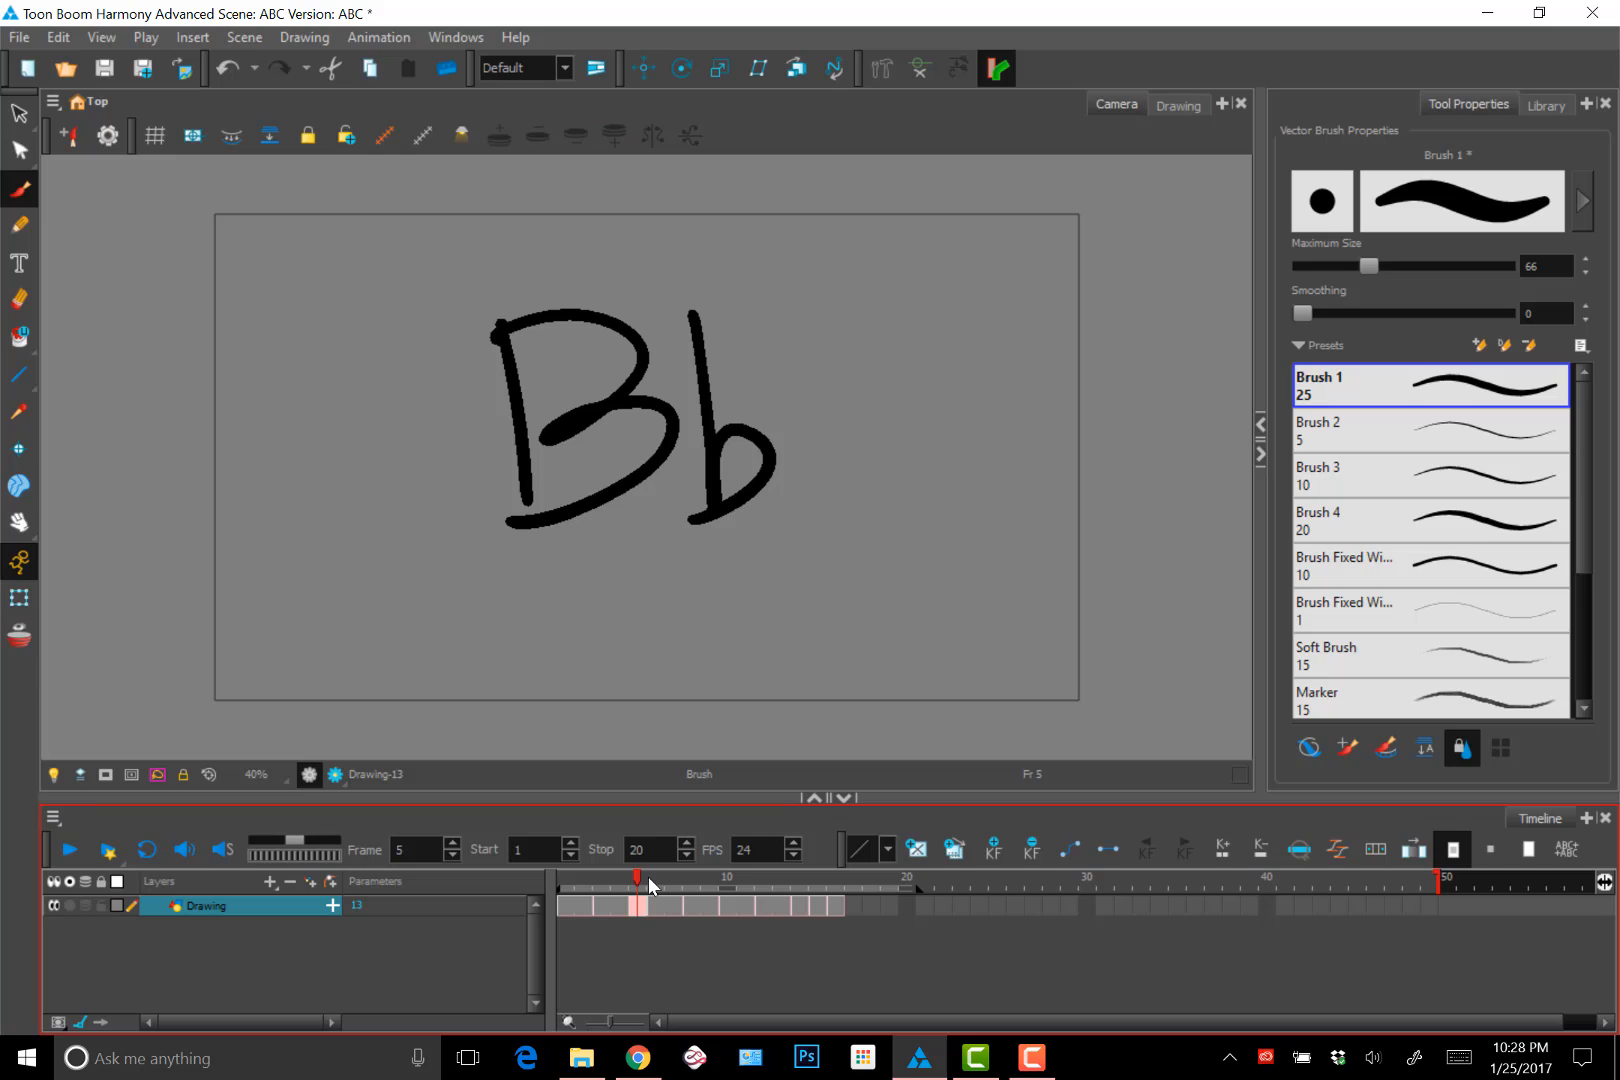
pyautogui.click(629, 876)
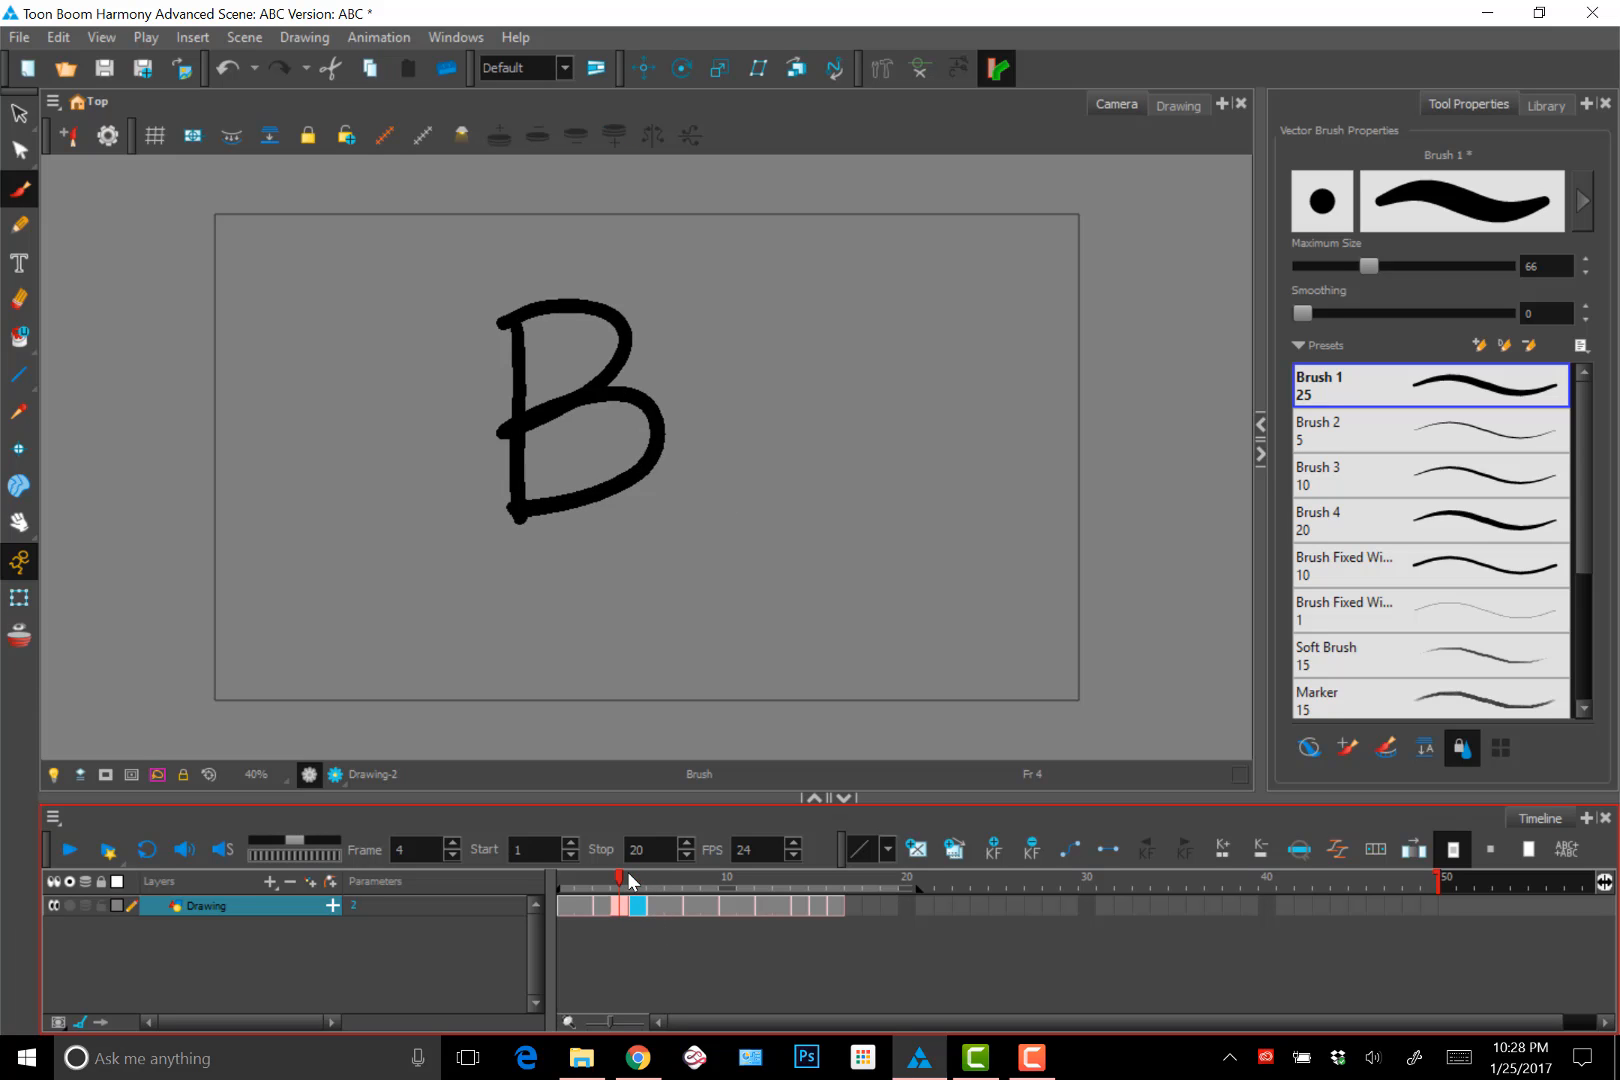
pyautogui.click(637, 877)
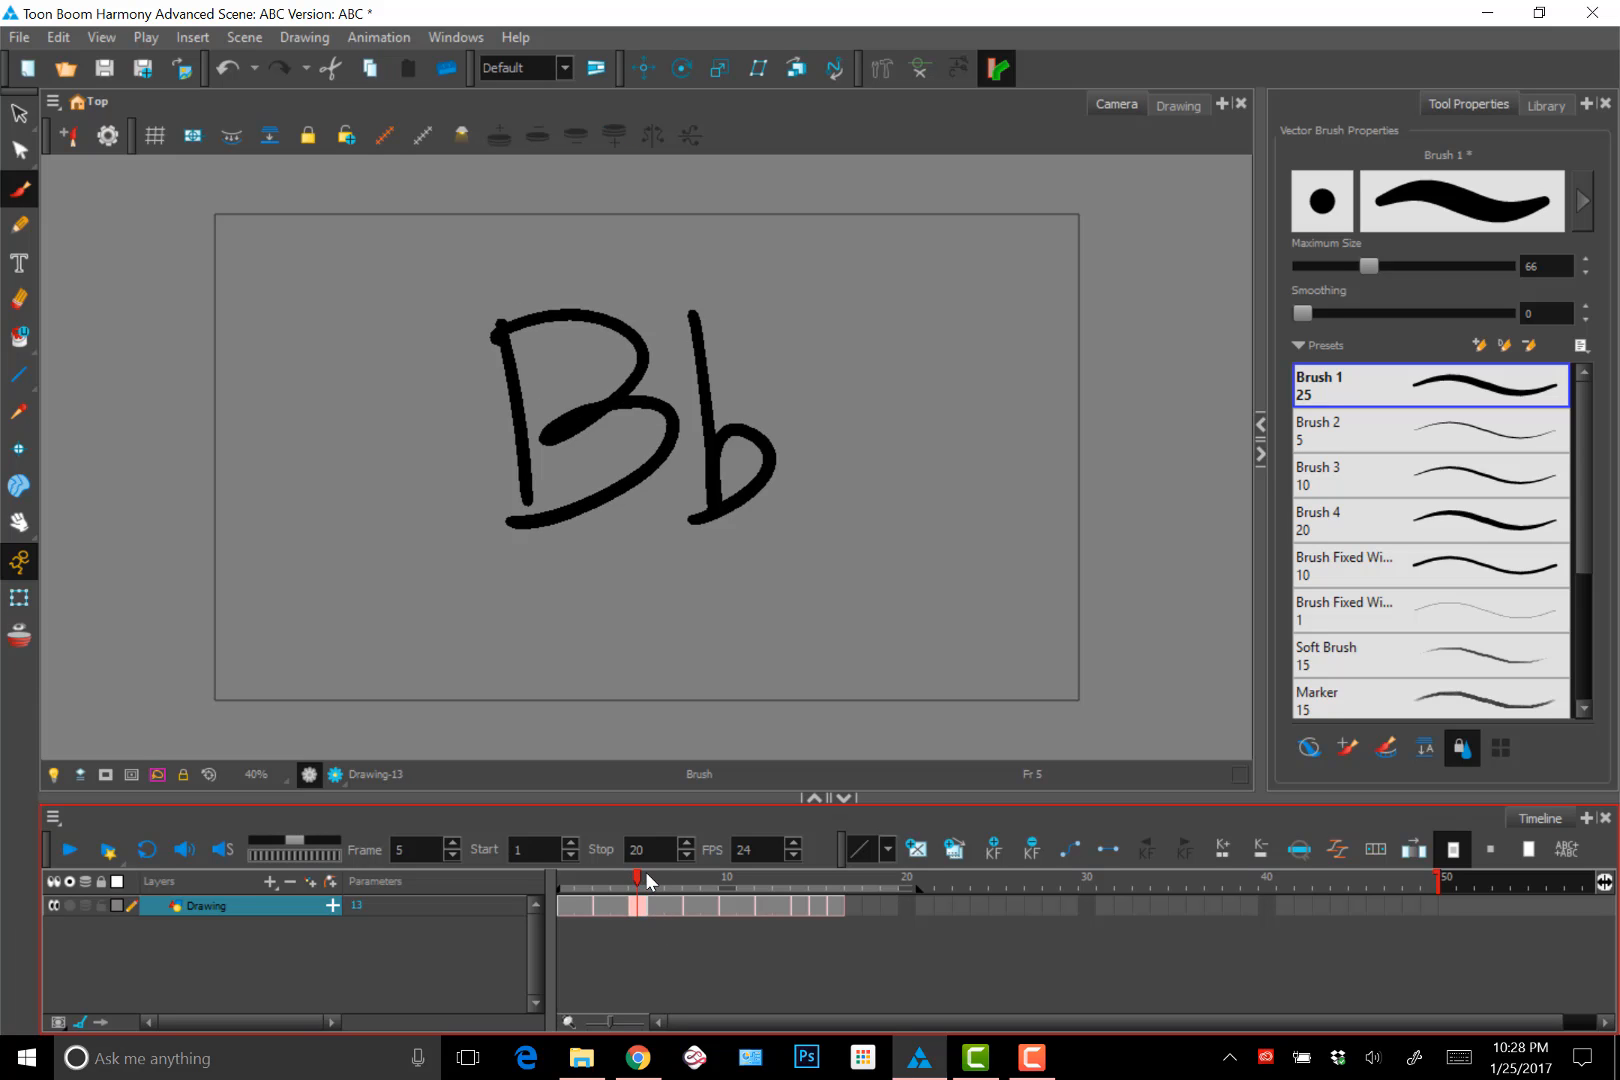
pyautogui.click(651, 877)
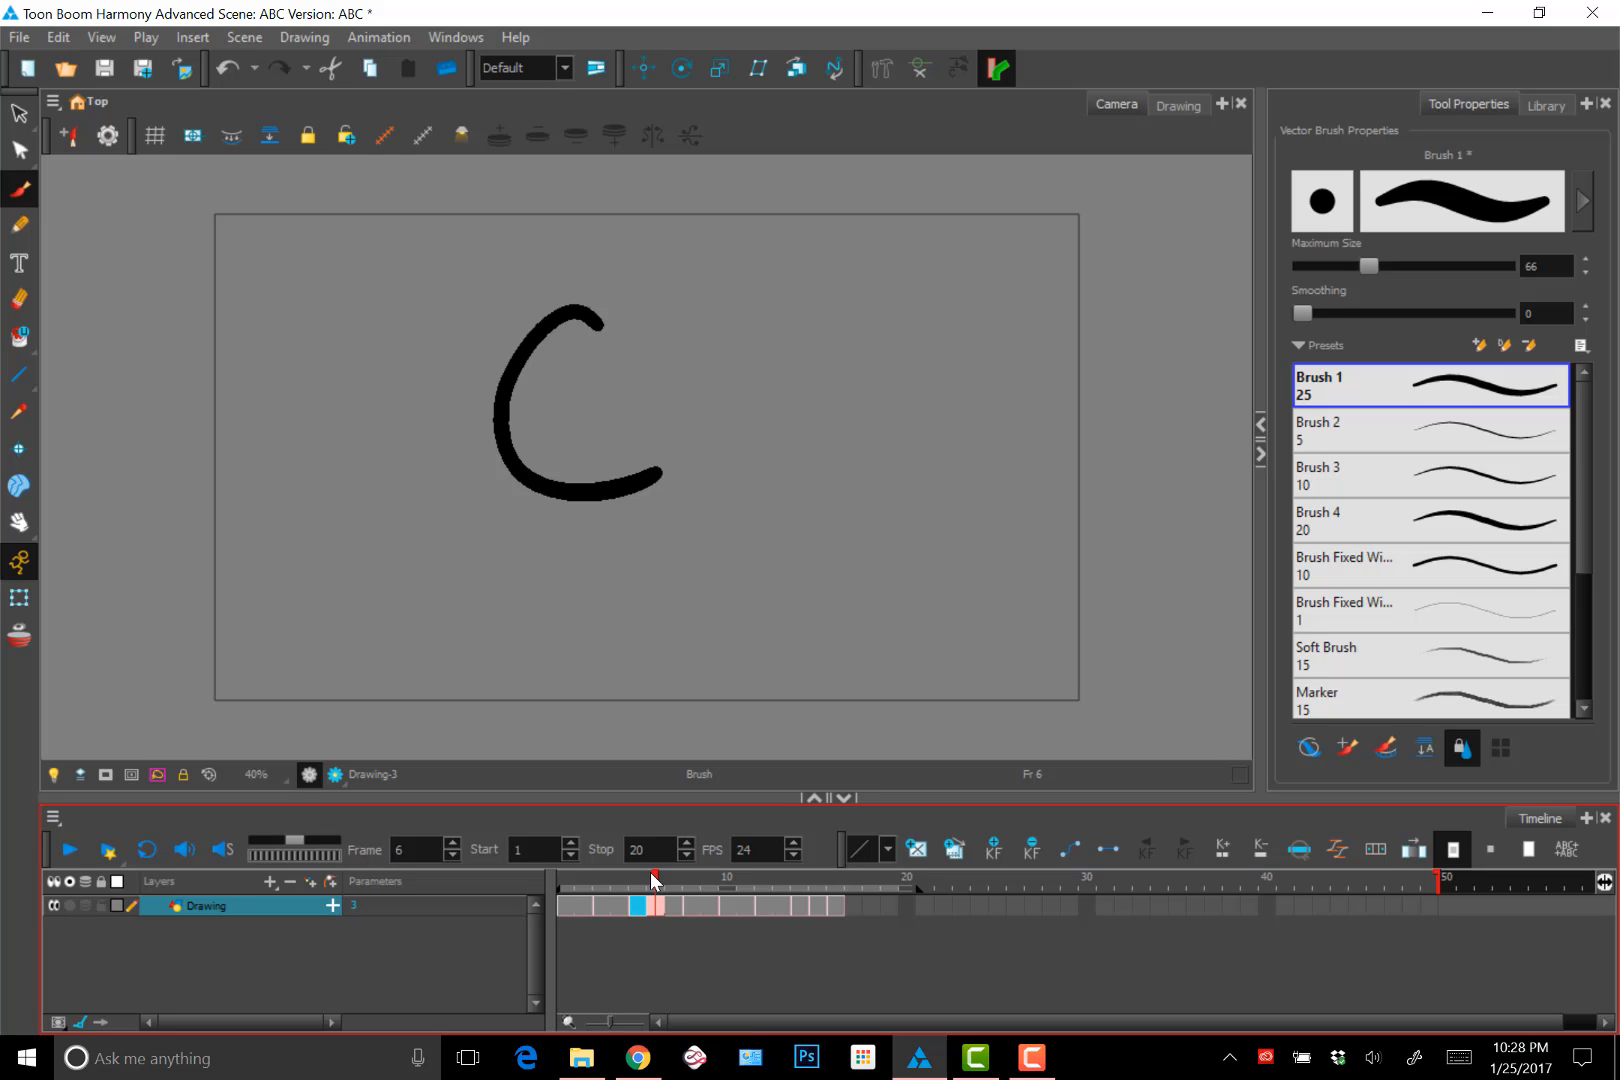
# Insert a blank cell at frame 8, before the letter D, and draw on it with the brush using onion skin
pyautogui.click(665, 947)
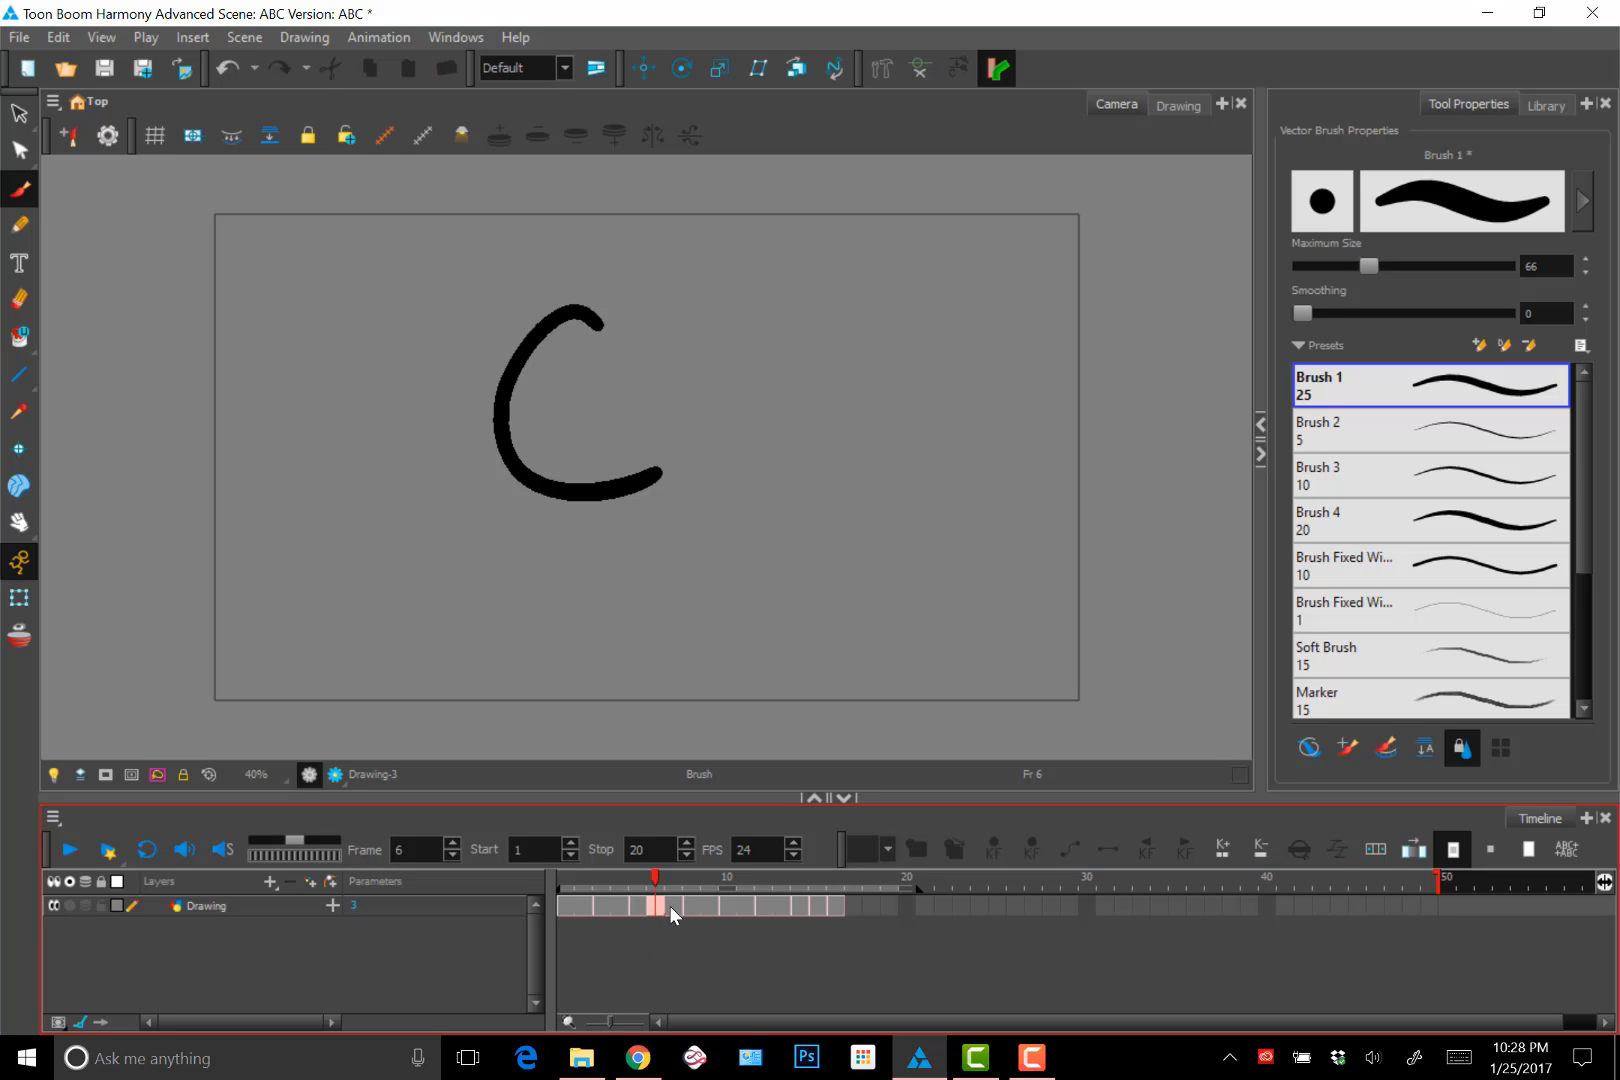
pyautogui.click(685, 907)
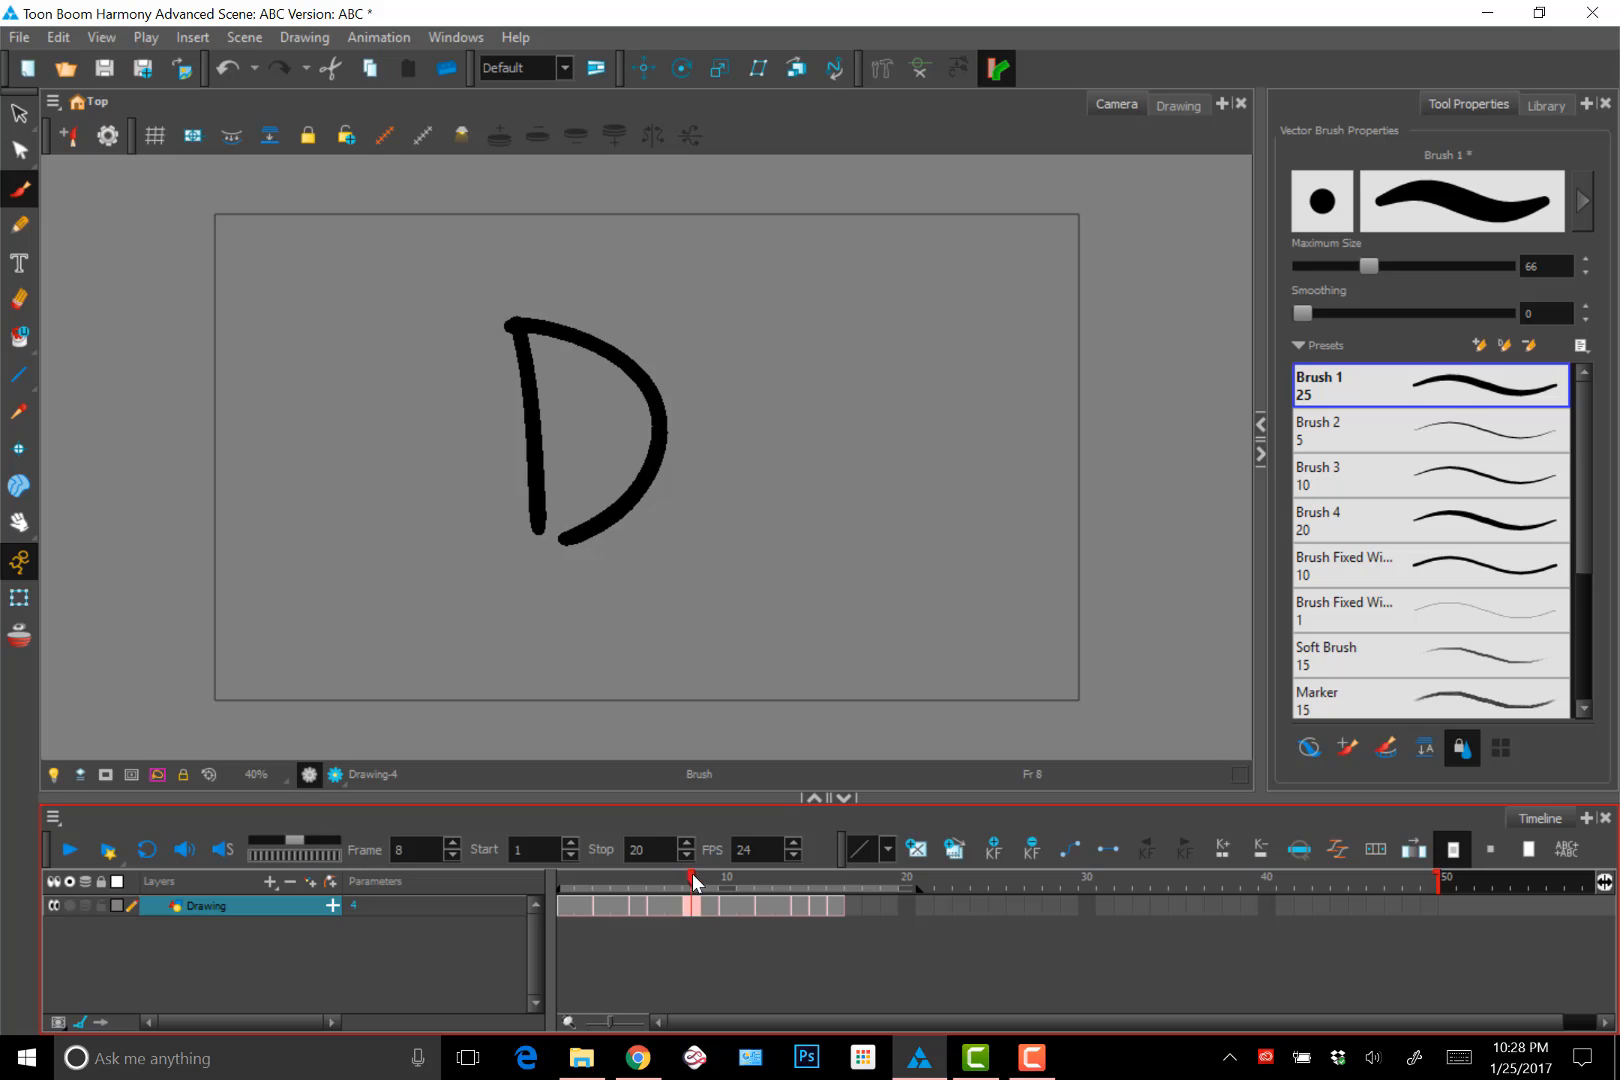
pyautogui.press(',')
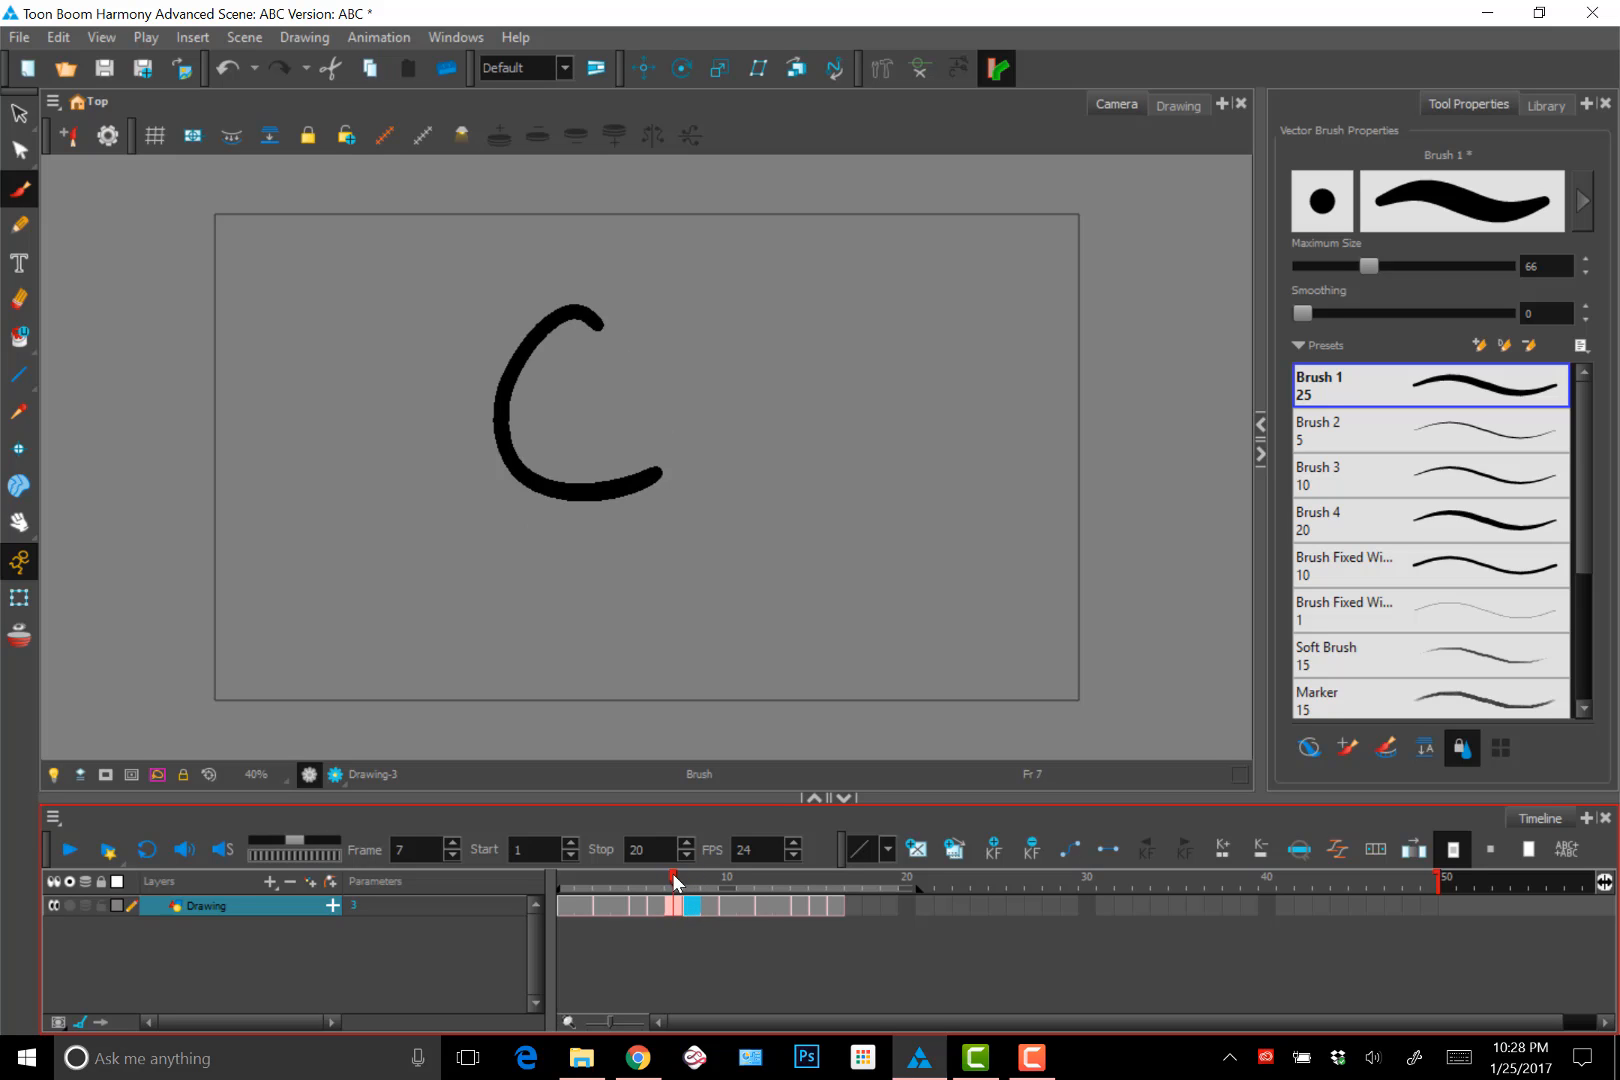
pyautogui.press('.')
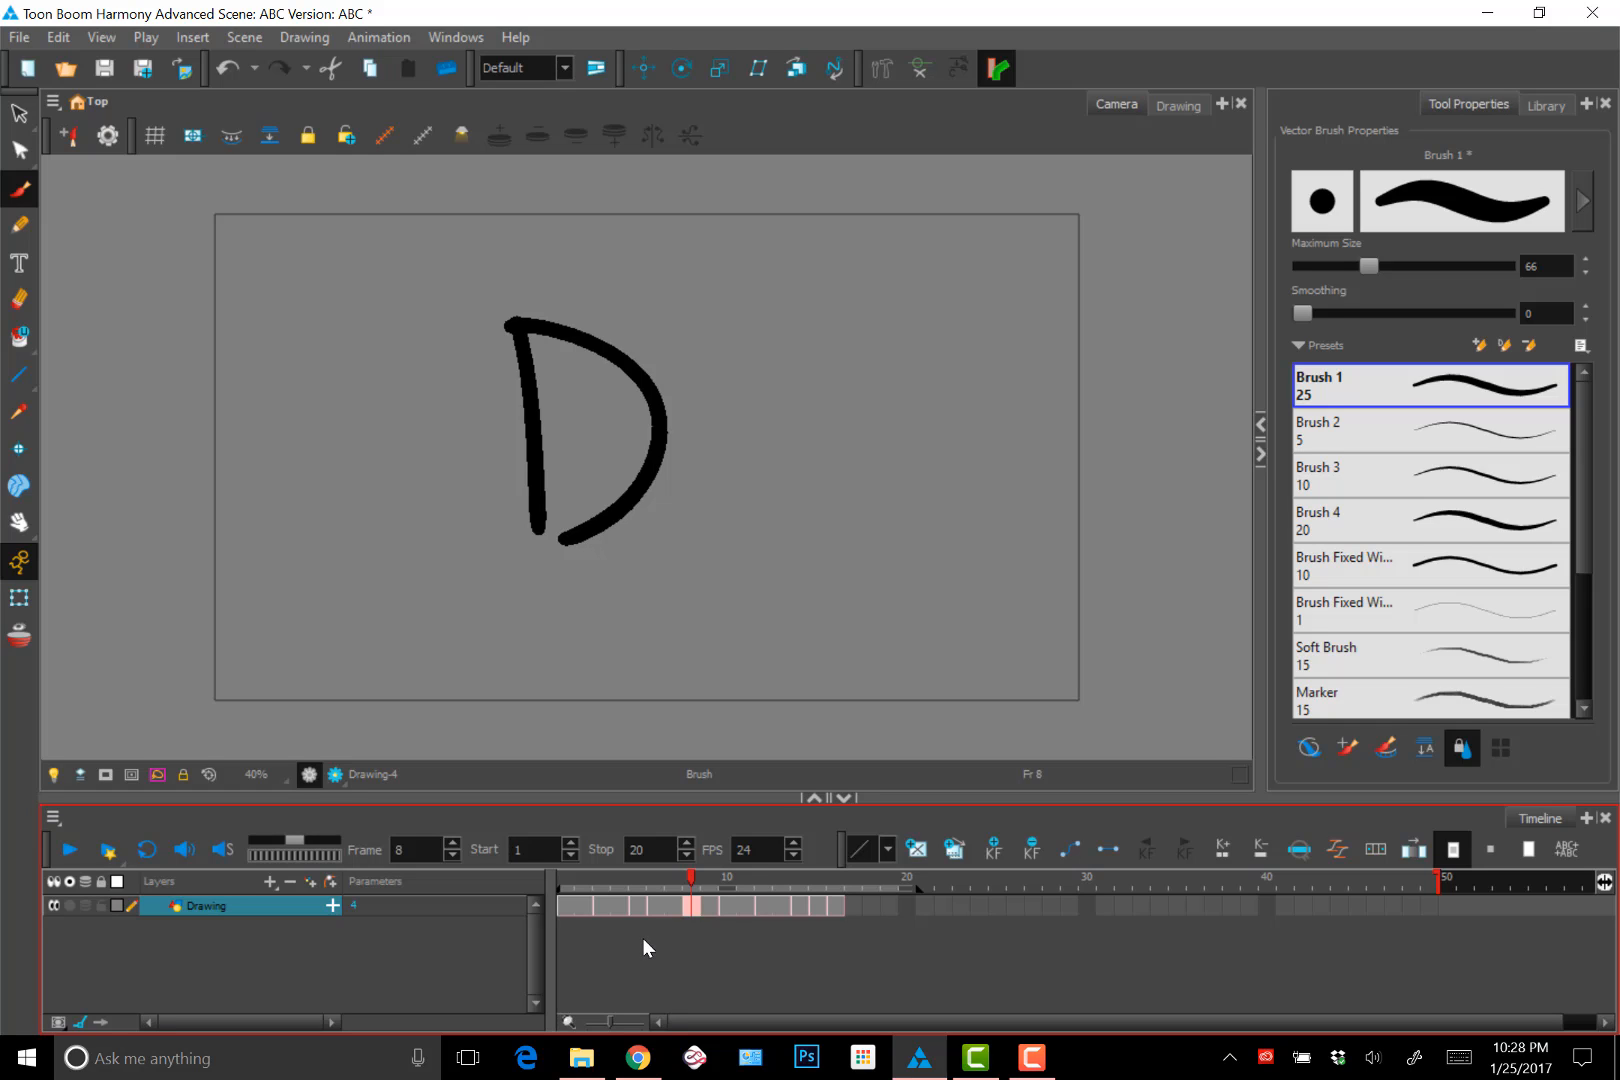
pyautogui.press('\\')
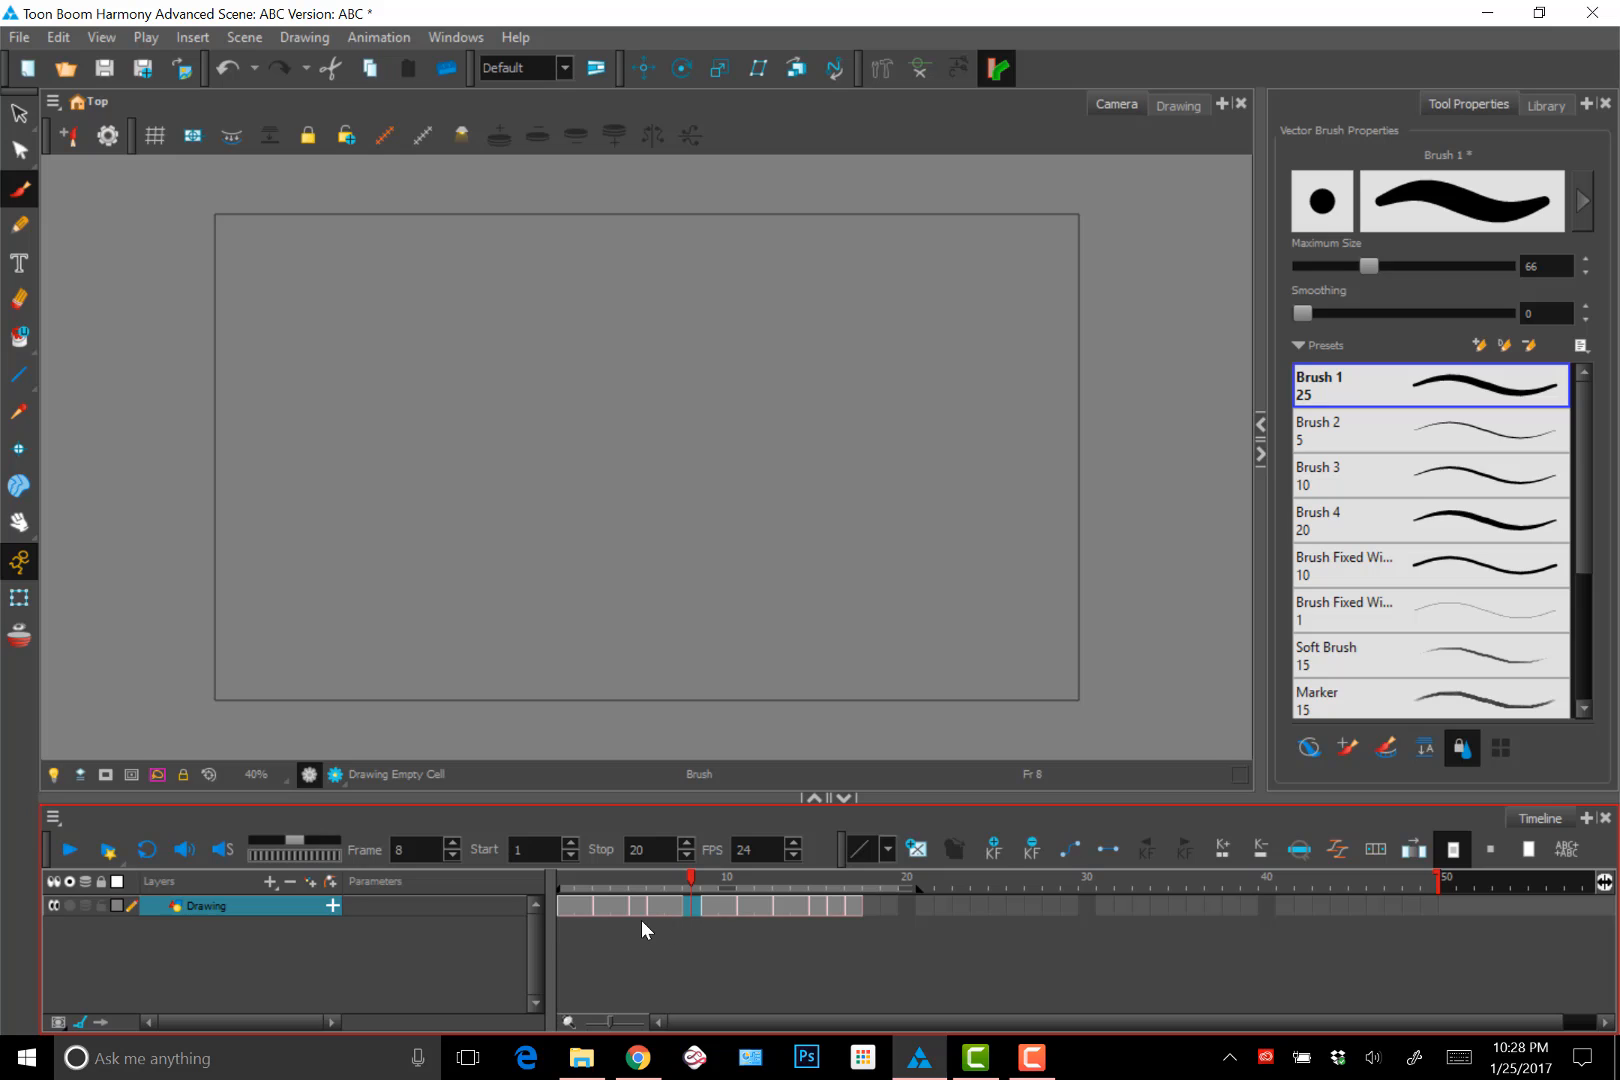
pyautogui.hotkey('alt', 'o')
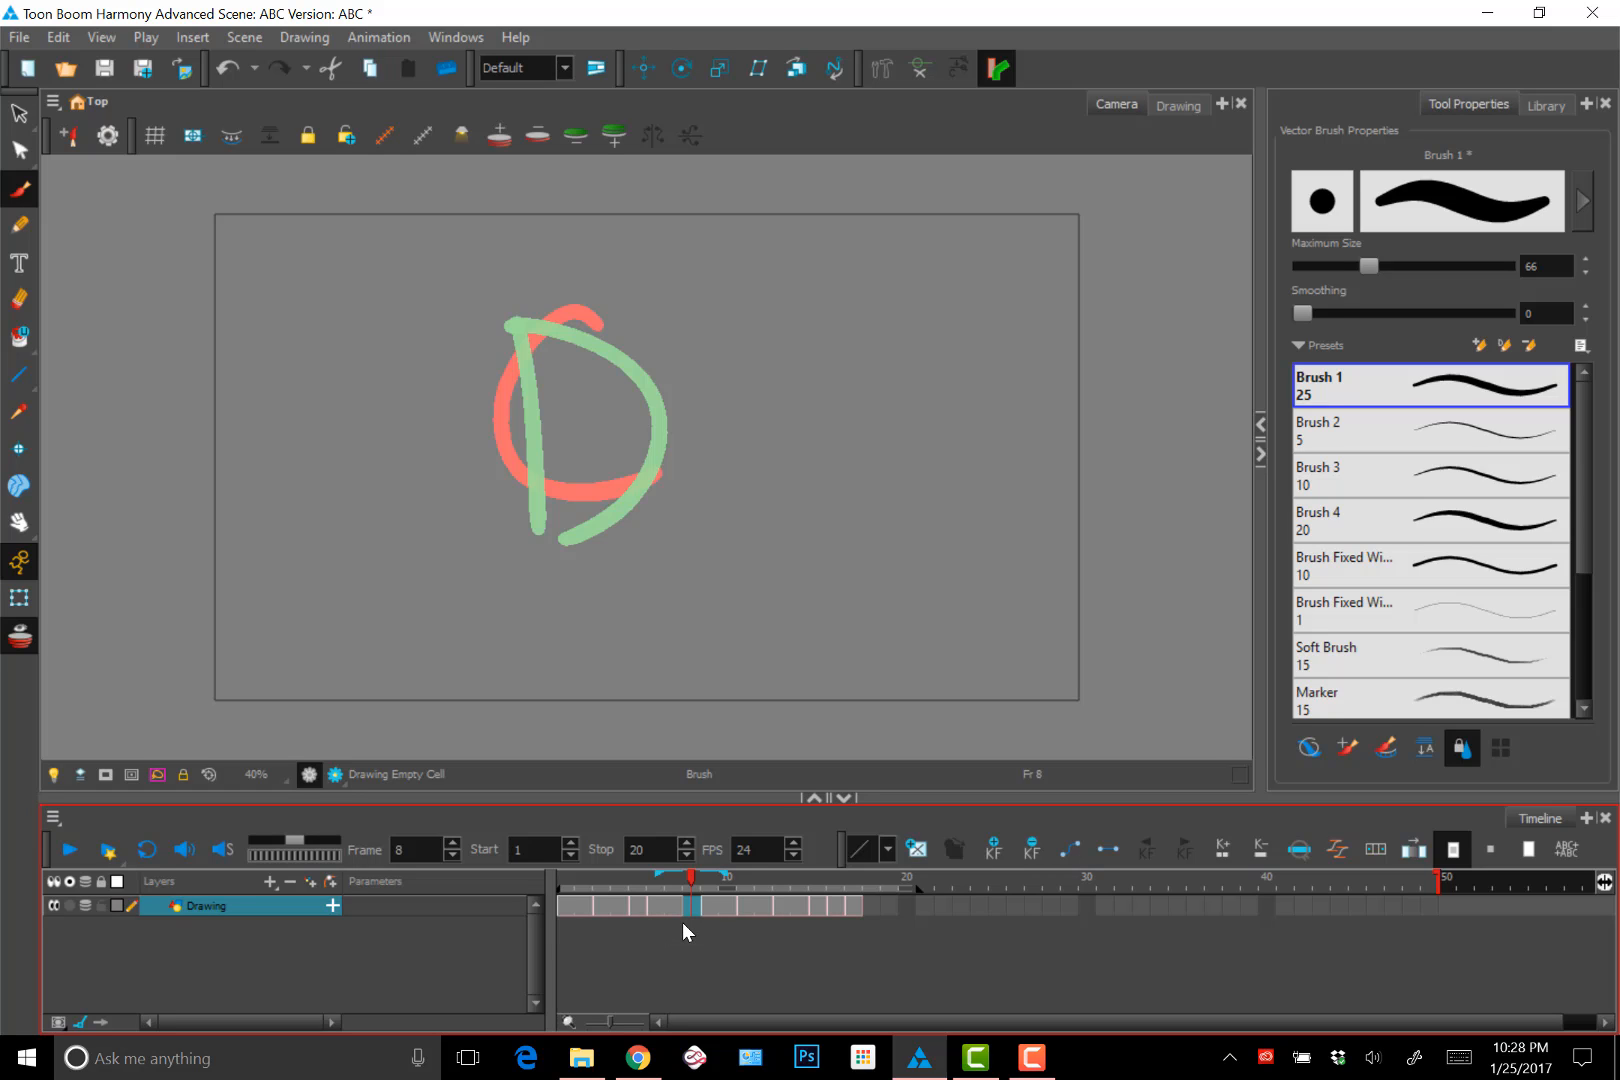
pyautogui.moveTo(622, 370)
pyautogui.mouseDown()
pyautogui.moveTo(520, 410)
pyautogui.moveTo(702, 522)
pyautogui.mouseUp()
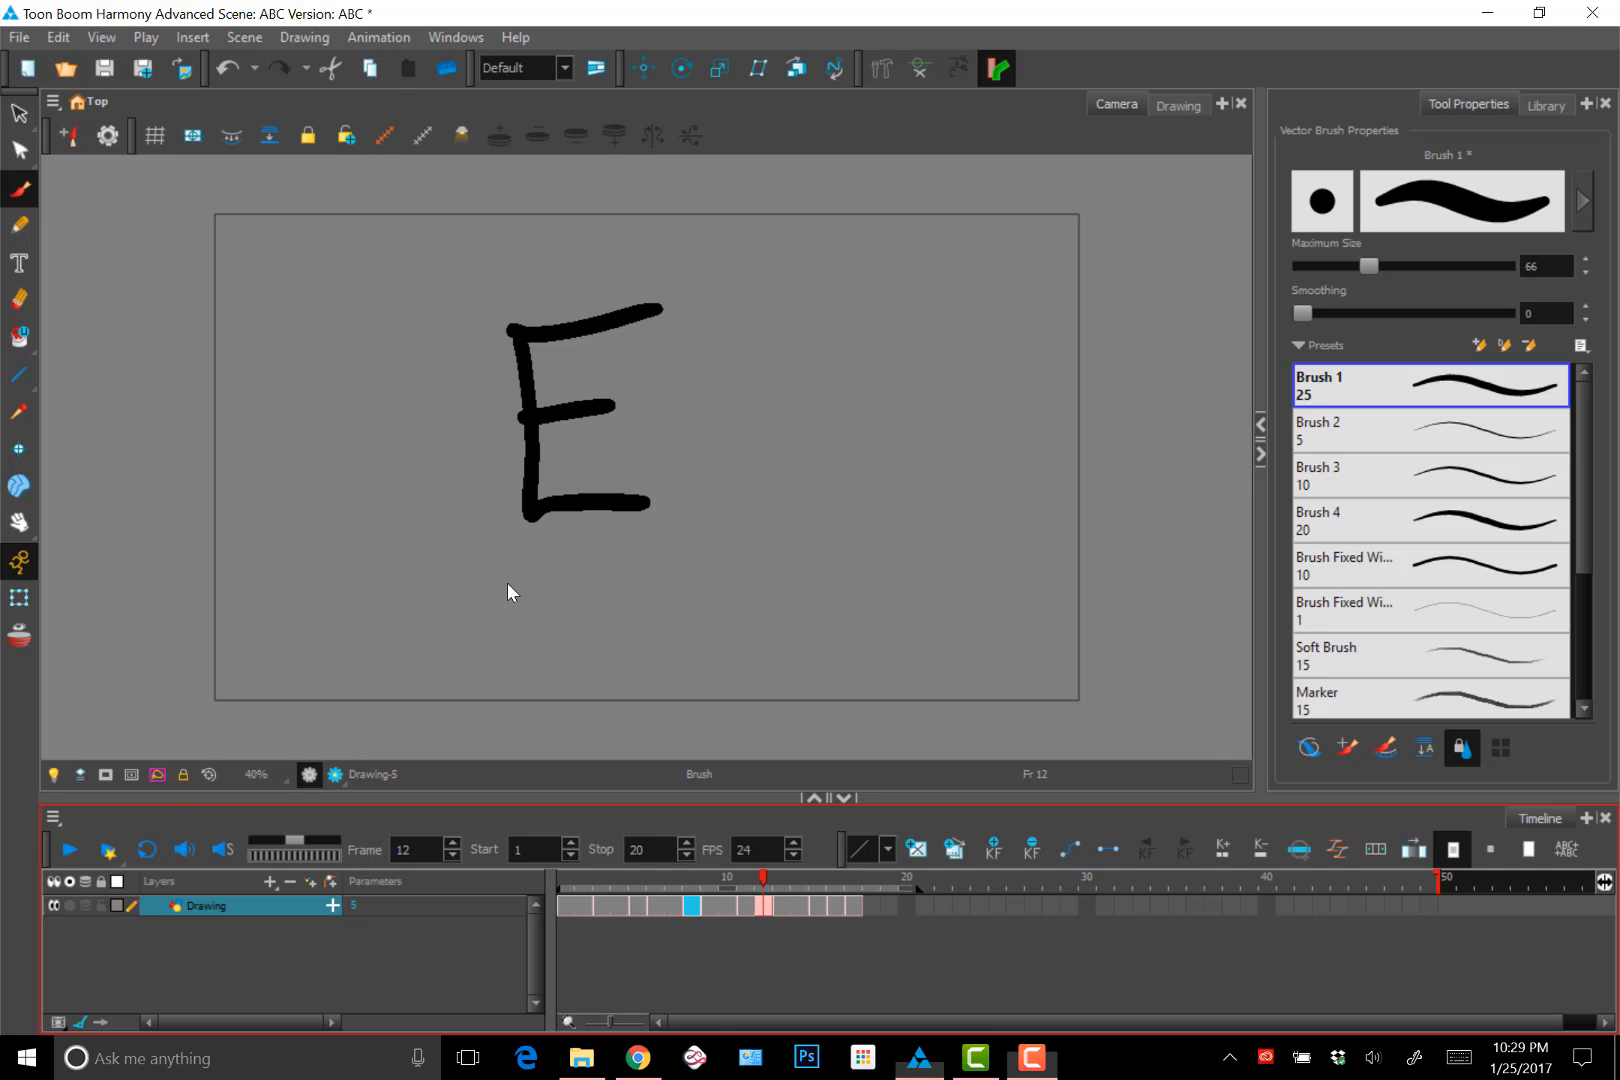
# Return the playhead to frame 1, the letter A drawing
pyautogui.click(562, 903)
pyautogui.moveTo(562, 903)
pyautogui.mouseDown()
pyautogui.moveTo(858, 897)
pyautogui.moveTo(565, 900)
pyautogui.mouseUp()
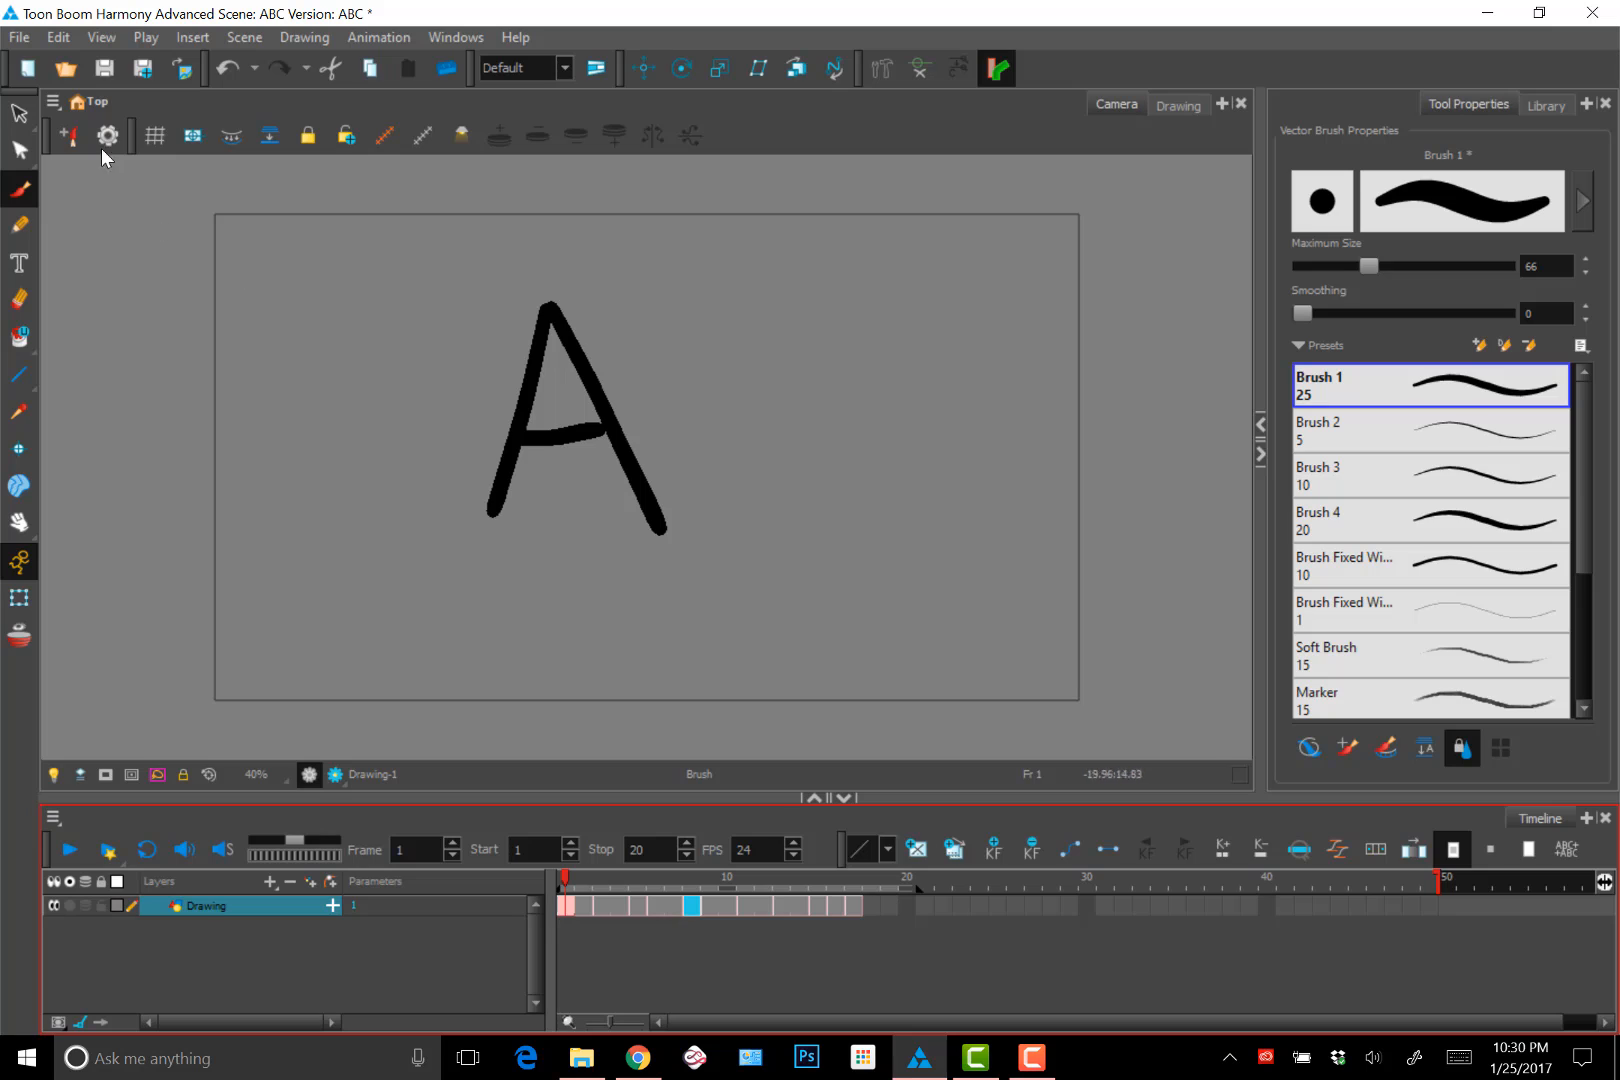
# Move all drawings in the layer to the right part of the camera frame using Reposition All Drawings on the letter A
pyautogui.click(19, 112)
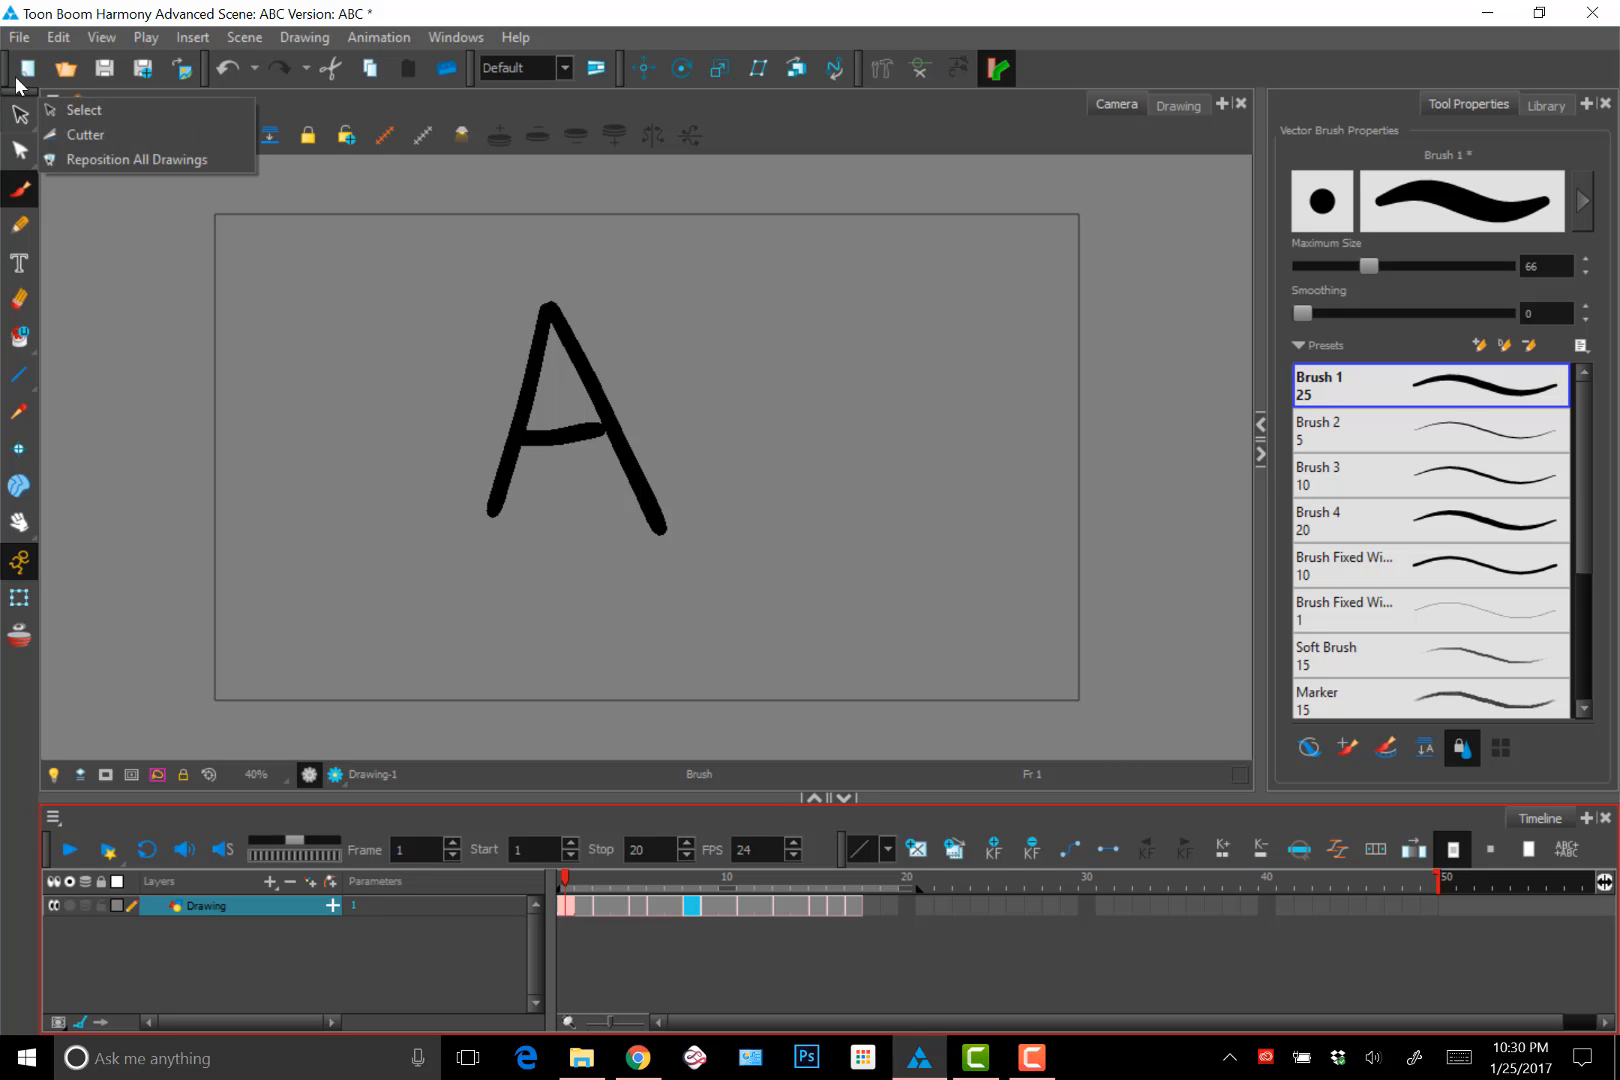
pyautogui.click(91, 158)
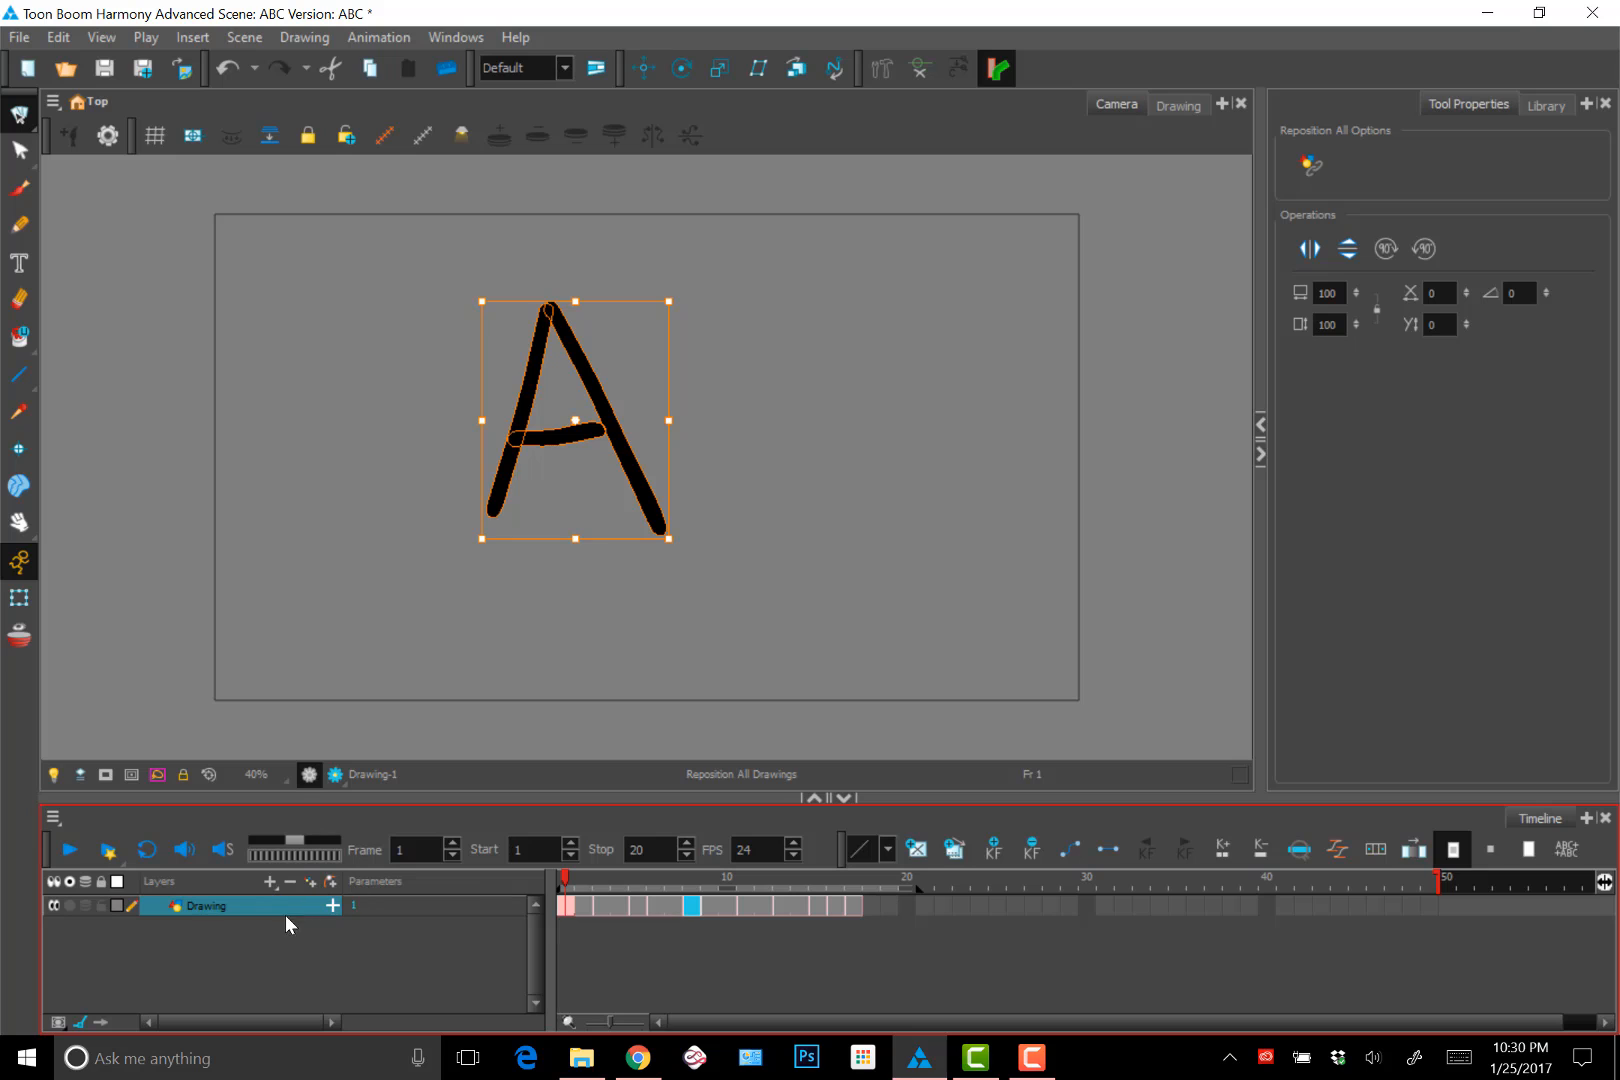
pyautogui.moveTo(563, 878)
pyautogui.mouseDown()
pyautogui.moveTo(850, 883)
pyautogui.moveTo(534, 886)
pyautogui.mouseUp()
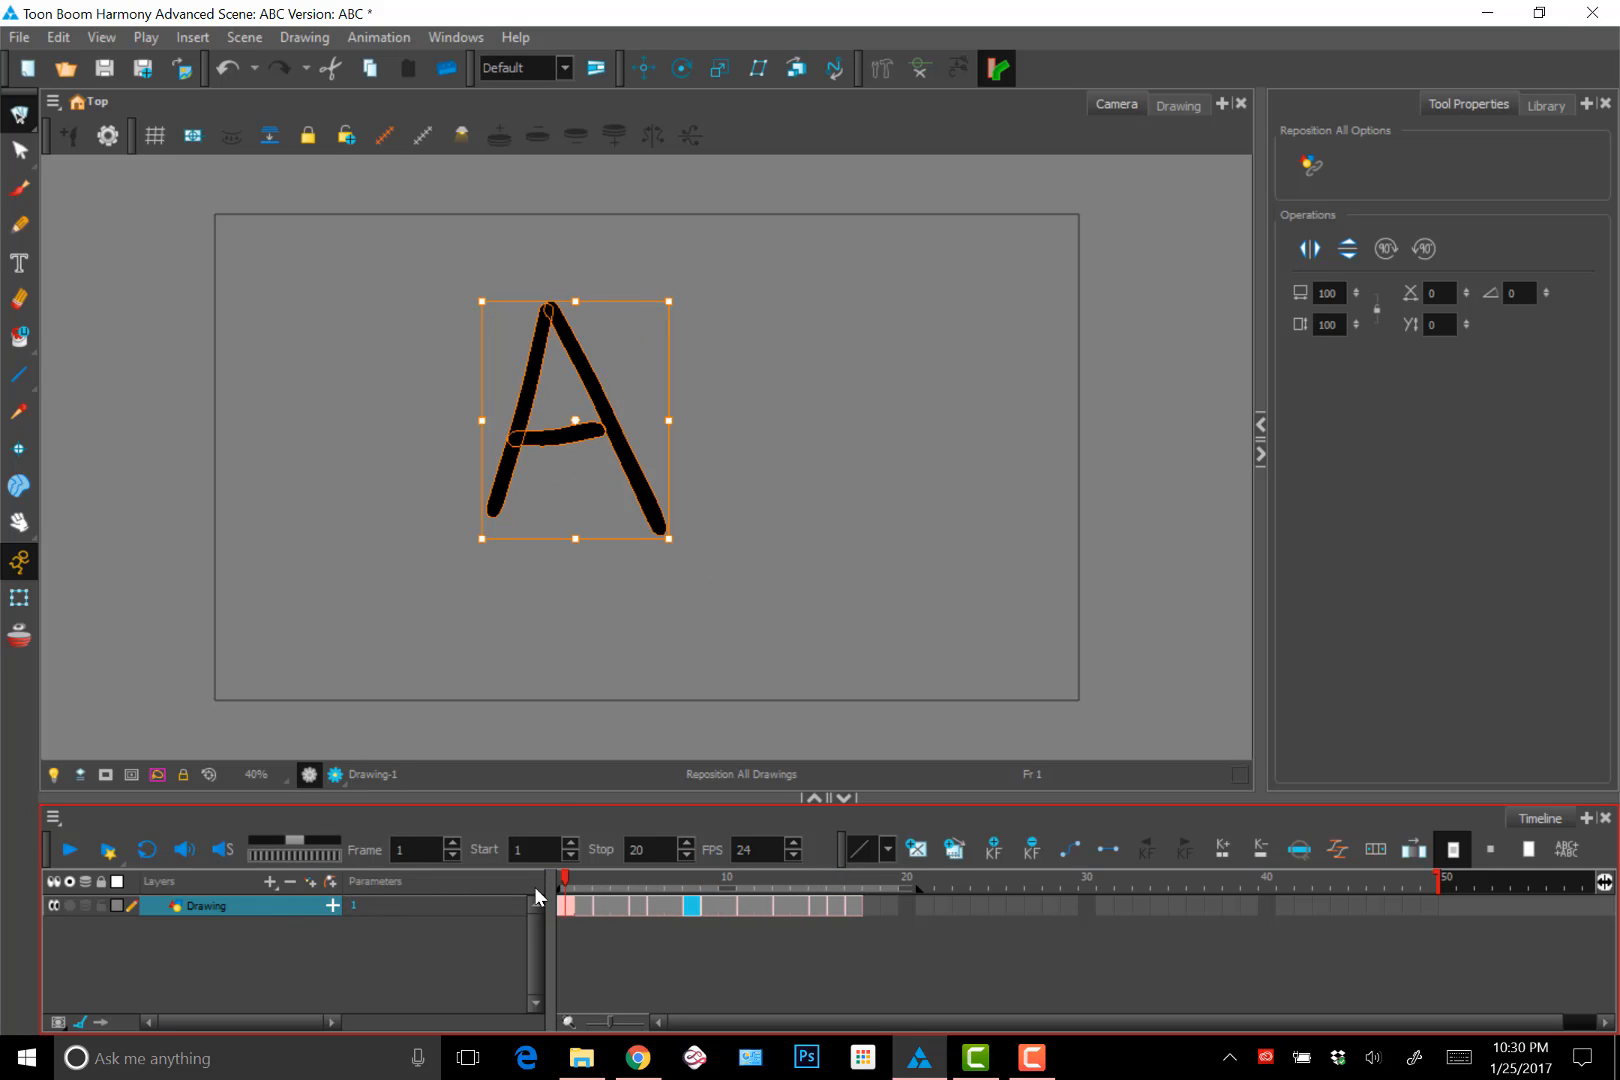
pyautogui.click(591, 428)
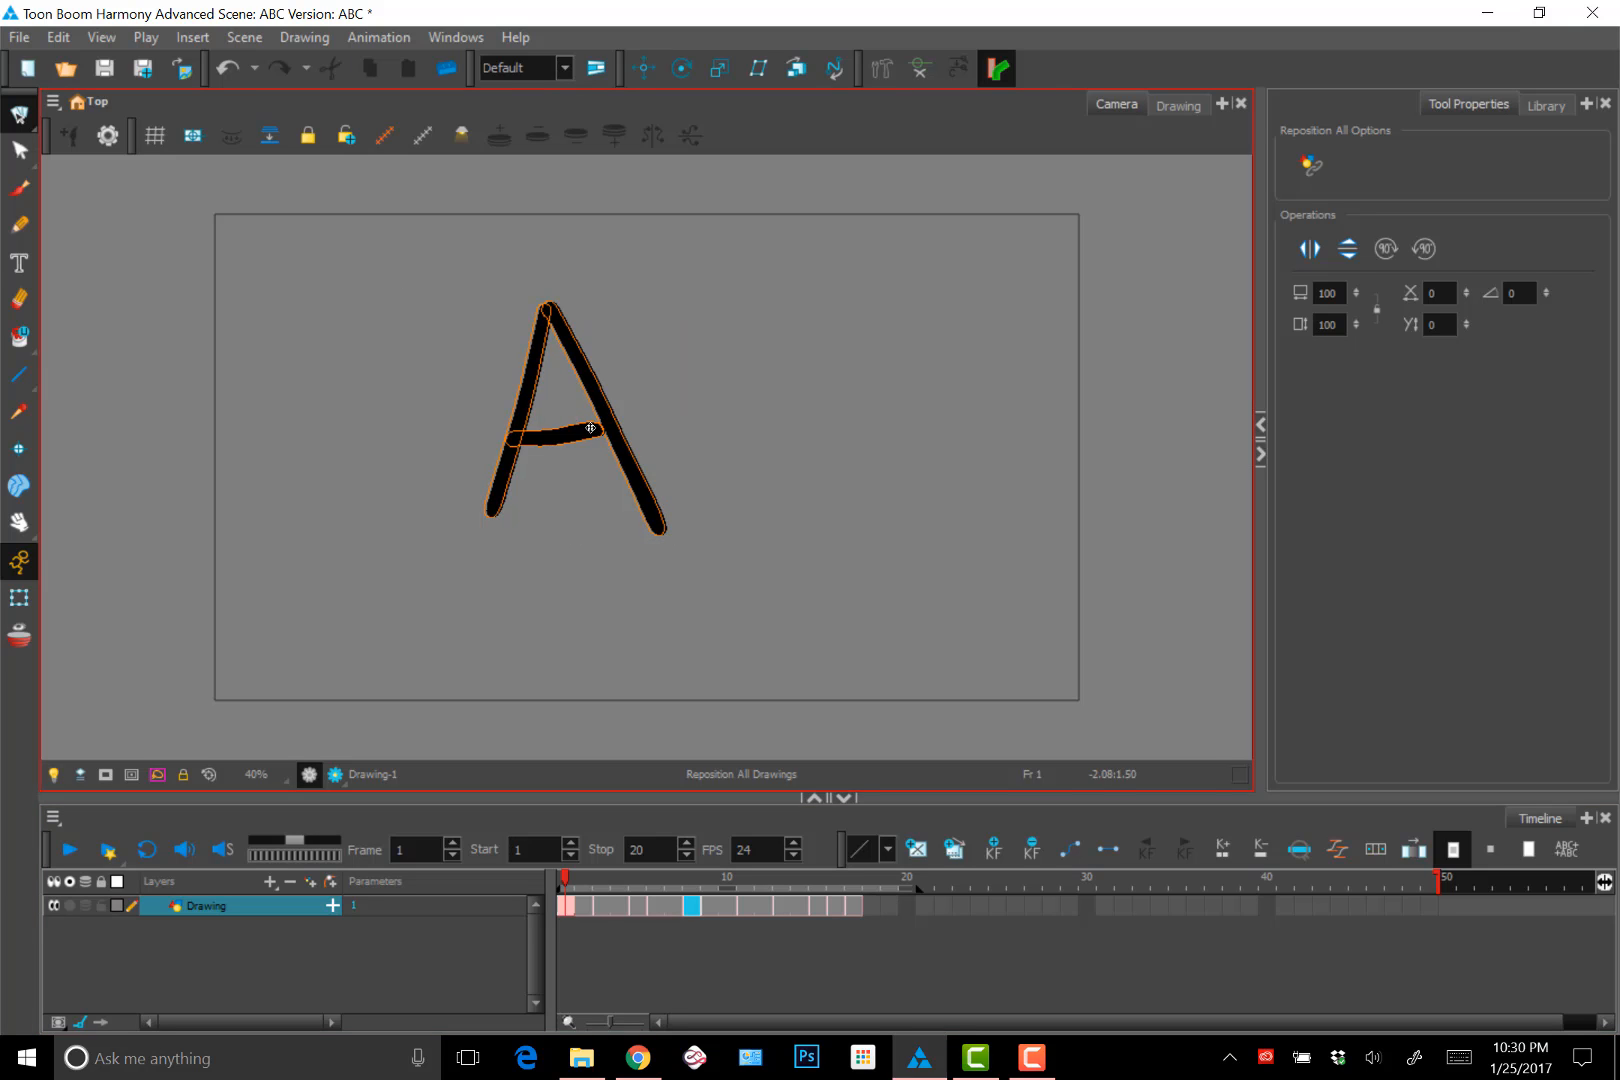
pyautogui.moveTo(591, 428); pyautogui.dragTo(966, 438)
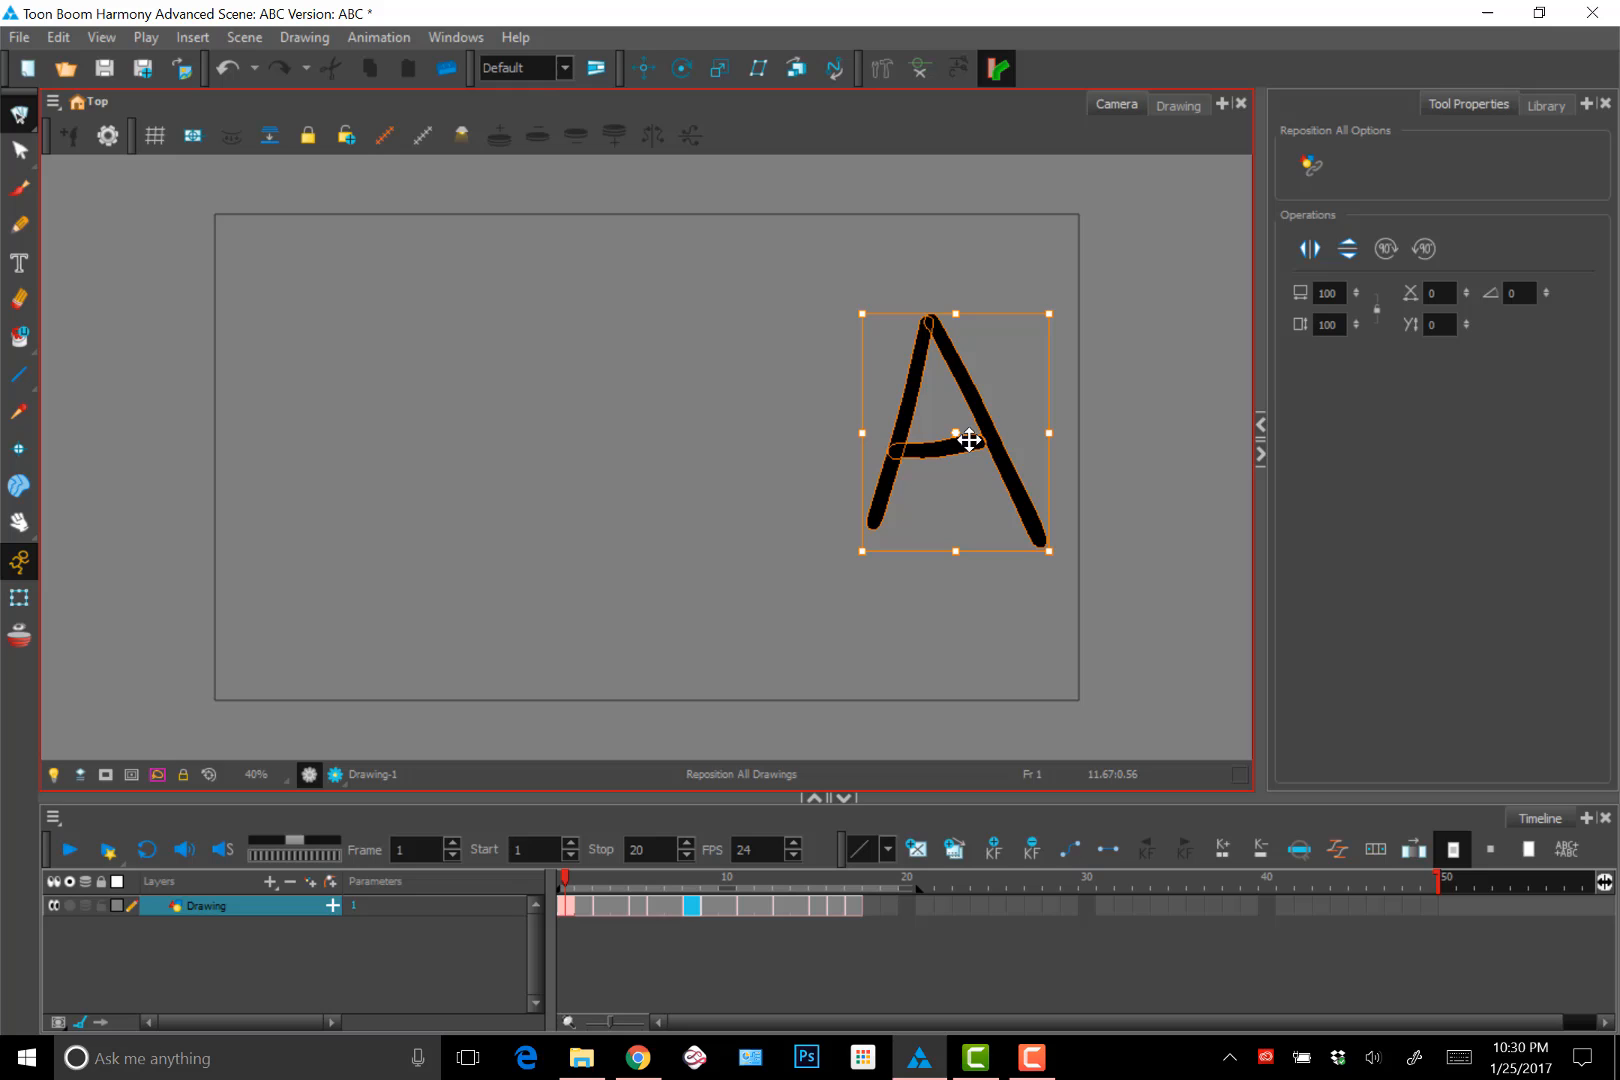
# Check the repositioned B drawing at frame 4 and return to the A drawing on frame 1
pyautogui.click(575, 878)
pyautogui.click(621, 878)
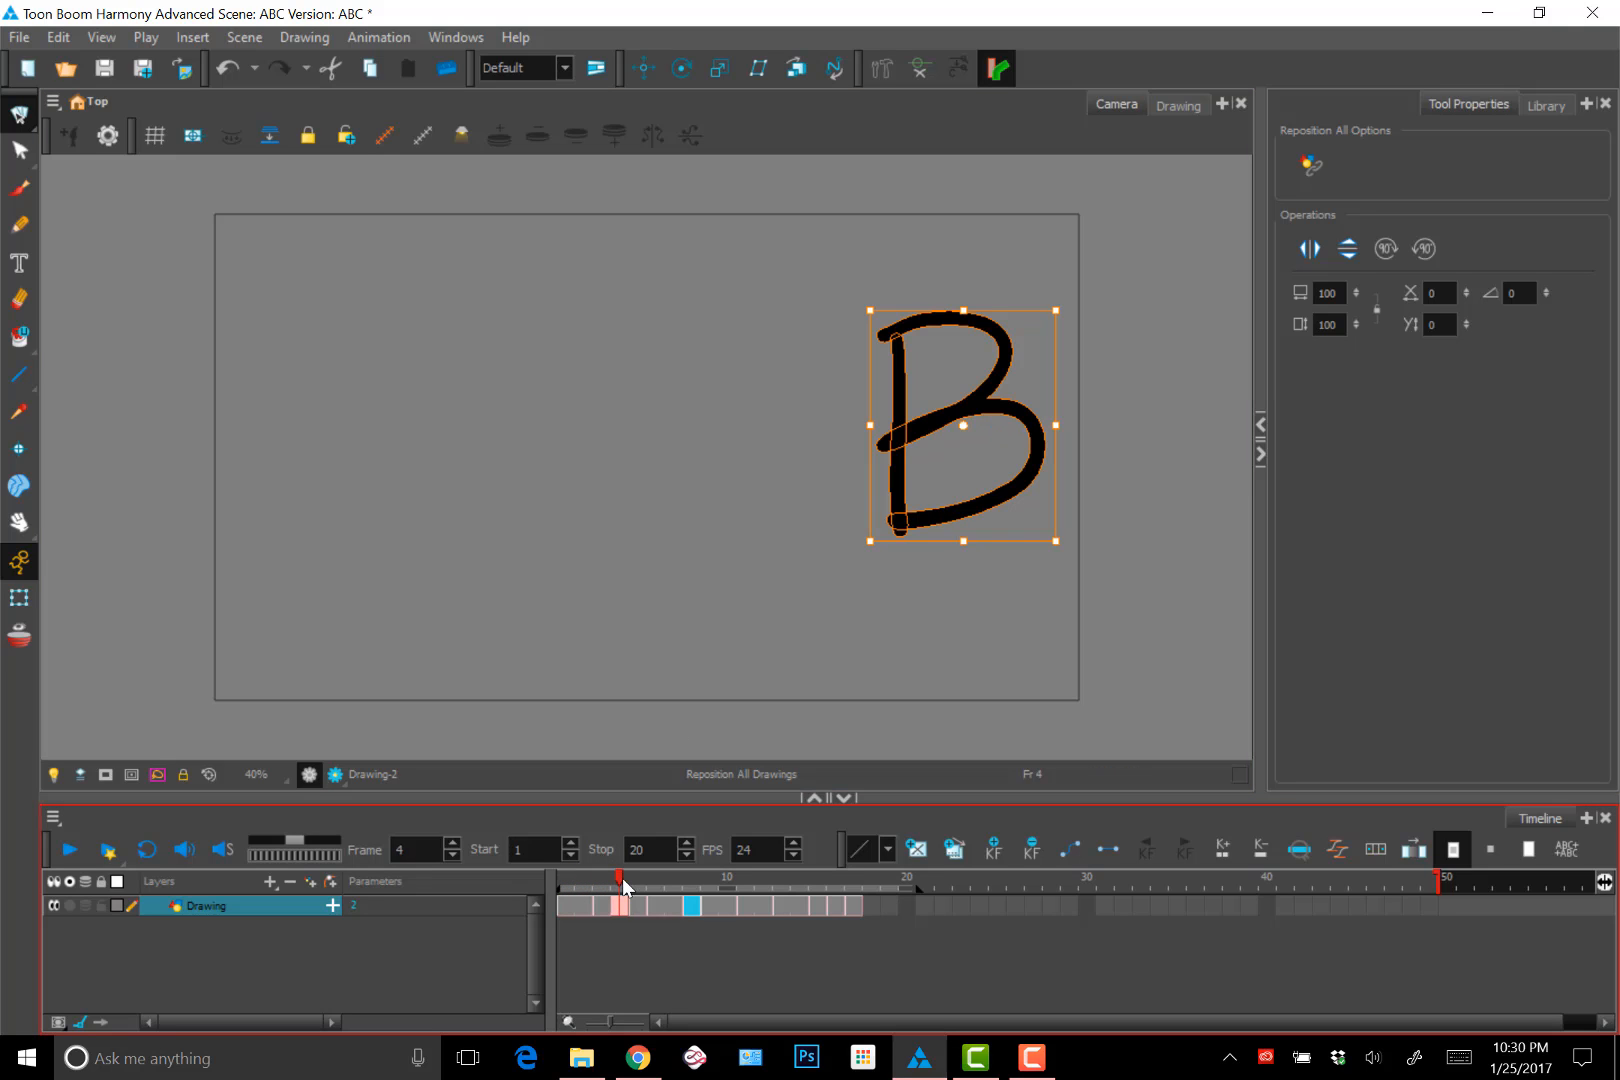
pyautogui.moveTo(621, 878)
pyautogui.mouseDown()
pyautogui.moveTo(854, 864)
pyautogui.moveTo(563, 895)
pyautogui.mouseUp()
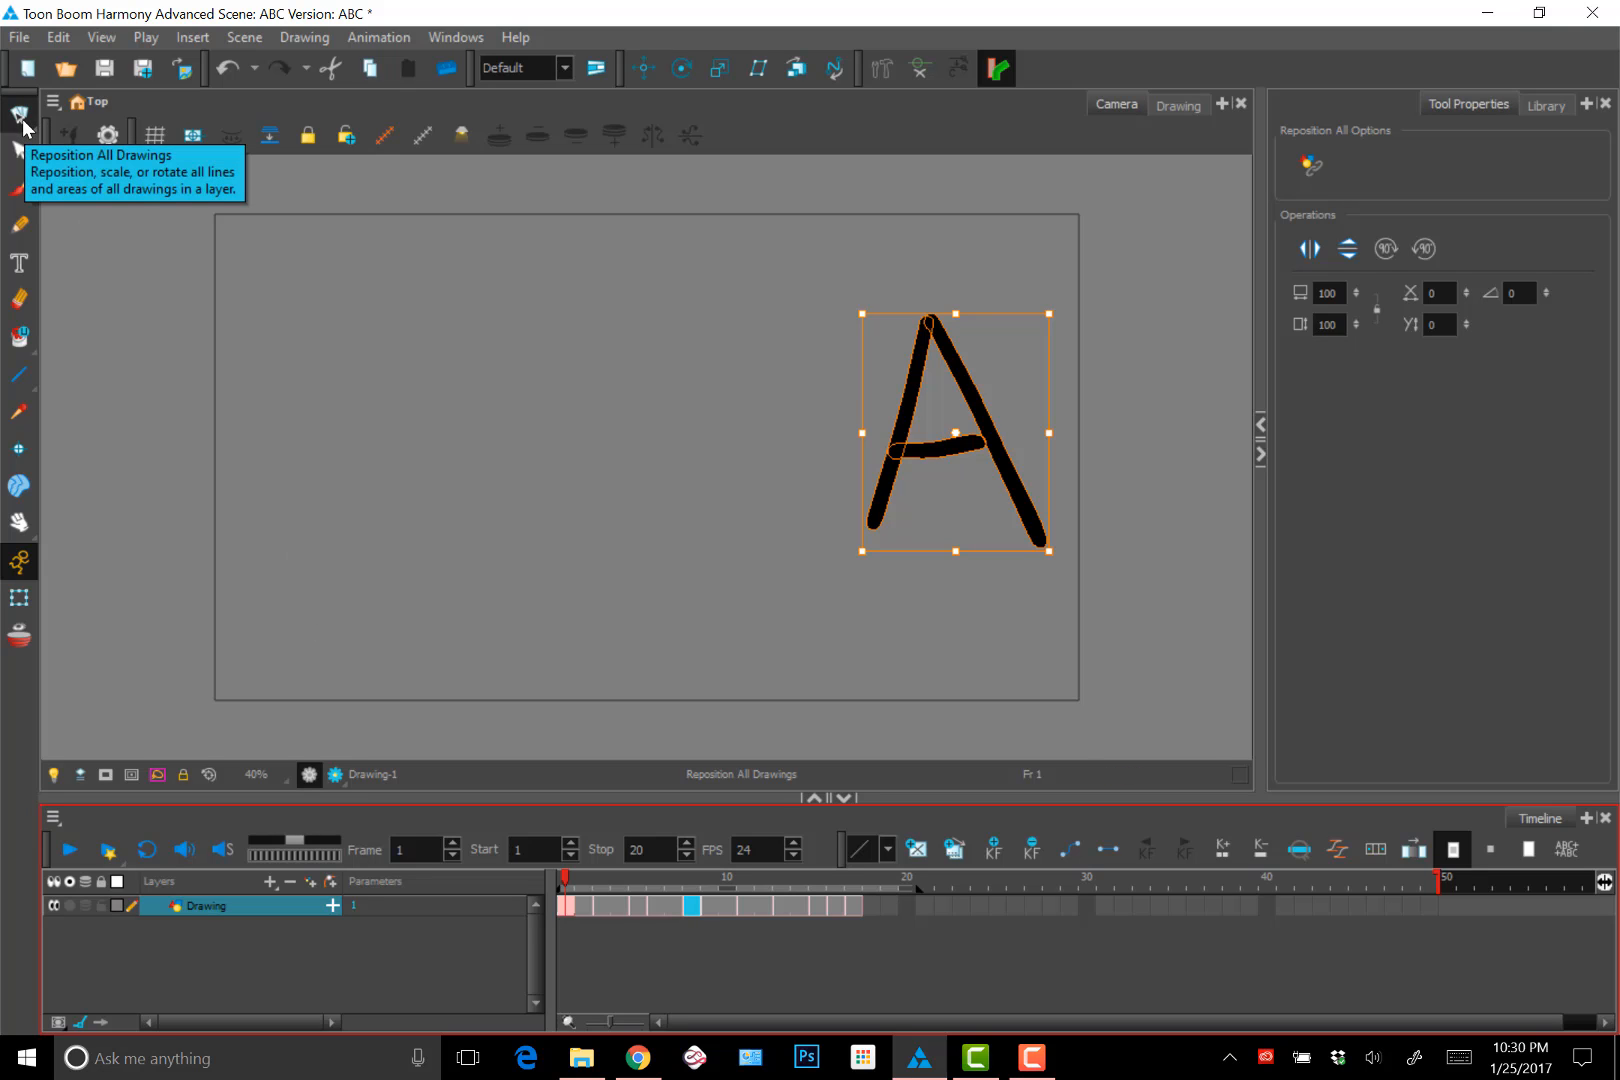
# Add a second drawing layer with the default name and vector line art and colour art
pyautogui.click(357, 972)
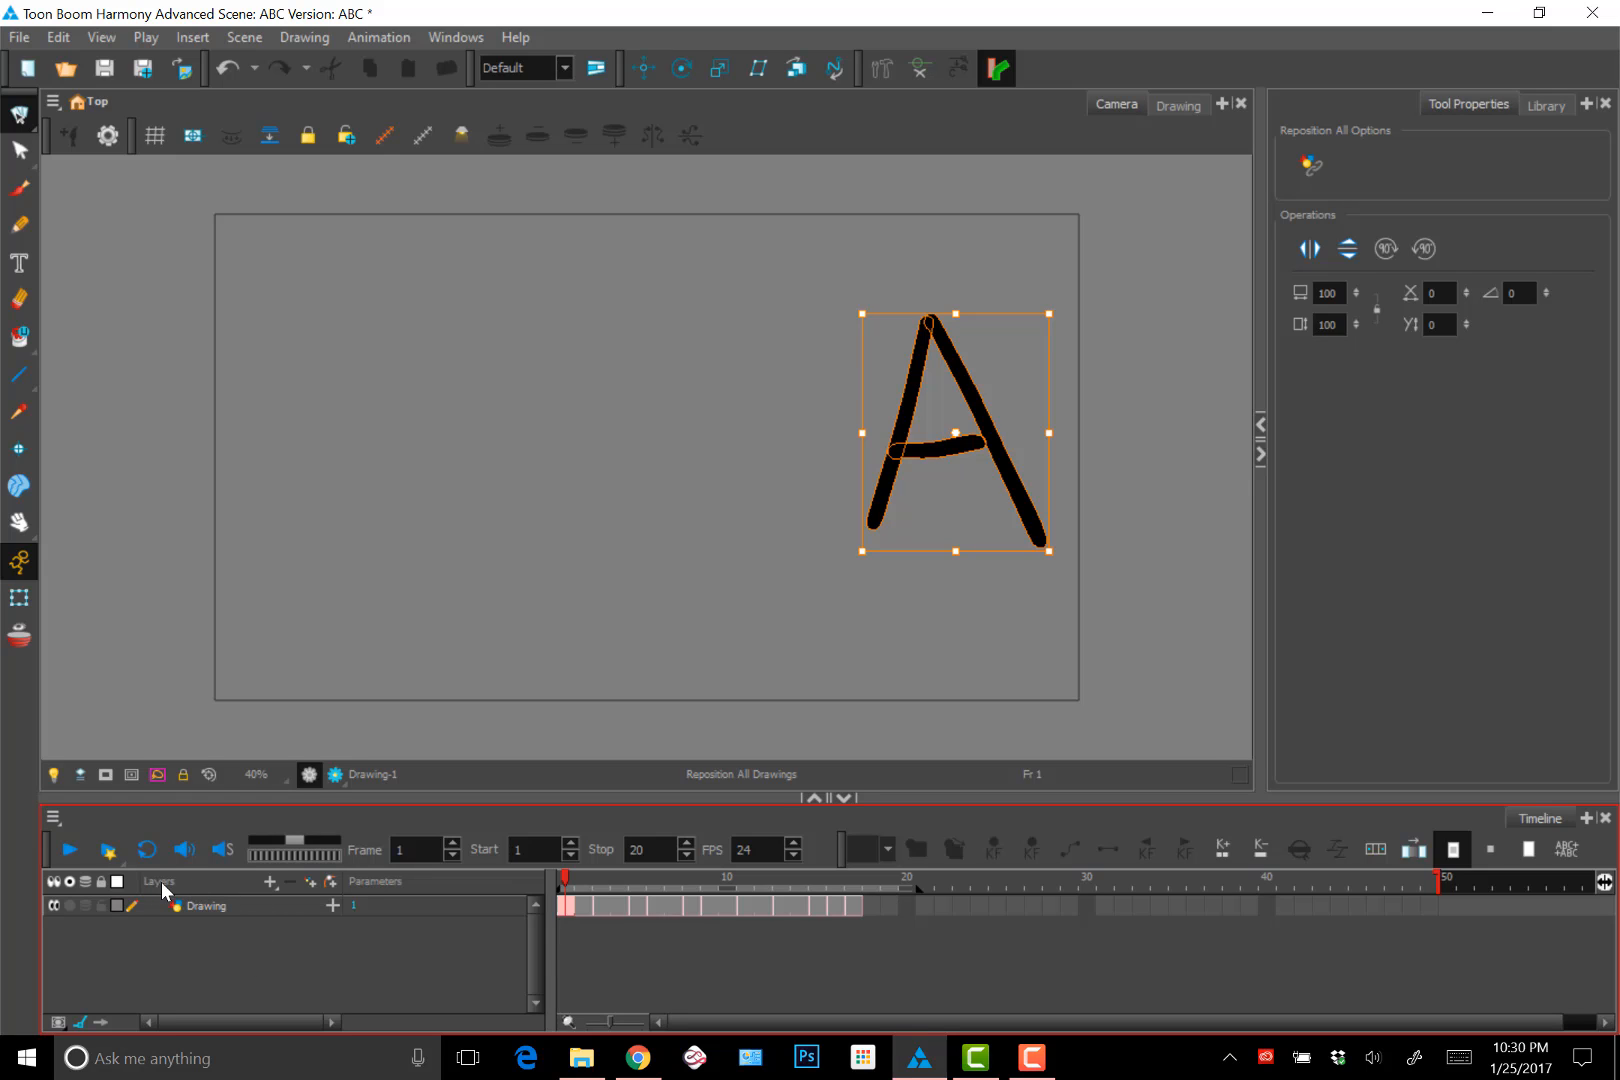
pyautogui.click(265, 881)
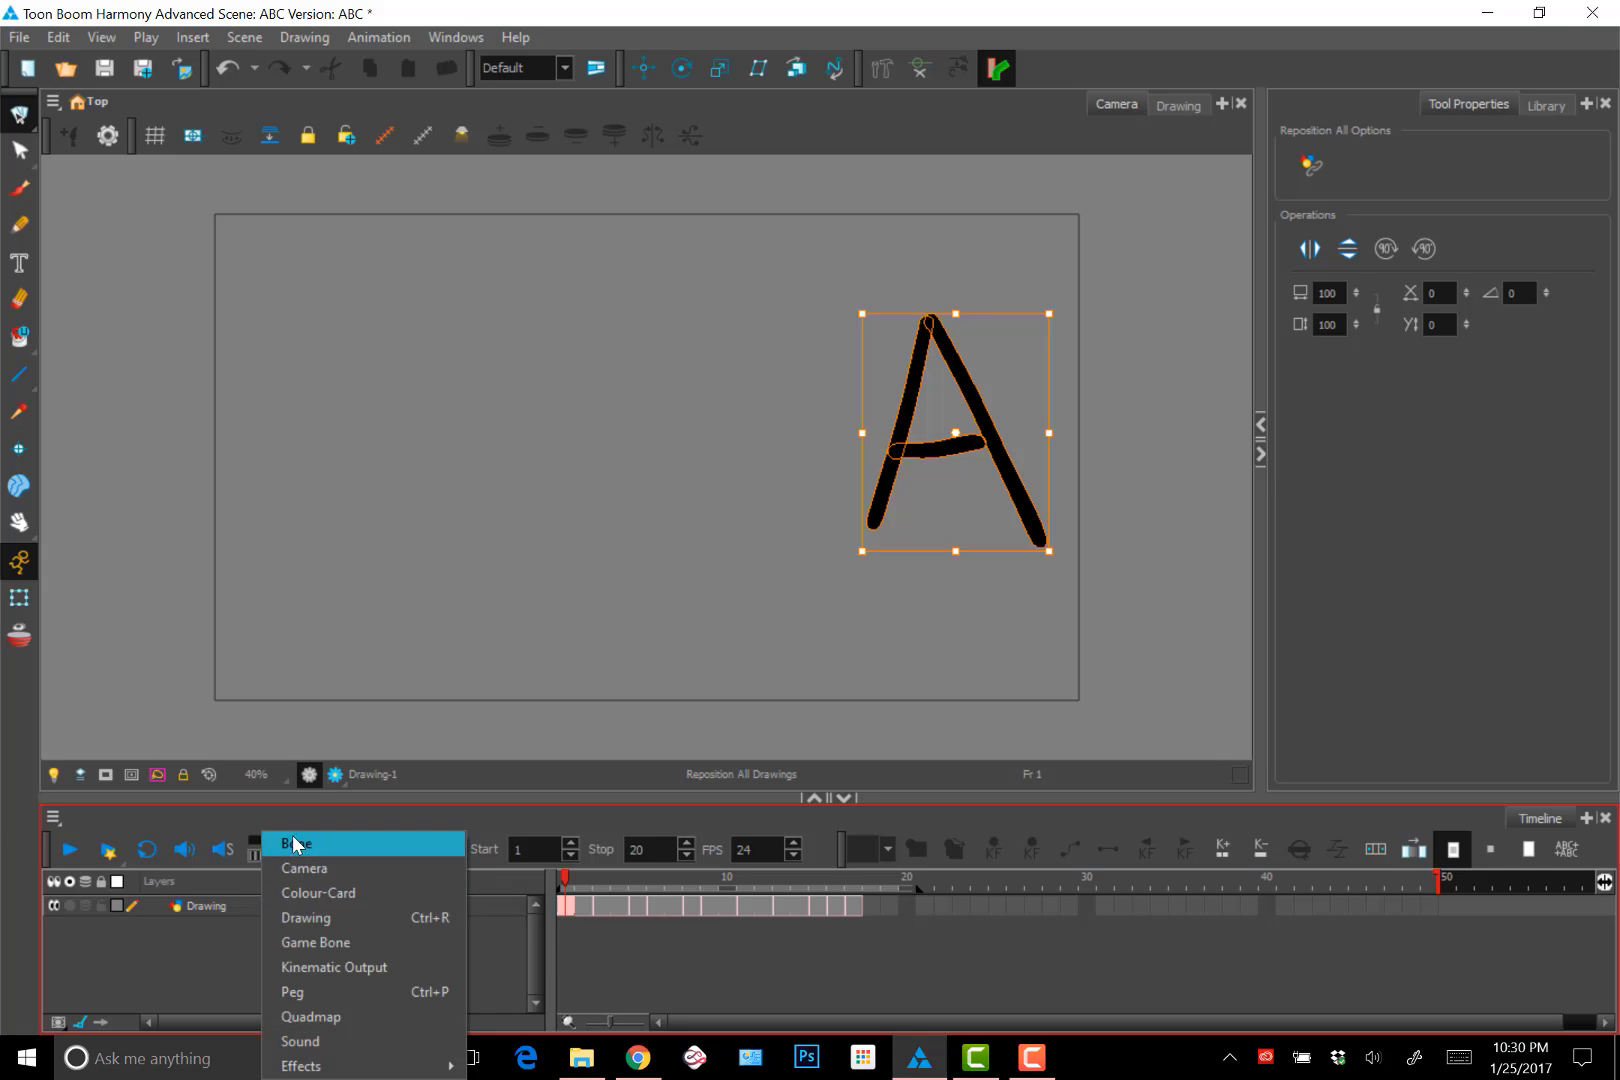
pyautogui.moveTo(316, 1066)
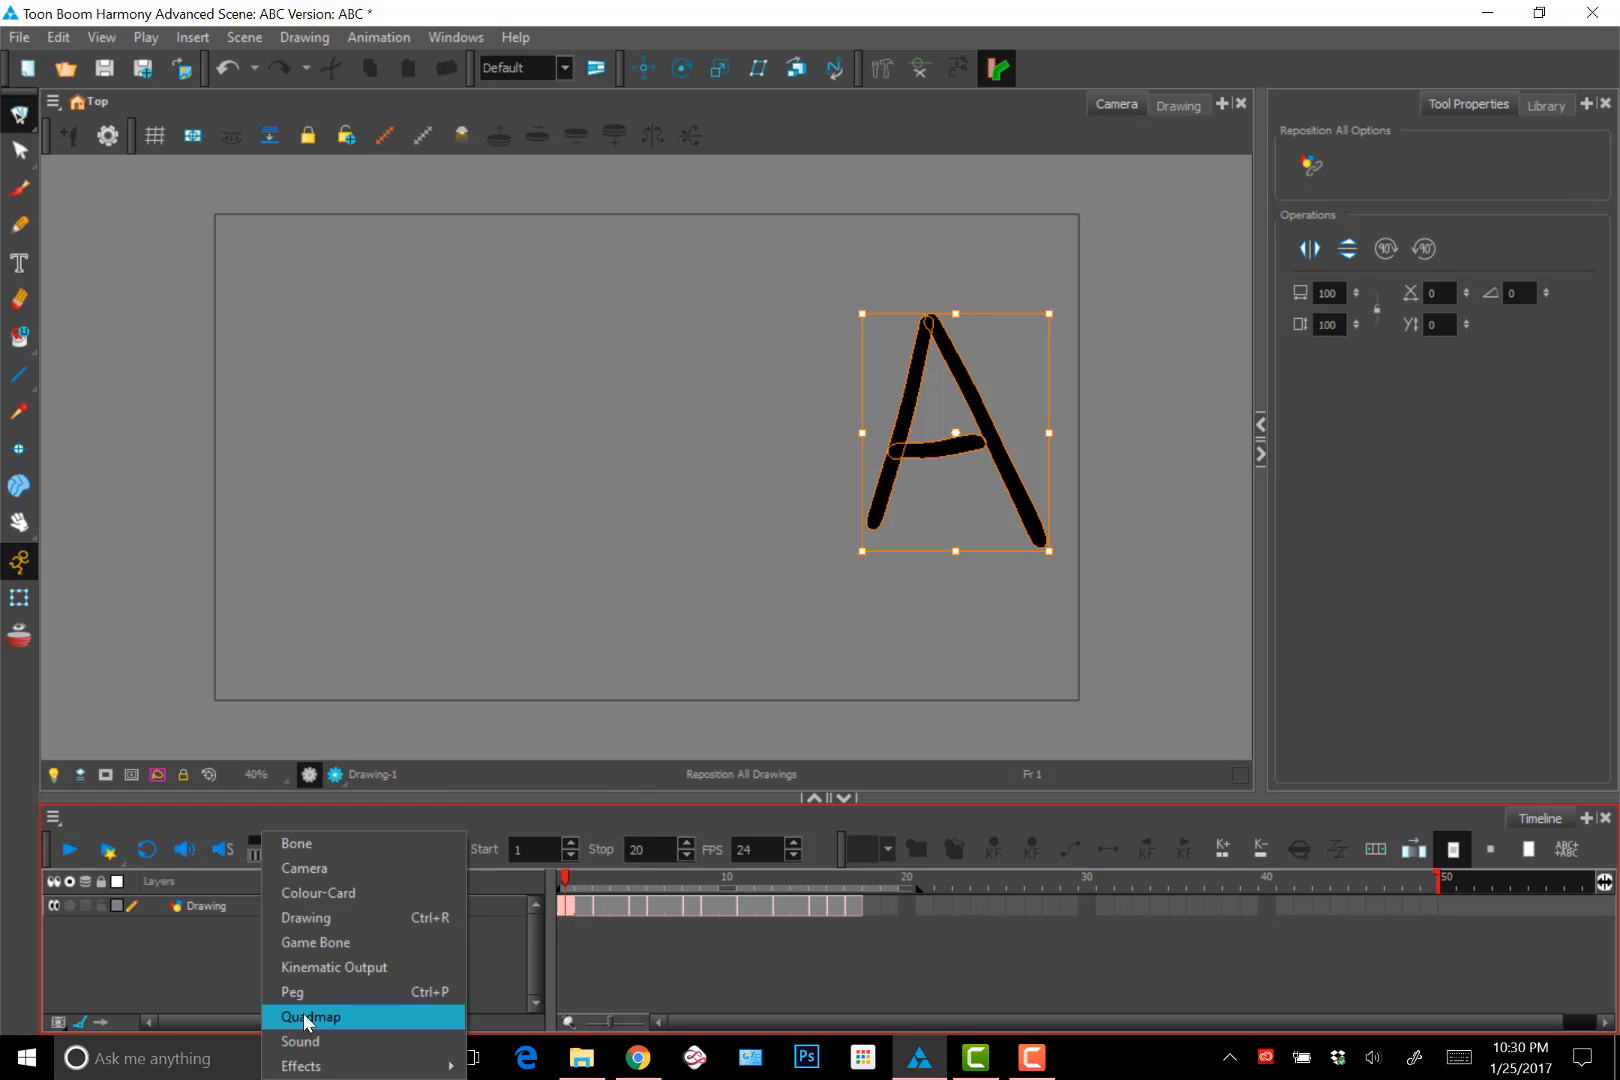
pyautogui.click(318, 921)
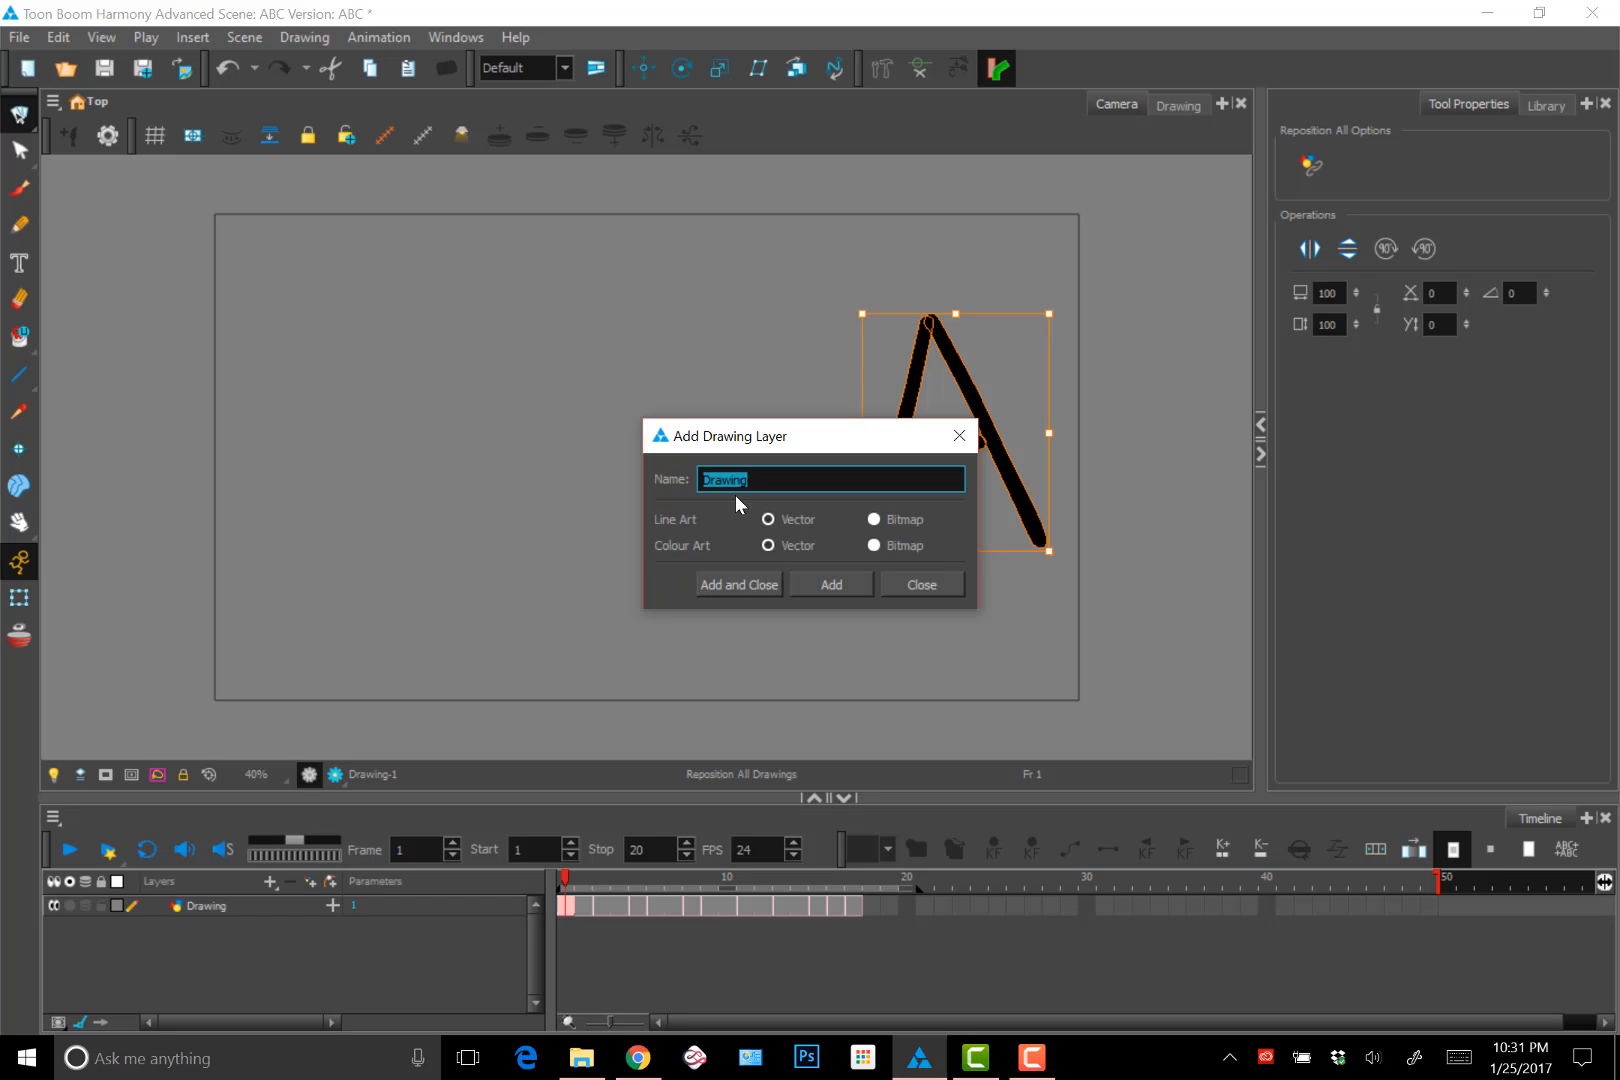
pyautogui.click(737, 590)
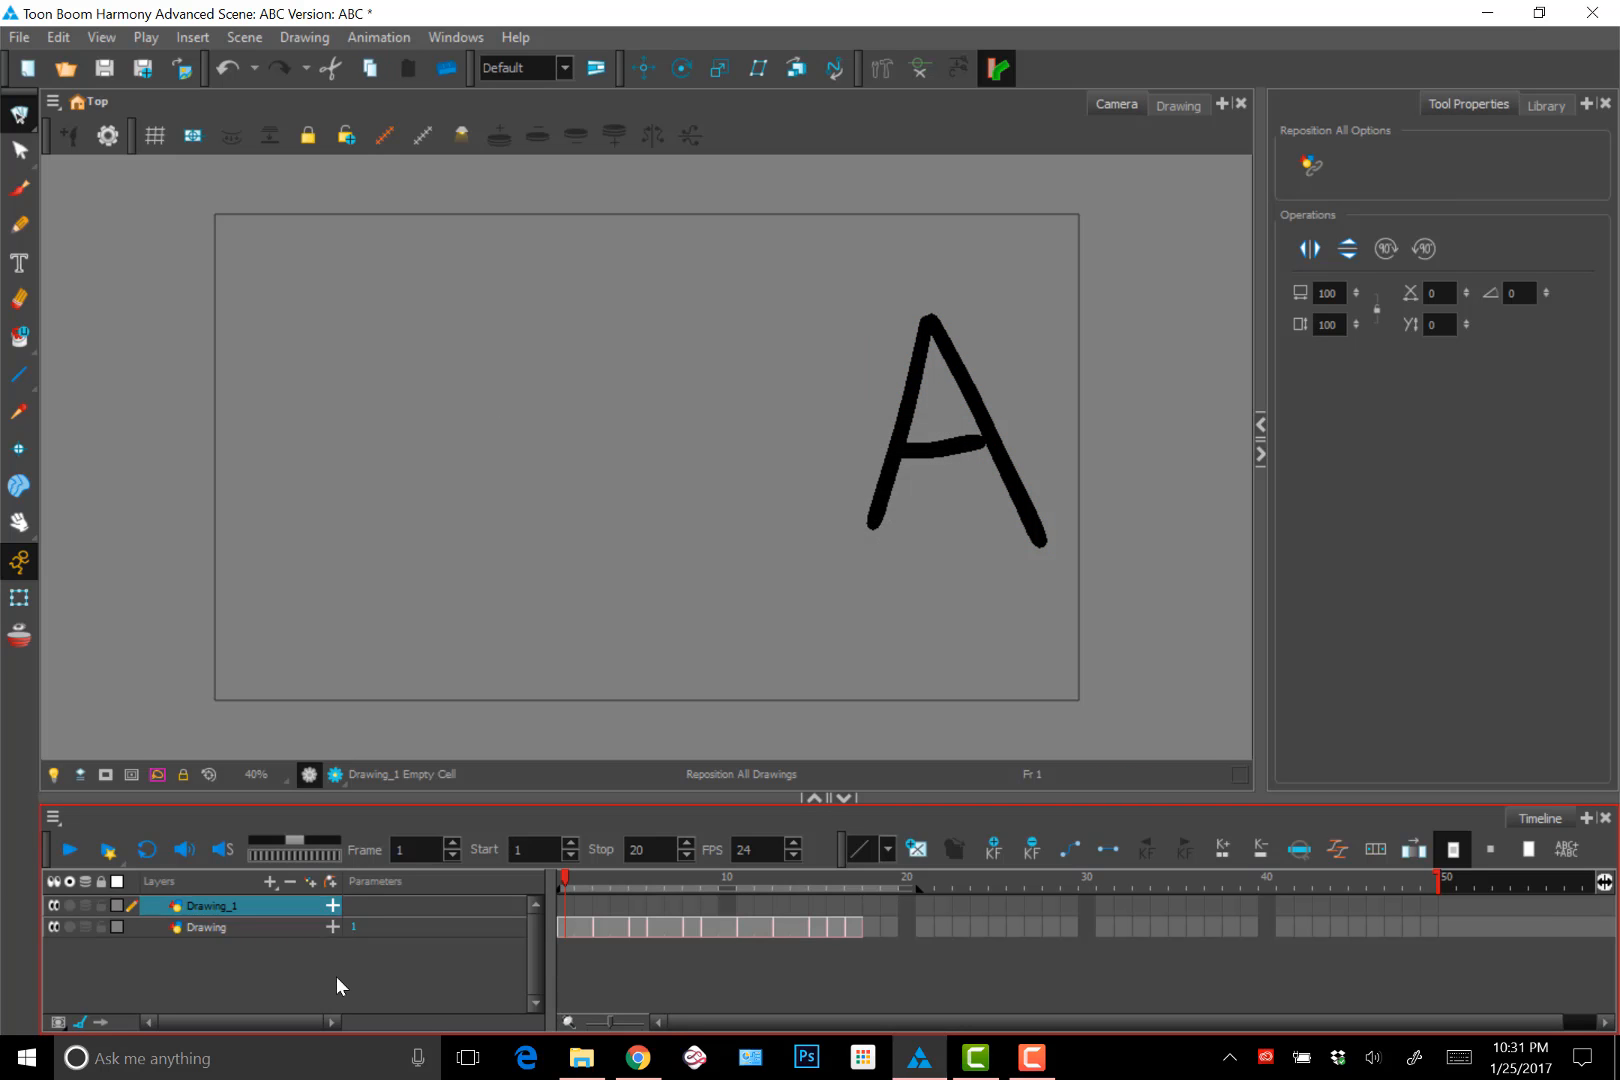
# Switch between the Drawing and Drawing_1 layers, selecting each one in turn
pyautogui.click(206, 928)
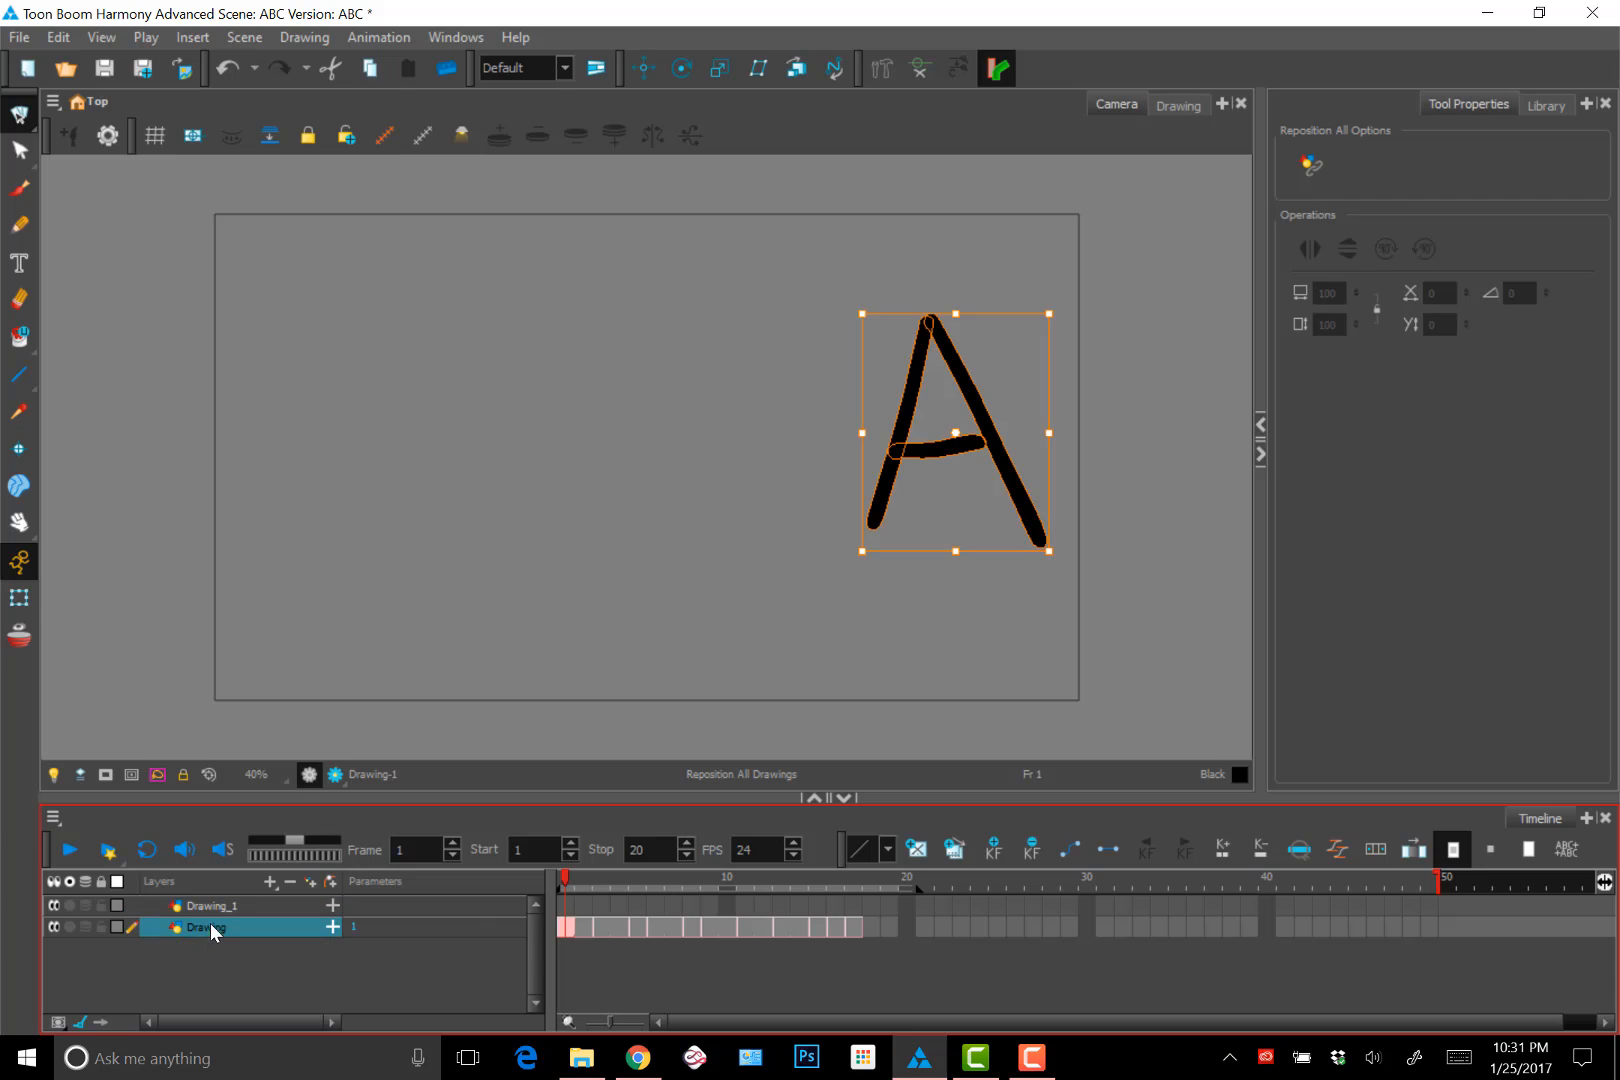
pyautogui.click(214, 910)
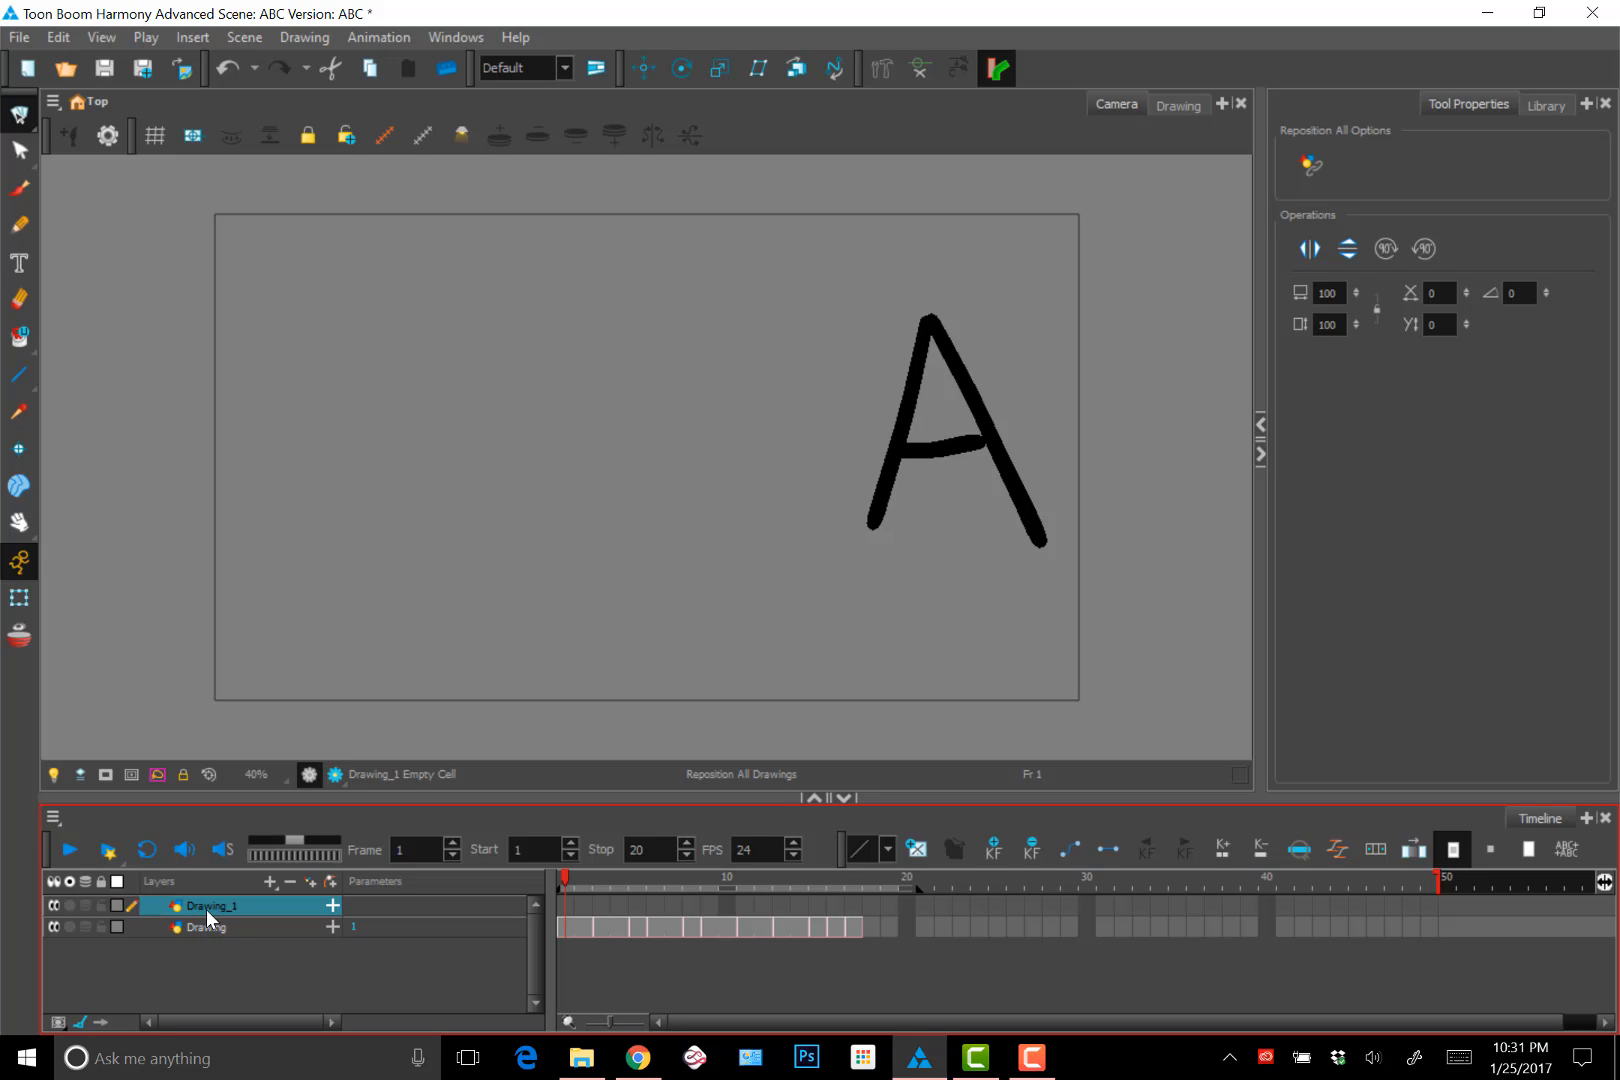
pyautogui.doubleClick(206, 909)
pyautogui.click(277, 961)
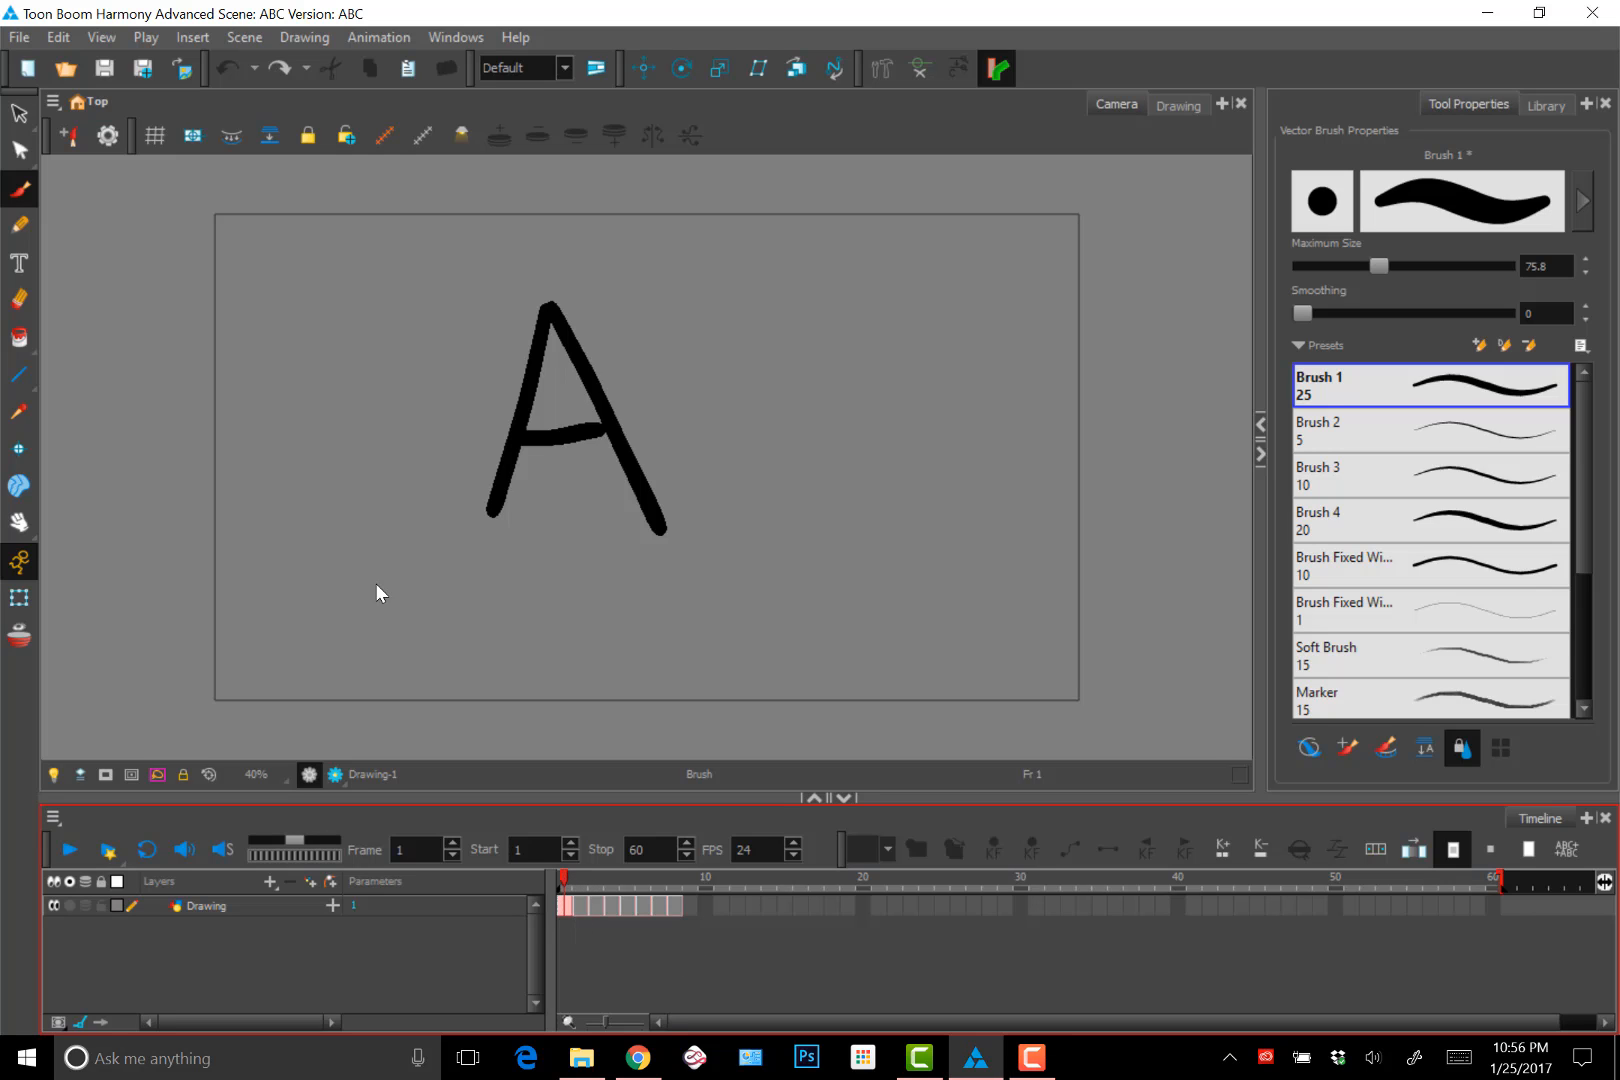
# Scrub through the letter drawings from A to G, view empty frame 9, and return to frame 1
pyautogui.moveTo(570, 876); pyautogui.dragTo(674, 890)
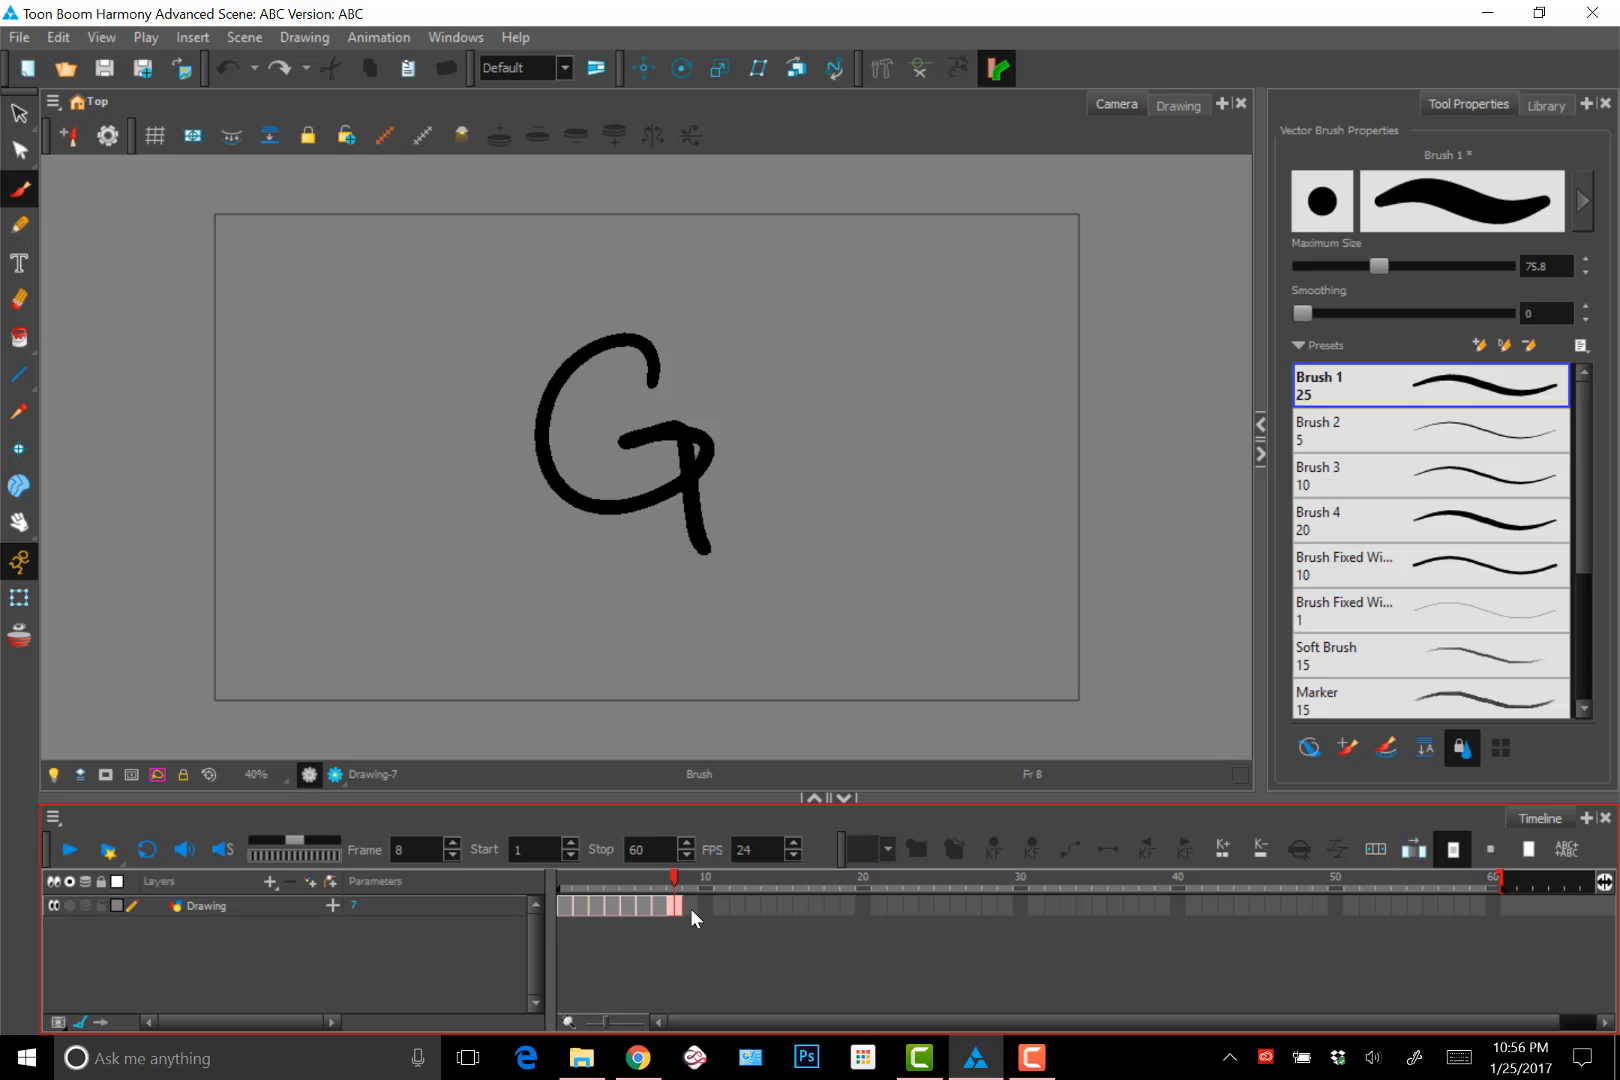
pyautogui.click(690, 907)
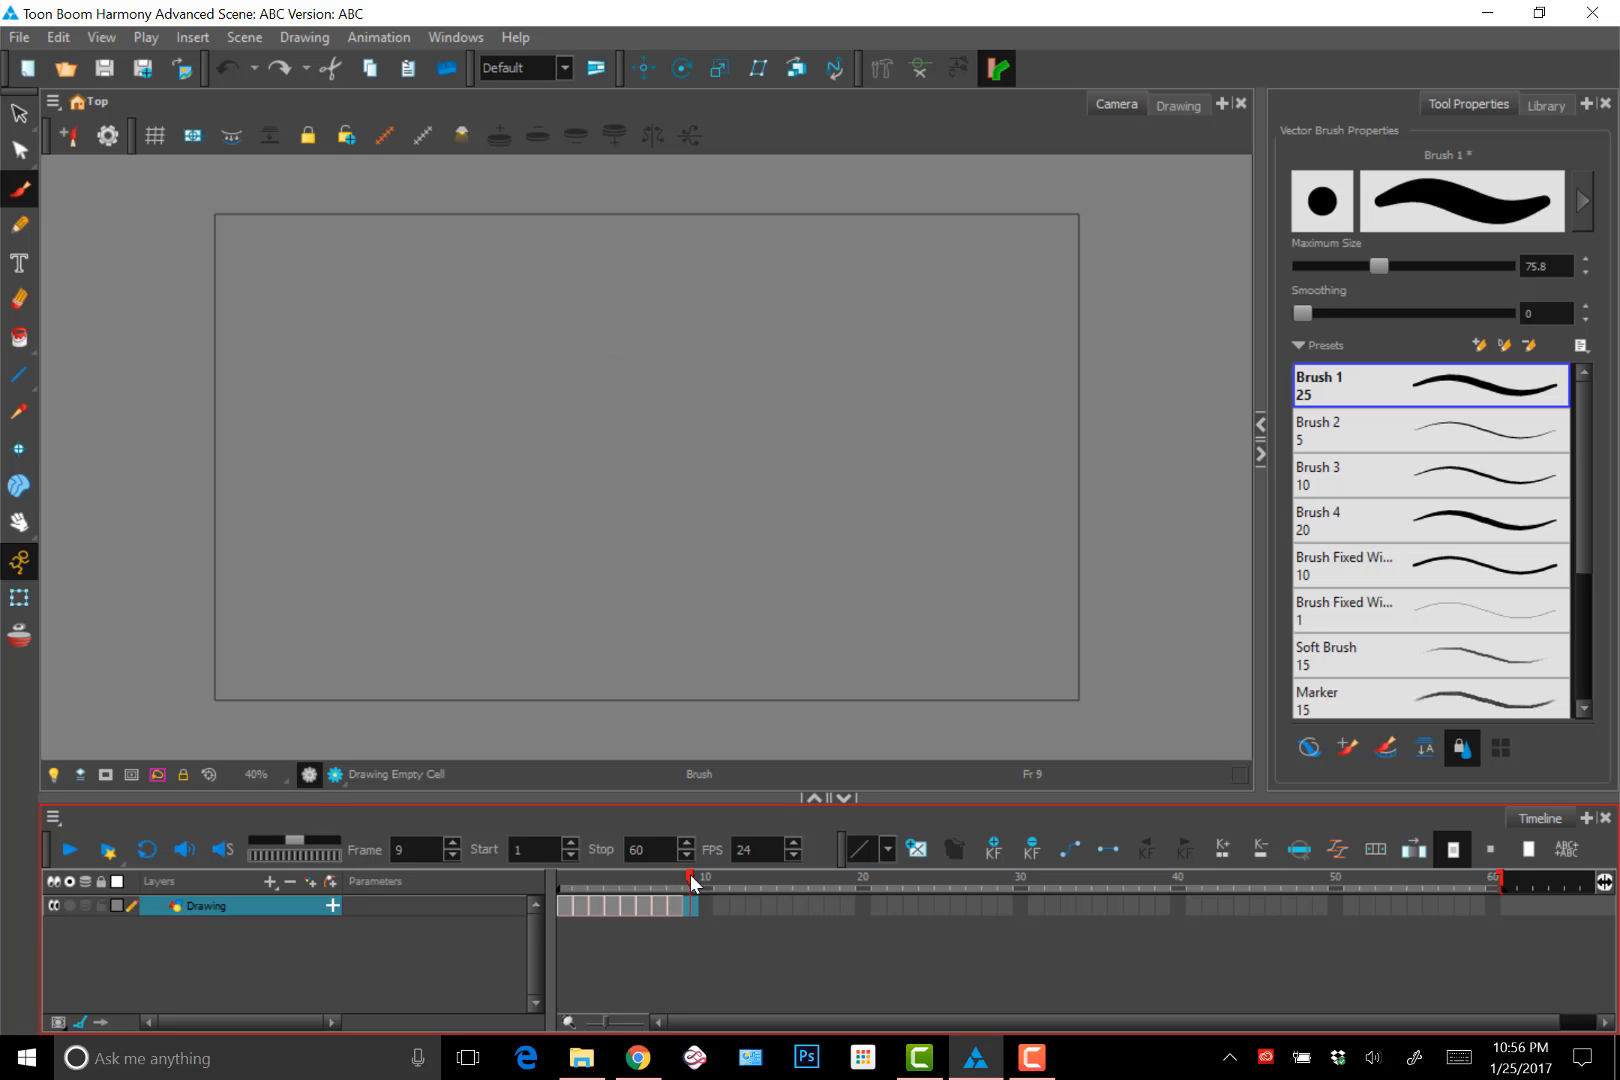
pyautogui.moveTo(690, 877); pyautogui.dragTo(574, 901)
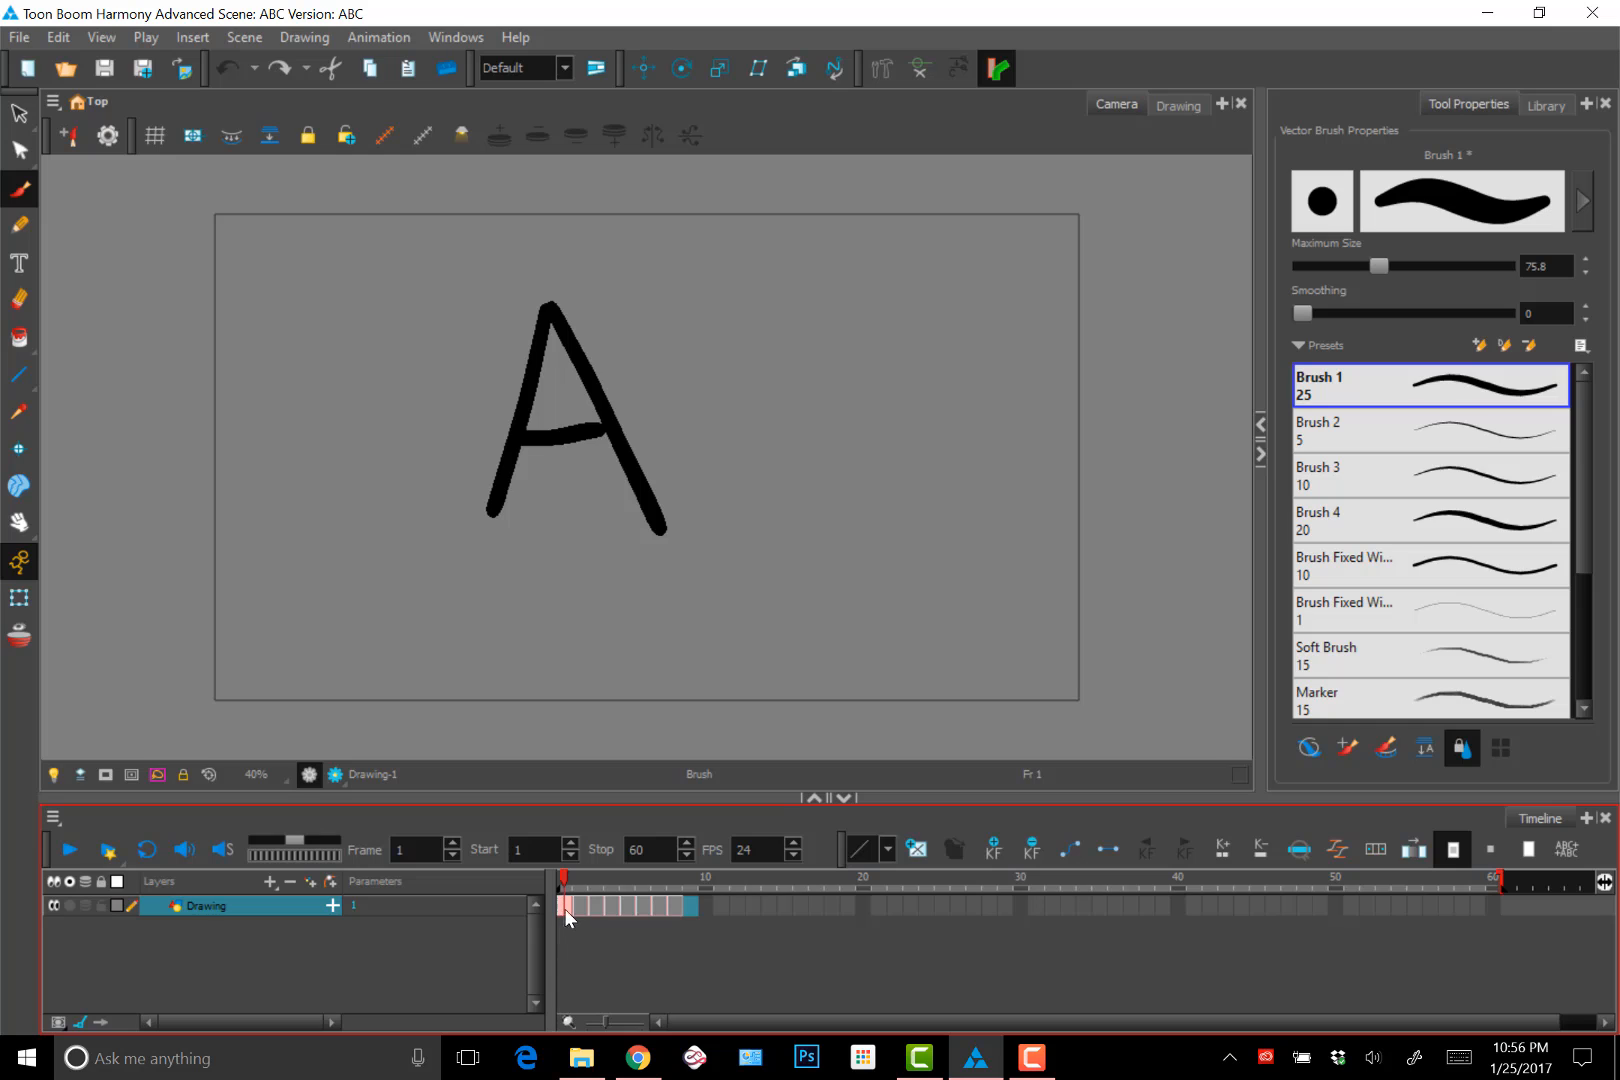
# Copy the letter A cell from frame 1 to frame 9 and brush a horizontal stroke at each foot of the A
pyautogui.click(565, 911)
pyautogui.hotkey('ctrl', 'shift', 'z')
pyautogui.hotkey('ctrl', 'shift', 'z')
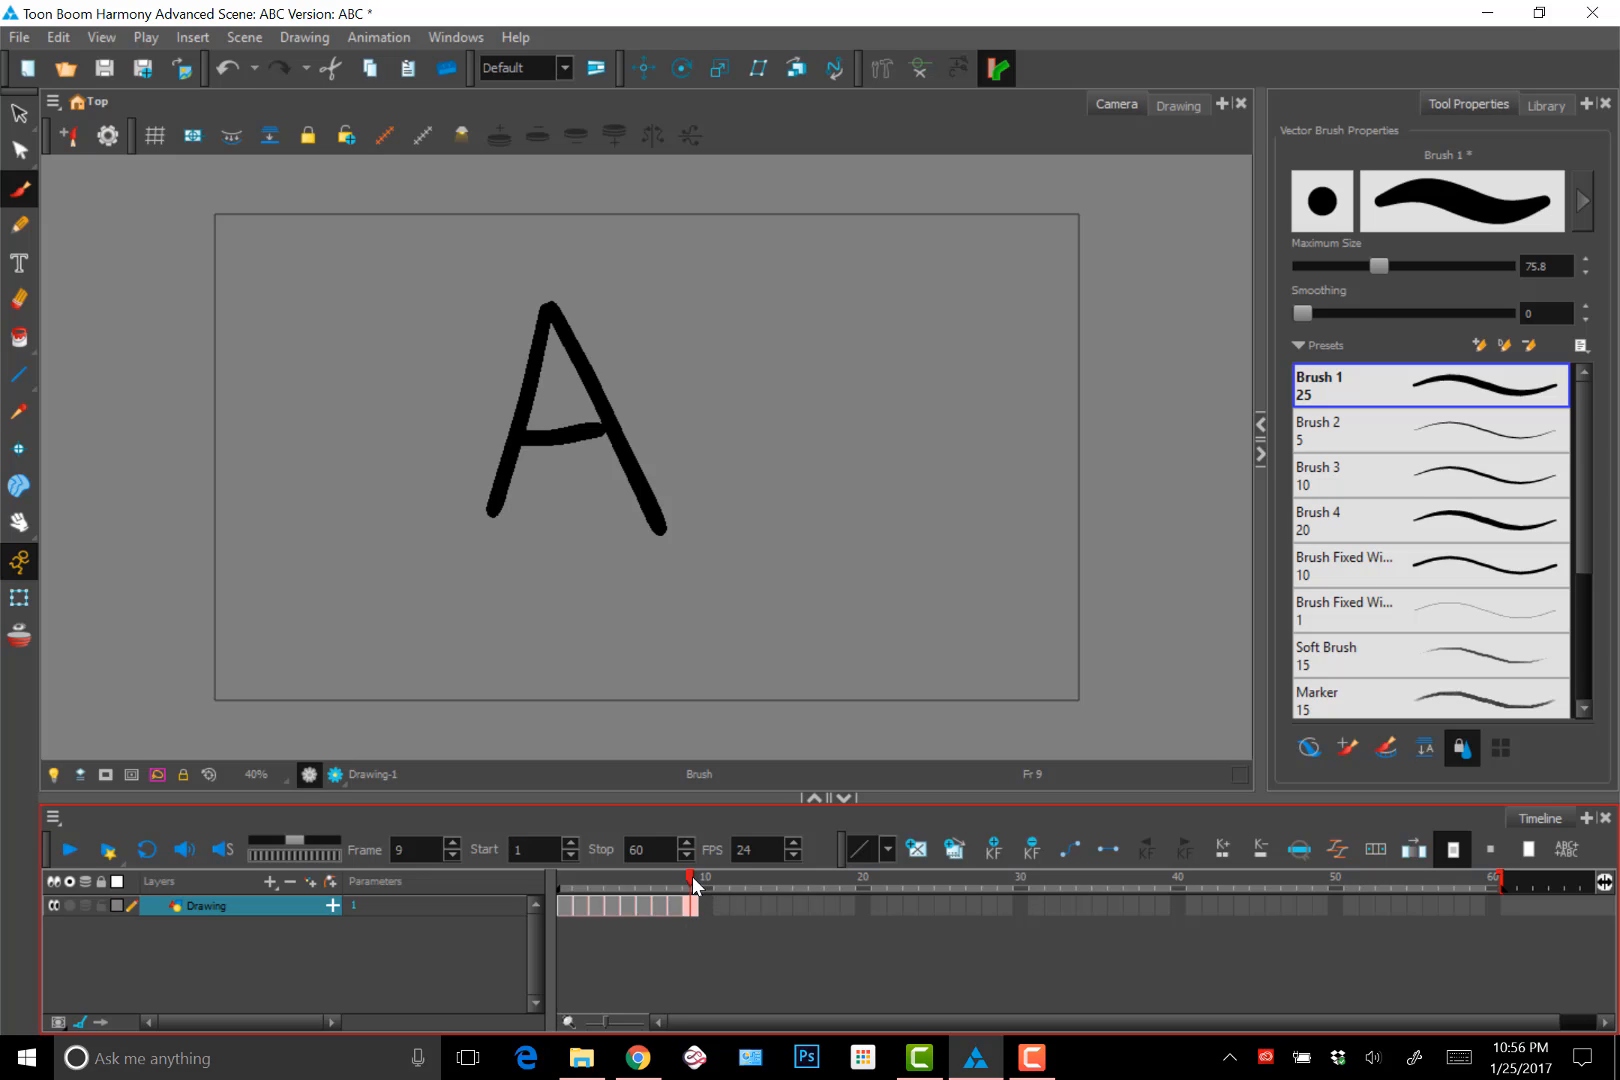
pyautogui.moveTo(690, 881)
pyautogui.mouseDown()
pyautogui.moveTo(578, 887)
pyautogui.moveTo(690, 887)
pyautogui.mouseUp()
pyautogui.click(690, 906)
pyautogui.moveTo(635, 530); pyautogui.dragTo(772, 519)
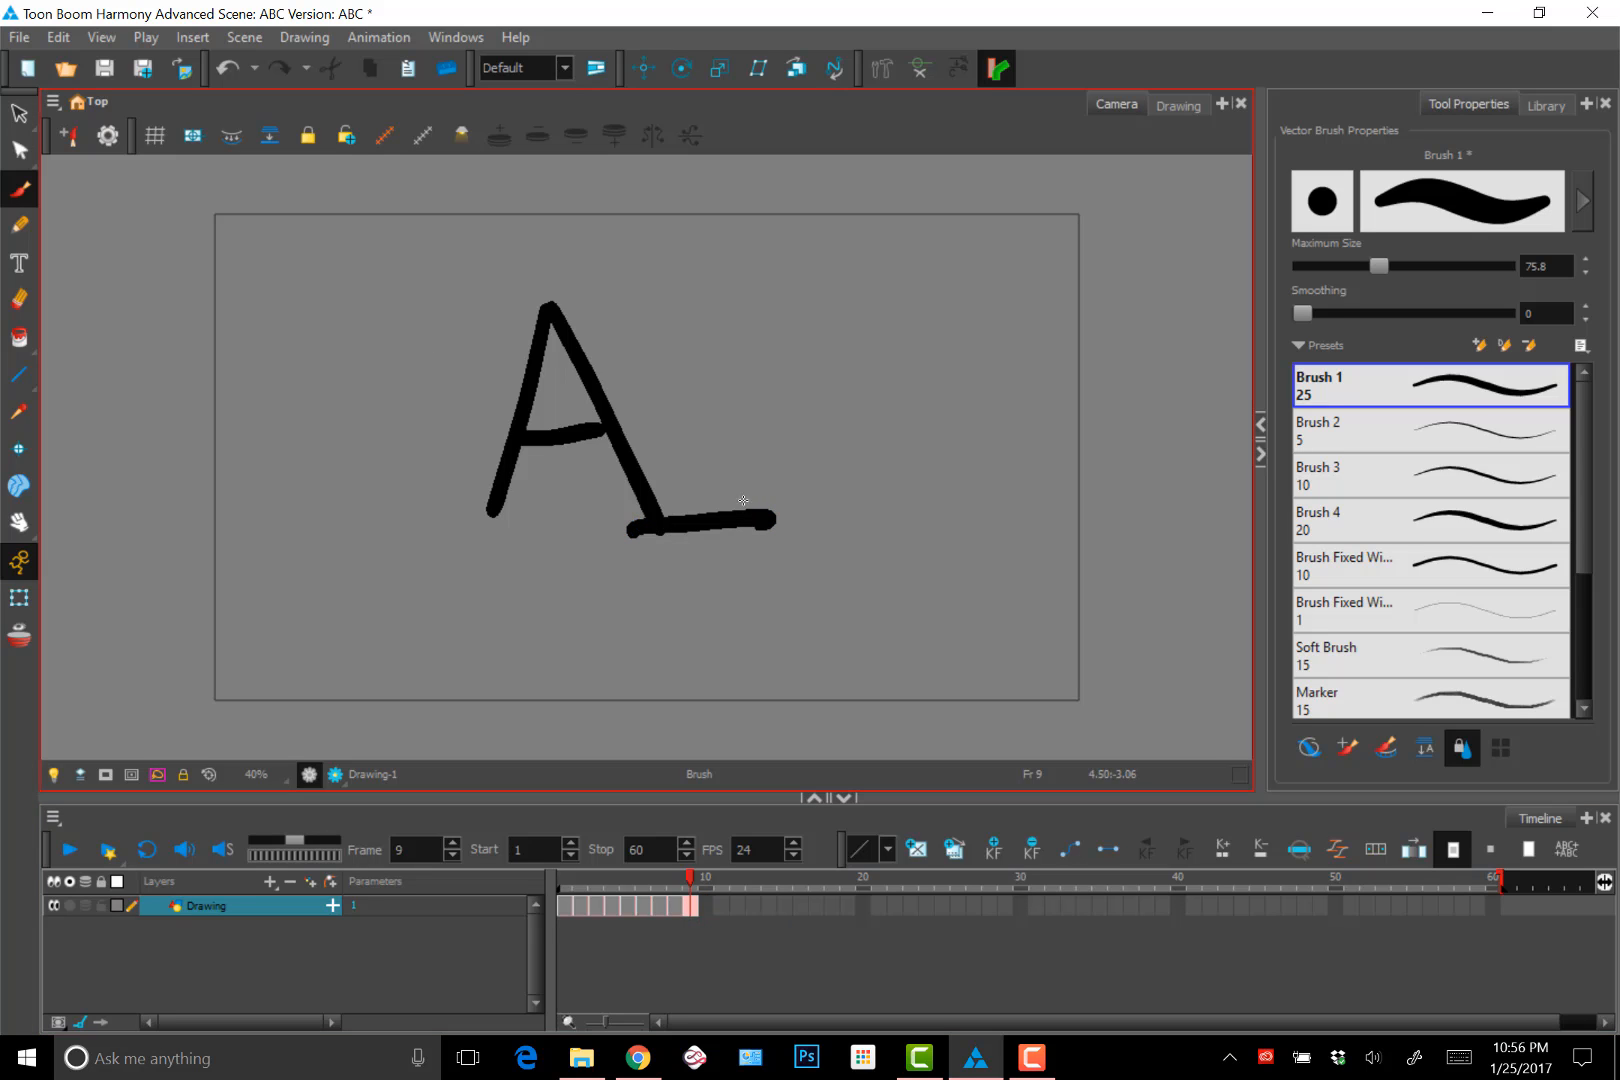
pyautogui.moveTo(412, 526); pyautogui.dragTo(514, 527)
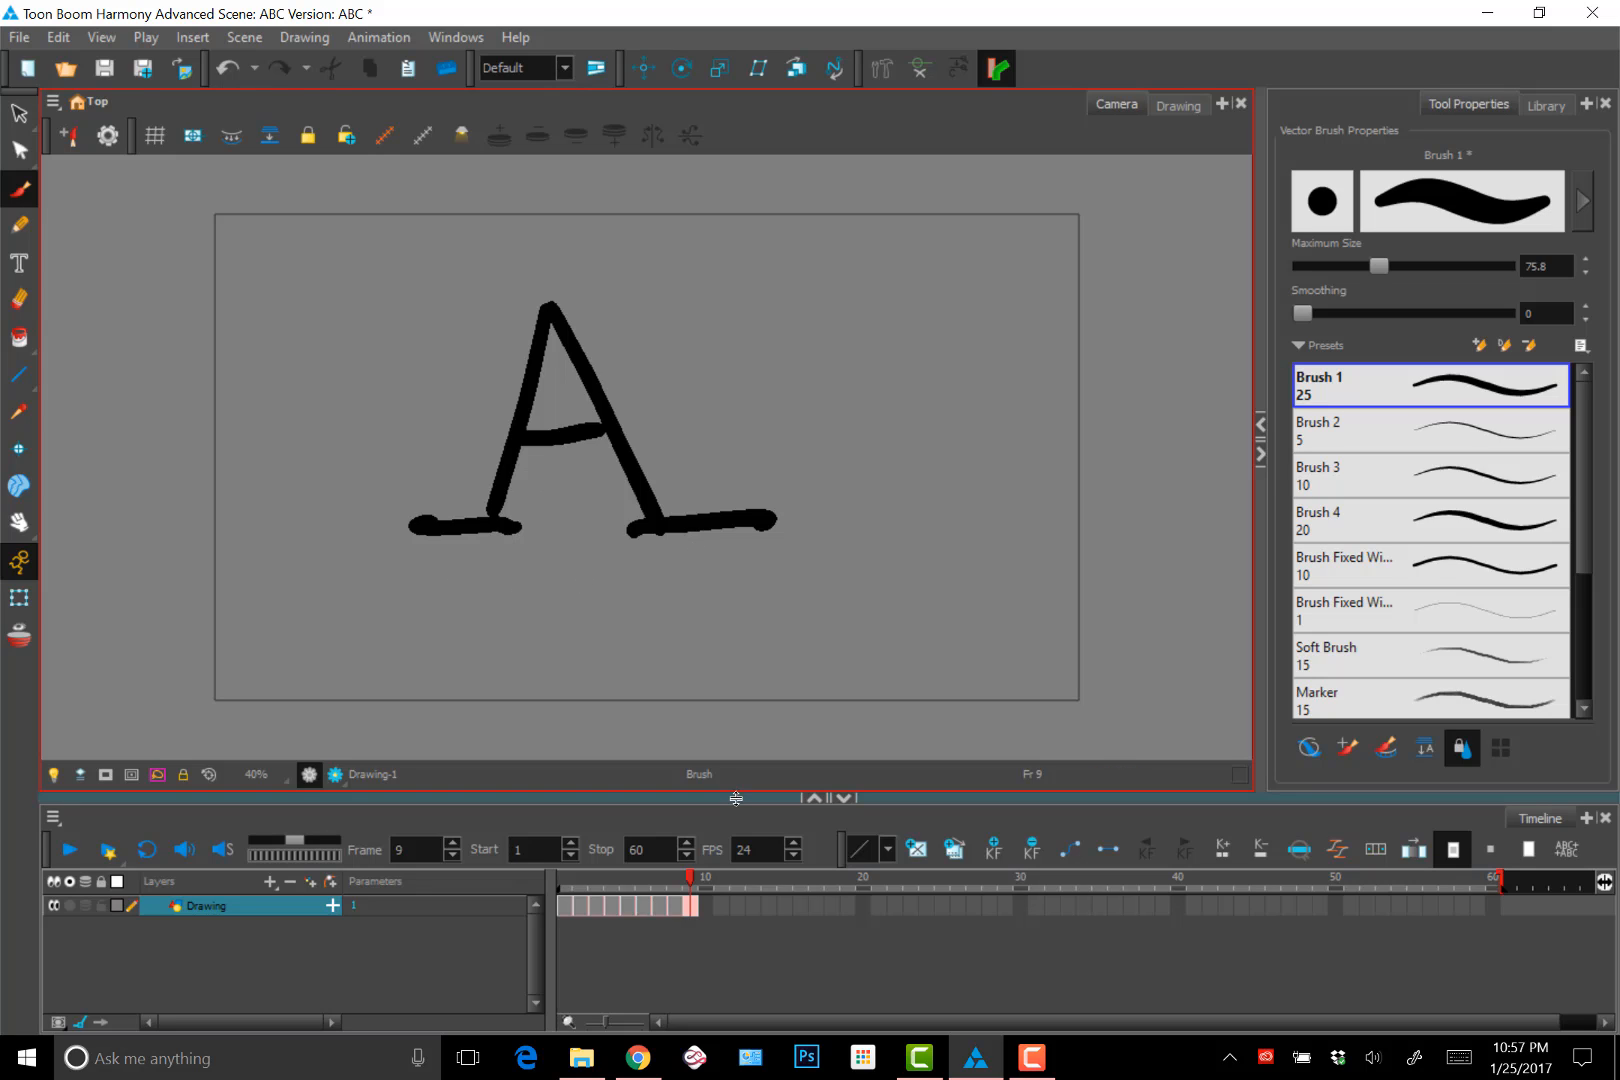
# Compare the A drawing on frame 9 with the one on frame 1
pyautogui.click(690, 902)
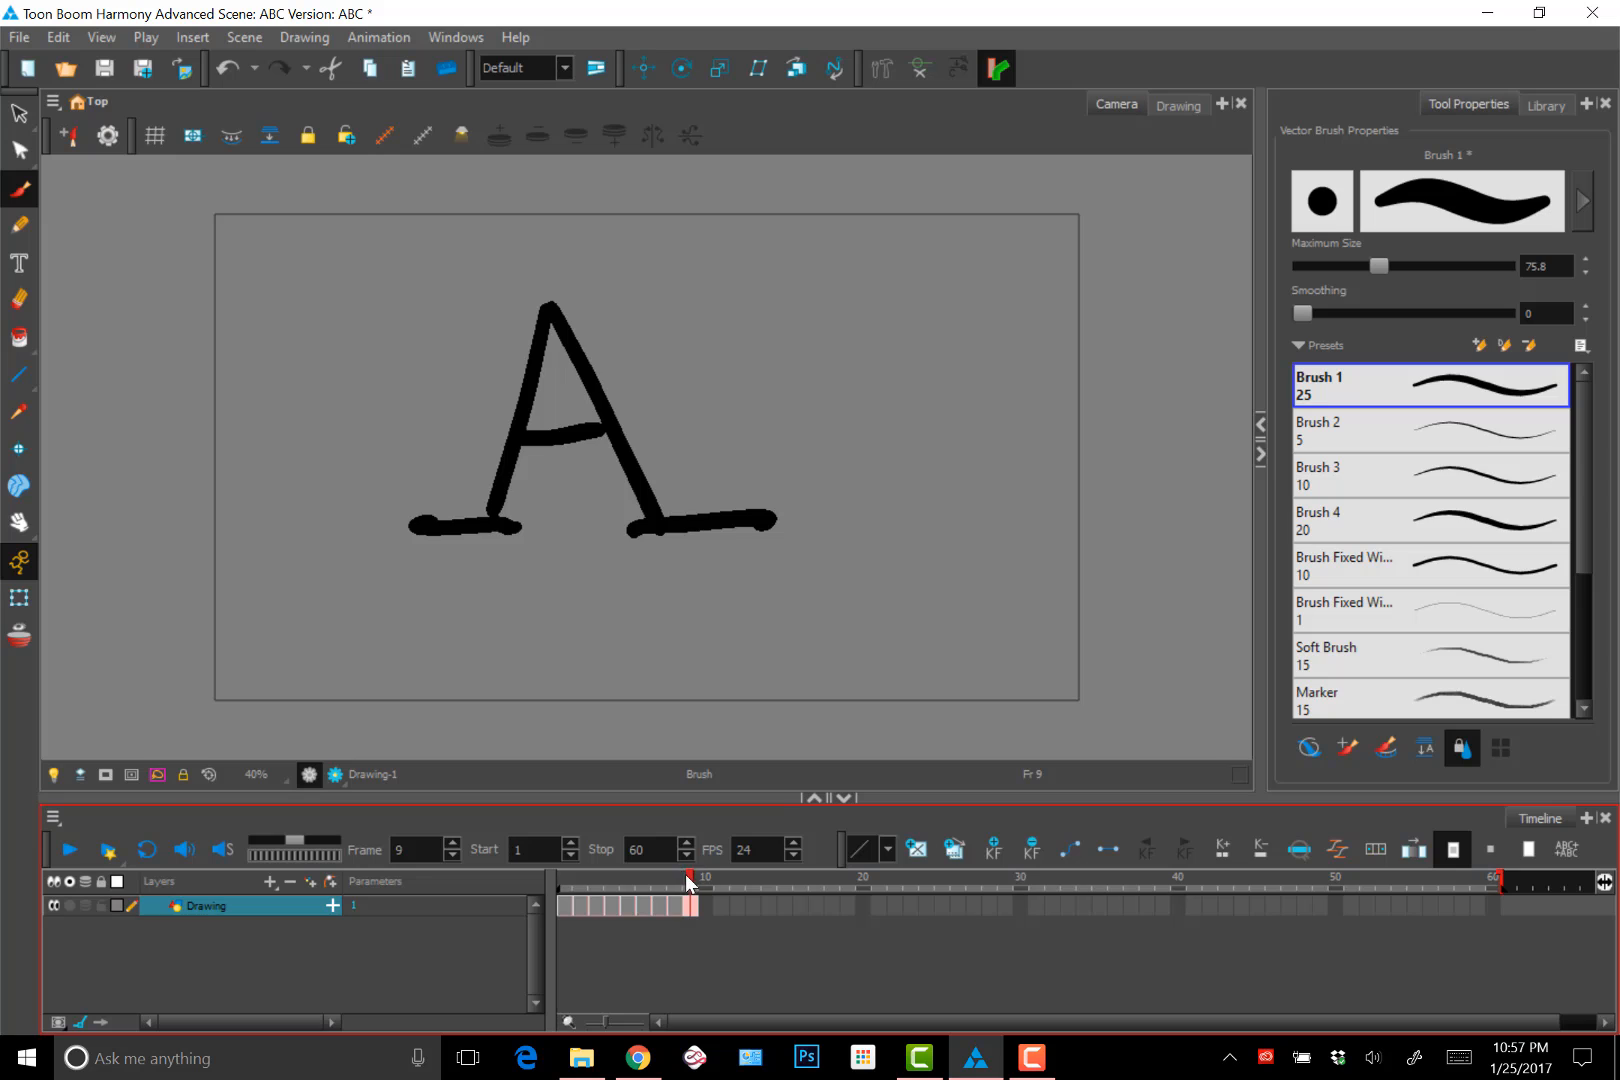
pyautogui.moveTo(626, 880)
pyautogui.mouseDown()
pyautogui.moveTo(565, 882)
pyautogui.moveTo(689, 890)
pyautogui.moveTo(570, 903)
pyautogui.mouseUp()
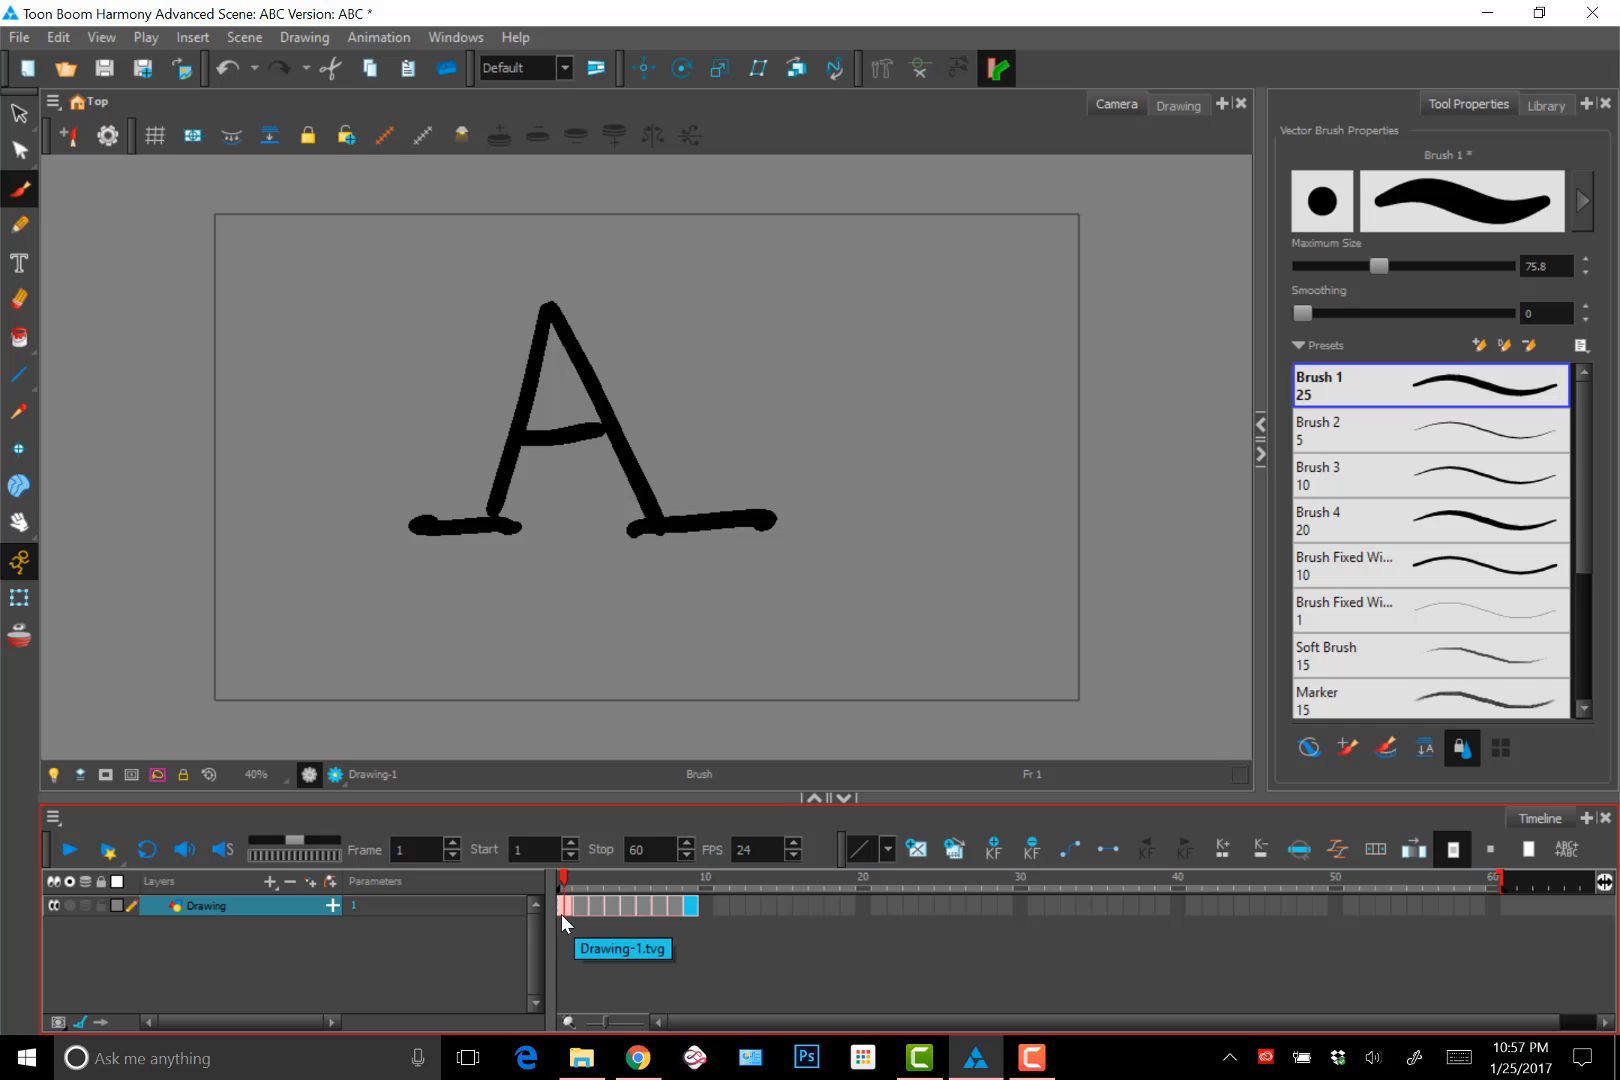
pyautogui.click(688, 905)
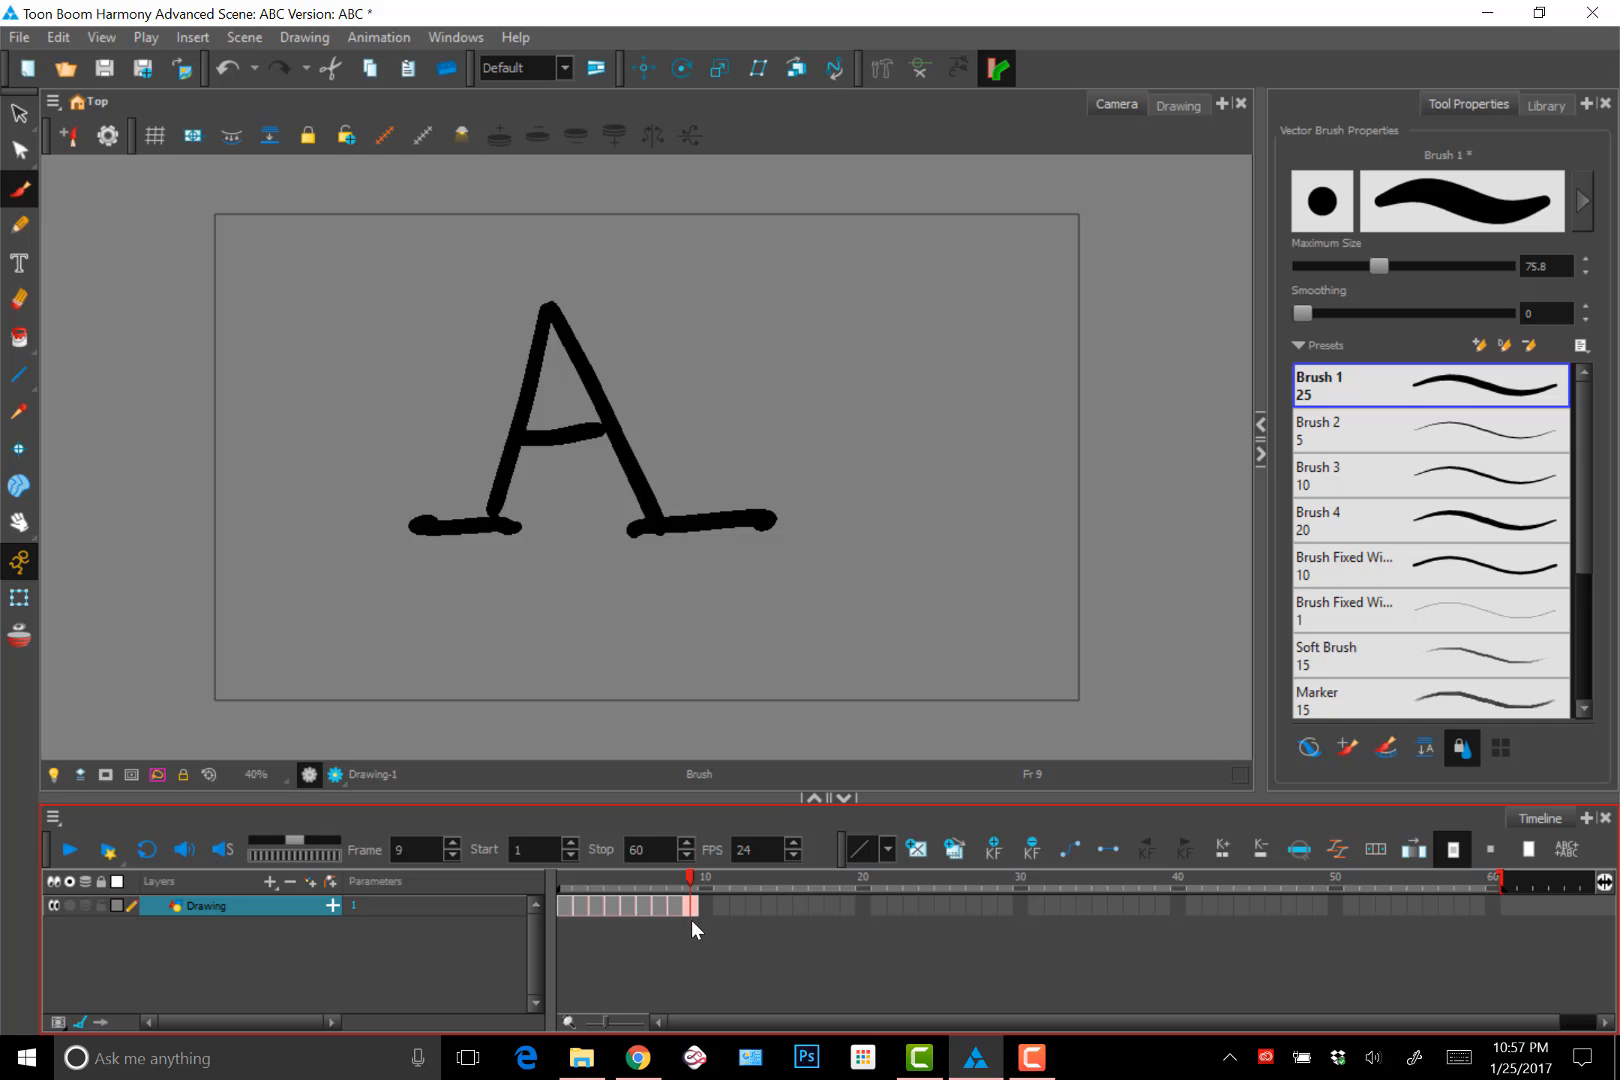
# Undo both foot strokes on the A and delete the cell at frame 9
pyautogui.hotkey('ctrl', 'z')
pyautogui.hotkey('ctrl', 'z')
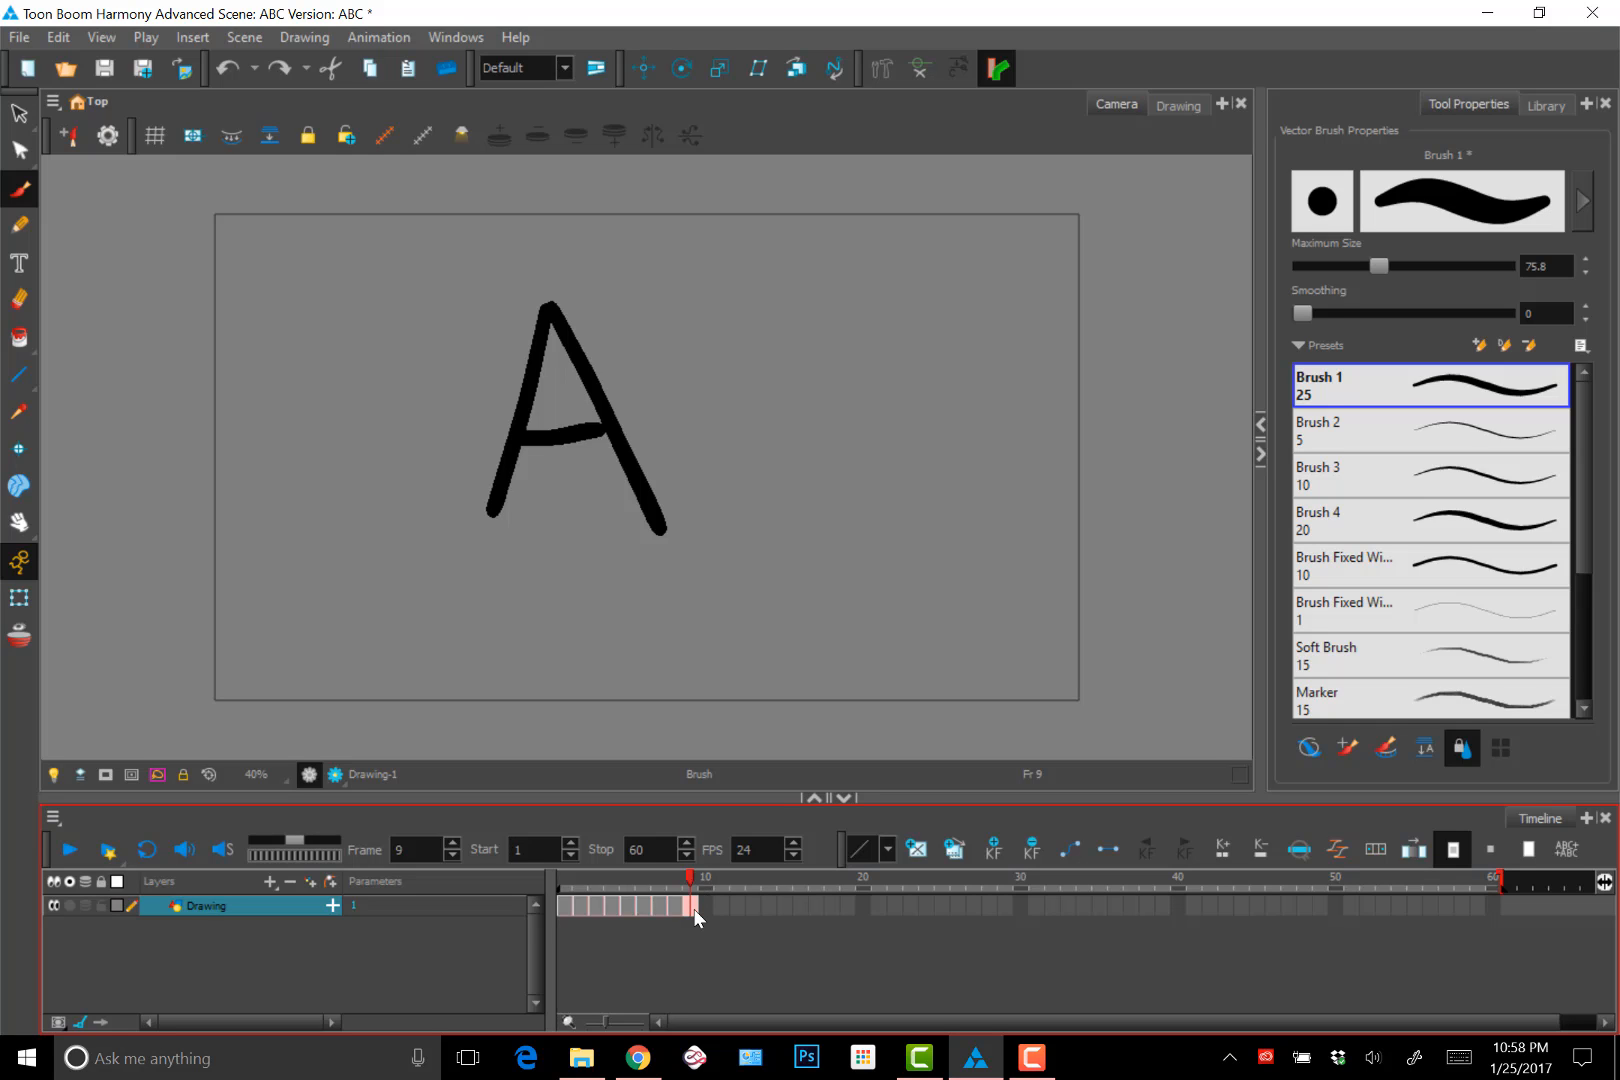
pyautogui.press('Delete')
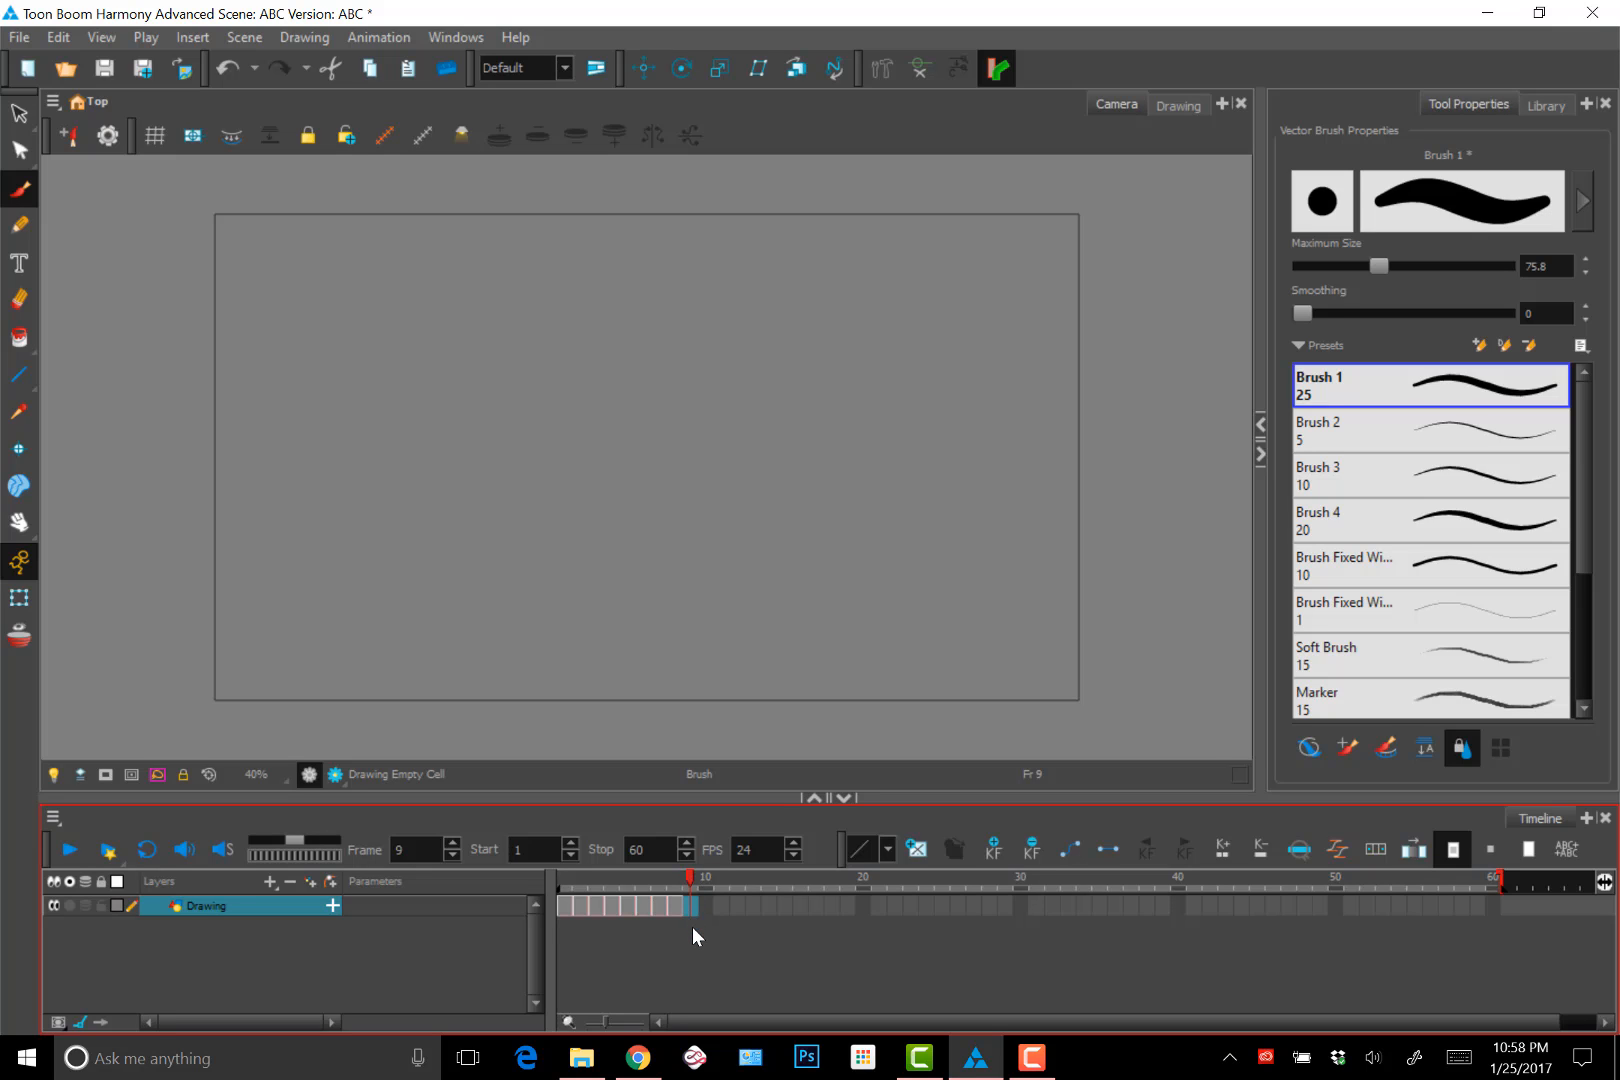
# Copy all strokes of the letter A on frame 1 and paste them into the empty cell at frame 9
pyautogui.moveTo(689, 878); pyautogui.dragTo(567, 886)
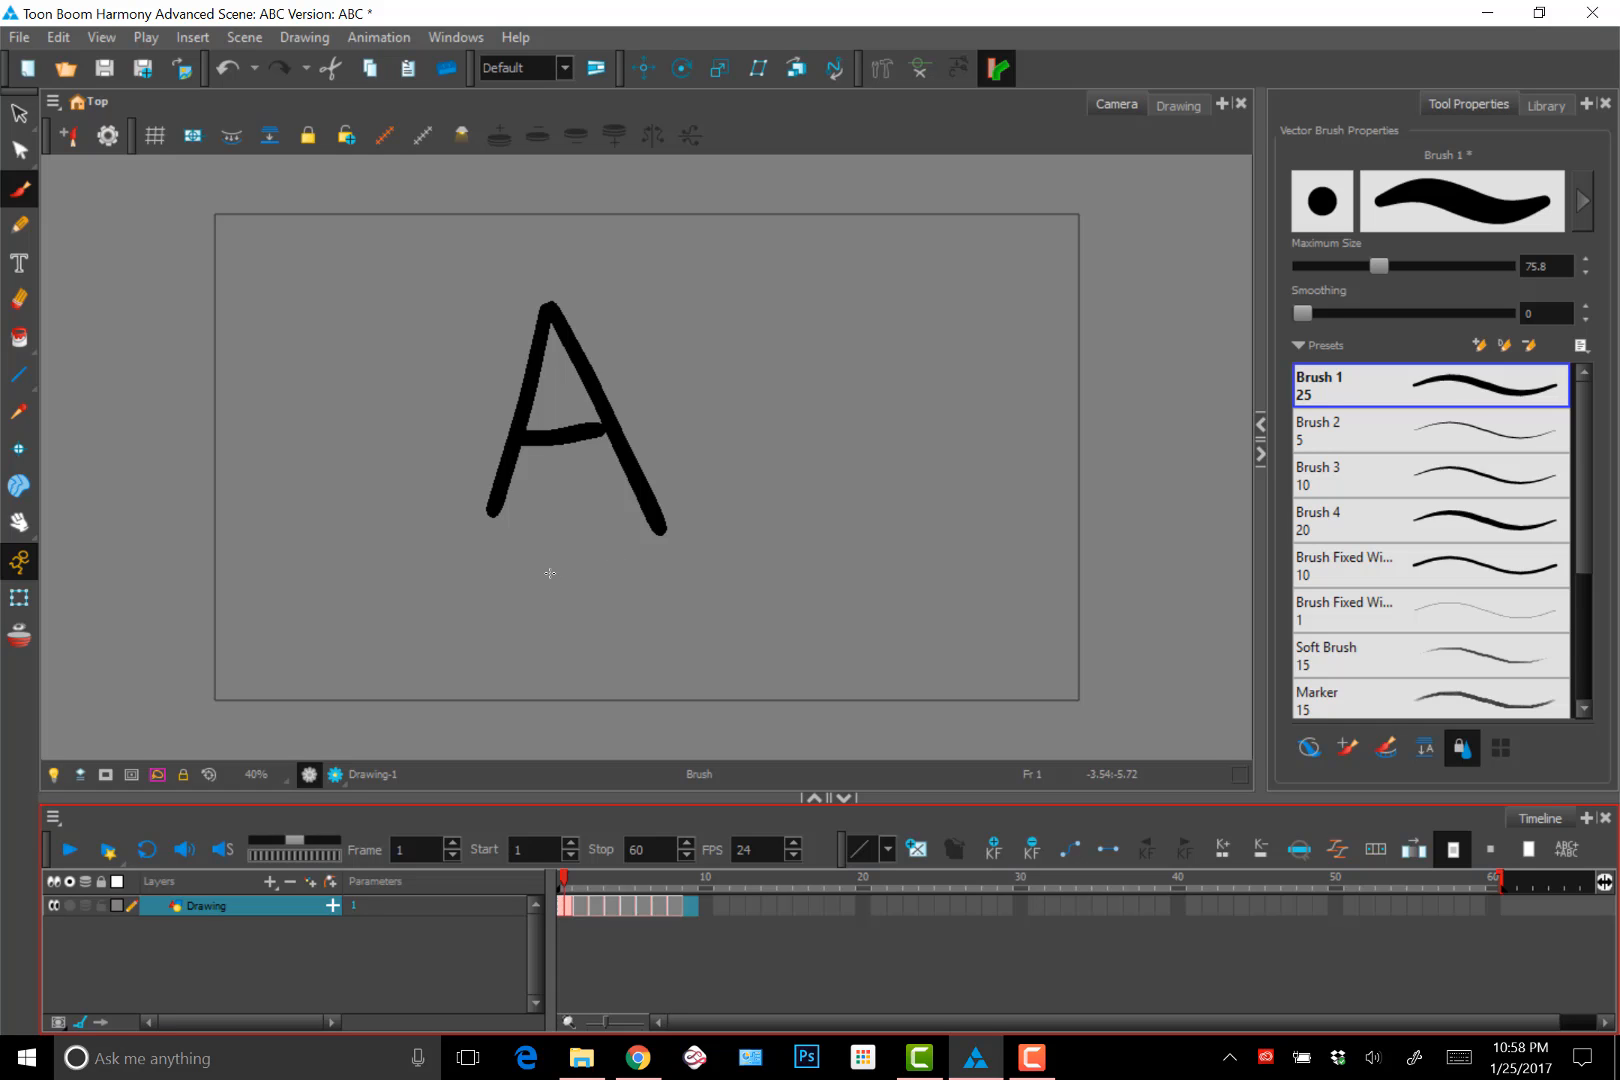
pyautogui.press('ctrl')
pyautogui.moveTo(413, 342)
pyautogui.mouseDown()
pyautogui.moveTo(539, 428)
pyautogui.moveTo(680, 465)
pyautogui.mouseUp()
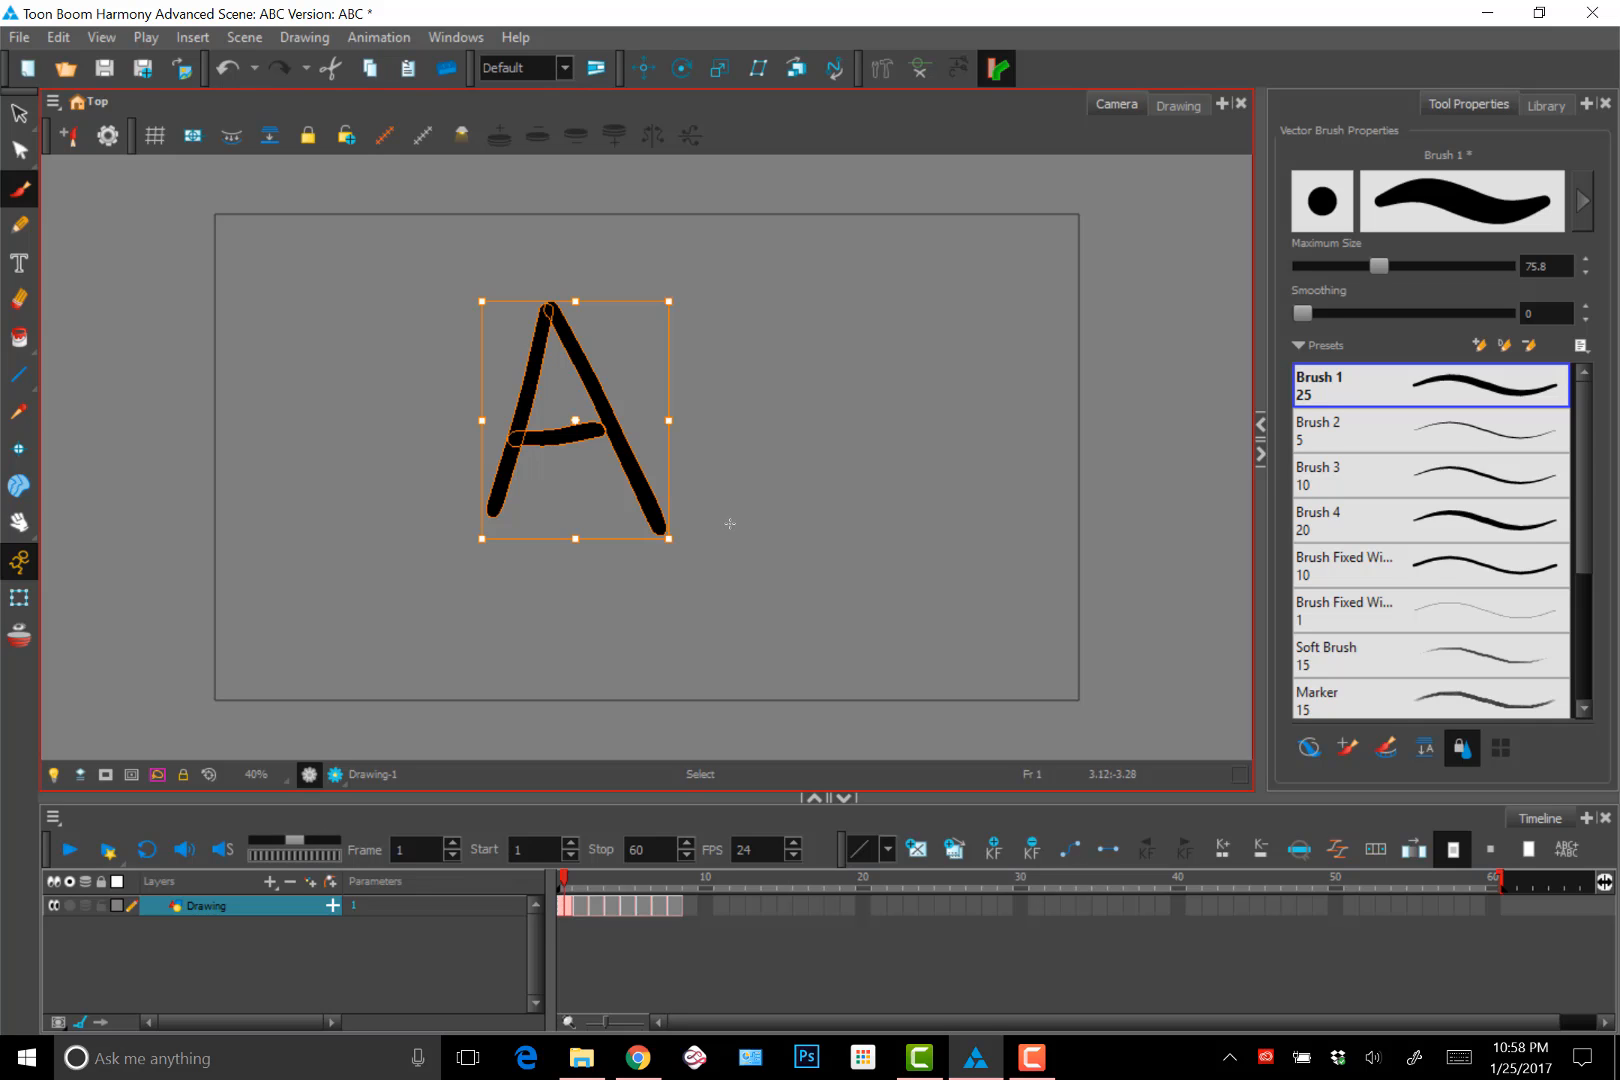
pyautogui.click(689, 907)
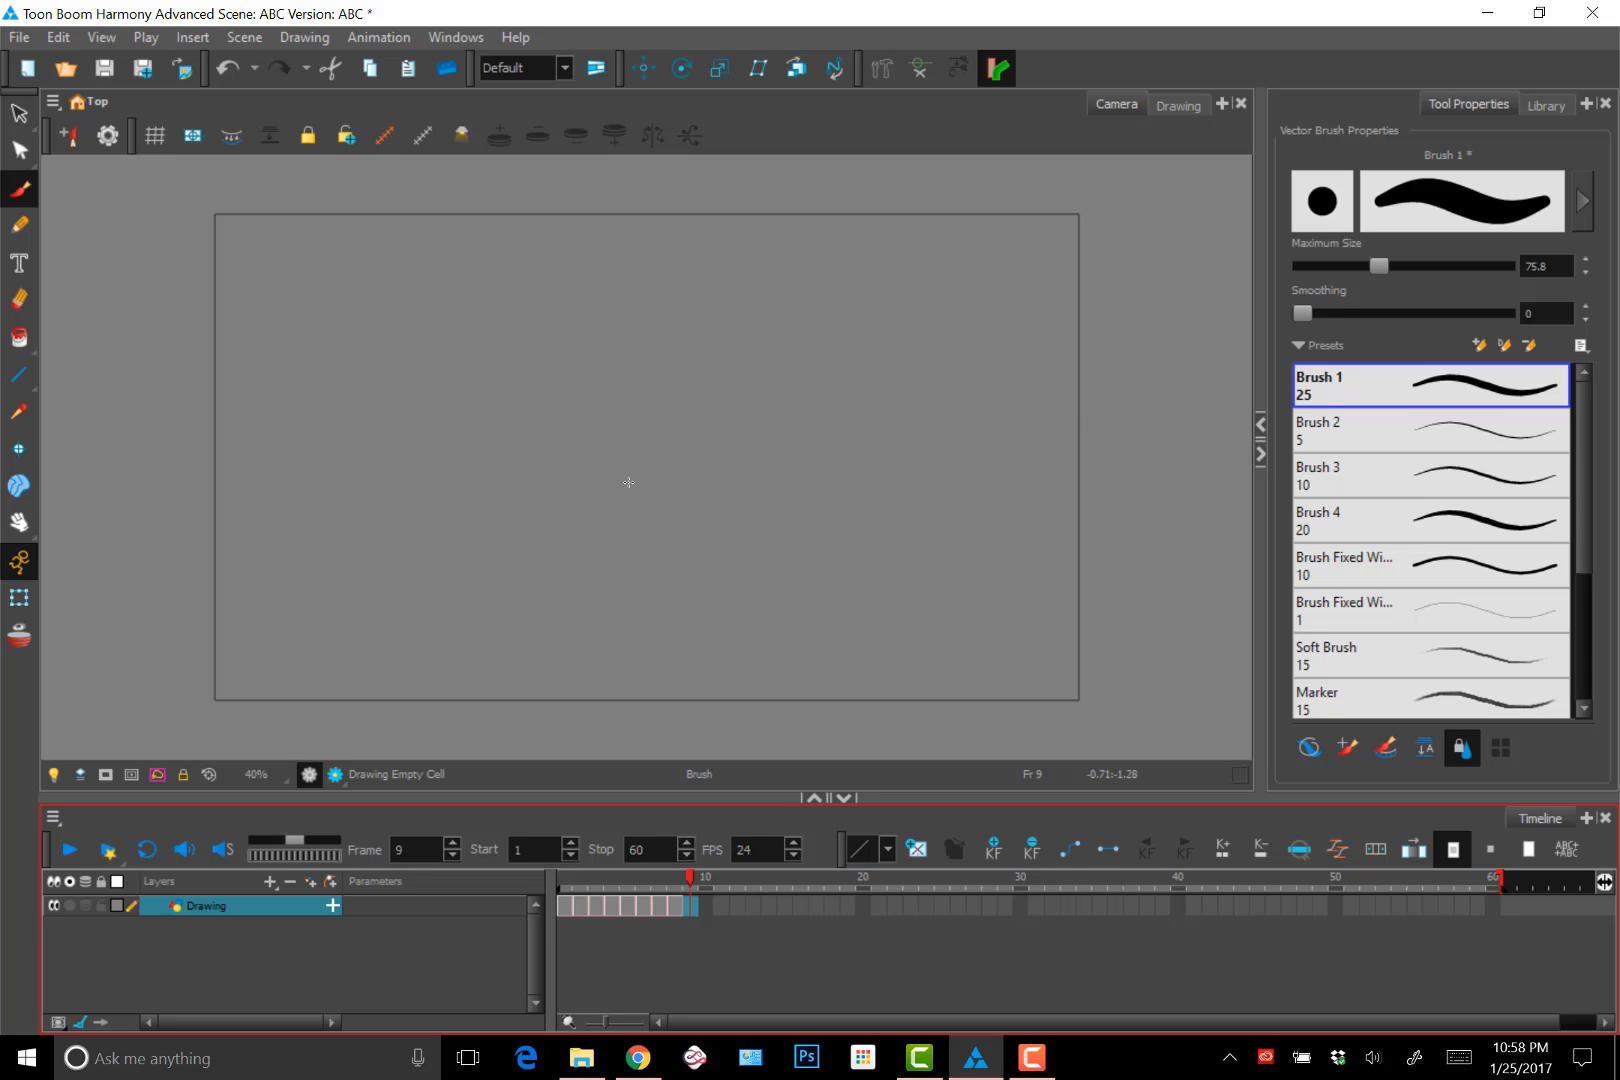
pyautogui.press('F5')
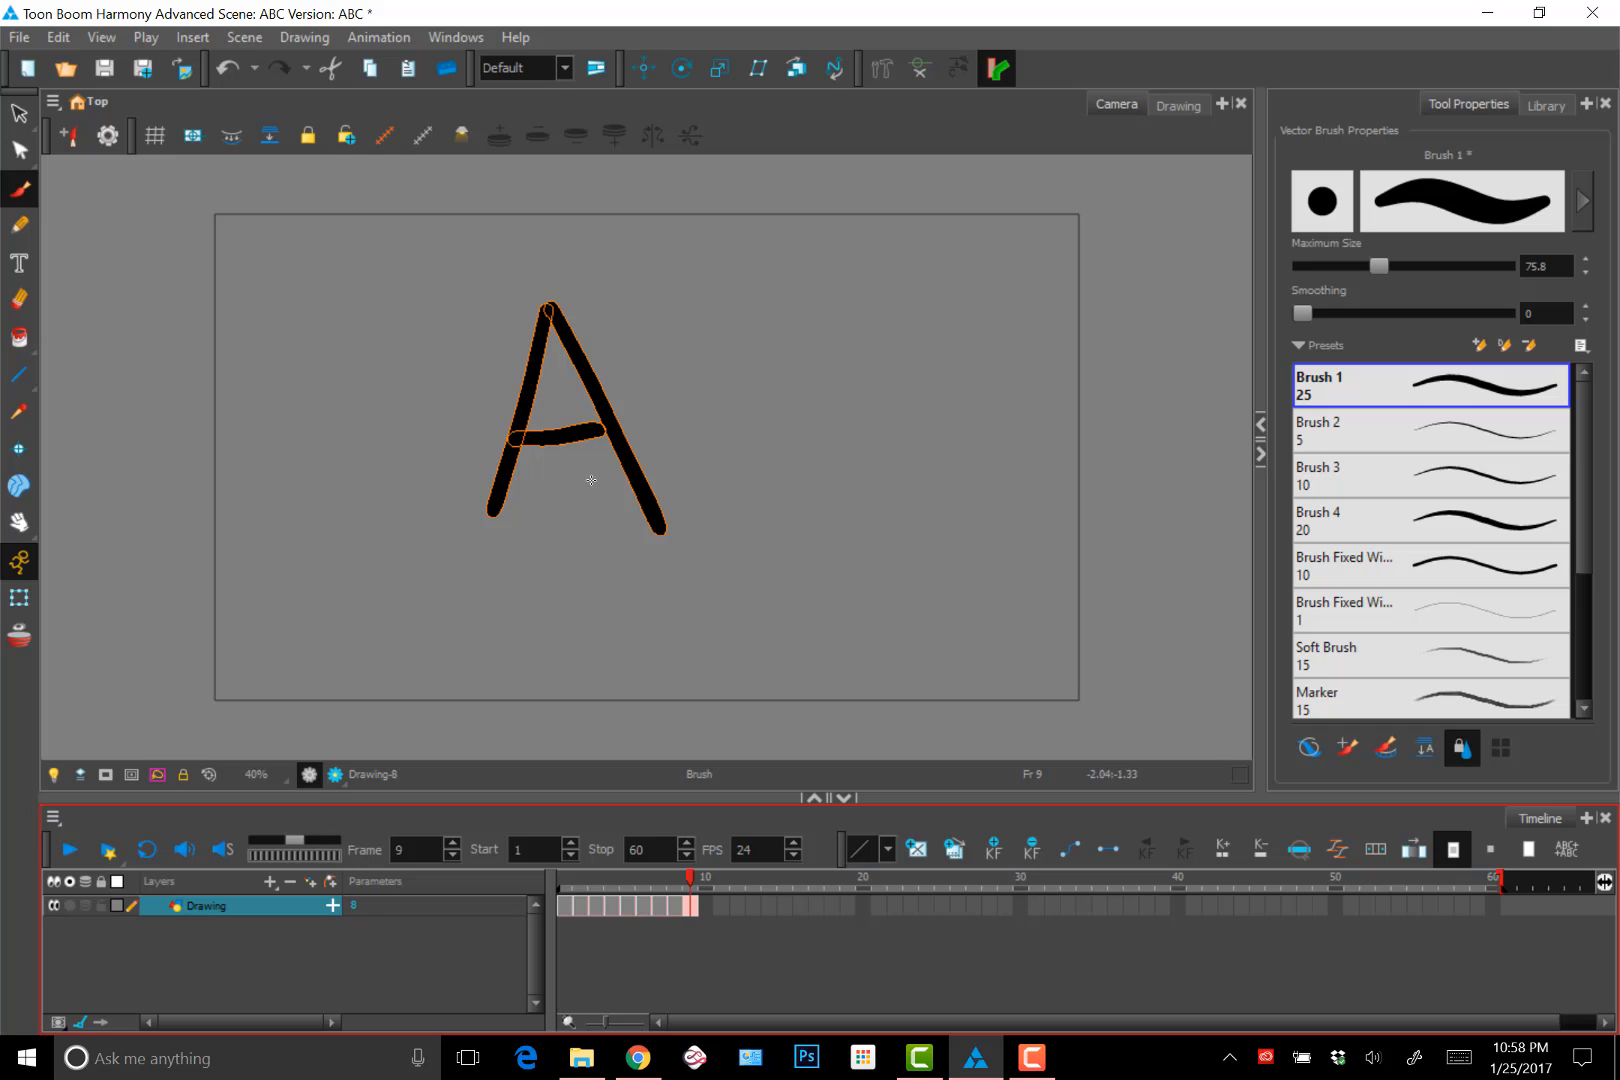
# Deselect the pasted strokes and brush a short horizontal stroke at each foot of the A on frame 9
pyautogui.click(370, 518)
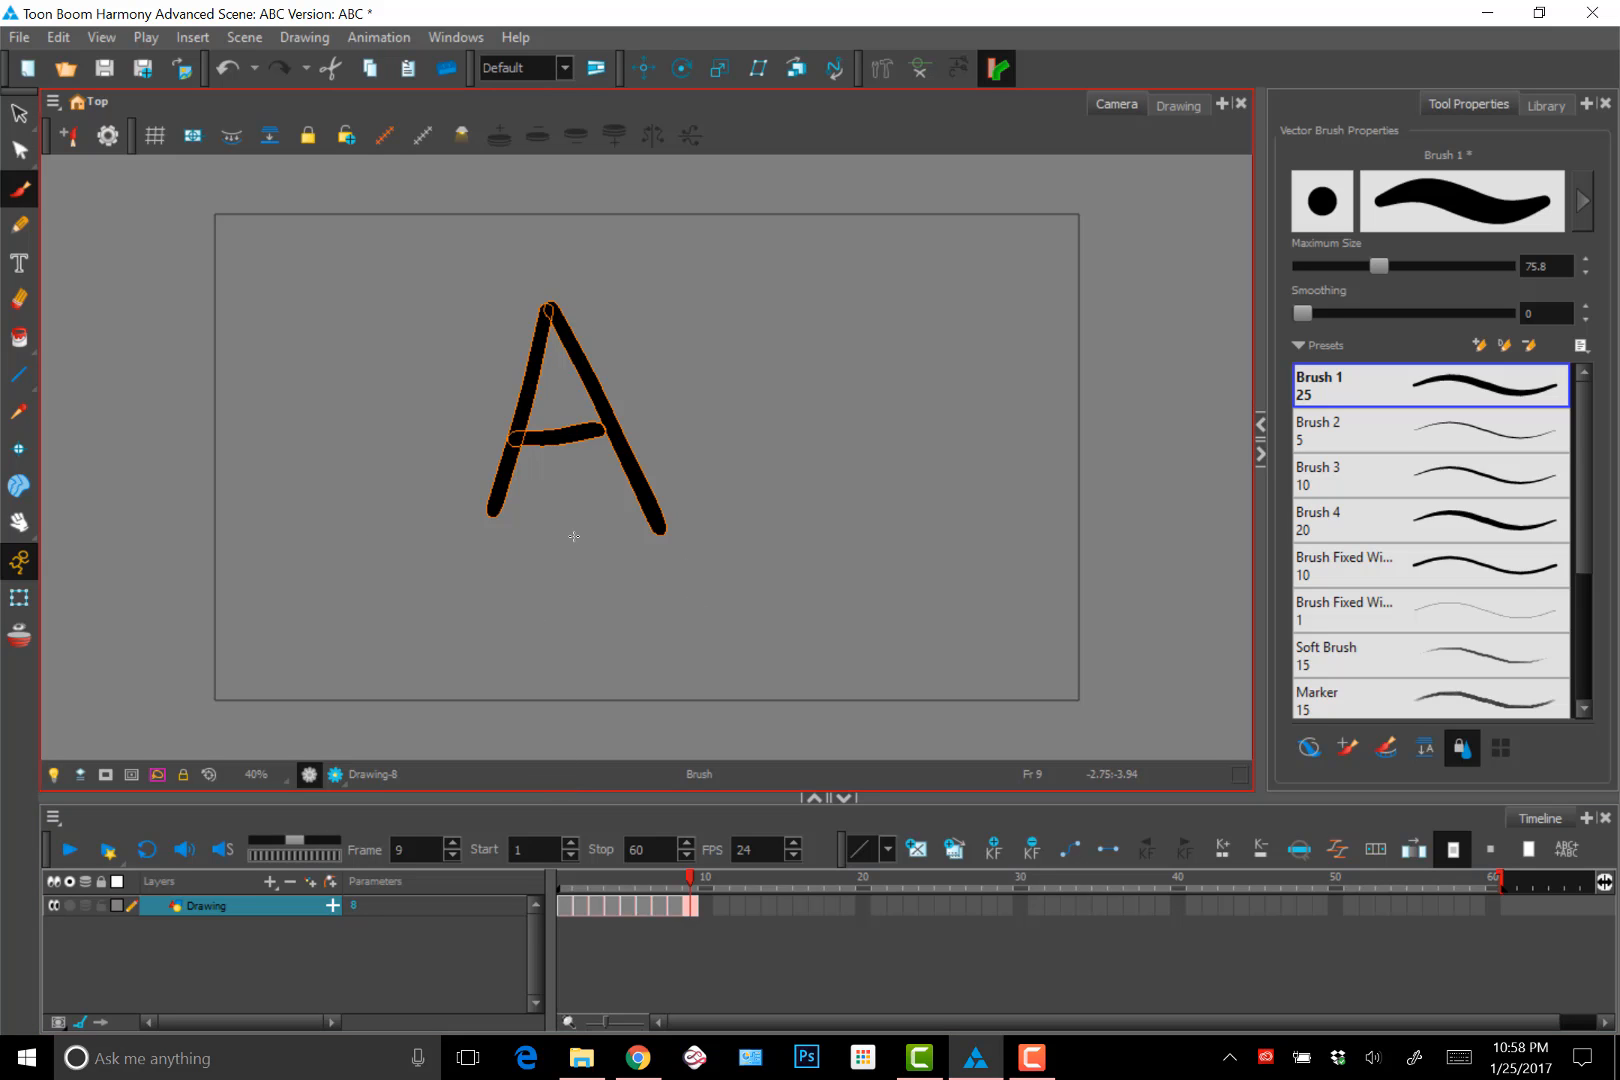
pyautogui.moveTo(626, 534); pyautogui.dragTo(725, 529)
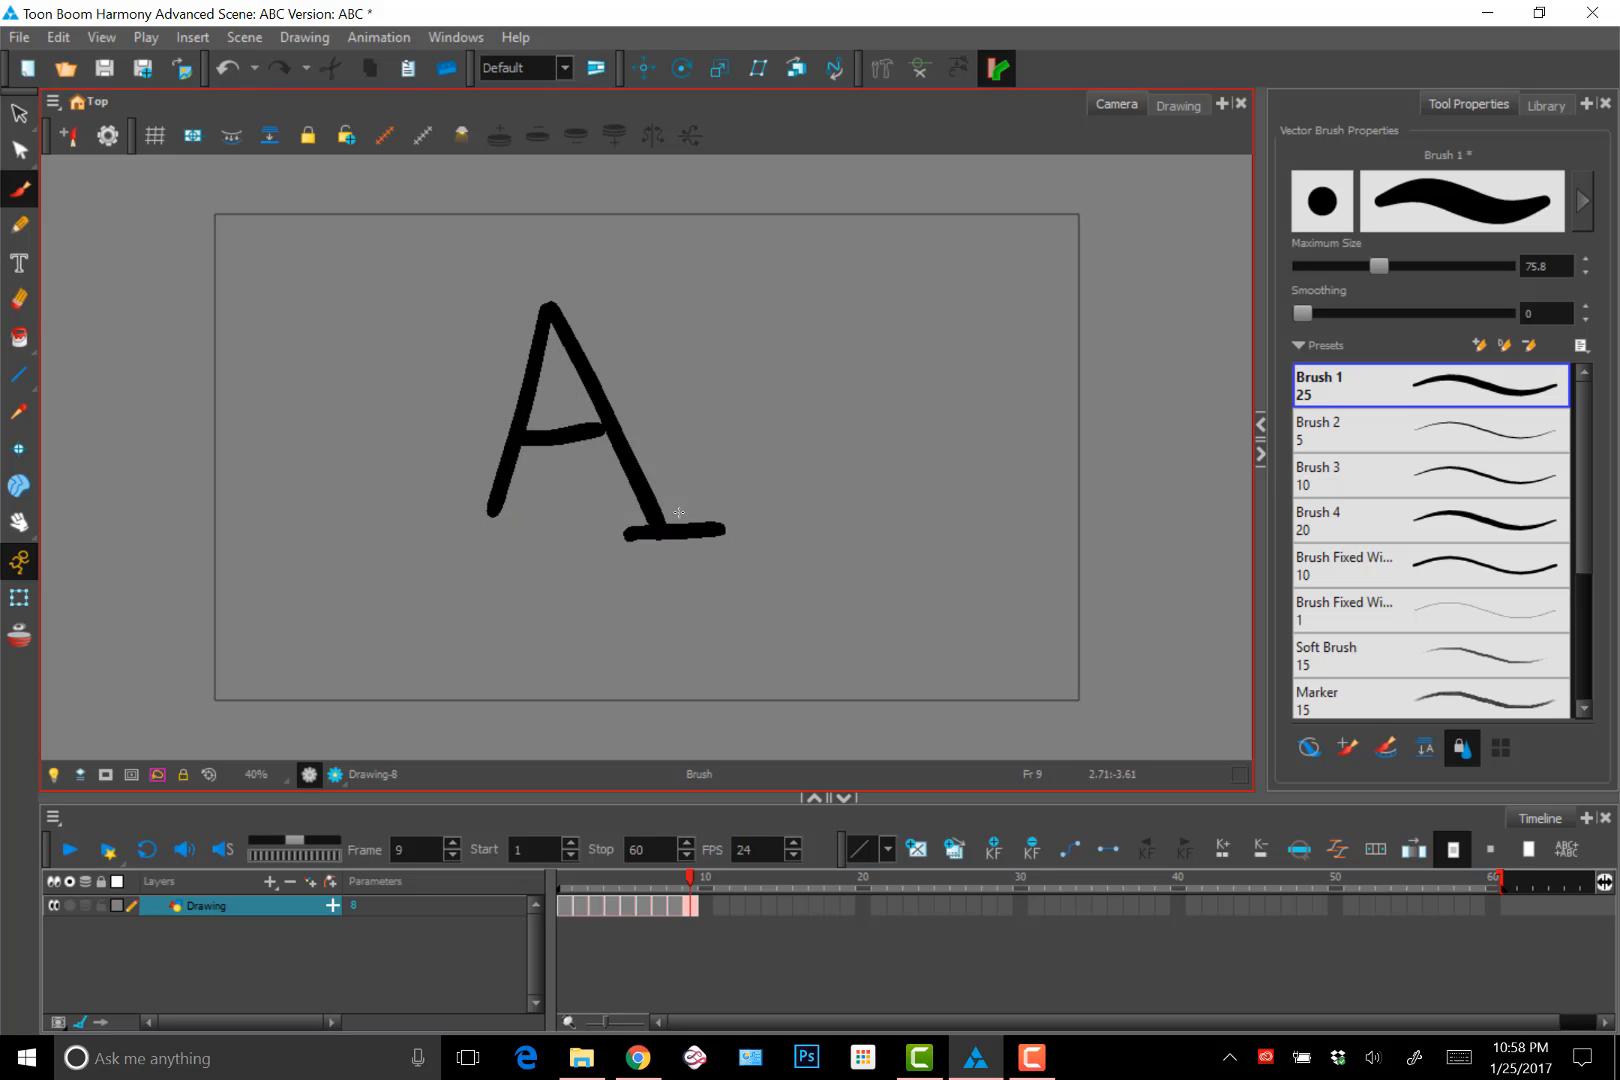
pyautogui.moveTo(432, 519); pyautogui.dragTo(523, 520)
# Switch between frames 1 and 9 to check whether the original A and its pasted copy are independent drawings
pyautogui.click(678, 878)
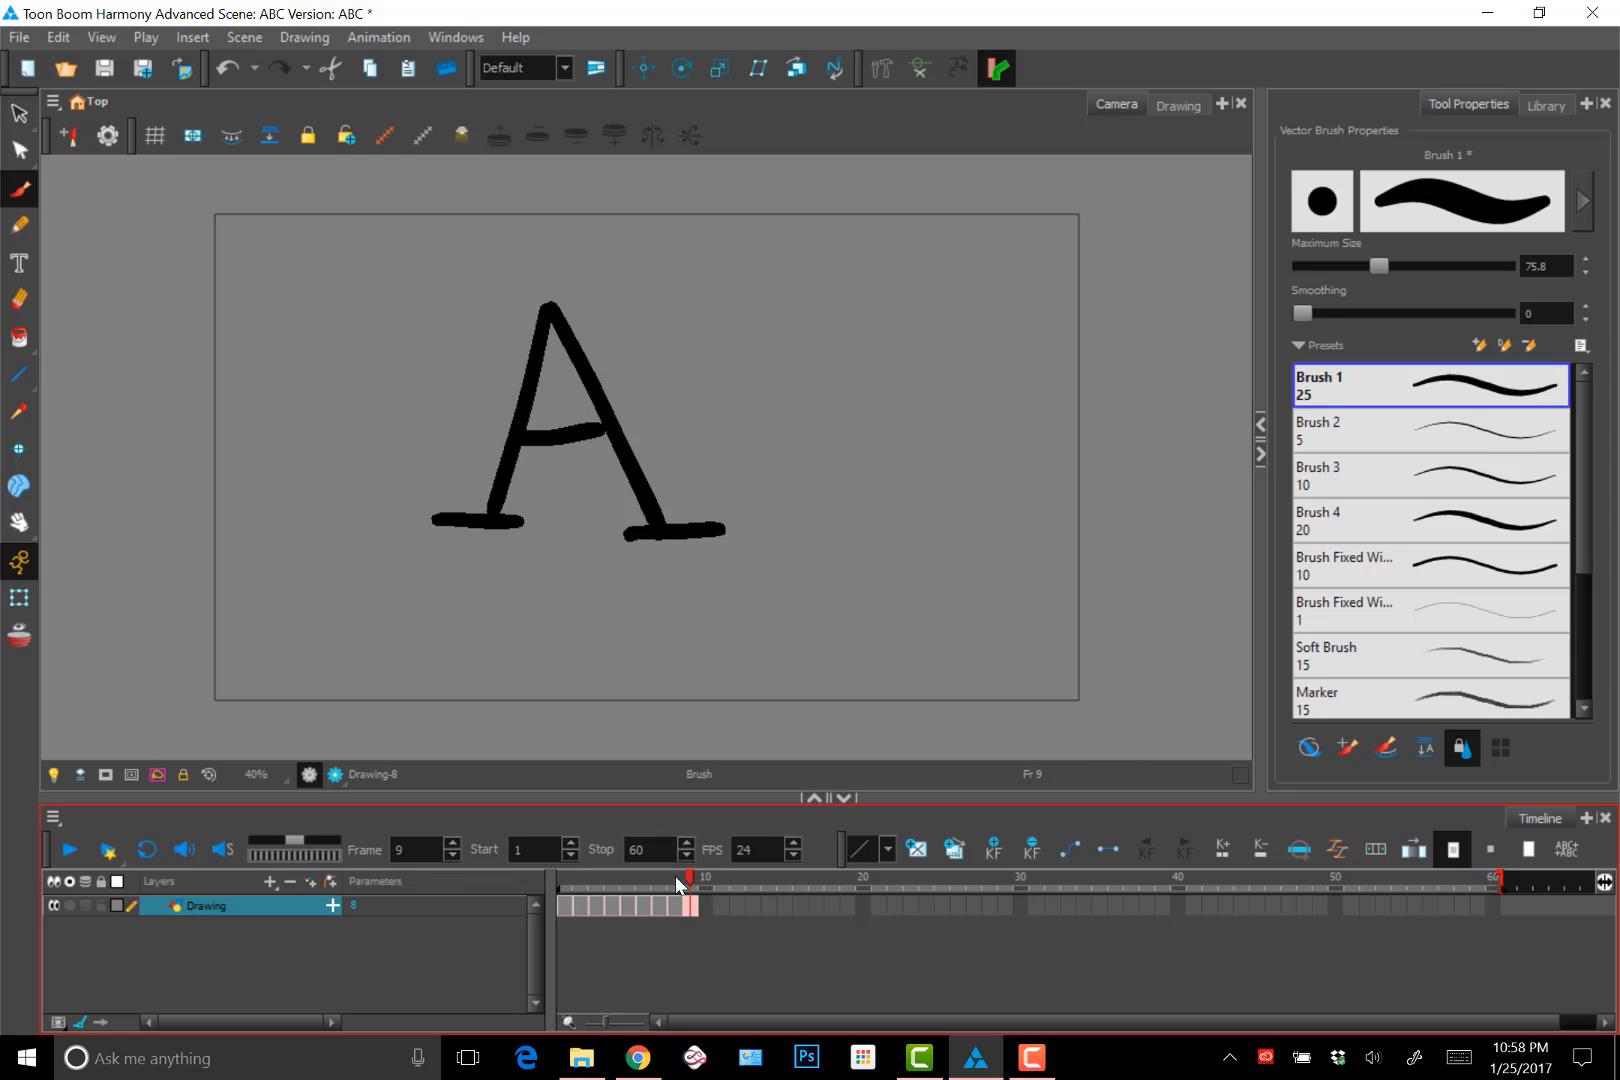
pyautogui.moveTo(675, 876); pyautogui.dragTo(564, 894)
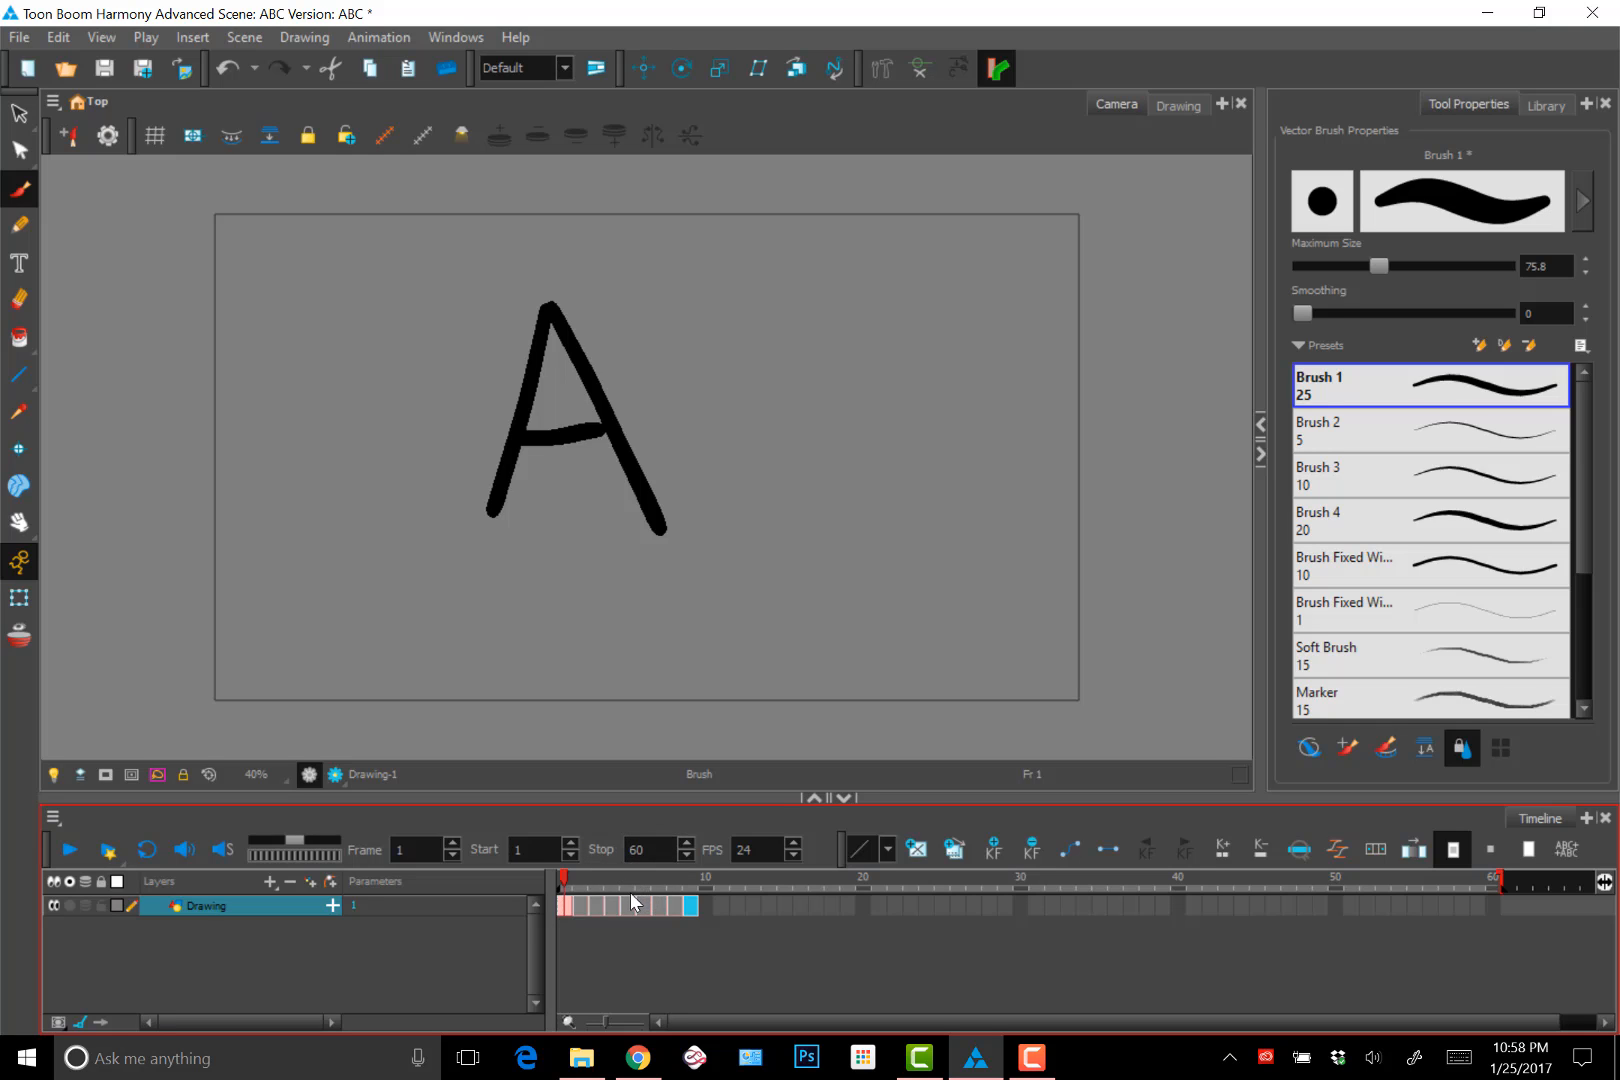
pyautogui.click(562, 905)
pyautogui.click(690, 906)
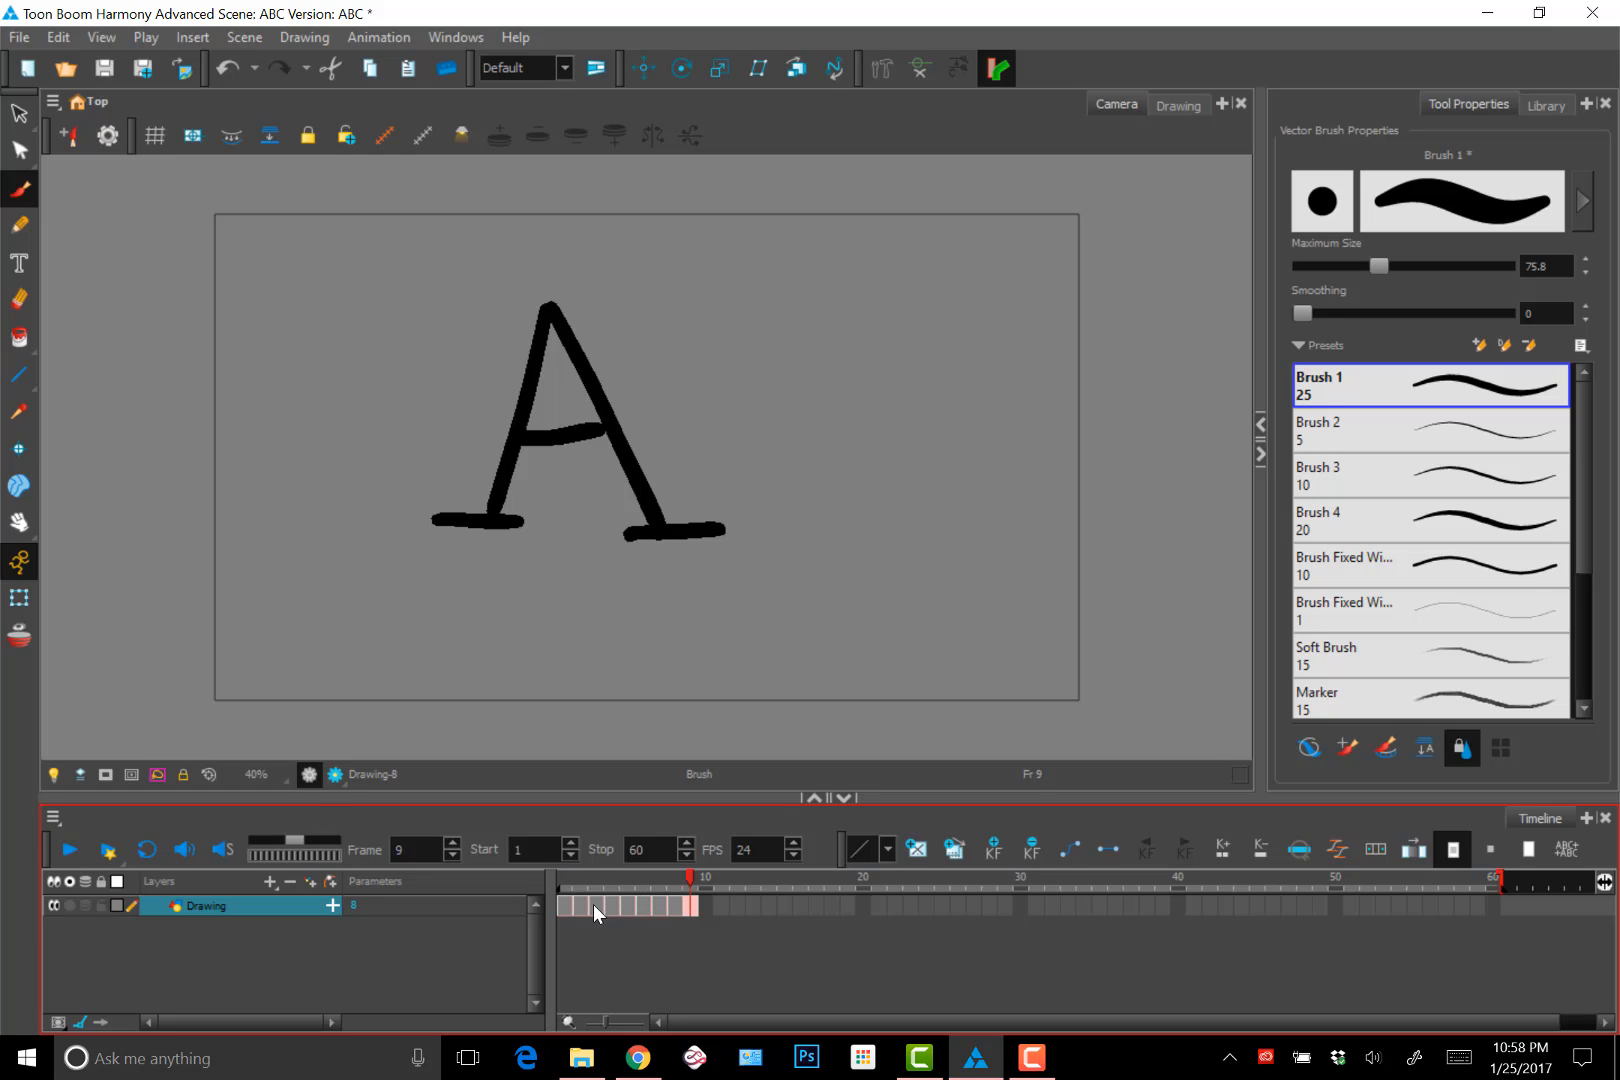
# Select the A's strokes on frame 1 and compare them with the footed copy on frame 9 by moving between the two frames
pyautogui.click(563, 905)
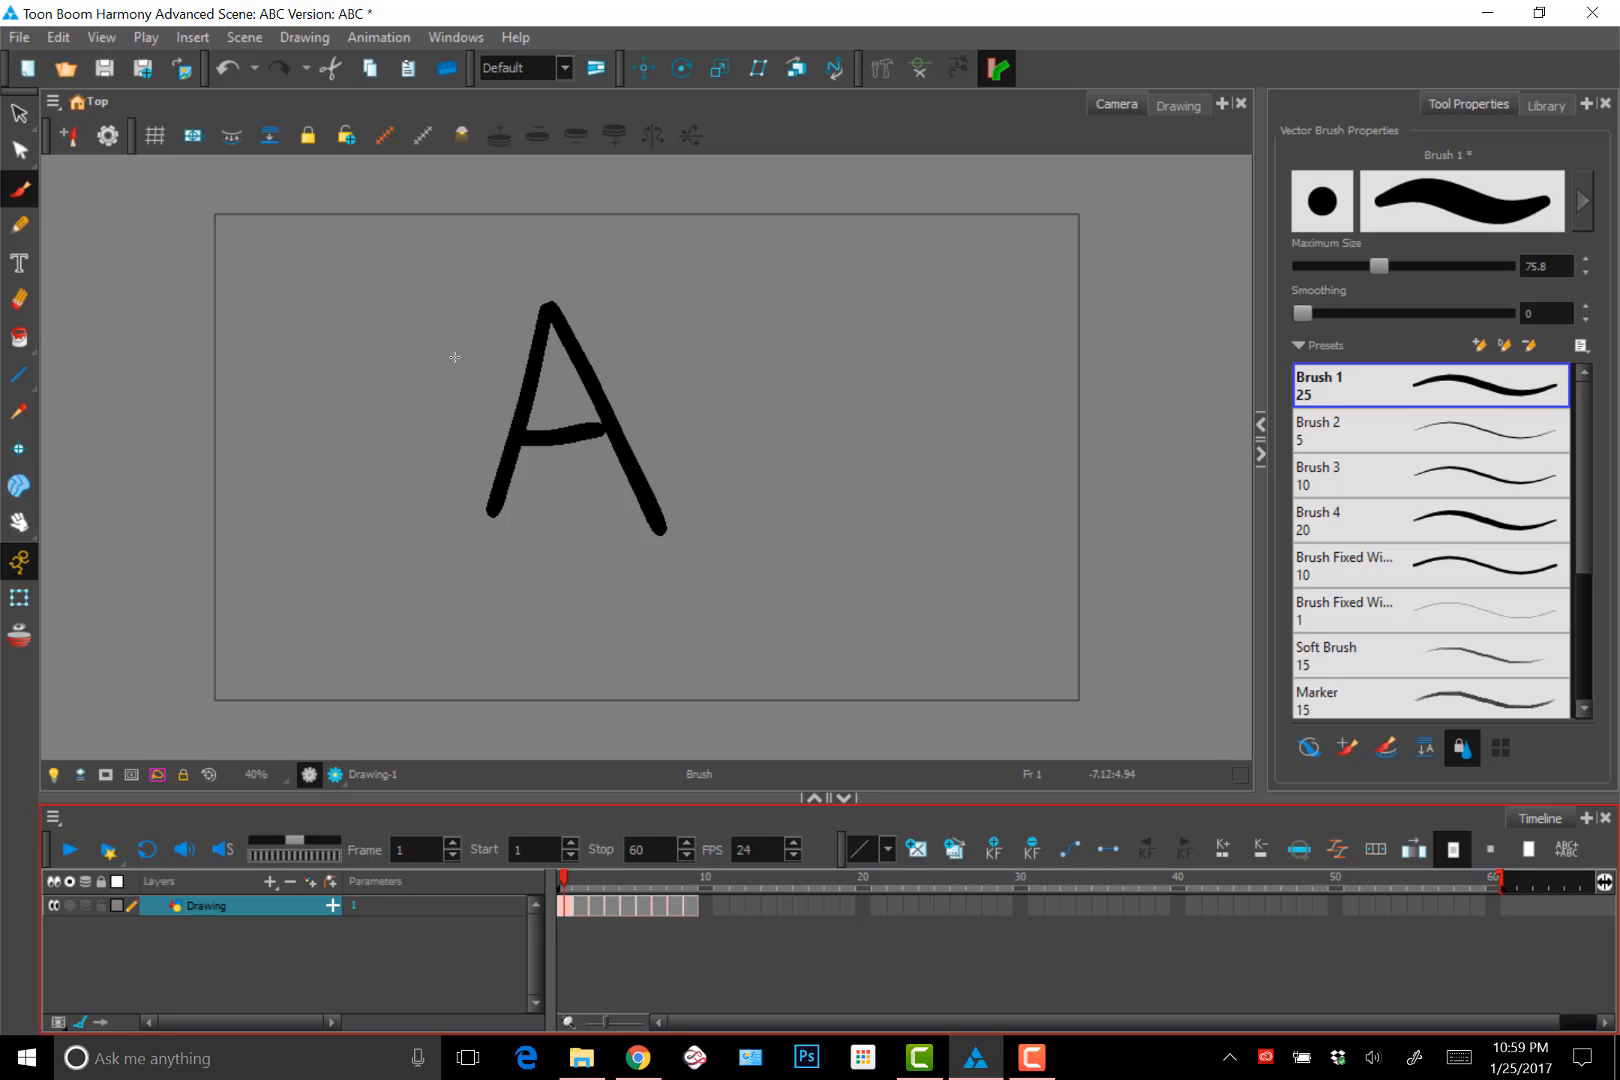
pyautogui.moveTo(455, 357)
pyautogui.mouseDown()
pyautogui.moveTo(669, 488)
pyautogui.moveTo(640, 560)
pyautogui.mouseUp()
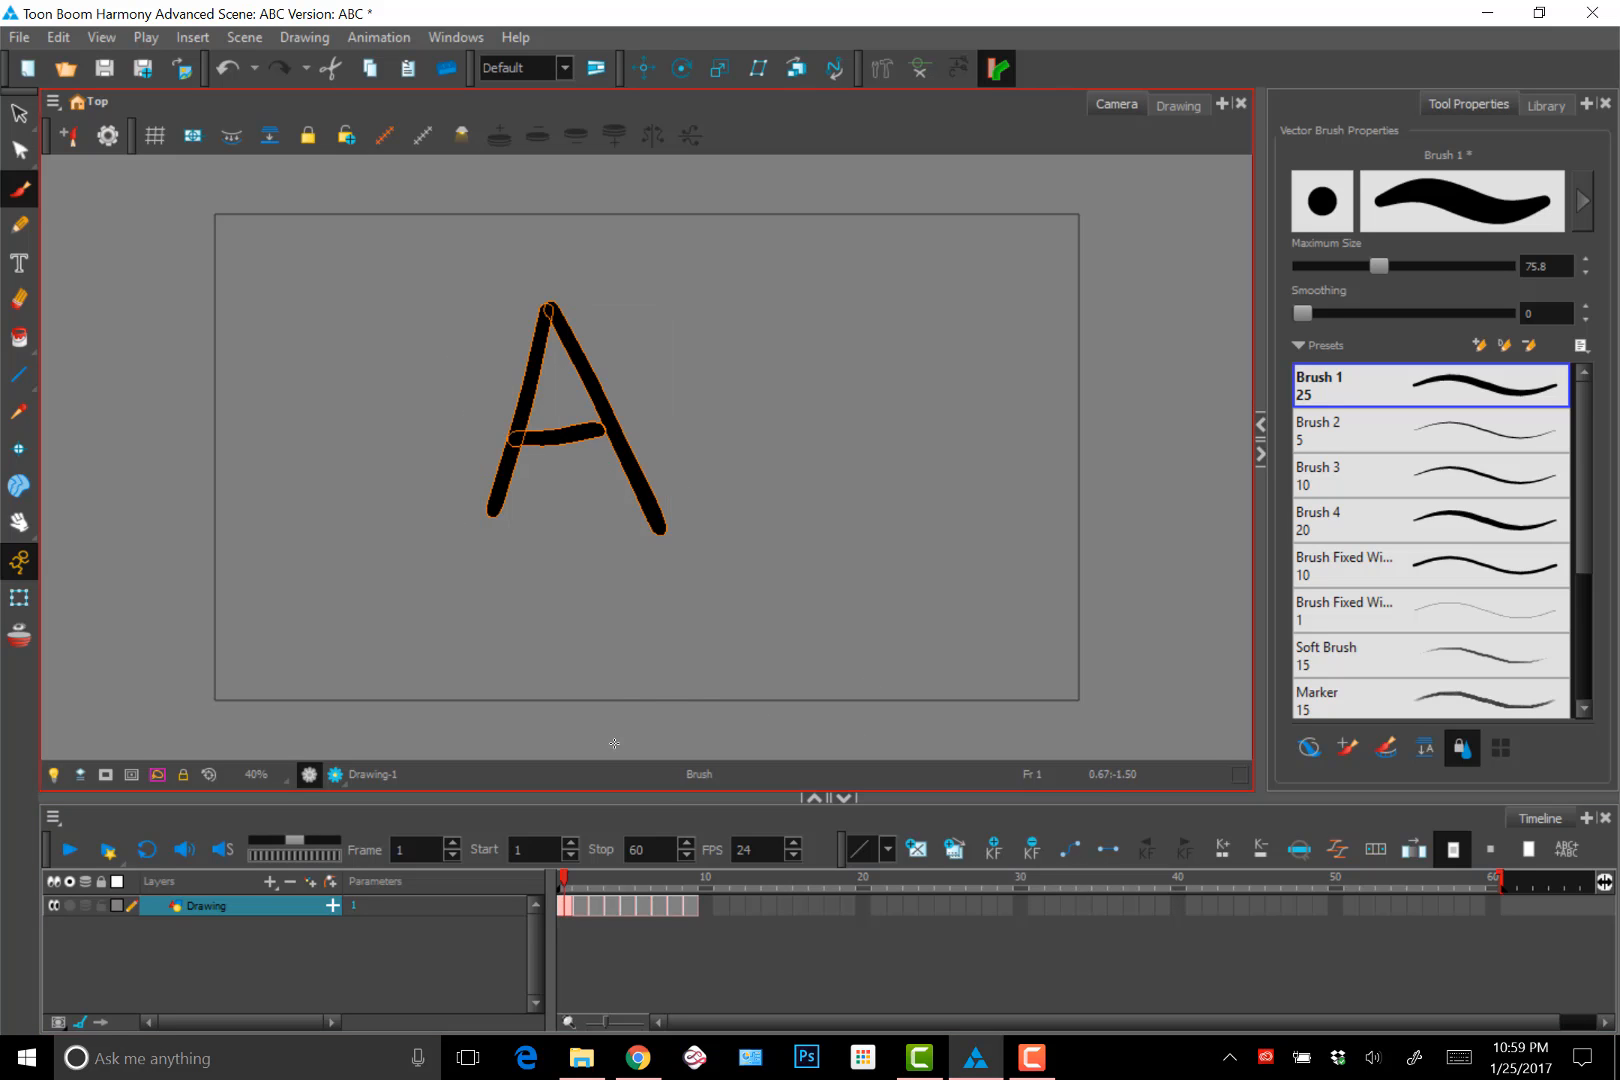
pyautogui.click(690, 906)
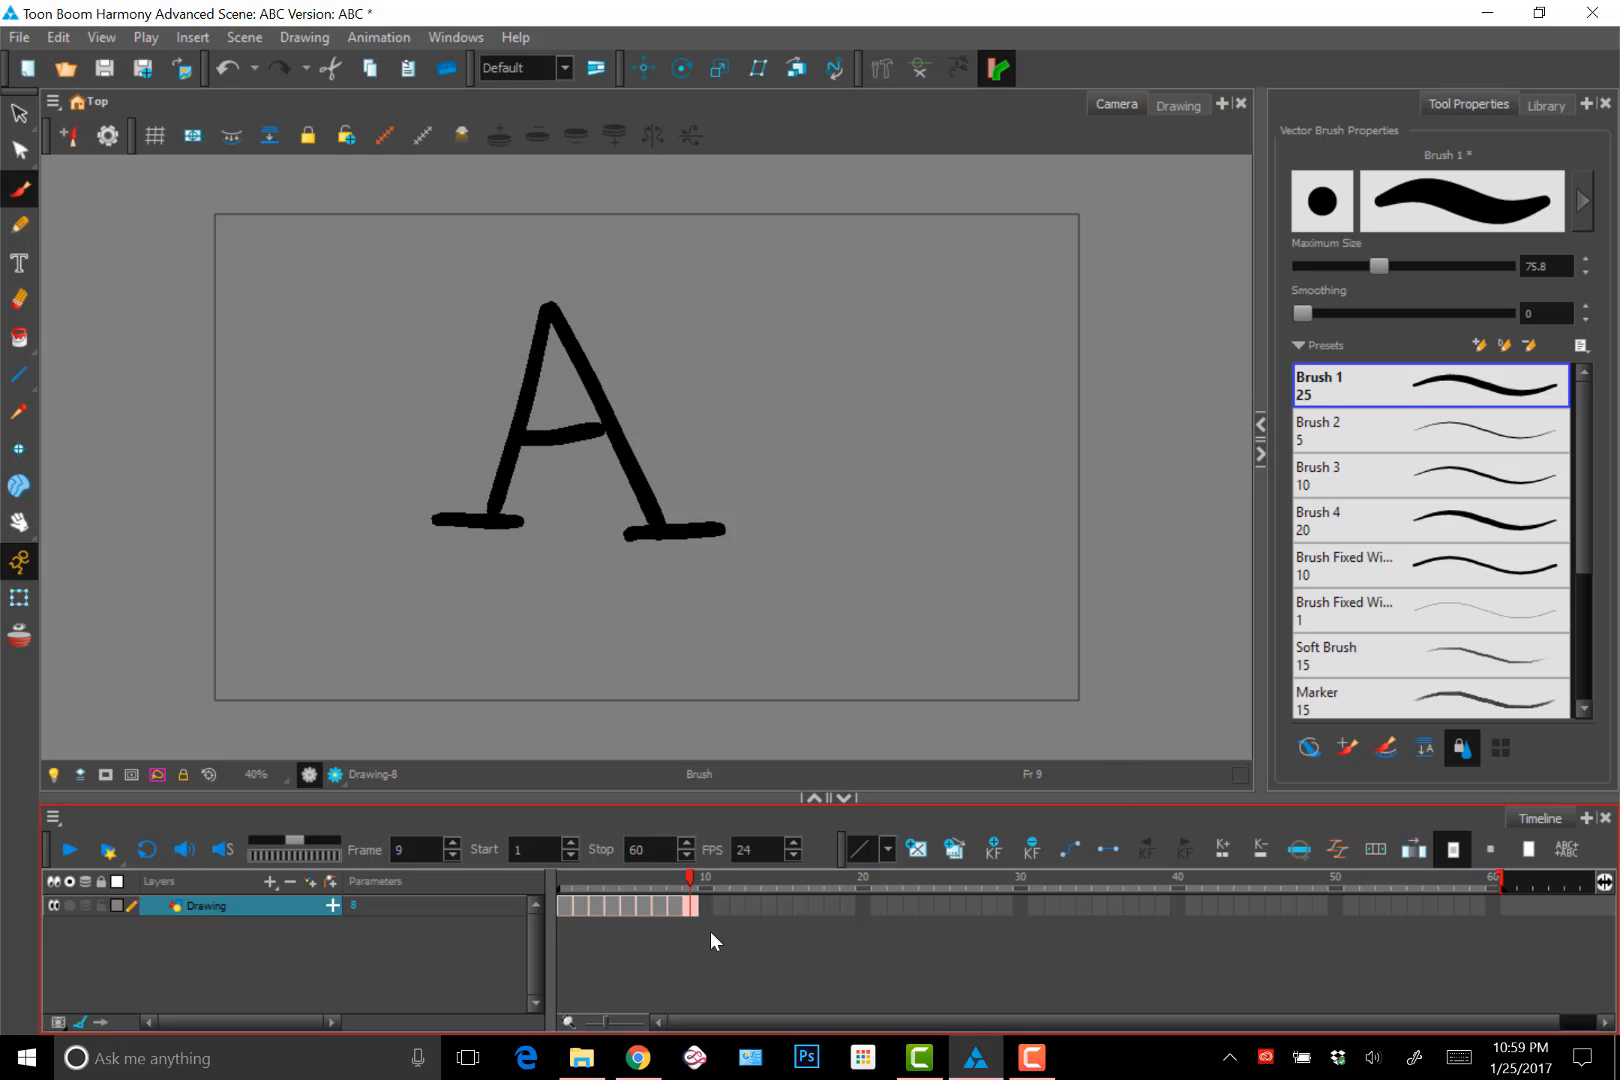
pyautogui.moveTo(686, 881); pyautogui.dragTo(563, 895)
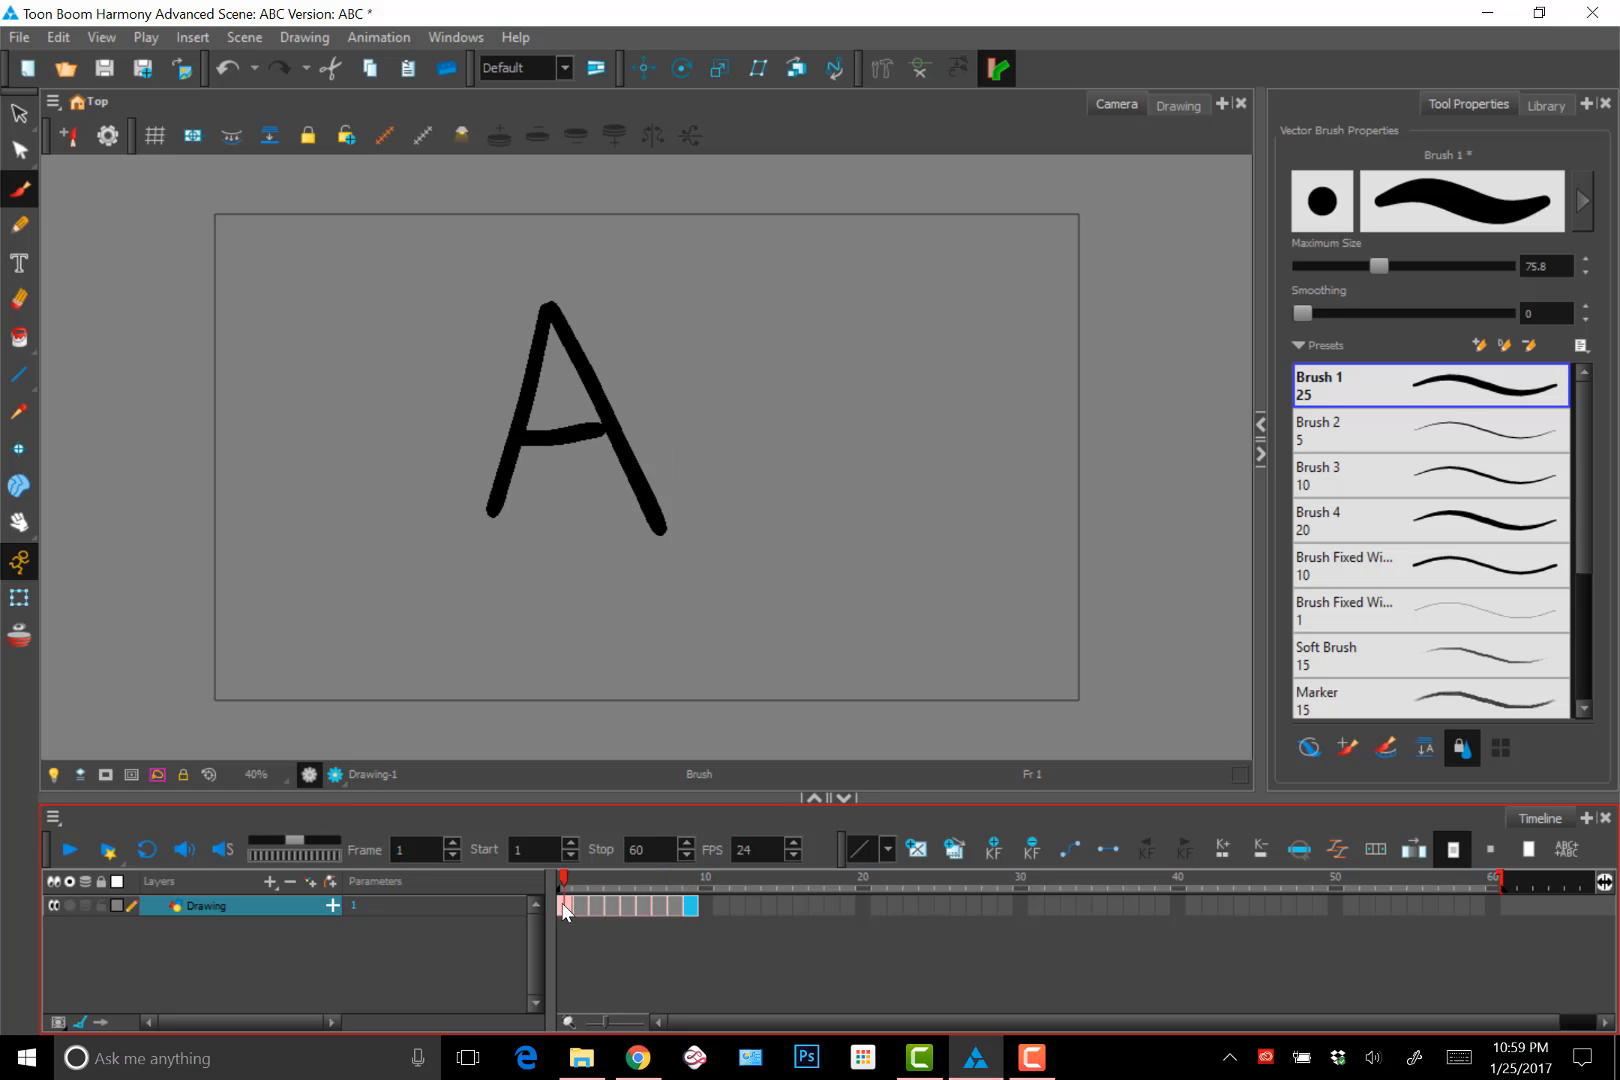
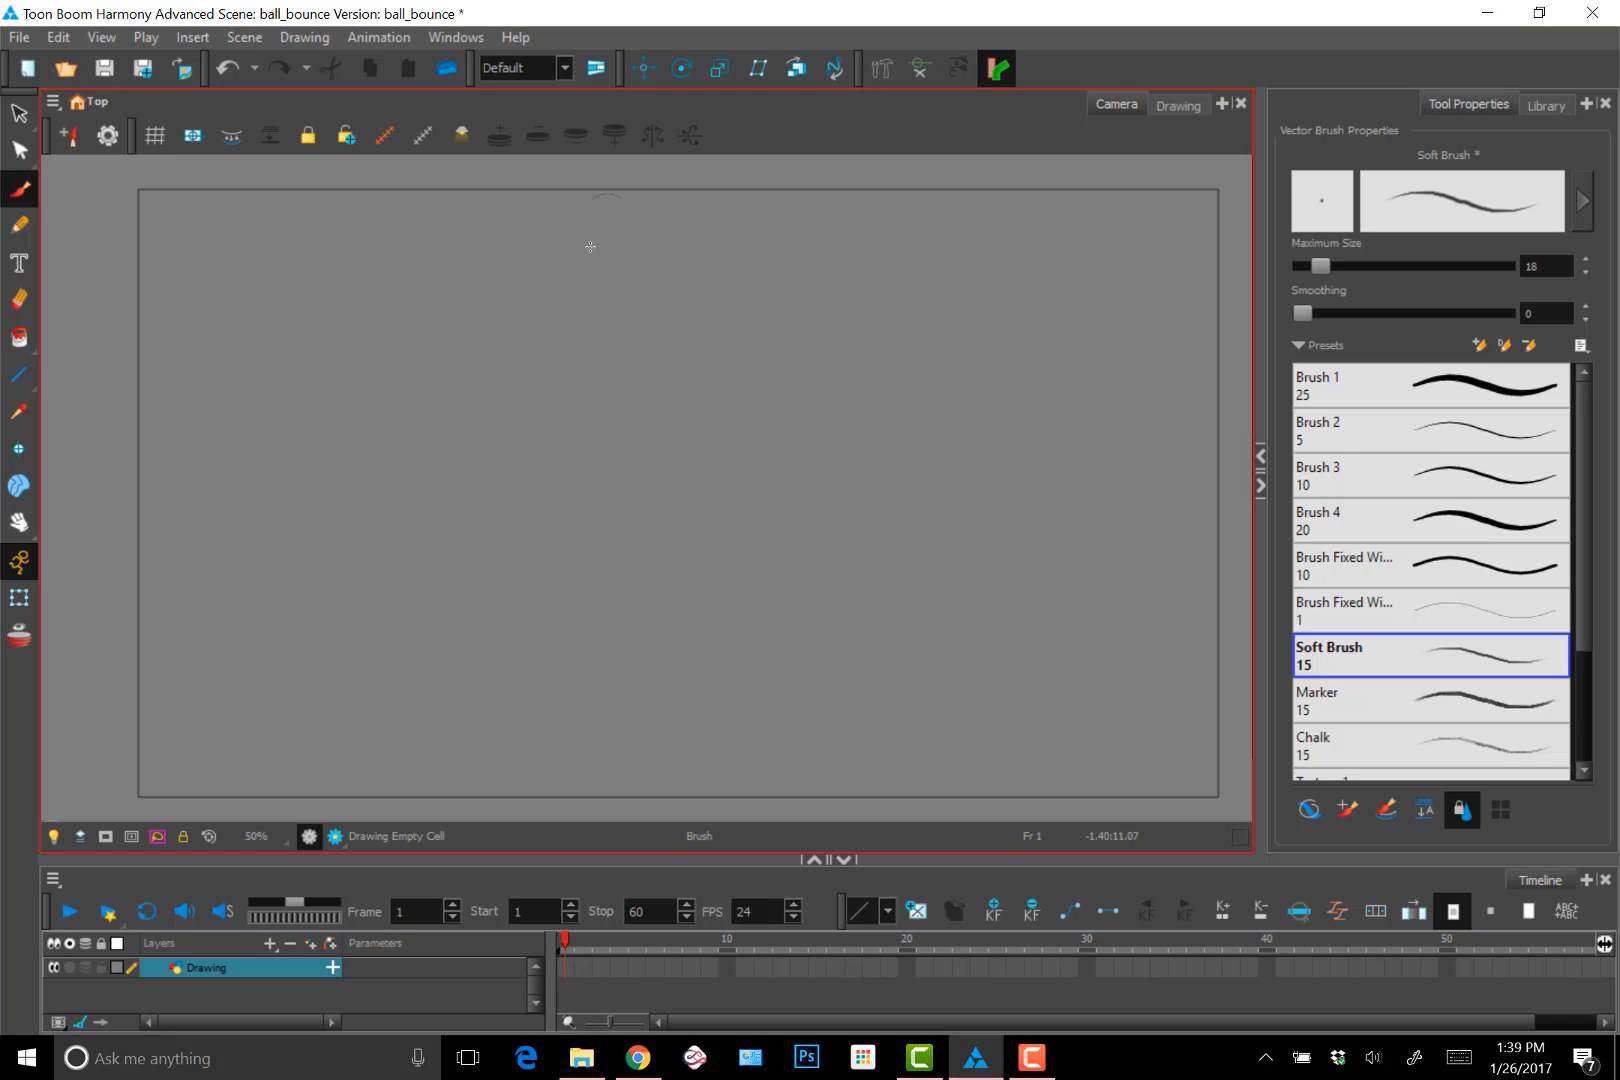
# With the Soft Brush, sketch a round ball at the top centre of frame 1 and one at the bottom centre of frame 2, flipping between them
pyautogui.moveTo(589, 246)
pyautogui.mouseDown()
pyautogui.moveTo(624, 199)
pyautogui.moveTo(663, 216)
pyautogui.moveTo(616, 266)
pyautogui.moveTo(594, 211)
pyautogui.moveTo(658, 214)
pyautogui.moveTo(601, 198)
pyautogui.mouseUp()
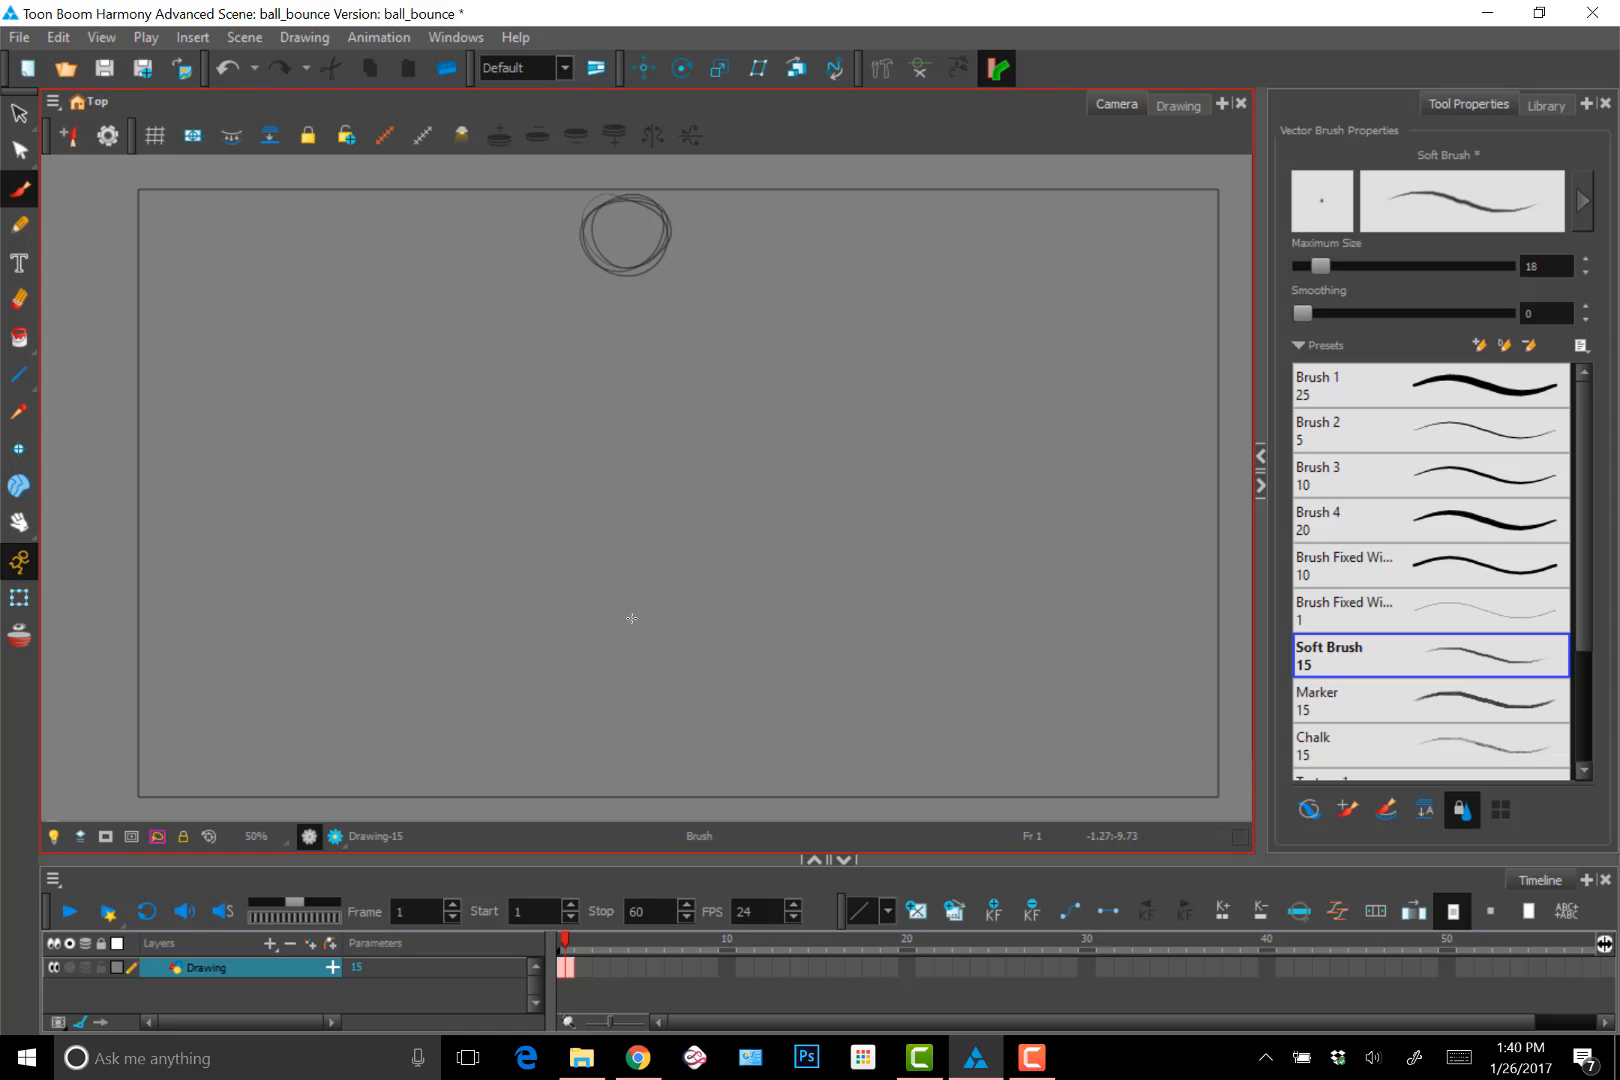
pyautogui.press('.')
pyautogui.moveTo(641, 733)
pyautogui.mouseDown()
pyautogui.moveTo(633, 783)
pyautogui.moveTo(598, 770)
pyautogui.moveTo(638, 717)
pyautogui.moveTo(654, 750)
pyautogui.moveTo(613, 797)
pyautogui.moveTo(640, 718)
pyautogui.moveTo(649, 787)
pyautogui.mouseUp()
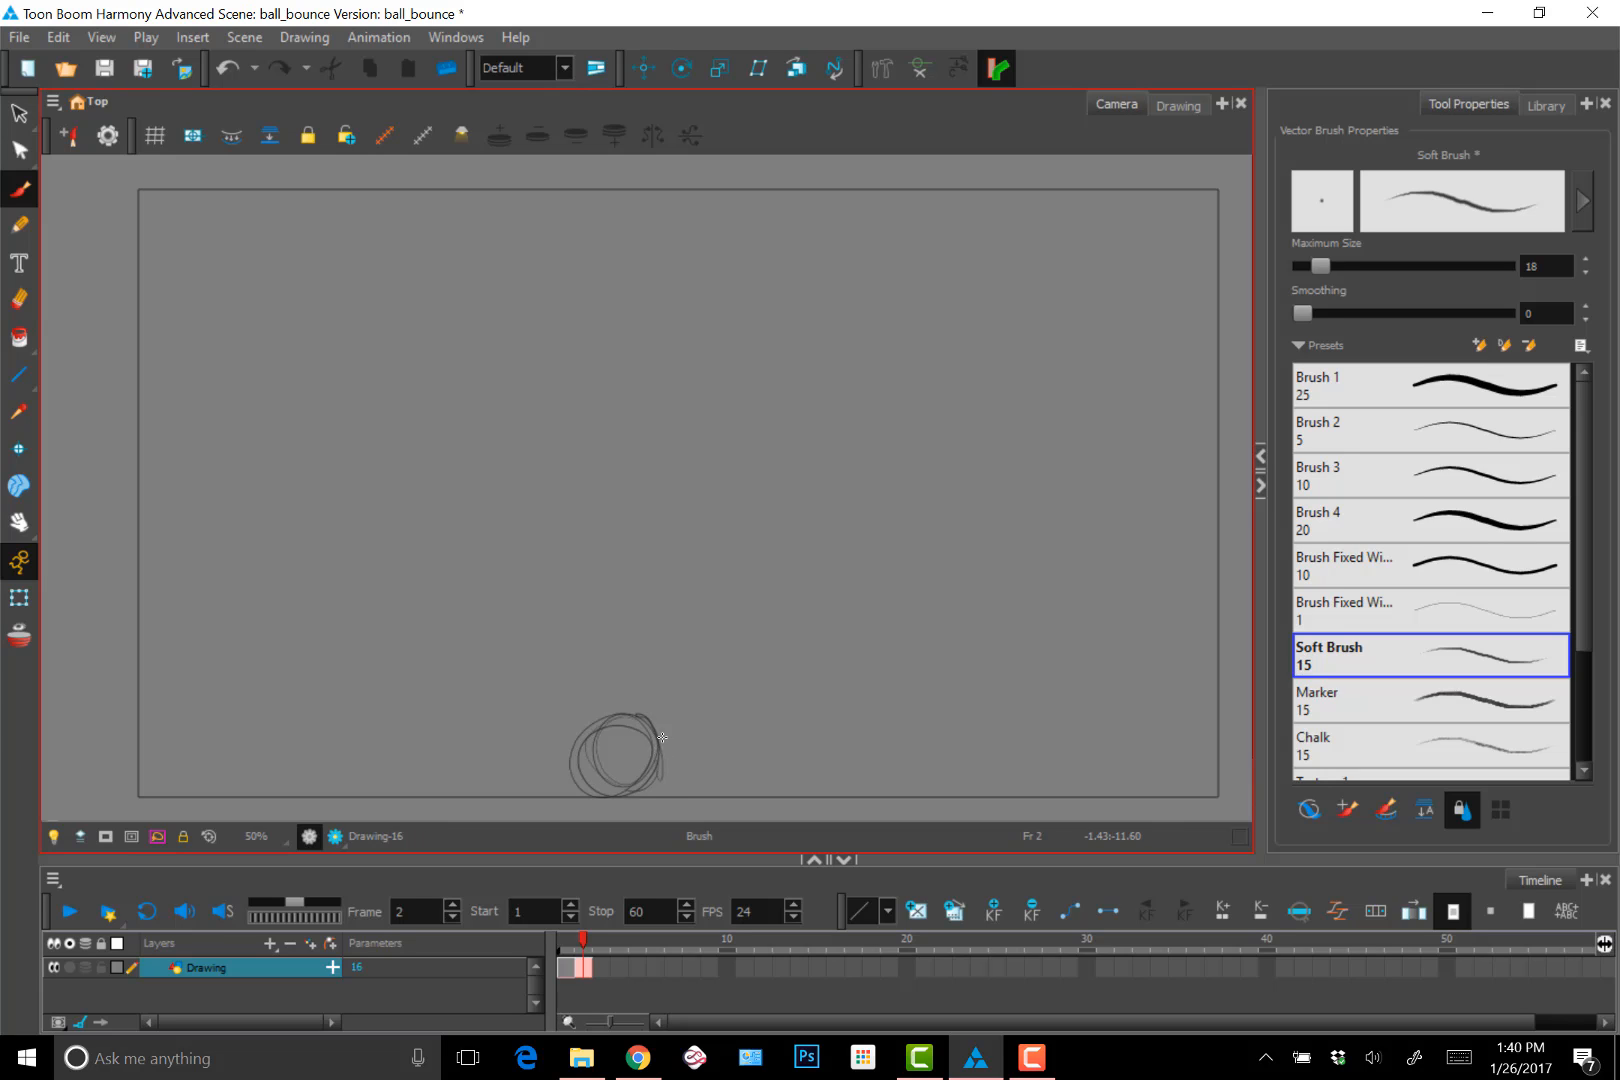
pyautogui.press(',')
pyautogui.press('.')
pyautogui.press(',')
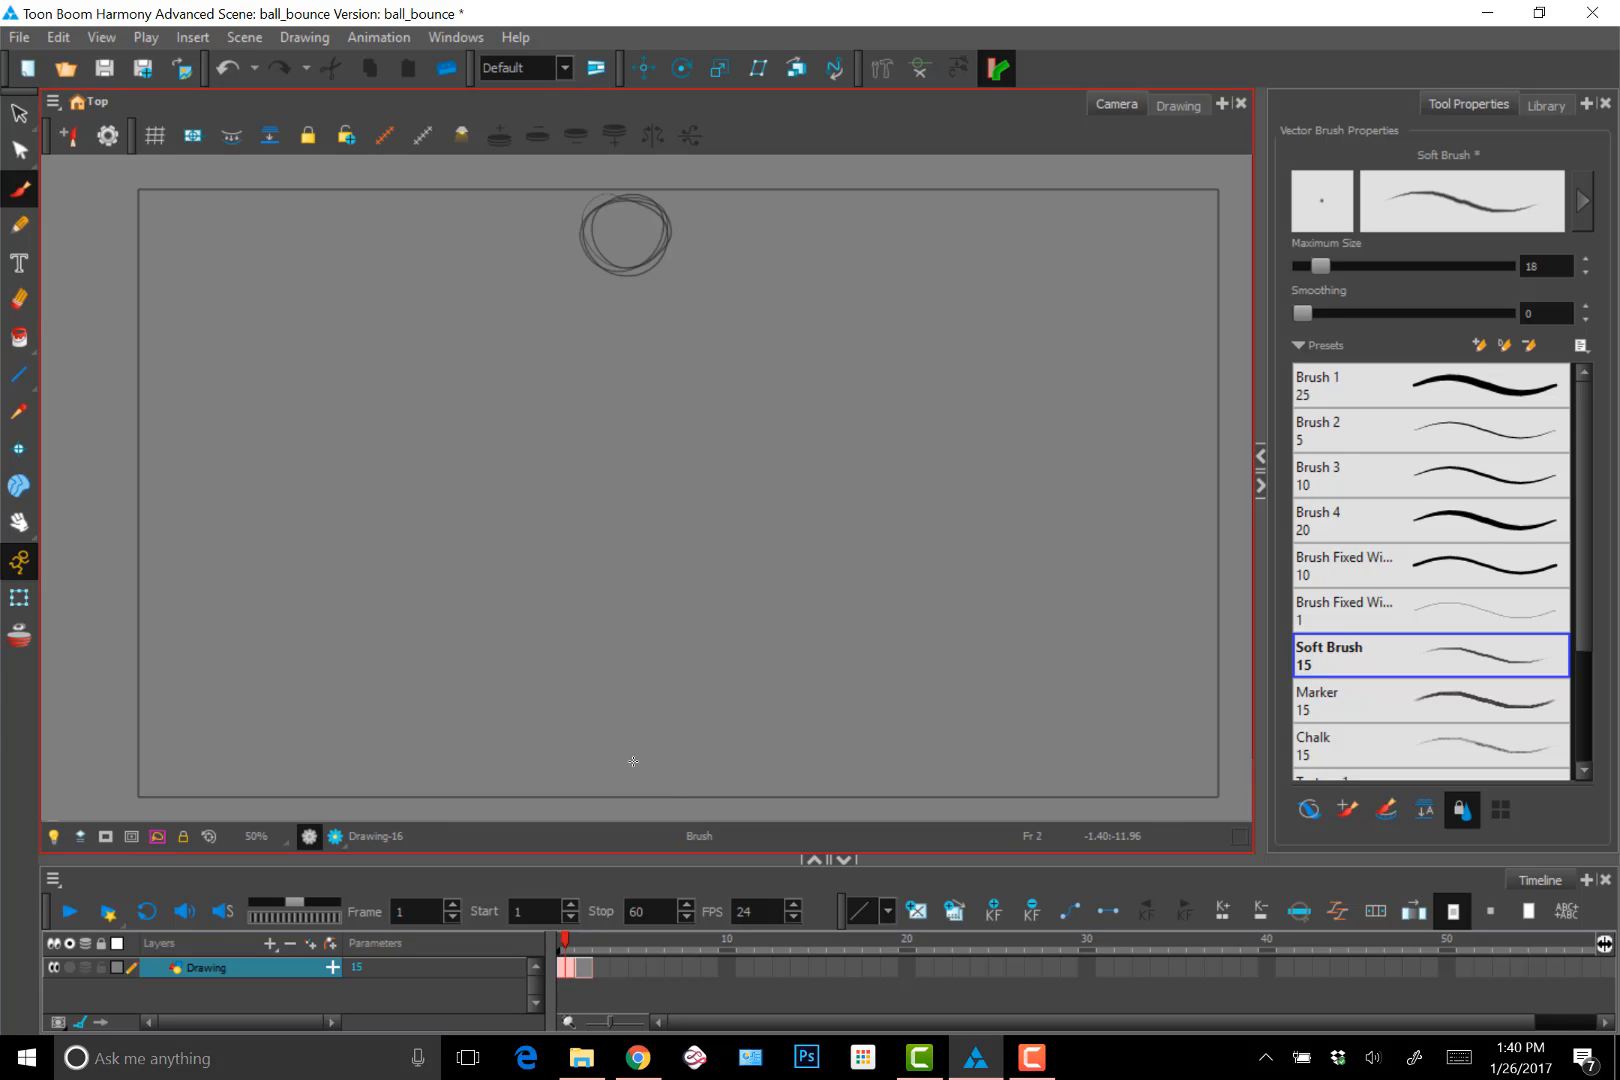
pyautogui.press('.')
# Using onion skinning, nudge the ball on frame 2 slightly right under the frame 1 ball and scale it down a little
pyautogui.hotkey('alt', 'o')
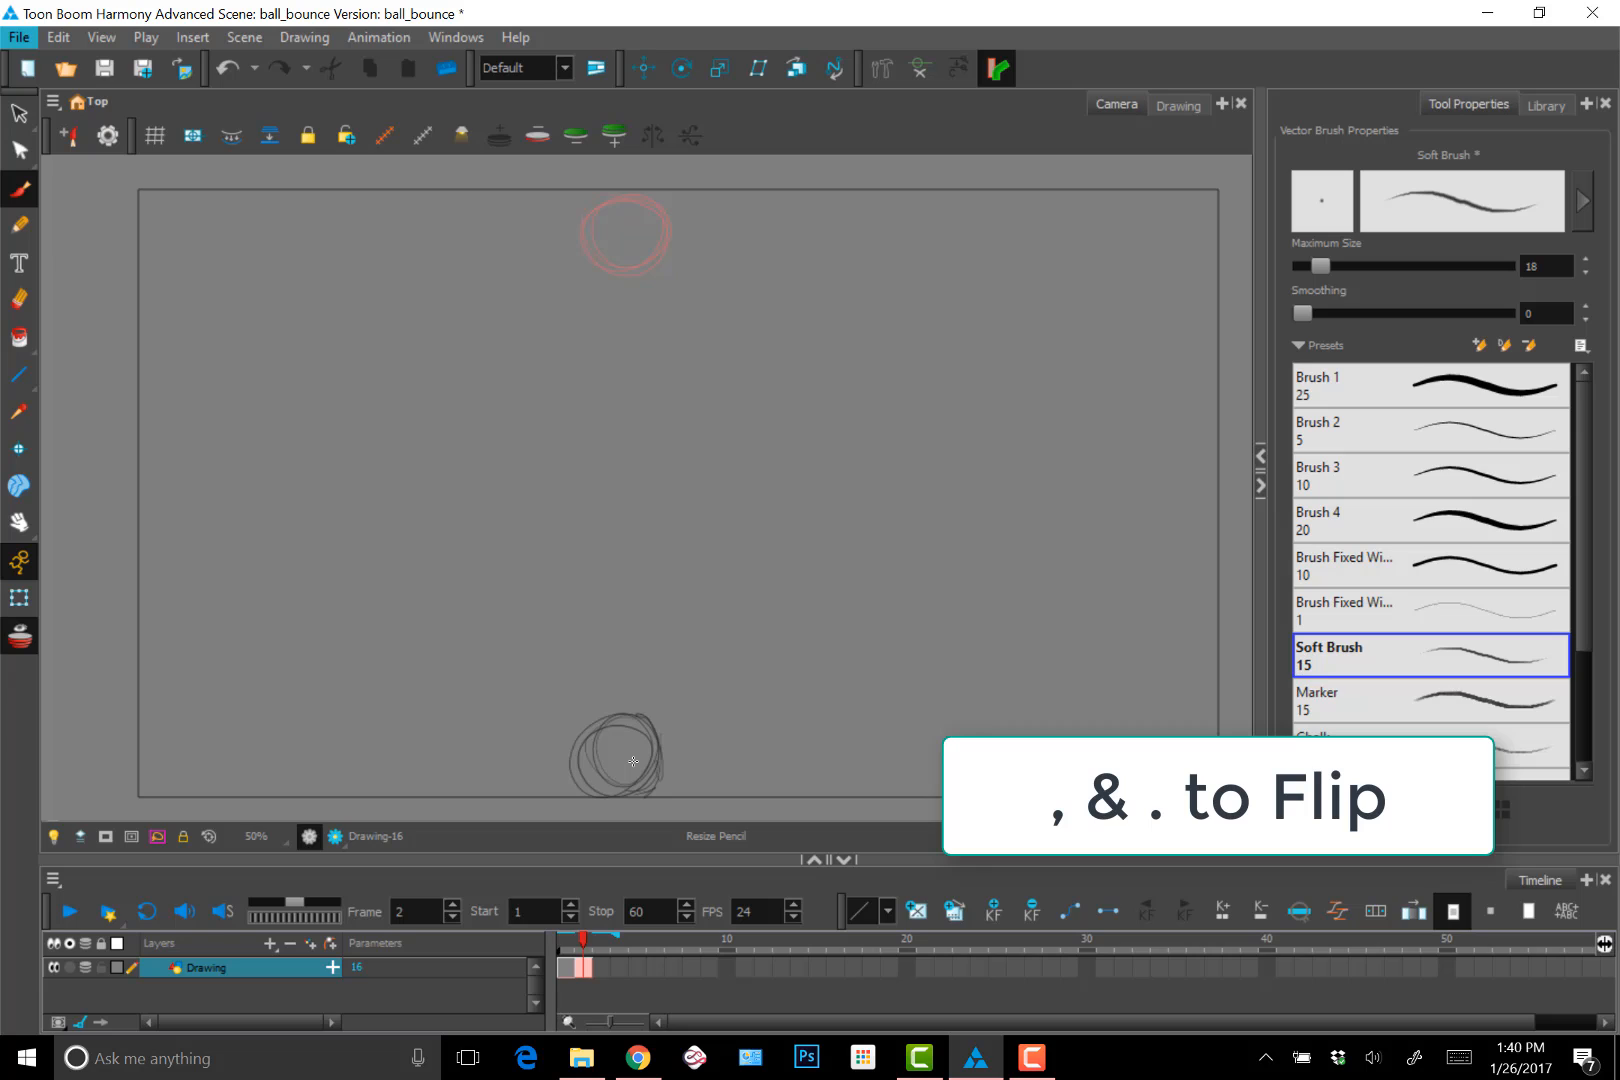
pyautogui.keyDown('ctrl'); pyautogui.click(644, 757); pyautogui.keyUp('ctrl')
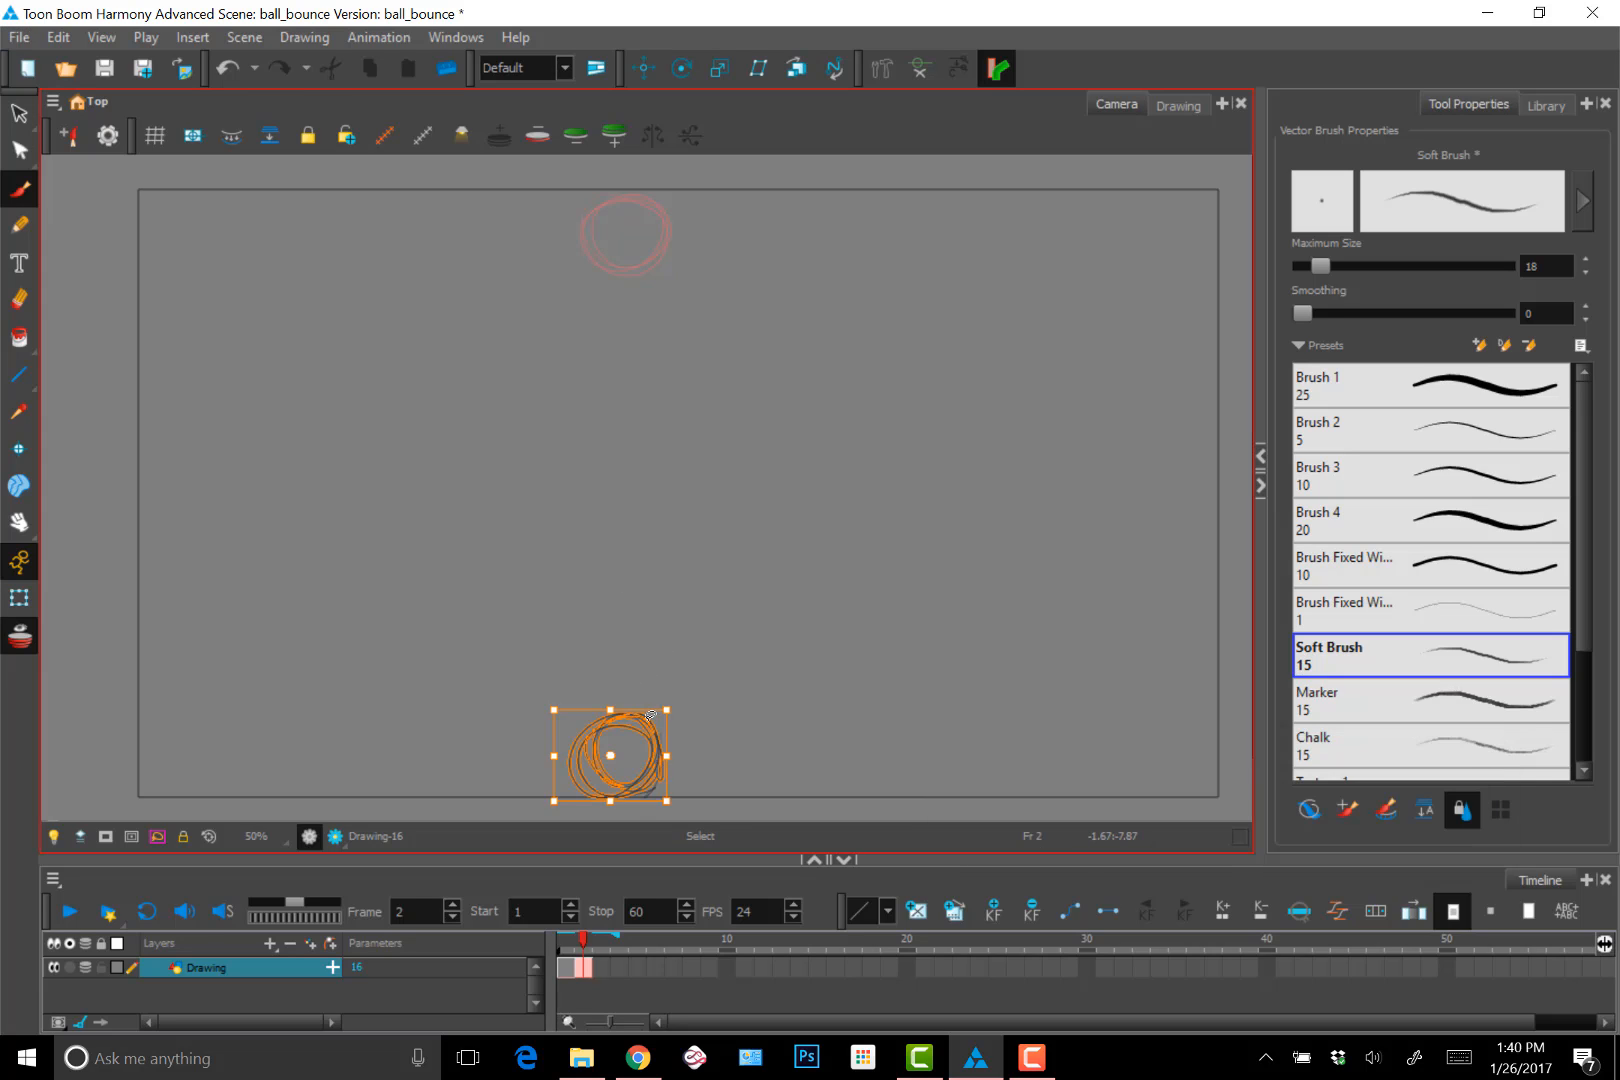
pyautogui.hotkey('ctrl', 'Right')
pyautogui.hotkey('ctrl', 'Right')
pyautogui.hotkey('ctrl', 'Right')
pyautogui.hotkey('ctrl', 'Right')
pyautogui.hotkey('ctrl', 'Right')
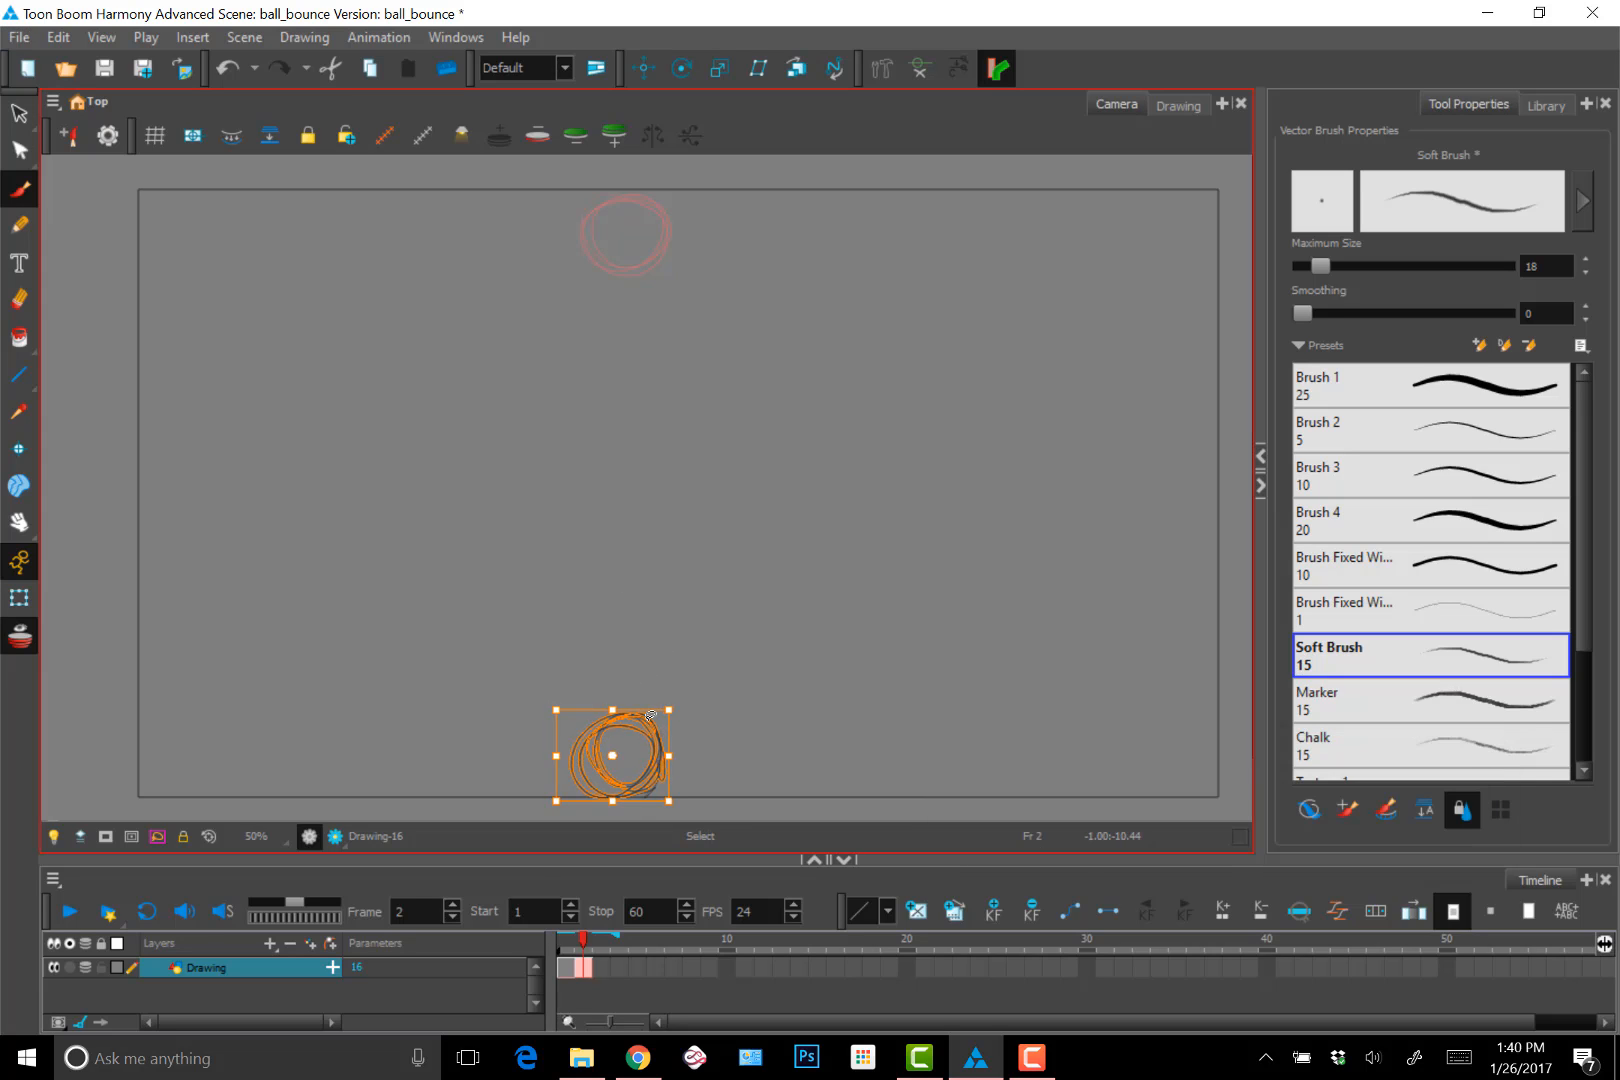
pyautogui.hotkey('ctrl', 'Right')
pyautogui.hotkey('ctrl', 'Right')
pyautogui.hotkey('ctrl', 'Right')
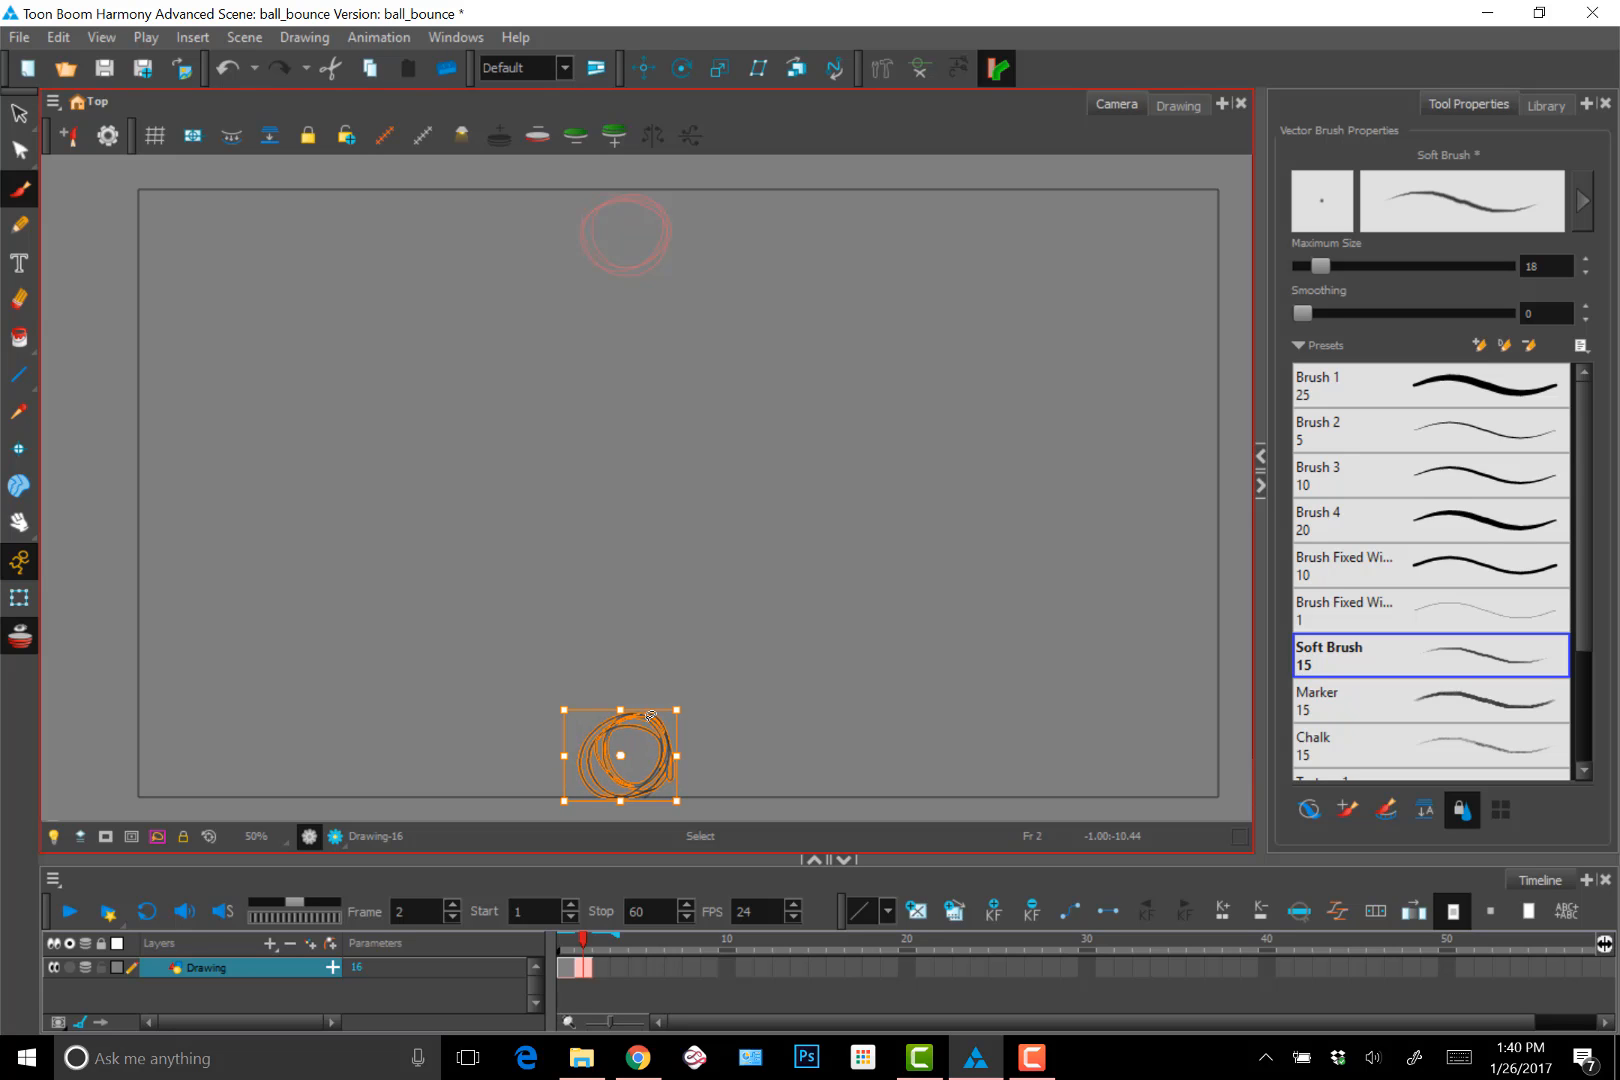
pyautogui.hotkey('ctrl', 'Right')
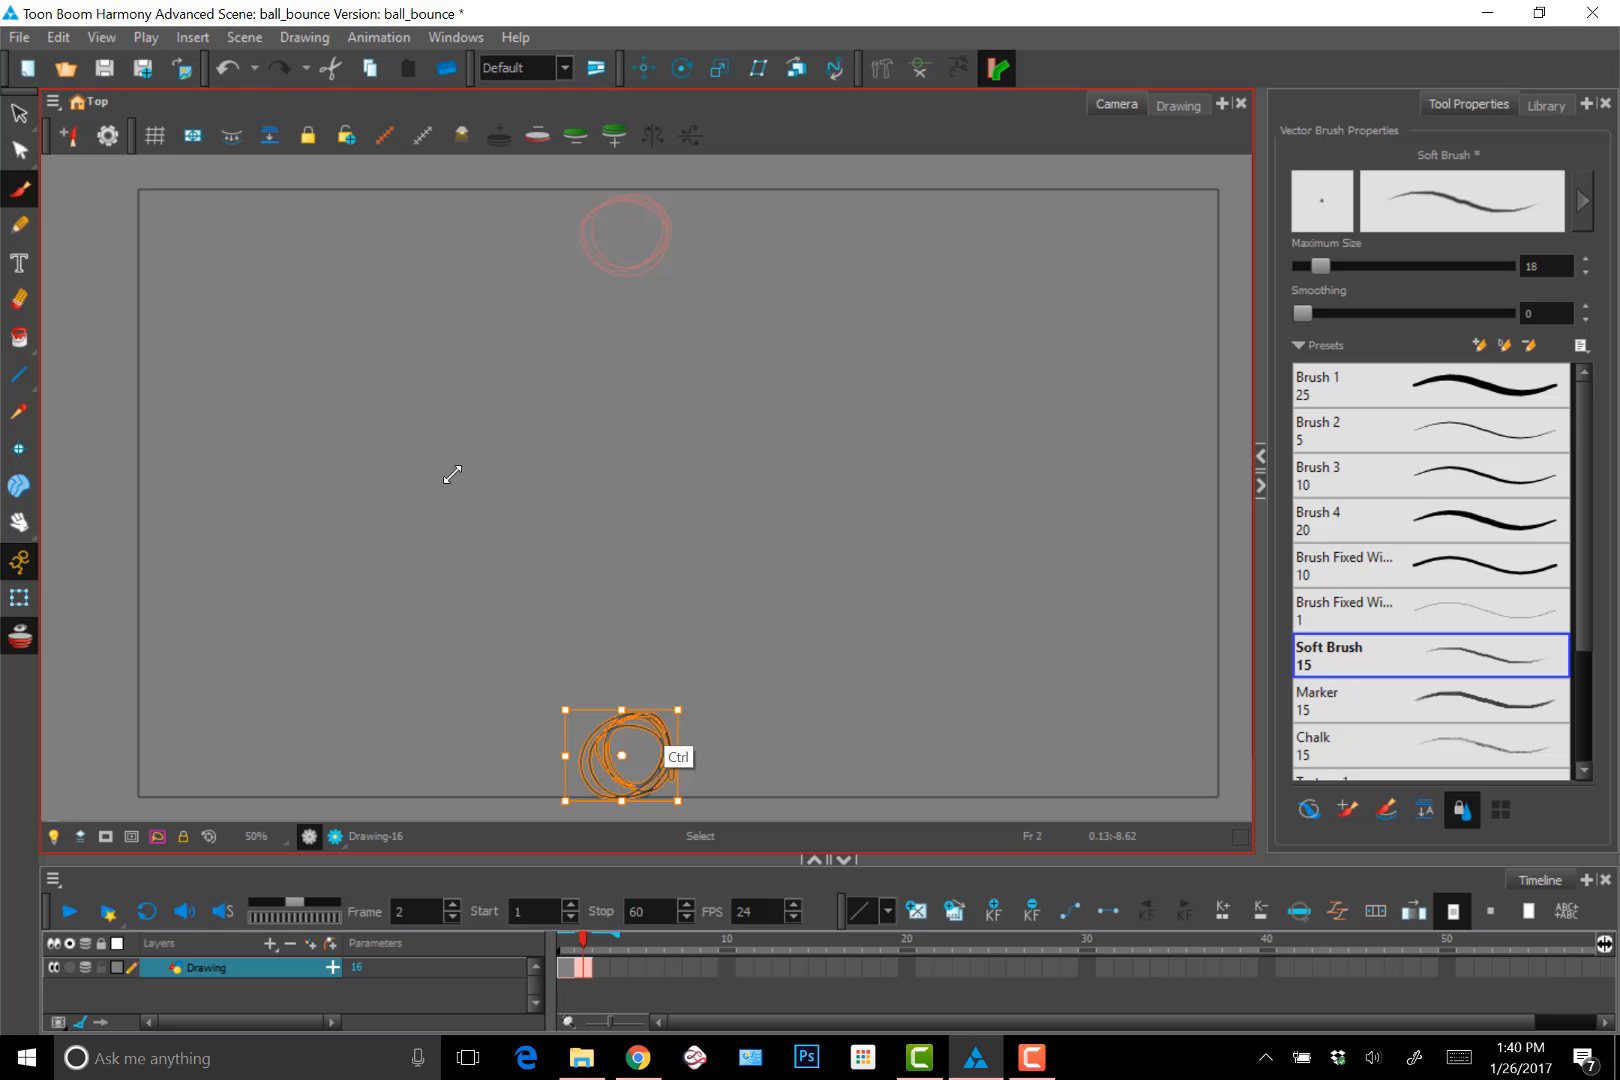
pyautogui.moveTo(677, 711); pyautogui.dragTo(676, 715)
pyautogui.hotkey('alt', 'b')
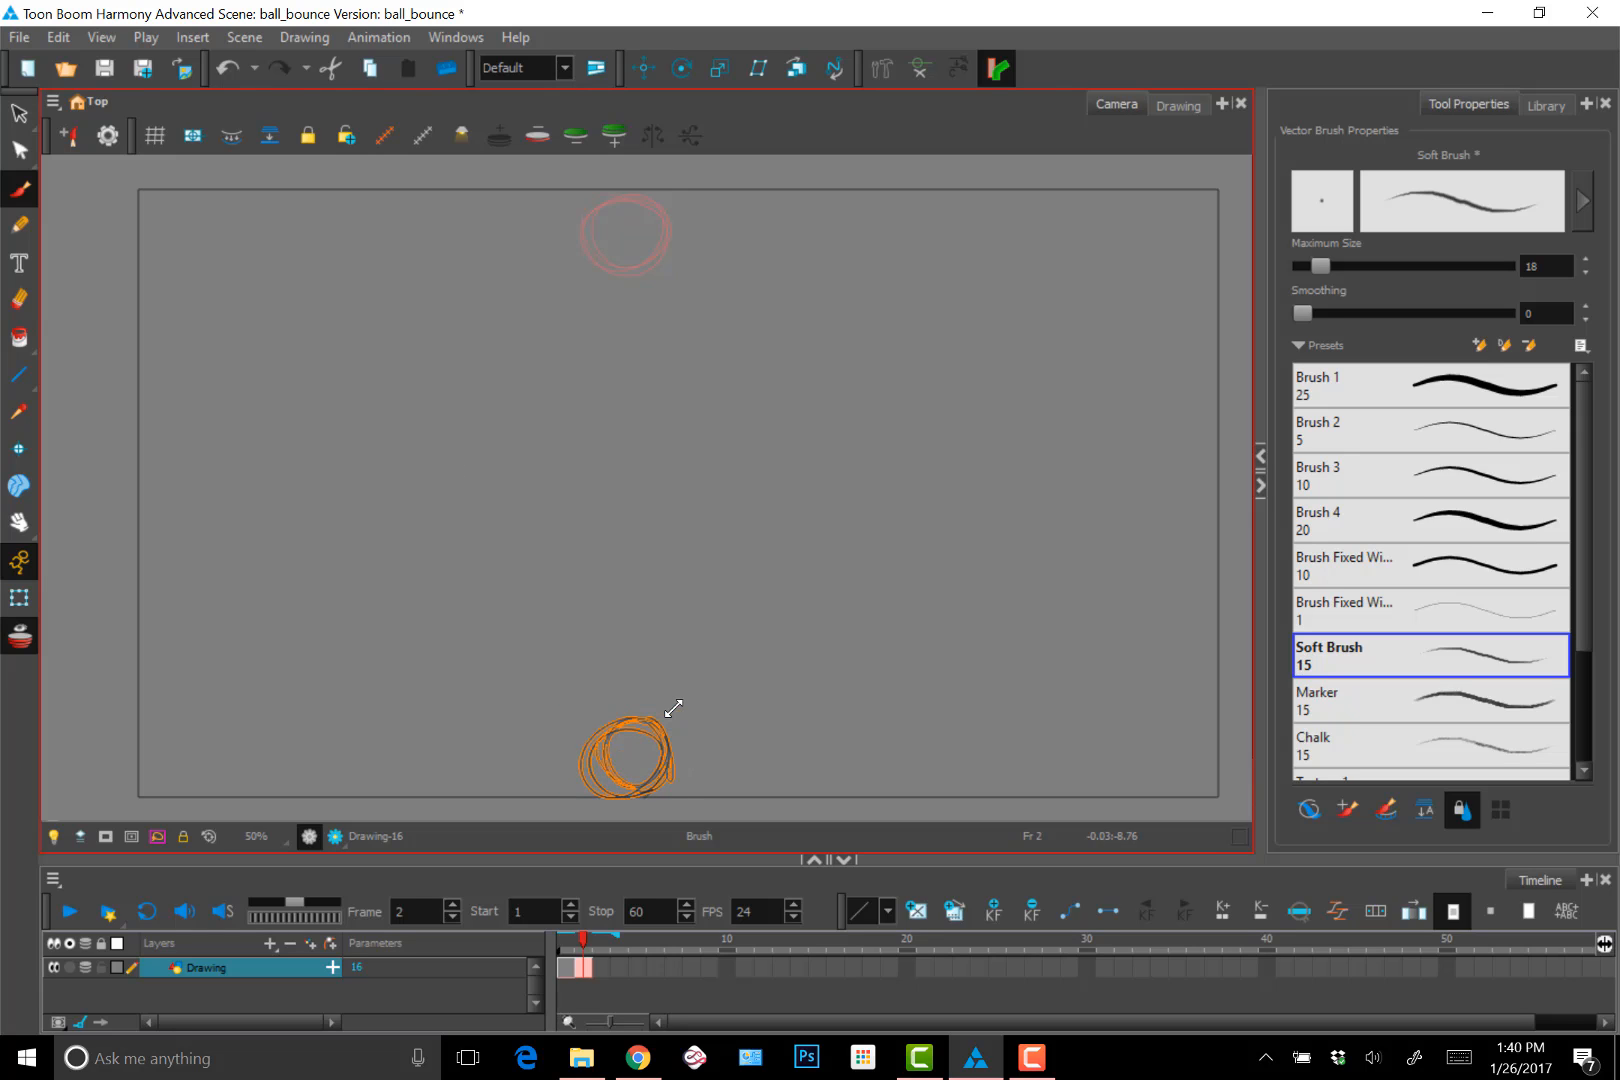
# Flip repeatedly between frames 1 and 2 to check the alignment and size of the two balls
pyautogui.press(',')
pyautogui.press('.')
pyautogui.press(',')
pyautogui.press('.')
pyautogui.press(',')
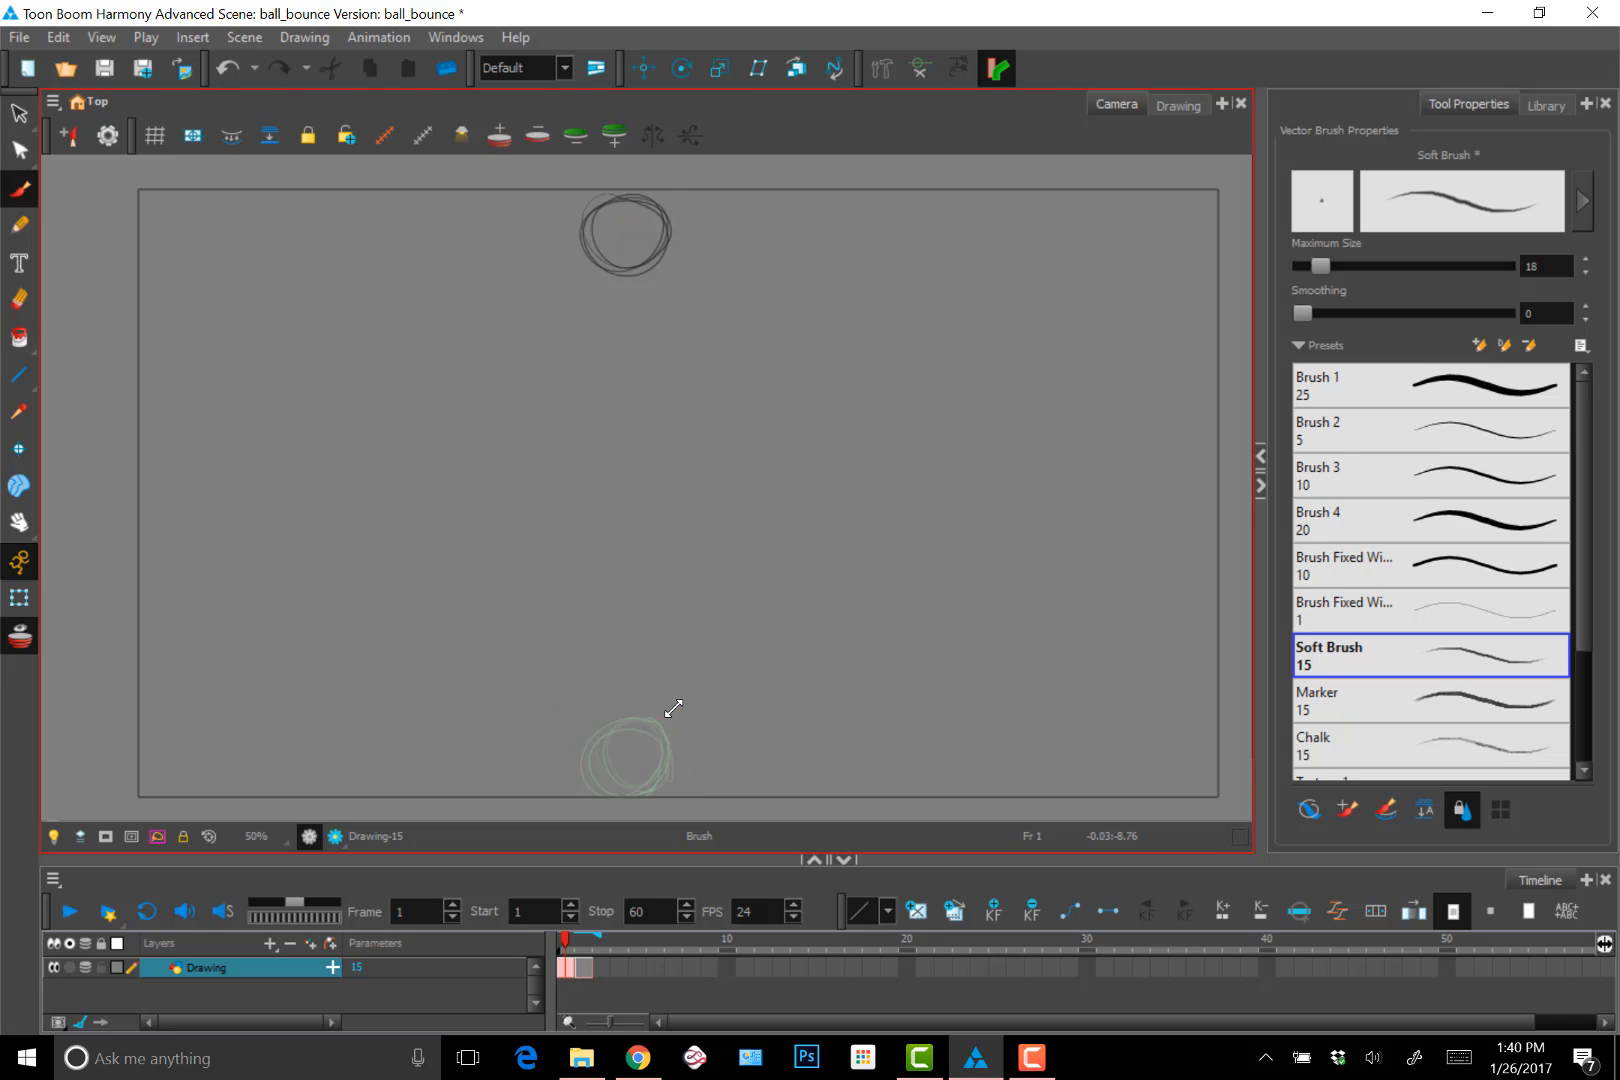
pyautogui.press('.')
pyautogui.press(',')
pyautogui.press('.')
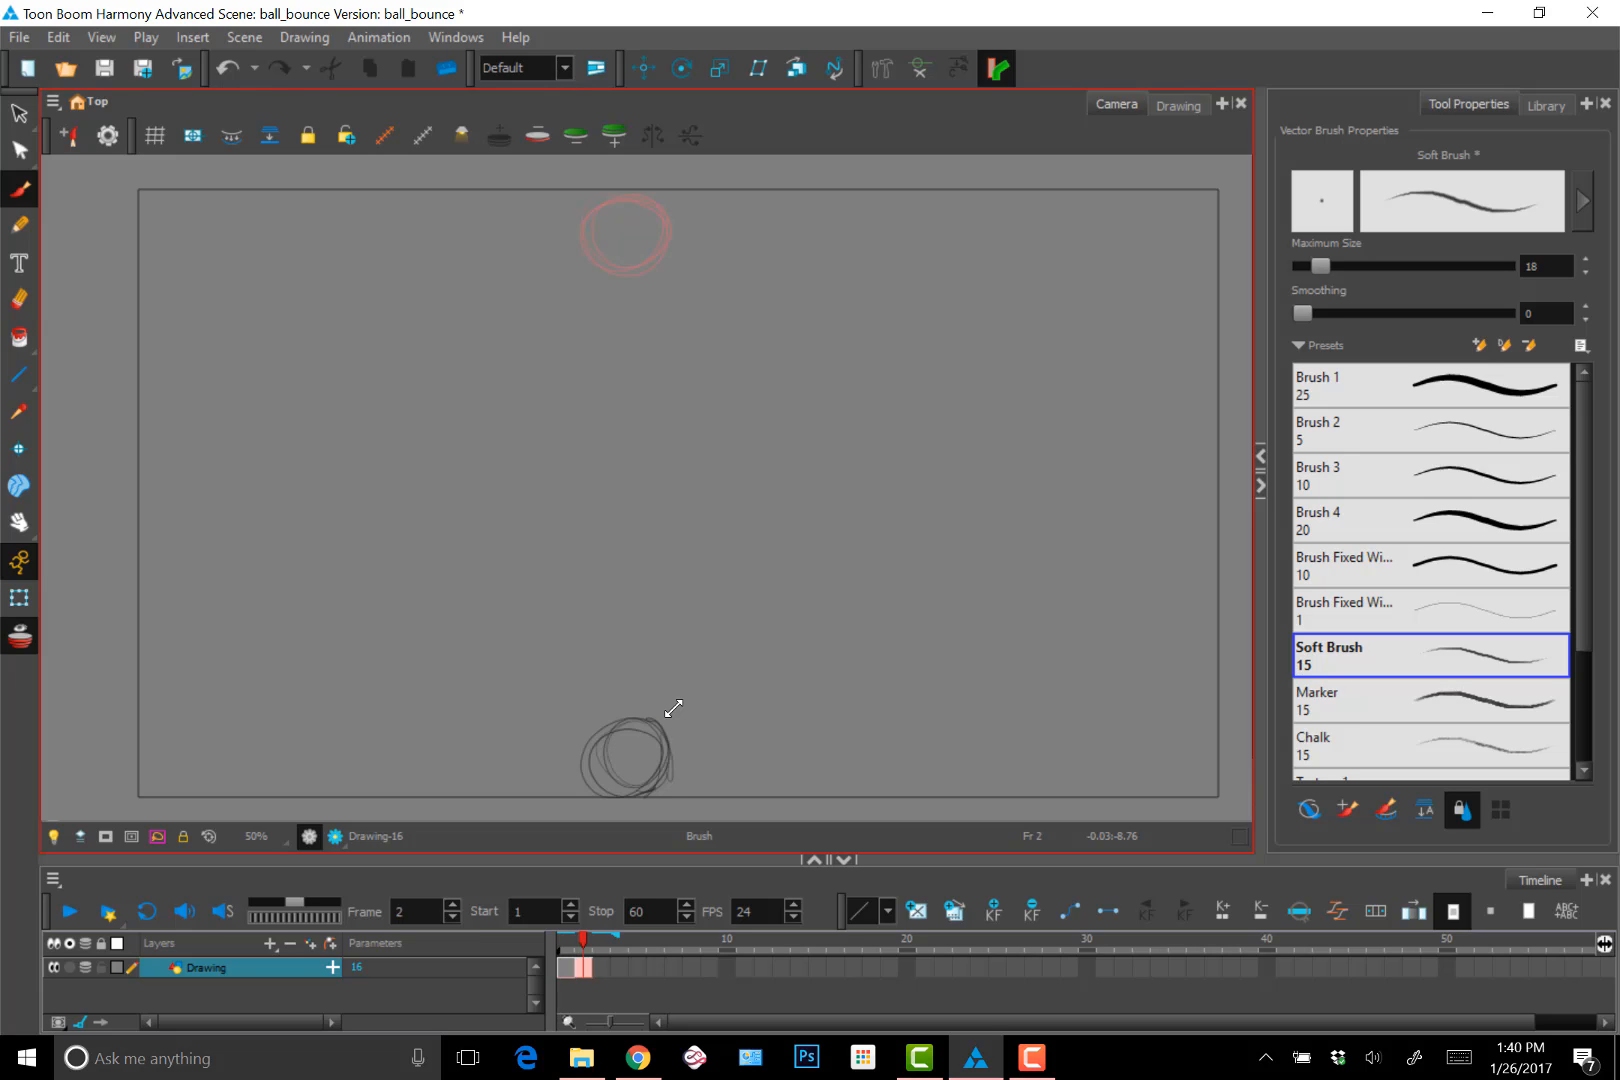
pyautogui.press(',')
pyautogui.press('.')
# Sketch a flattened, wider oval ball over the bottom ball's position on frame 3 and flip it against frame 2
pyautogui.press('.')
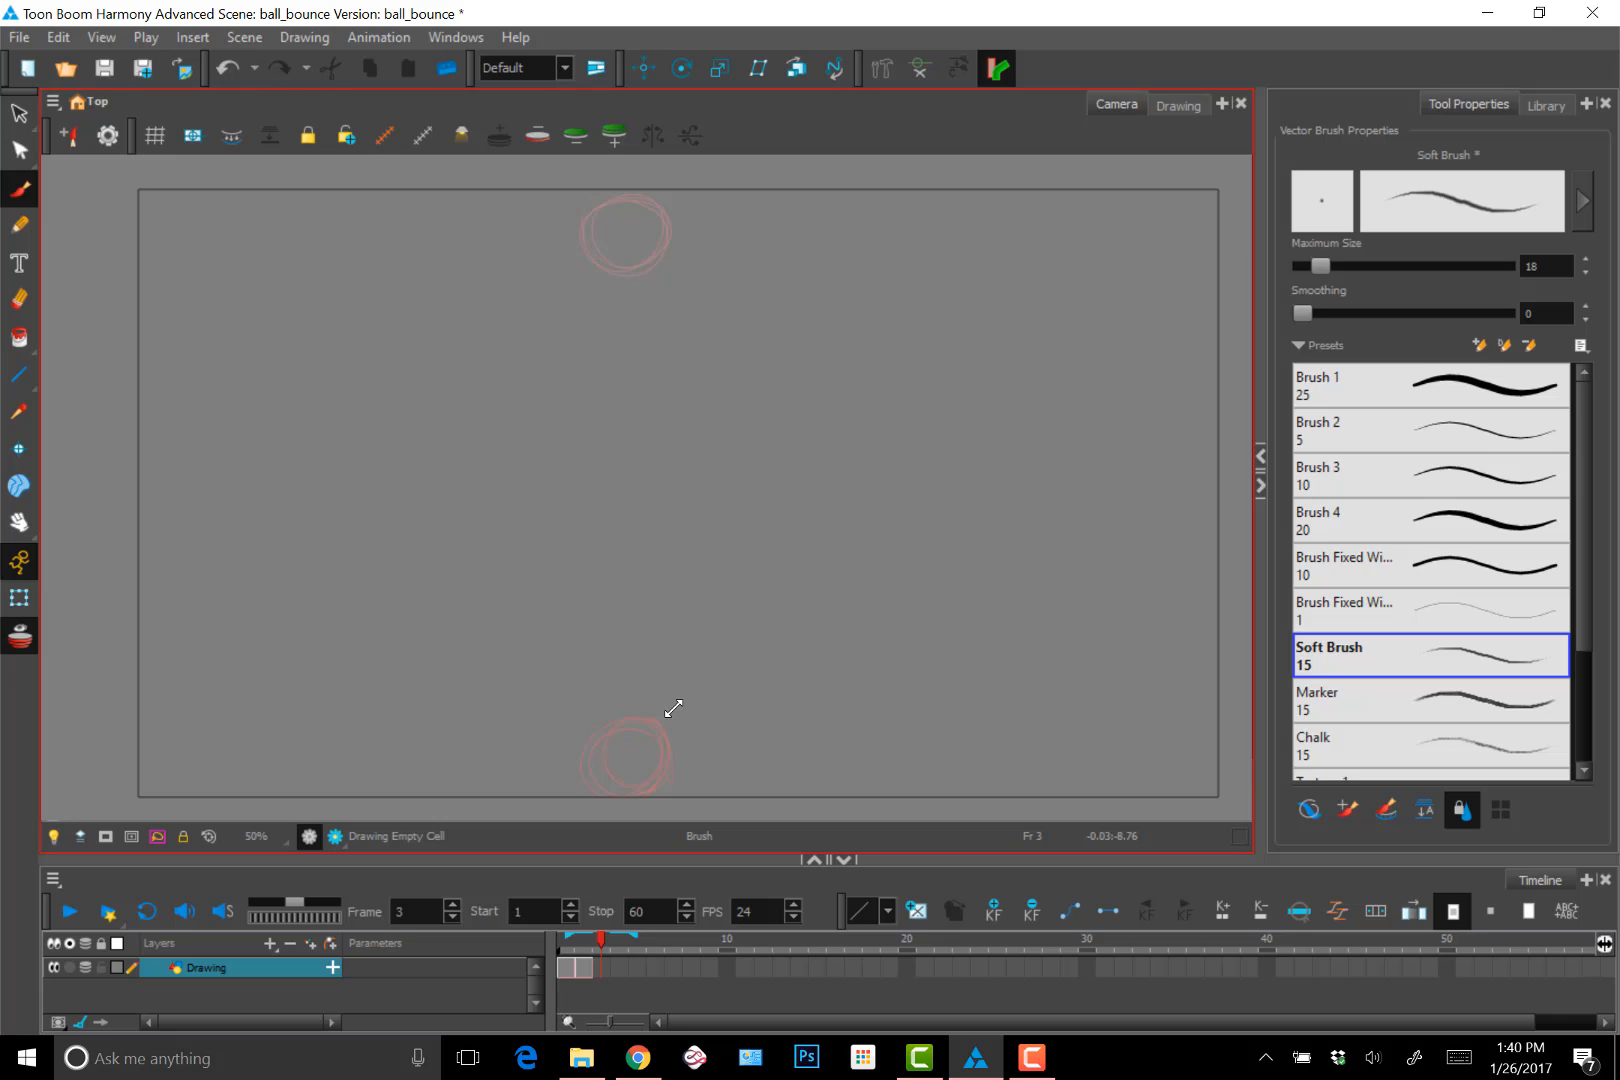
pyautogui.moveTo(593, 773)
pyautogui.mouseDown()
pyautogui.moveTo(677, 748)
pyautogui.moveTo(655, 791)
pyautogui.moveTo(641, 742)
pyautogui.moveTo(651, 779)
pyautogui.moveTo(696, 757)
pyautogui.moveTo(683, 780)
pyautogui.moveTo(625, 792)
pyautogui.moveTo(696, 755)
pyautogui.moveTo(612, 785)
pyautogui.moveTo(589, 769)
pyautogui.moveTo(679, 768)
pyautogui.mouseUp()
pyautogui.press(',')
pyautogui.press('.')
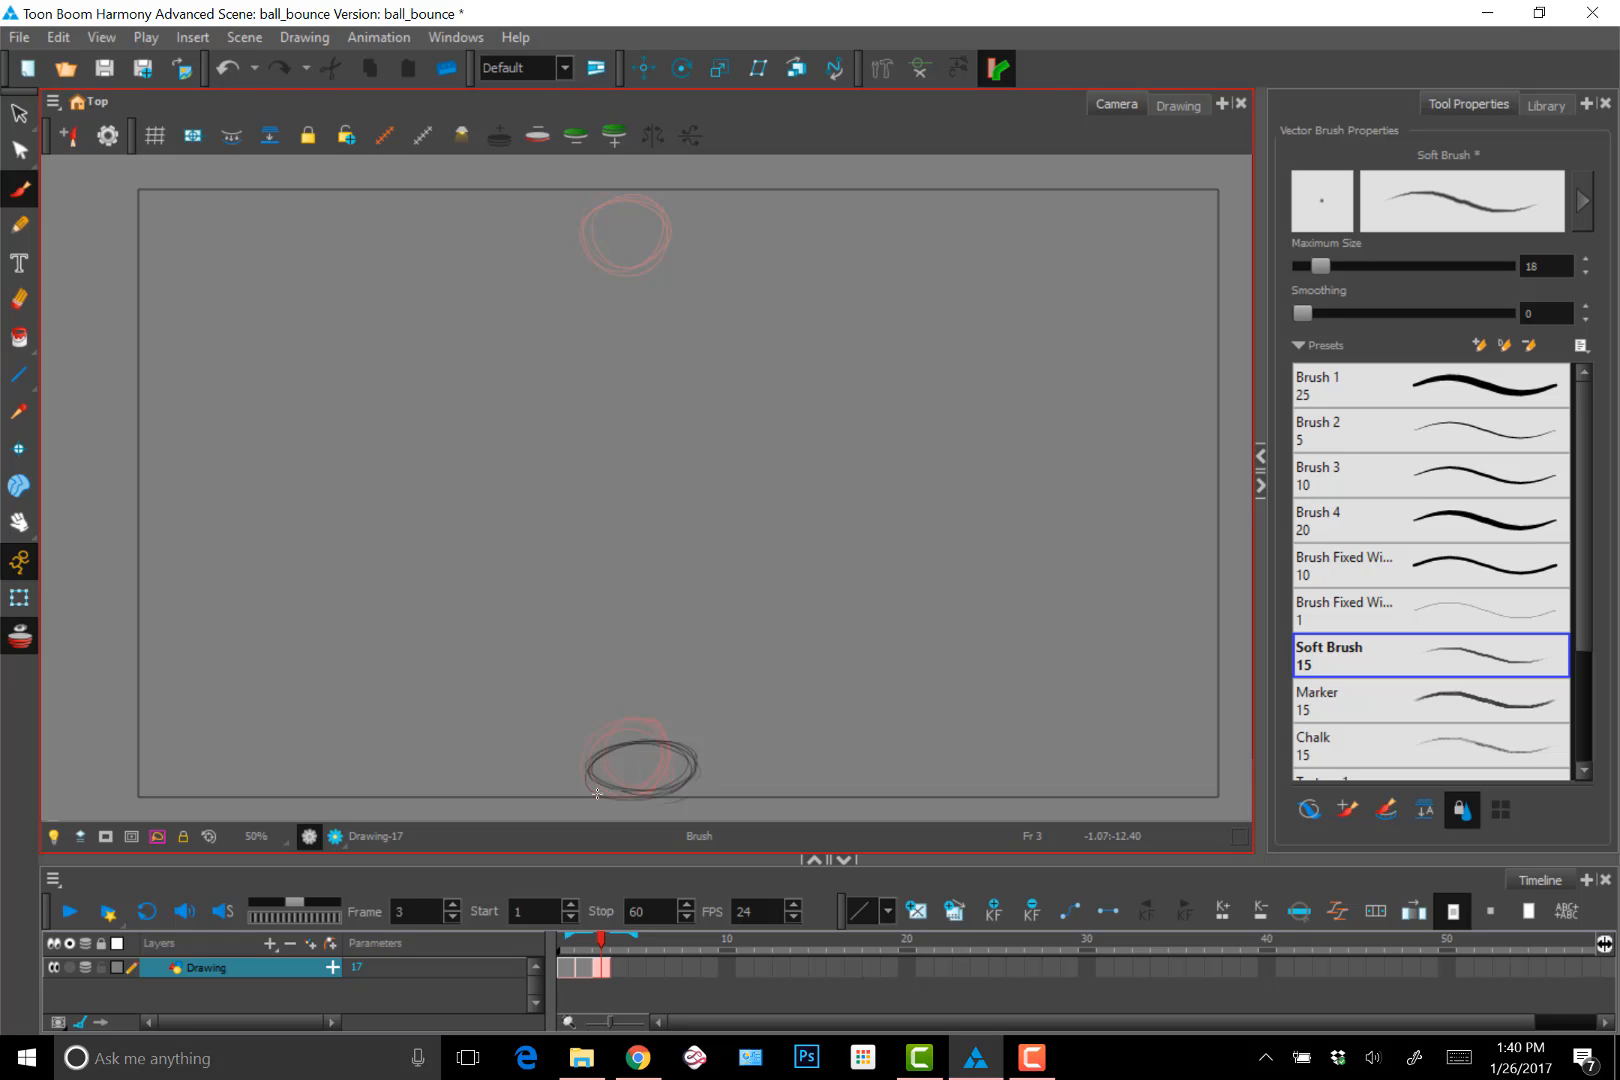
pyautogui.press(',')
pyautogui.press('.')
pyautogui.press(',')
pyautogui.press('.')
pyautogui.press(',')
pyautogui.press('.')
# Select the squashed ball on frame 3, nudge it slightly left, and flip between neighbouring frames to check its position
pyautogui.keyDown('ctrl'); pyautogui.click(654, 787); pyautogui.keyUp('ctrl')
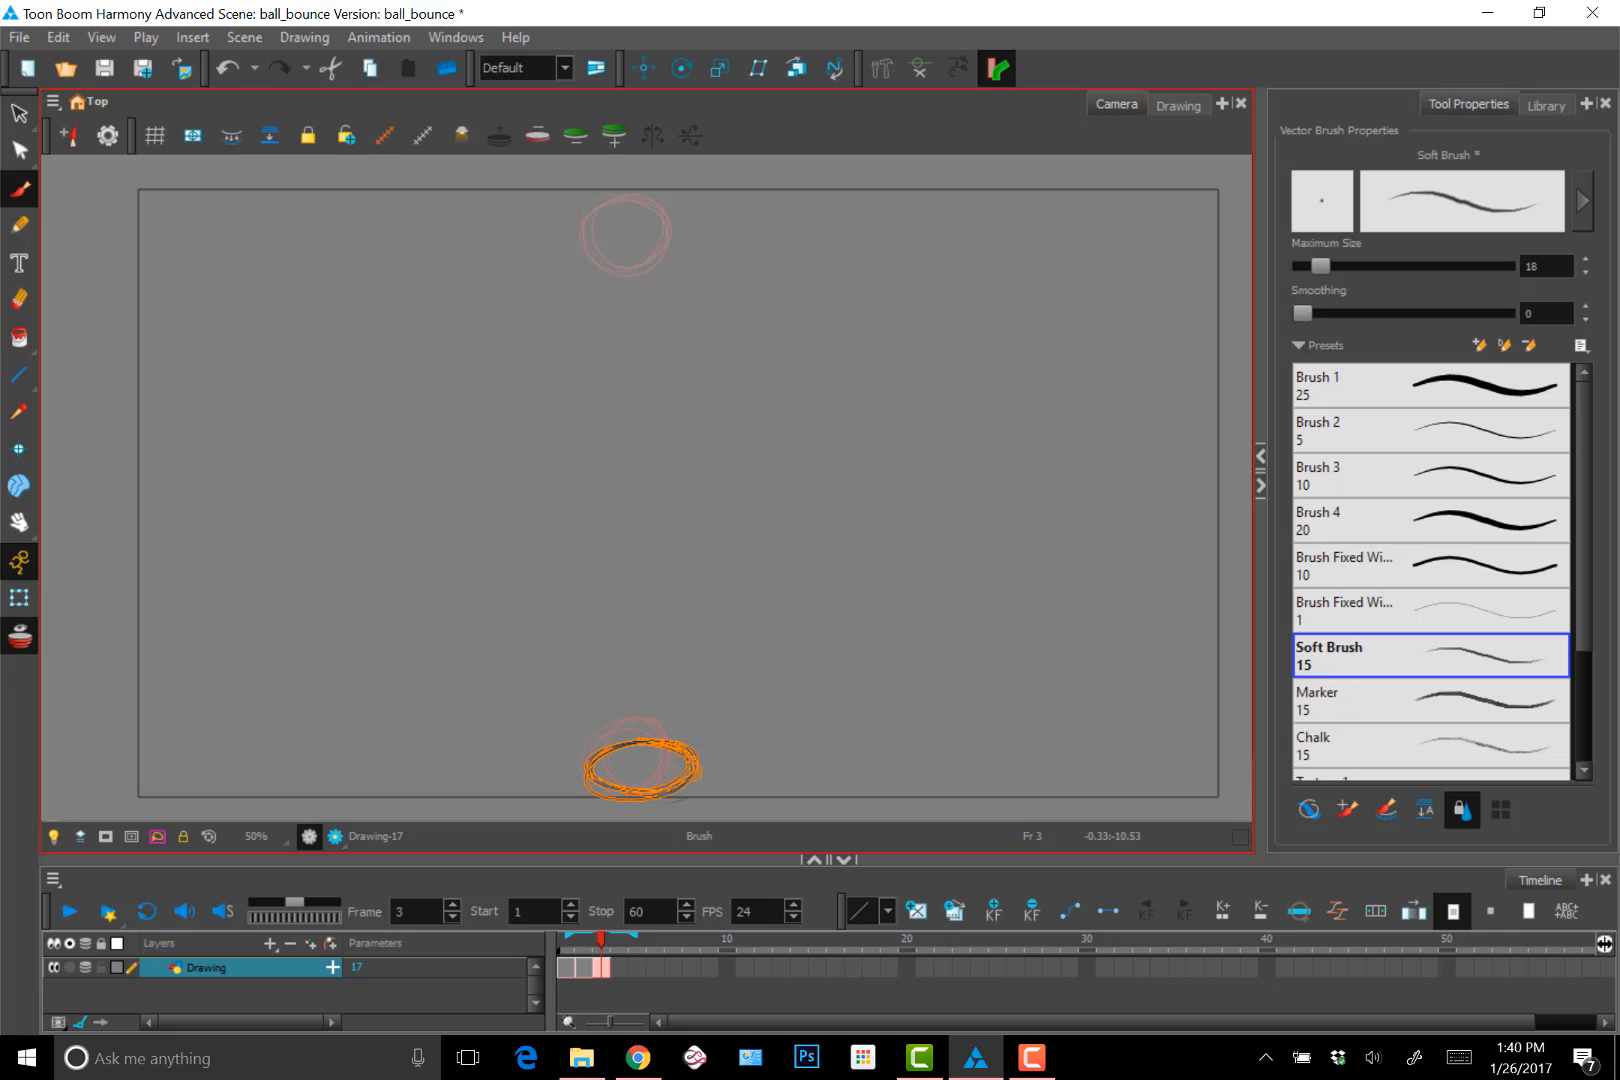
pyautogui.hotkey('ctrl', 'Left')
pyautogui.hotkey('ctrl', 'Left')
pyautogui.hotkey('ctrl', 'Left')
pyautogui.hotkey('ctrl', 'Left')
pyautogui.press('.')
pyautogui.press(',')
pyautogui.press('.')
pyautogui.press(',')
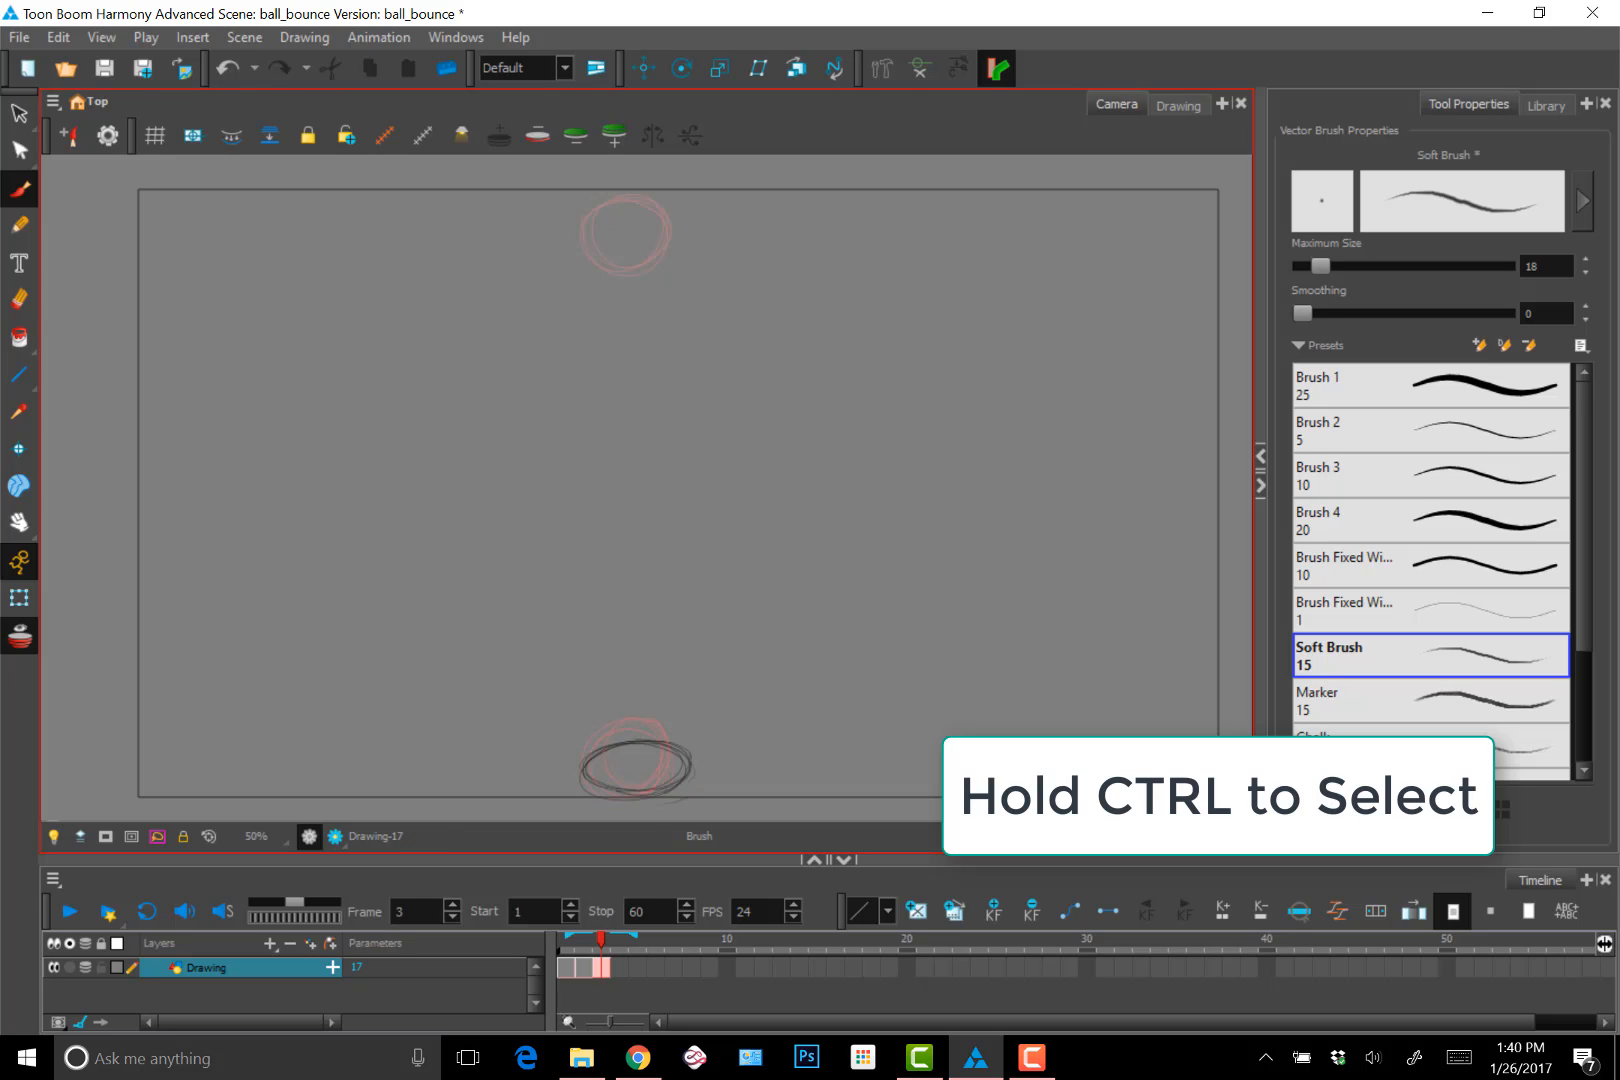
# Turn off onion skinning and flip between frames 2 and 3 to compare the round and squashed balls
pyautogui.hotkey('alt', 'o')
pyautogui.press('.')
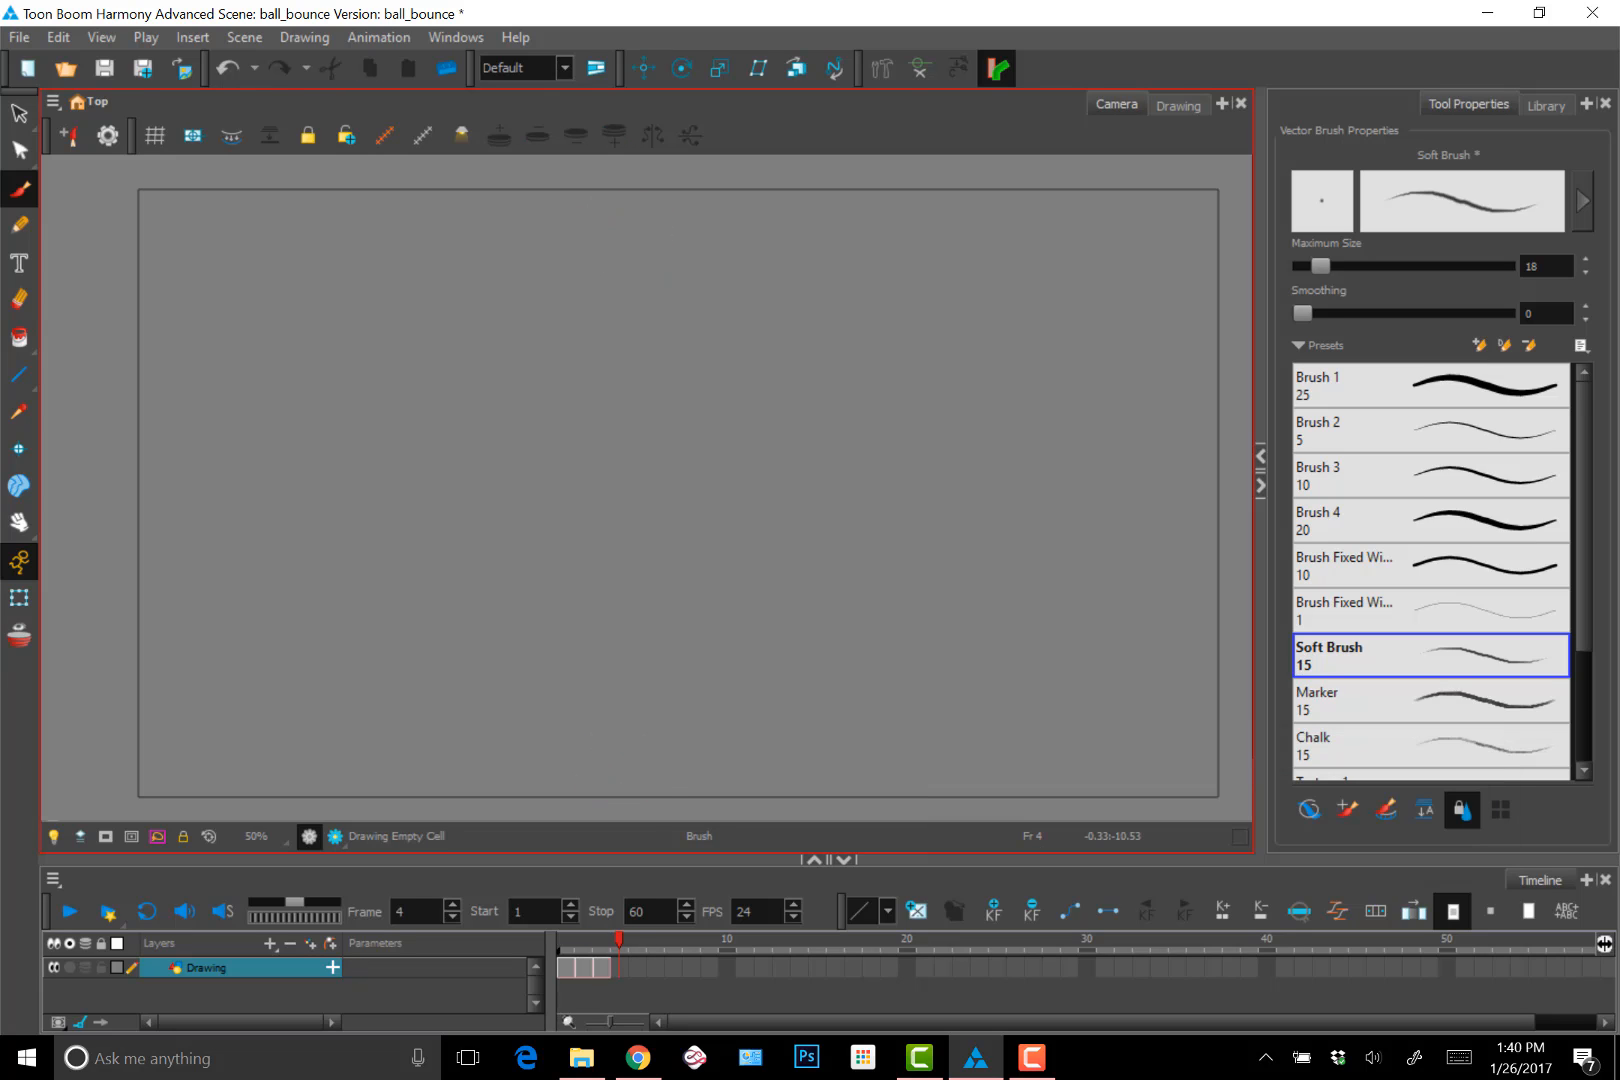
pyautogui.press(',')
pyautogui.press(',')
pyautogui.press('.')
pyautogui.press(',')
pyautogui.press('.')
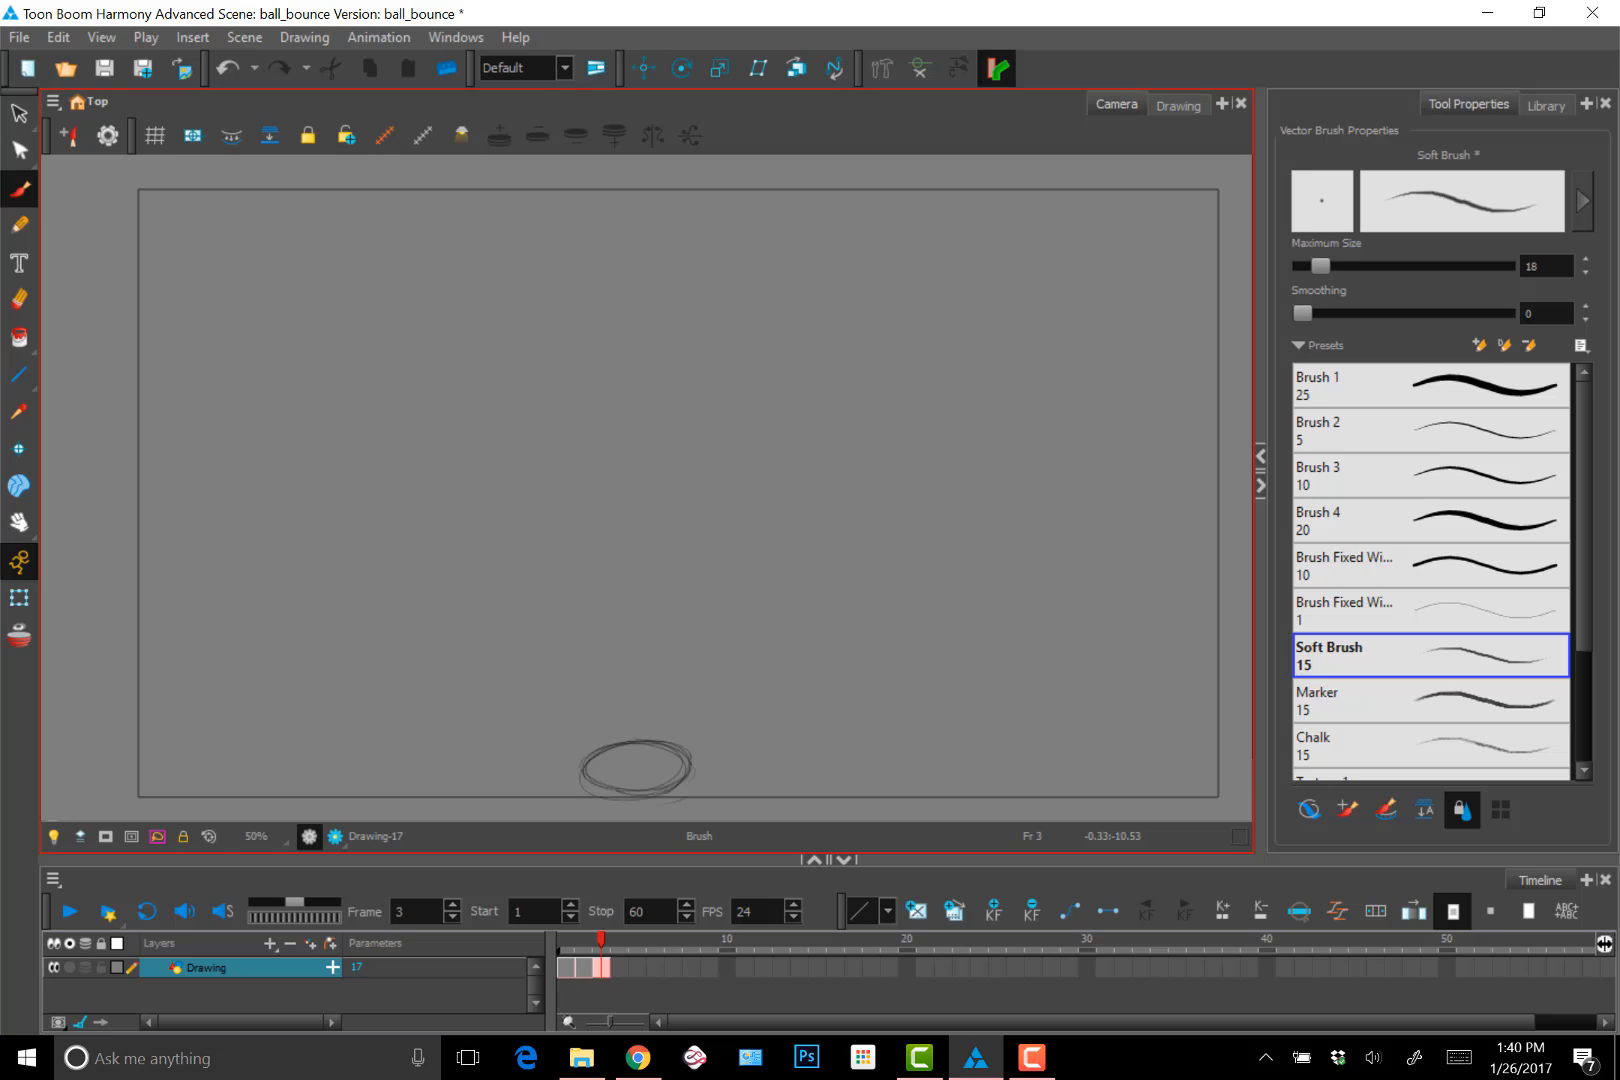
pyautogui.press(',')
pyautogui.press('.')
pyautogui.press(',')
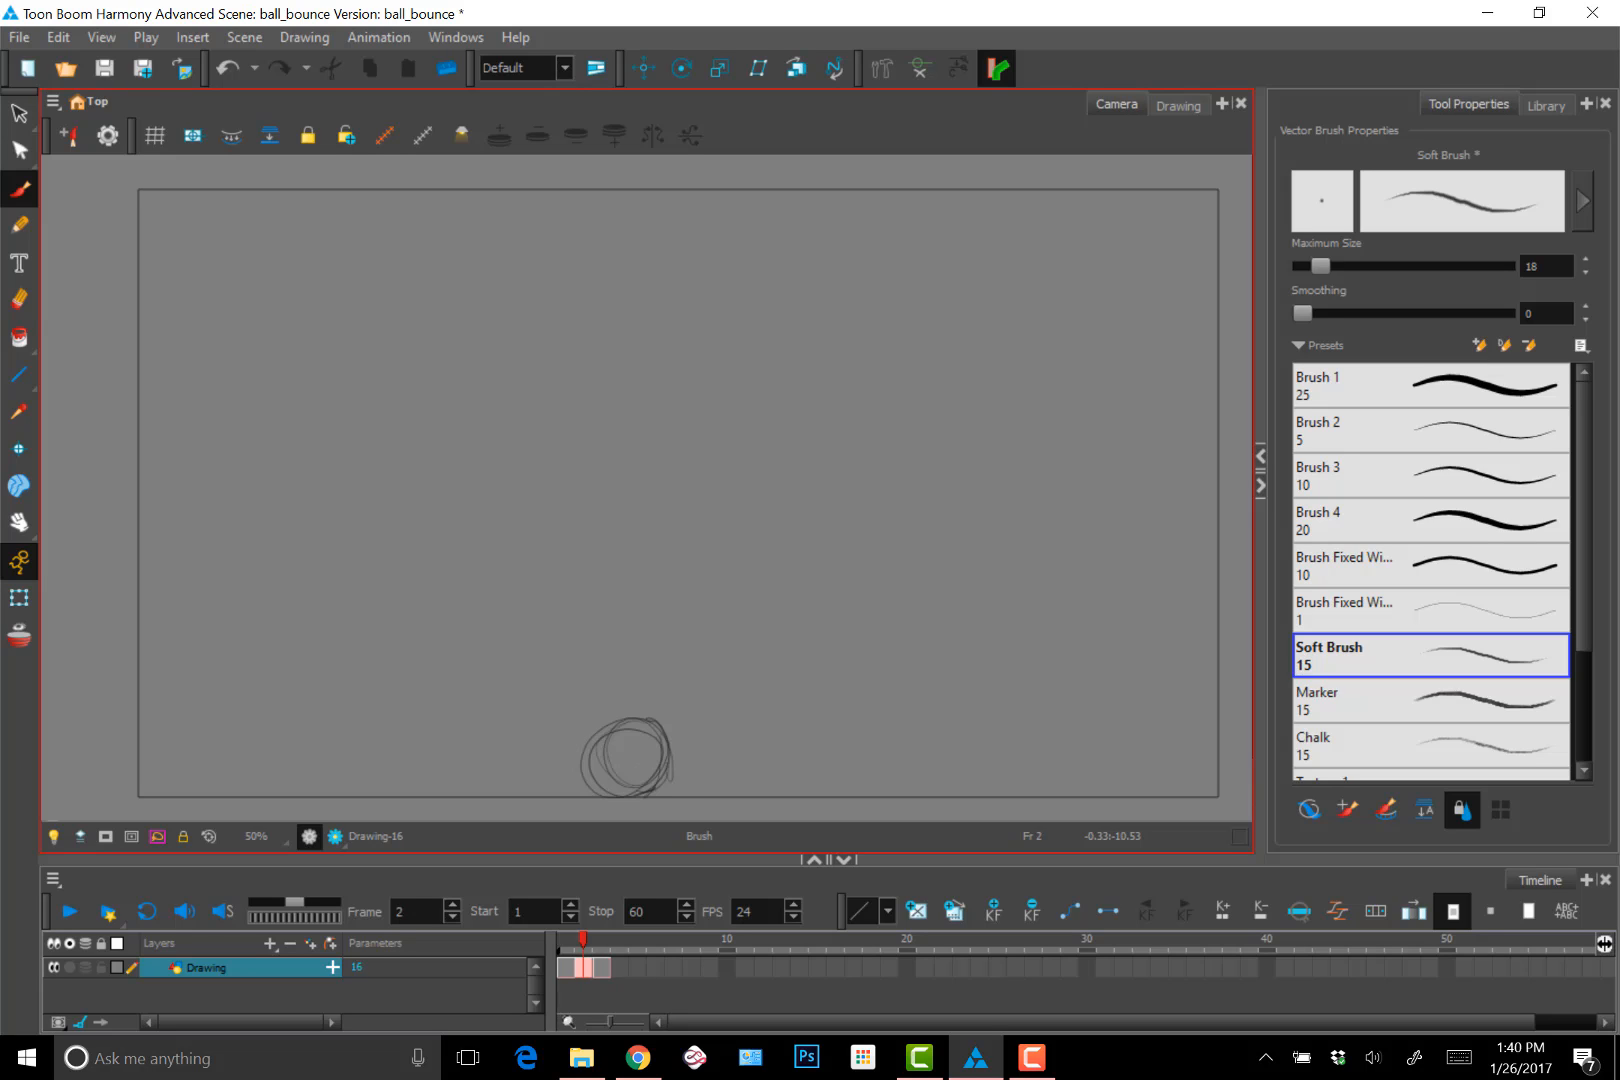
# Select all strokes of the squashed ball on frame 3, nudge them further left, and flip against frame 2
pyautogui.press('.')
pyautogui.moveTo(685, 727); pyautogui.dragTo(648, 732)
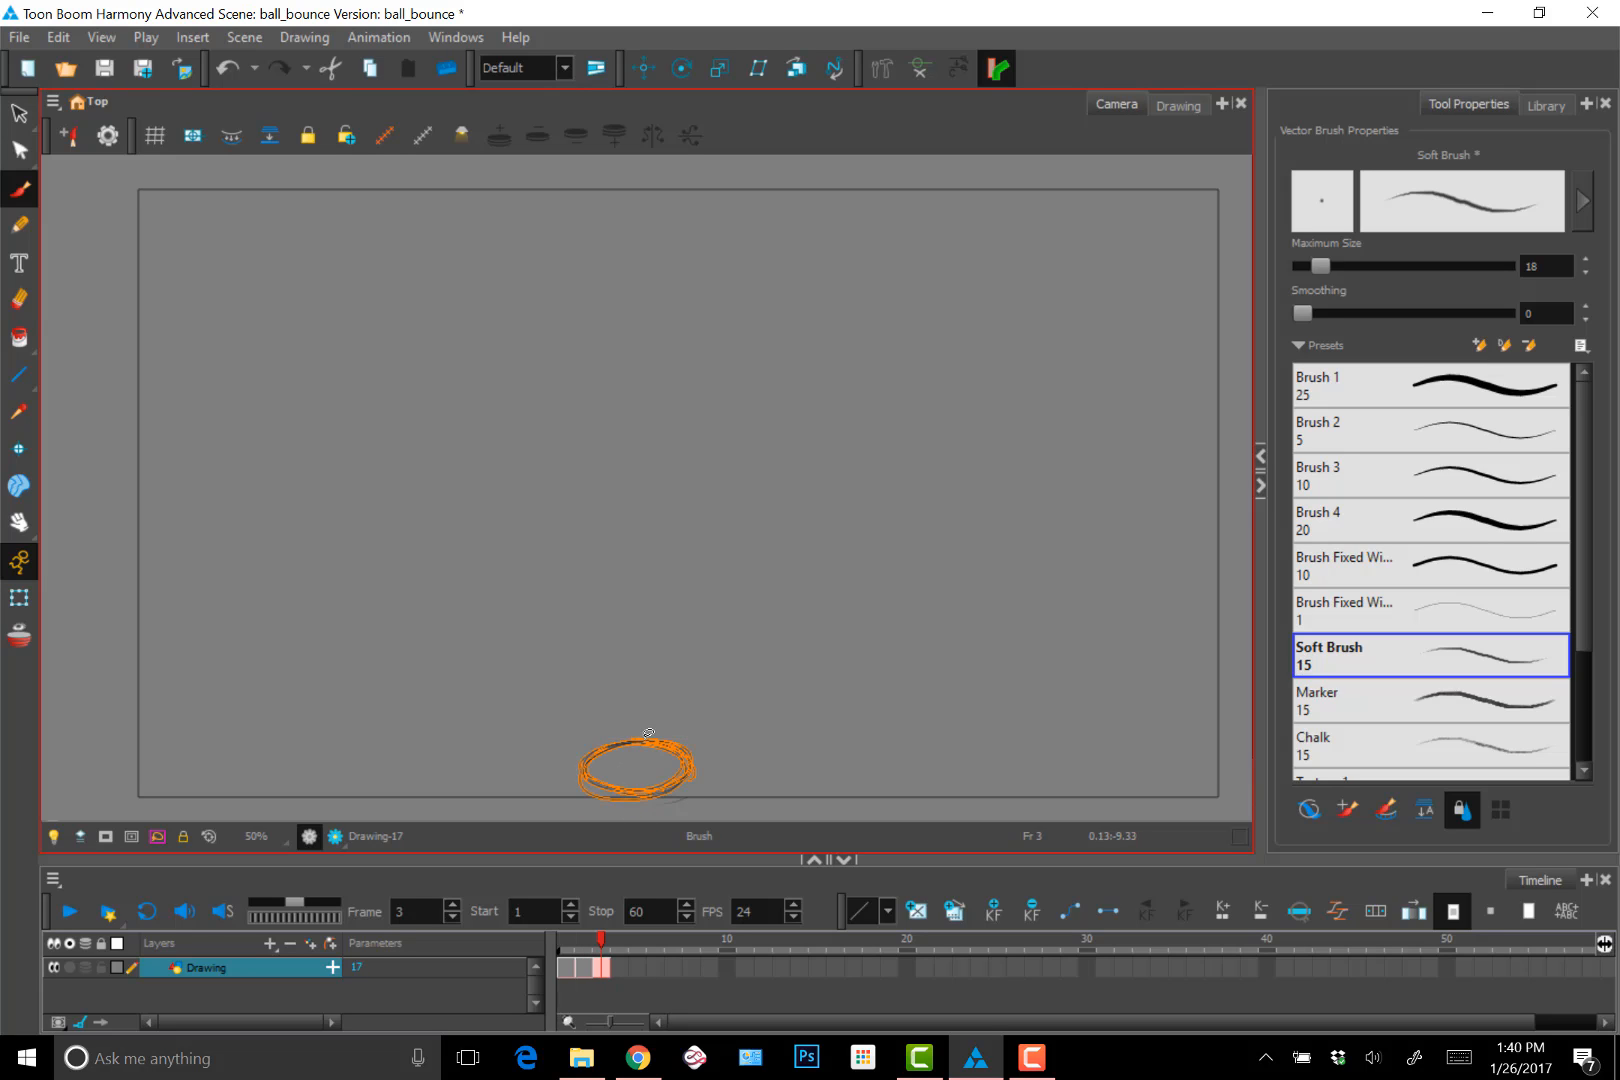
pyautogui.press('Left')
pyautogui.press('Left')
pyautogui.press('Left')
pyautogui.press(',')
pyautogui.press('.')
pyautogui.press(',')
pyautogui.press('.')
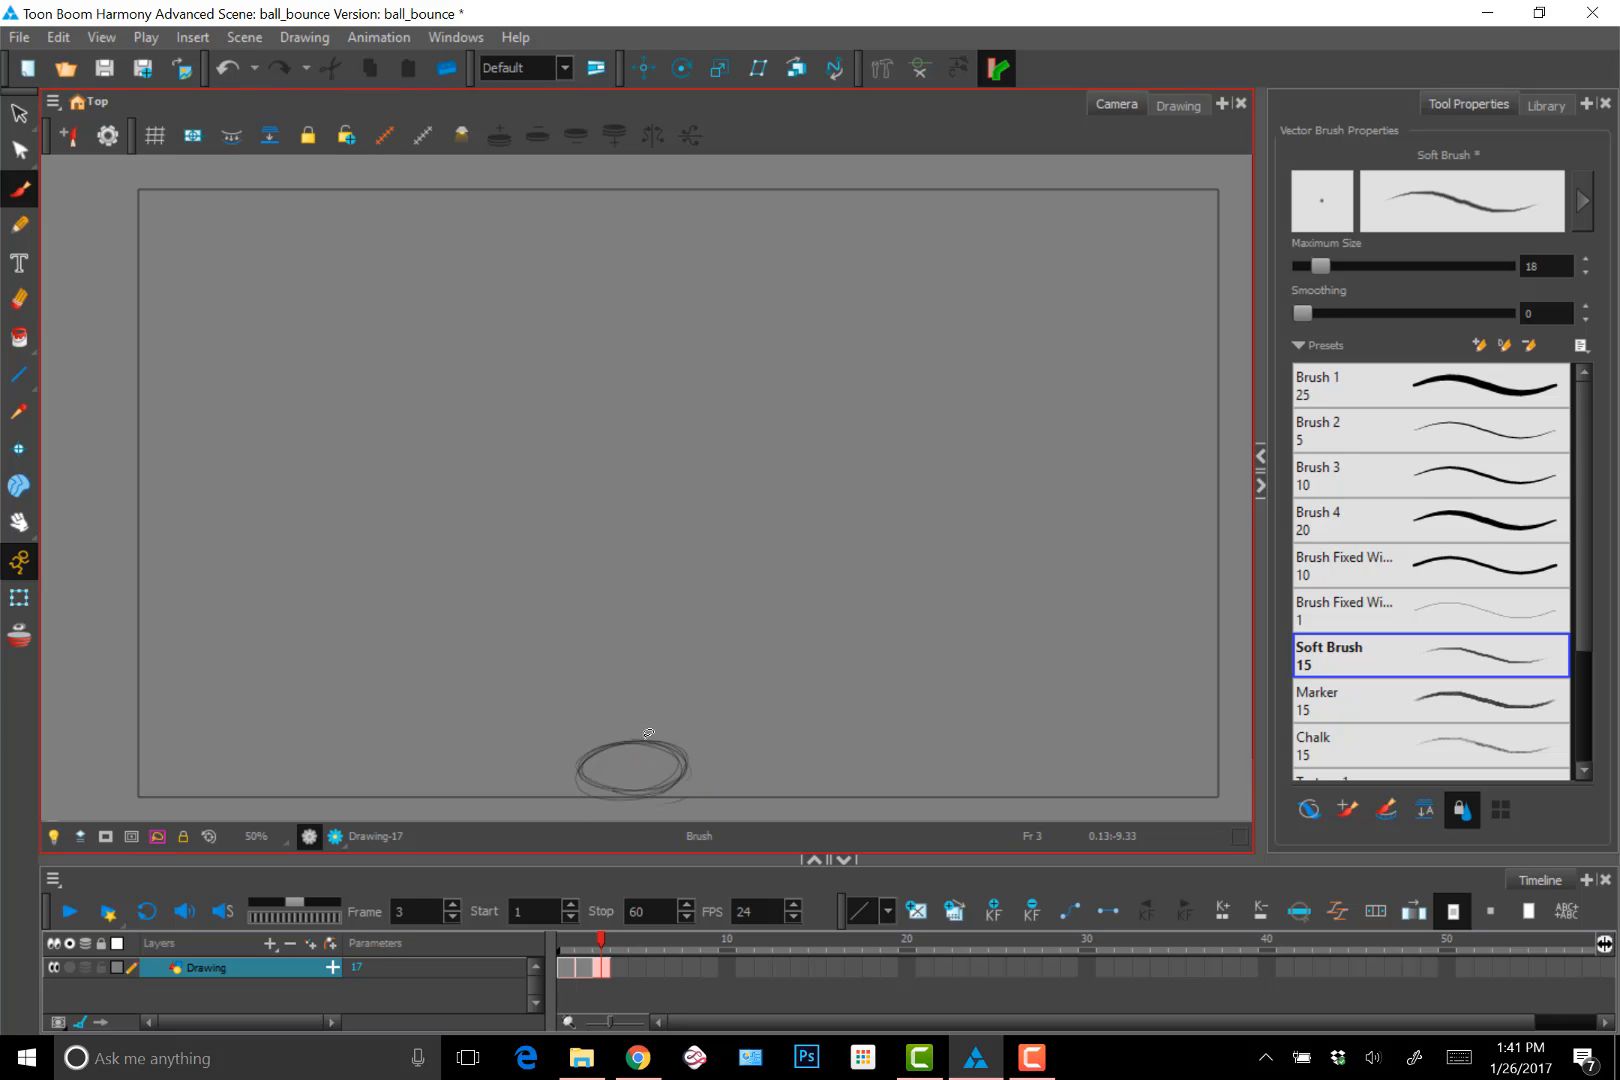
# Select the round ball on frame 2, shift it slightly right, and flip through its neighbouring frames
pyautogui.press(',')
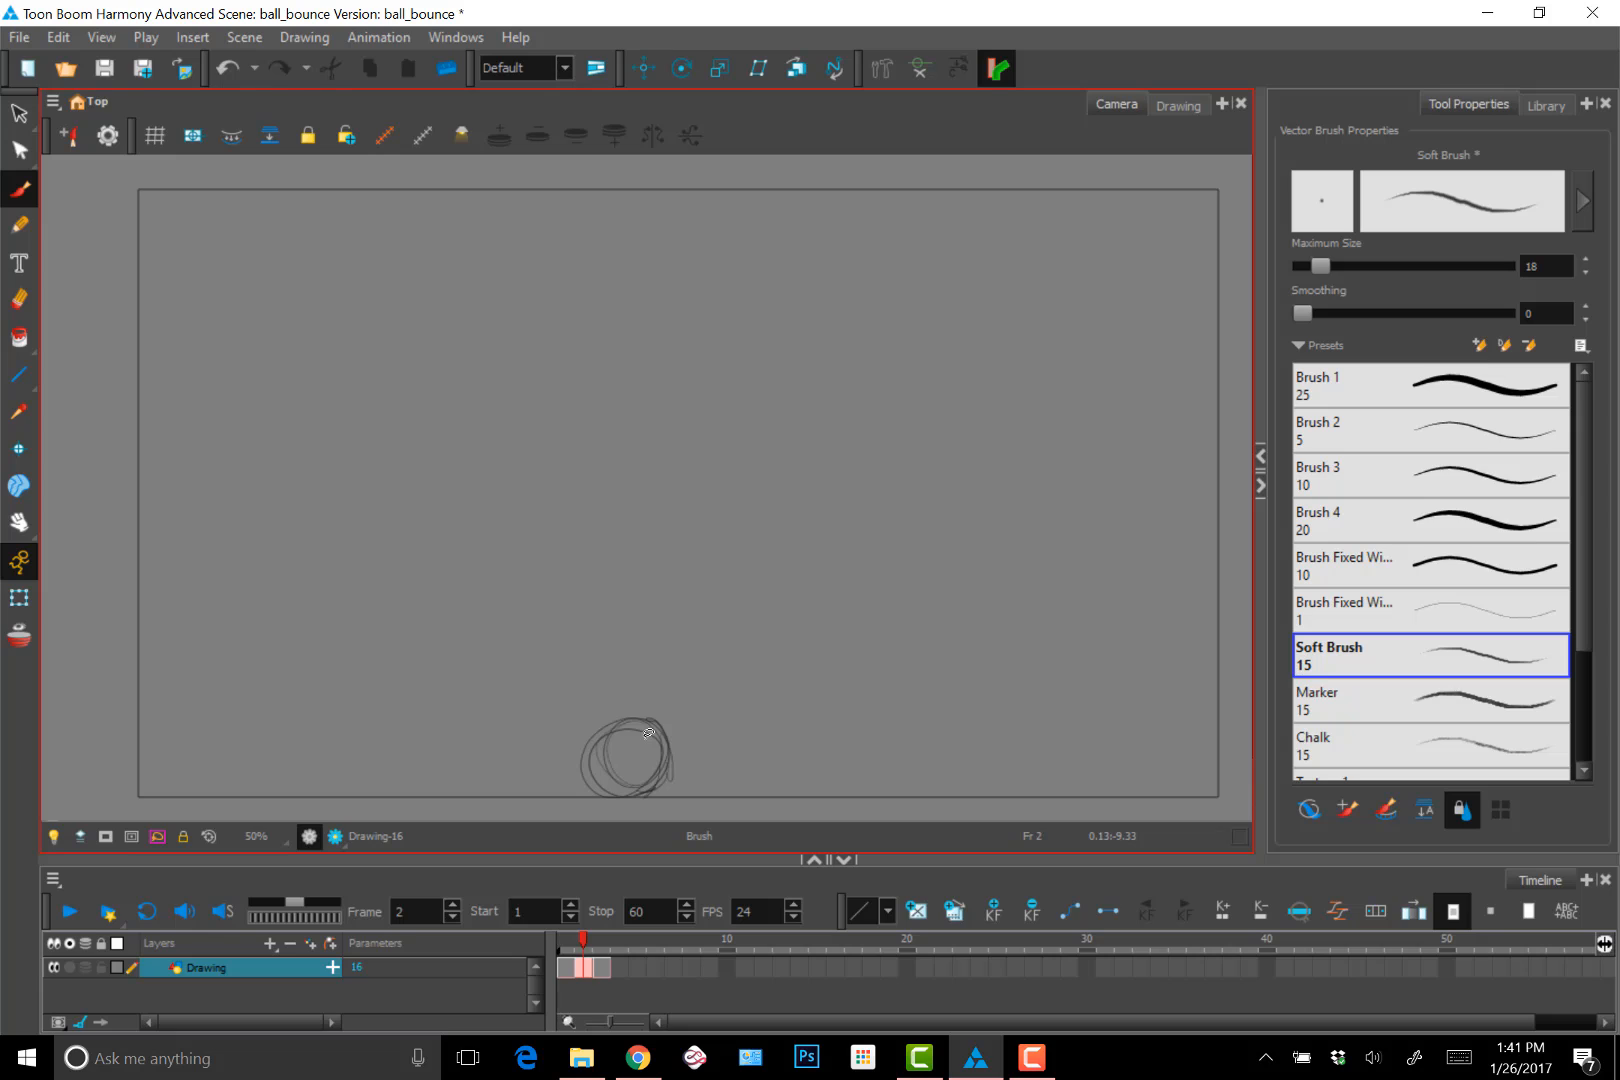
pyautogui.moveTo(705, 688); pyautogui.dragTo(568, 806)
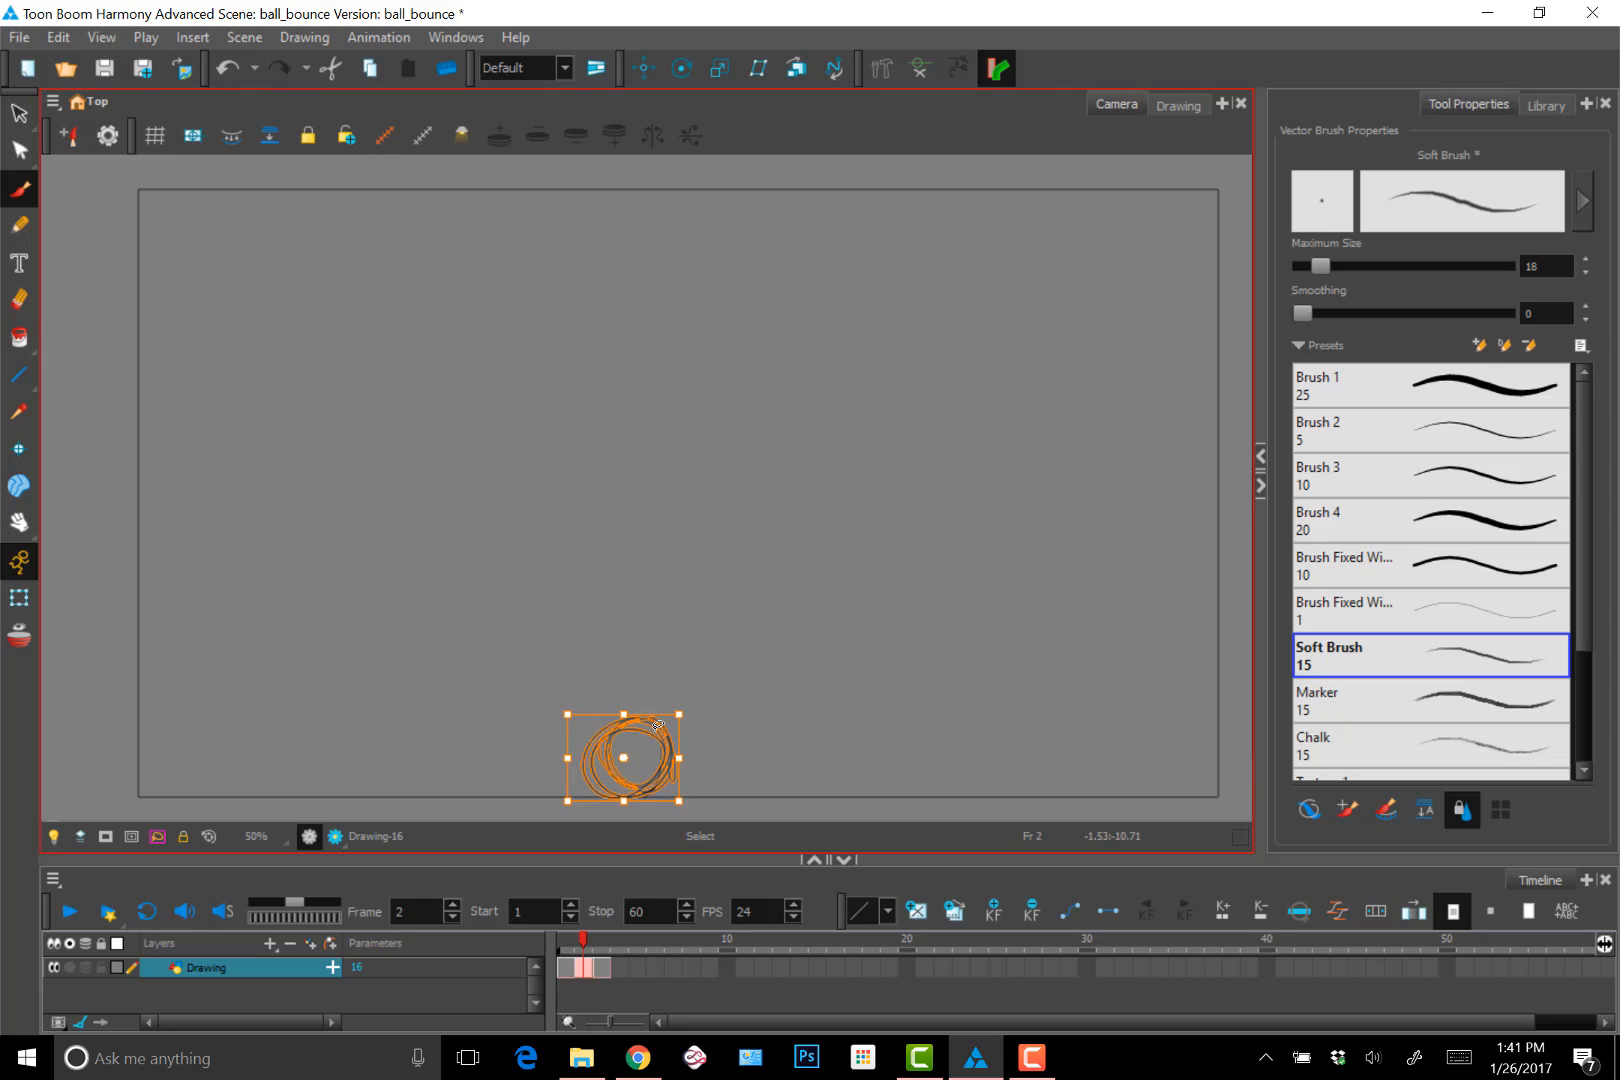
pyautogui.press(',')
pyautogui.press('.')
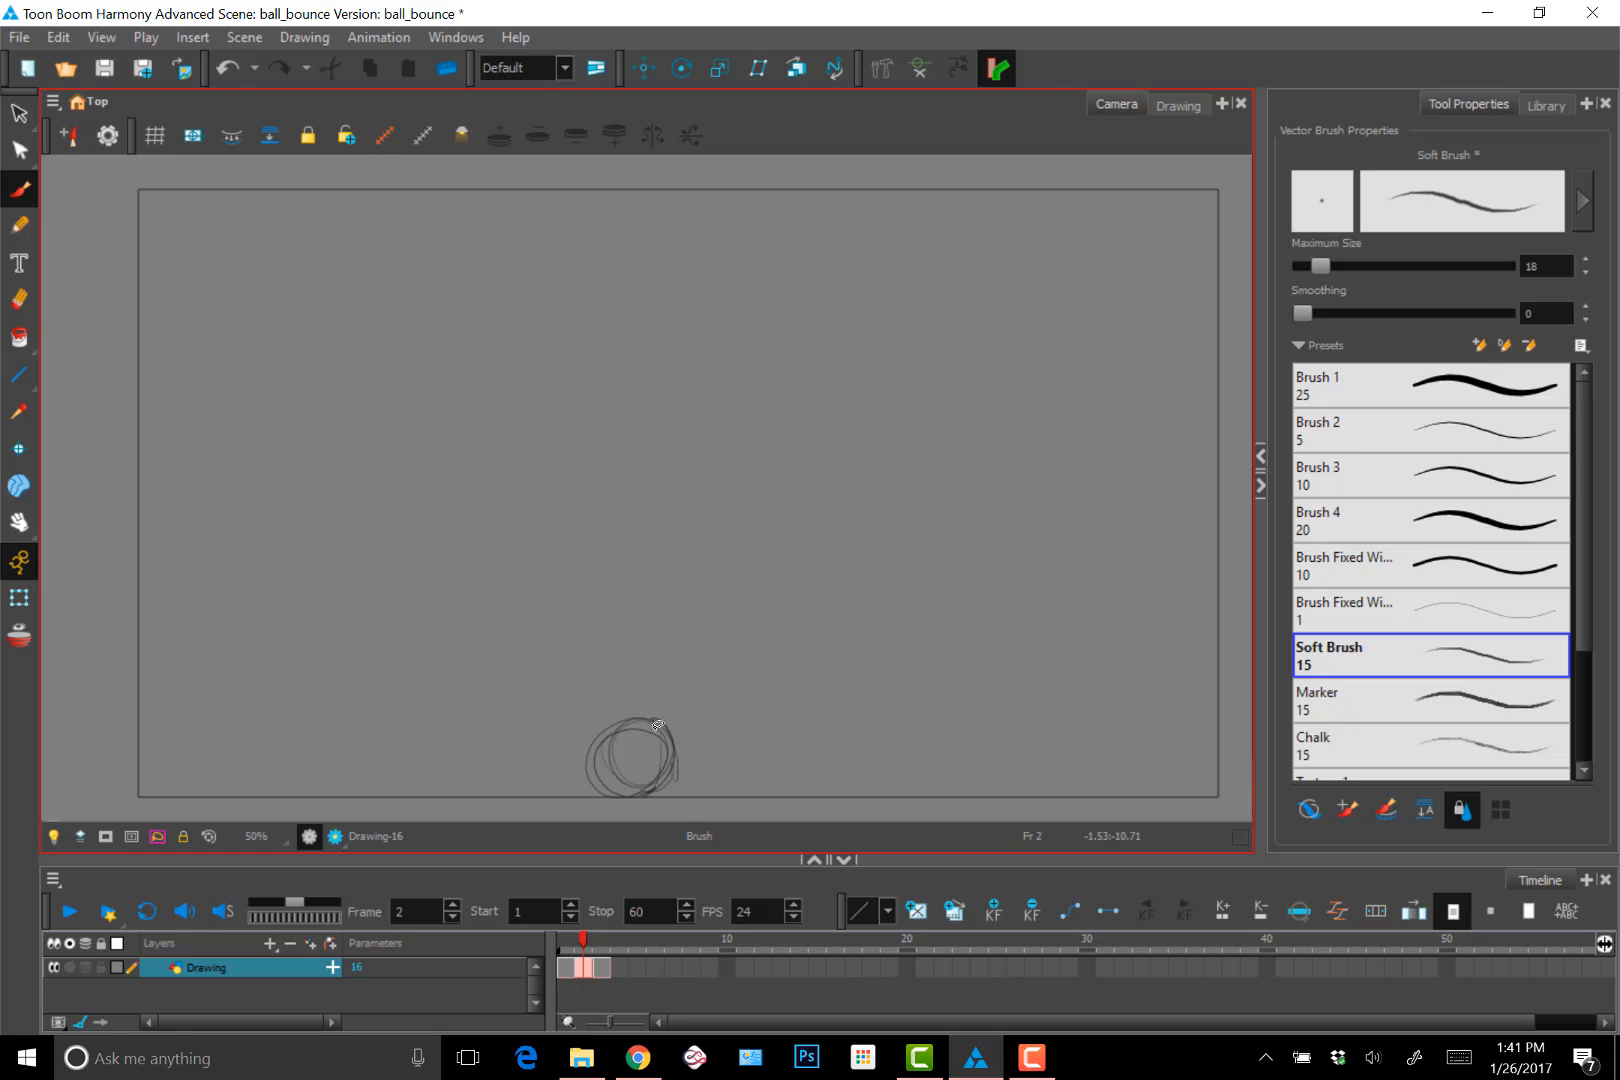
pyautogui.press('.')
pyautogui.press(',')
pyautogui.press('.')
pyautogui.press(',')
pyautogui.press('.')
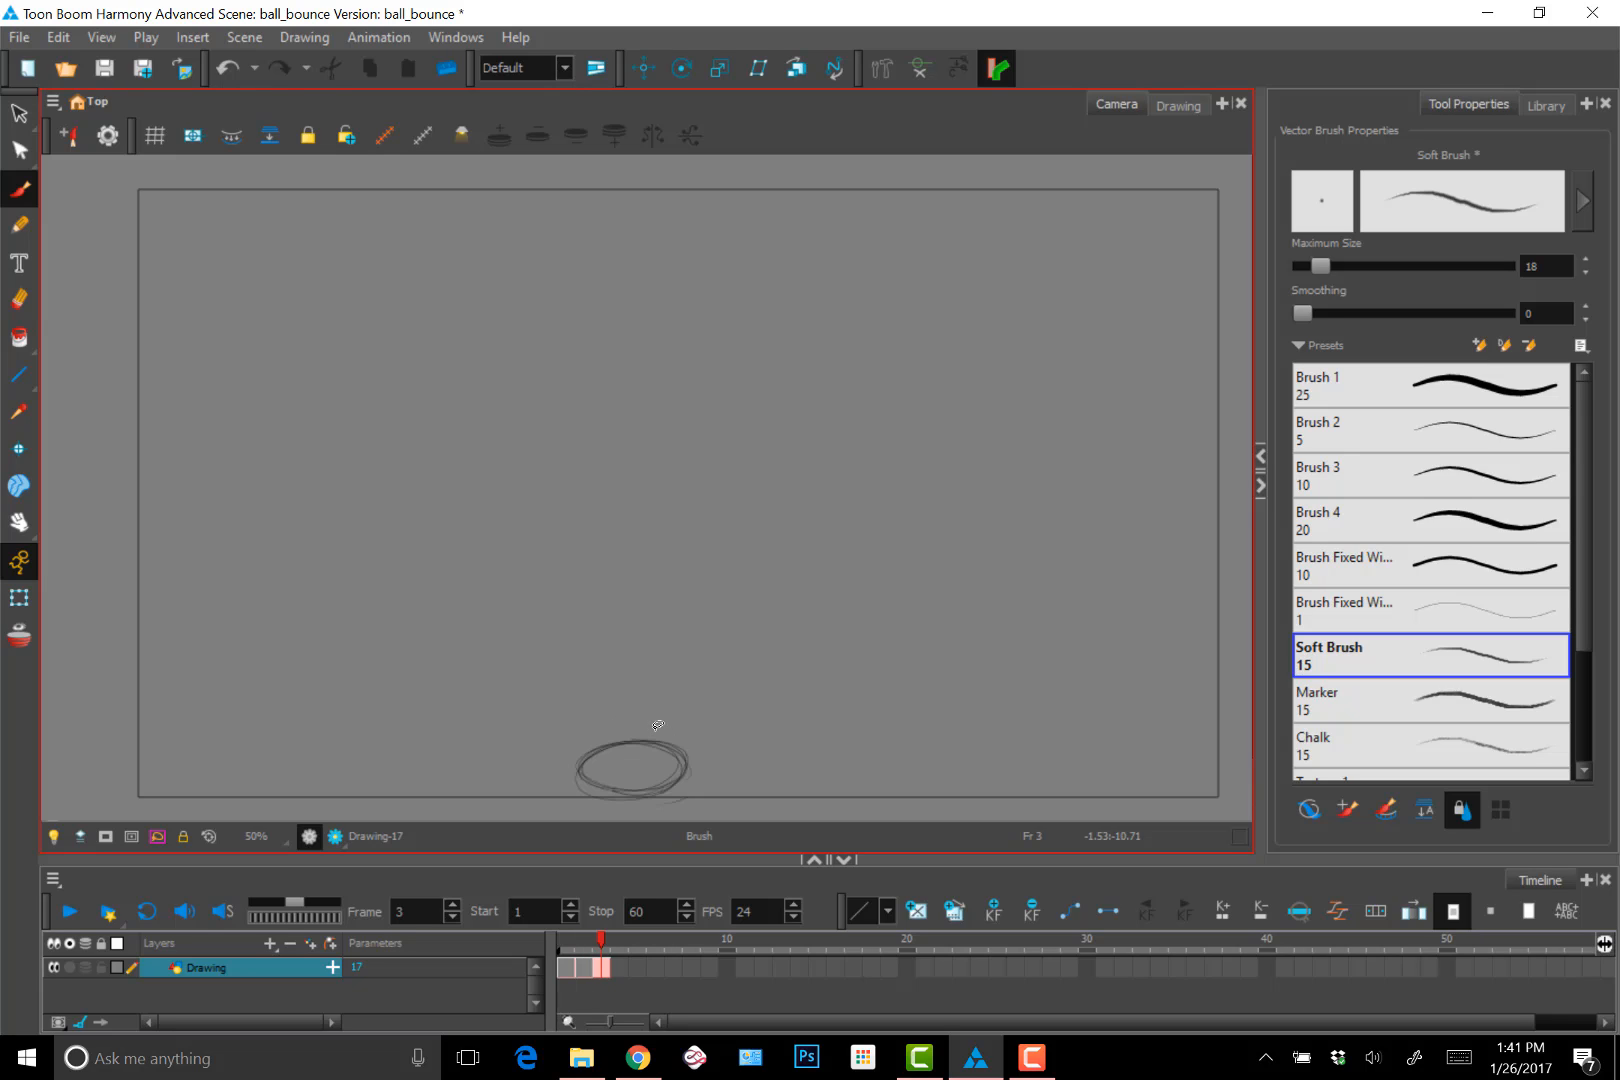
# Flip back and forth through frames 1 to 3 to examine the ball's fall and squash
pyautogui.press(',')
pyautogui.press(',')
pyautogui.press('.')
pyautogui.press('.')
pyautogui.press(',')
pyautogui.press('.')
pyautogui.press(',')
pyautogui.press('.')
pyautogui.press(',')
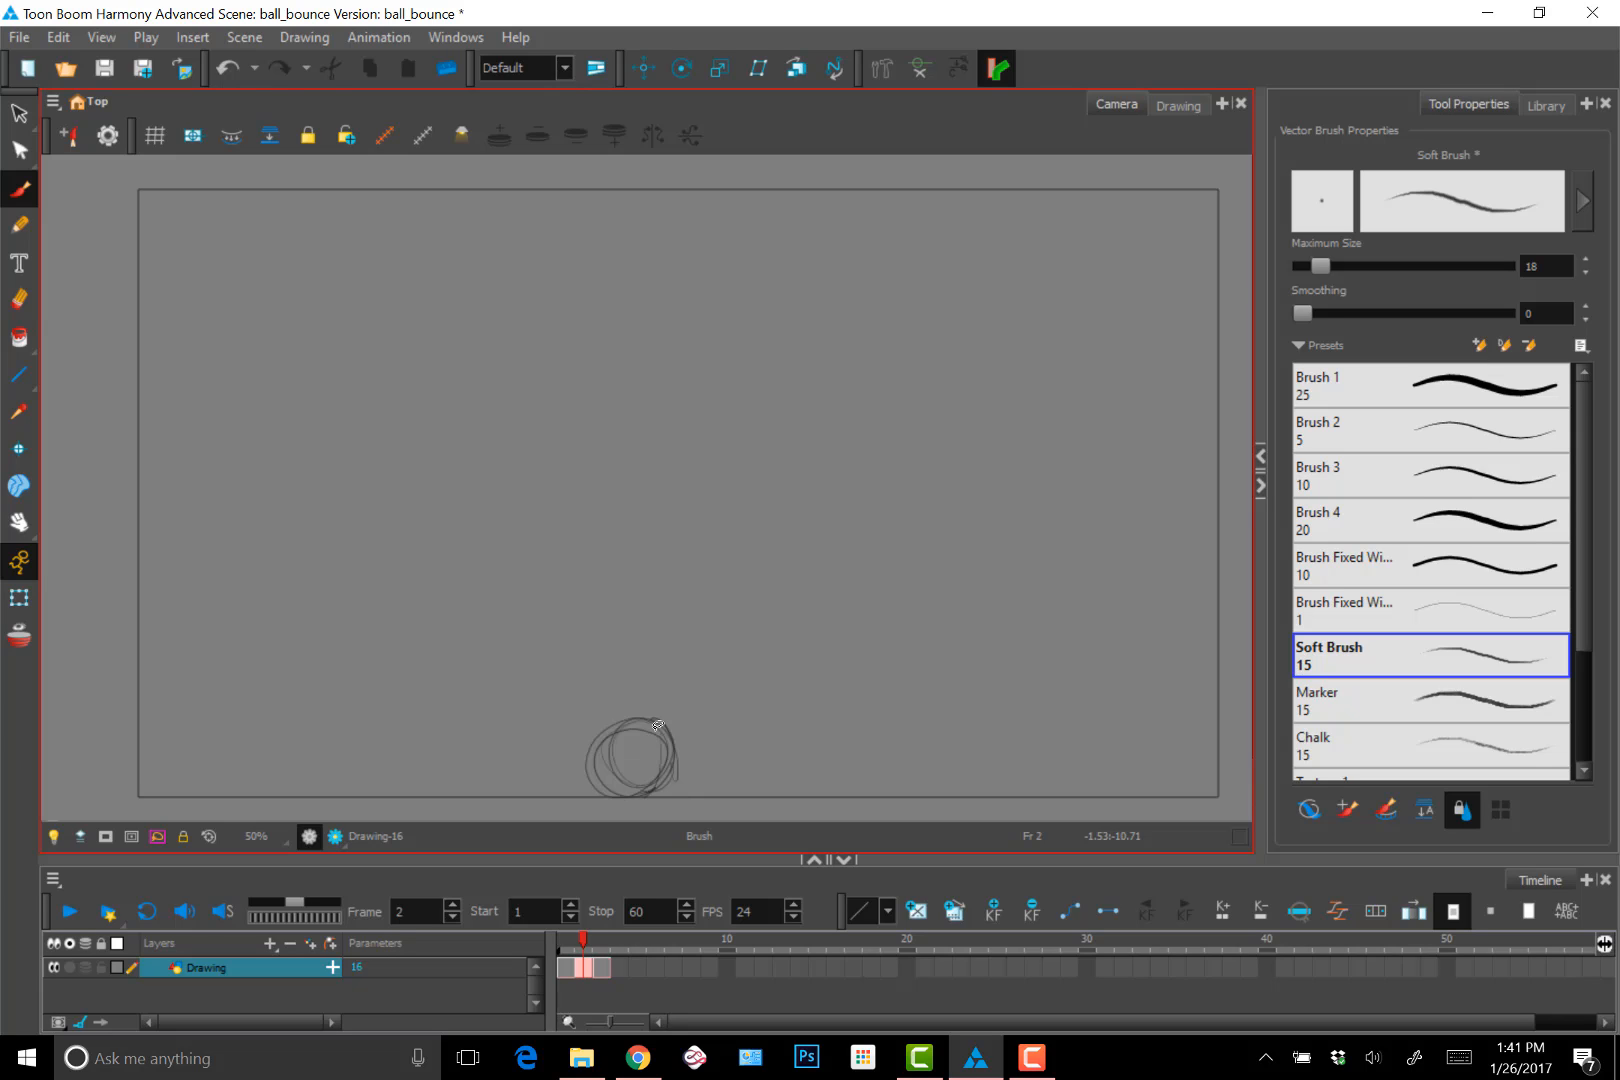
pyautogui.press(',')
pyautogui.press('.')
pyautogui.press('.')
pyautogui.press(',')
pyautogui.press('.')
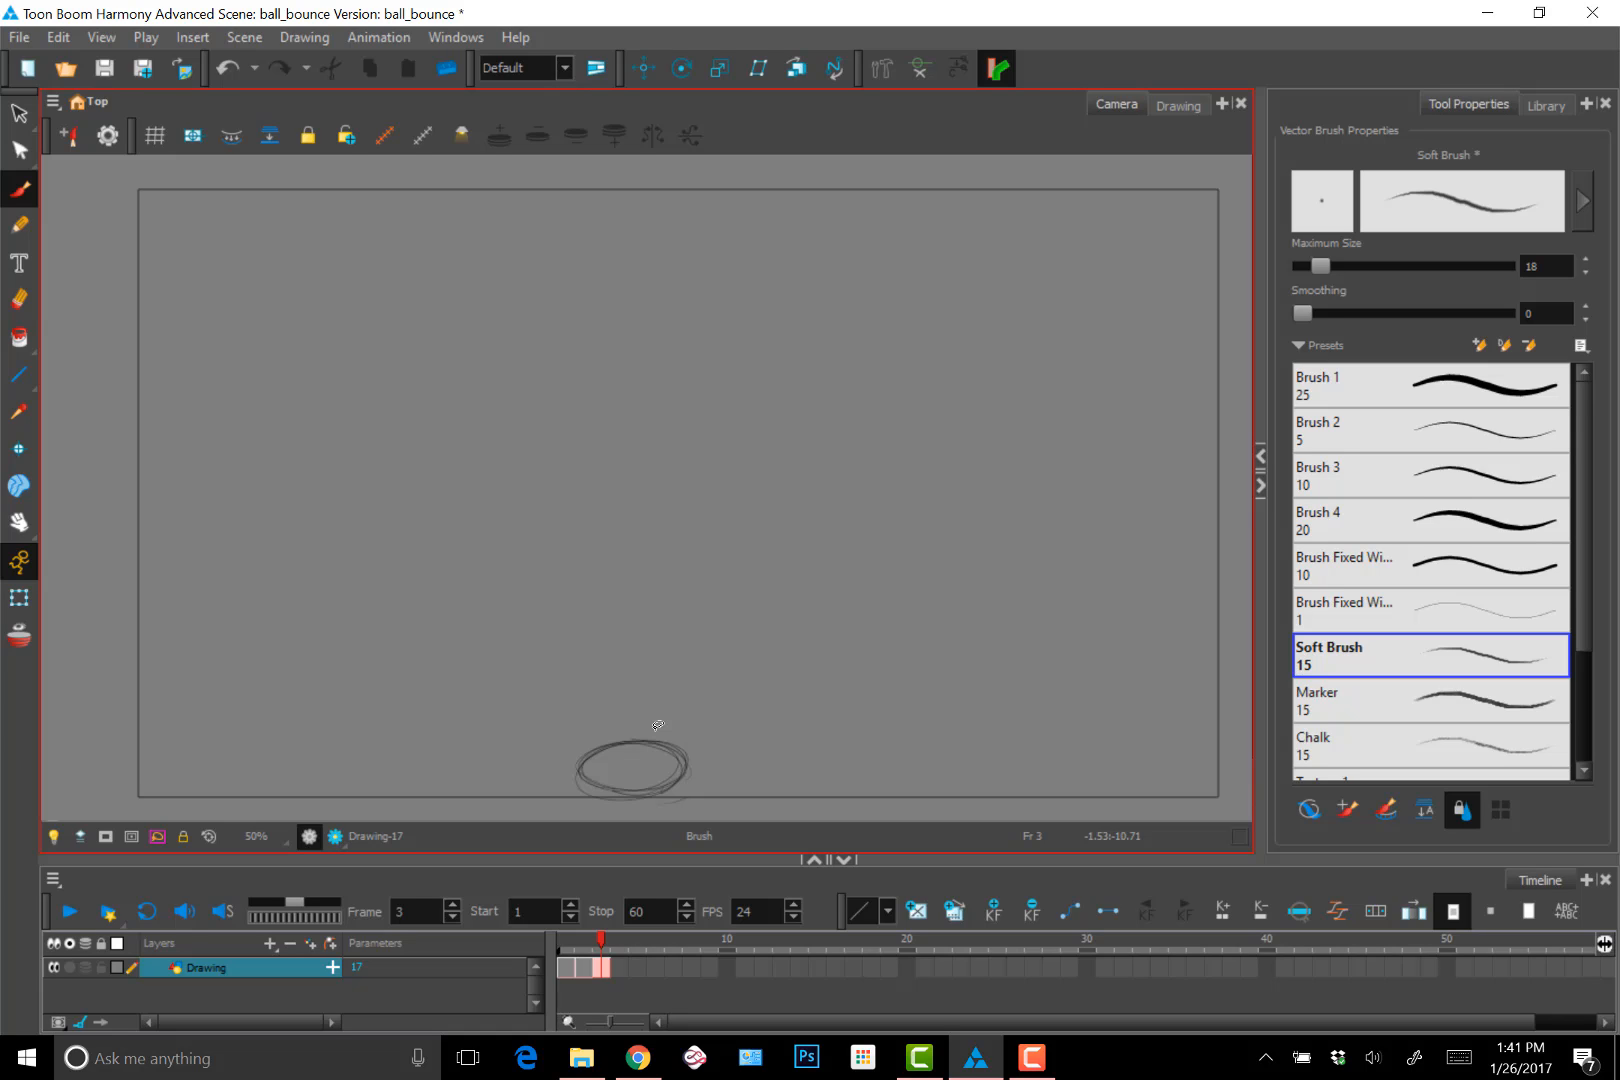
# Turn on onion skinning and step back to frame 1 to view the ball drawings together
pyautogui.hotkey('alt', 'o')
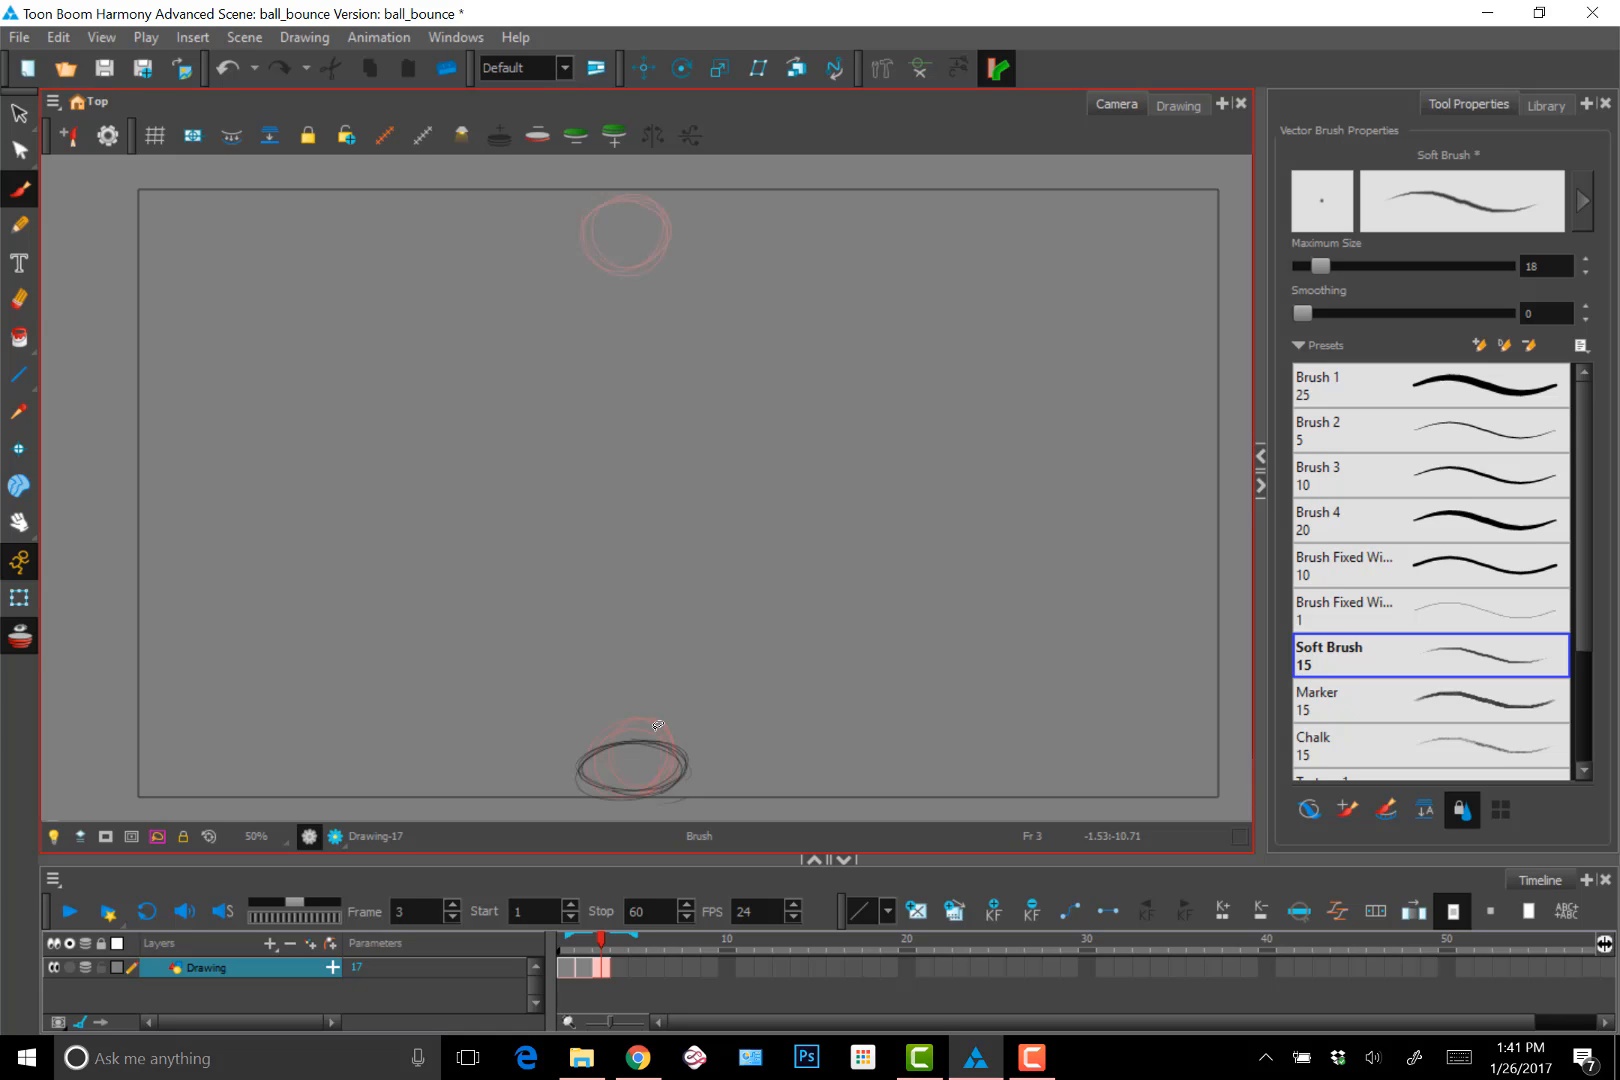
pyautogui.press('.')
pyautogui.press(',')
pyautogui.press(',')
pyautogui.press(',')
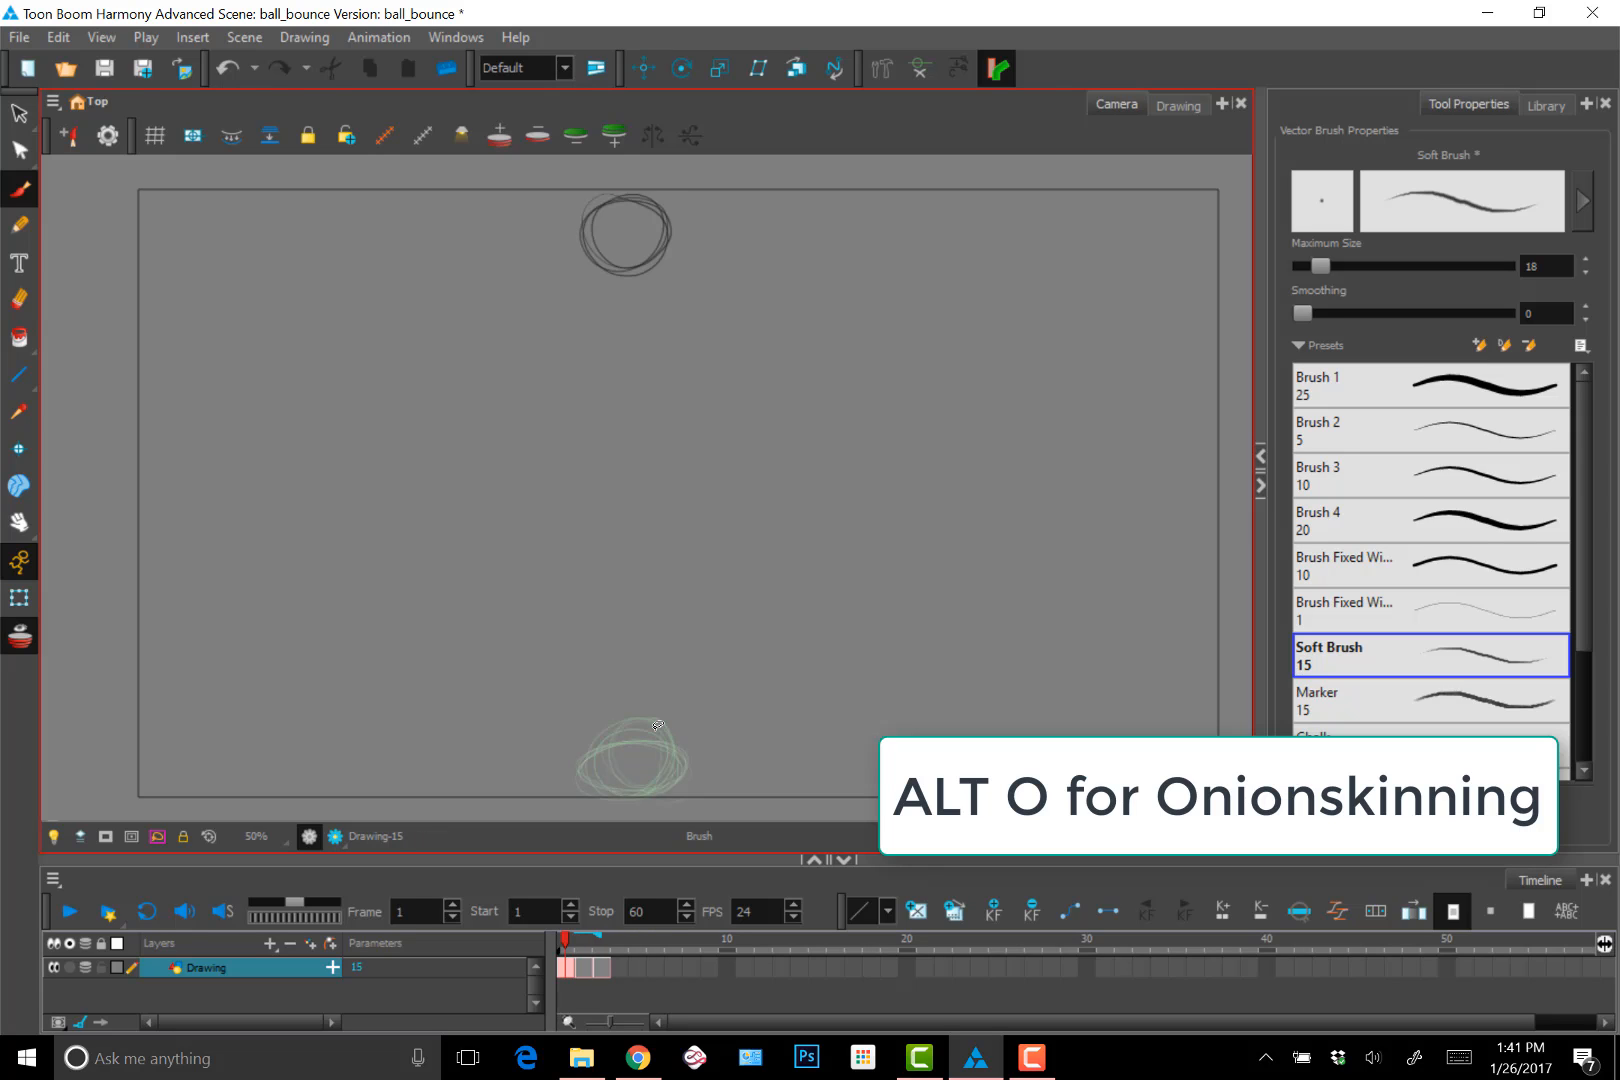
# Copy the ball cell from frame 1 and paste it at frame 4, with onion skinning off
pyautogui.click(568, 969)
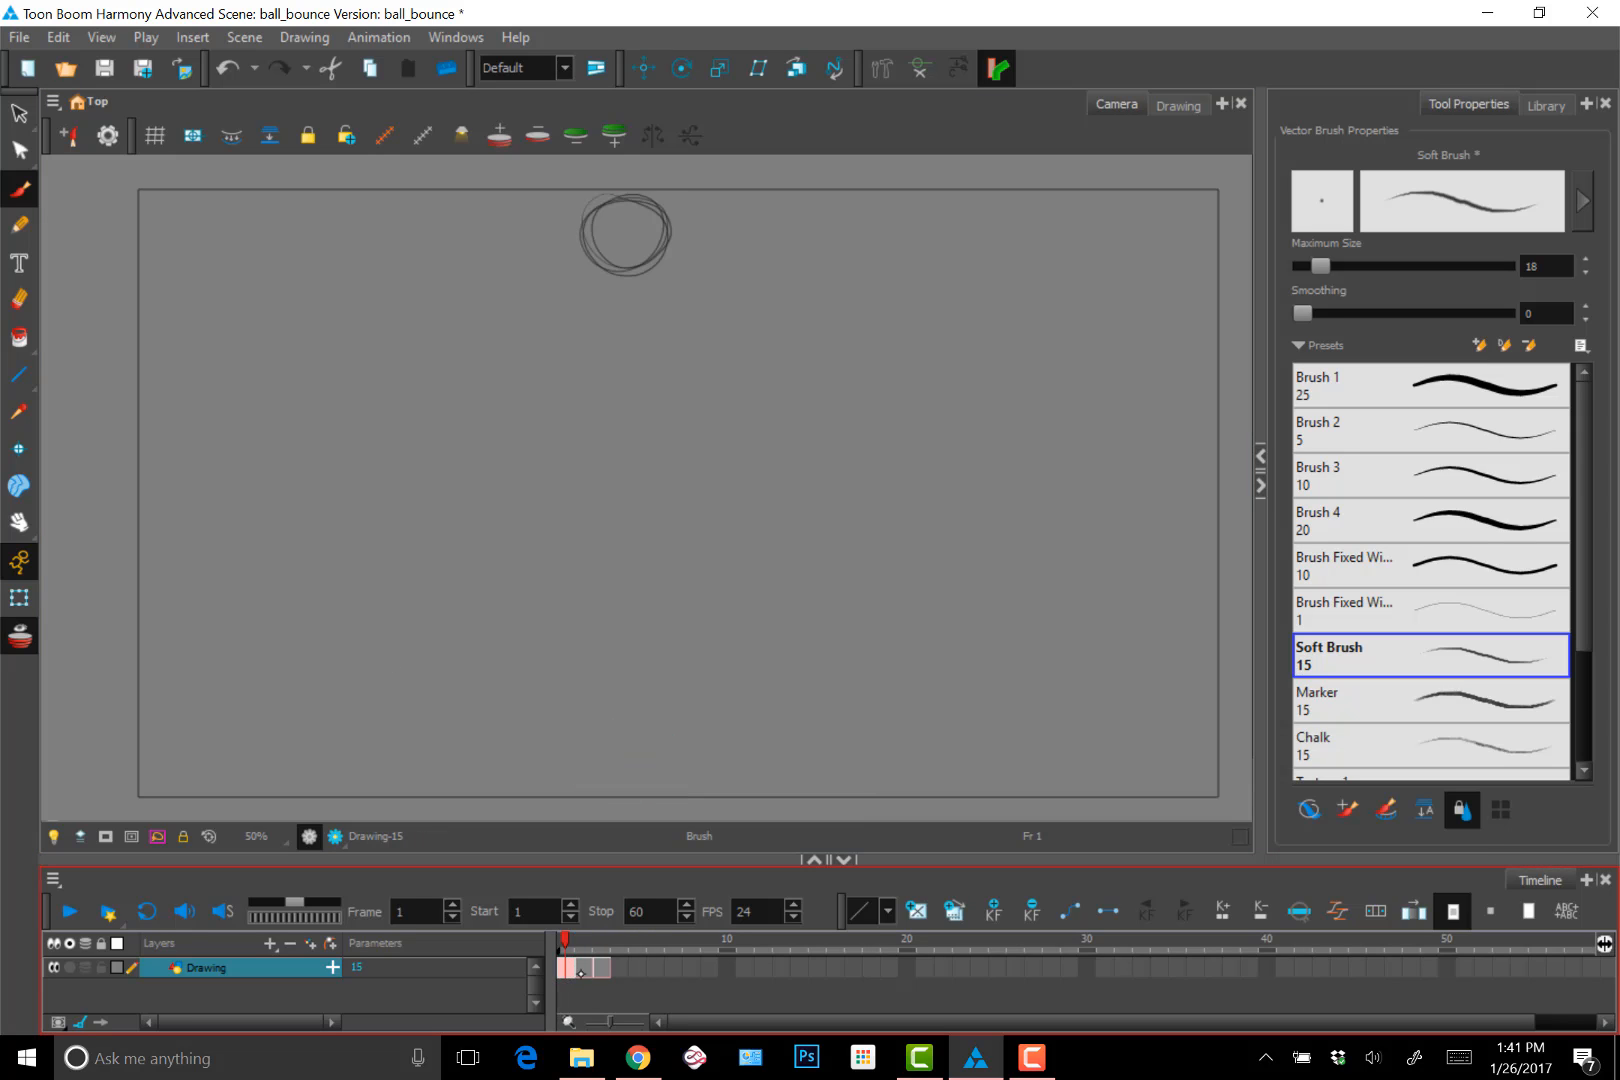
pyautogui.hotkey('alt', 'o')
pyautogui.hotkey('ctrl', 'c')
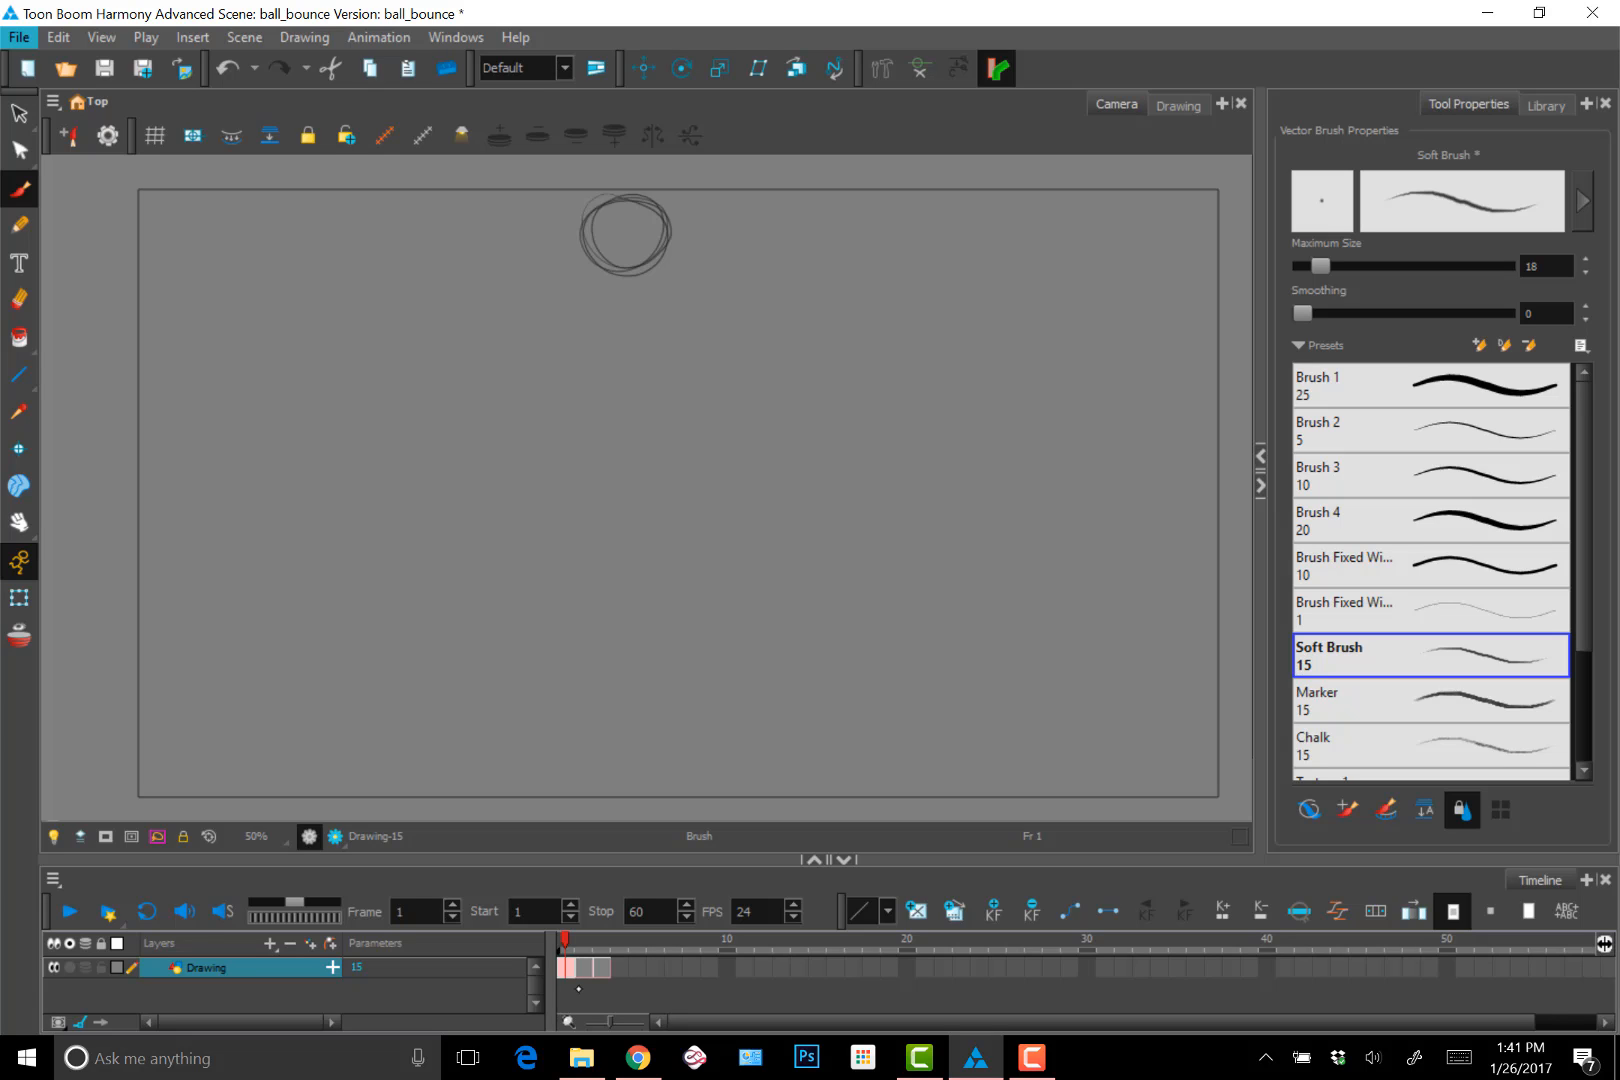
pyautogui.press('Right')
pyautogui.press('Right')
pyautogui.press('.')
pyautogui.press('.')
pyautogui.press('.')
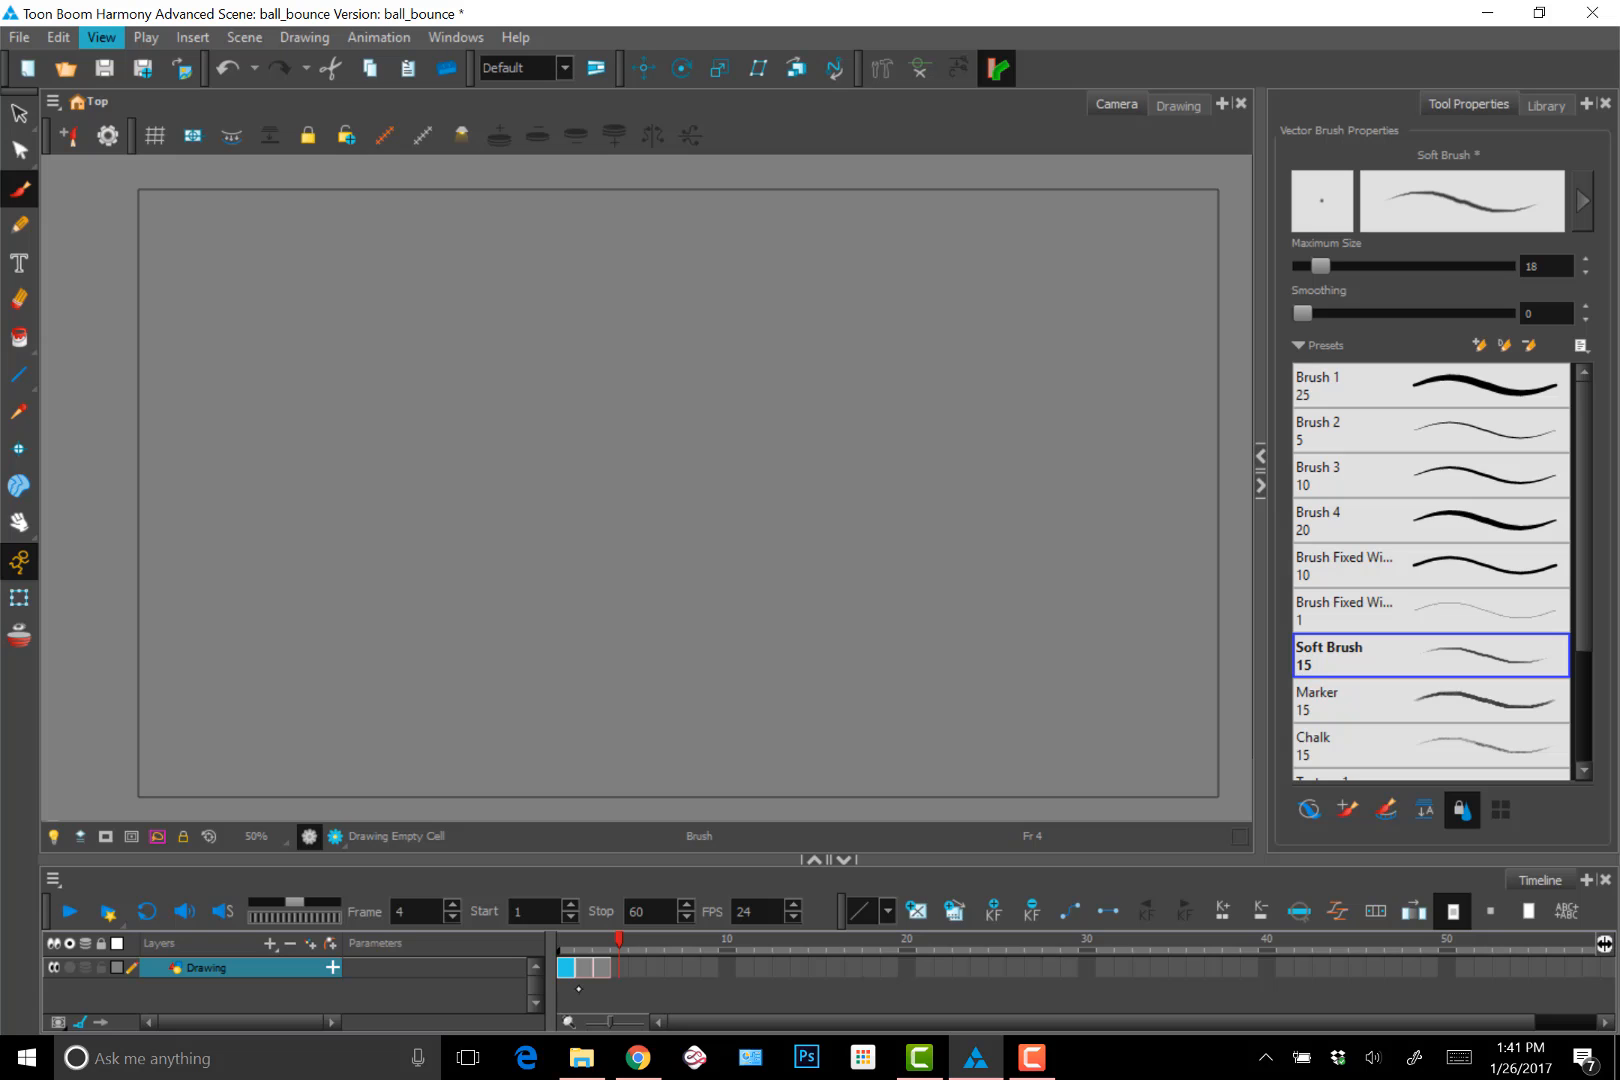
pyautogui.click(644, 984)
pyautogui.hotkey('ctrl', 'v')
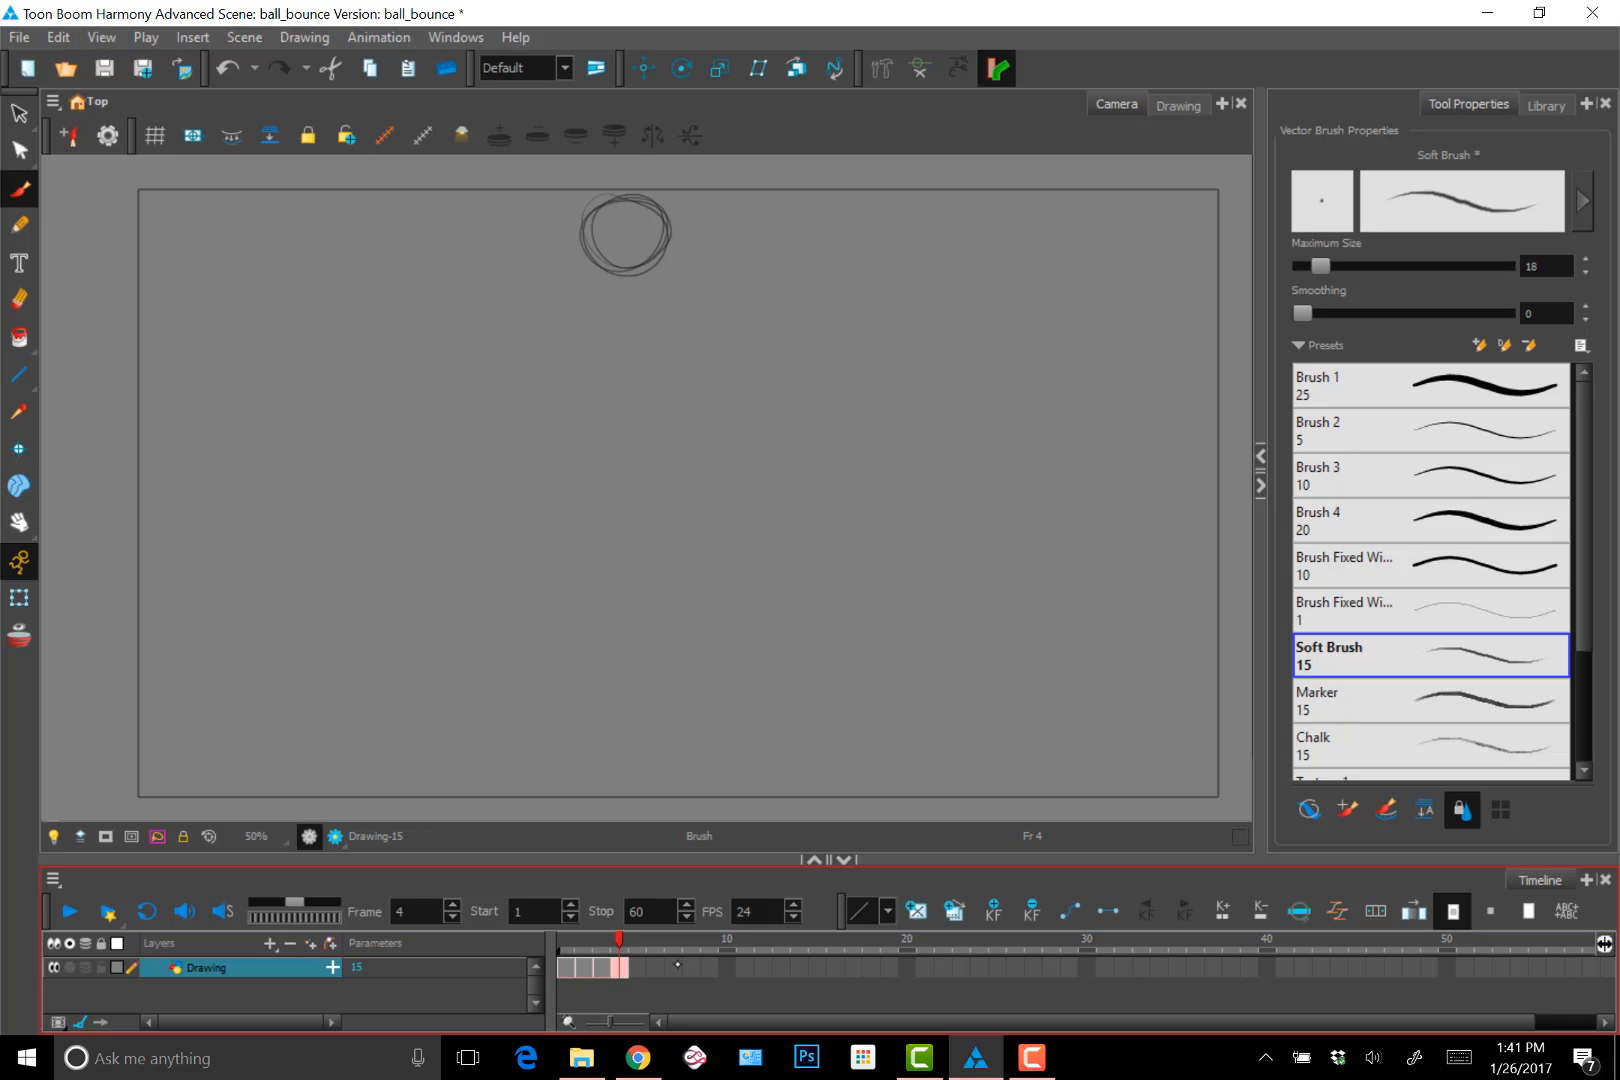
# Flip back and forth through frames 1 to 4 to examine the ball's fall, squash and return
pyautogui.press(',')
pyautogui.press(',')
pyautogui.press(',')
pyautogui.press('.')
pyautogui.press('.')
pyautogui.press('.')
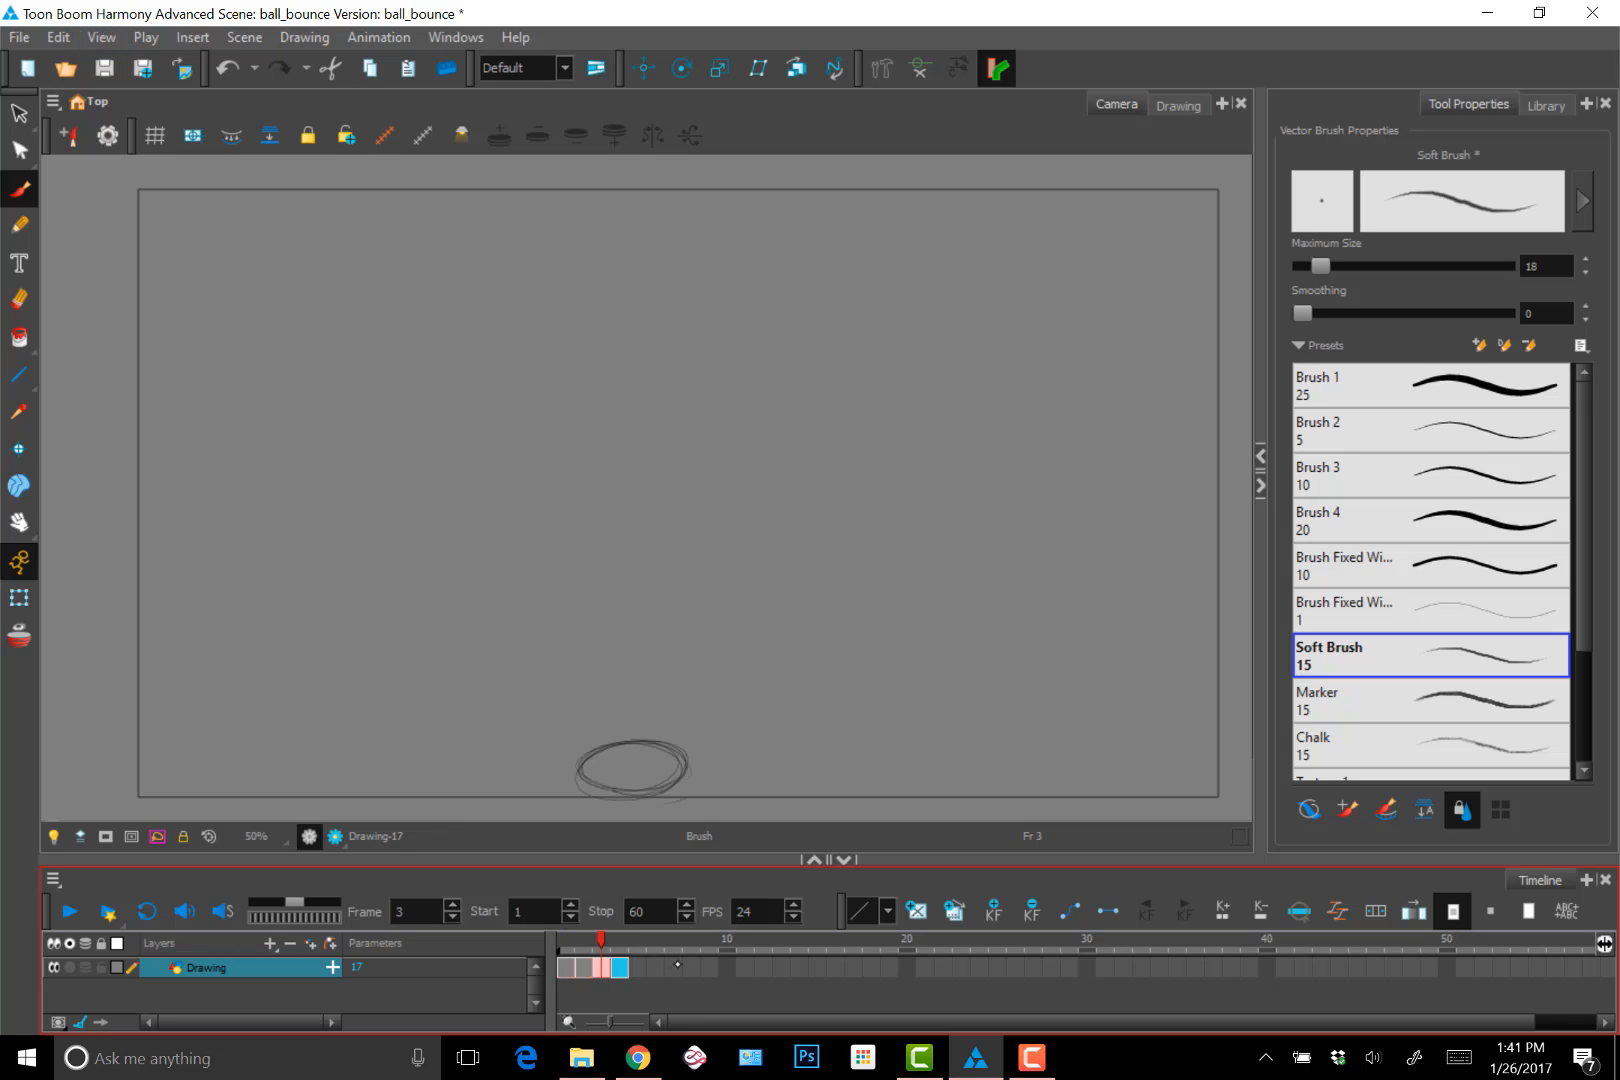
pyautogui.press(',')
pyautogui.press(',')
pyautogui.press(',')
pyautogui.press('.')
pyautogui.press('.')
pyautogui.press('.')
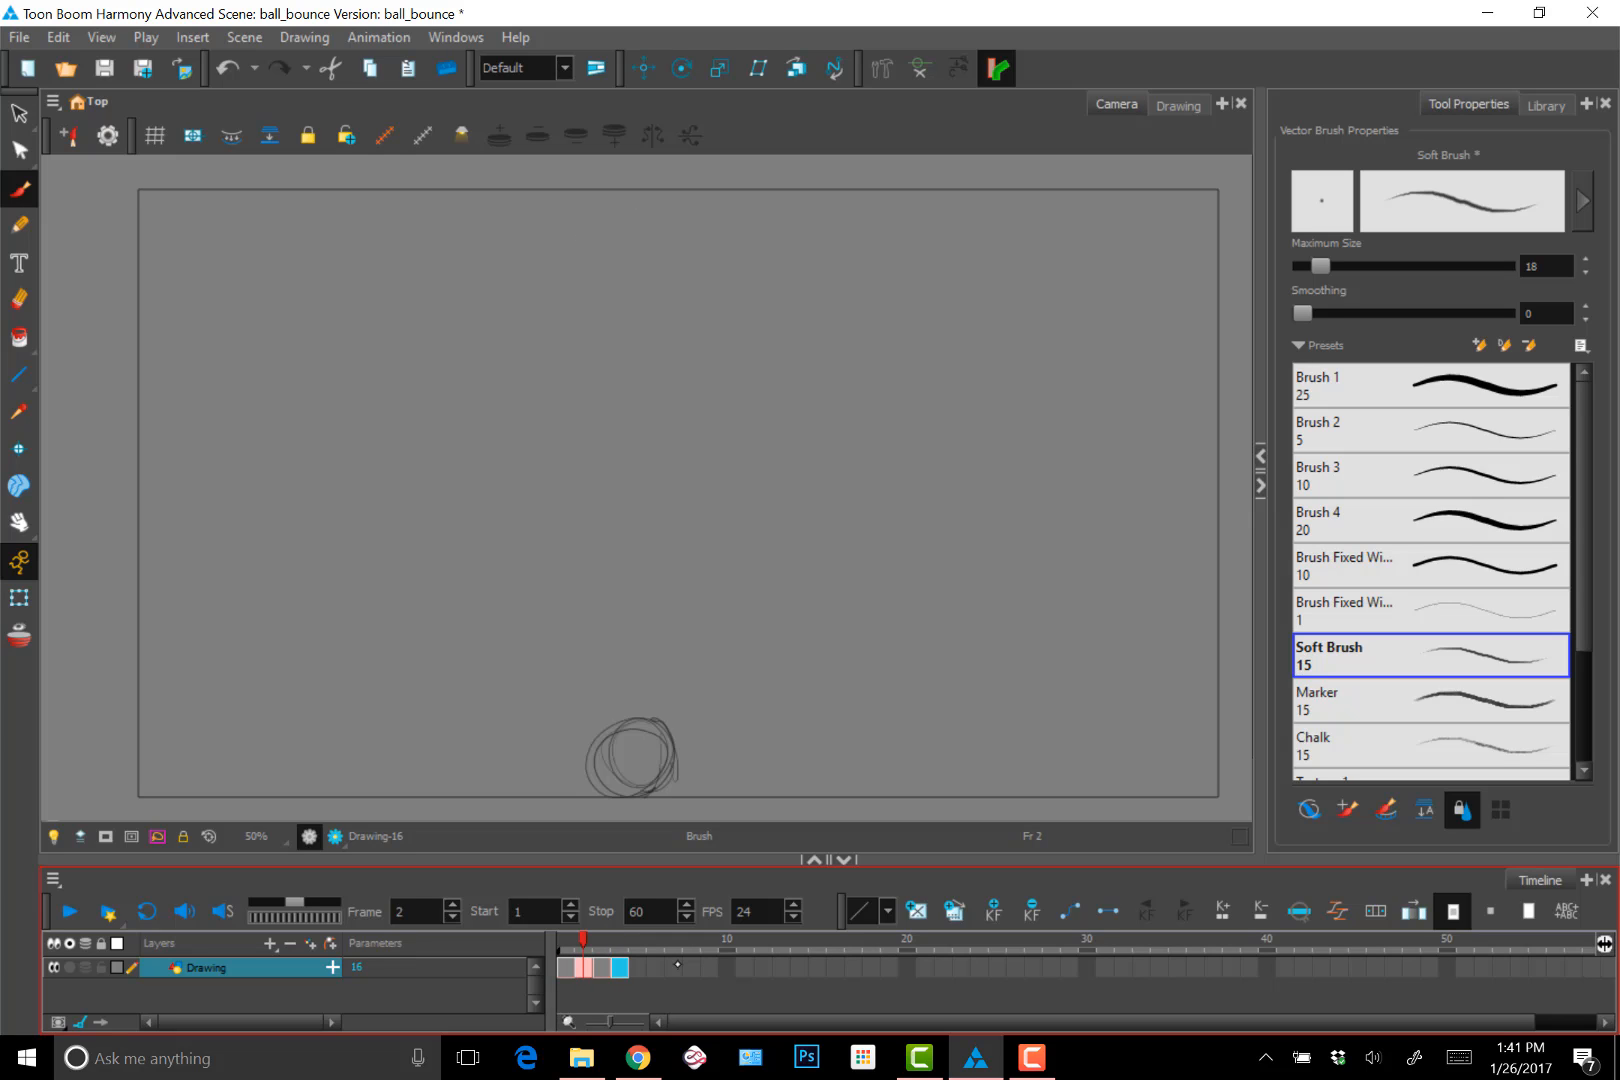
pyautogui.press(',')
pyautogui.press(',')
pyautogui.press(',')
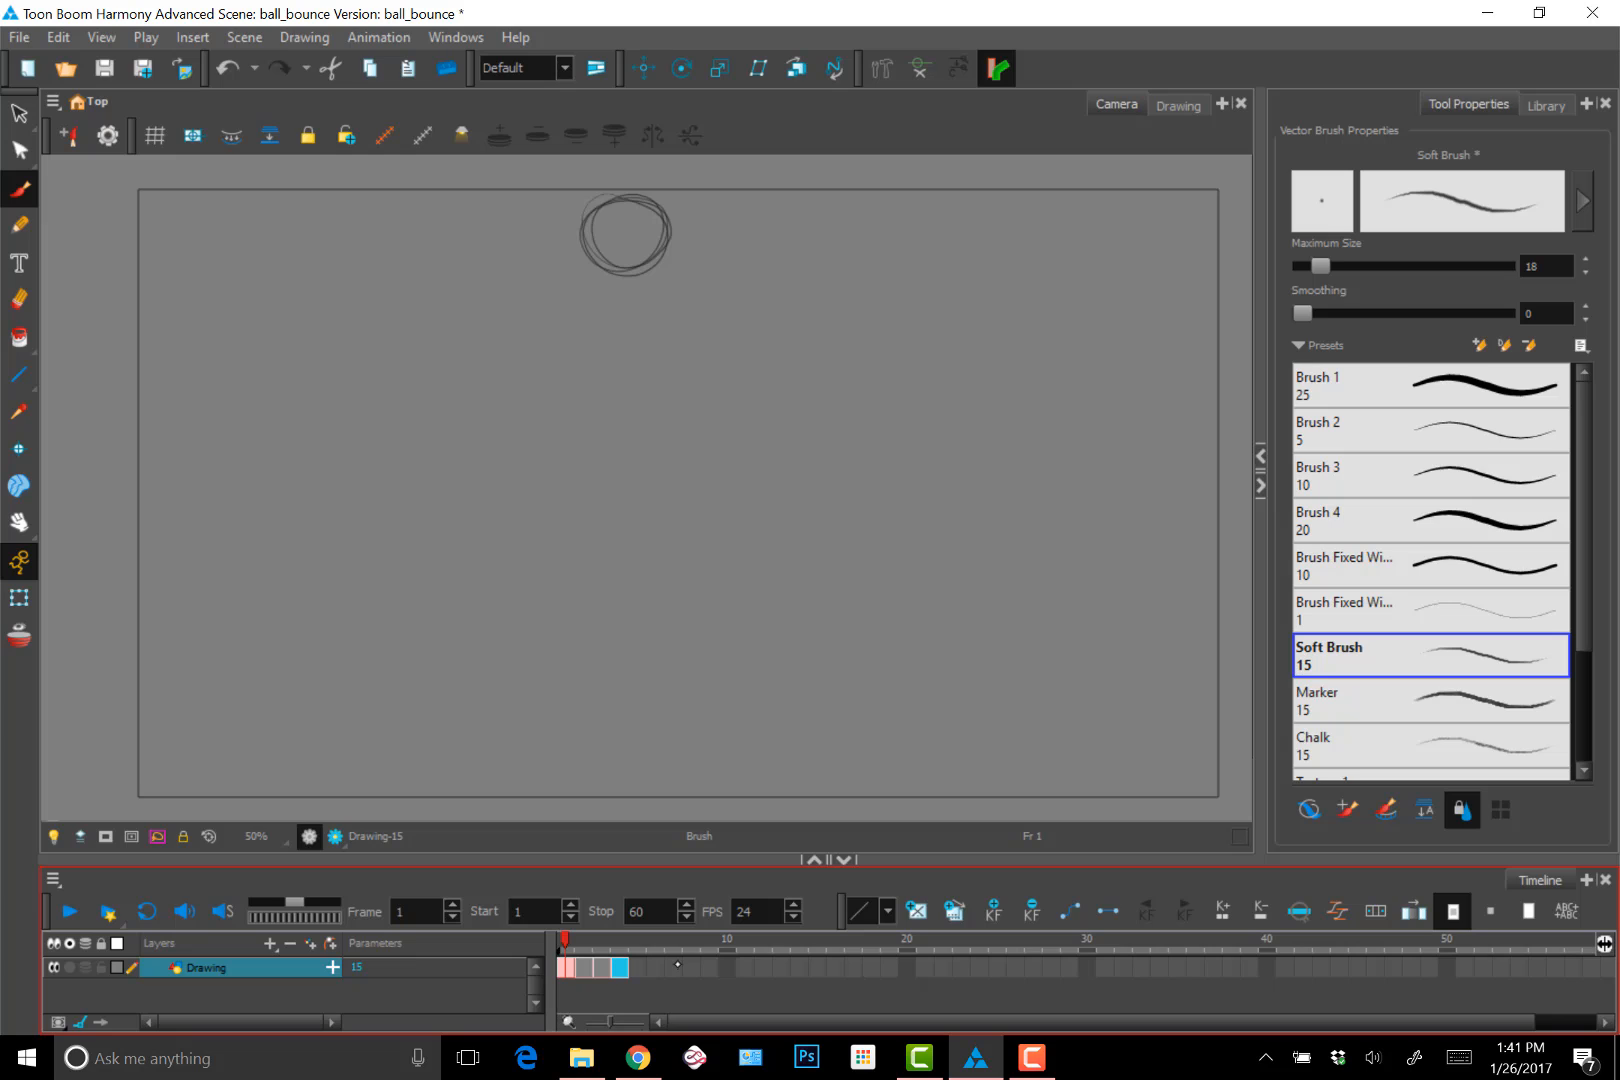
# Turn on onion skinning and insert an empty cell at frame 2, ahead of the bottom round ball
pyautogui.click(558, 951)
pyautogui.hotkey('alt', 'o')
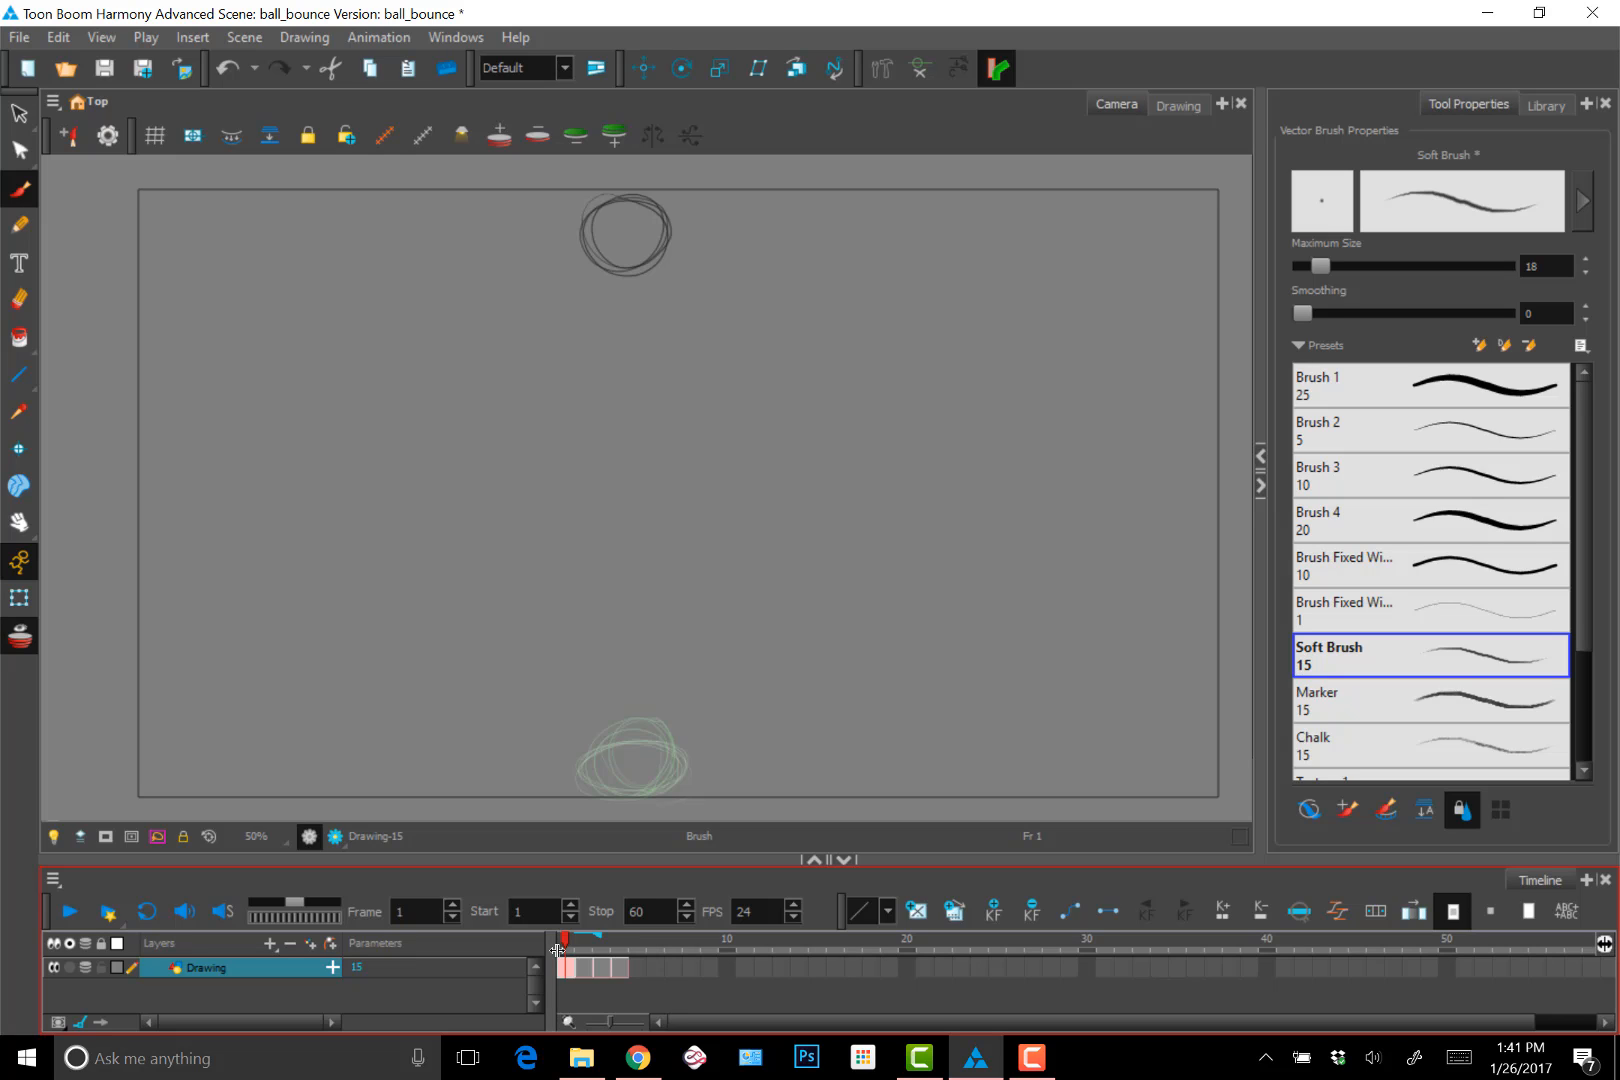
pyautogui.press('.')
pyautogui.press(',')
pyautogui.press('.')
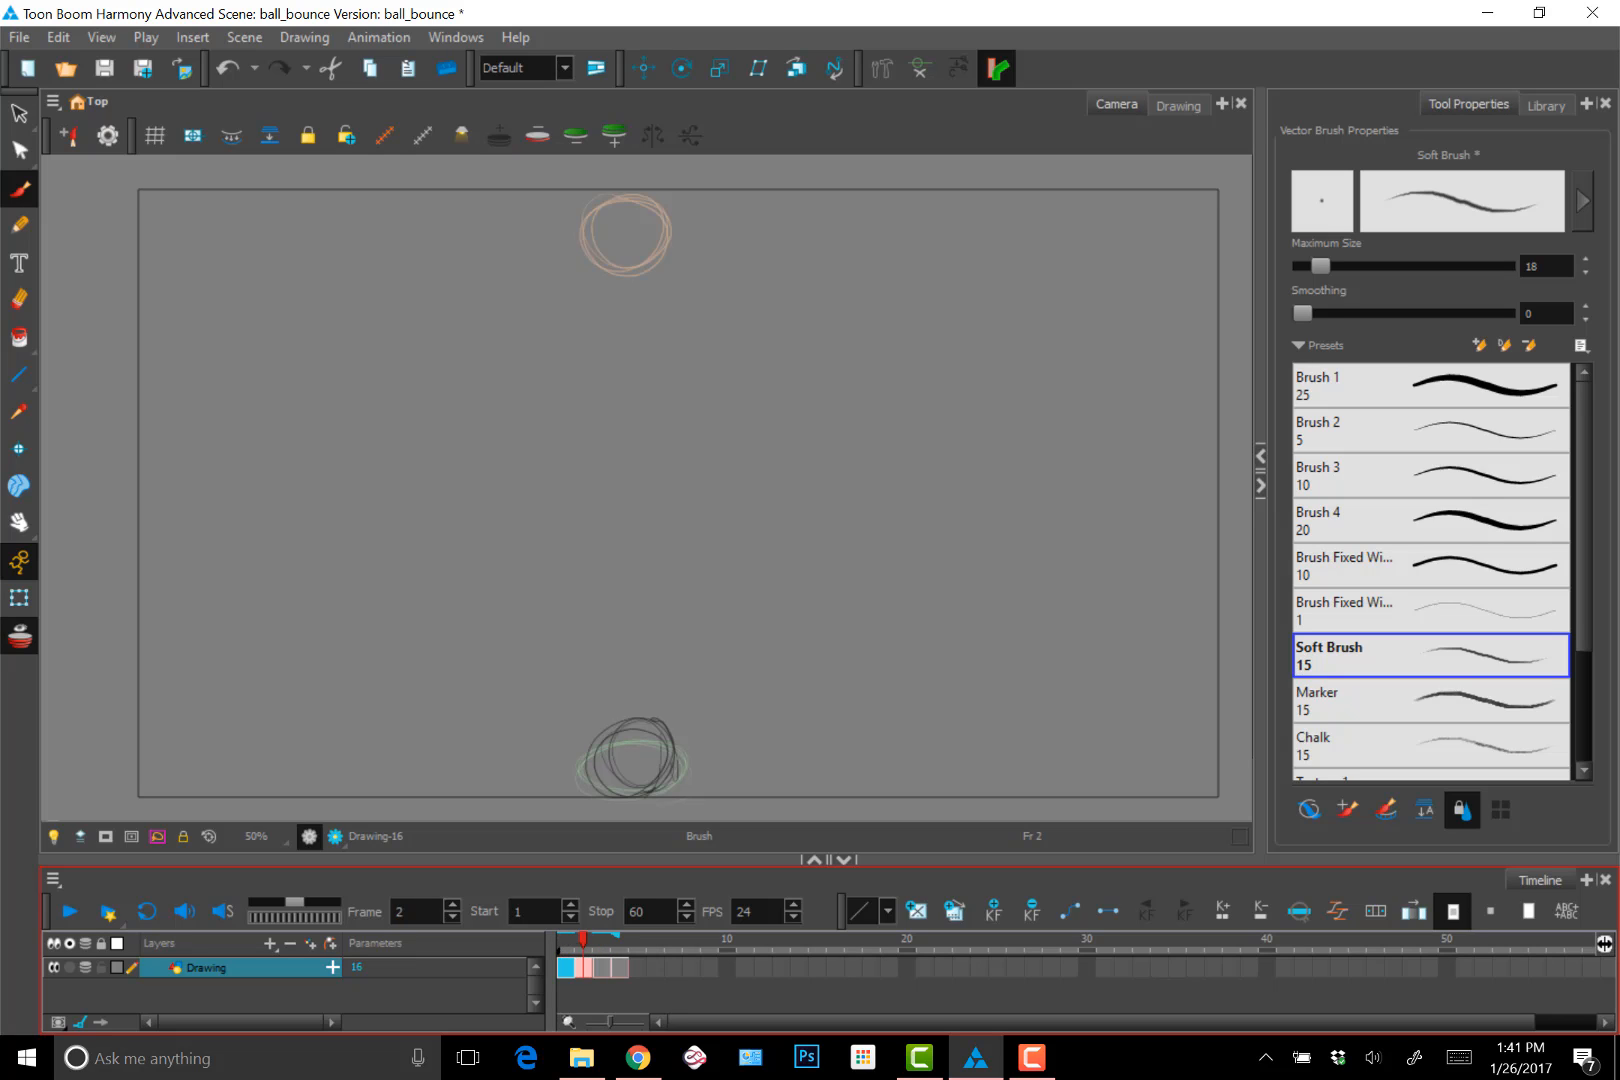
pyautogui.moveTo(584, 943)
pyautogui.mouseDown()
pyautogui.moveTo(567, 943)
pyautogui.moveTo(584, 942)
pyautogui.mouseUp()
pyautogui.press('Insert')
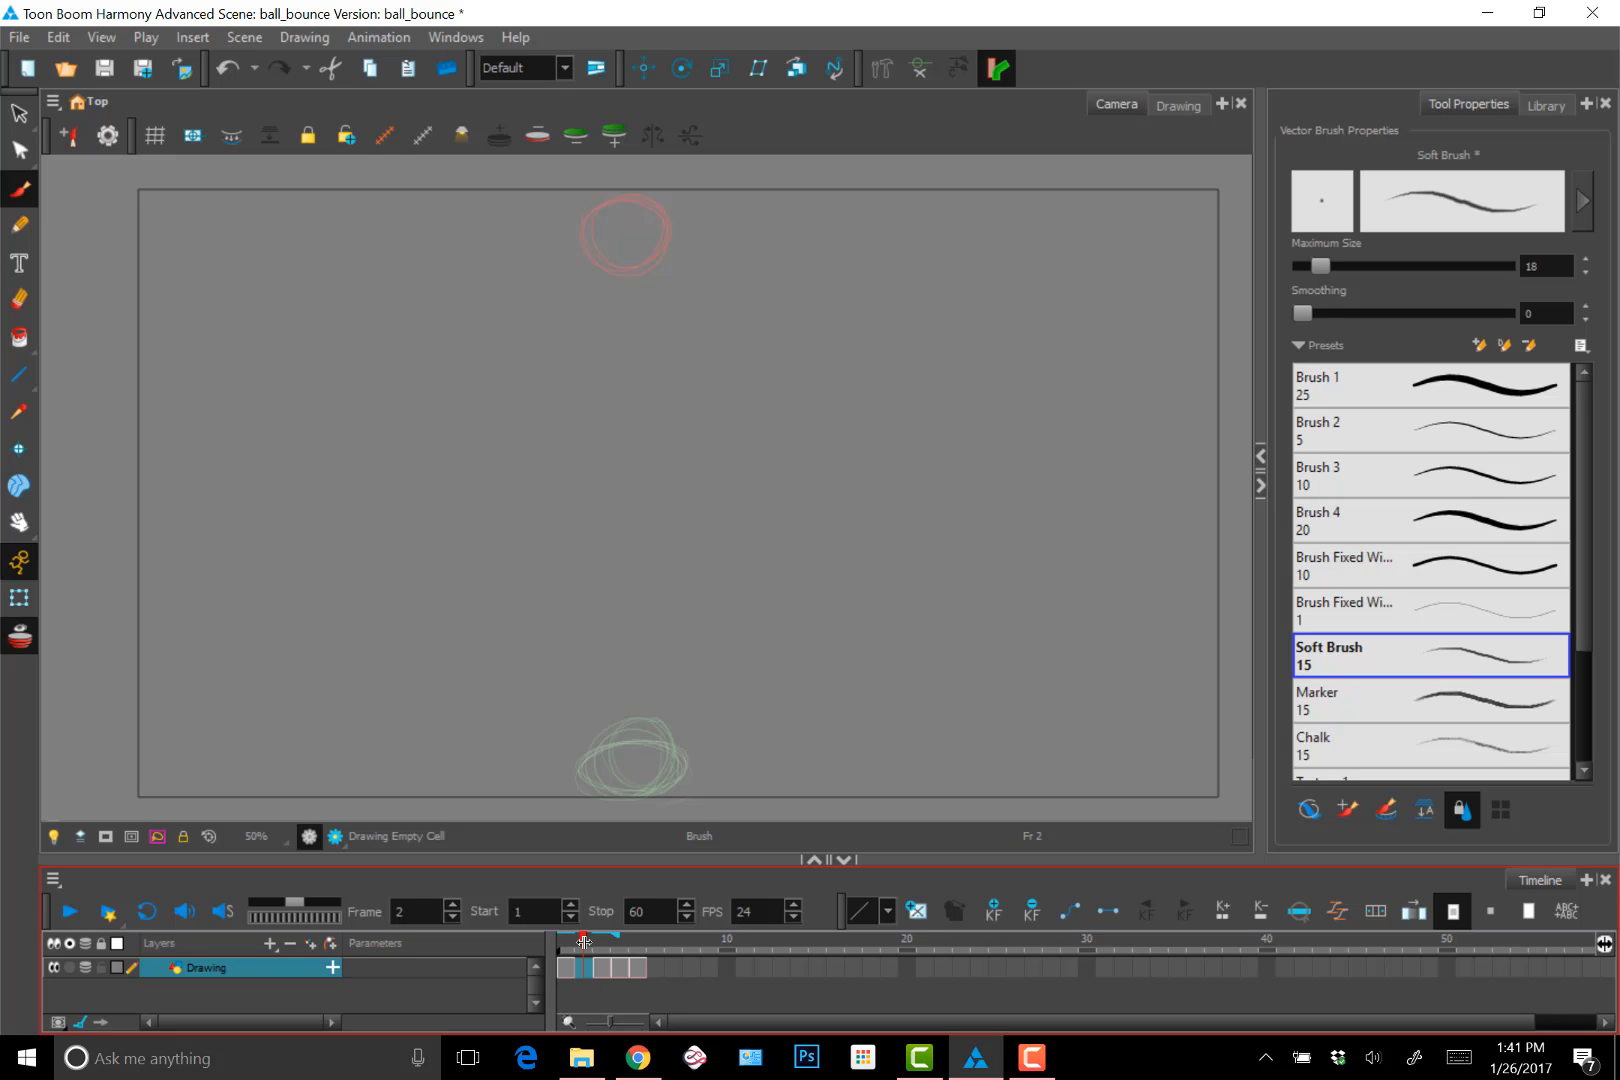
# Limit onion skinning to one following drawing and sketch a ball on frame 2 midway between the top and bottom balls
pyautogui.click(617, 941)
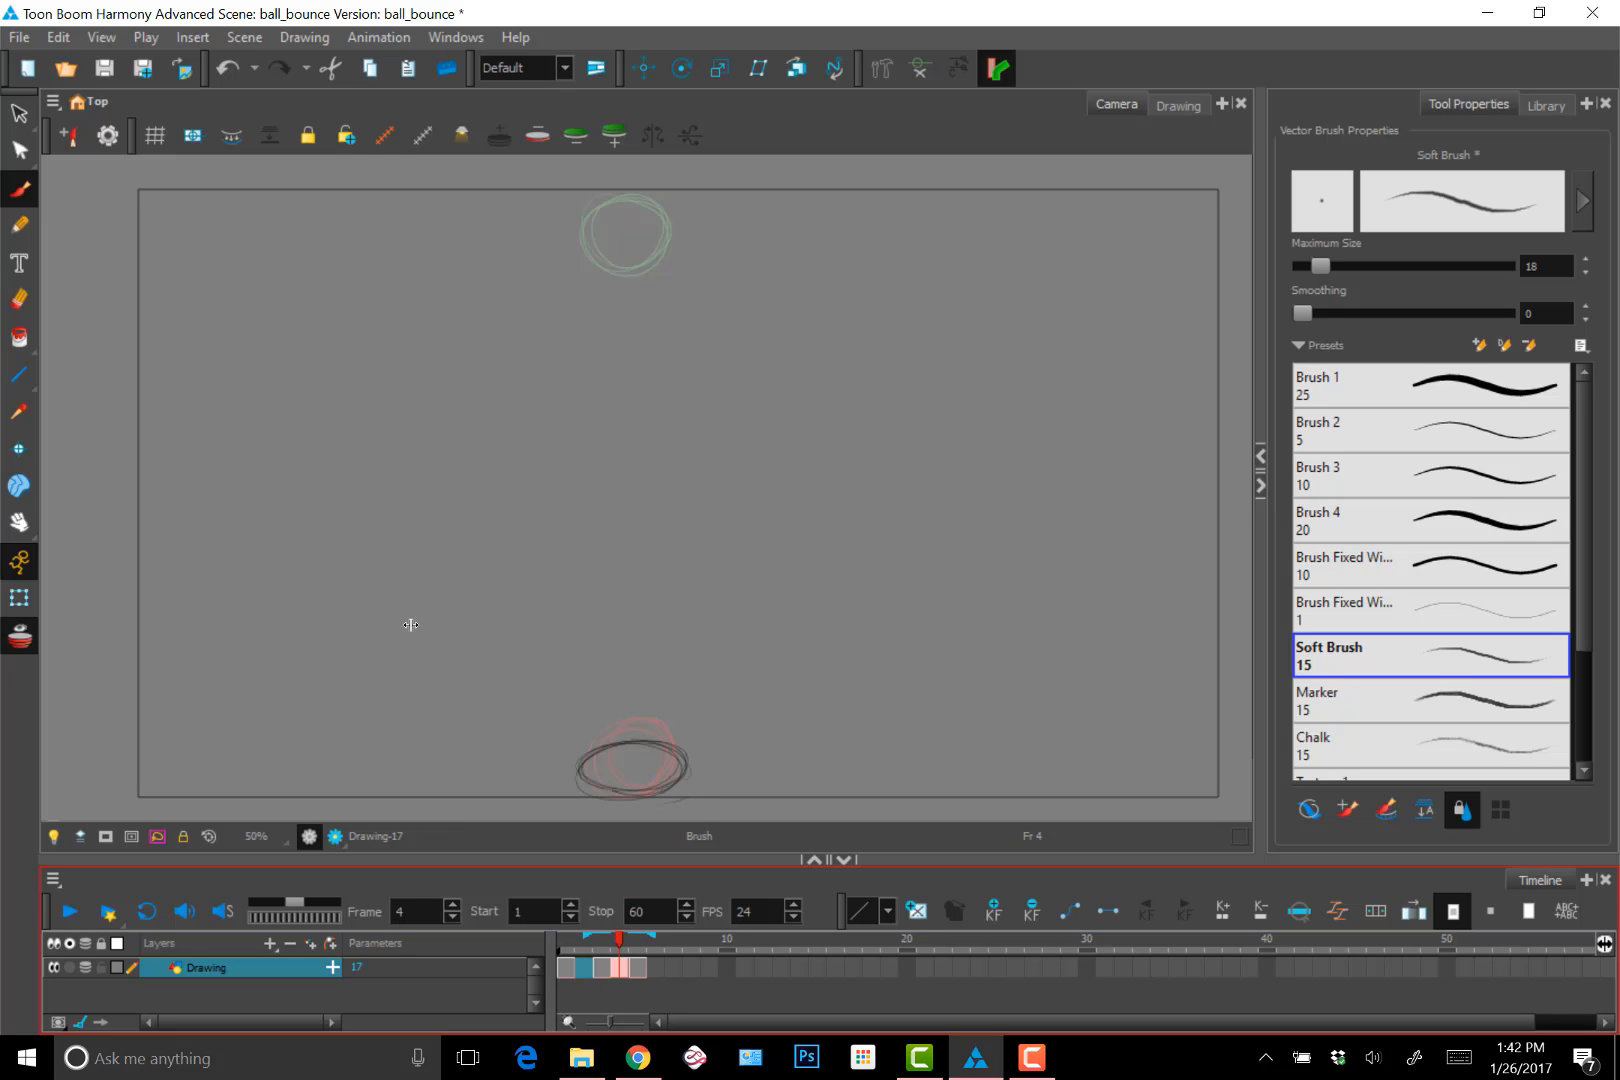
pyautogui.moveTo(656, 938); pyautogui.dragTo(577, 924)
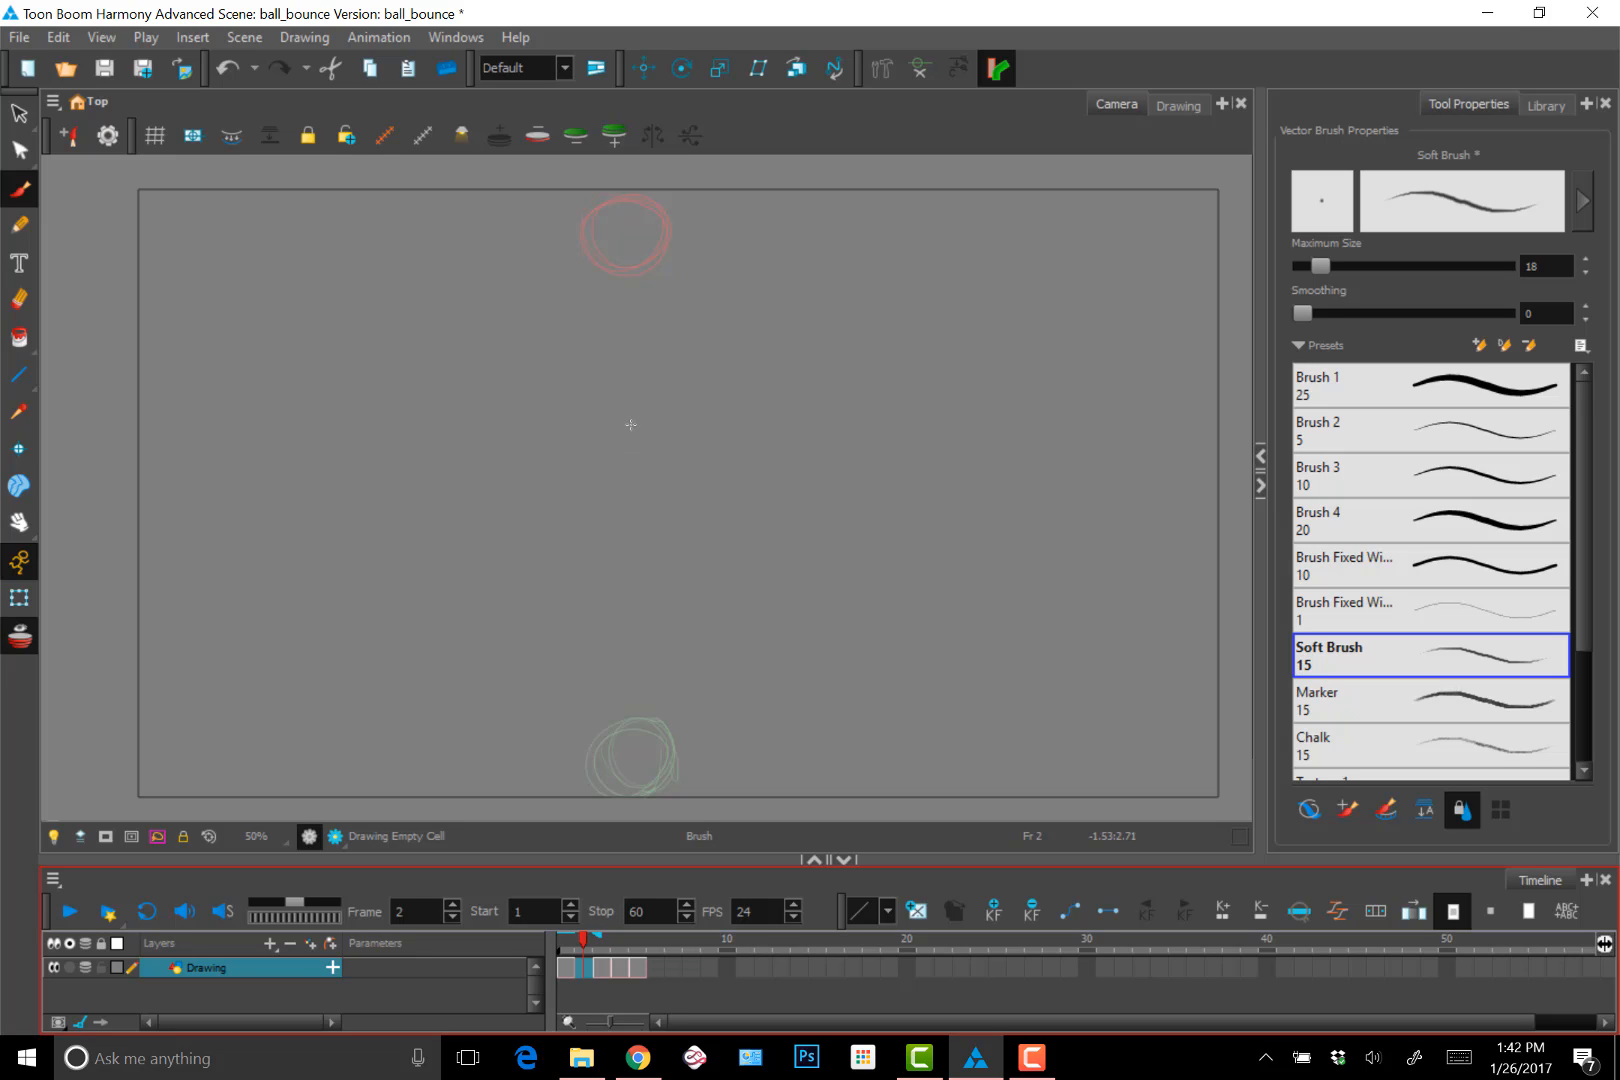
pyautogui.moveTo(631, 452)
pyautogui.mouseDown()
pyautogui.moveTo(641, 415)
pyautogui.moveTo(665, 455)
pyautogui.moveTo(600, 465)
pyautogui.moveTo(667, 414)
pyautogui.moveTo(635, 484)
pyautogui.moveTo(604, 427)
pyautogui.moveTo(669, 433)
pyautogui.mouseUp()
pyautogui.press(',')
pyautogui.press('.')
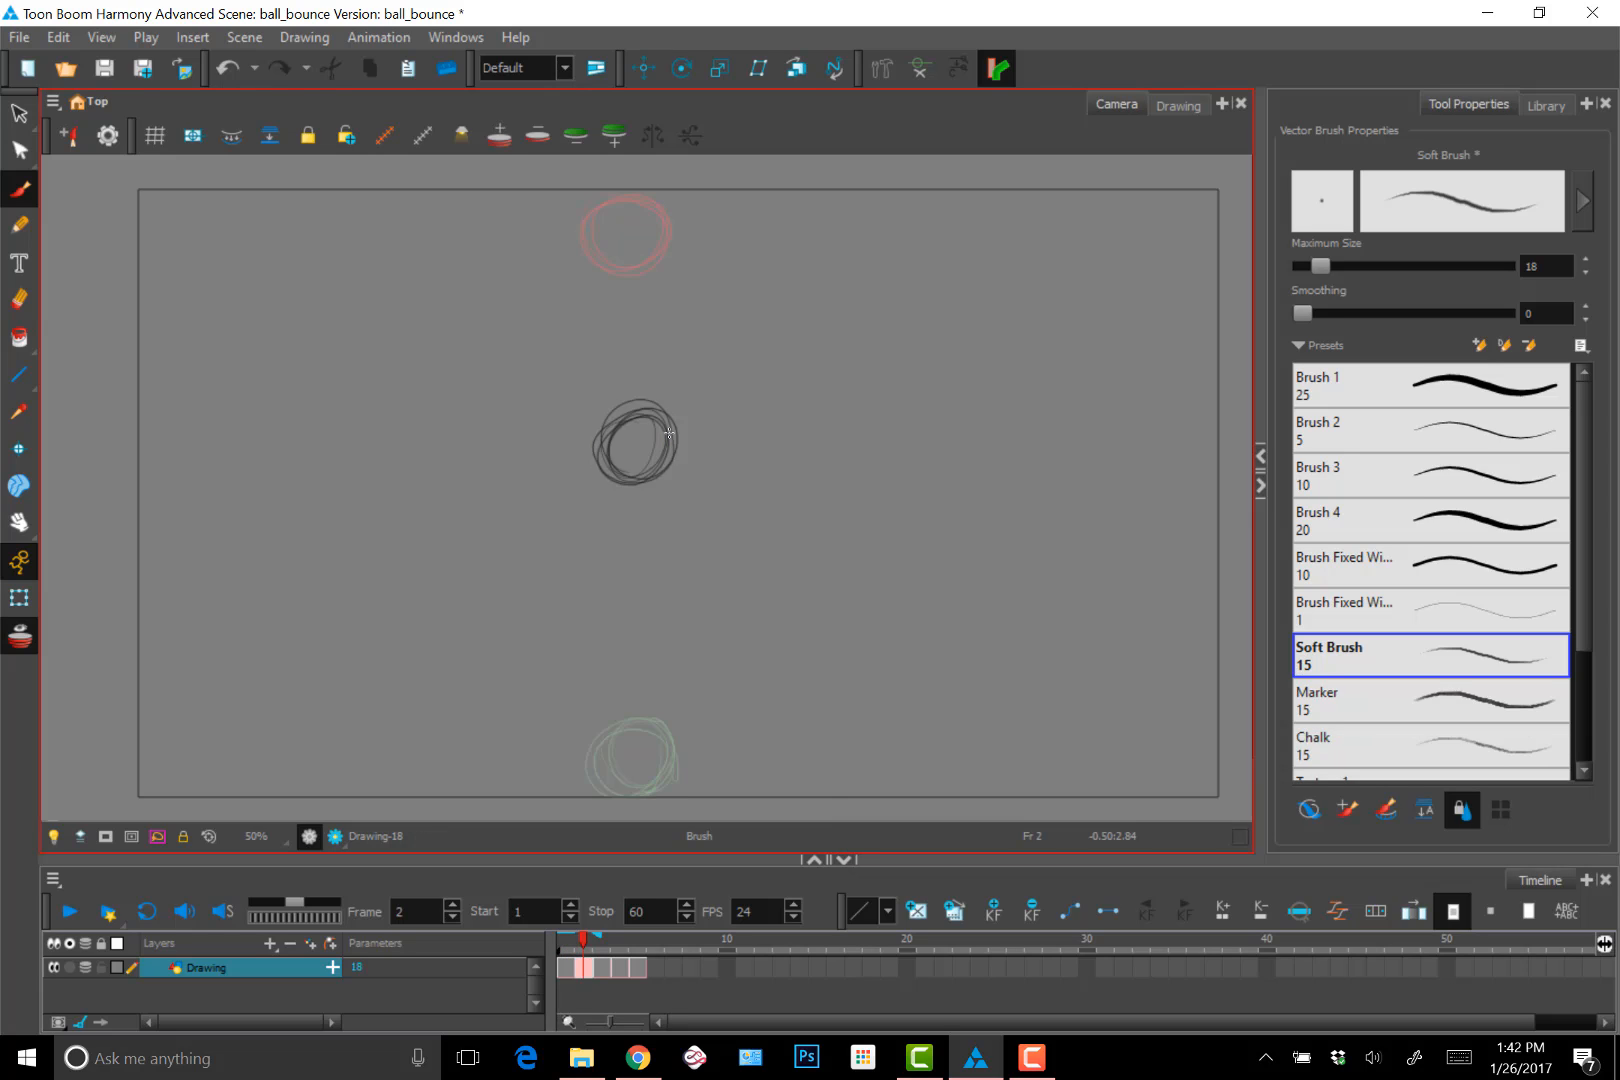
# Flip through the first frames with onion skinning on and then off to examine the mid-air ball's motion
pyautogui.press(',')
pyautogui.press('.')
pyautogui.press('.')
pyautogui.press(',')
pyautogui.press(',')
pyautogui.press('.')
pyautogui.hotkey('alt', 'o')
pyautogui.press(',')
pyautogui.press('.')
pyautogui.press('.')
pyautogui.press(',')
pyautogui.press(',')
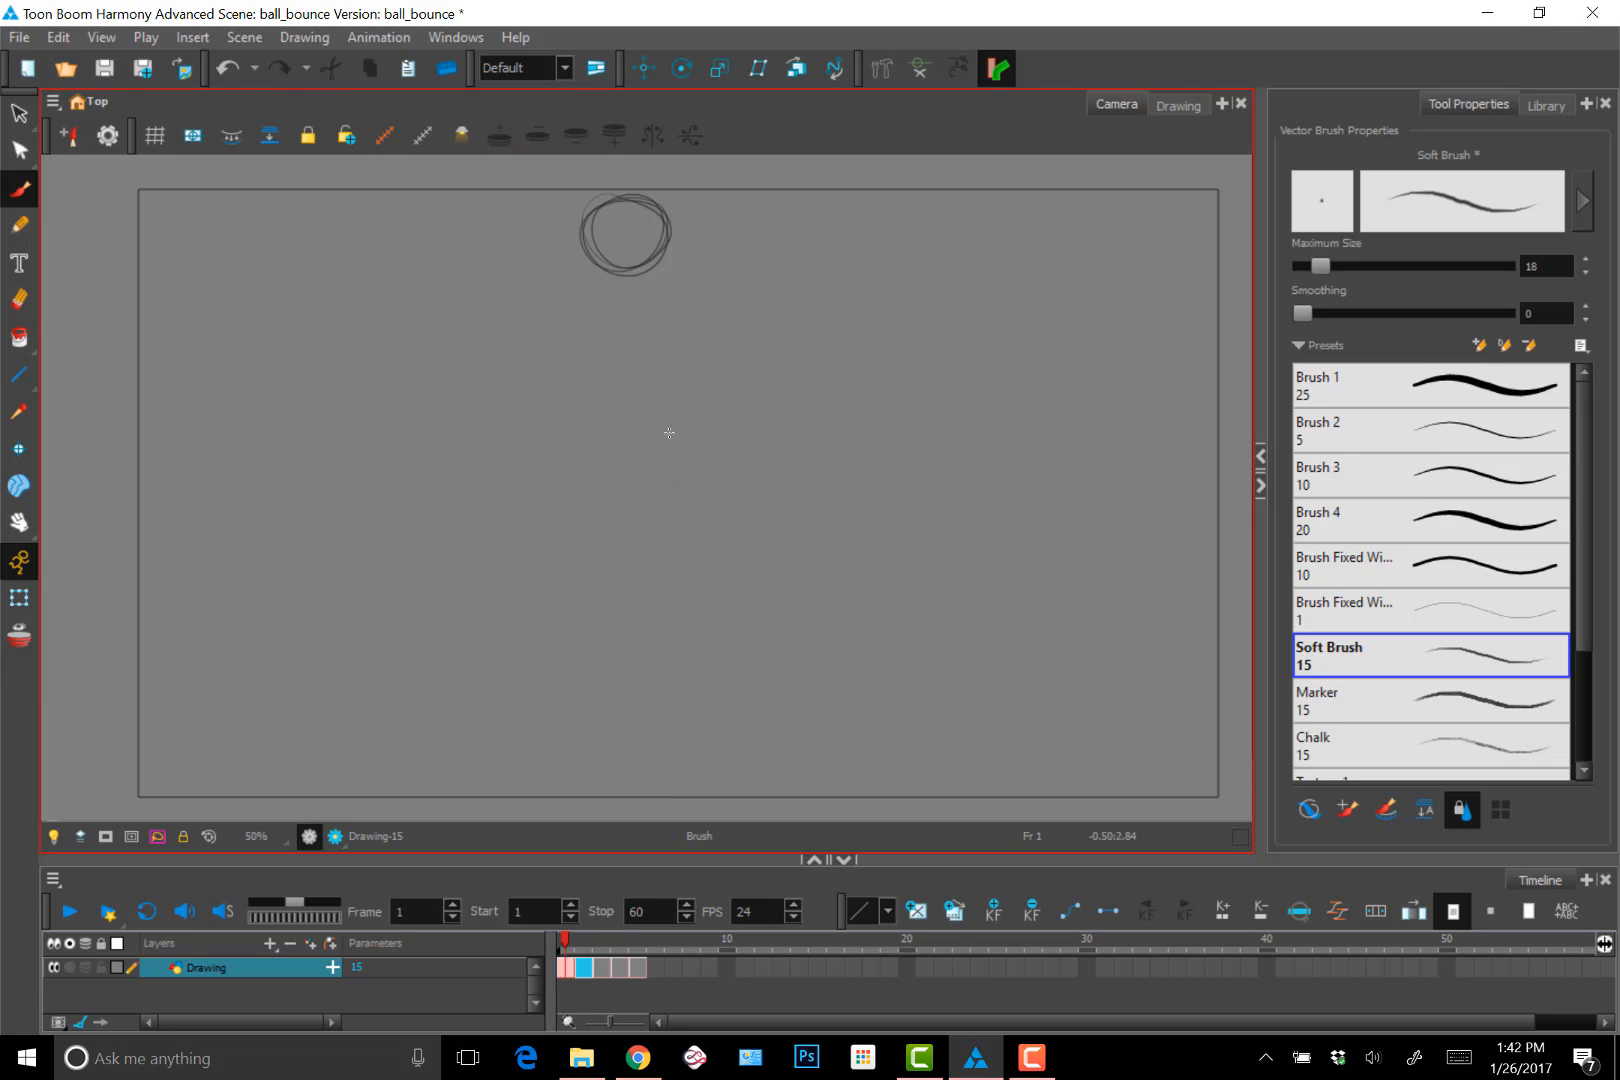
pyautogui.press('.')
pyautogui.press('.')
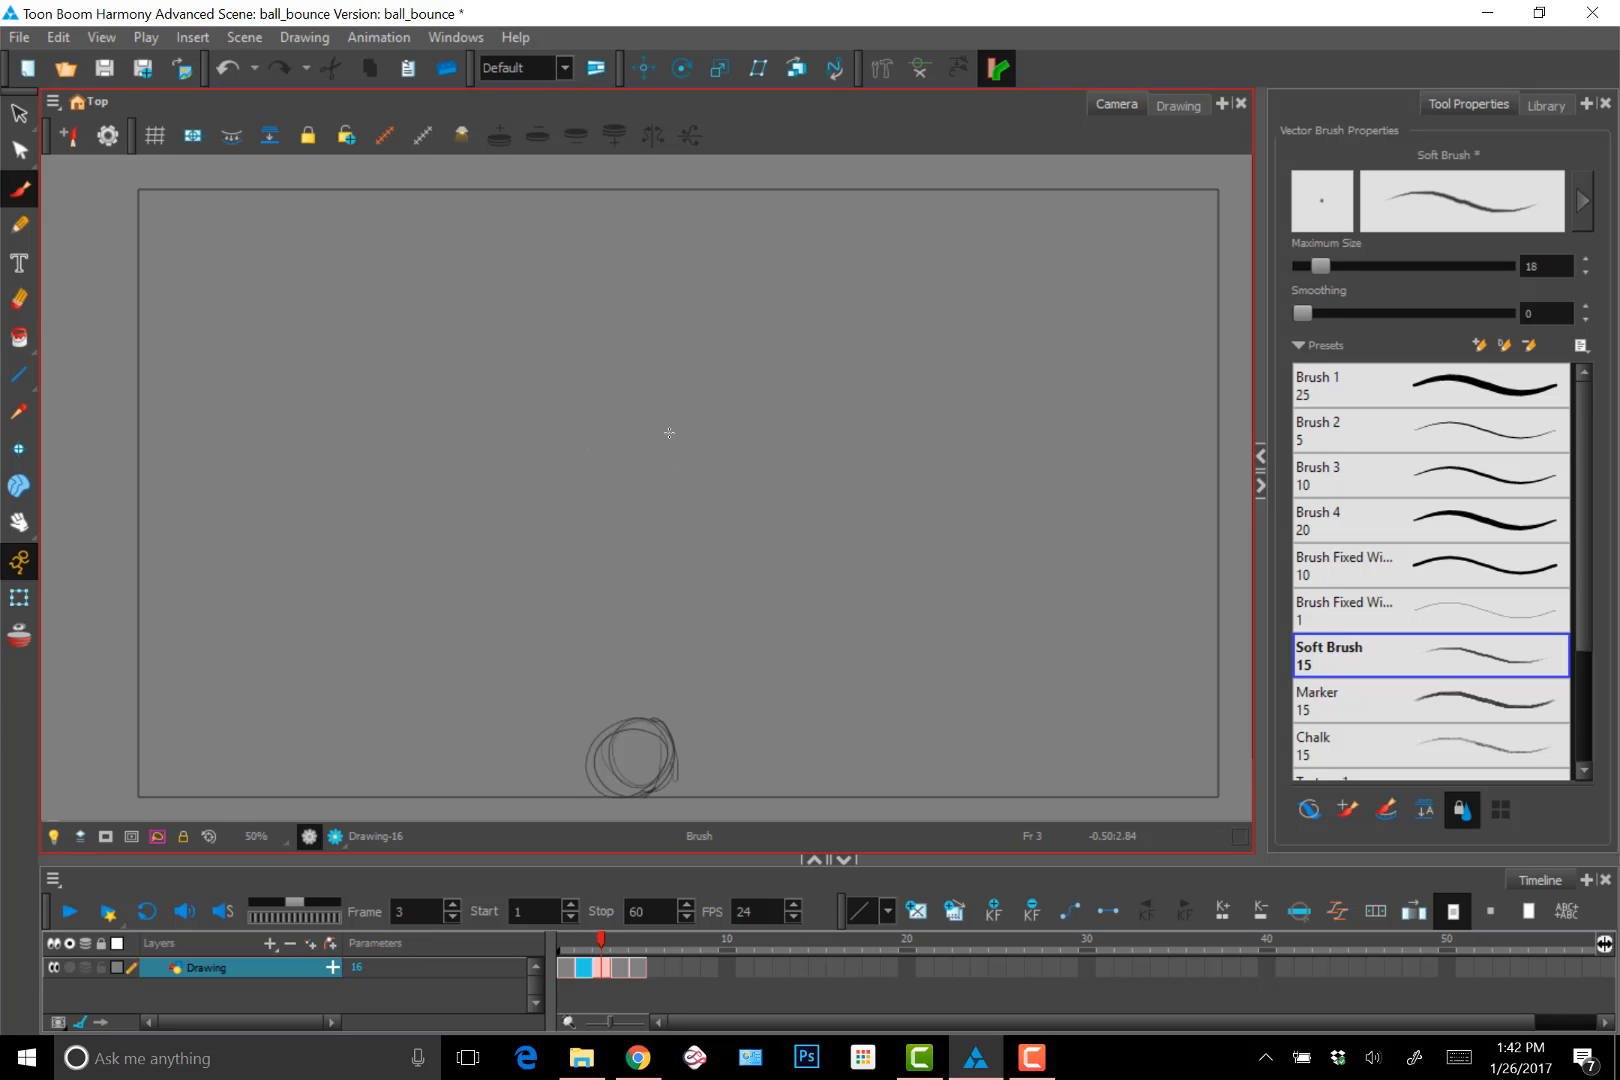
pyautogui.press('.')
pyautogui.press(',')
pyautogui.press(',')
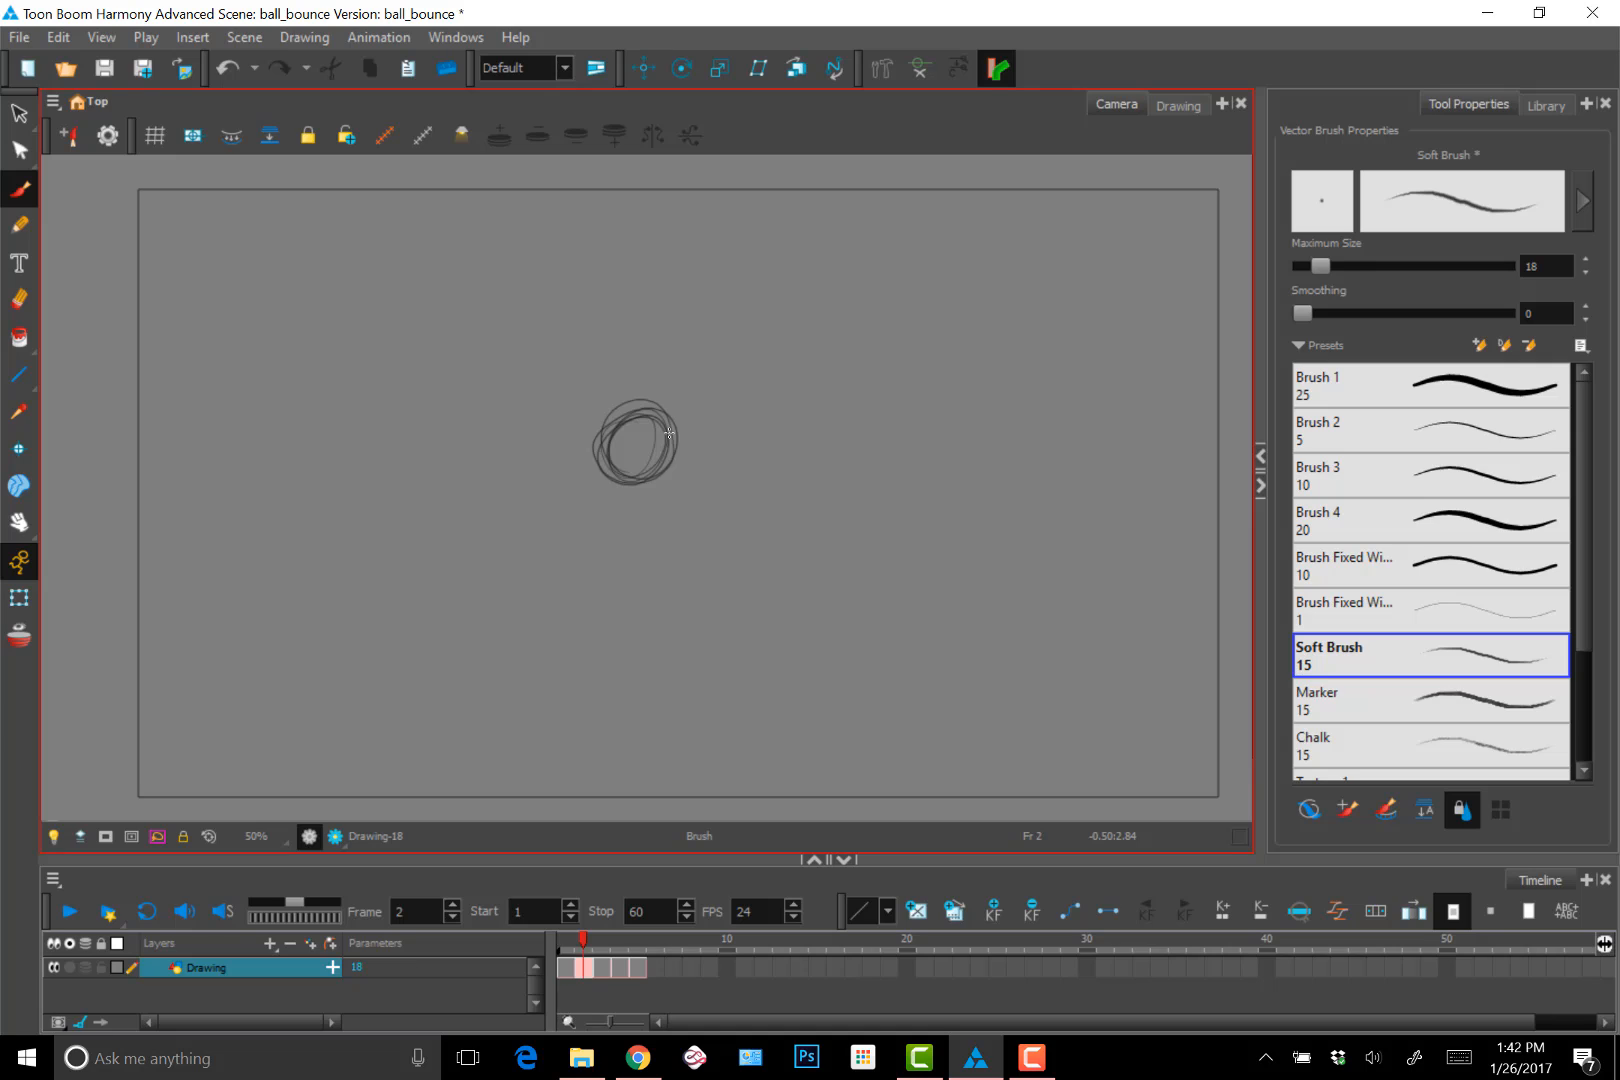
# Insert an empty cell at frame 2 and, with onion skinning on, sketch a ball between the top and mid-air balls
pyautogui.press('Delete')
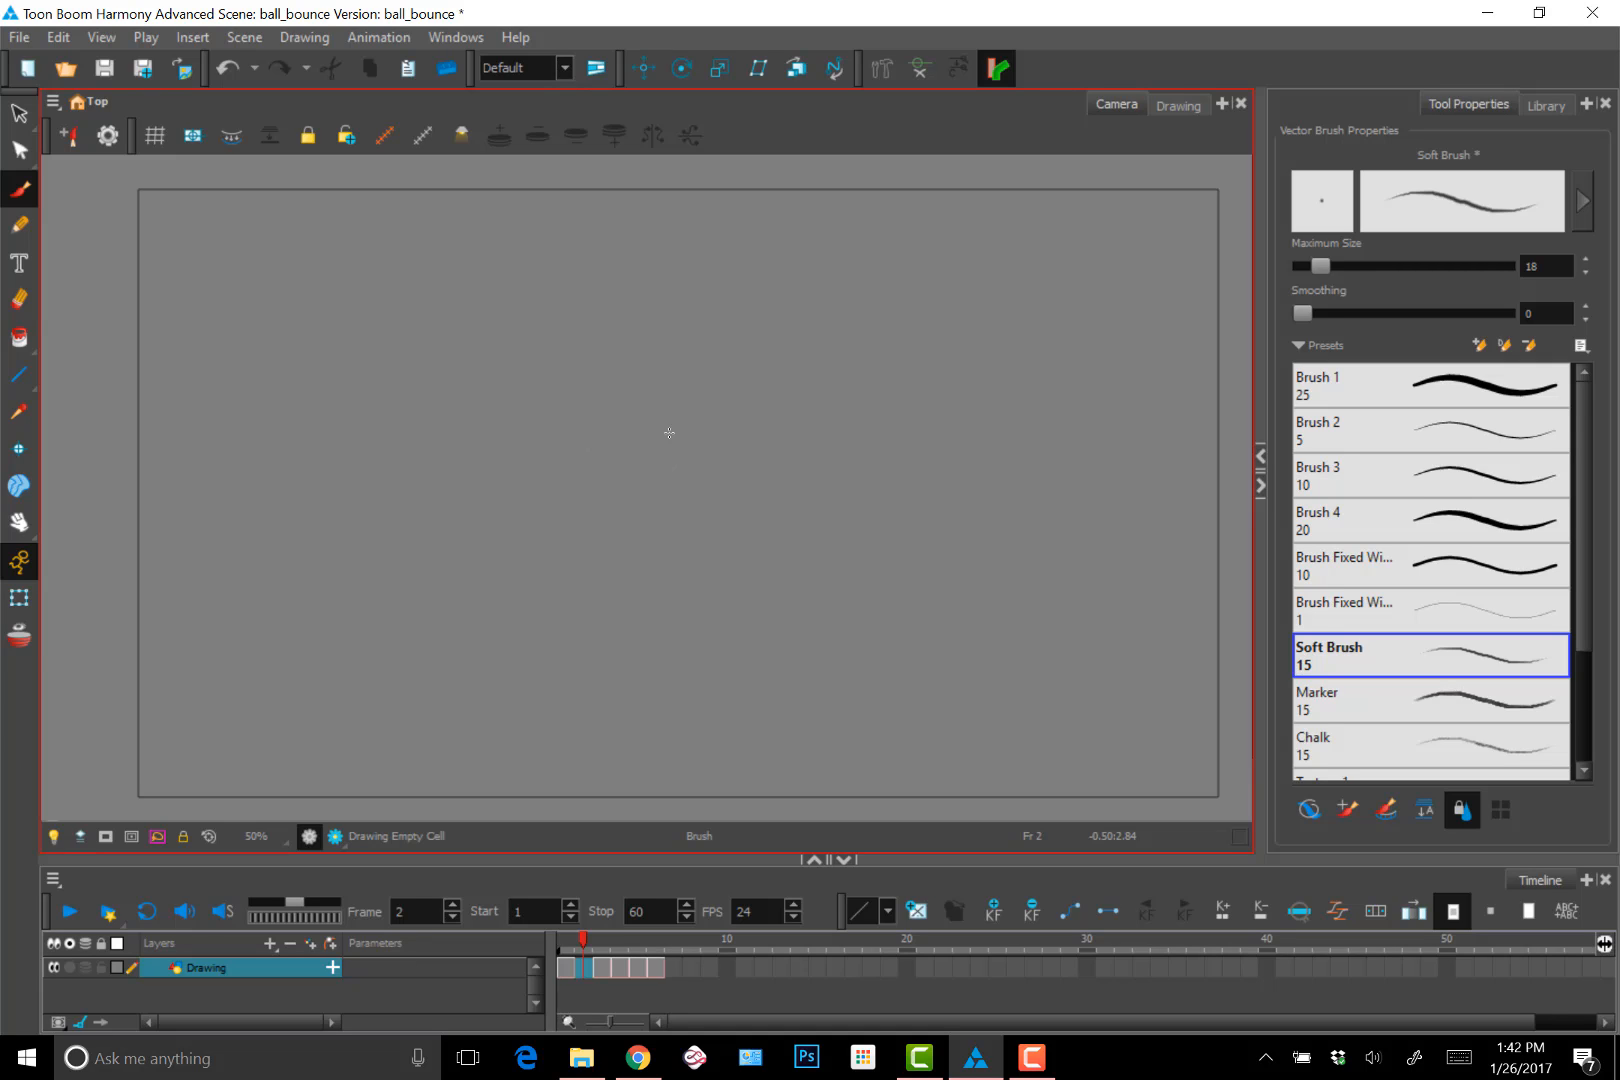
pyautogui.hotkey('alt', 'o')
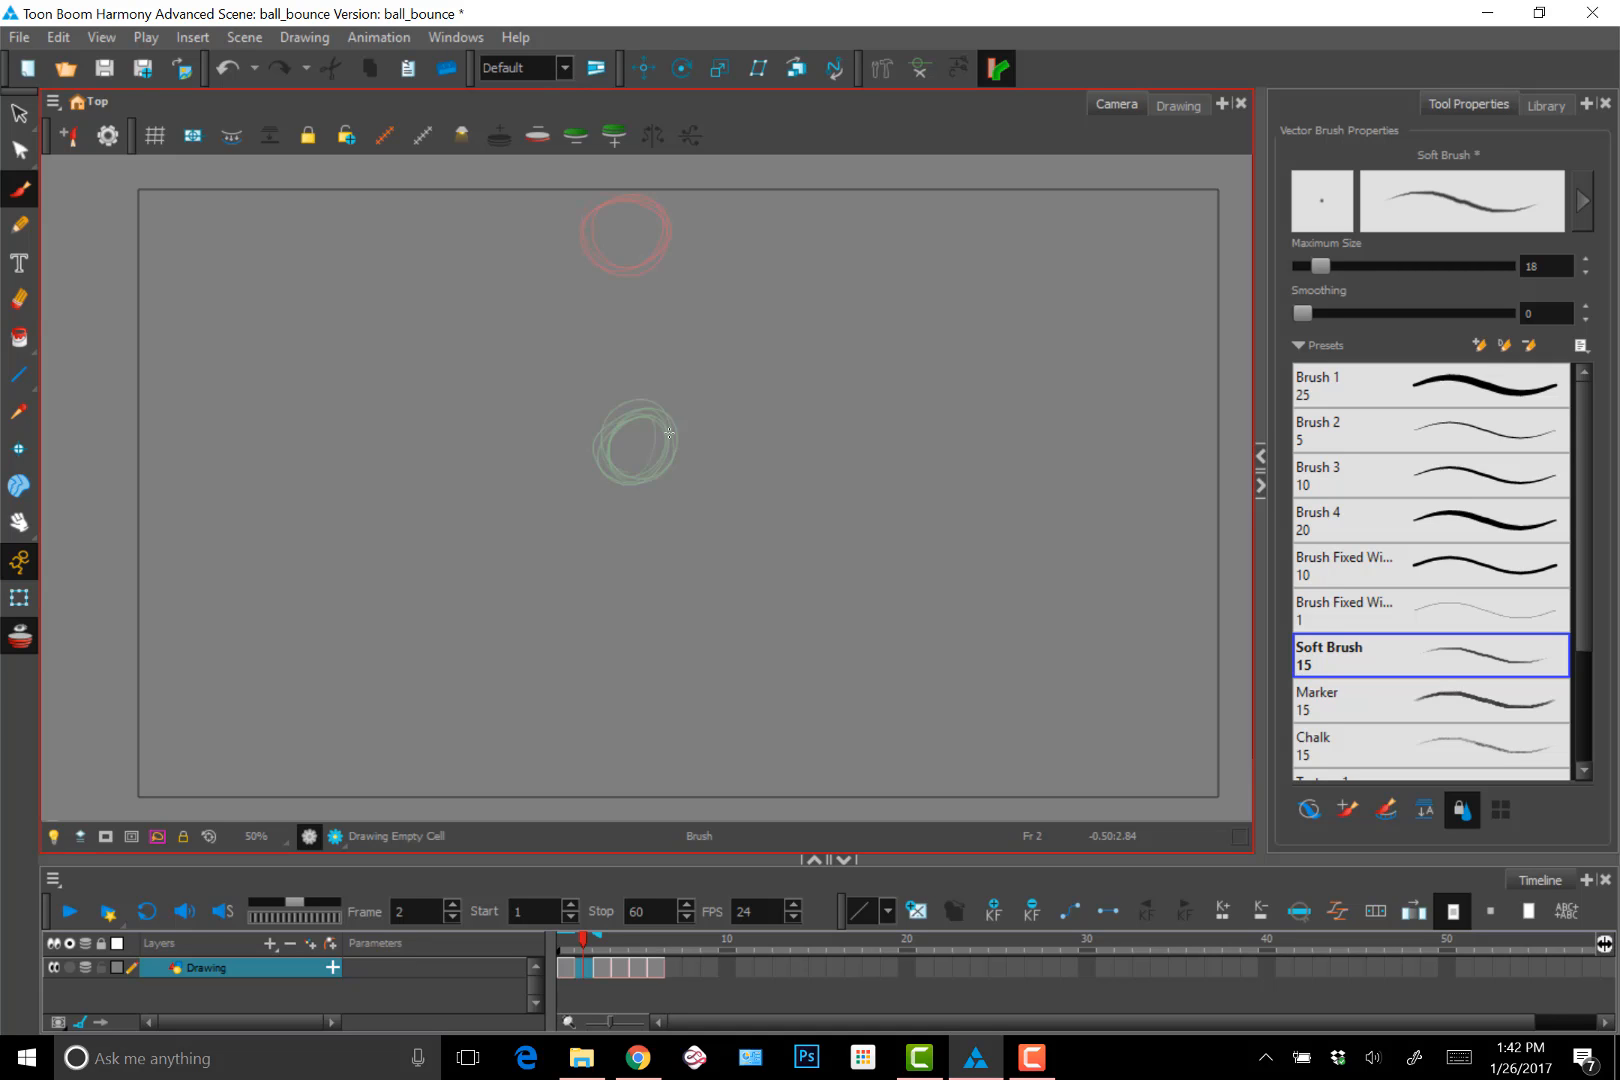
pyautogui.moveTo(636, 306)
pyautogui.mouseDown()
pyautogui.moveTo(641, 355)
pyautogui.moveTo(610, 356)
pyautogui.moveTo(598, 307)
pyautogui.moveTo(657, 302)
pyautogui.mouseUp()
pyautogui.press(',')
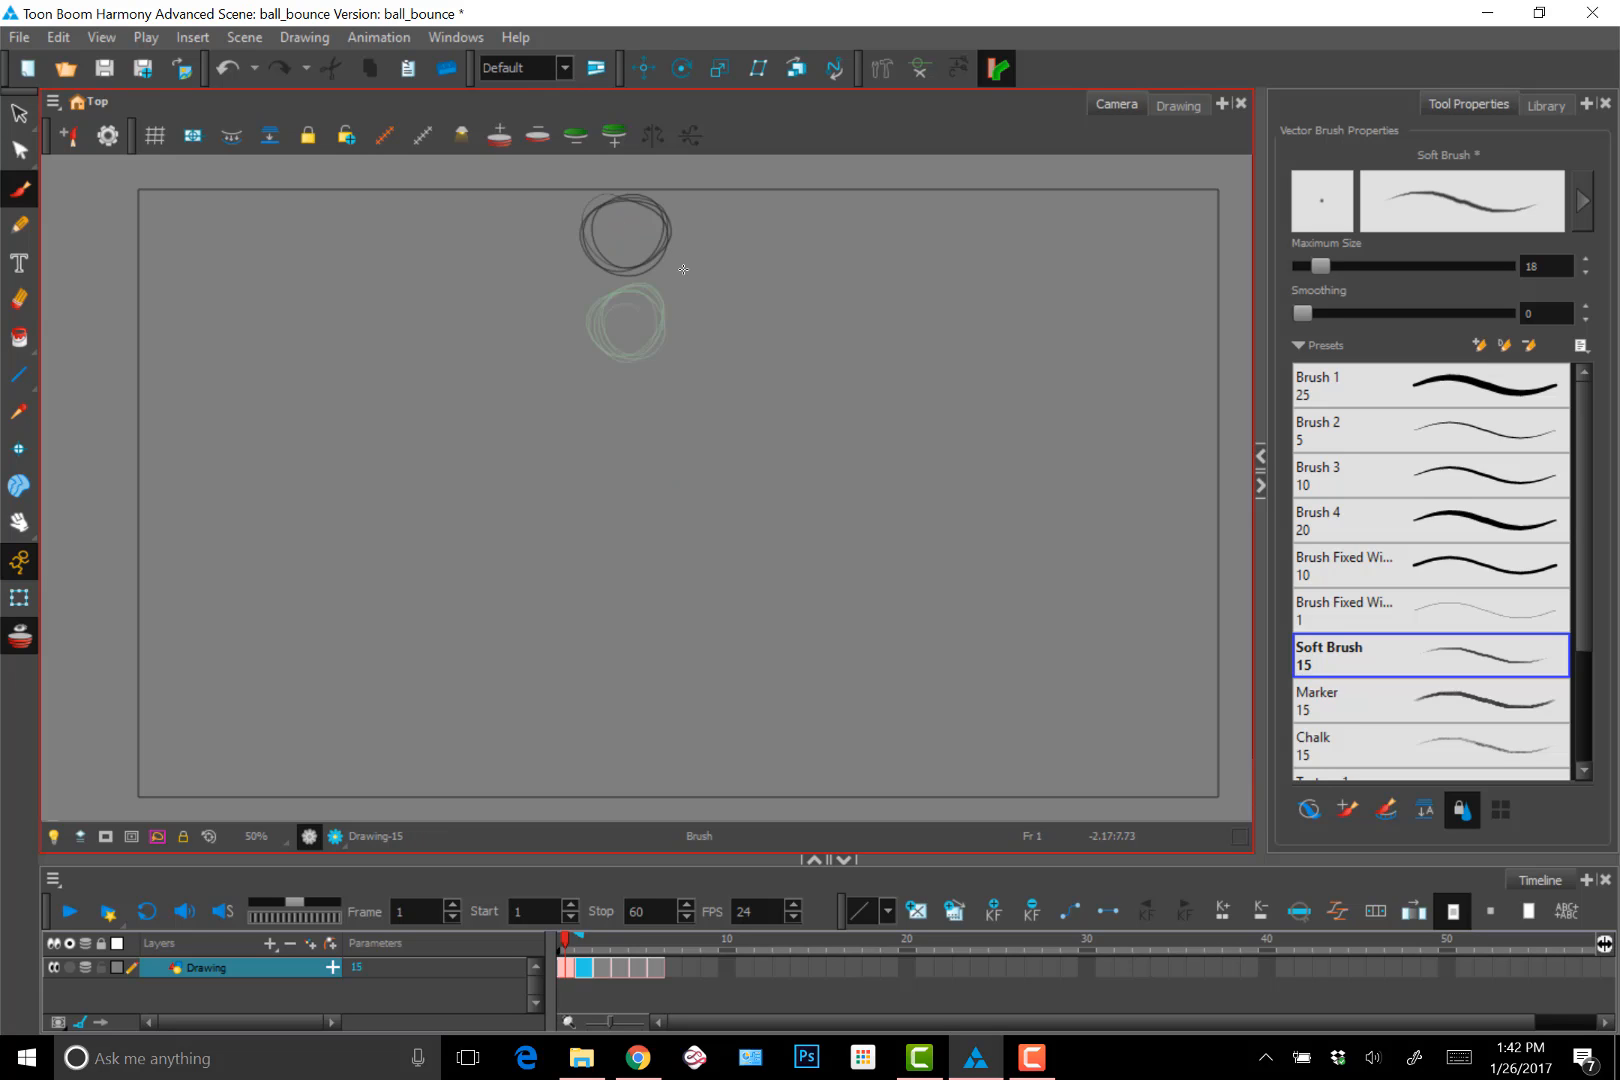
# Flip through frames 1 to 3 to examine the spacing of the new in-between ball
pyautogui.press('.')
pyautogui.press('.')
pyautogui.press(',')
pyautogui.press(',')
pyautogui.press('.')
pyautogui.press('.')
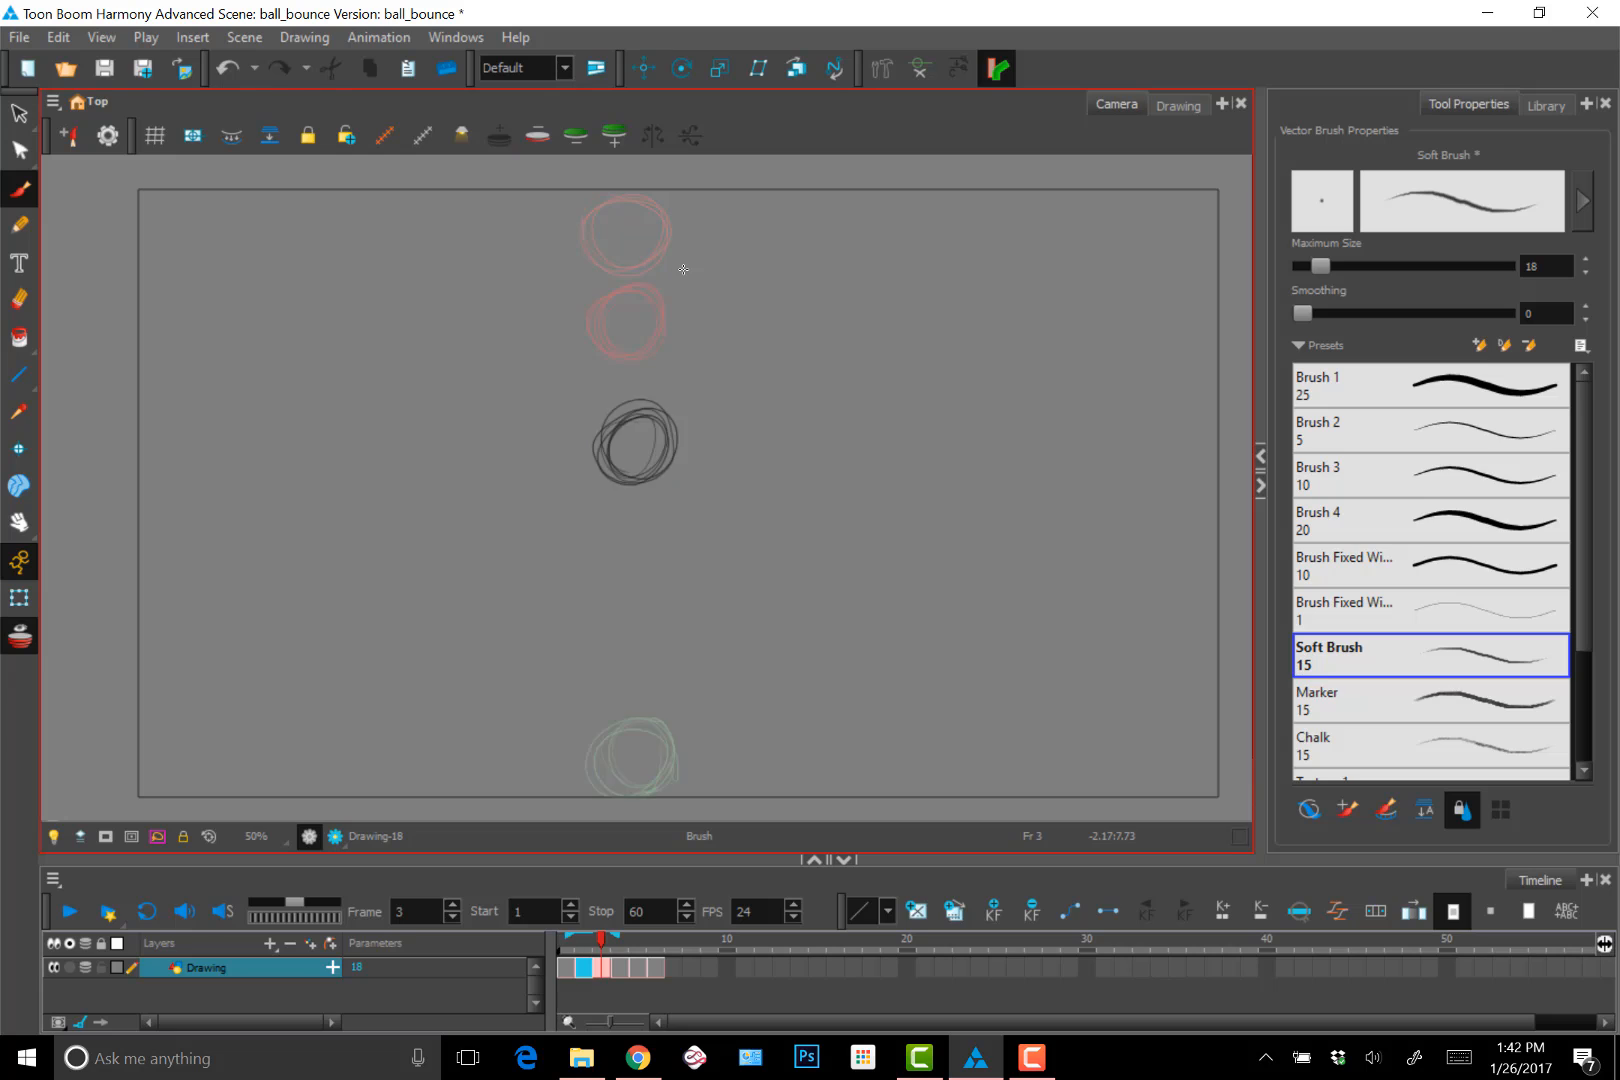
pyautogui.press(',')
pyautogui.press(',')
pyautogui.press('.')
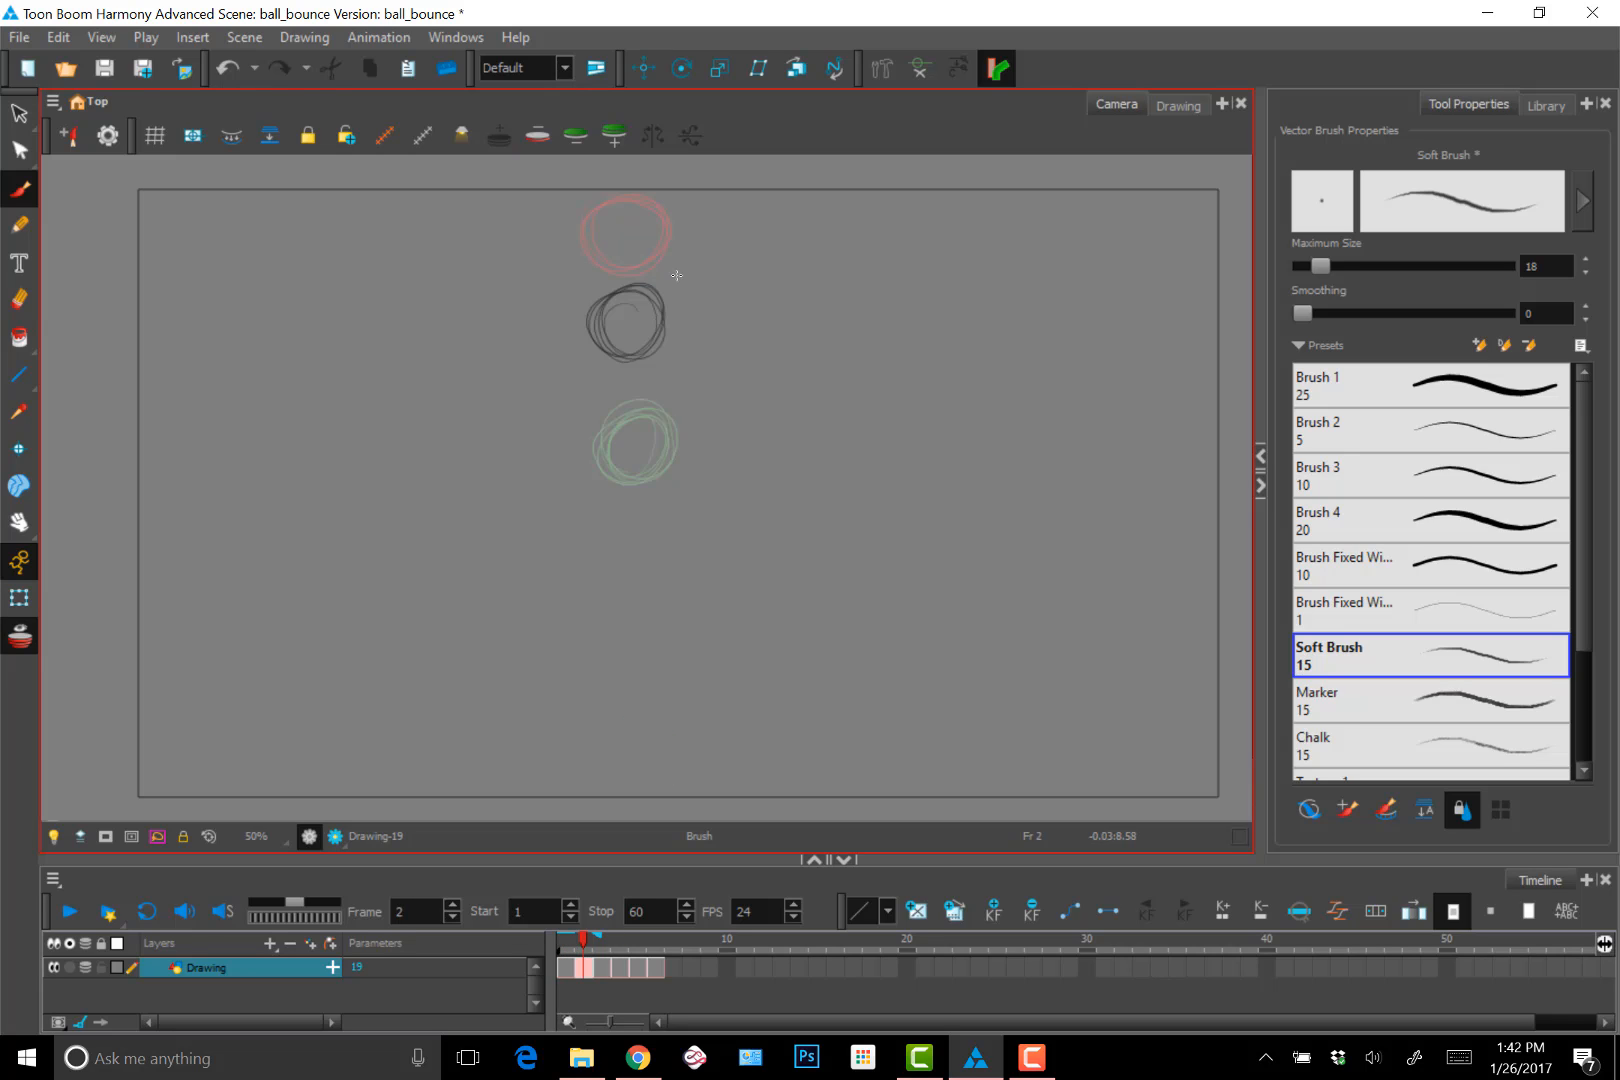
# Insert another cell at frame 2 and sketch a ball overlapping the lower half of the top ball
pyautogui.press('q')
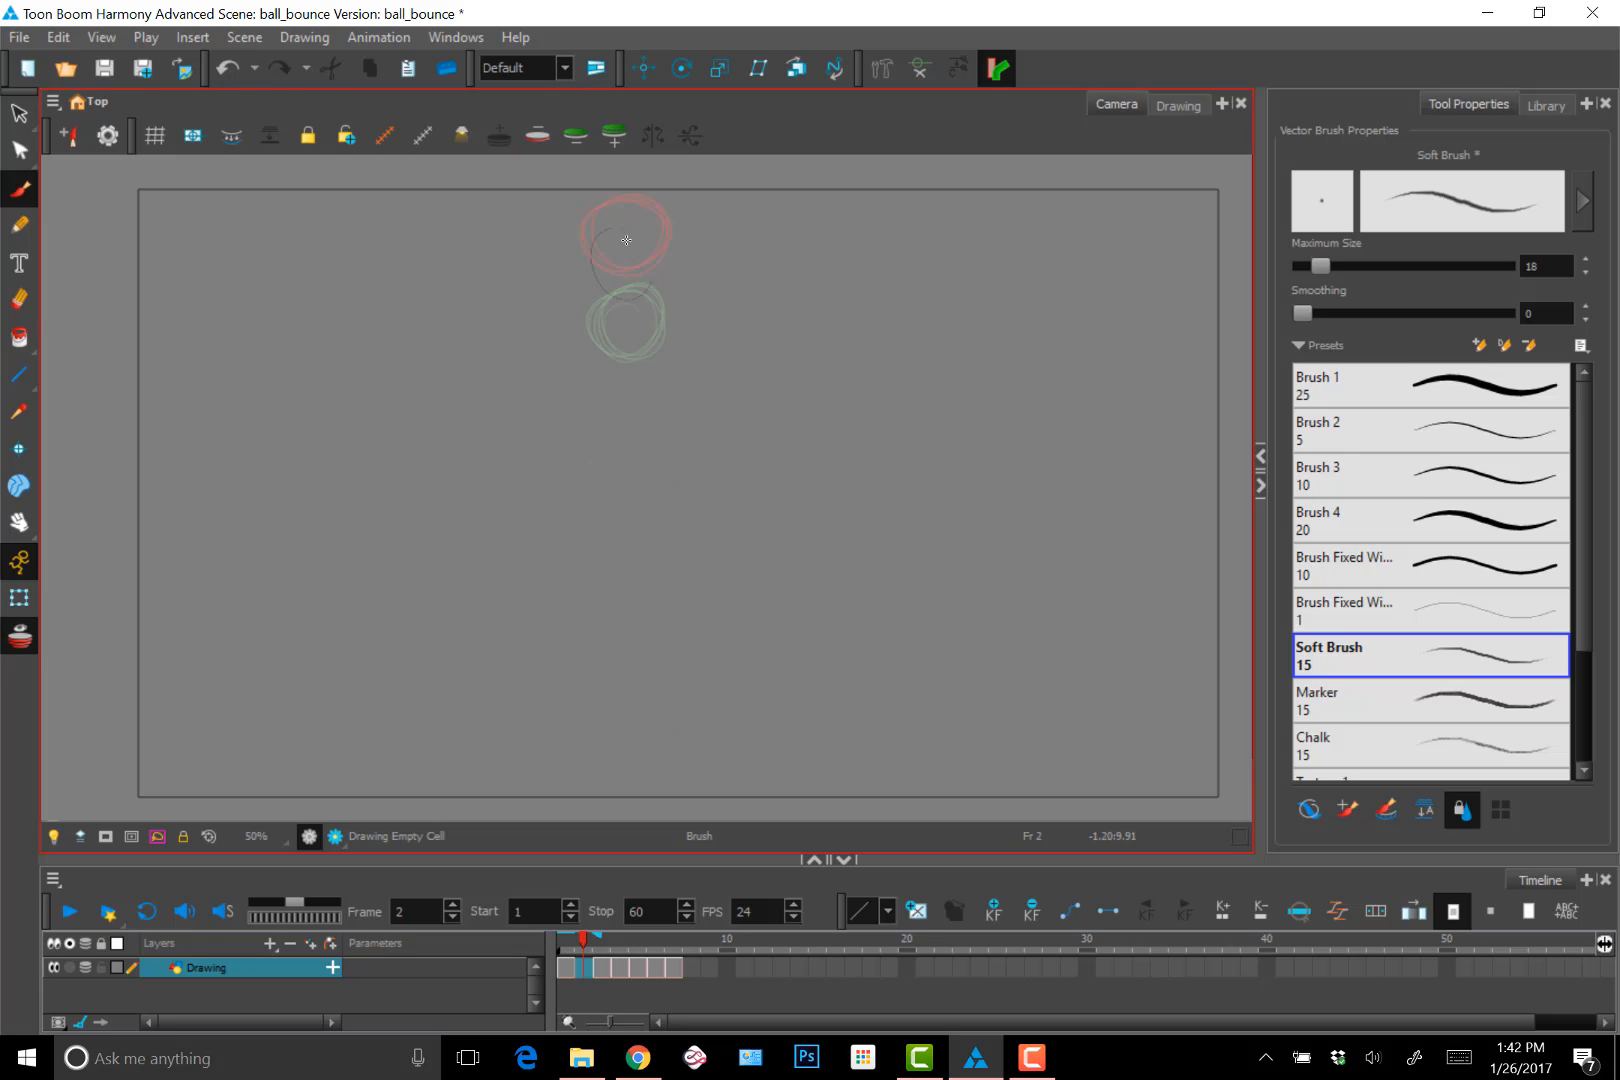
pyautogui.moveTo(626, 240)
pyautogui.mouseDown()
pyautogui.moveTo(654, 276)
pyautogui.moveTo(607, 295)
pyautogui.moveTo(662, 250)
pyautogui.moveTo(643, 300)
pyautogui.moveTo(585, 253)
pyautogui.moveTo(662, 236)
pyautogui.mouseUp()
pyautogui.press(',')
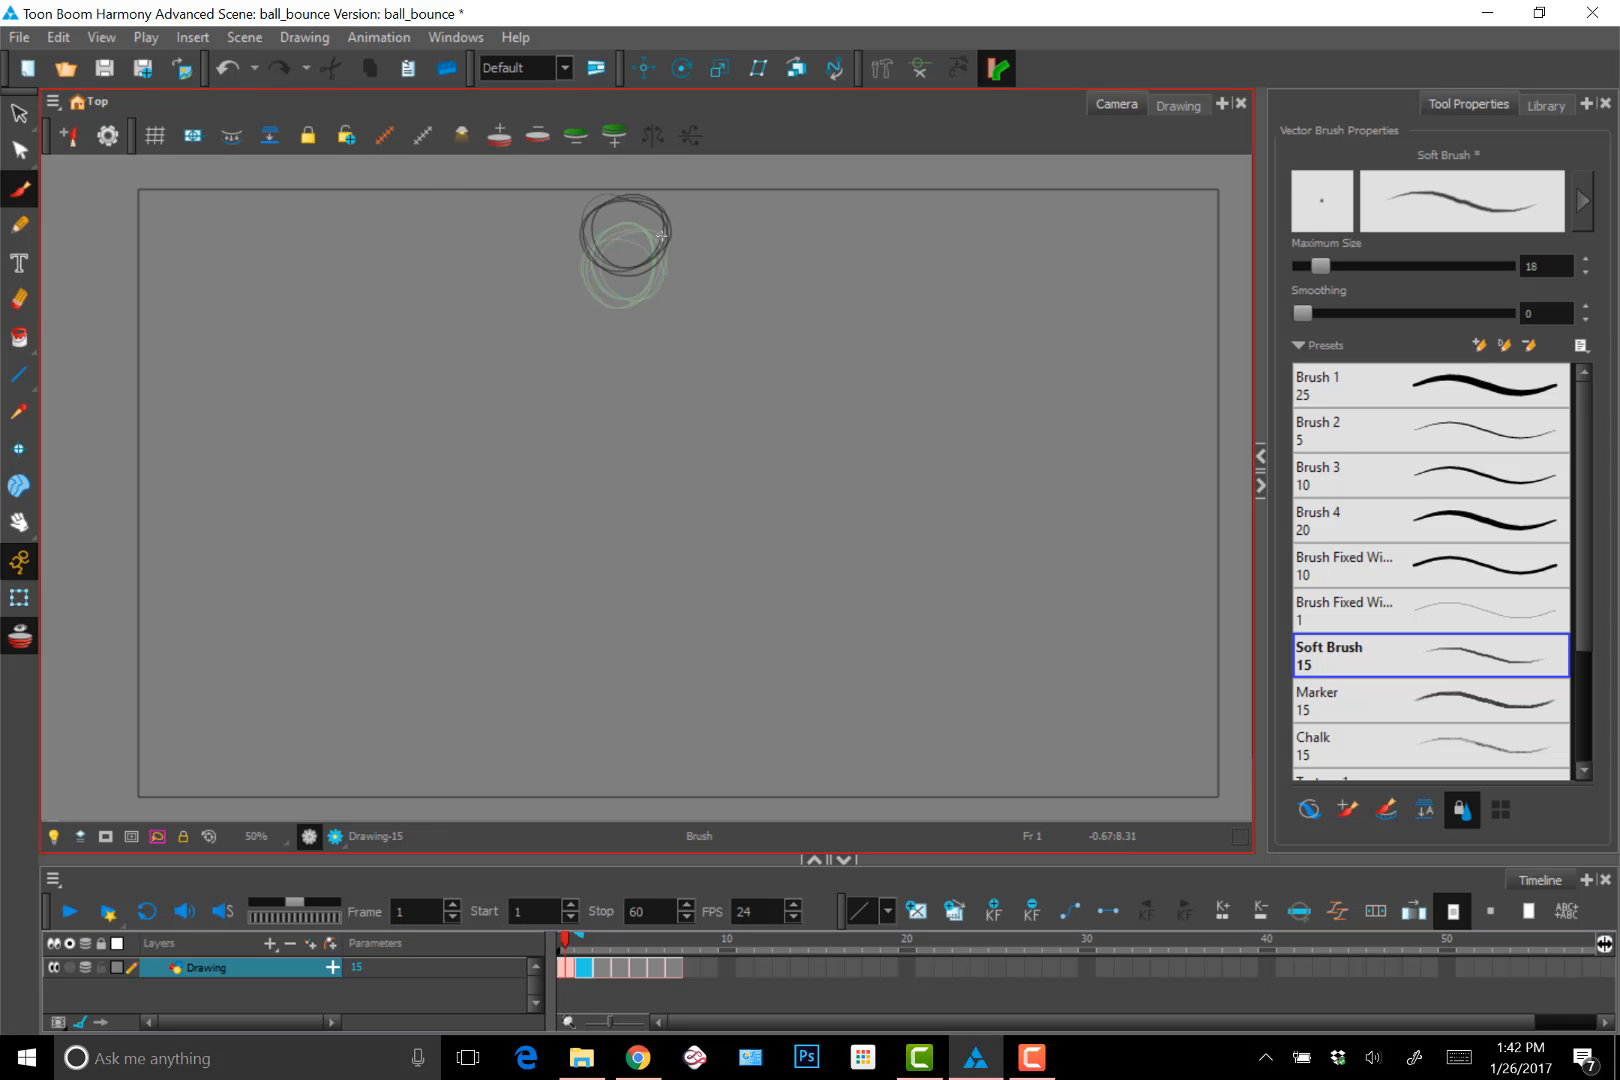
# Flip forward and back through the sequence to examine how the ball accelerates out of the top position
pyautogui.press('.')
pyautogui.press('.')
pyautogui.press('.')
pyautogui.press('.')
pyautogui.press('.')
pyautogui.press('.')
pyautogui.press(',')
pyautogui.press(',')
pyautogui.press(',')
pyautogui.press(',')
pyautogui.press(',')
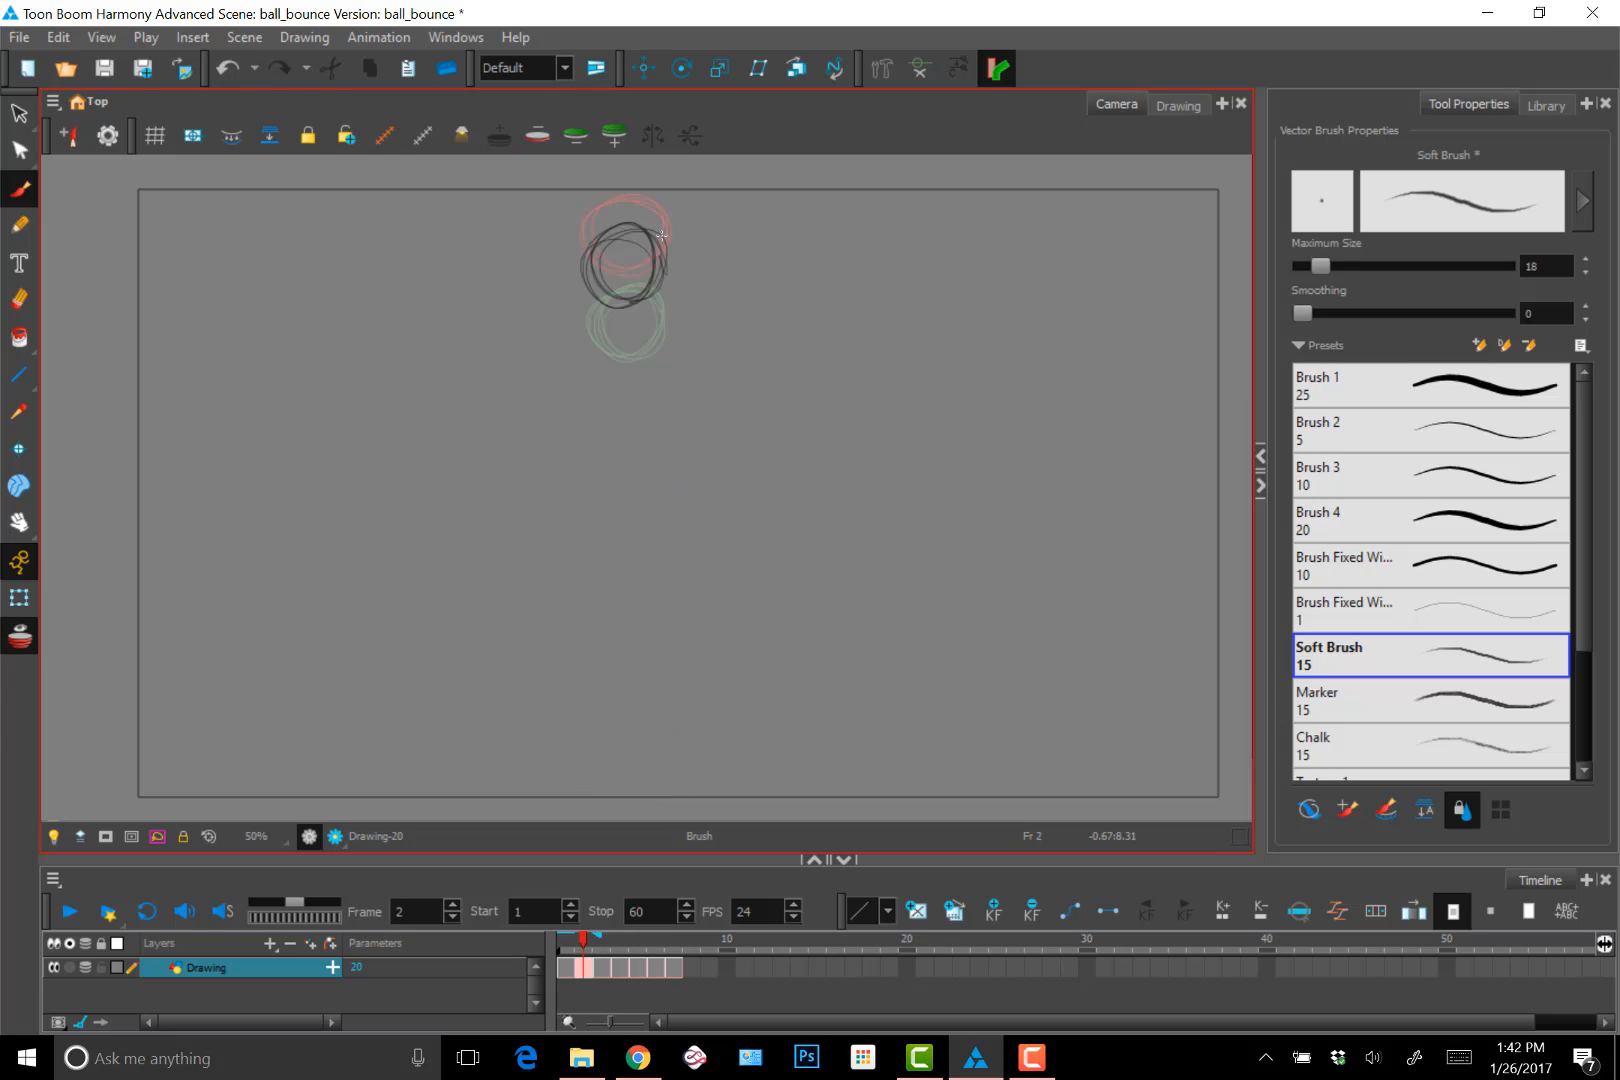
# Insert one more cell at frame 2 and sketch a ball only slightly below the top ball
pyautogui.press(',')
pyautogui.press('.')
pyautogui.press('b')
pyautogui.moveTo(620, 225)
pyautogui.mouseDown()
pyautogui.moveTo(610, 280)
pyautogui.moveTo(599, 227)
pyautogui.moveTo(656, 218)
pyautogui.moveTo(649, 270)
pyautogui.moveTo(606, 268)
pyautogui.moveTo(622, 214)
pyautogui.moveTo(653, 211)
pyautogui.moveTo(593, 247)
pyautogui.moveTo(649, 217)
pyautogui.moveTo(665, 244)
pyautogui.moveTo(639, 268)
pyautogui.moveTo(627, 206)
pyautogui.moveTo(668, 240)
pyautogui.mouseUp()
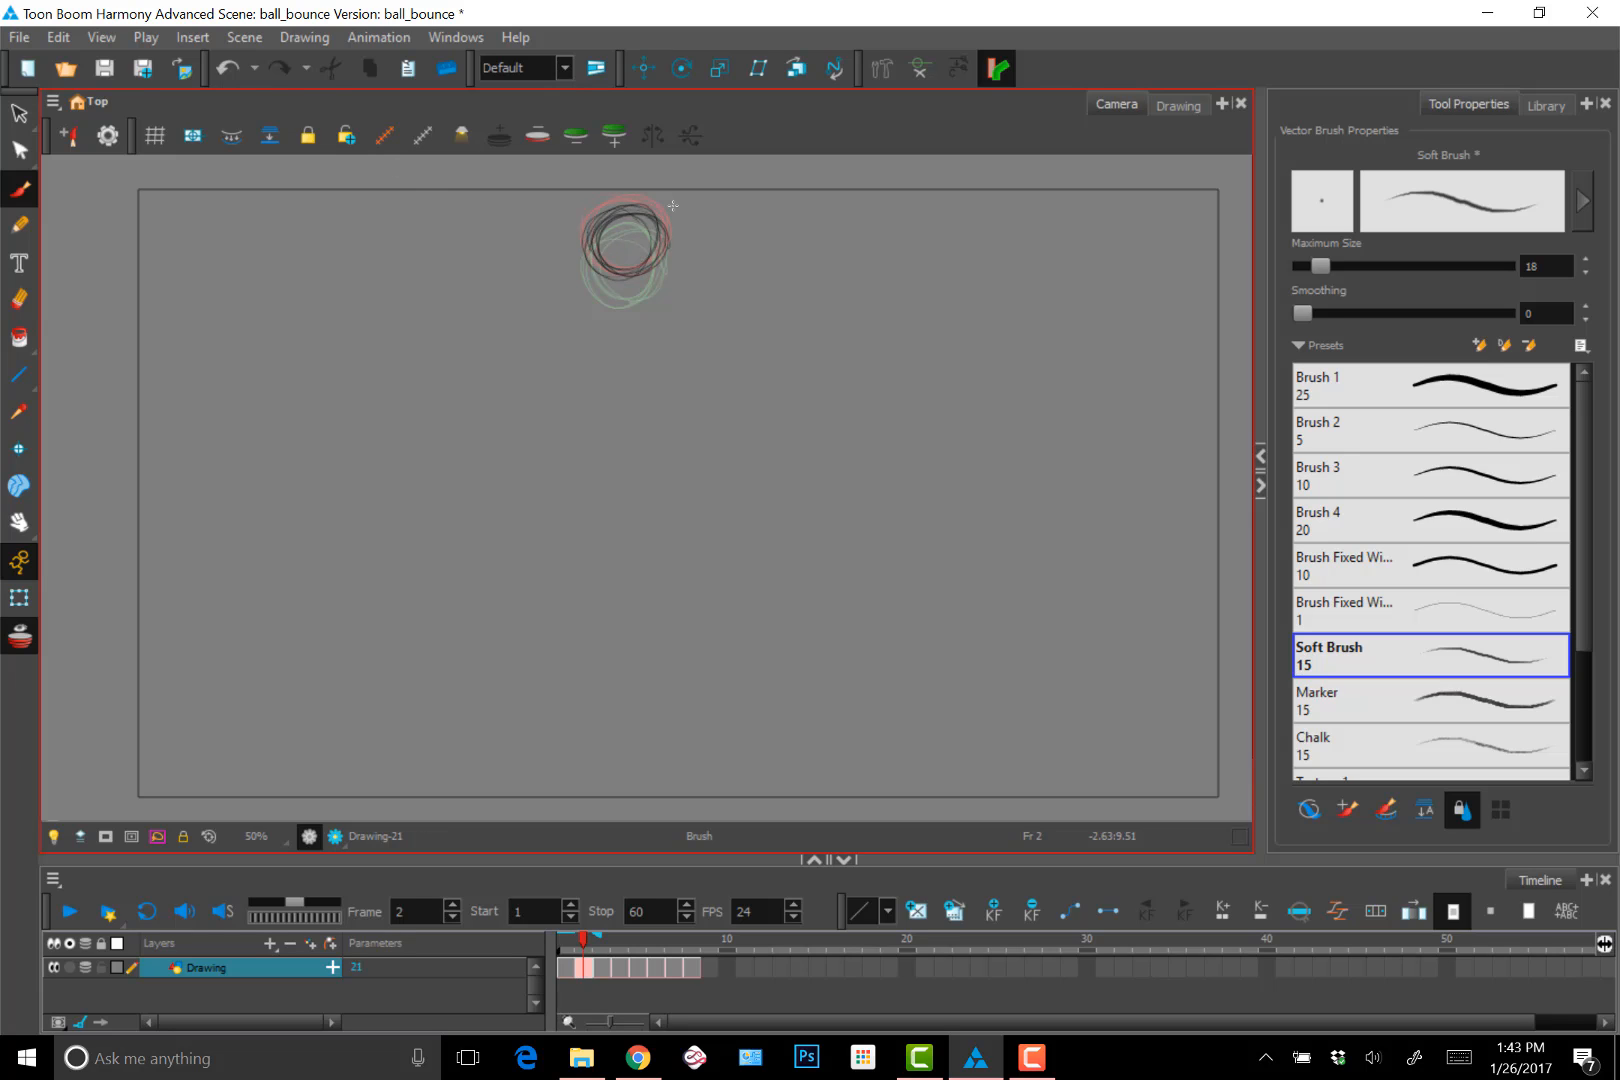
# Flip through the whole sequence with onion skinning on to examine the eased fall down to the squash
pyautogui.press('.')
pyautogui.press('.')
pyautogui.press('.')
pyautogui.press('.')
pyautogui.press('.')
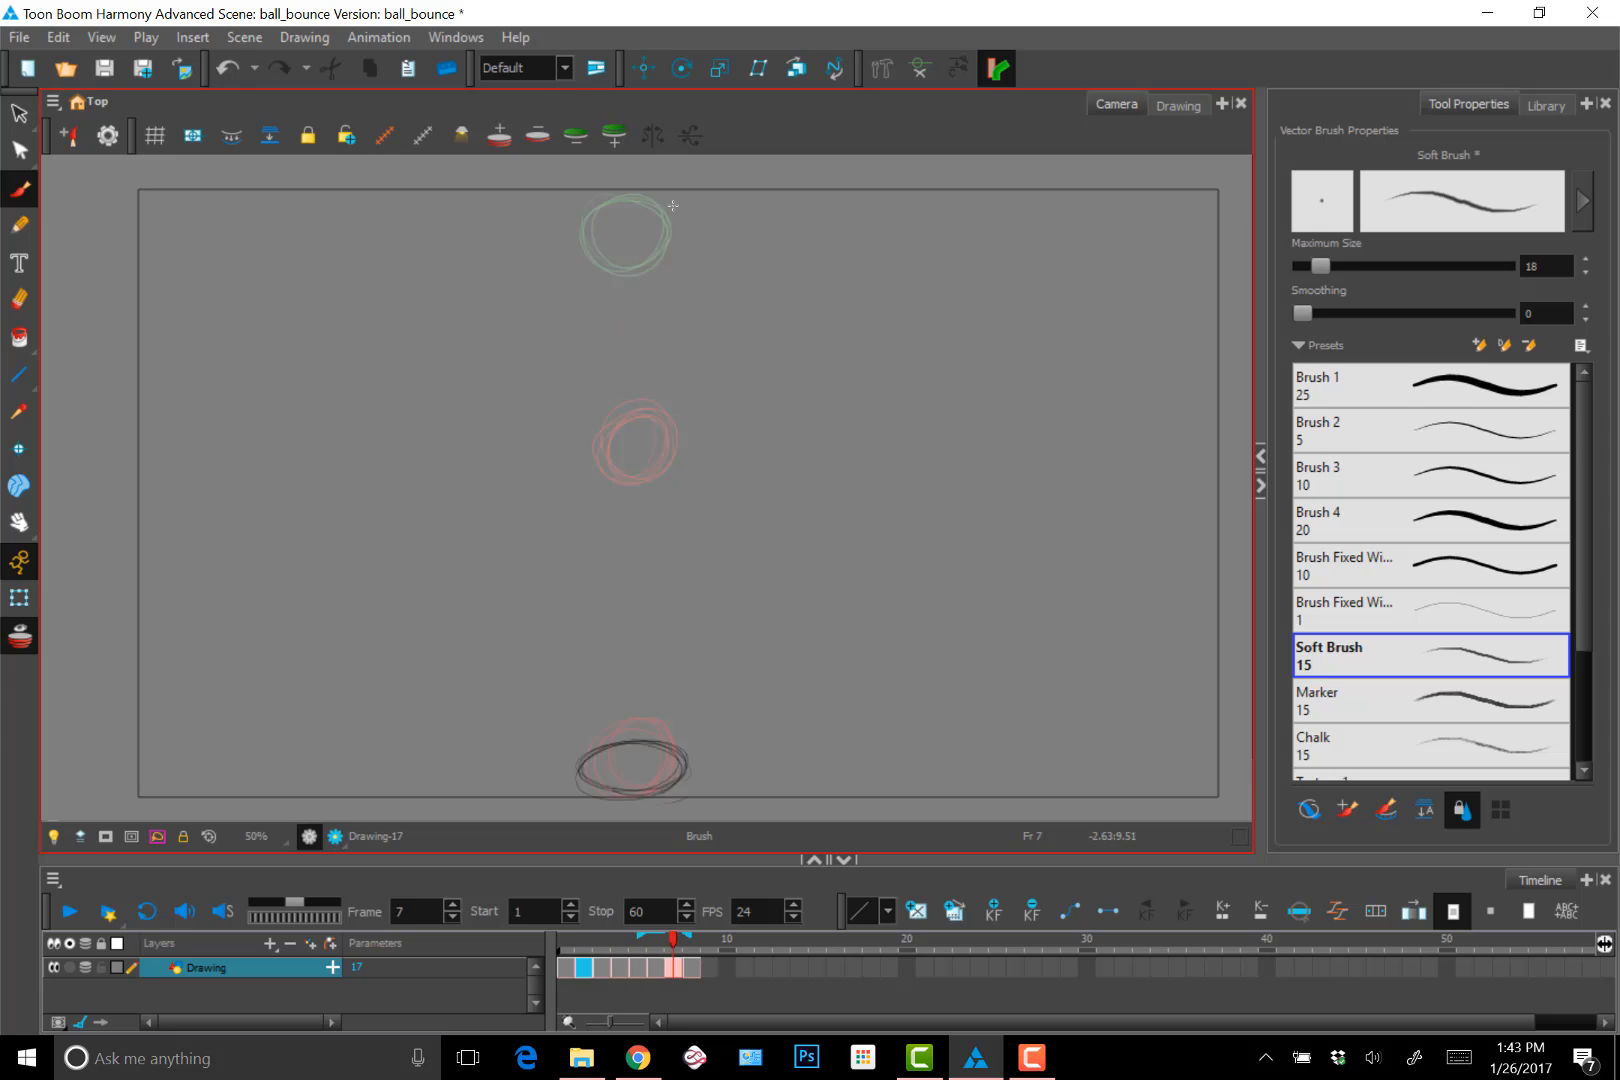
pyautogui.press(',')
pyautogui.press(',')
pyautogui.press(',')
pyautogui.press(',')
pyautogui.press(',')
pyautogui.press(',')
pyautogui.press('.')
pyautogui.press('.')
pyautogui.press('.')
pyautogui.press('.')
pyautogui.press('.')
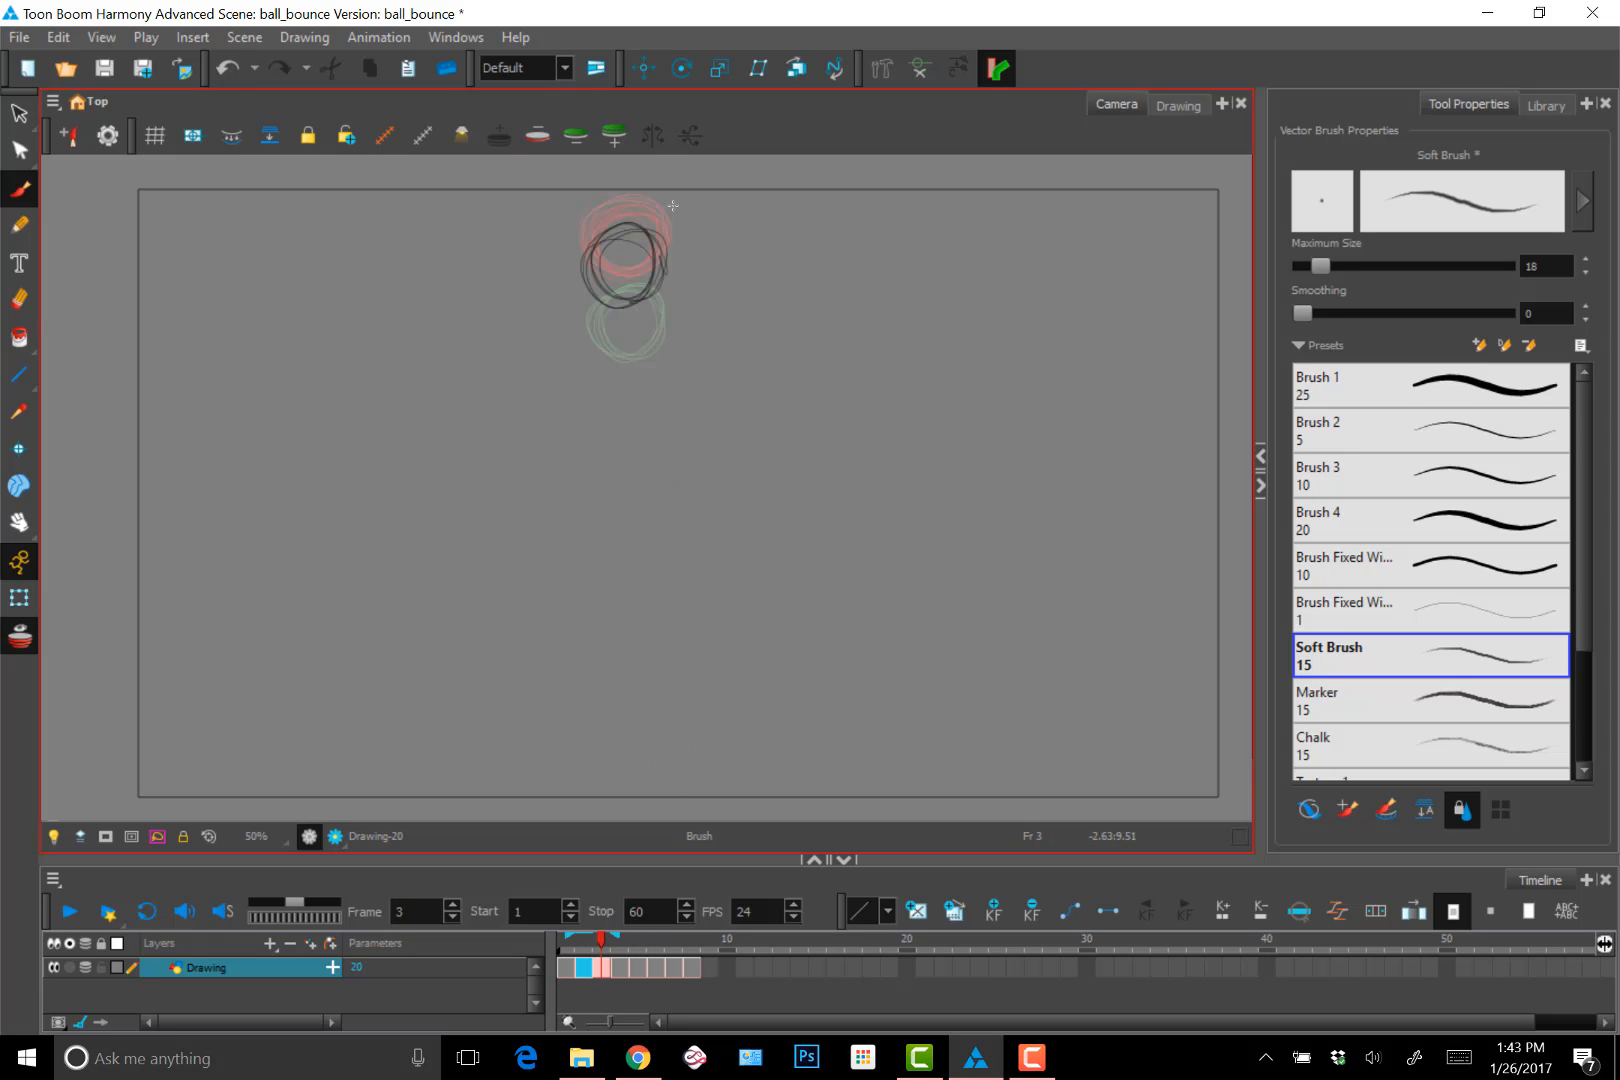
pyautogui.press('.')
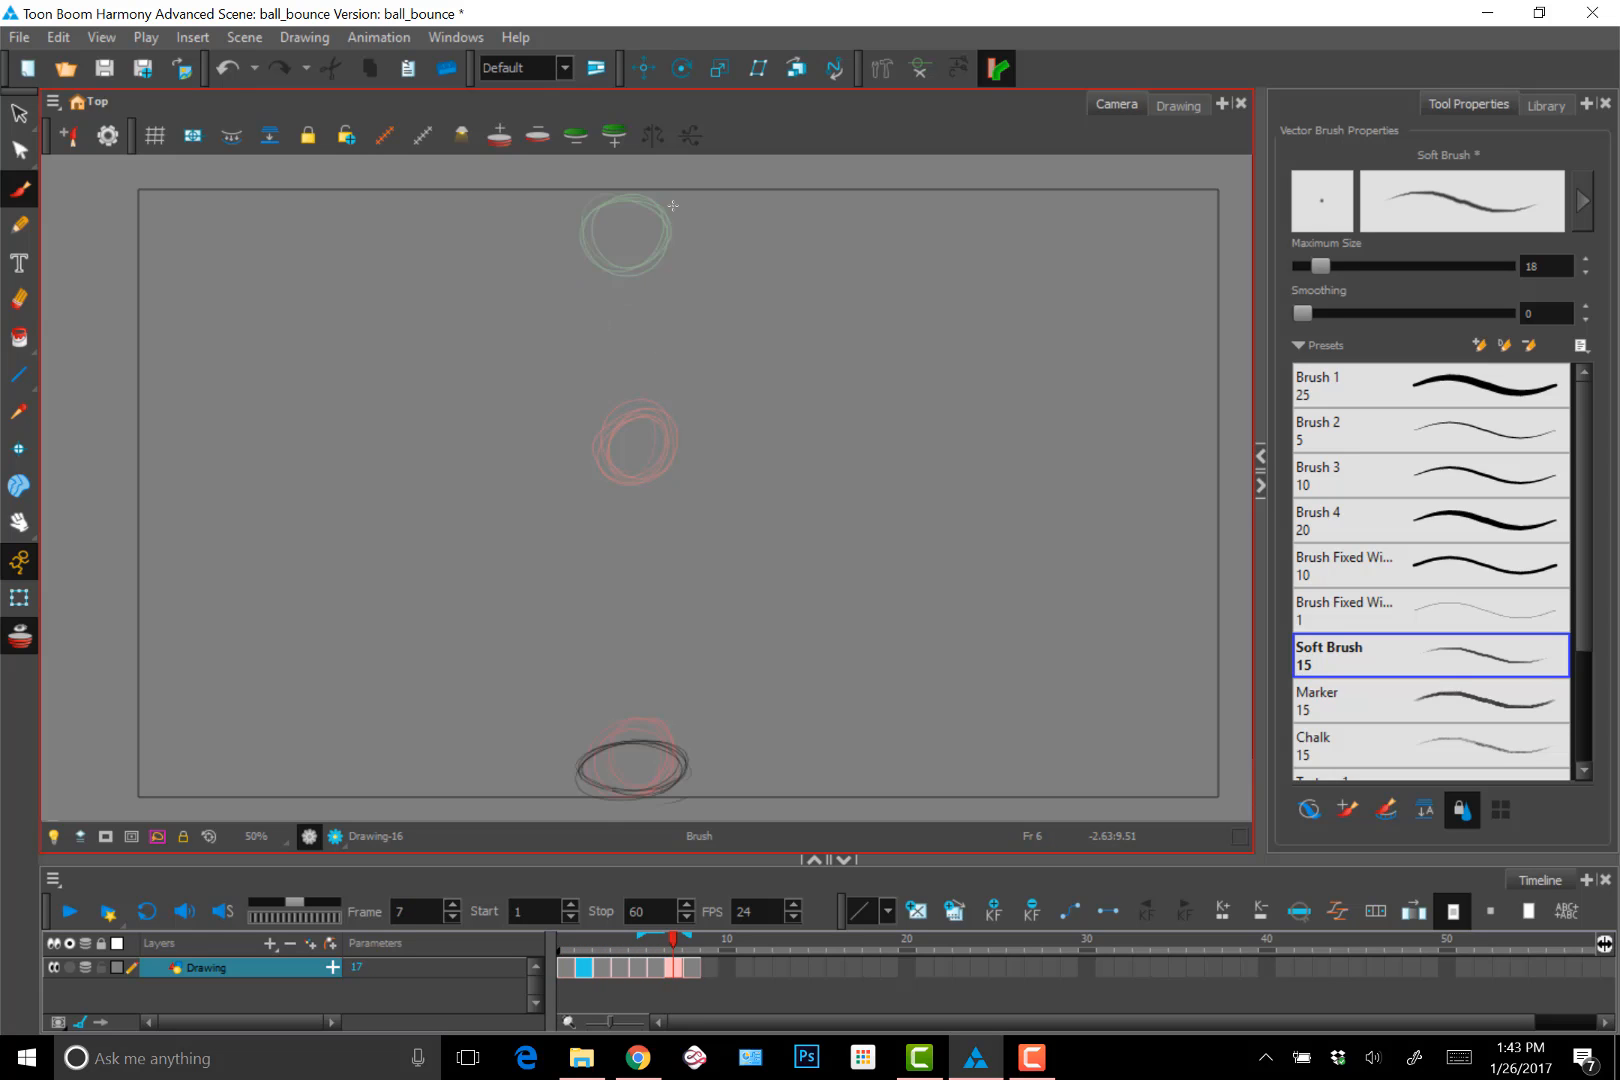
# Turn off onion skinning and flip through all eight frames to examine the ball's fall
pyautogui.hotkey('alt', 'o')
pyautogui.press('.')
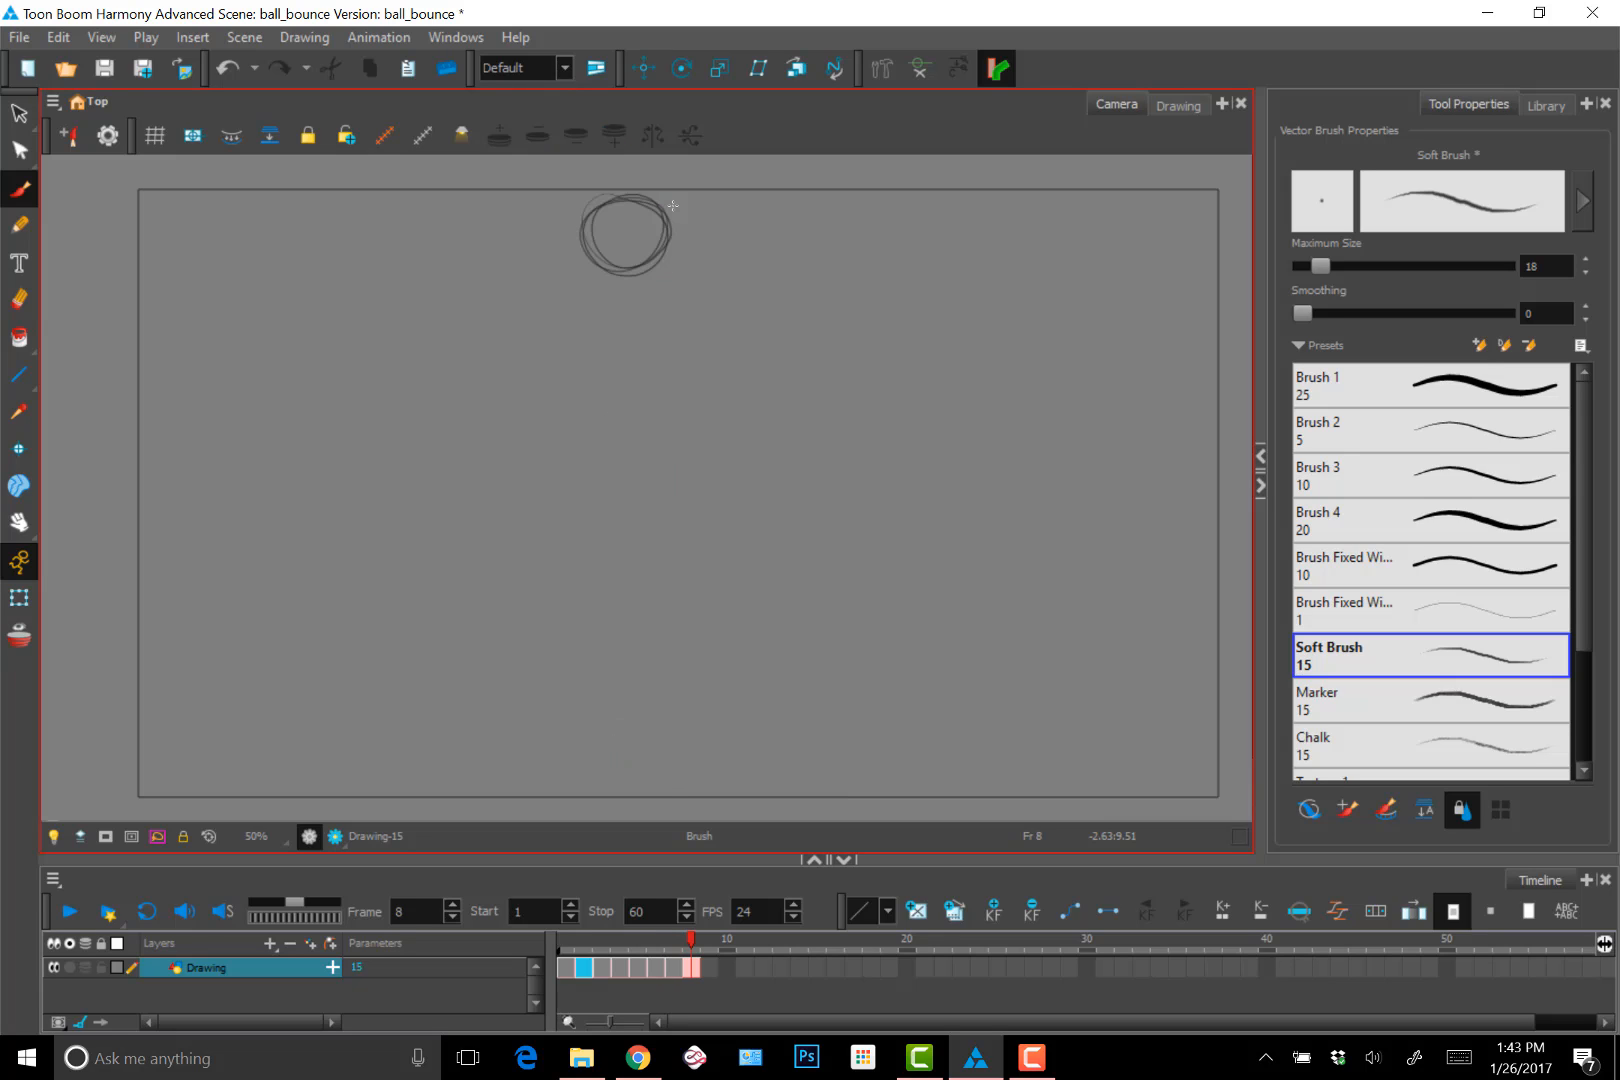
pyautogui.press(',')
pyautogui.press('.')
pyautogui.press(',')
pyautogui.press(',')
pyautogui.press(',')
pyautogui.press(',')
pyautogui.press(',')
pyautogui.press(',')
pyautogui.press(',')
pyautogui.press('.')
pyautogui.press(',')
pyautogui.press('.')
pyautogui.press('.')
pyautogui.press('.')
pyautogui.press('.')
pyautogui.press('.')
pyautogui.press('.')
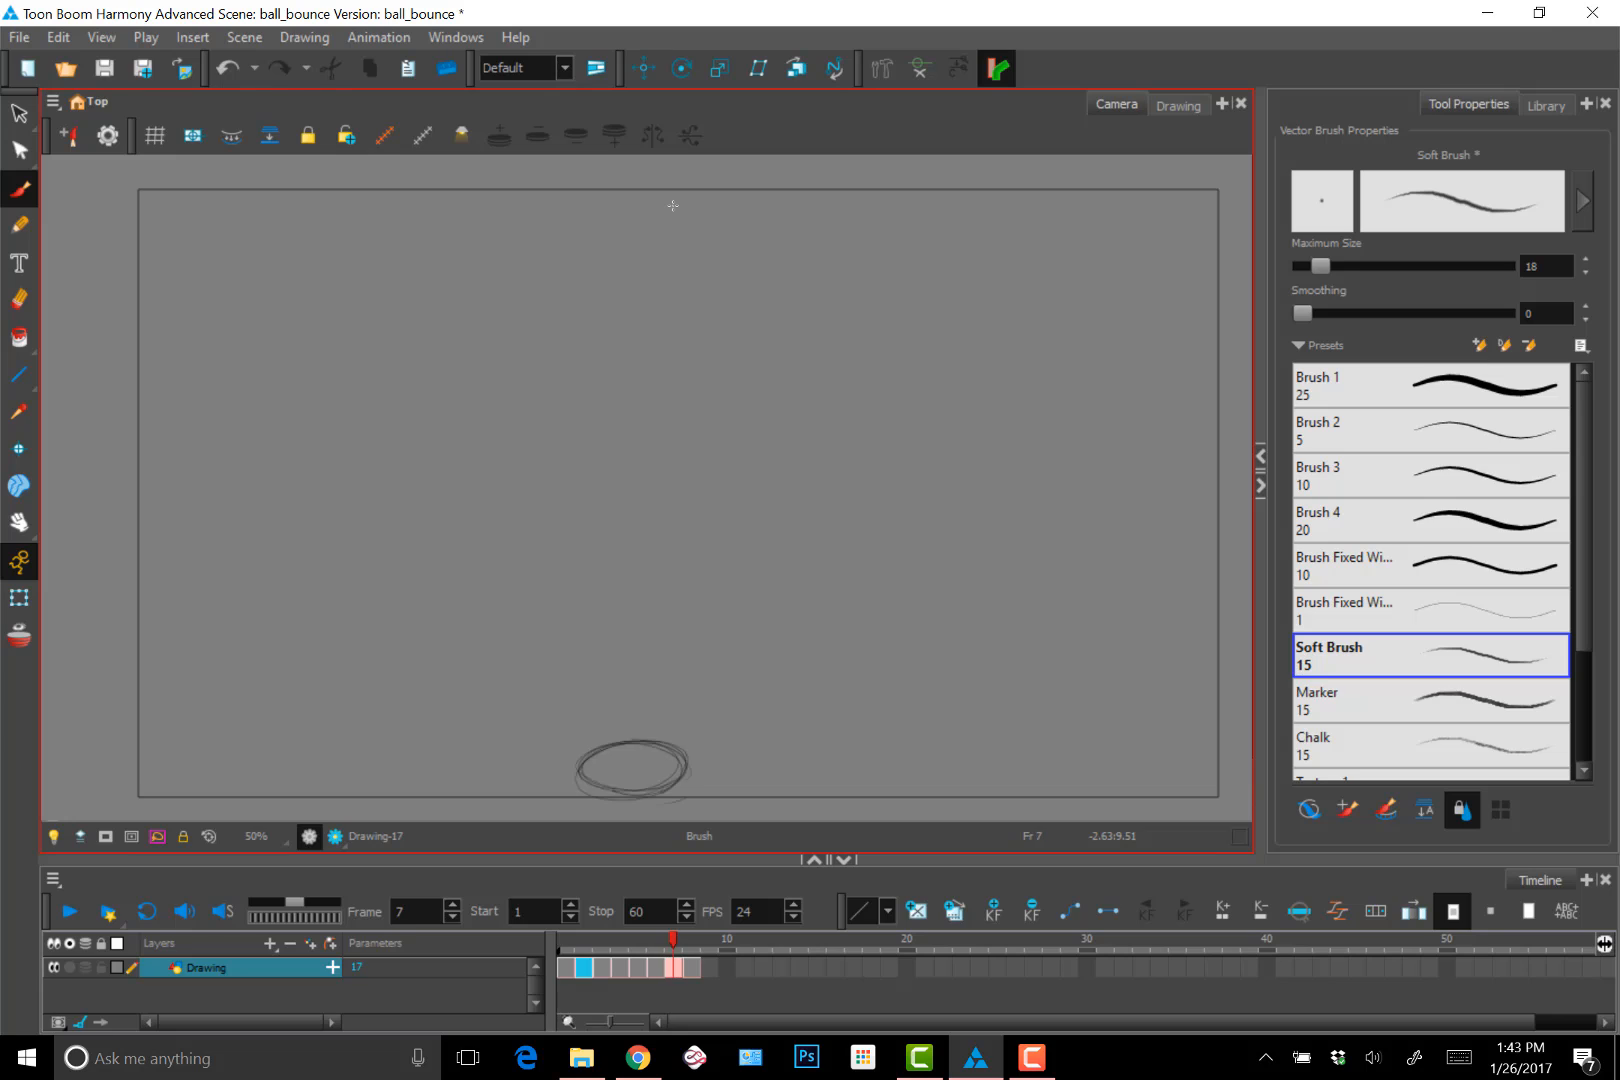
# Flip repeatedly between frames 7 and 8 to examine the jump from the squash to the top ball
pyautogui.press('.')
pyautogui.press(',')
pyautogui.press('.')
pyautogui.press(',')
pyautogui.press('.')
pyautogui.press(',')
pyautogui.press('.')
# Insert an empty cell at frame 8 between the squash and the final top ball, and turn on onion skinning
pyautogui.click(709, 967)
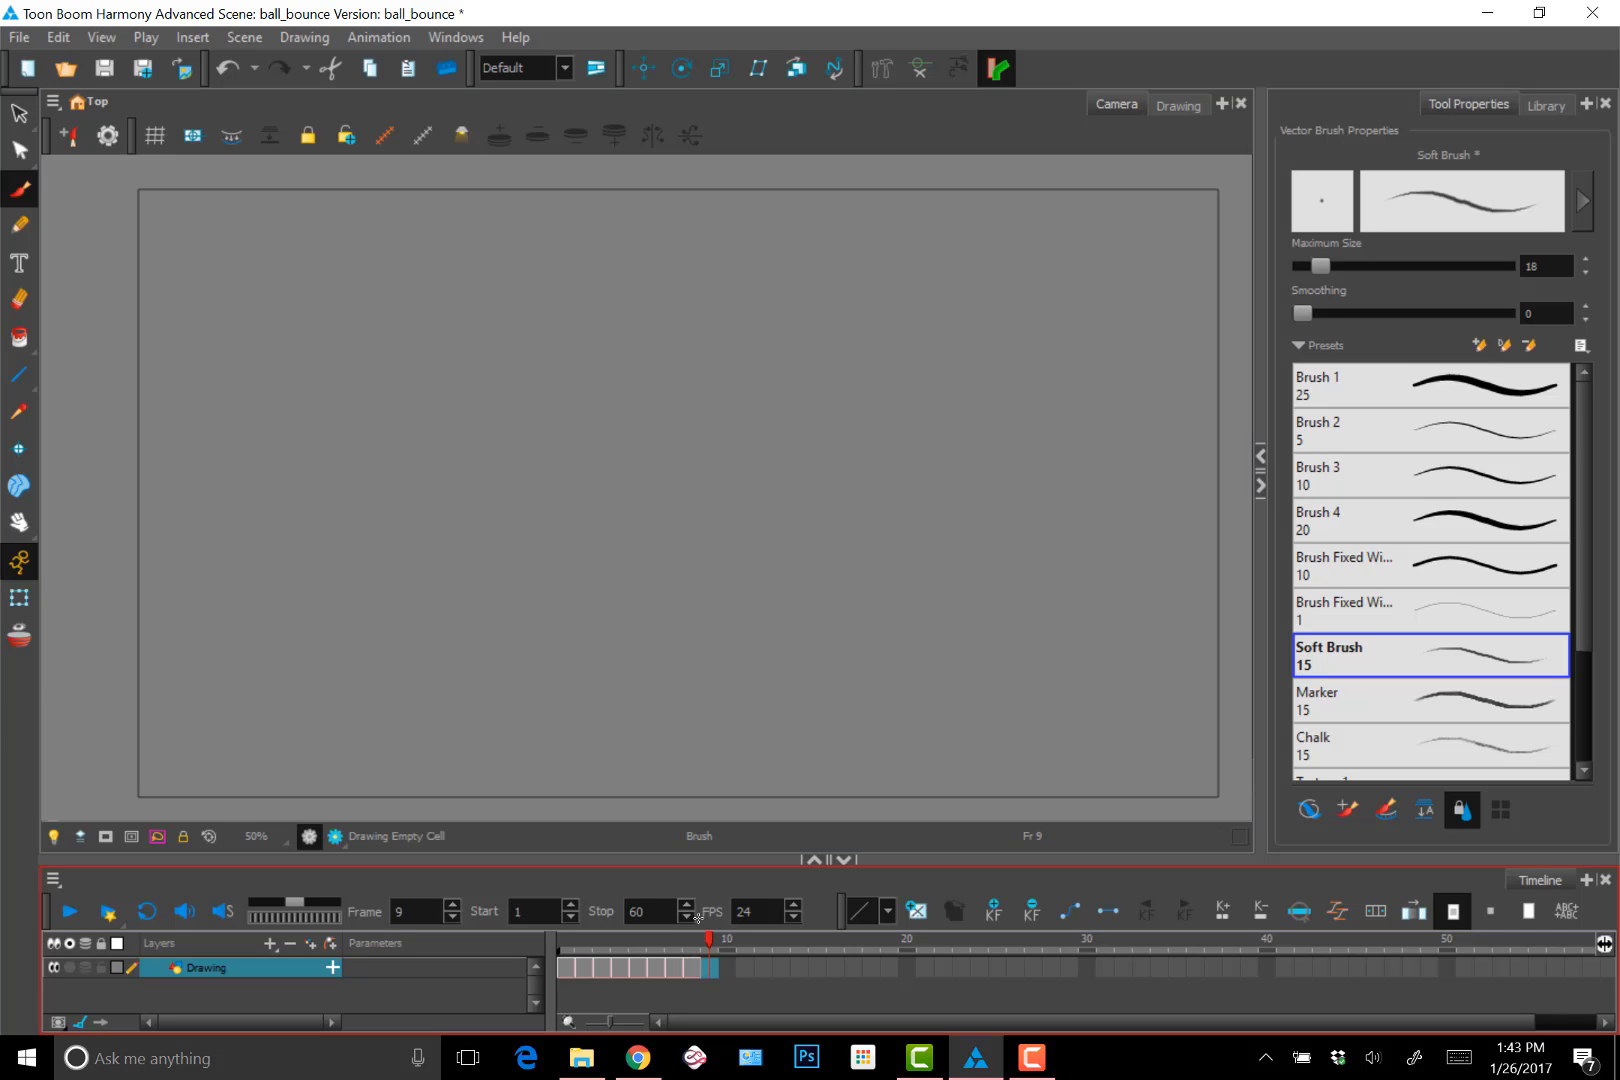
pyautogui.click(688, 964)
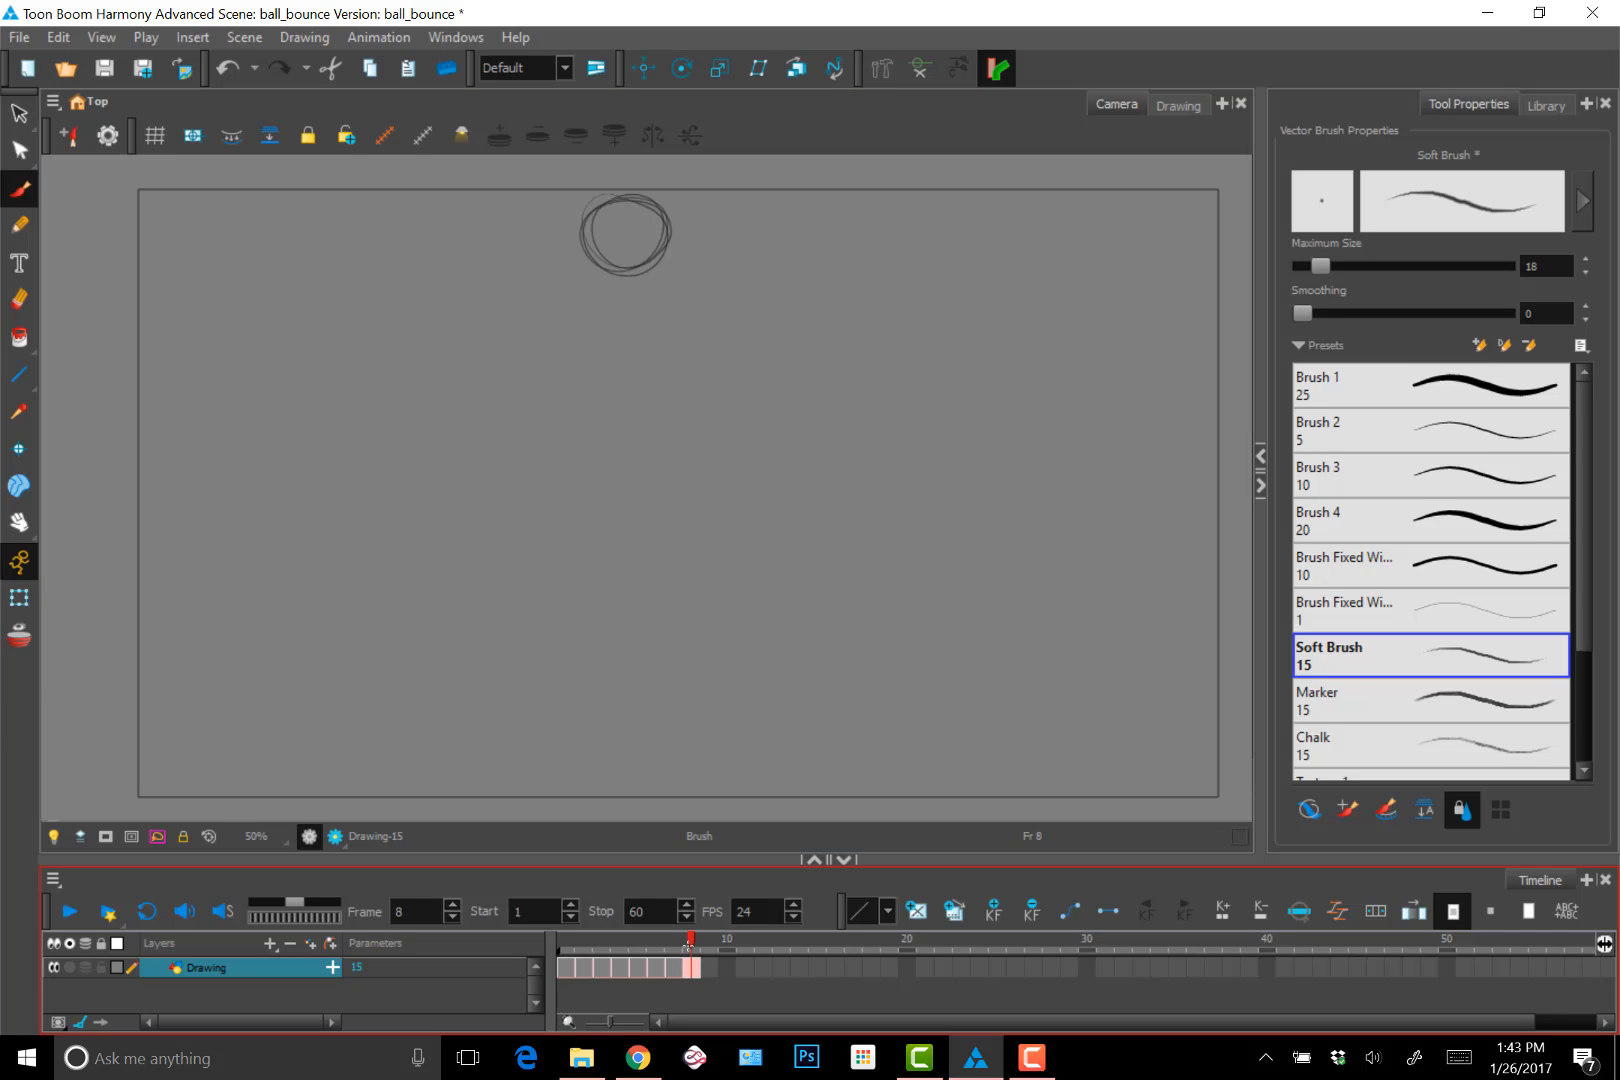
pyautogui.press('Delete')
pyautogui.press(',')
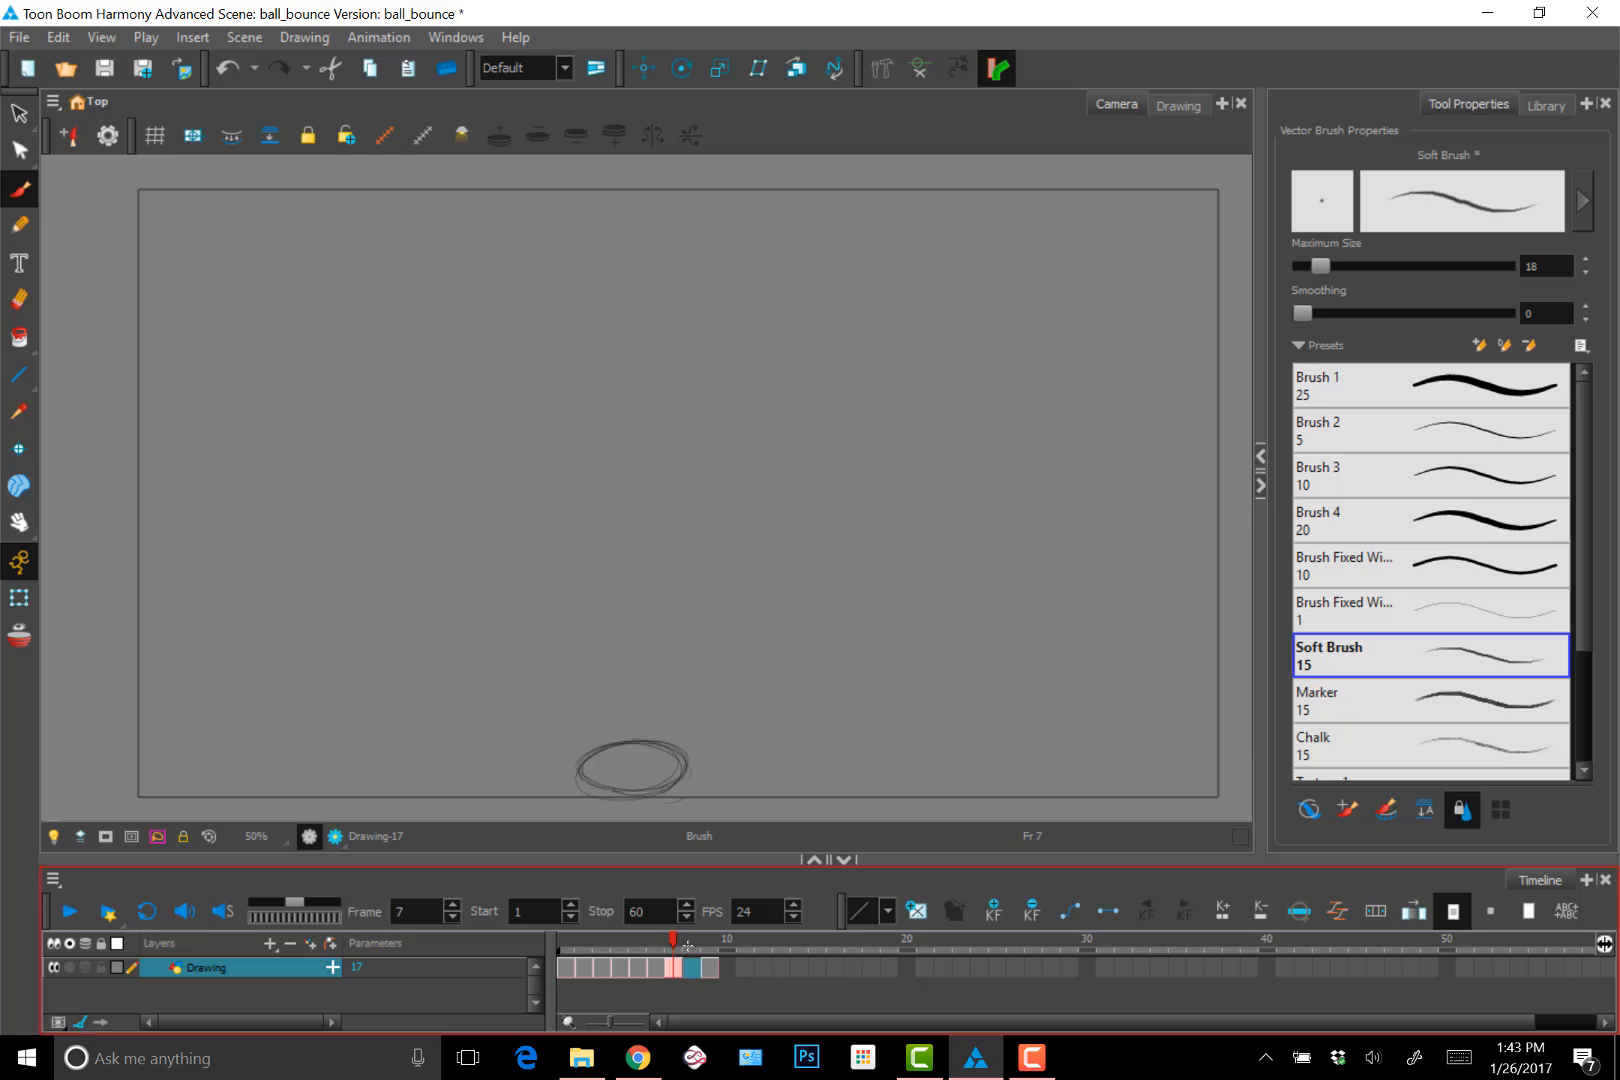
pyautogui.press('.')
pyautogui.press('.')
pyautogui.press(',')
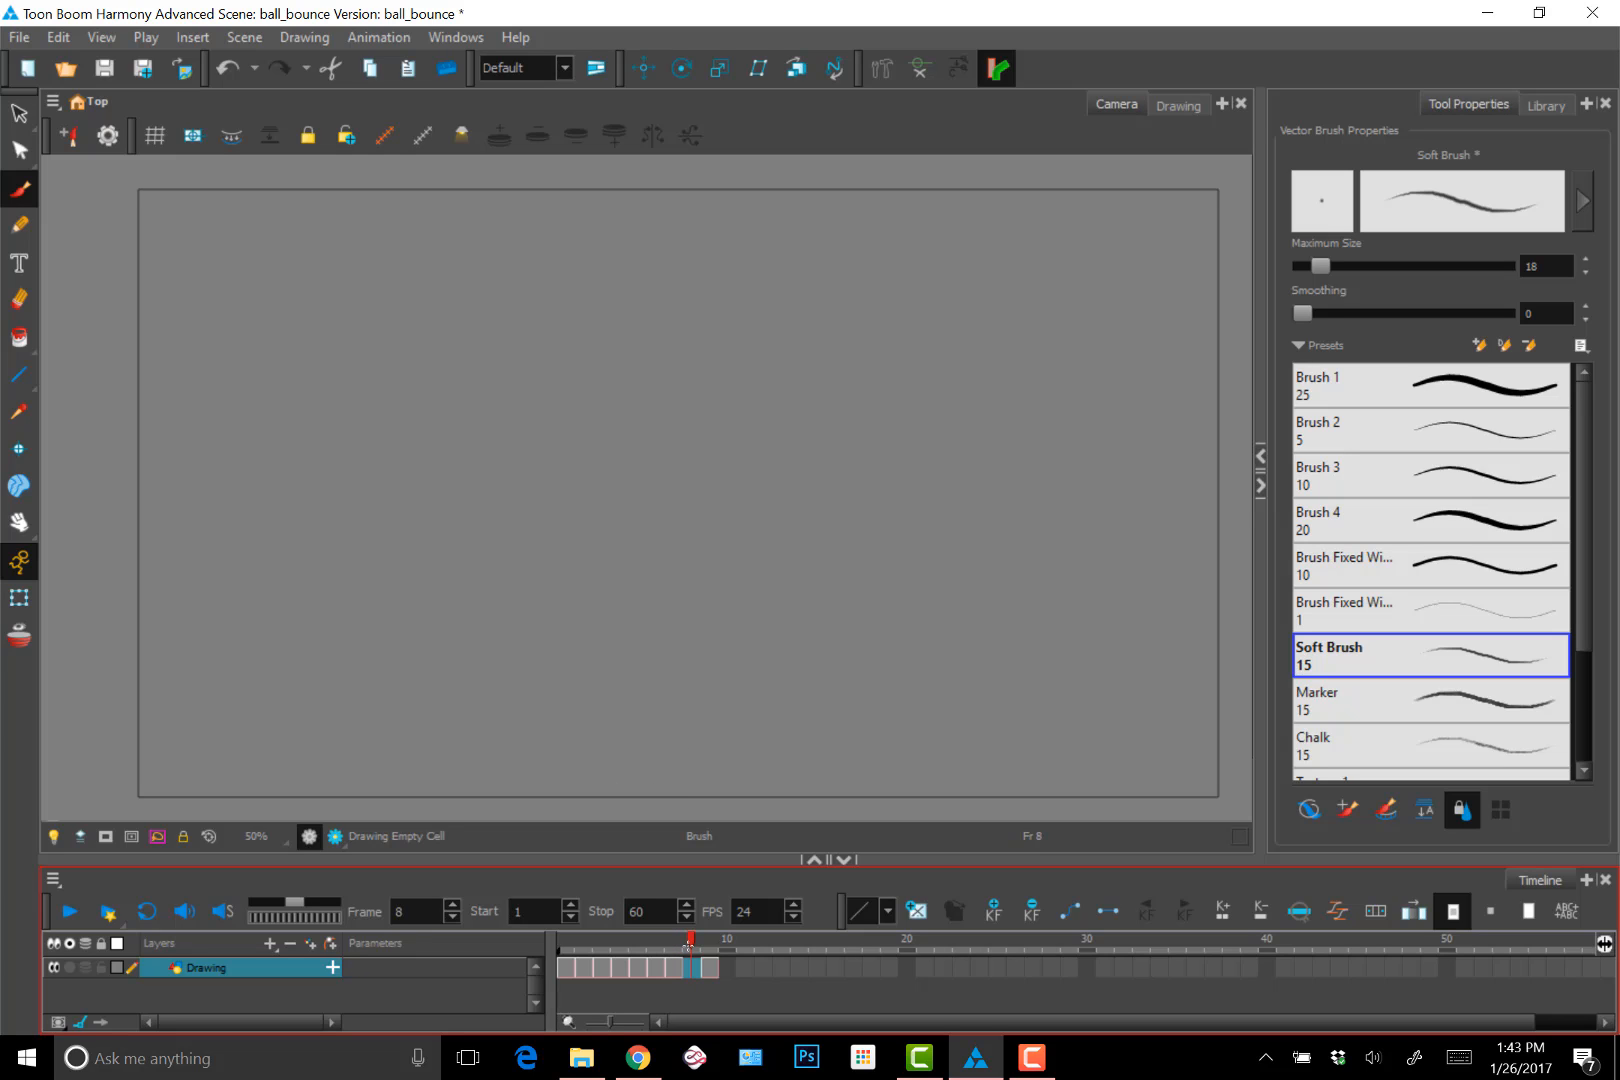
pyautogui.hotkey('alt', 'o')
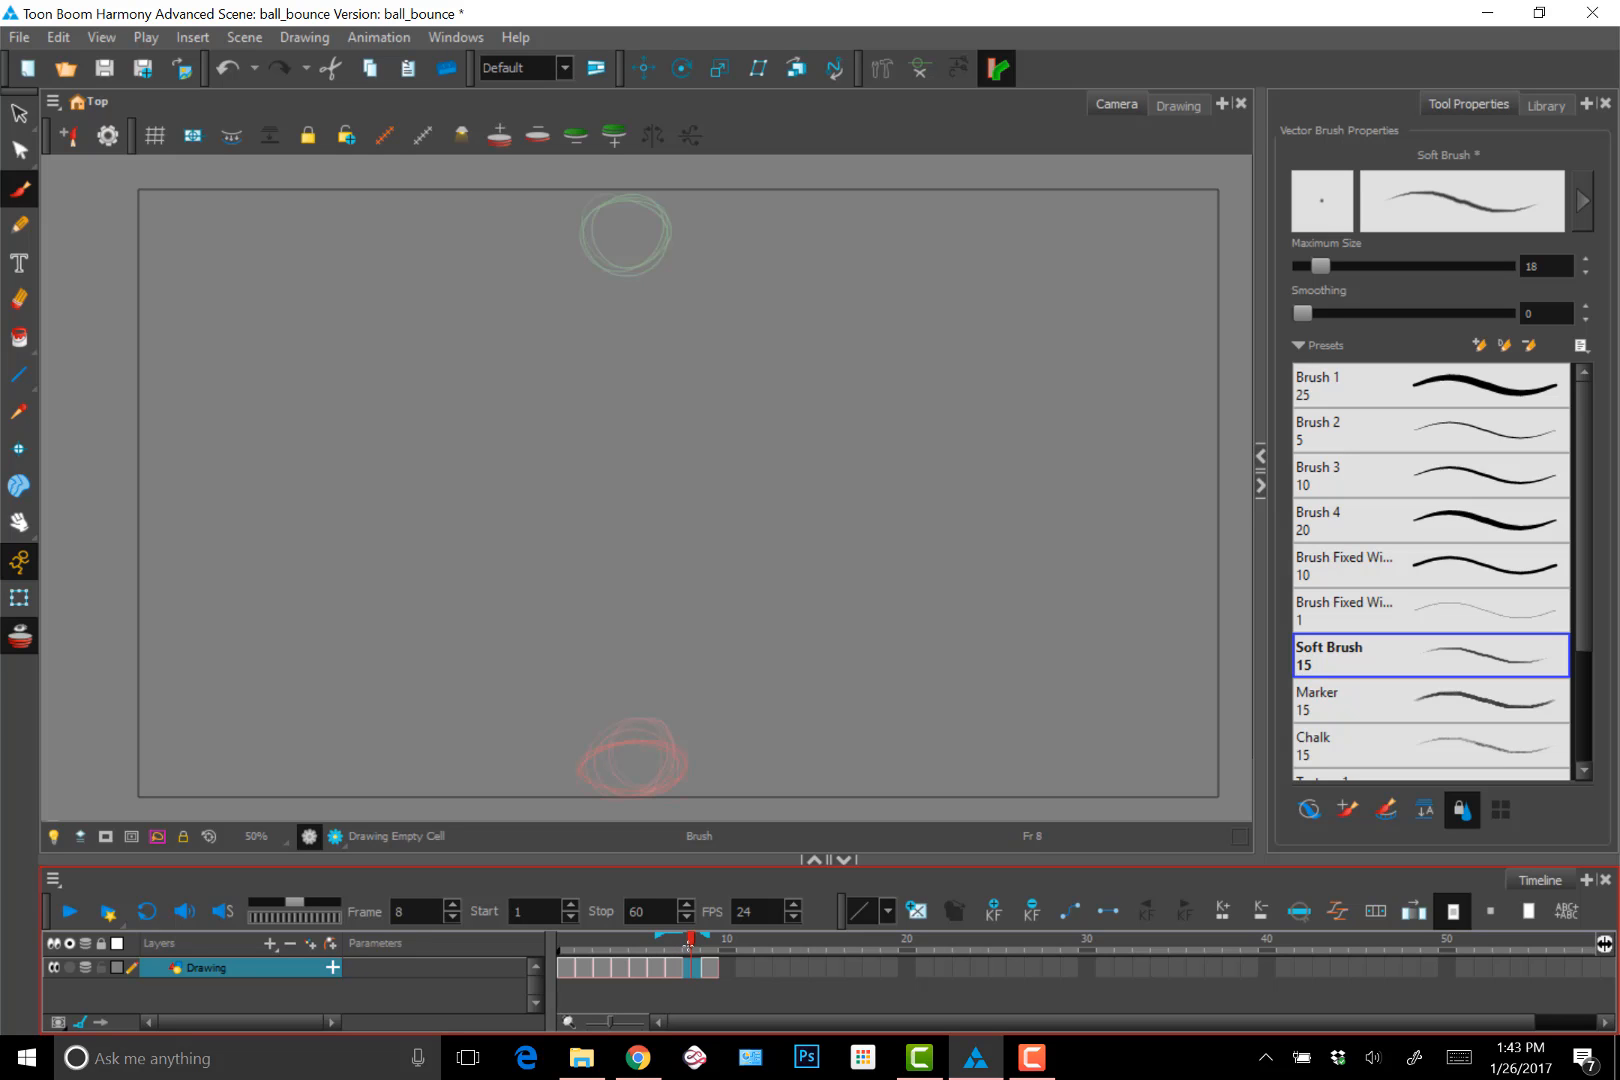
# Sketch a round ball roughly midway between the squash and the top ball on frame 9, and turn off onion skinning
pyautogui.press('.')
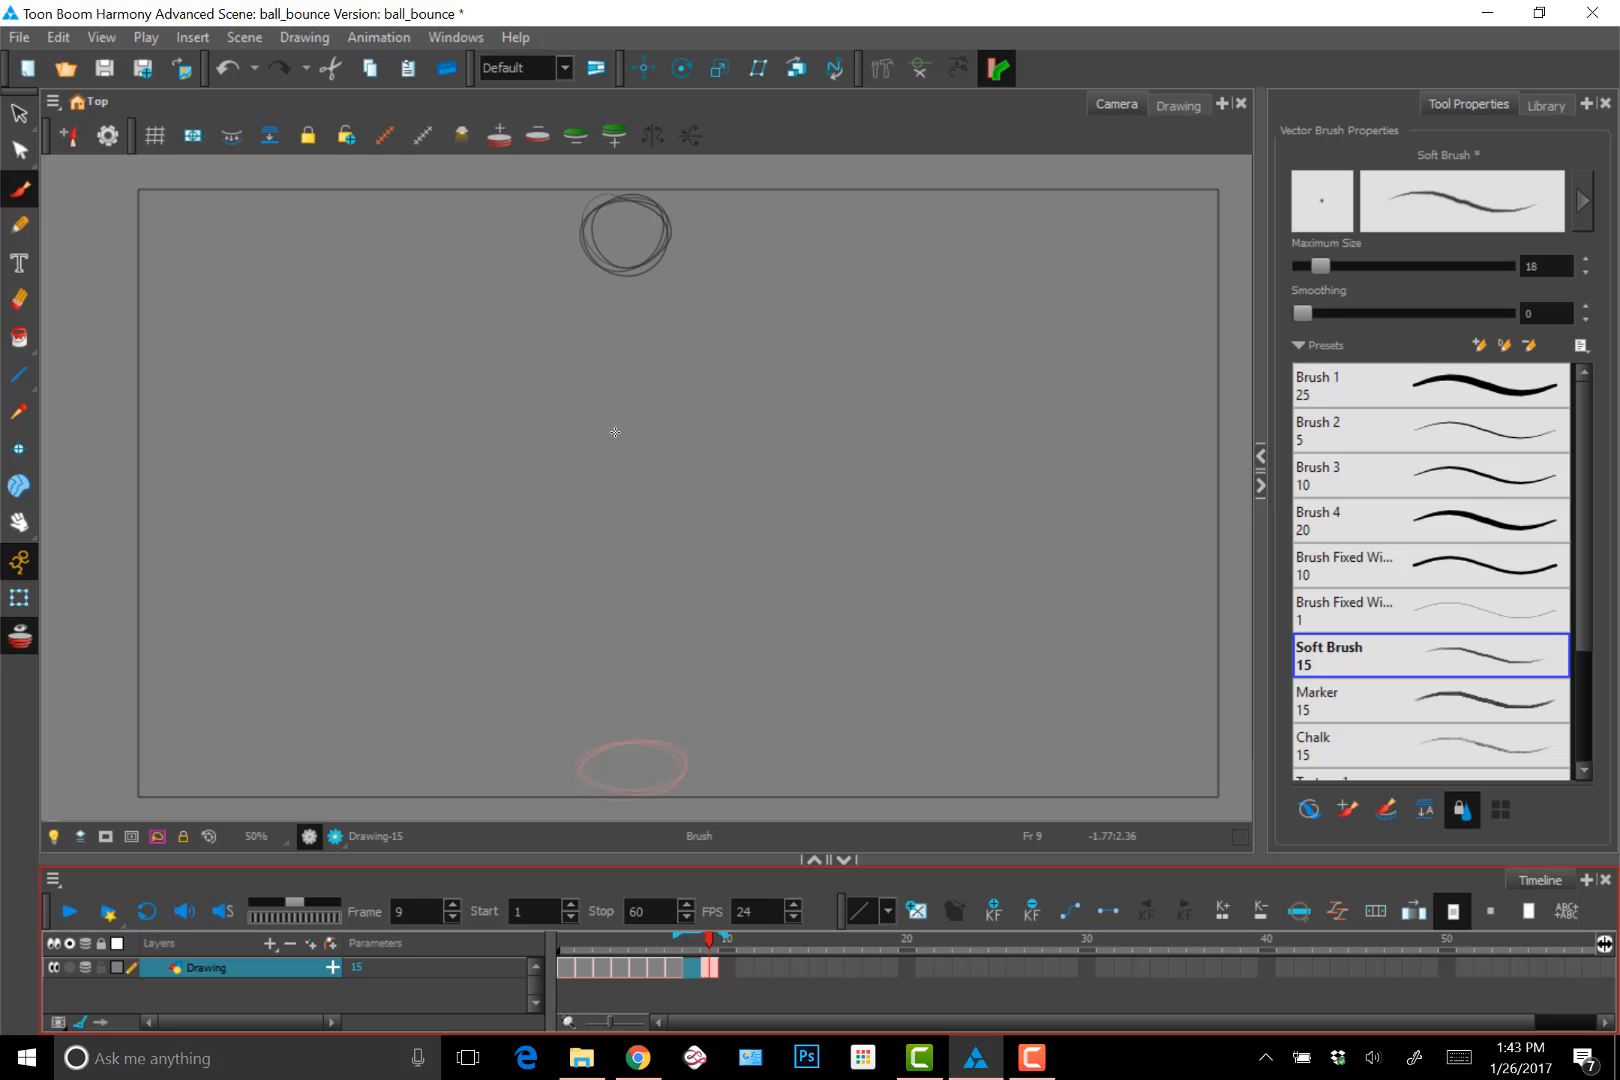
pyautogui.moveTo(618, 575)
pyautogui.mouseDown()
pyautogui.moveTo(584, 552)
pyautogui.moveTo(603, 529)
pyautogui.moveTo(669, 527)
pyautogui.moveTo(654, 579)
pyautogui.moveTo(611, 583)
pyautogui.moveTo(653, 519)
pyautogui.mouseUp()
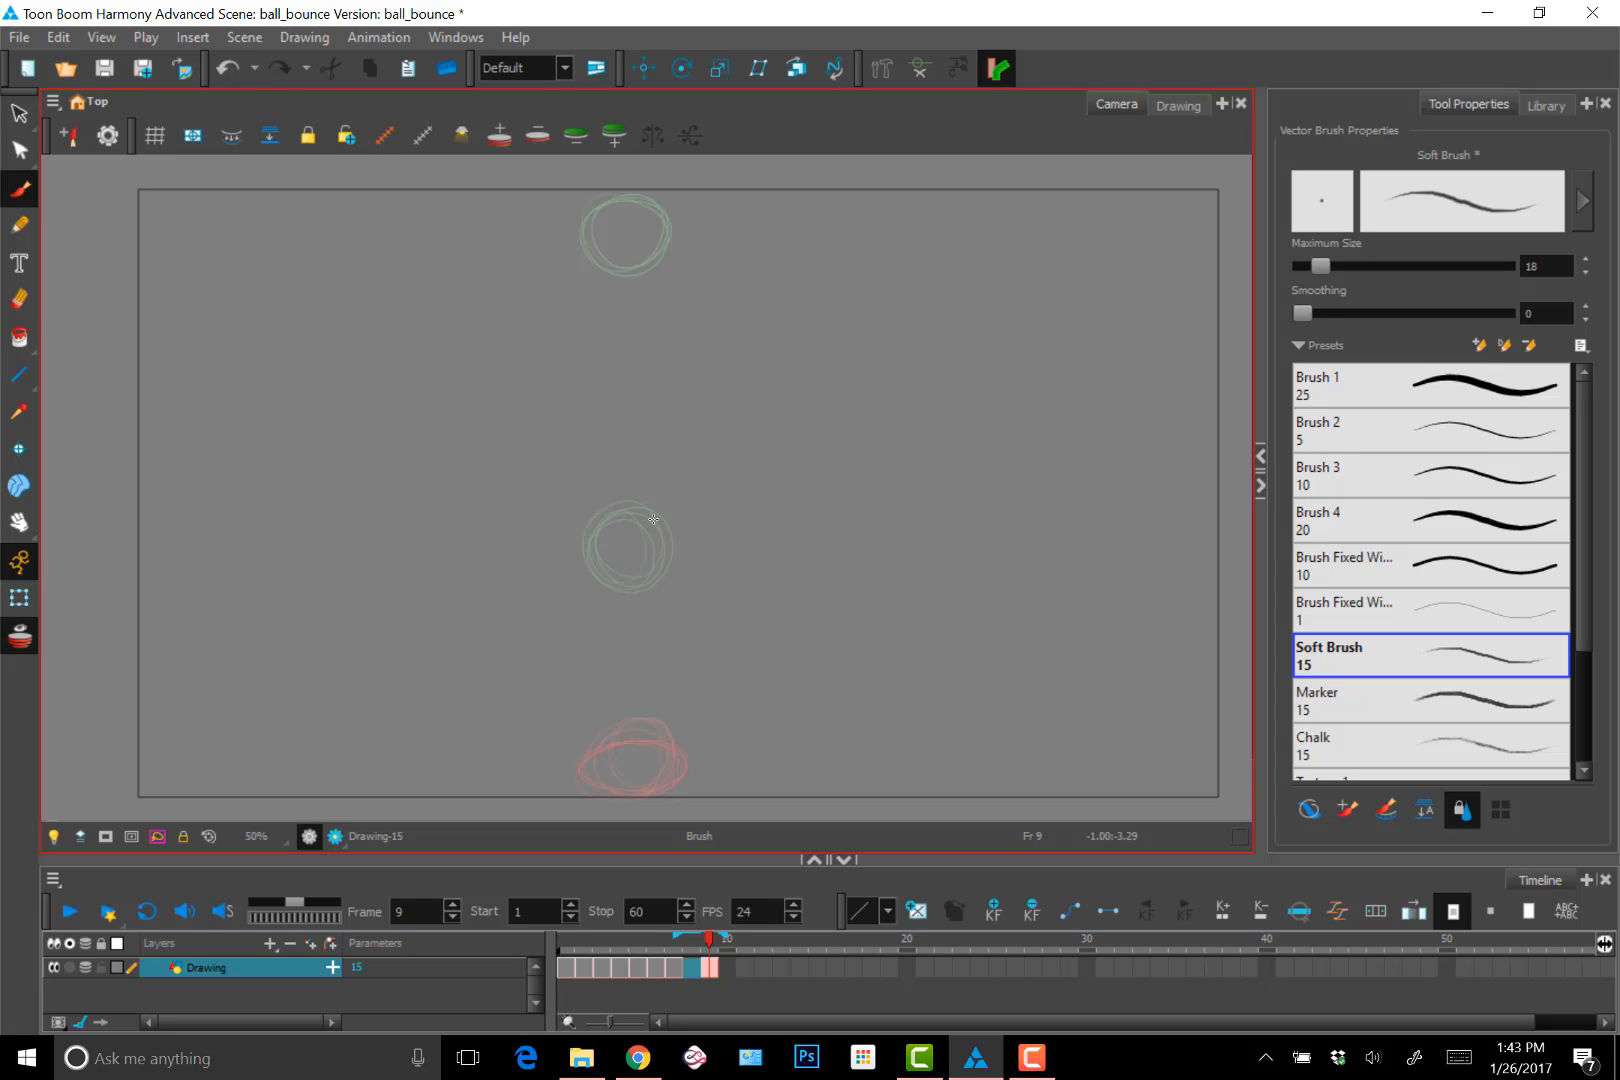
pyautogui.press(',')
pyautogui.press(',')
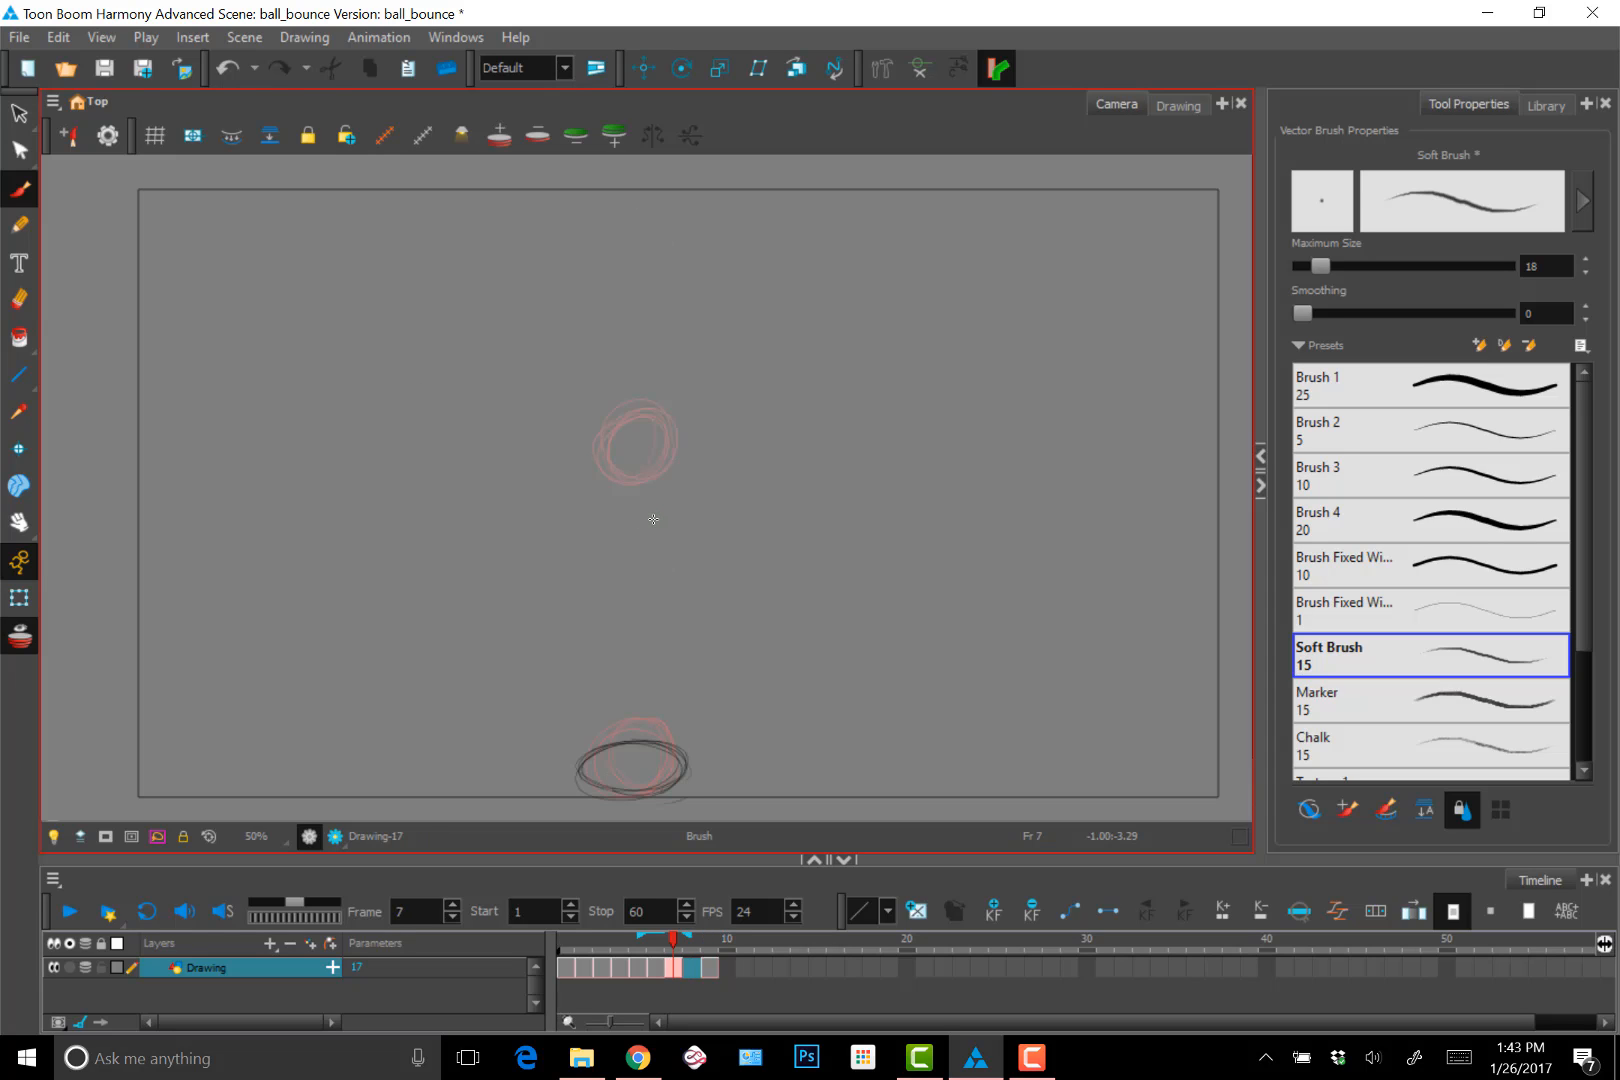
pyautogui.press('.')
pyautogui.press(',')
pyautogui.hotkey('alt', 'o')
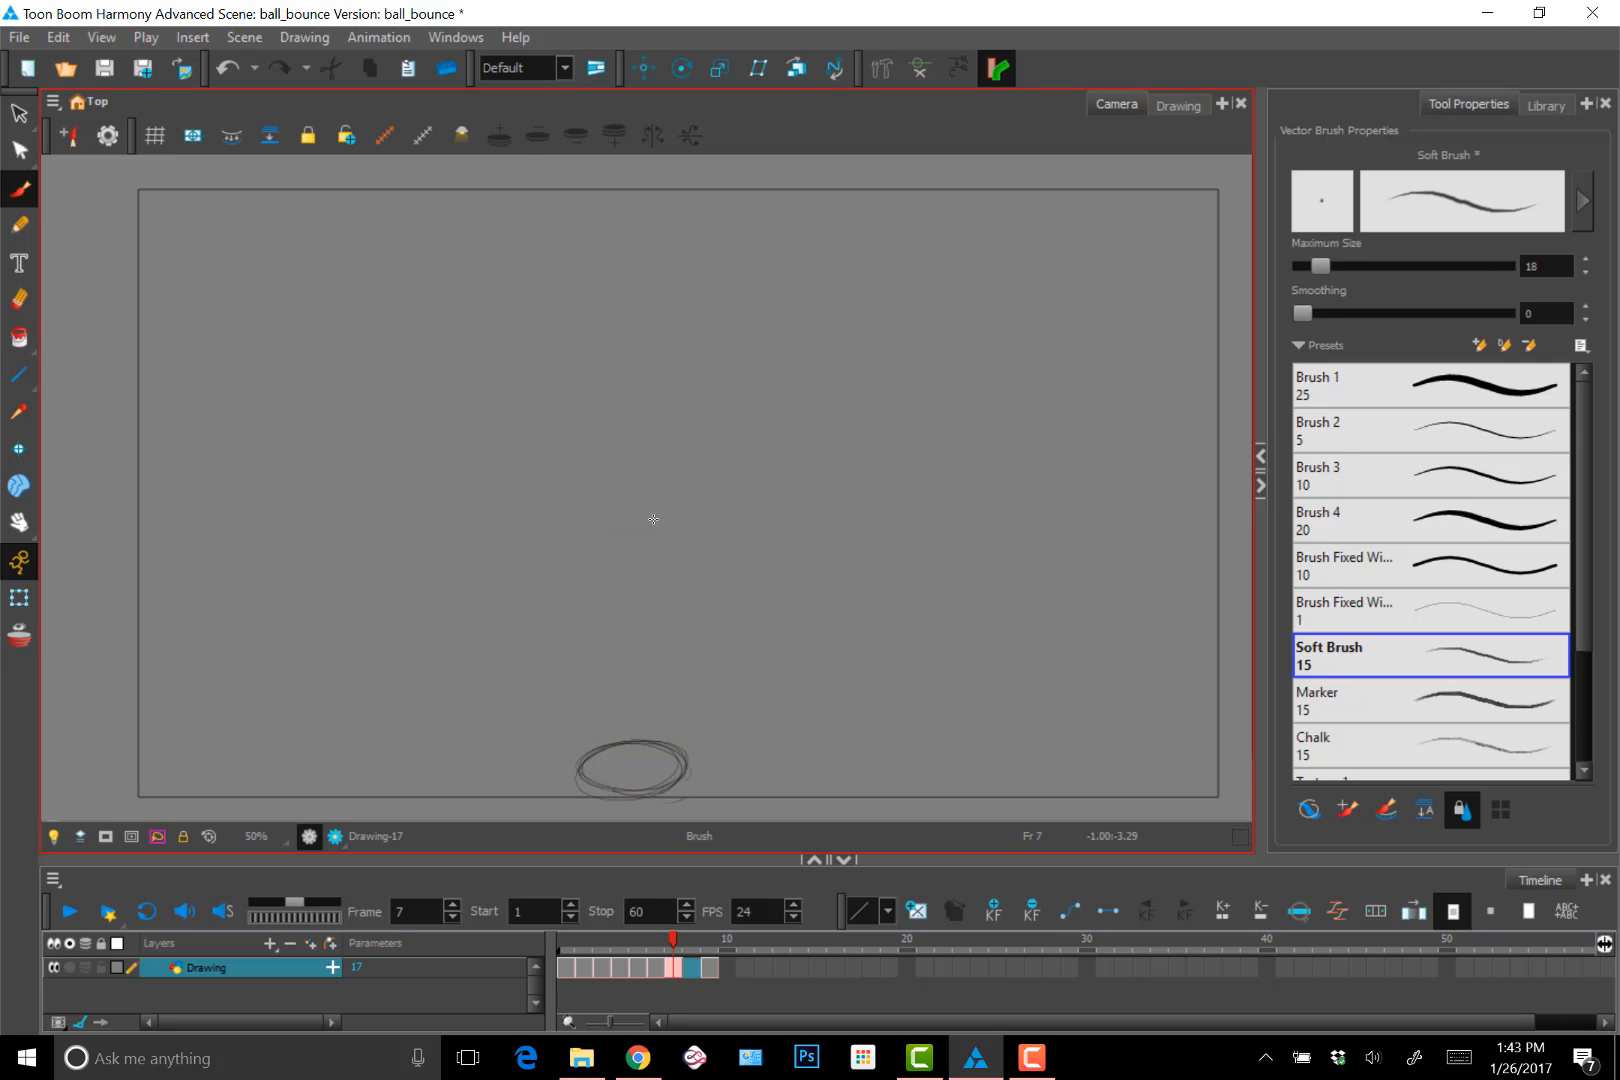
# Cut the lower ball out of the frame 9 drawing and paste it into the empty cell at frame 8
pyautogui.press('.')
pyautogui.press('.')
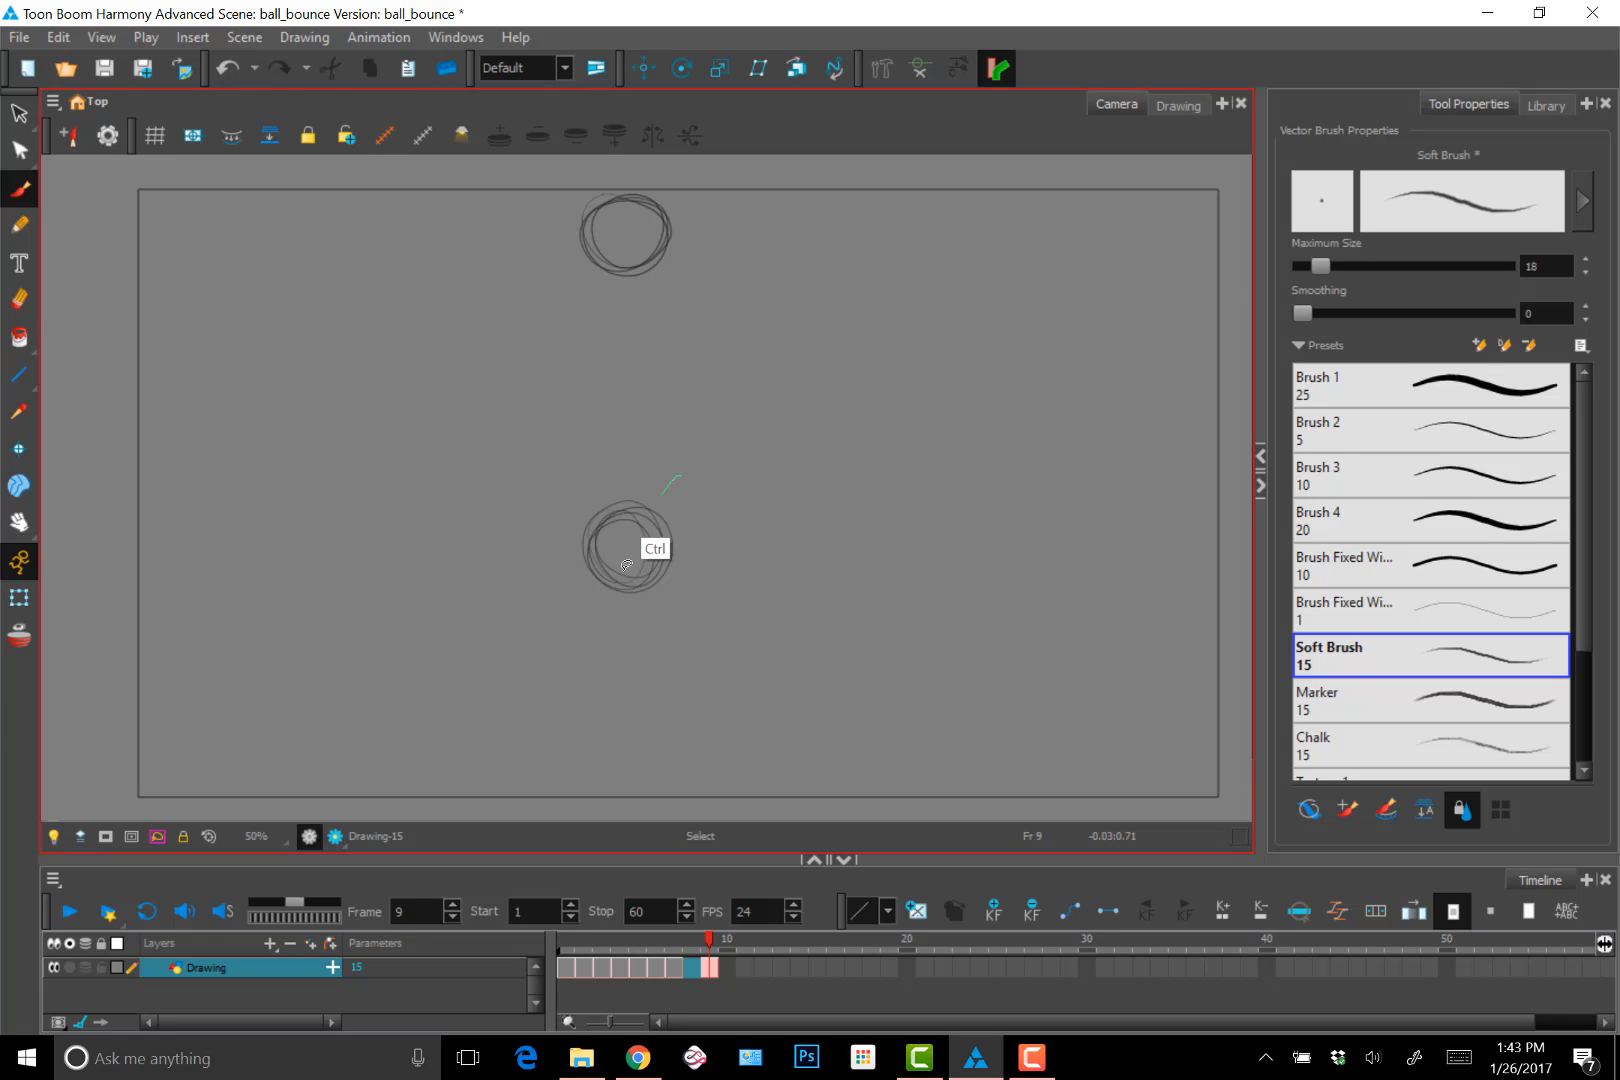
pyautogui.click(651, 542)
pyautogui.press('Delete')
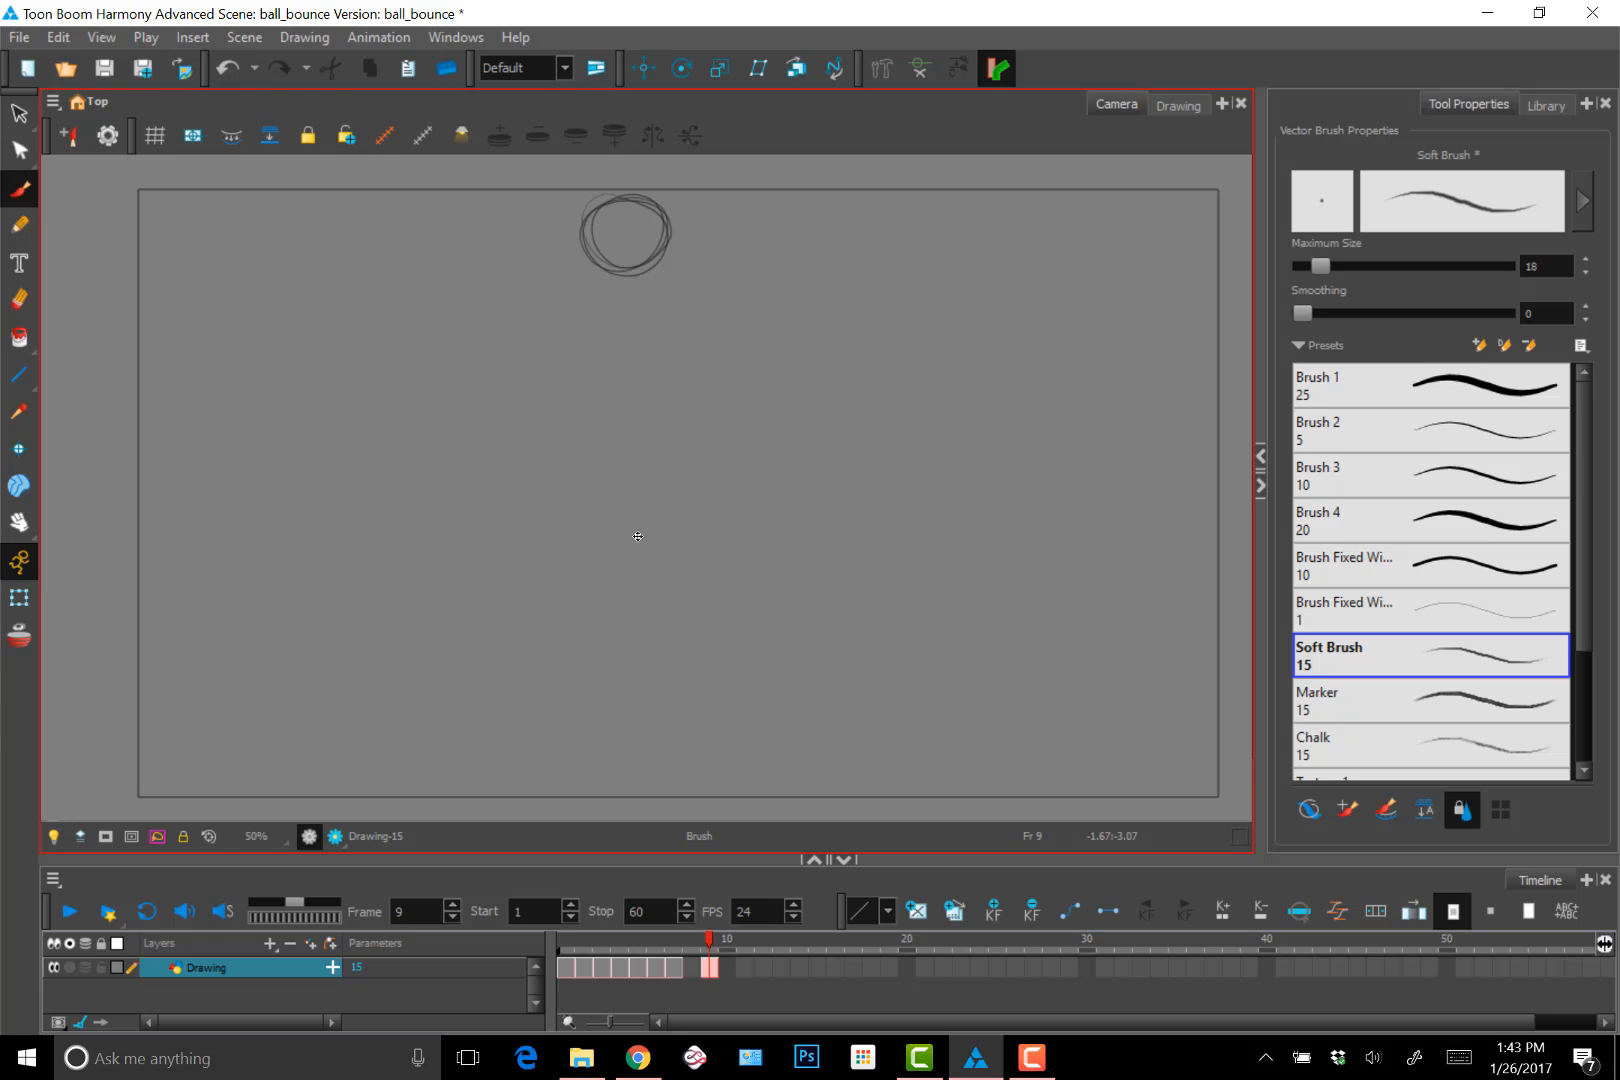
pyautogui.press(',')
pyautogui.hotkey('ctrl', 'v')
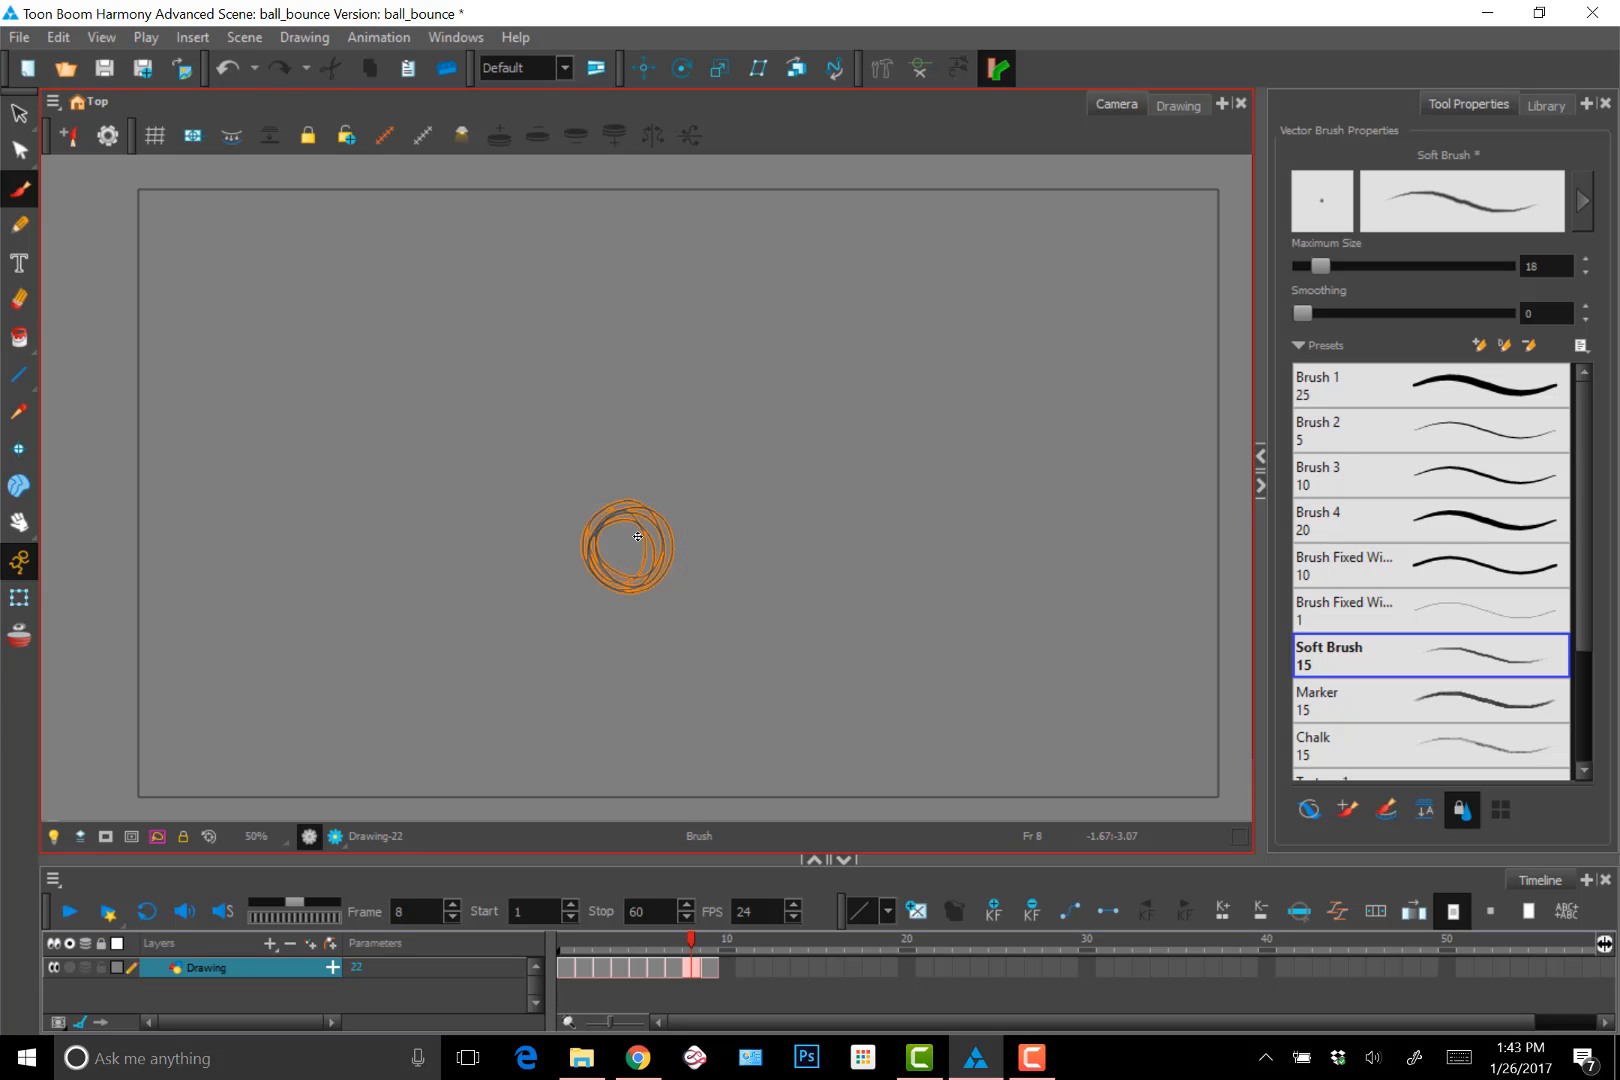
# Flip repeatedly between frames 7 and 9 to examine the rise from the squash through the mid-height ball to the top
pyautogui.press(',')
pyautogui.press('.')
pyautogui.press('.')
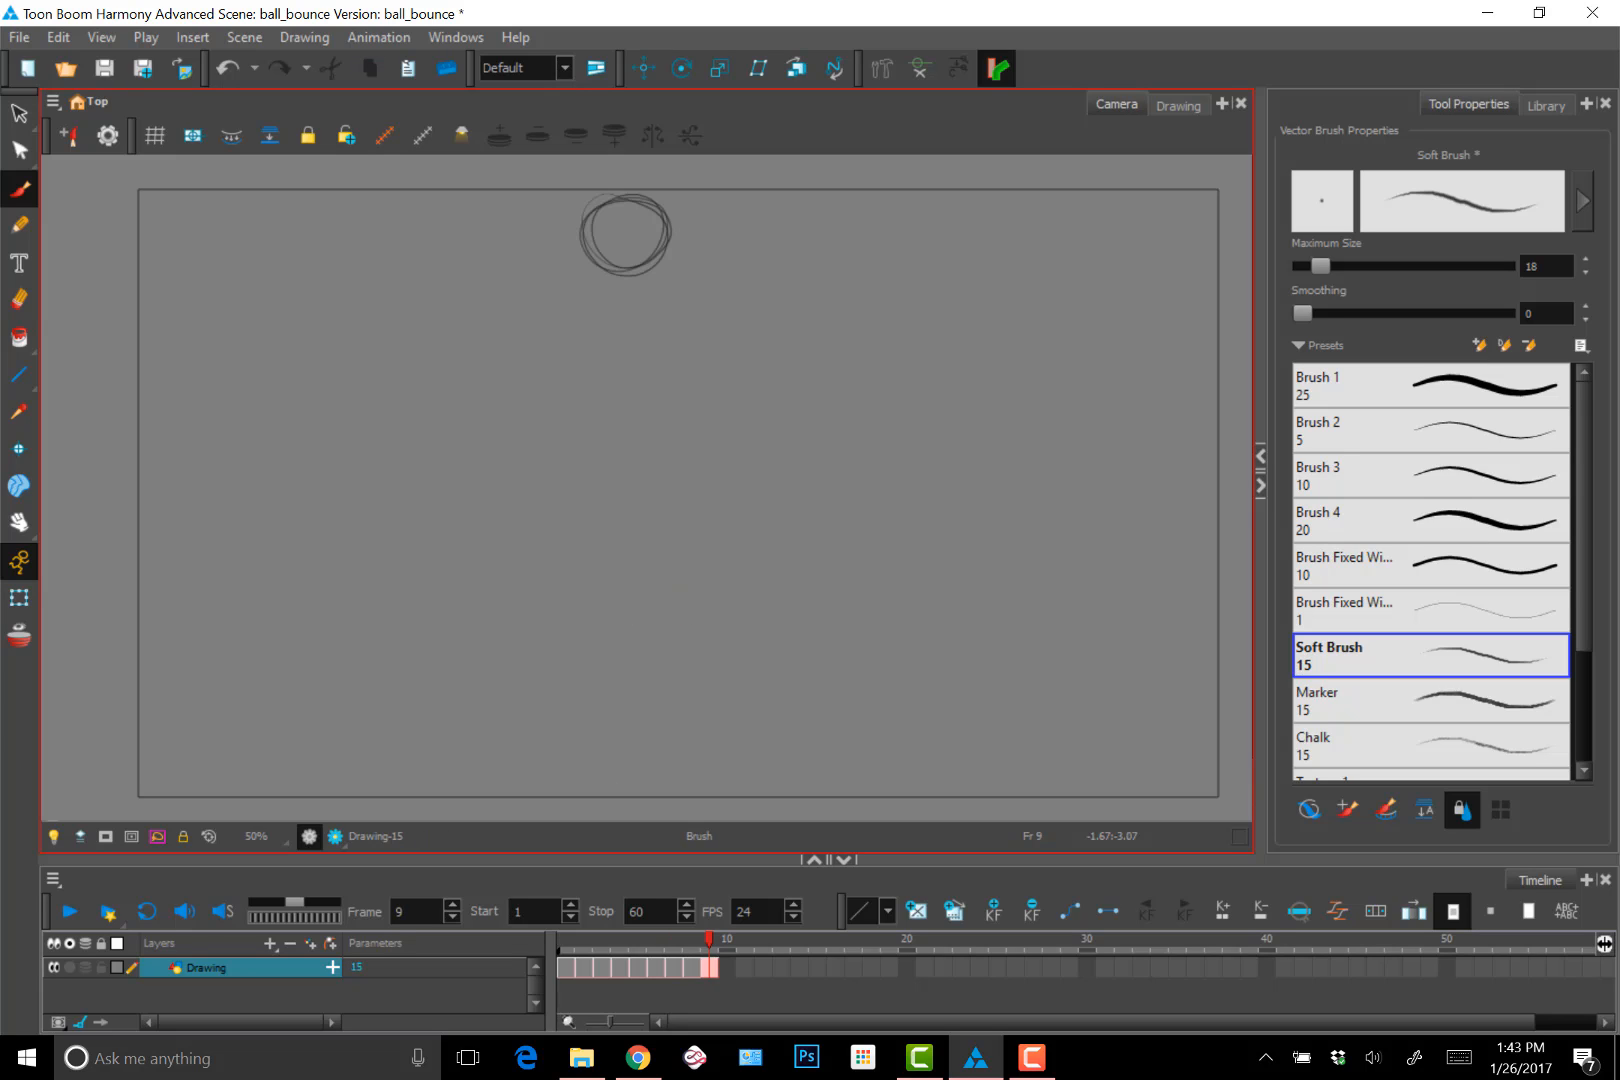
pyautogui.press(',')
pyautogui.press(',')
pyautogui.press('.')
pyautogui.press('.')
pyautogui.press(',')
pyautogui.press(',')
pyautogui.press('.')
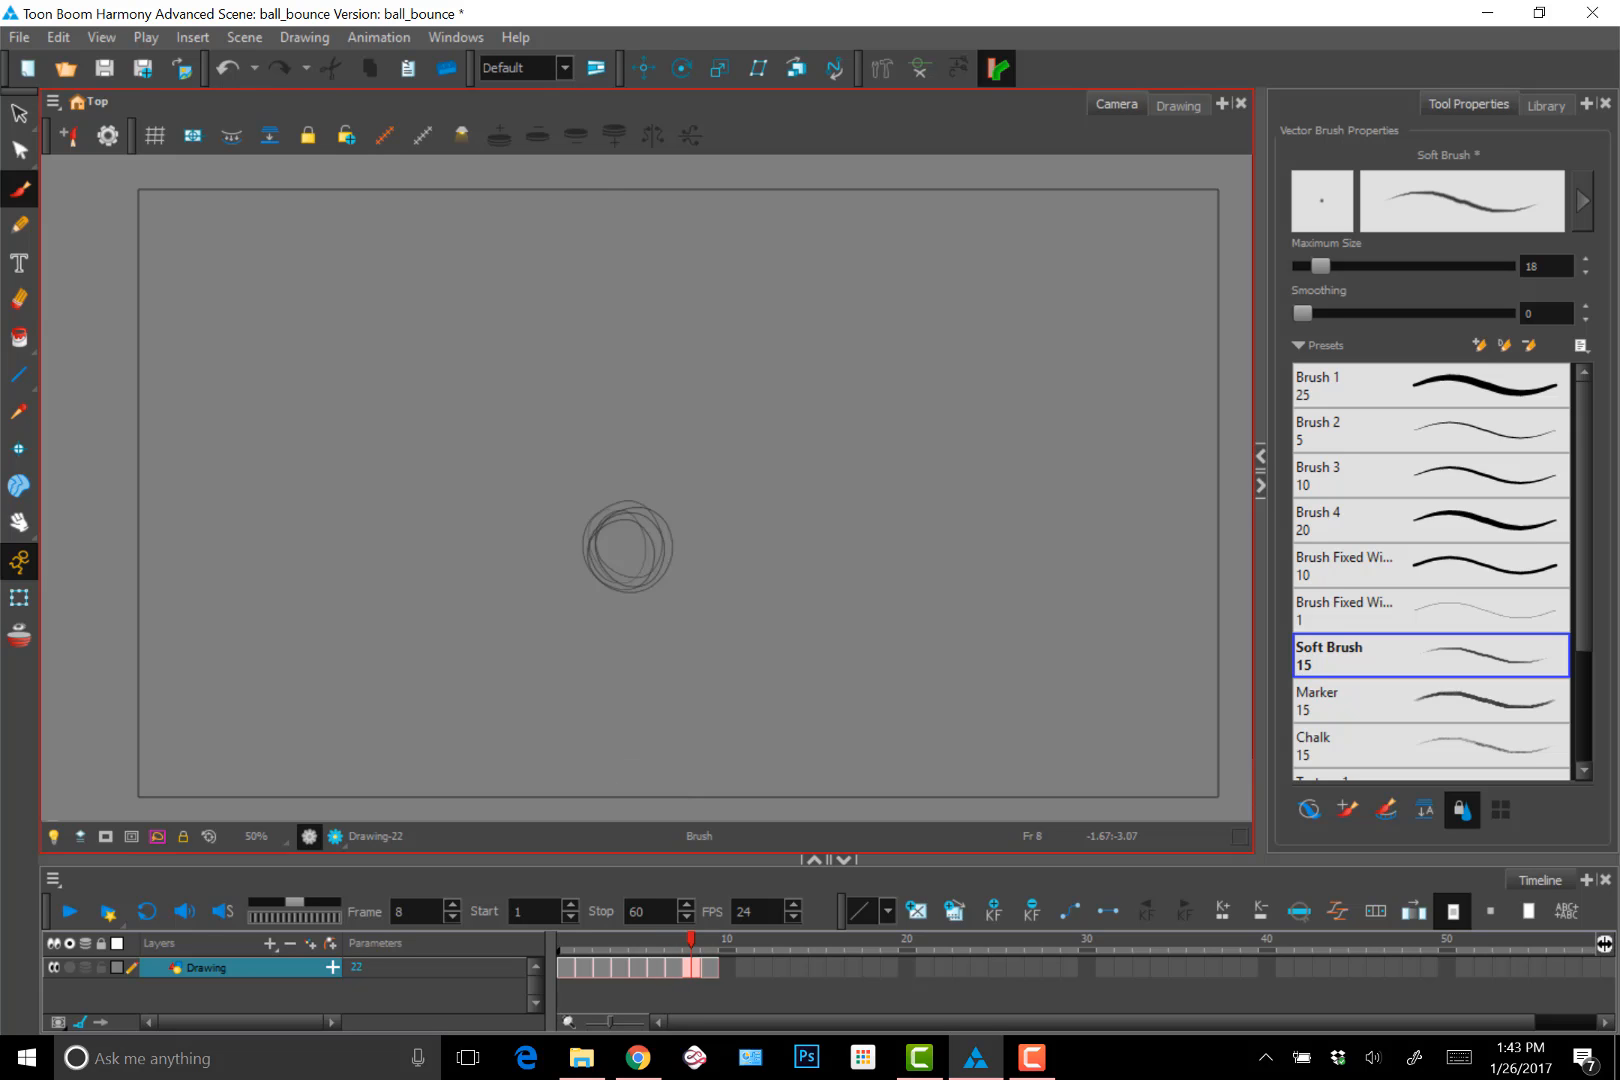
pyautogui.press('.')
pyautogui.press(',')
pyautogui.press(',')
pyautogui.press('.')
pyautogui.press('.')
pyautogui.press(',')
pyautogui.press(',')
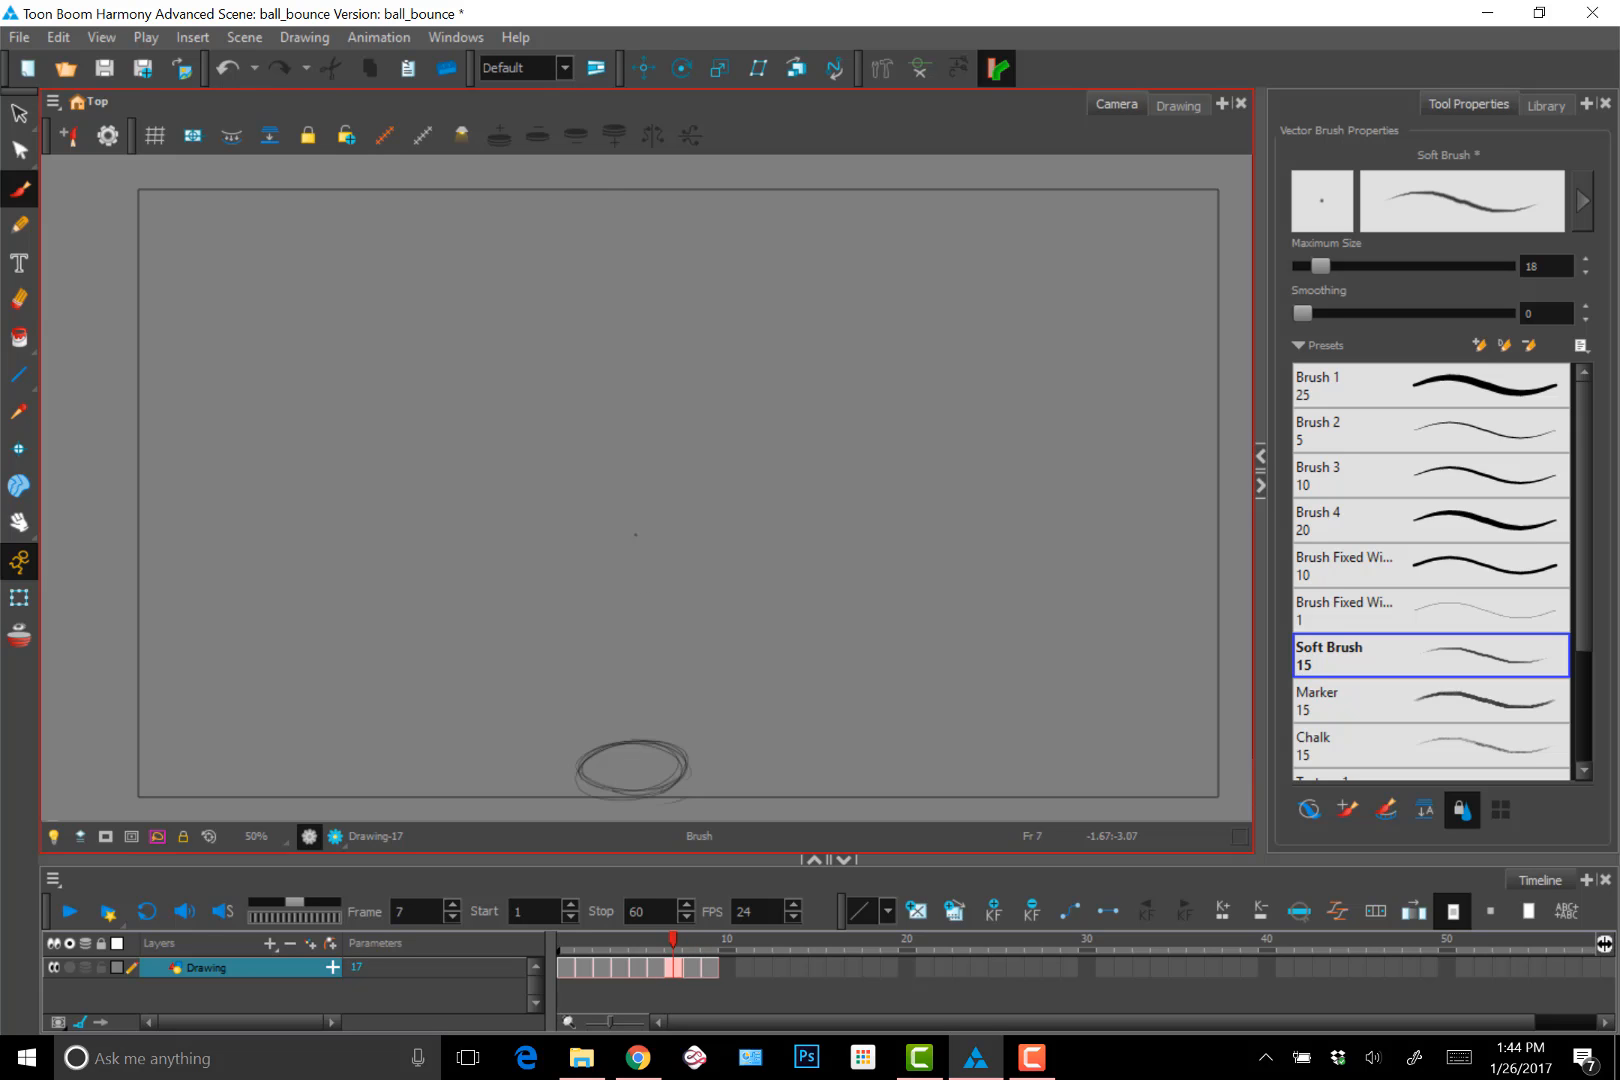
pyautogui.press('.')
pyautogui.press('.')
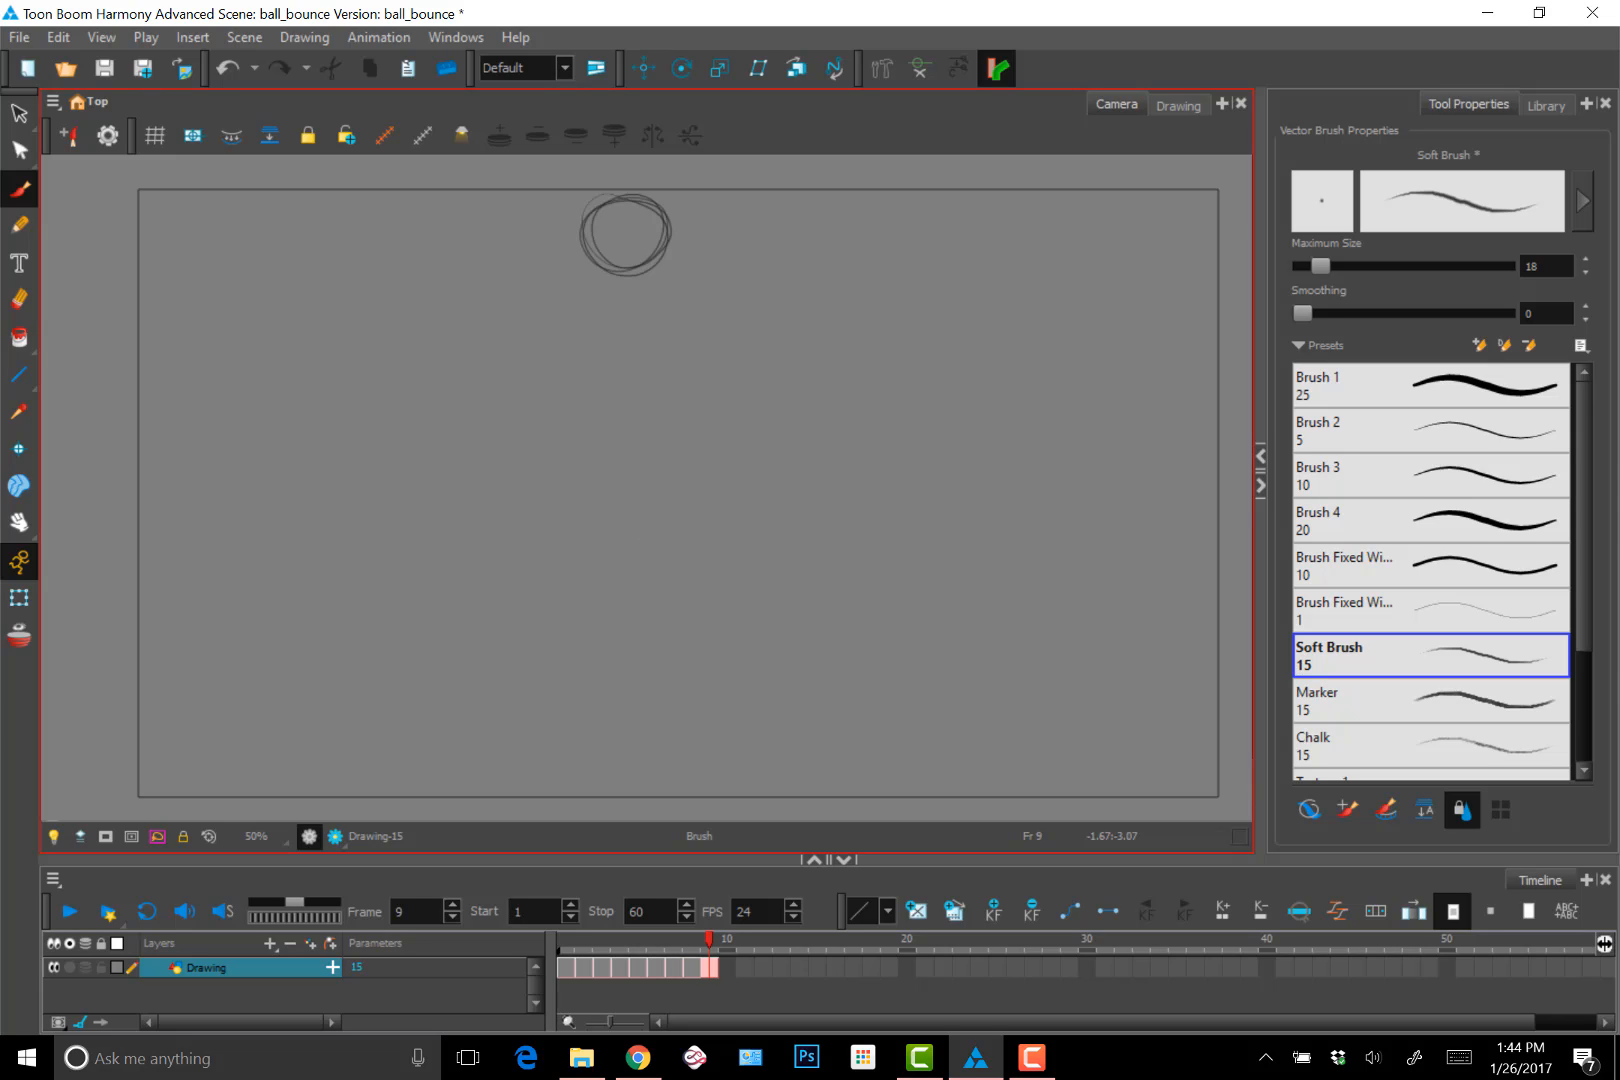
# Insert an empty cell at frame 9 and, with onion skinning on, sketch a ball midway between the frame 8 ball and the top ball
pyautogui.press('Delete')
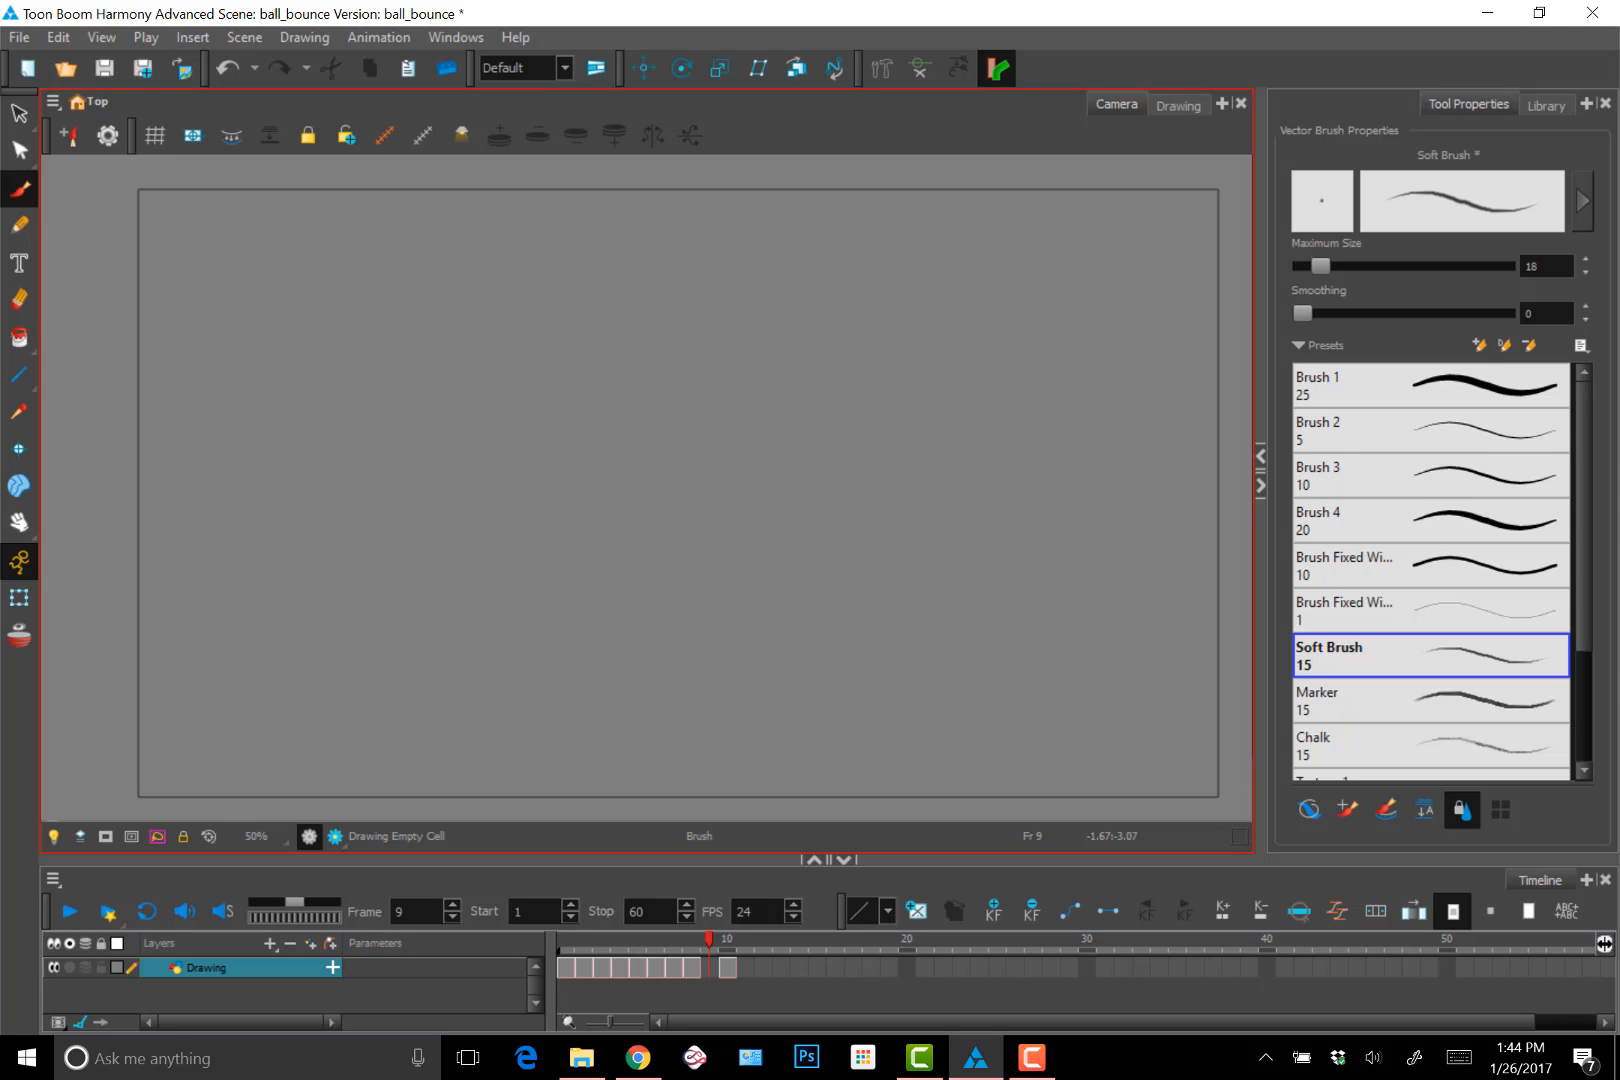
pyautogui.hotkey('alt', 'o')
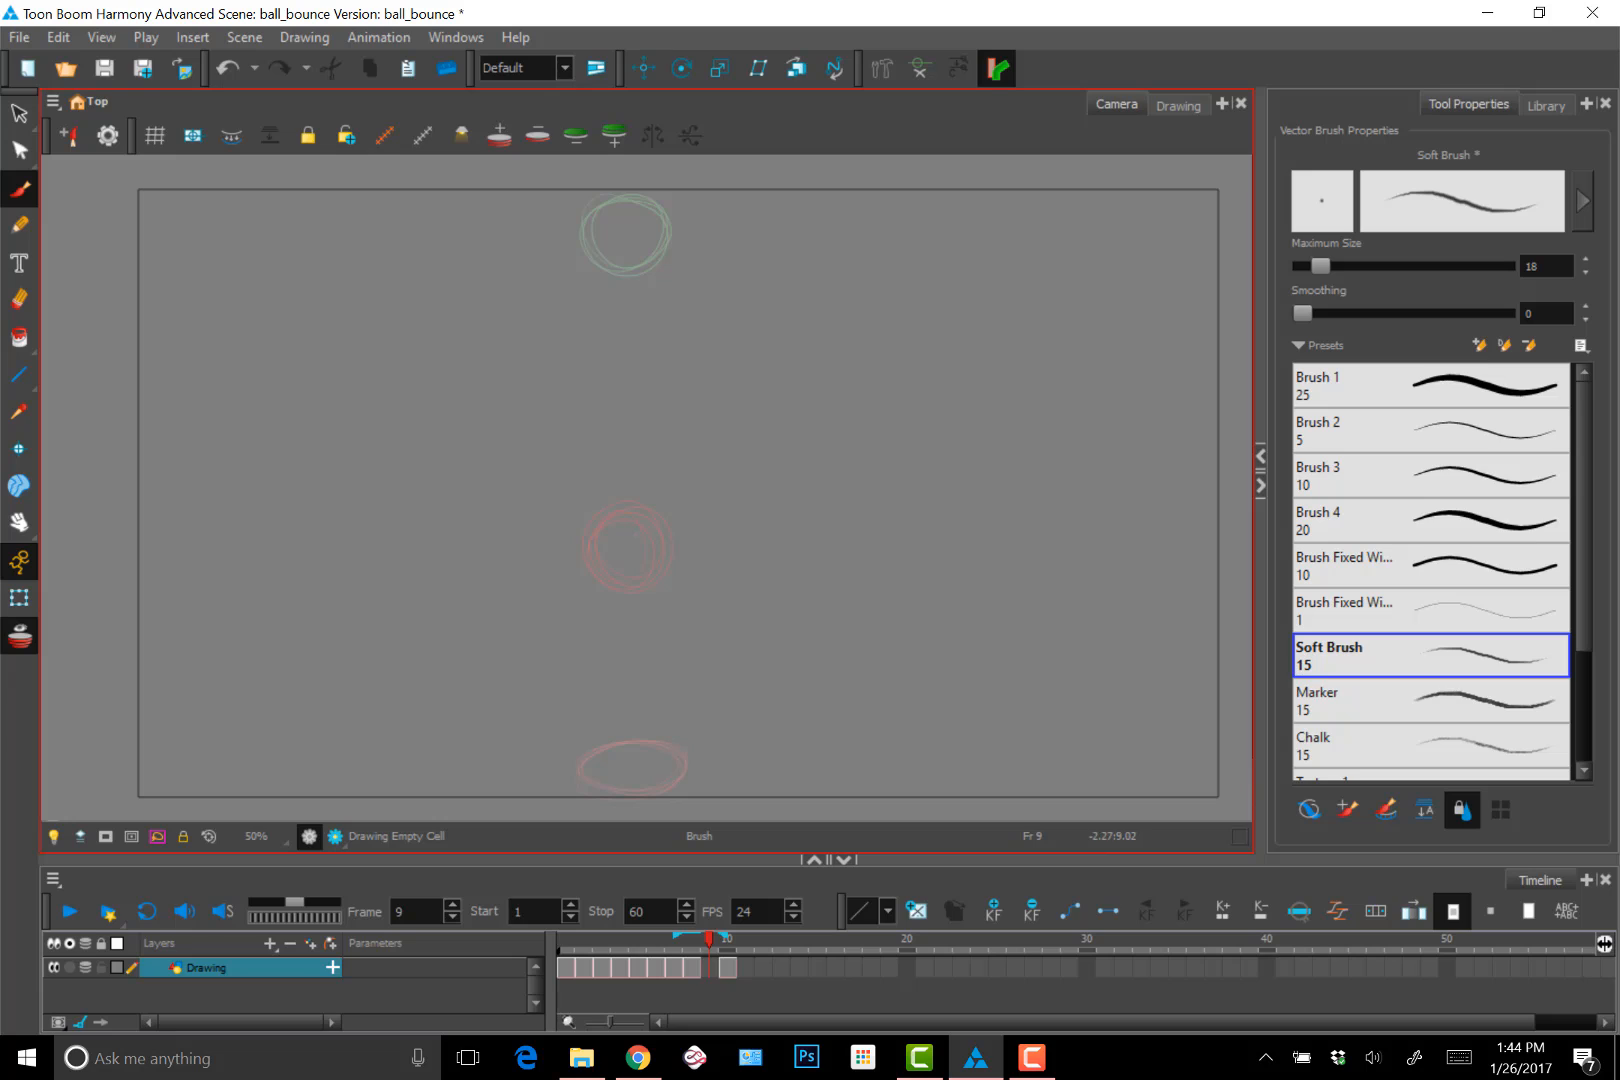
pyautogui.moveTo(637, 360)
pyautogui.mouseDown()
pyautogui.moveTo(631, 427)
pyautogui.moveTo(592, 383)
pyautogui.moveTo(633, 358)
pyautogui.moveTo(664, 372)
pyautogui.mouseUp()
pyautogui.press('.')
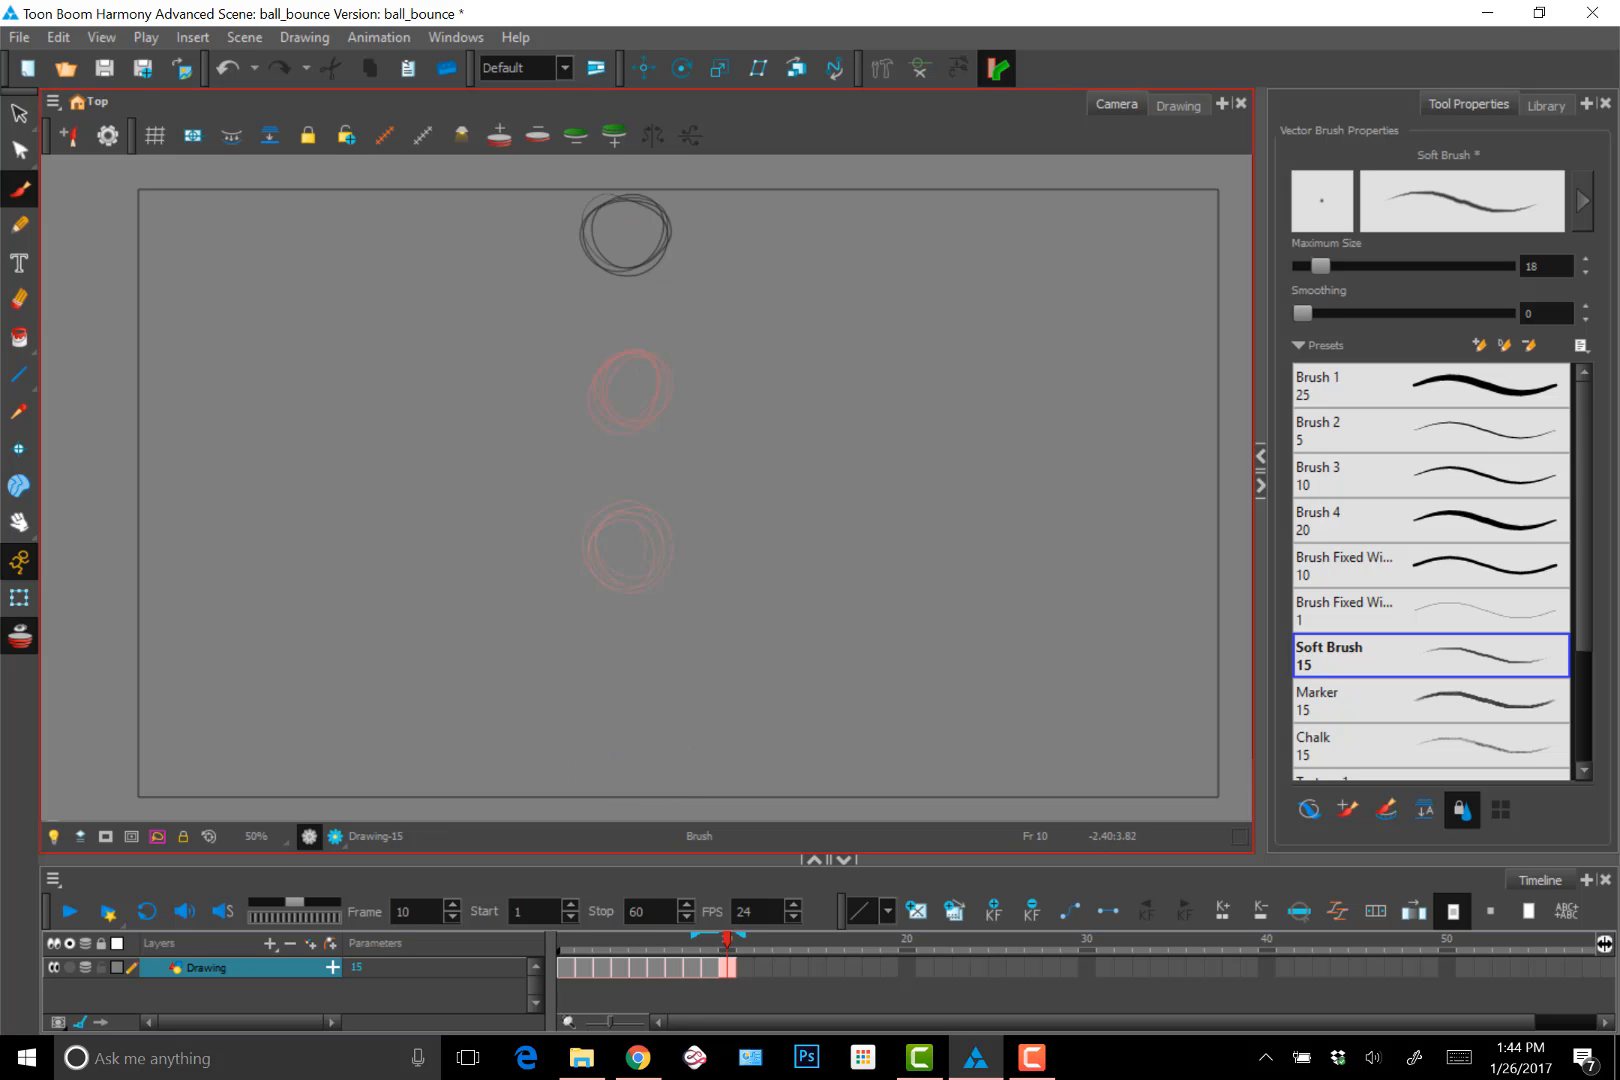
pyautogui.press(',')
pyautogui.press('.')
pyautogui.press(',')
pyautogui.press('.')
# Insert an empty cell at frame 10 and sketch a ball roughly midway between the frame 9 ball and the top ball
pyautogui.press('Delete')
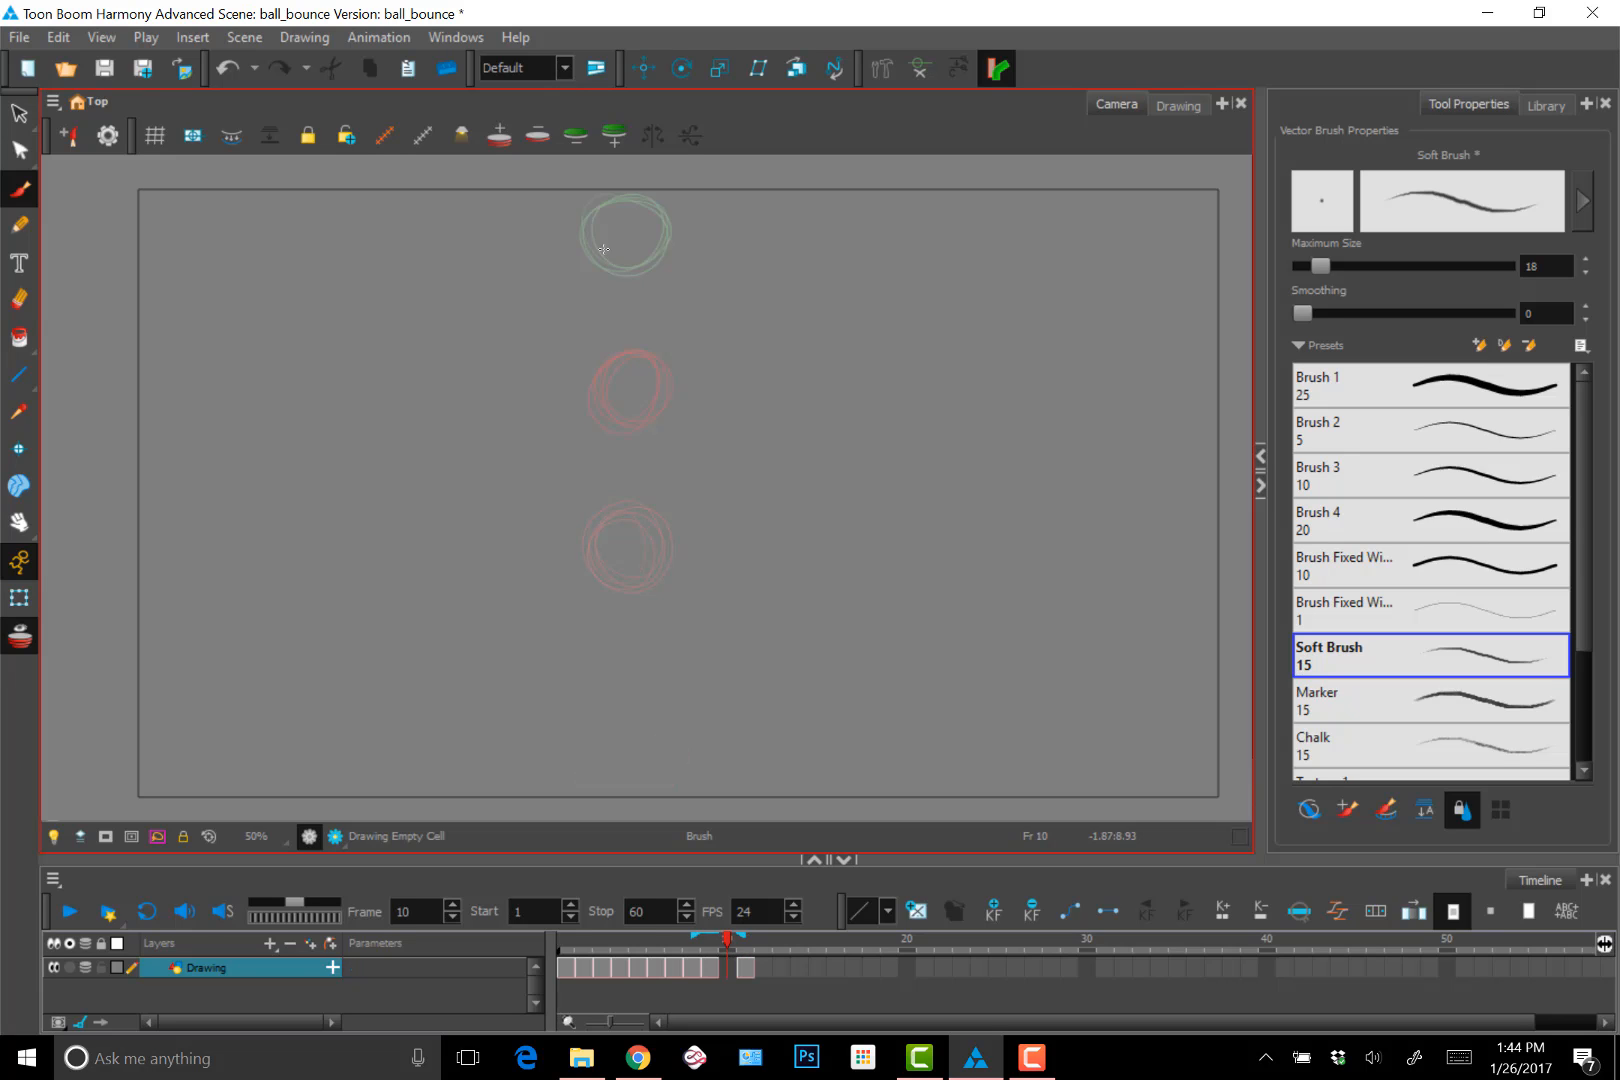
pyautogui.moveTo(641, 281)
pyautogui.mouseDown()
pyautogui.moveTo(618, 333)
pyautogui.moveTo(591, 298)
pyautogui.moveTo(620, 271)
pyautogui.moveTo(657, 286)
pyautogui.moveTo(626, 331)
pyautogui.mouseUp()
pyautogui.press(',')
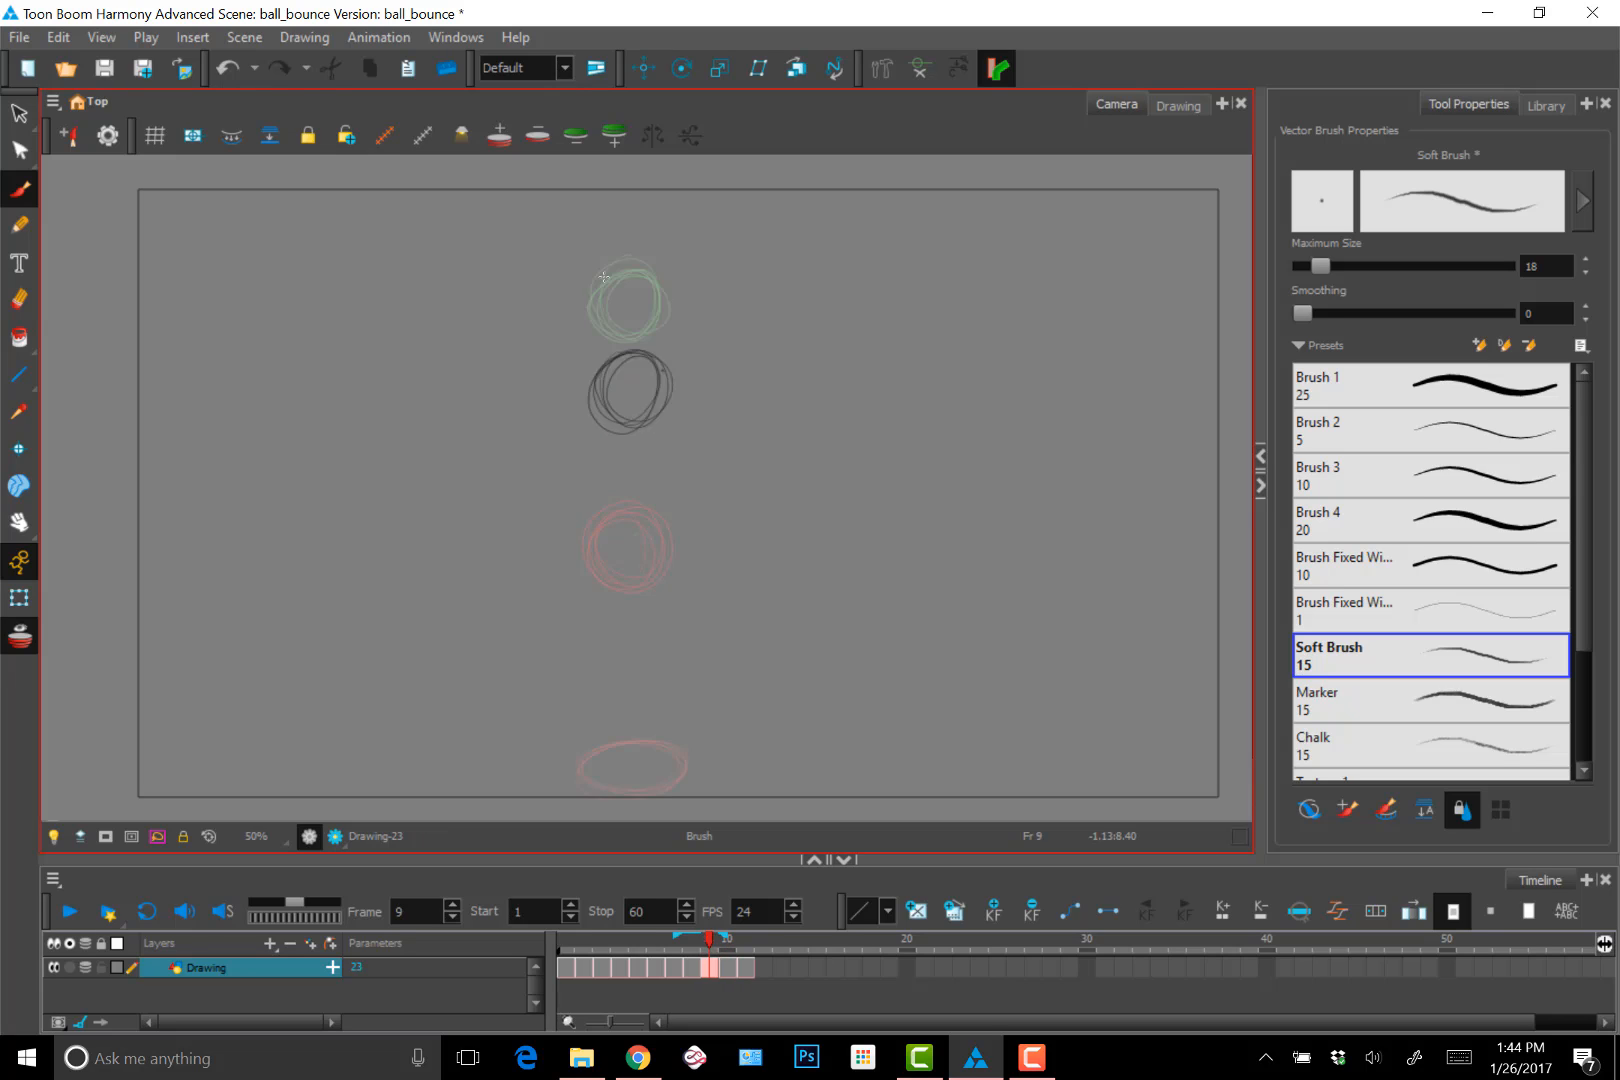
pyautogui.press('.')
pyautogui.press('.')
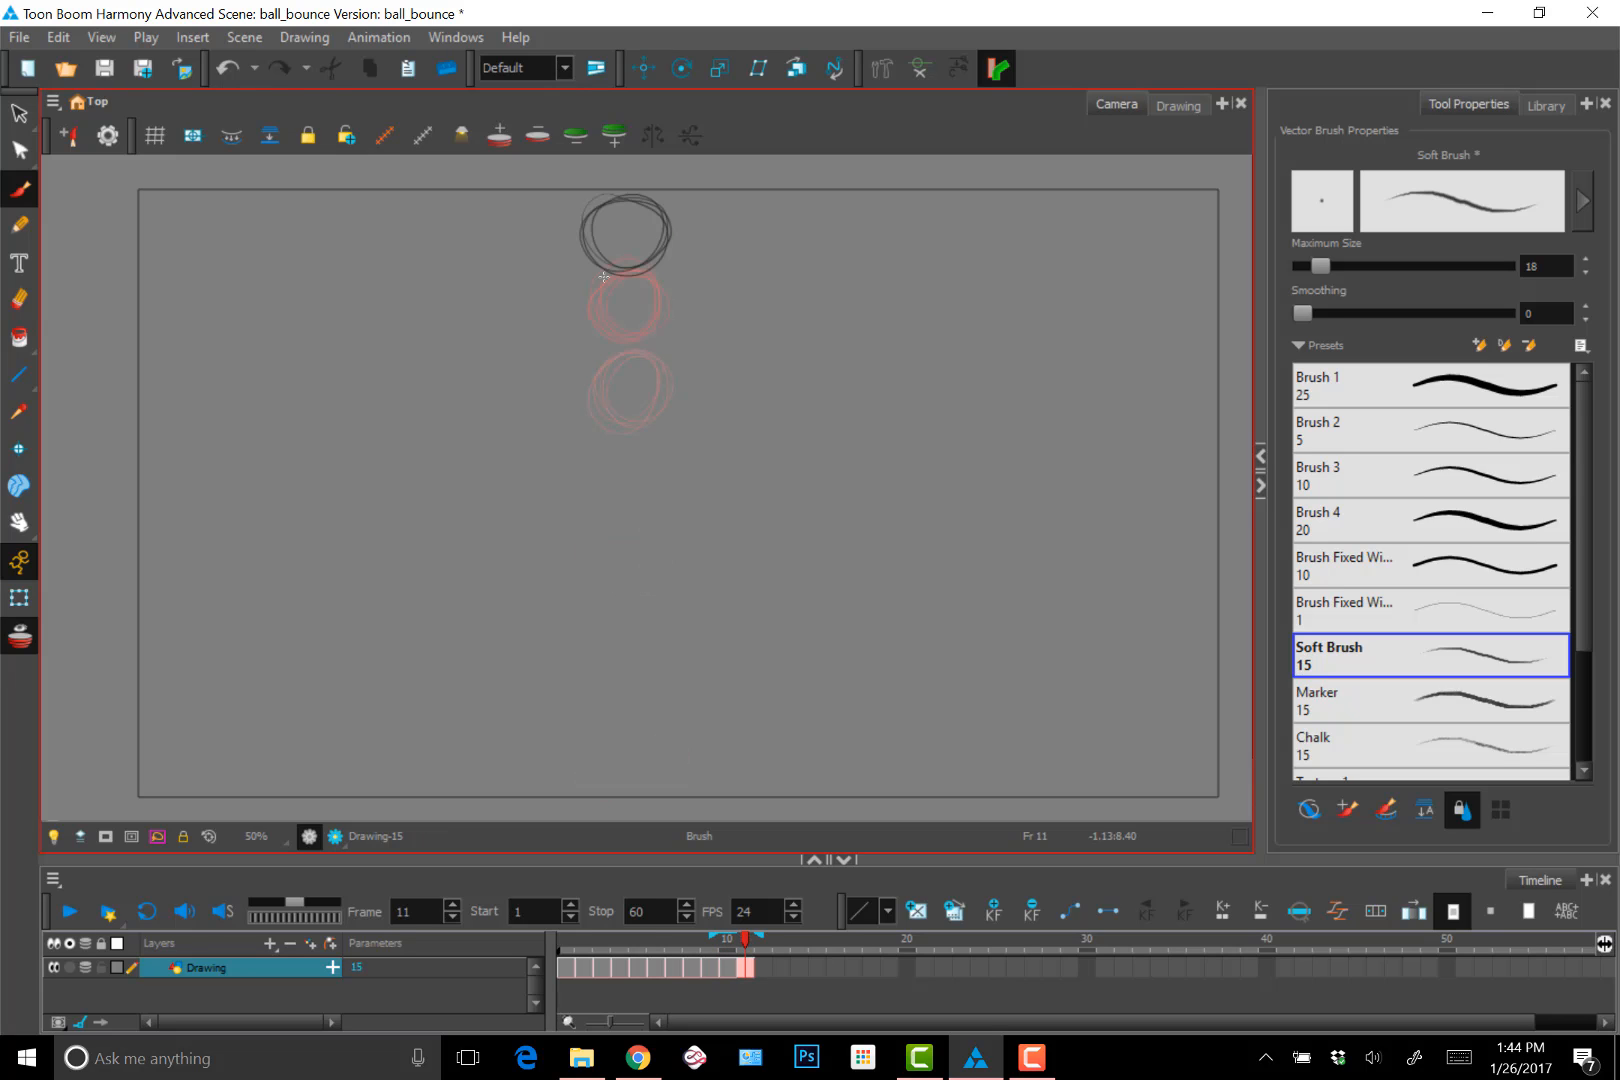
# Insert an empty cell at frame 11 and sketch a ball overlapping the lower part of the top ball
pyautogui.press('Delete')
pyautogui.moveTo(636, 244)
pyautogui.mouseDown()
pyautogui.moveTo(604, 283)
pyautogui.moveTo(610, 238)
pyautogui.moveTo(655, 250)
pyautogui.moveTo(613, 211)
pyautogui.mouseUp()
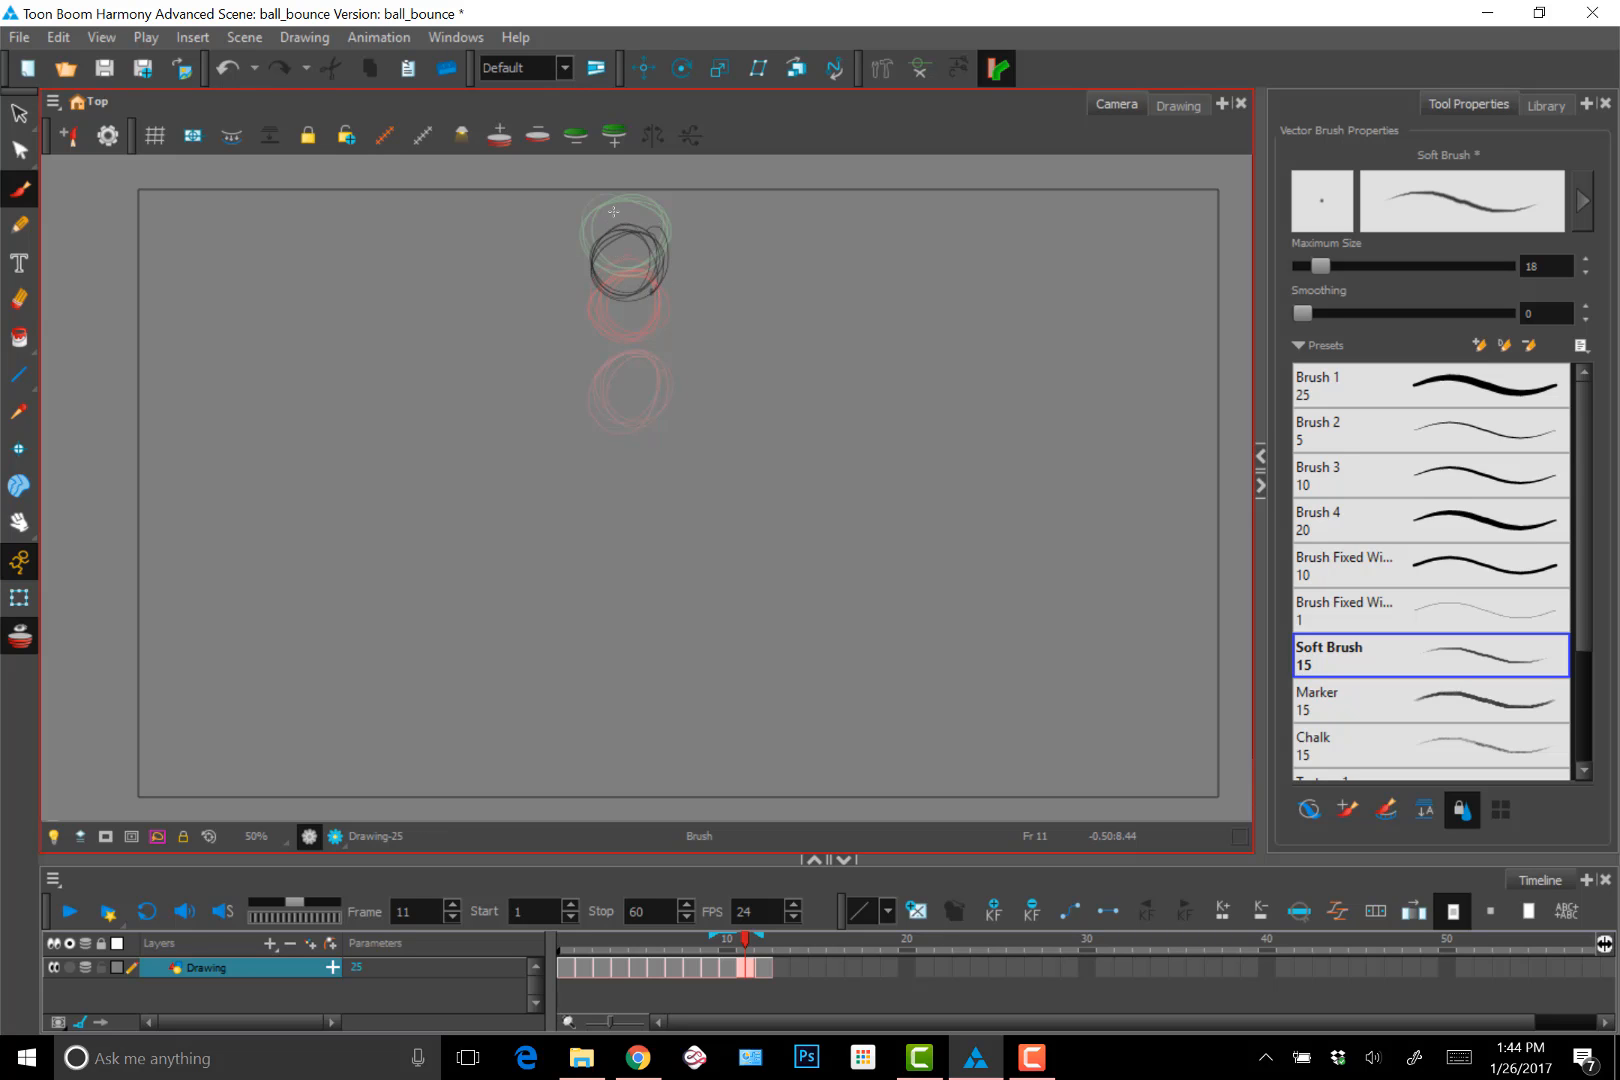
pyautogui.press('.')
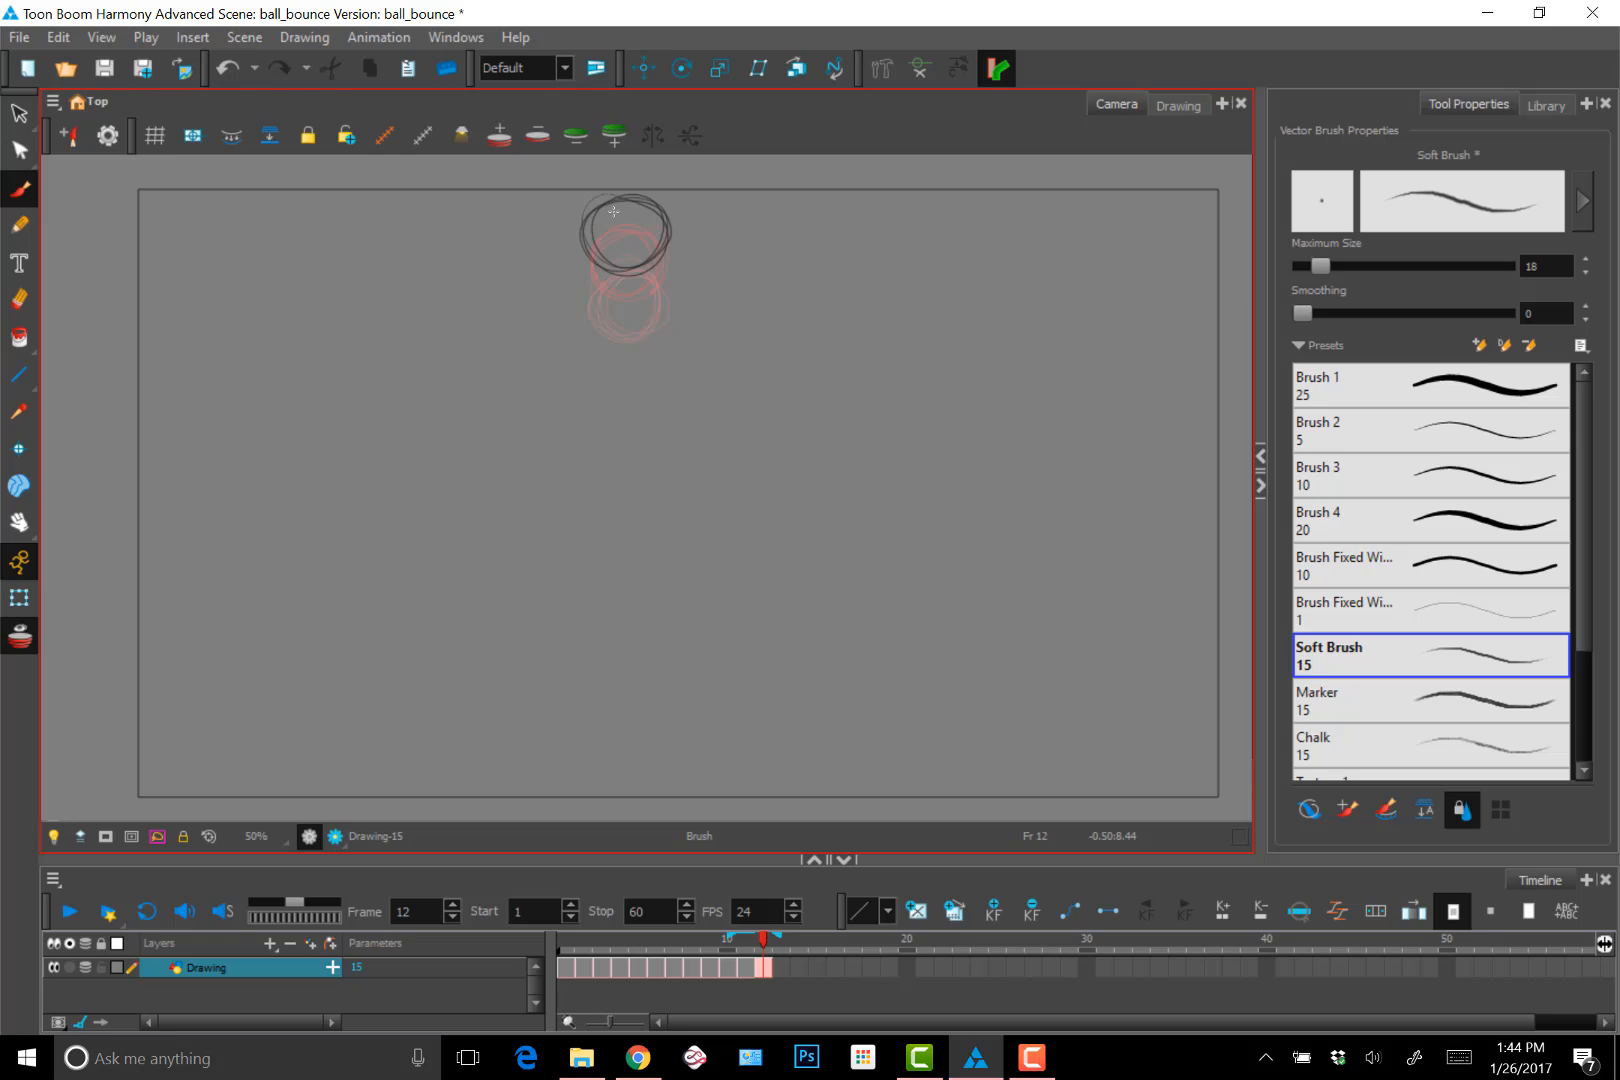
pyautogui.press(',')
pyautogui.press('.')
# Insert an empty cell at frame 12 and sketch a ball almost level with the final top ball
pyautogui.press('Delete')
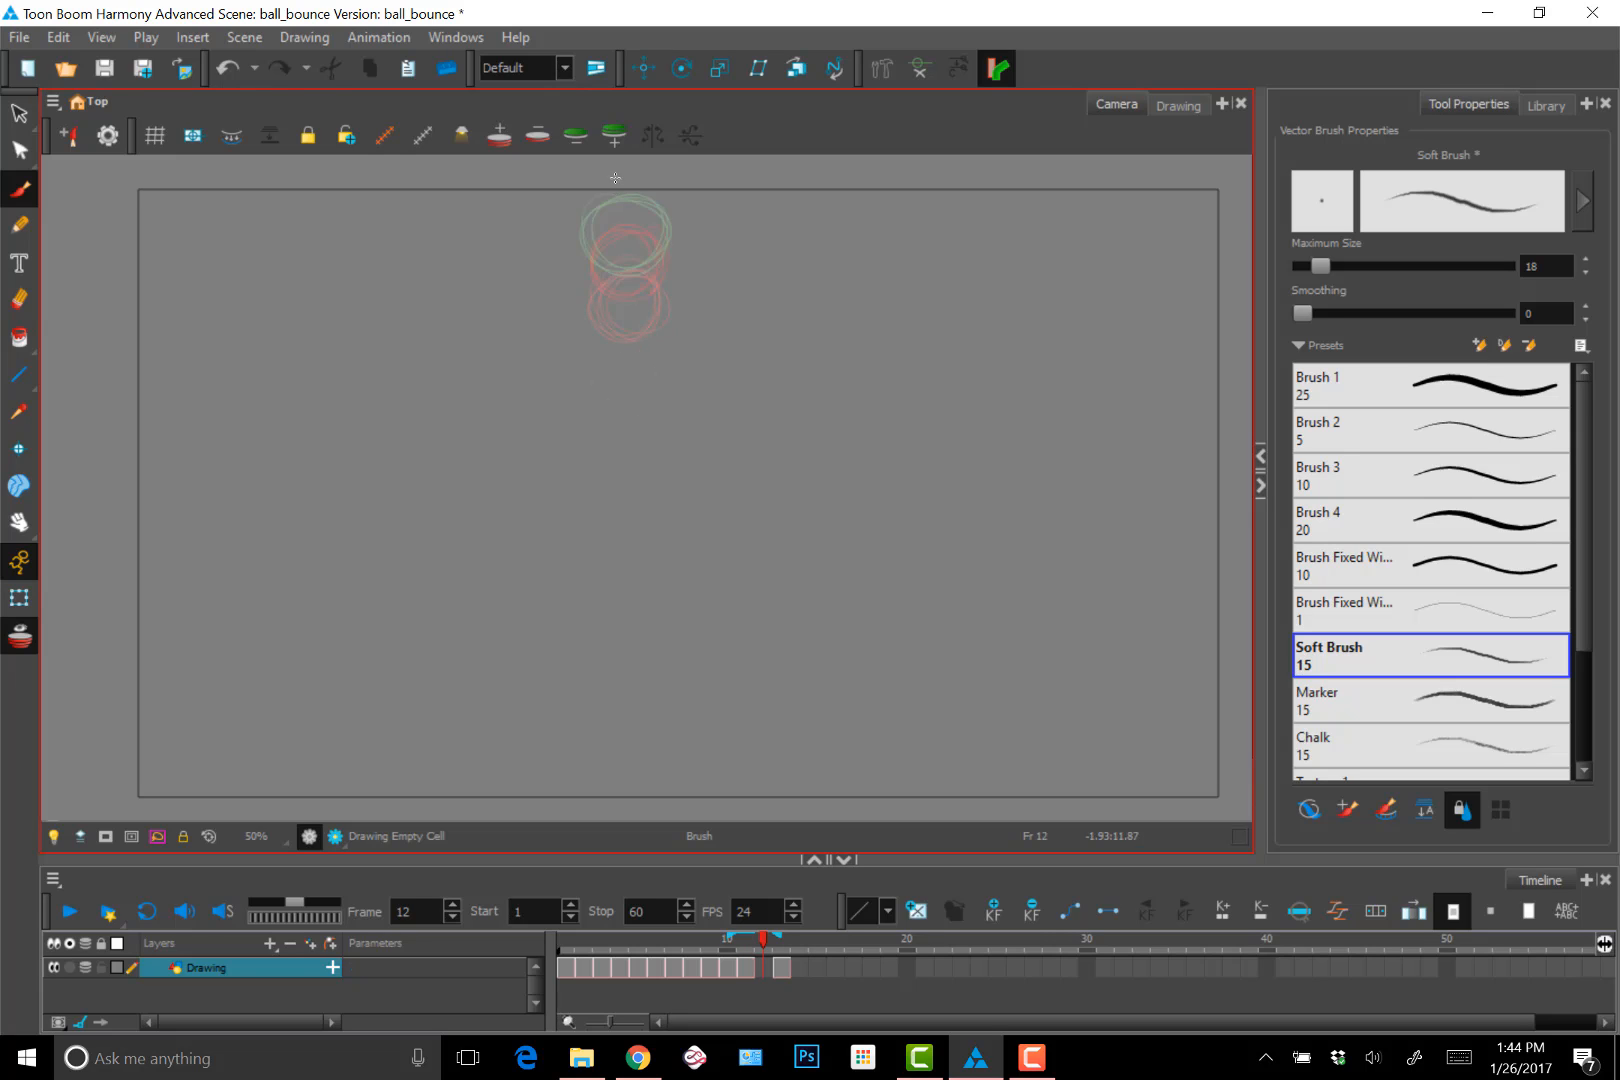
pyautogui.moveTo(655, 217)
pyautogui.mouseDown()
pyautogui.moveTo(600, 265)
pyautogui.moveTo(662, 250)
pyautogui.moveTo(592, 248)
pyautogui.moveTo(602, 215)
pyautogui.moveTo(652, 265)
pyautogui.moveTo(637, 211)
pyautogui.moveTo(606, 243)
pyautogui.mouseUp()
pyautogui.press(',')
pyautogui.press('.')
pyautogui.press('.')
pyautogui.press('.')
pyautogui.press('.')
pyautogui.press('.')
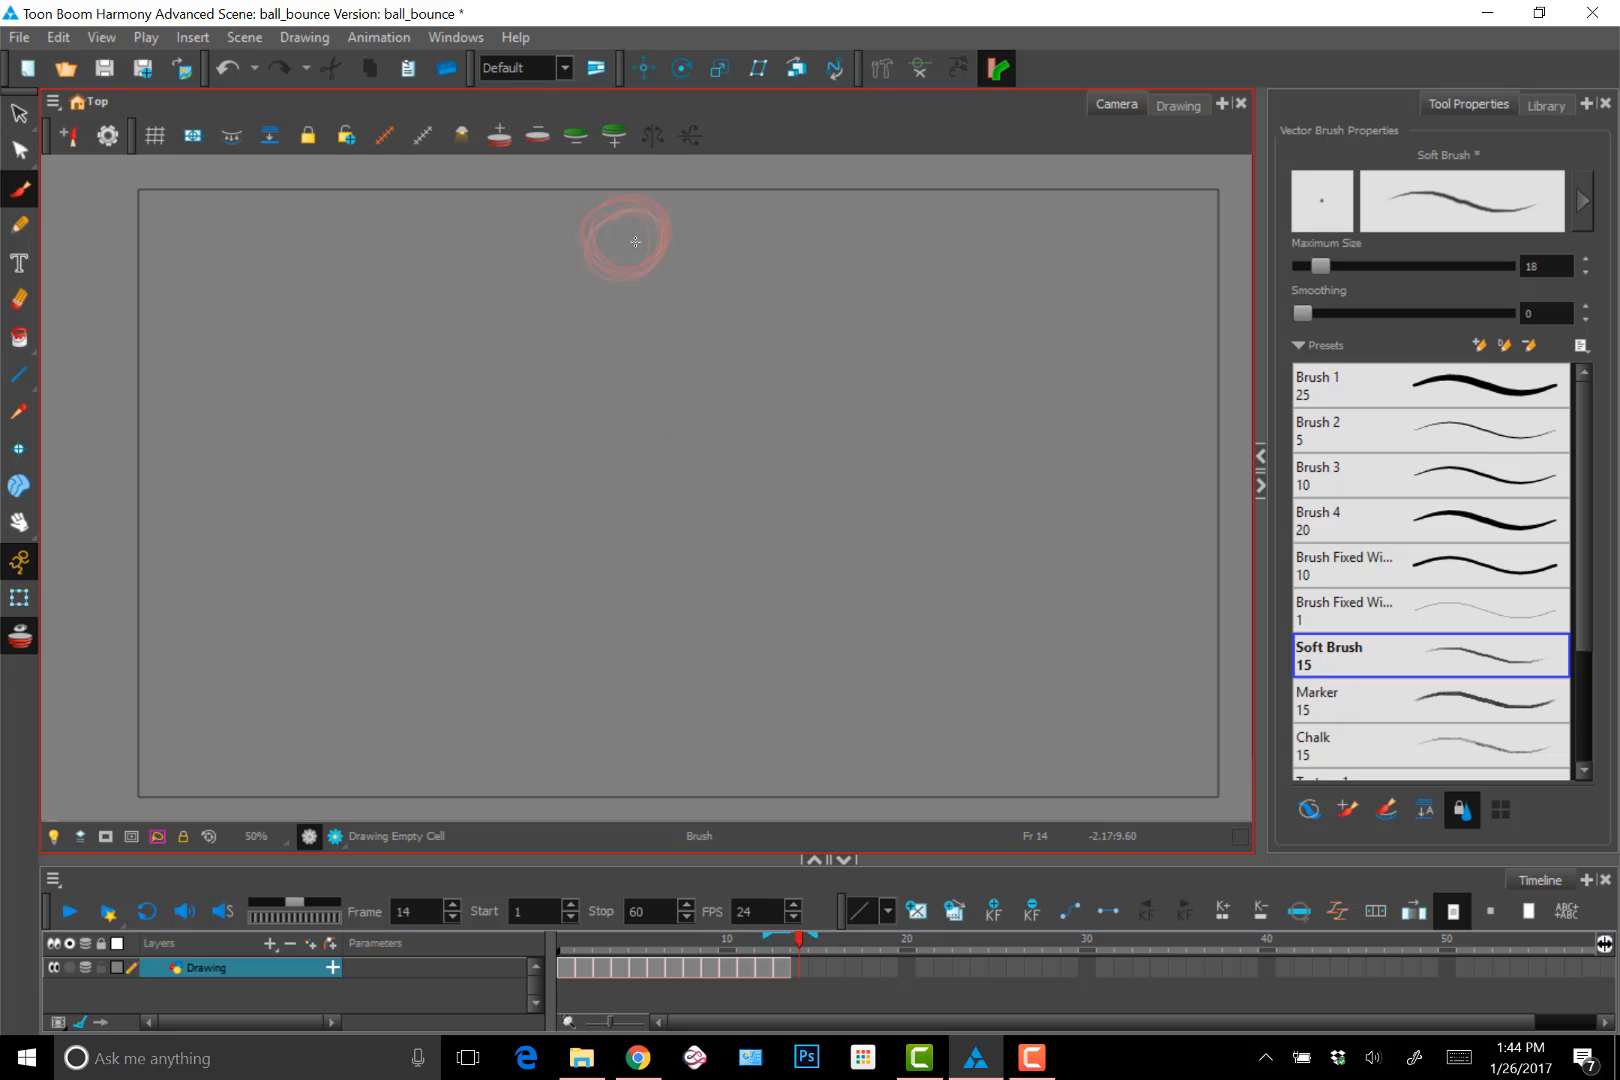
# Flip back from frame 14 to frame 1 with onion skinning on to examine the drawings
pyautogui.press(',')
pyautogui.press(',')
pyautogui.press(',')
pyautogui.press(',')
pyautogui.press(',')
pyautogui.press(',')
pyautogui.press(',')
pyautogui.press(',')
pyautogui.press(',')
pyautogui.press(',')
pyautogui.press(',')
pyautogui.press(',')
pyautogui.press(',')
pyautogui.press(',')
pyautogui.press(',')
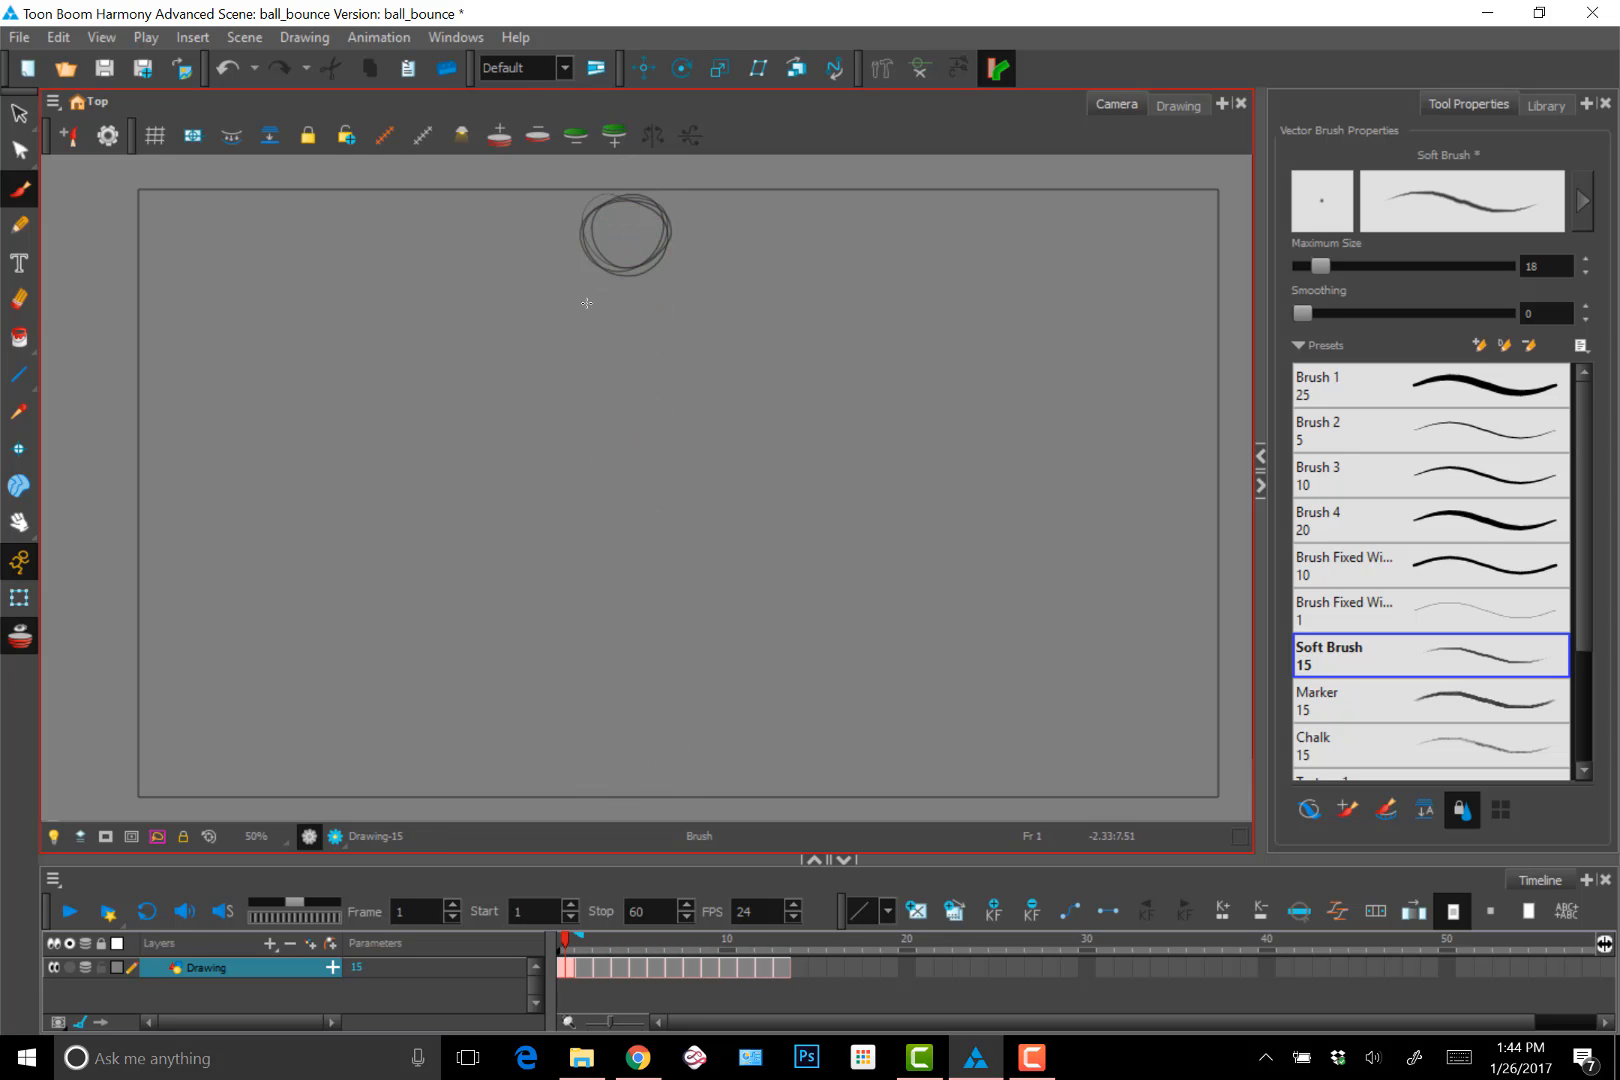
# Turn off onion skinning and flip through all frames up to 13, then repeatedly over the rise, to examine the full bounce
pyautogui.hotkey('alt', 'o')
pyautogui.press('.')
pyautogui.press('.')
pyautogui.press('.')
pyautogui.press('.')
pyautogui.press('.')
pyautogui.press('.')
pyautogui.press('.')
pyautogui.press('.')
pyautogui.press('.')
pyautogui.press('.')
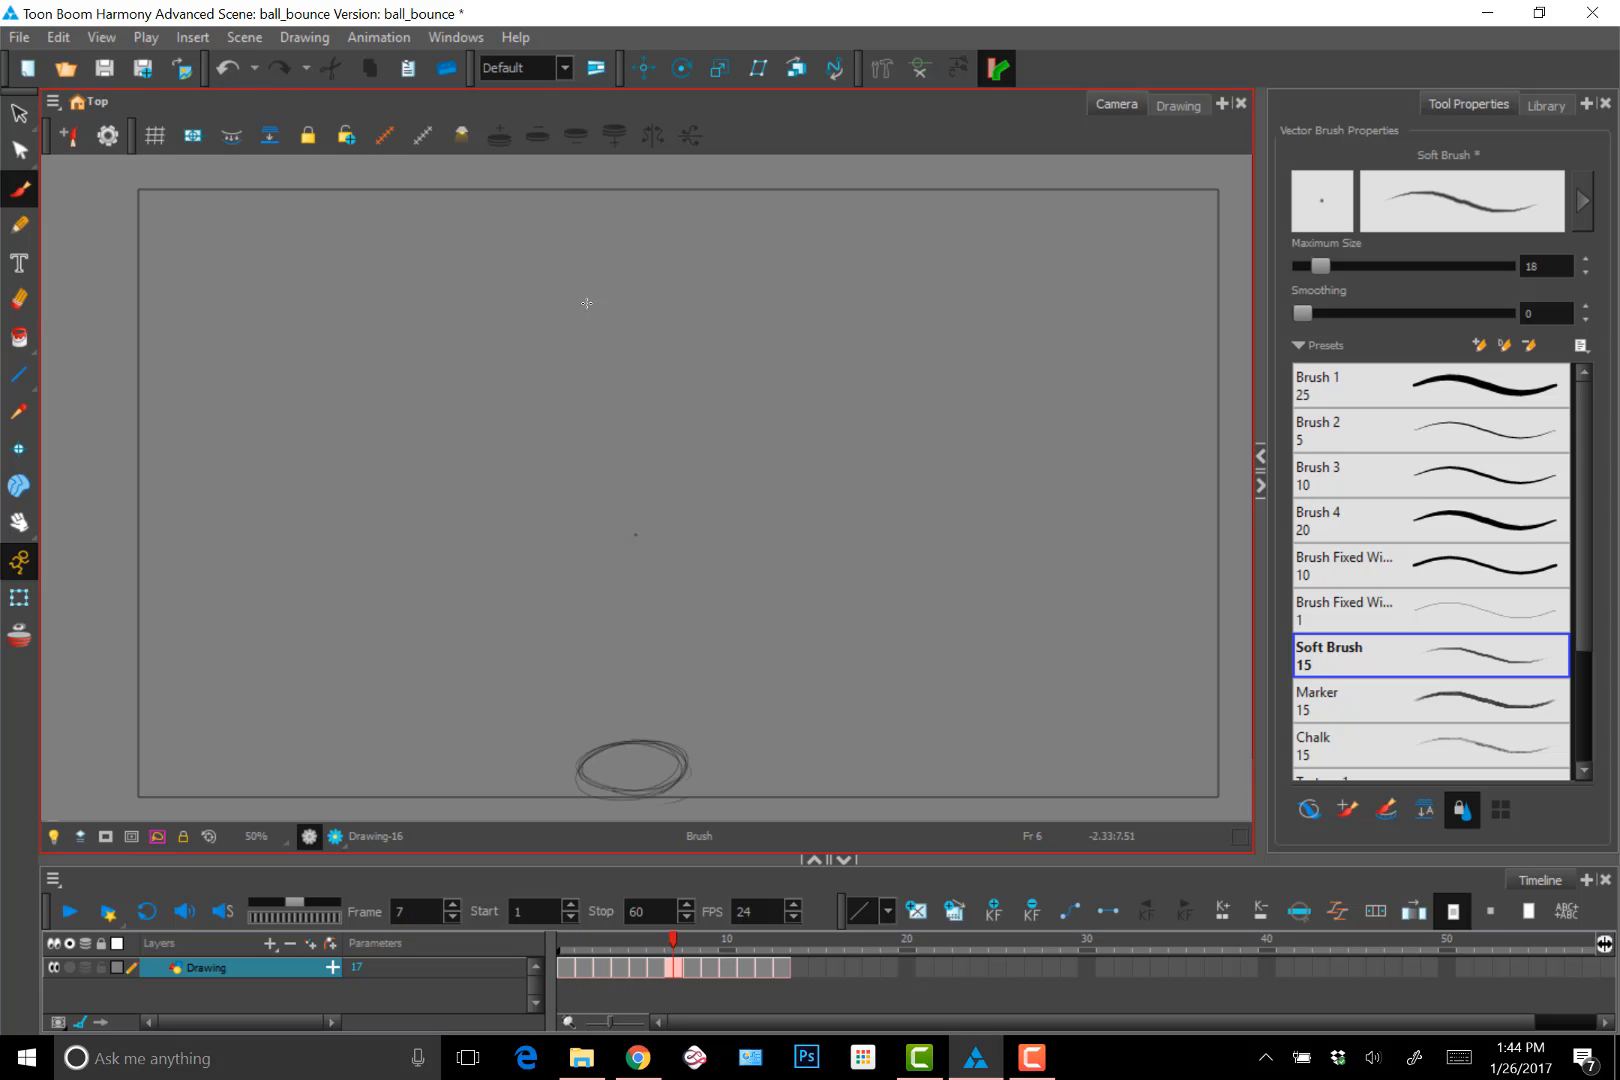
pyautogui.press('.')
pyautogui.press('.')
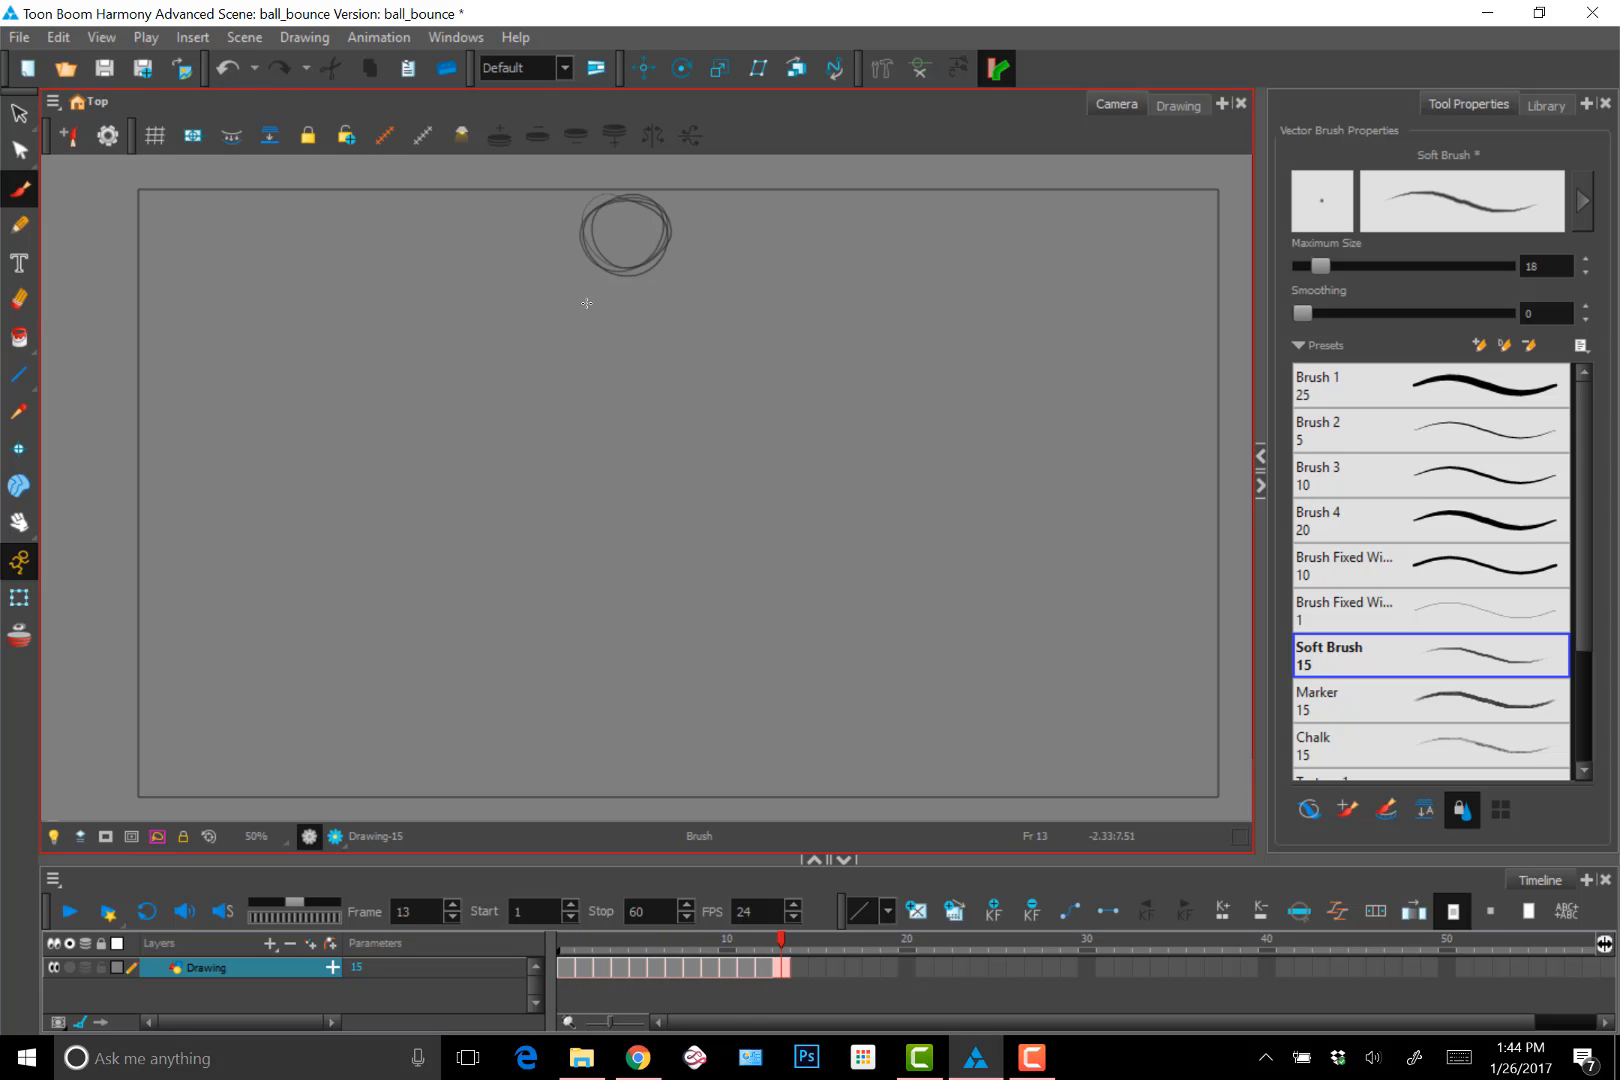
pyautogui.press(',')
pyautogui.press(',')
pyautogui.press(',')
pyautogui.press(',')
pyautogui.press(',')
pyautogui.press(',')
pyautogui.press('.')
pyautogui.press('.')
pyautogui.press('.')
pyautogui.press('.')
pyautogui.press('.')
pyautogui.press('.')
# Enlarge the ball drawing on frame 12 slightly and compare it with the neighbouring frames
pyautogui.press(',')
pyautogui.moveTo(679, 197)
pyautogui.mouseDown()
pyautogui.moveTo(614, 249)
pyautogui.moveTo(675, 184)
pyautogui.mouseUp()
pyautogui.press(',')
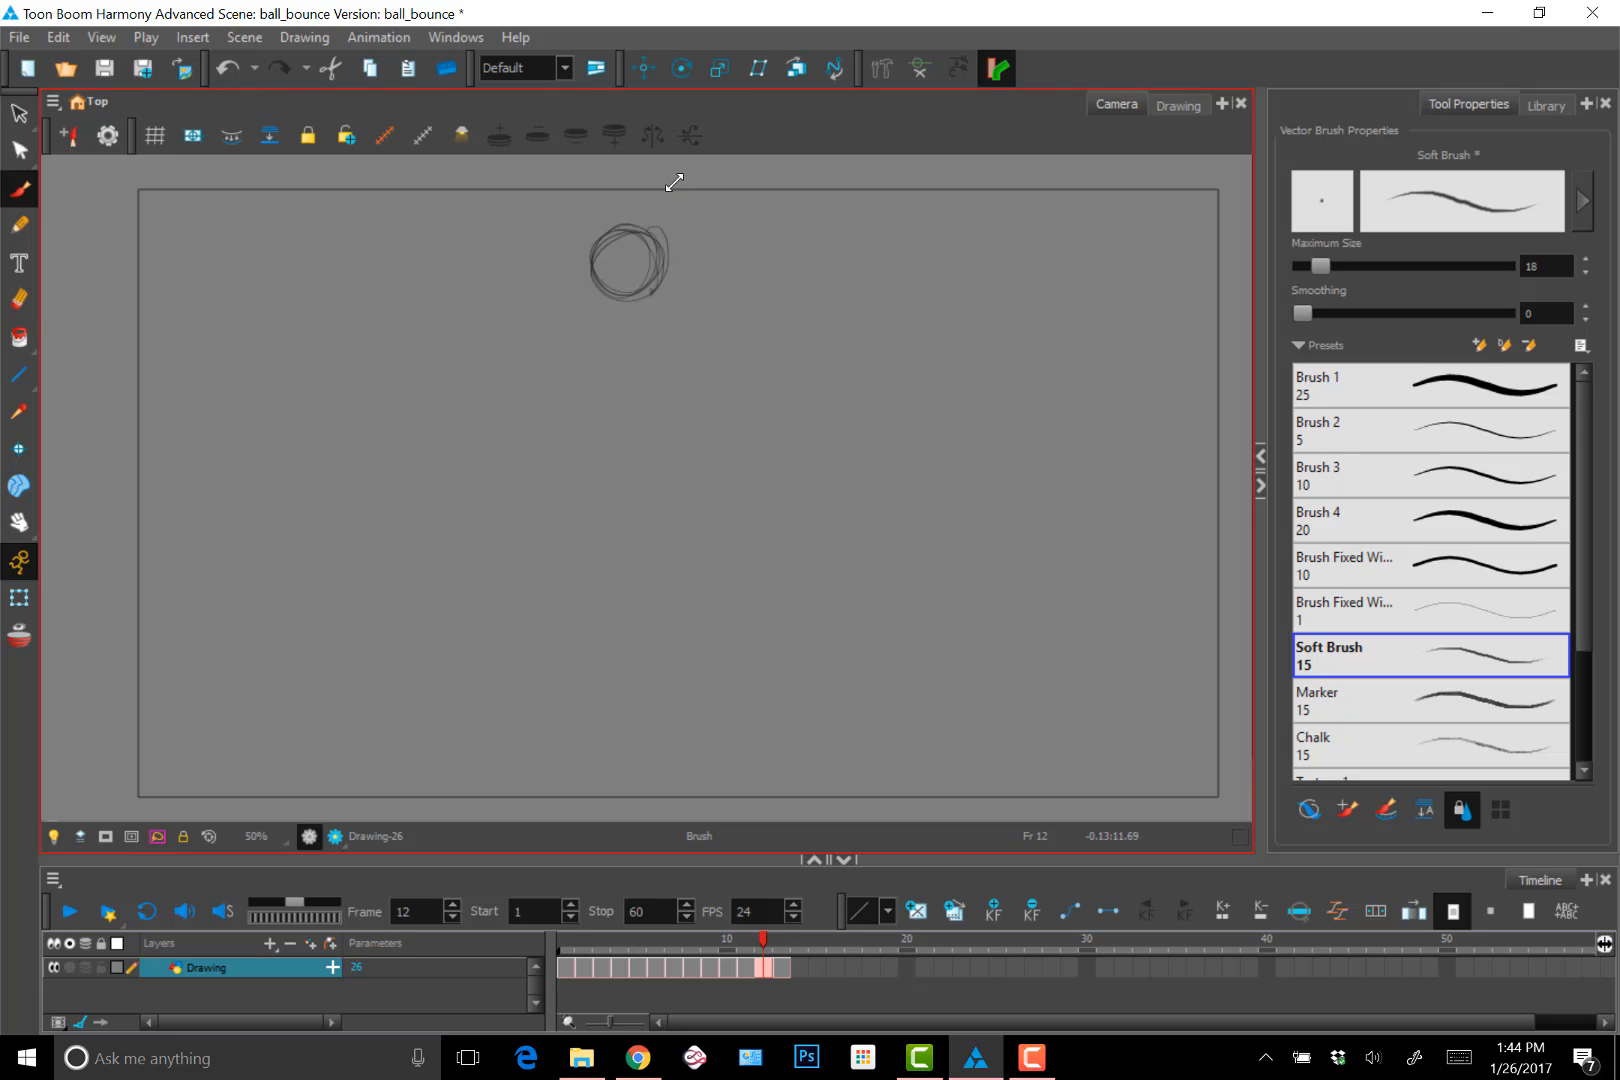
pyautogui.press('.')
pyautogui.press(',')
pyautogui.press('.')
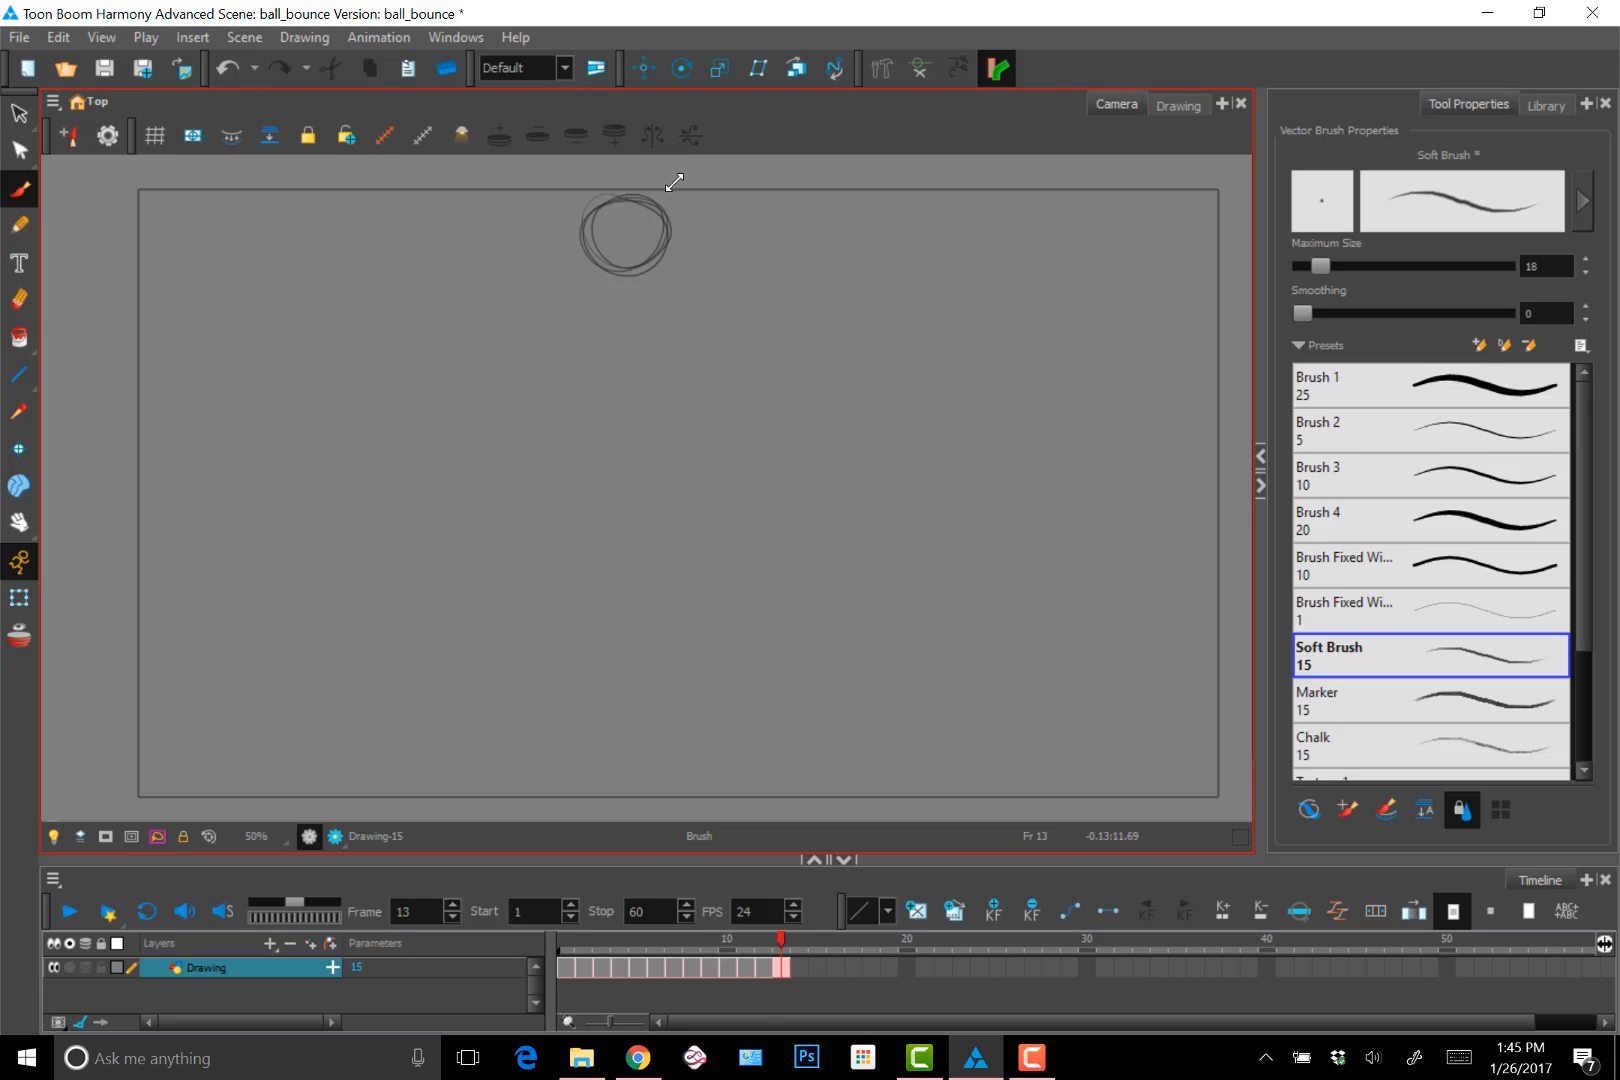
pyautogui.press('.')
# Enlarge the ball drawing on frame 11 slightly toward its upper right
pyautogui.press(',')
pyautogui.press(',')
pyautogui.press(',')
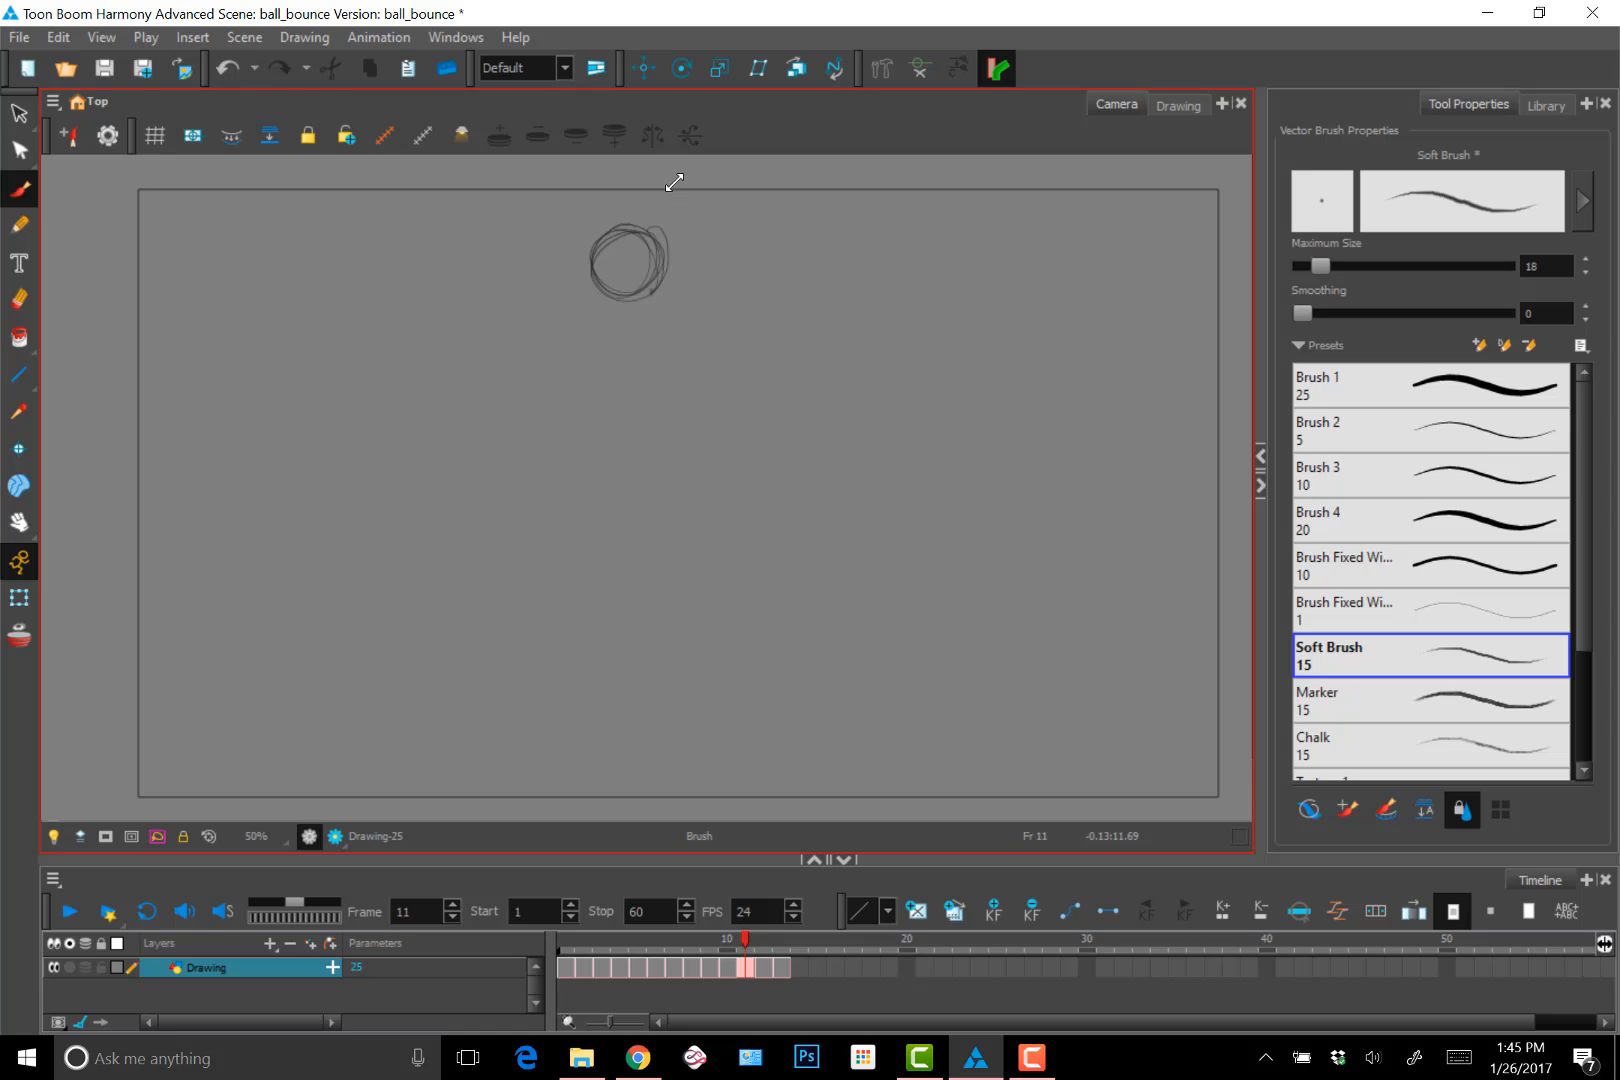
pyautogui.moveTo(682, 328)
pyautogui.mouseDown()
pyautogui.moveTo(625, 273)
pyautogui.moveTo(676, 216)
pyautogui.moveTo(675, 193)
pyautogui.mouseUp()
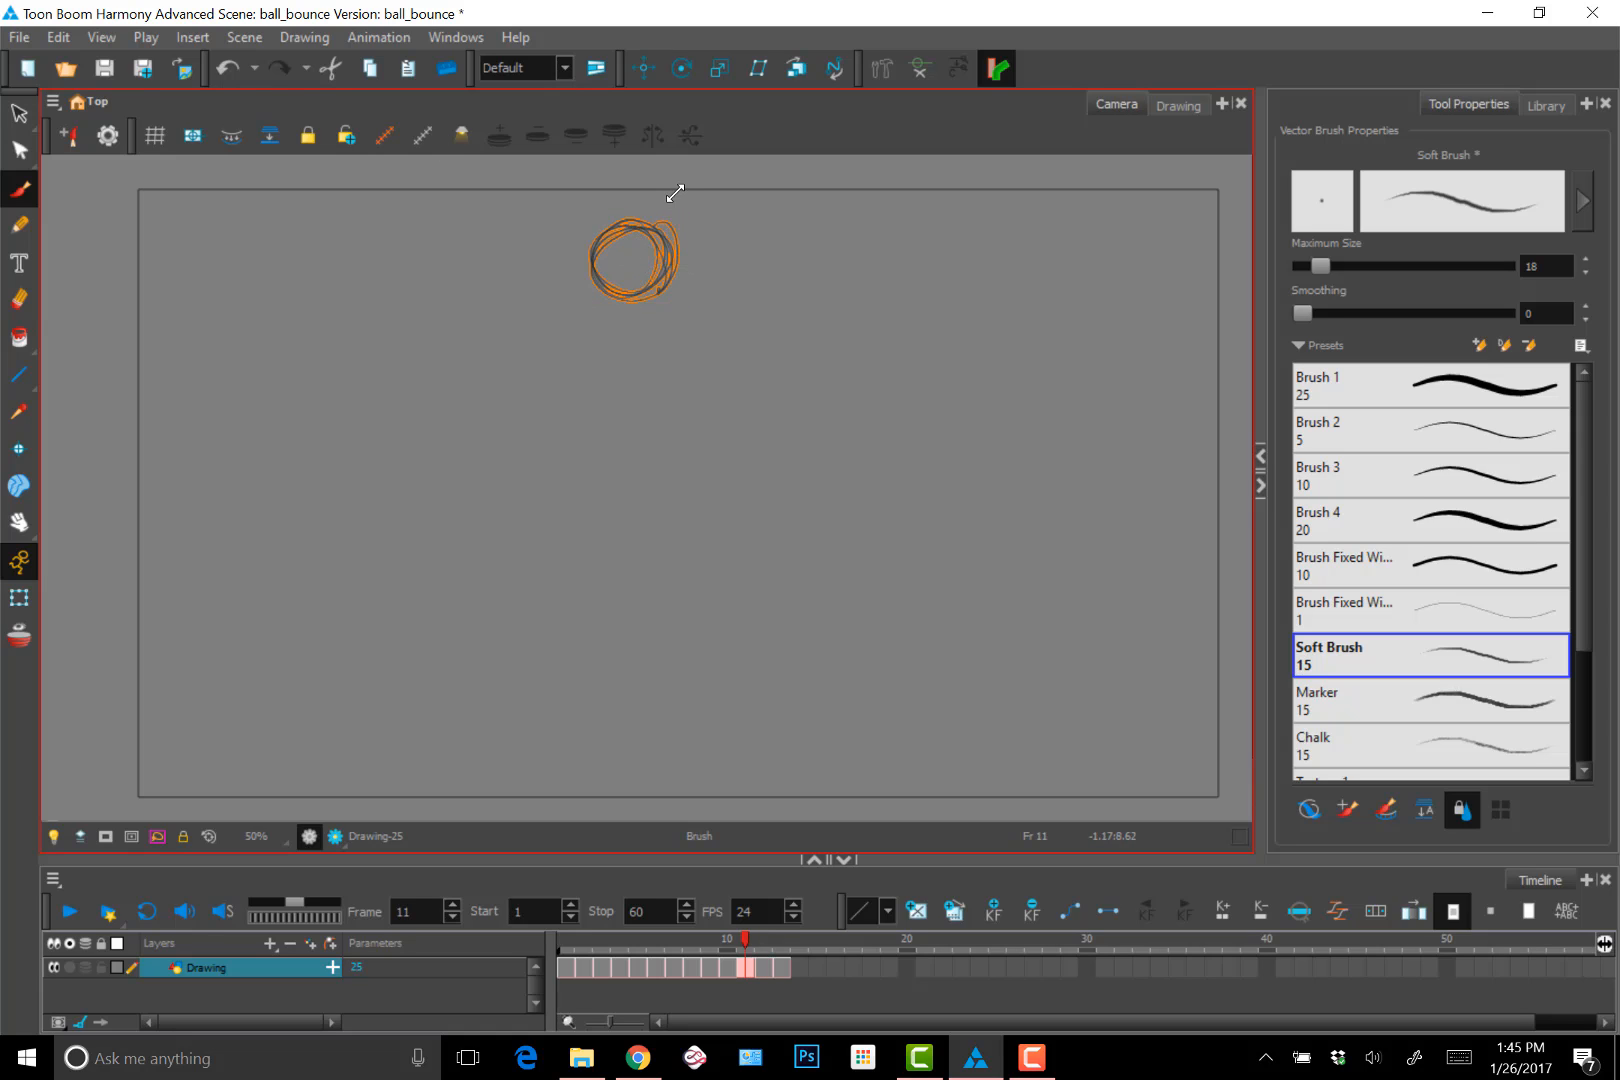
# Flip back and forth through the rising frames to examine the resized balls
pyautogui.press('.')
pyautogui.press(',')
pyautogui.press(',')
pyautogui.press(',')
pyautogui.press(',')
pyautogui.press(',')
pyautogui.press('.')
pyautogui.press('.')
pyautogui.press('.')
pyautogui.press('.')
pyautogui.press('.')
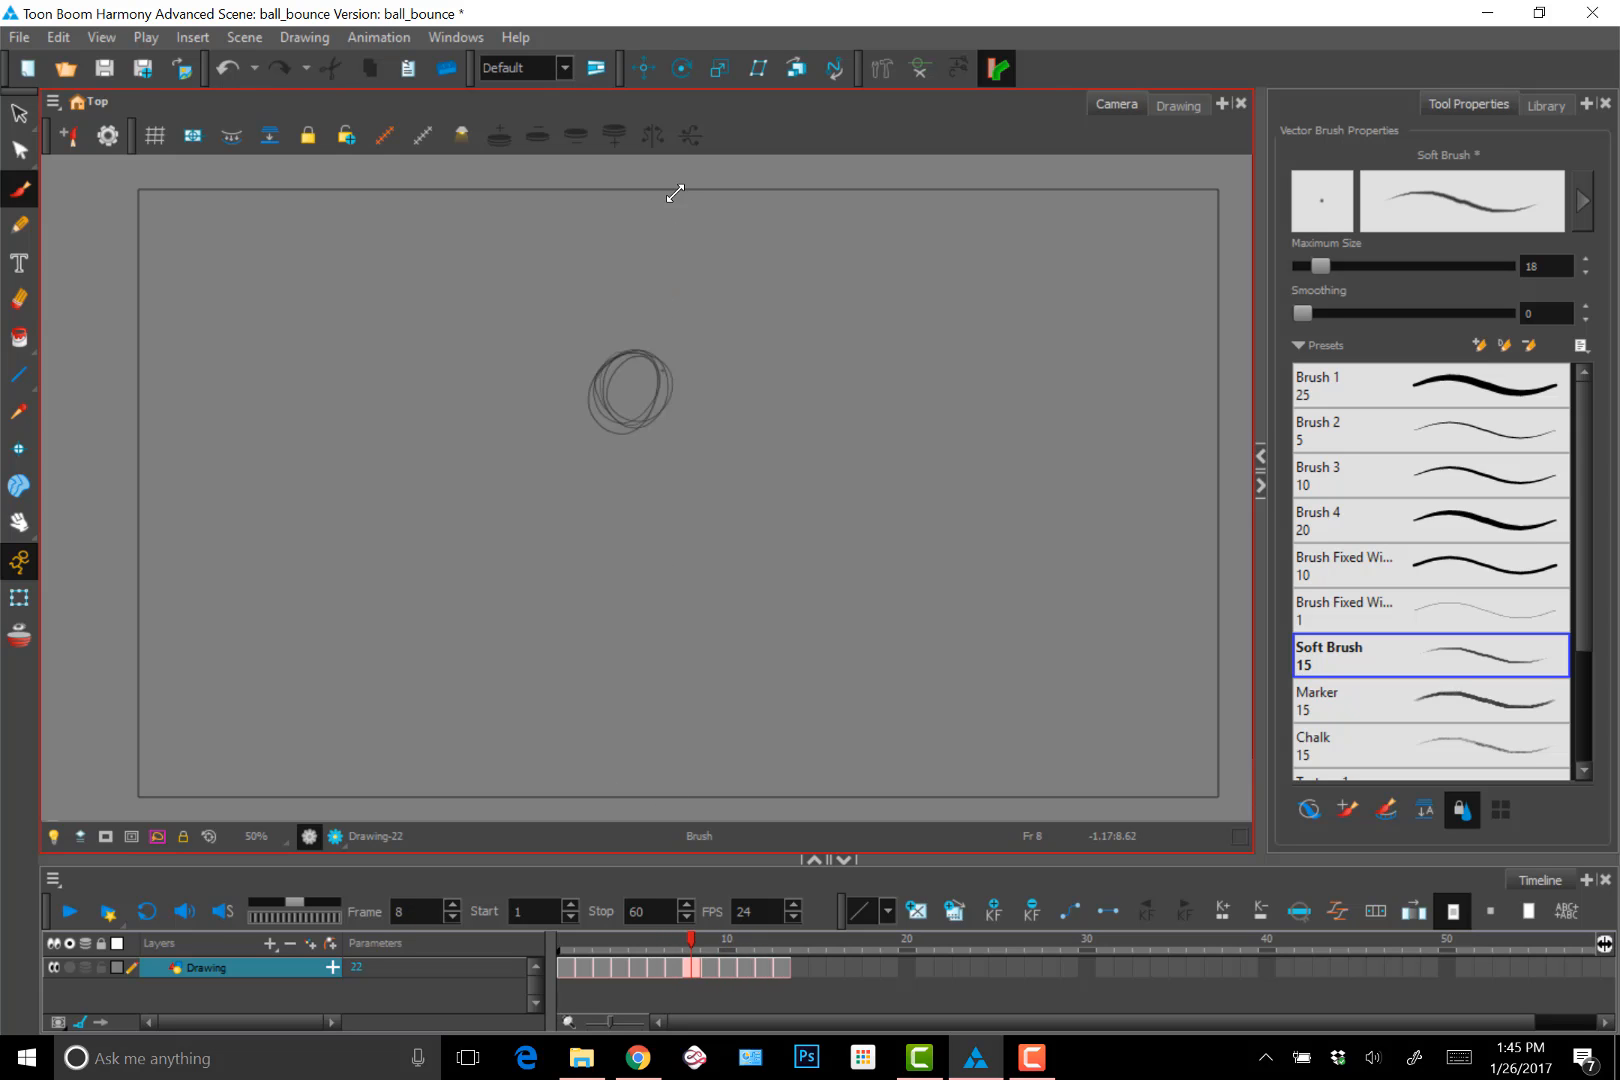
pyautogui.press('.')
pyautogui.press('.')
pyautogui.press('.')
pyautogui.press('.')
pyautogui.press('.')
# Return to frame 1, play the bounce animation, and stop the playback
pyautogui.press(',')
pyautogui.press(',')
pyautogui.press(',')
pyautogui.press(',')
pyautogui.press(',')
pyautogui.press(',')
pyautogui.press(',')
pyautogui.press(',')
pyautogui.press(',')
pyautogui.press(',')
pyautogui.press(',')
pyautogui.press(',')
pyautogui.press(',')
pyautogui.press(',')
pyautogui.press(',')
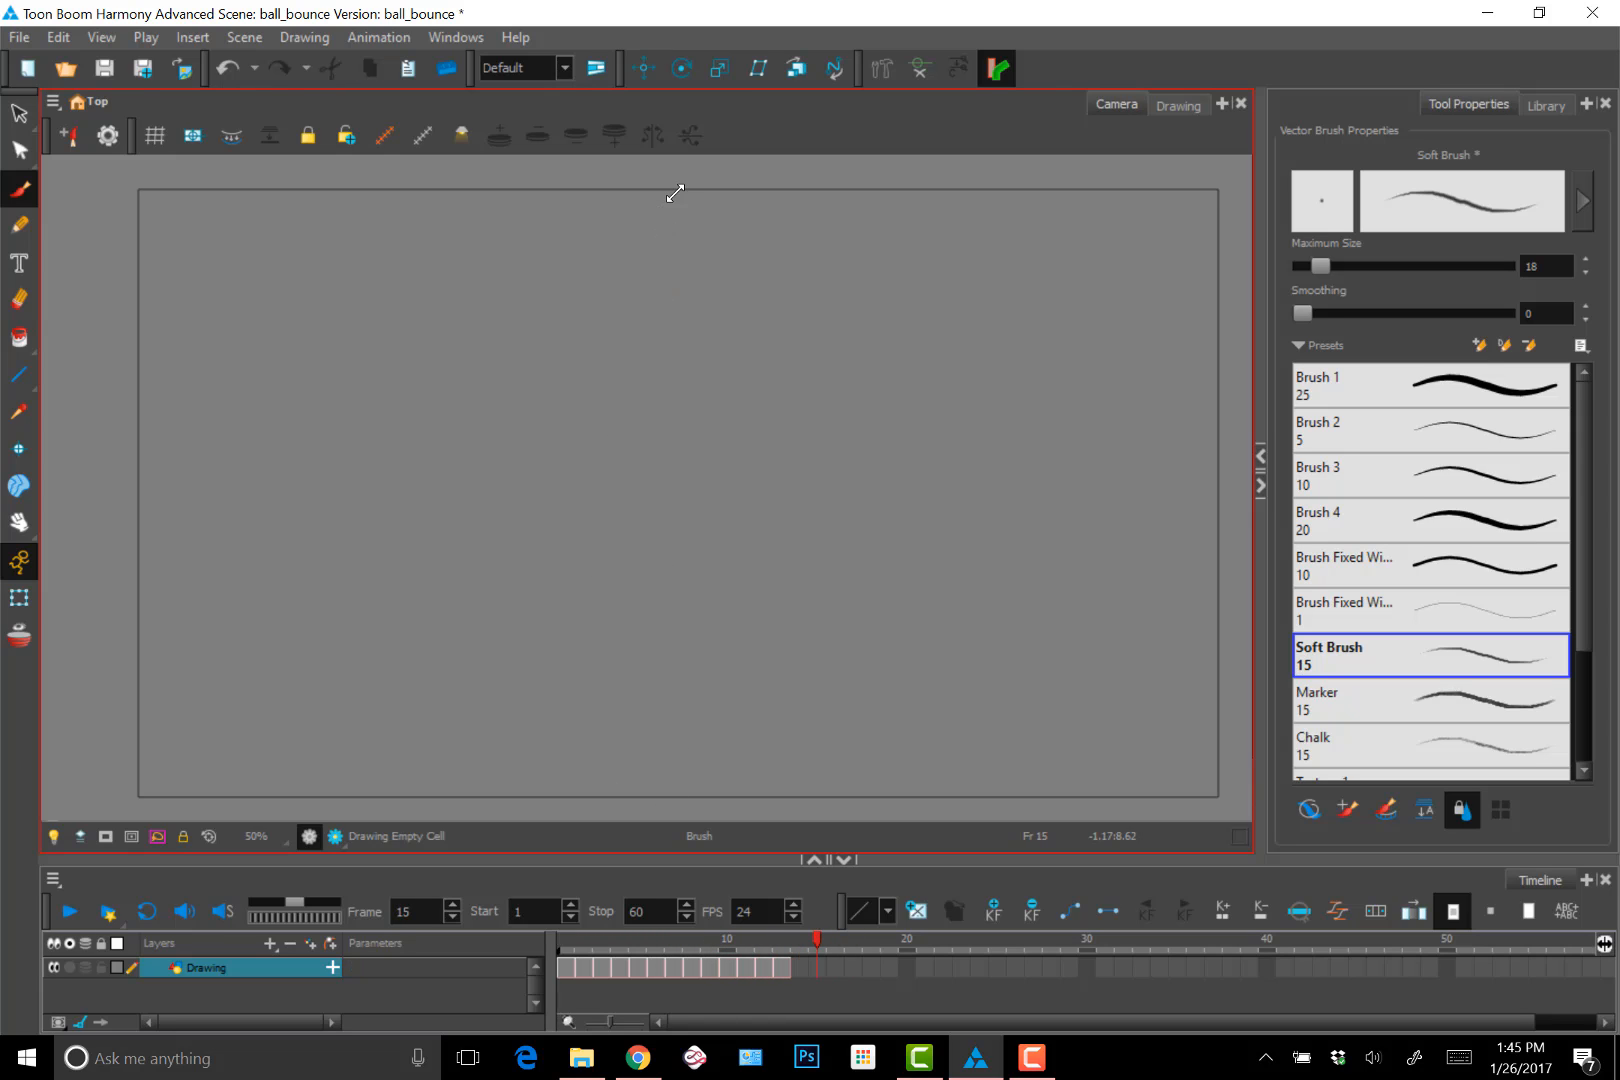
pyautogui.press(',')
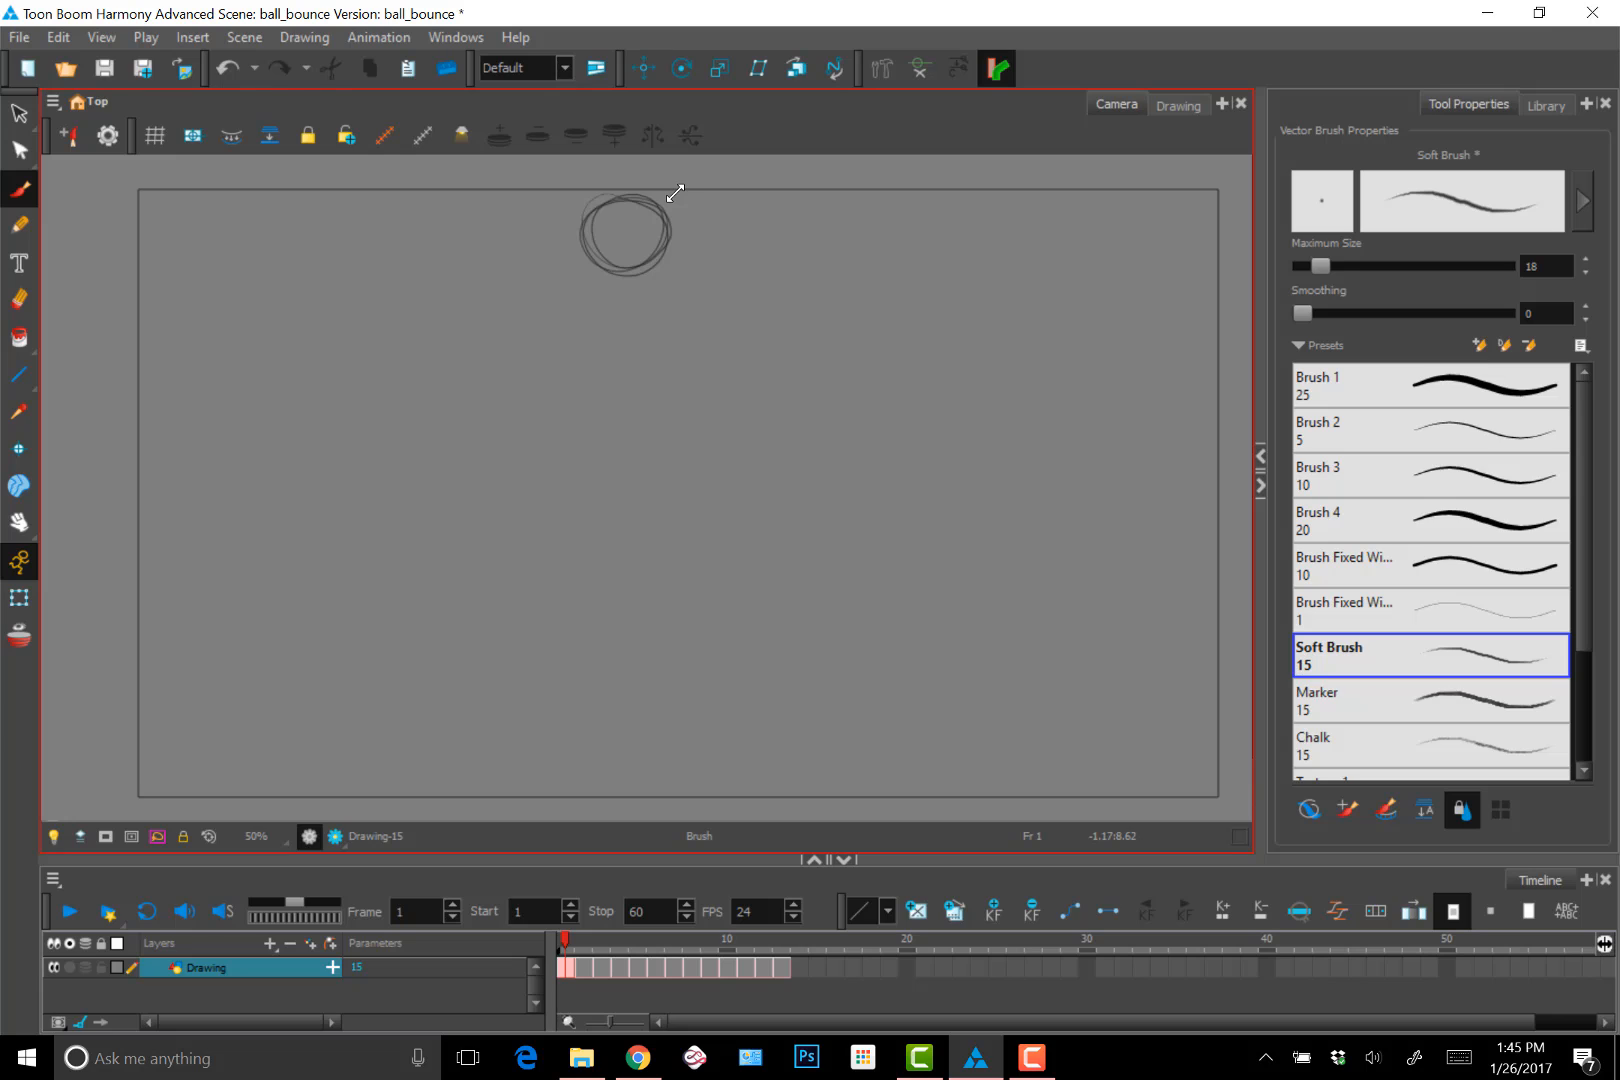
pyautogui.press('Return')
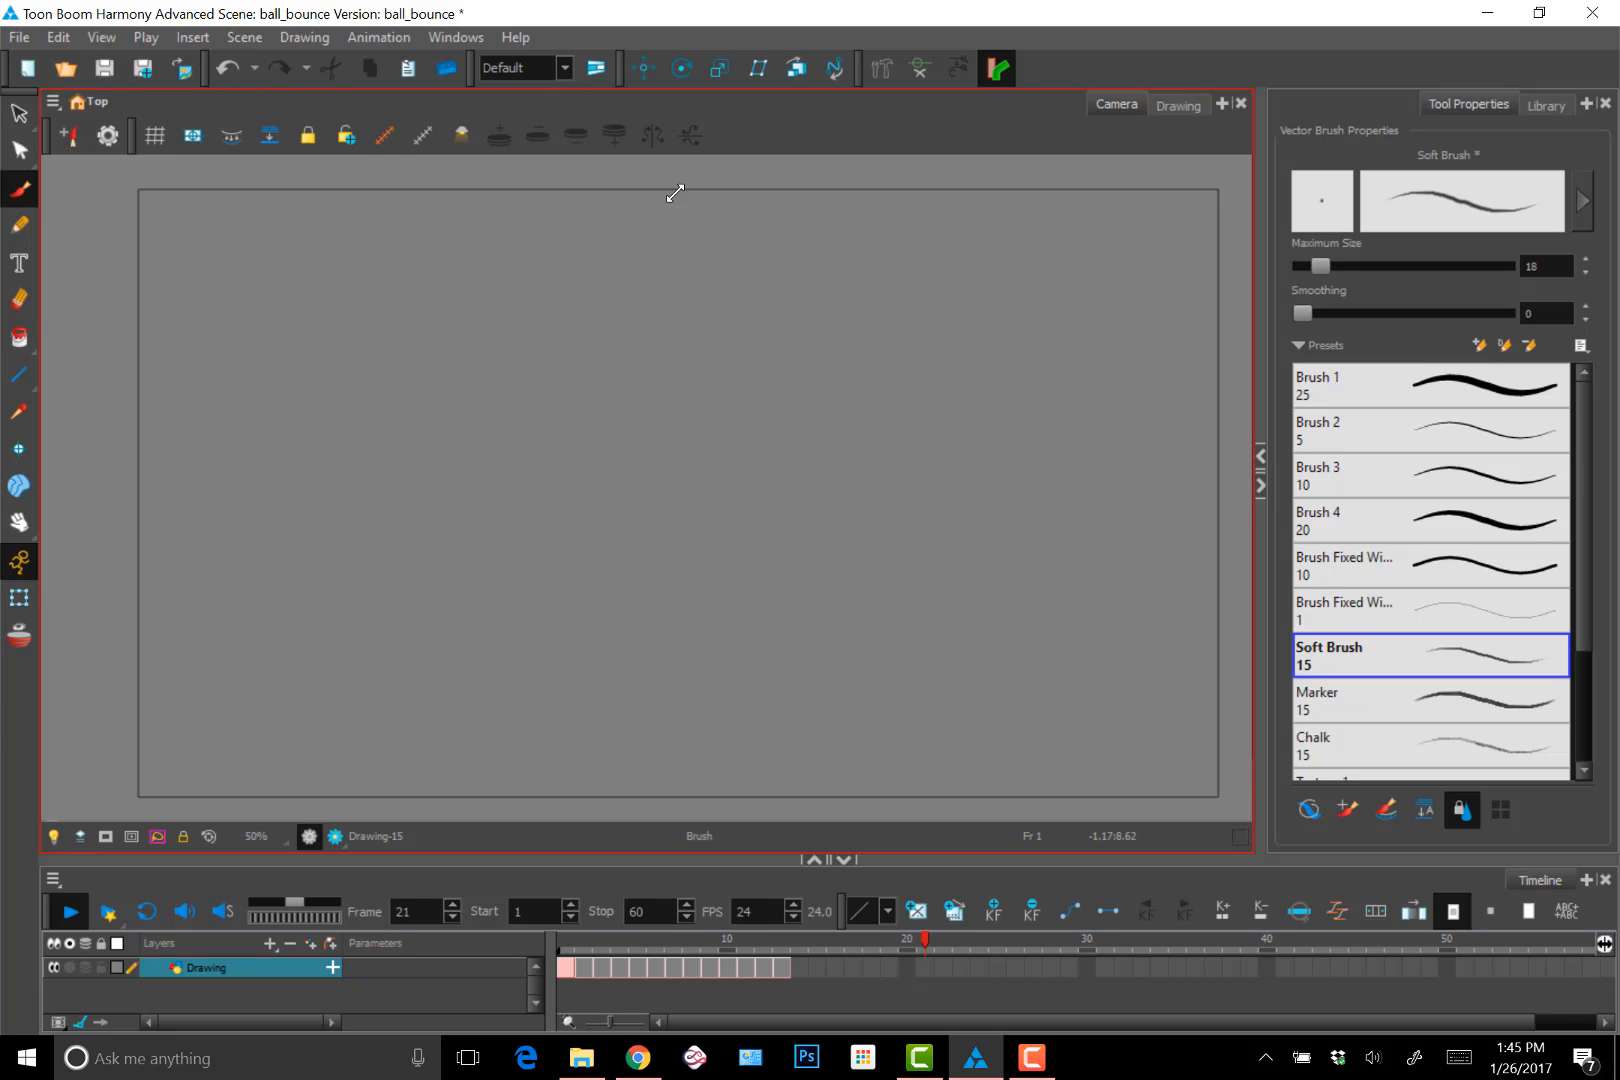
pyautogui.press('Return')
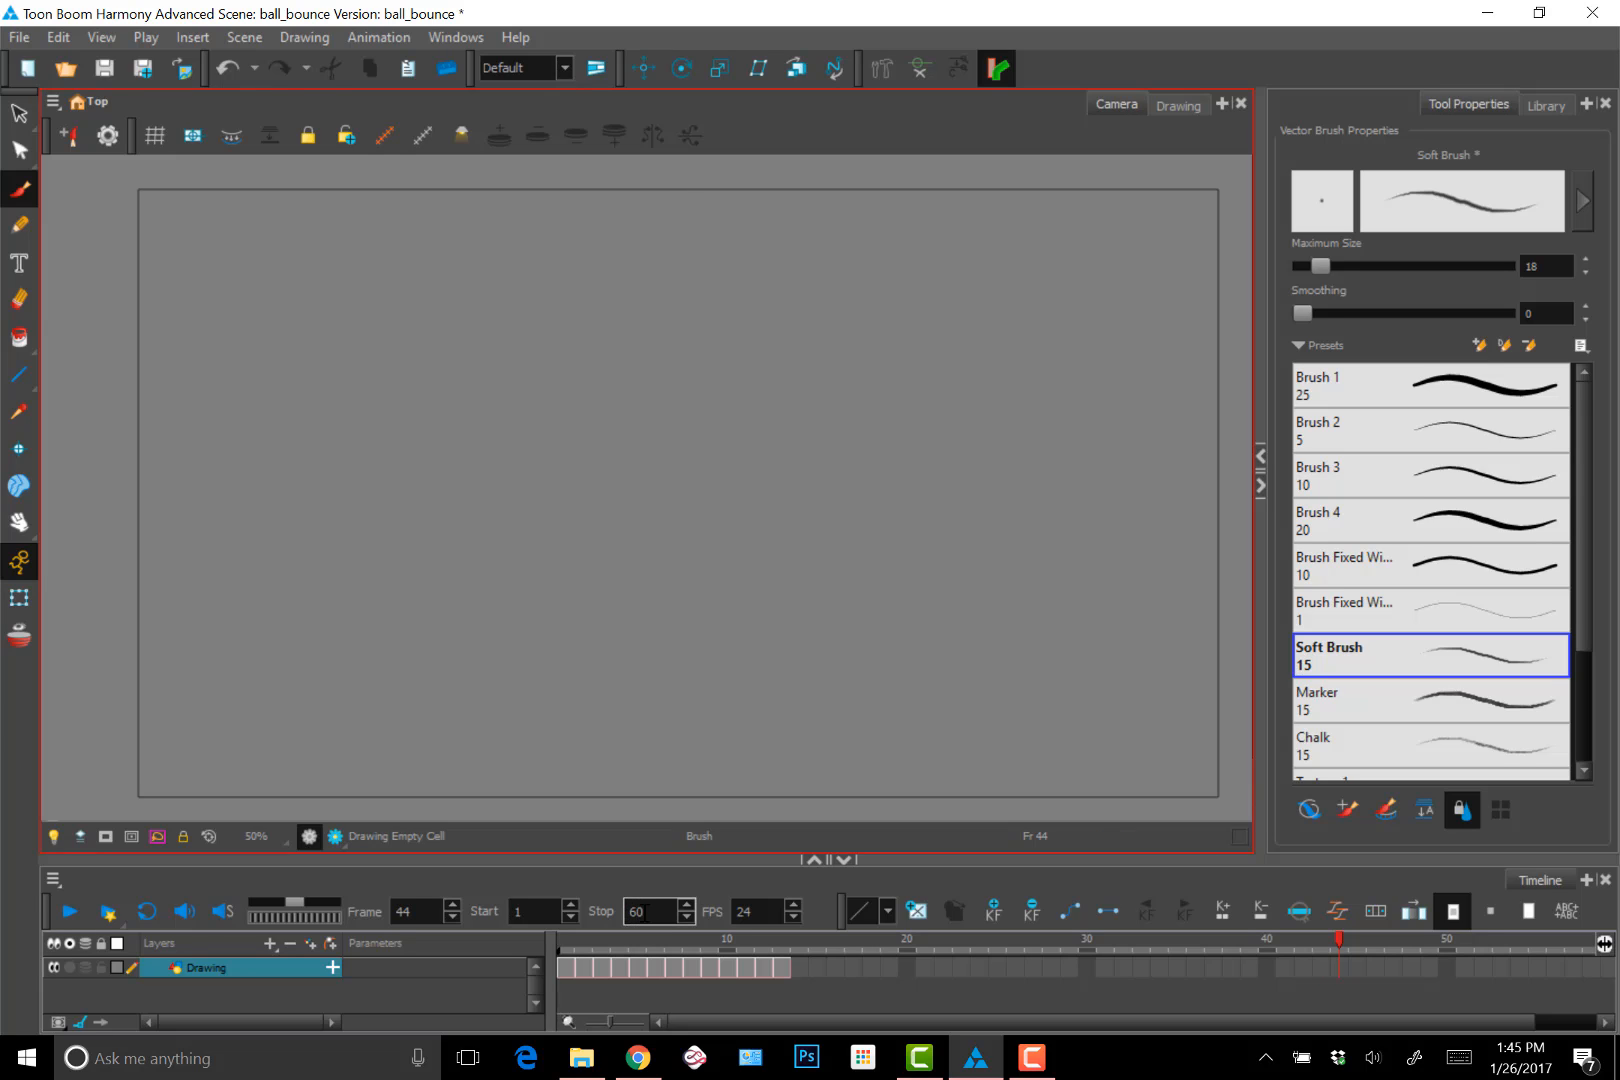
# Set the playback stop frame to 12
pyautogui.moveTo(645, 912); pyautogui.dragTo(580, 884)
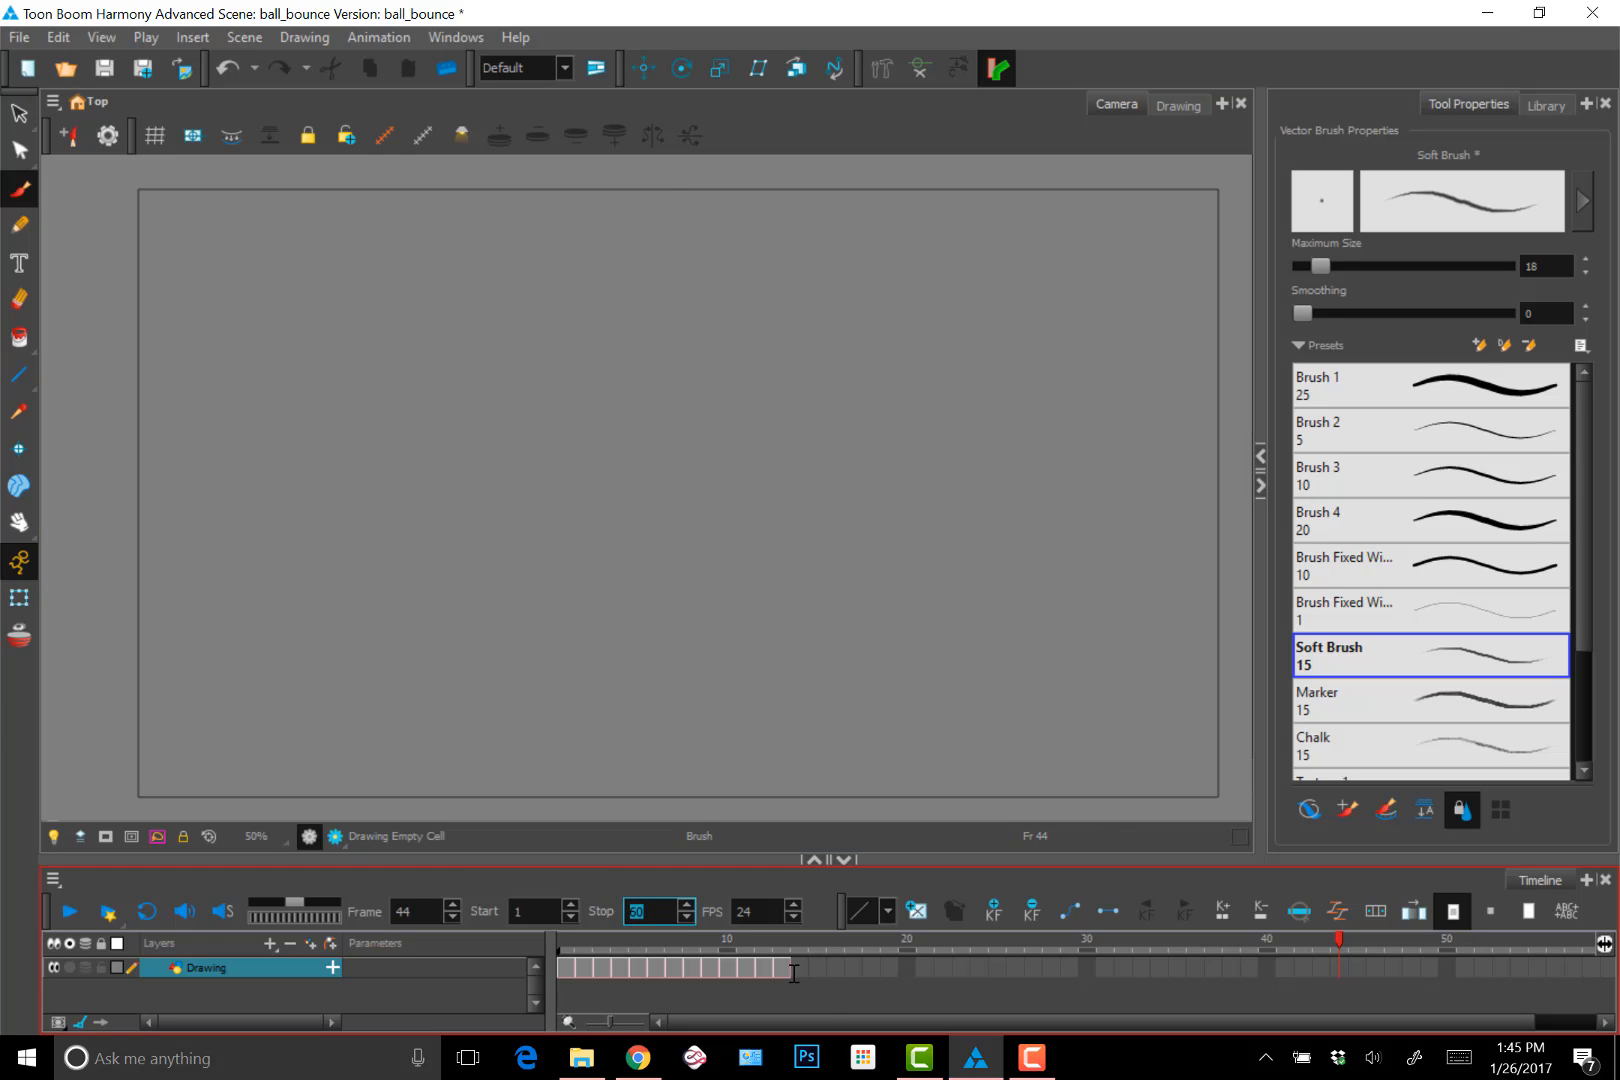
pyautogui.write('12')
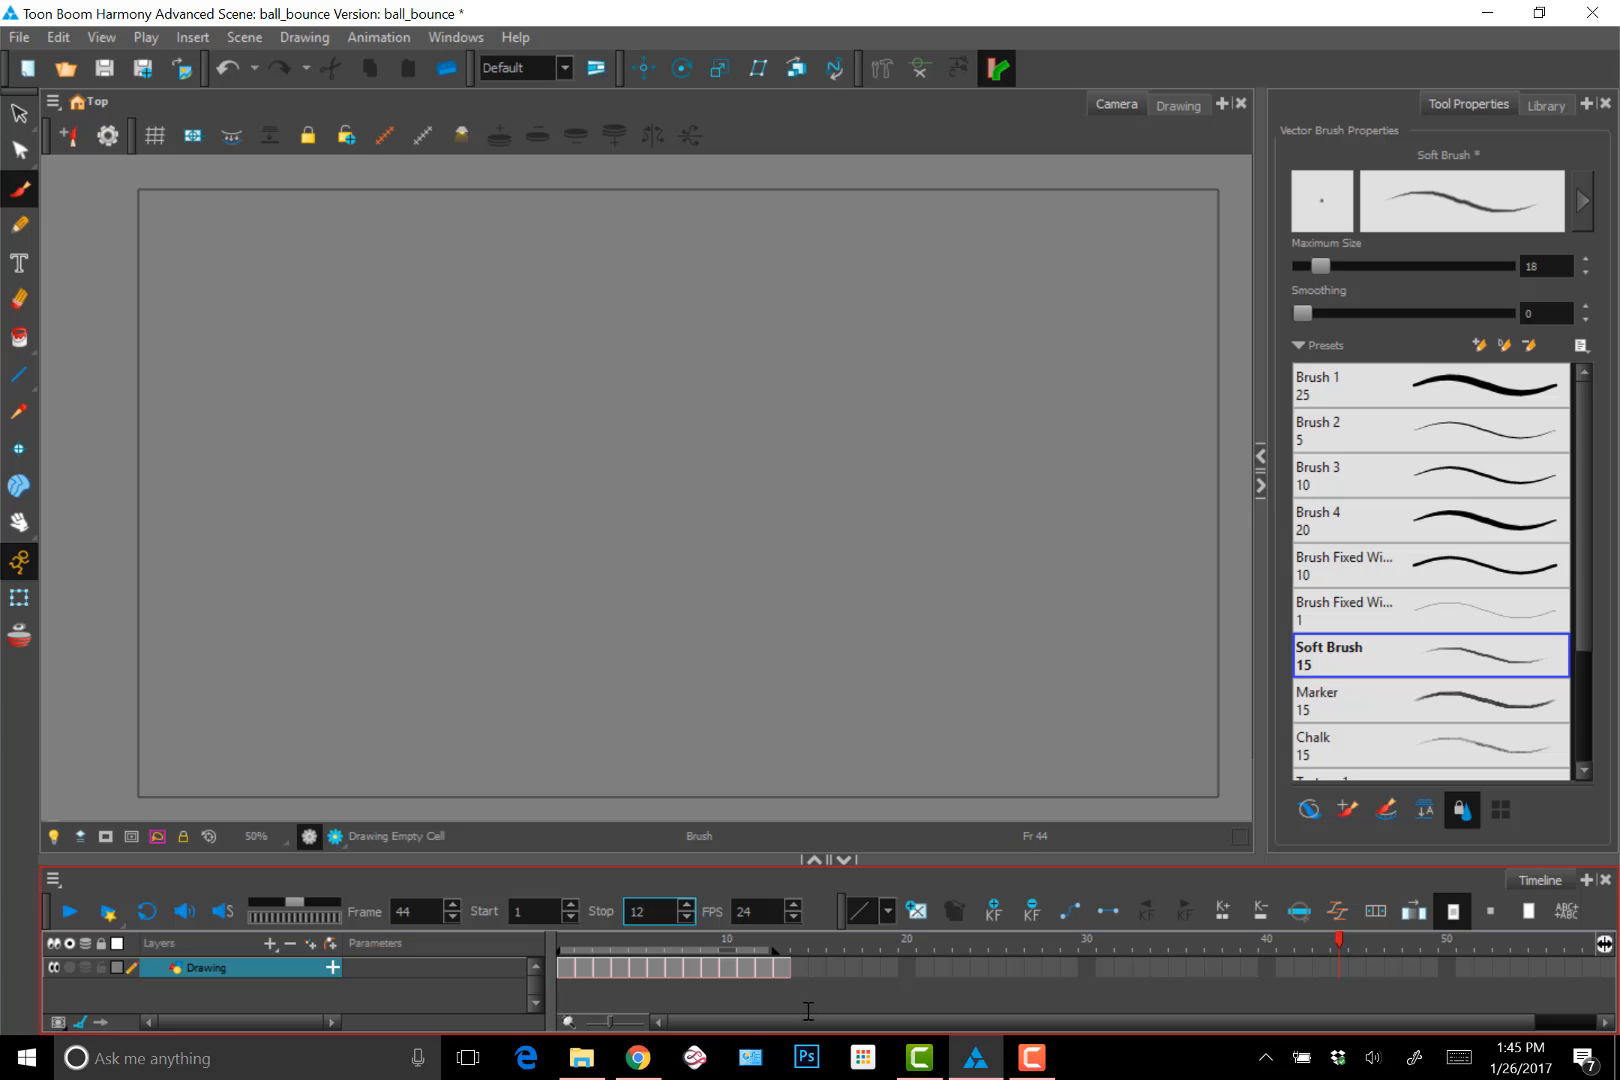
# Extend the playback range to stop at frame 13 and play the bounce animation
pyautogui.click(777, 948)
pyautogui.moveTo(777, 948); pyautogui.dragTo(794, 948)
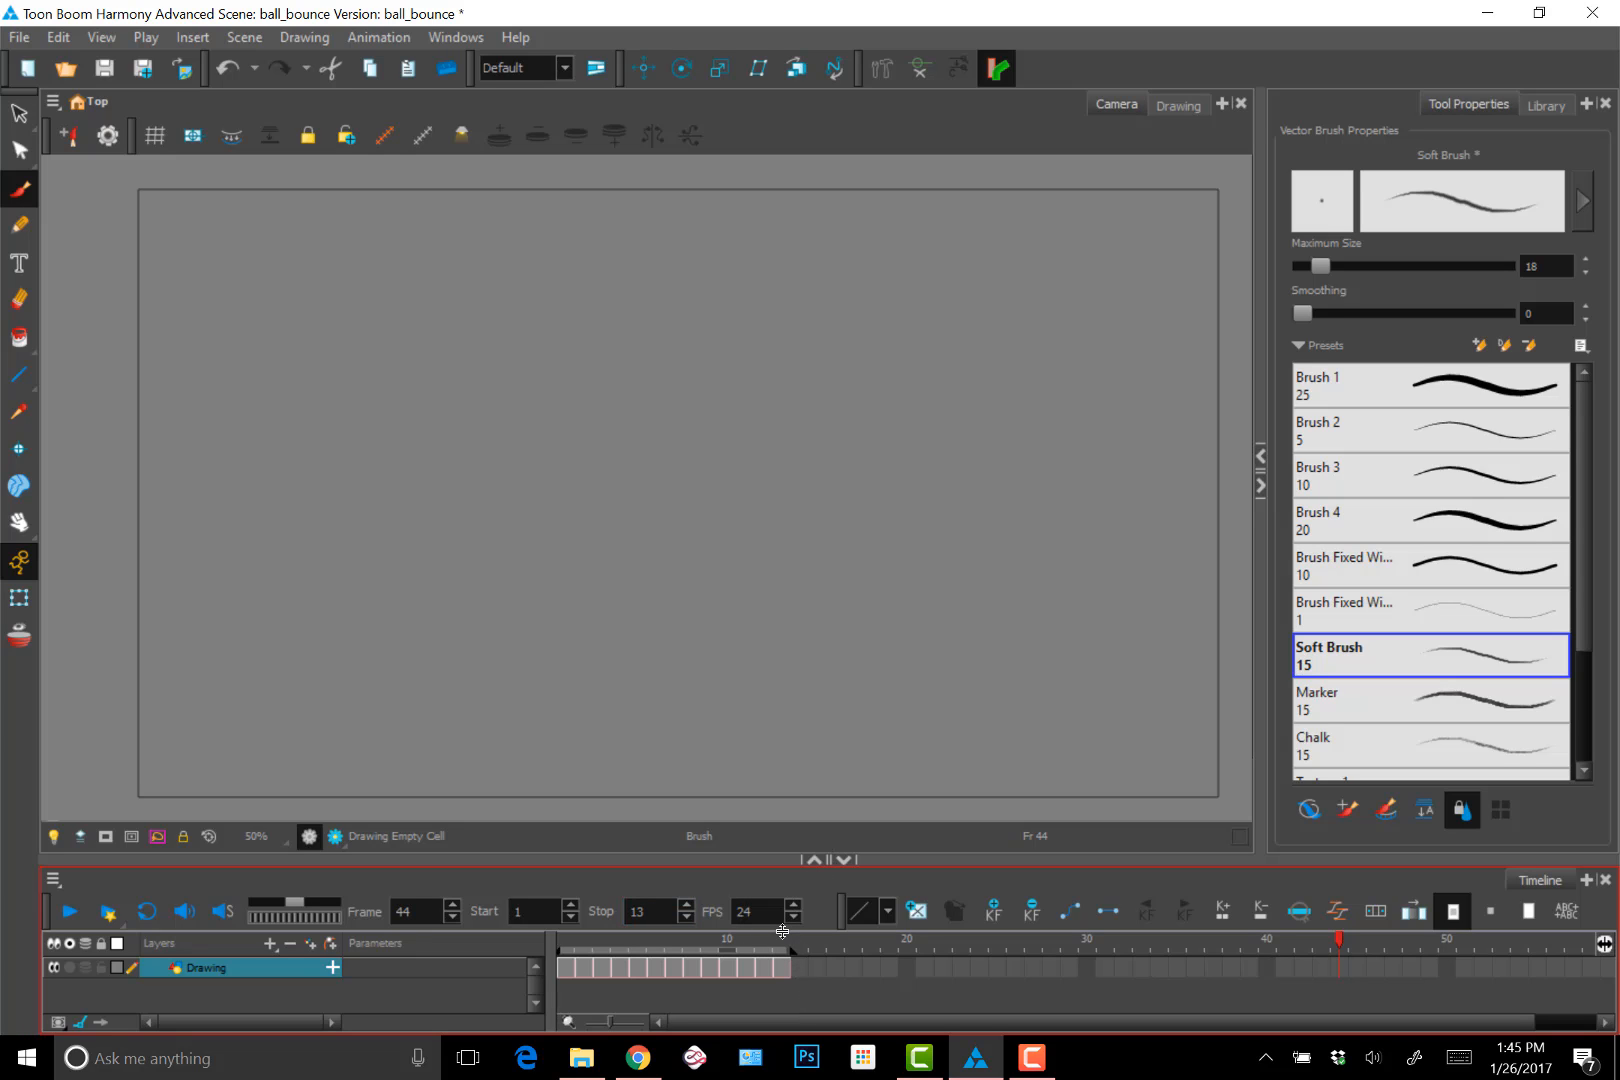
pyautogui.click(73, 903)
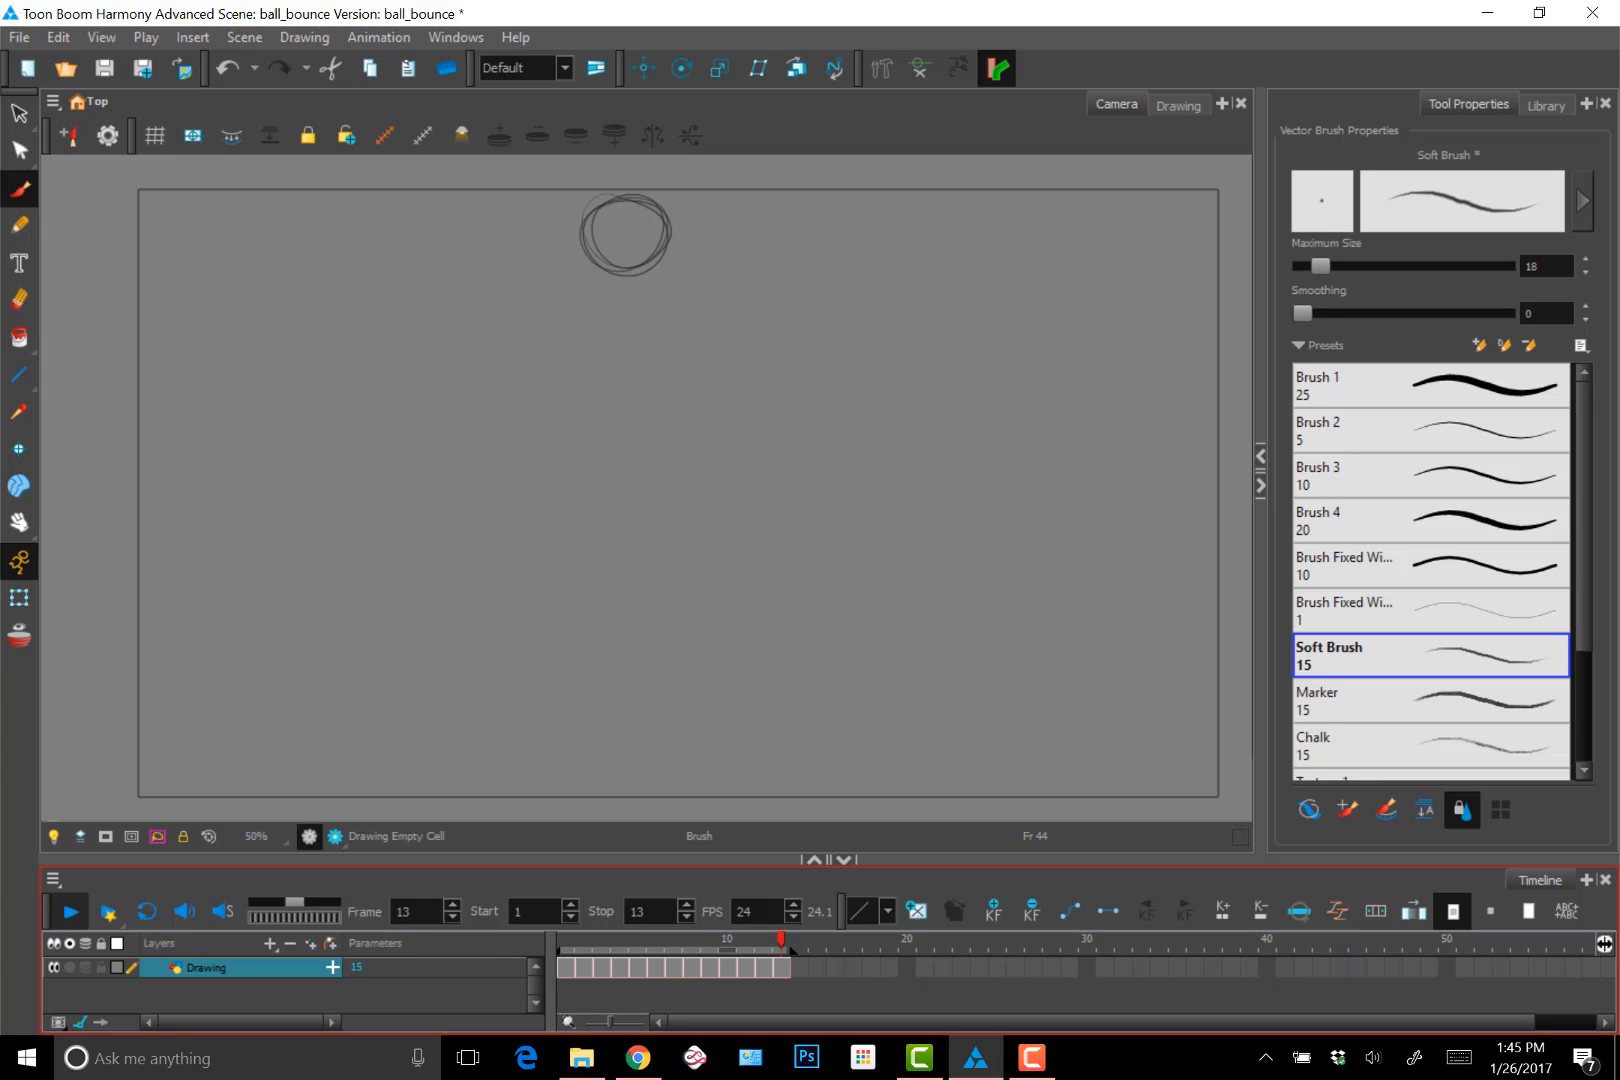
# Turn on looped playback, play the bounce repeatedly, and stop it
pyautogui.click(147, 911)
pyautogui.click(70, 911)
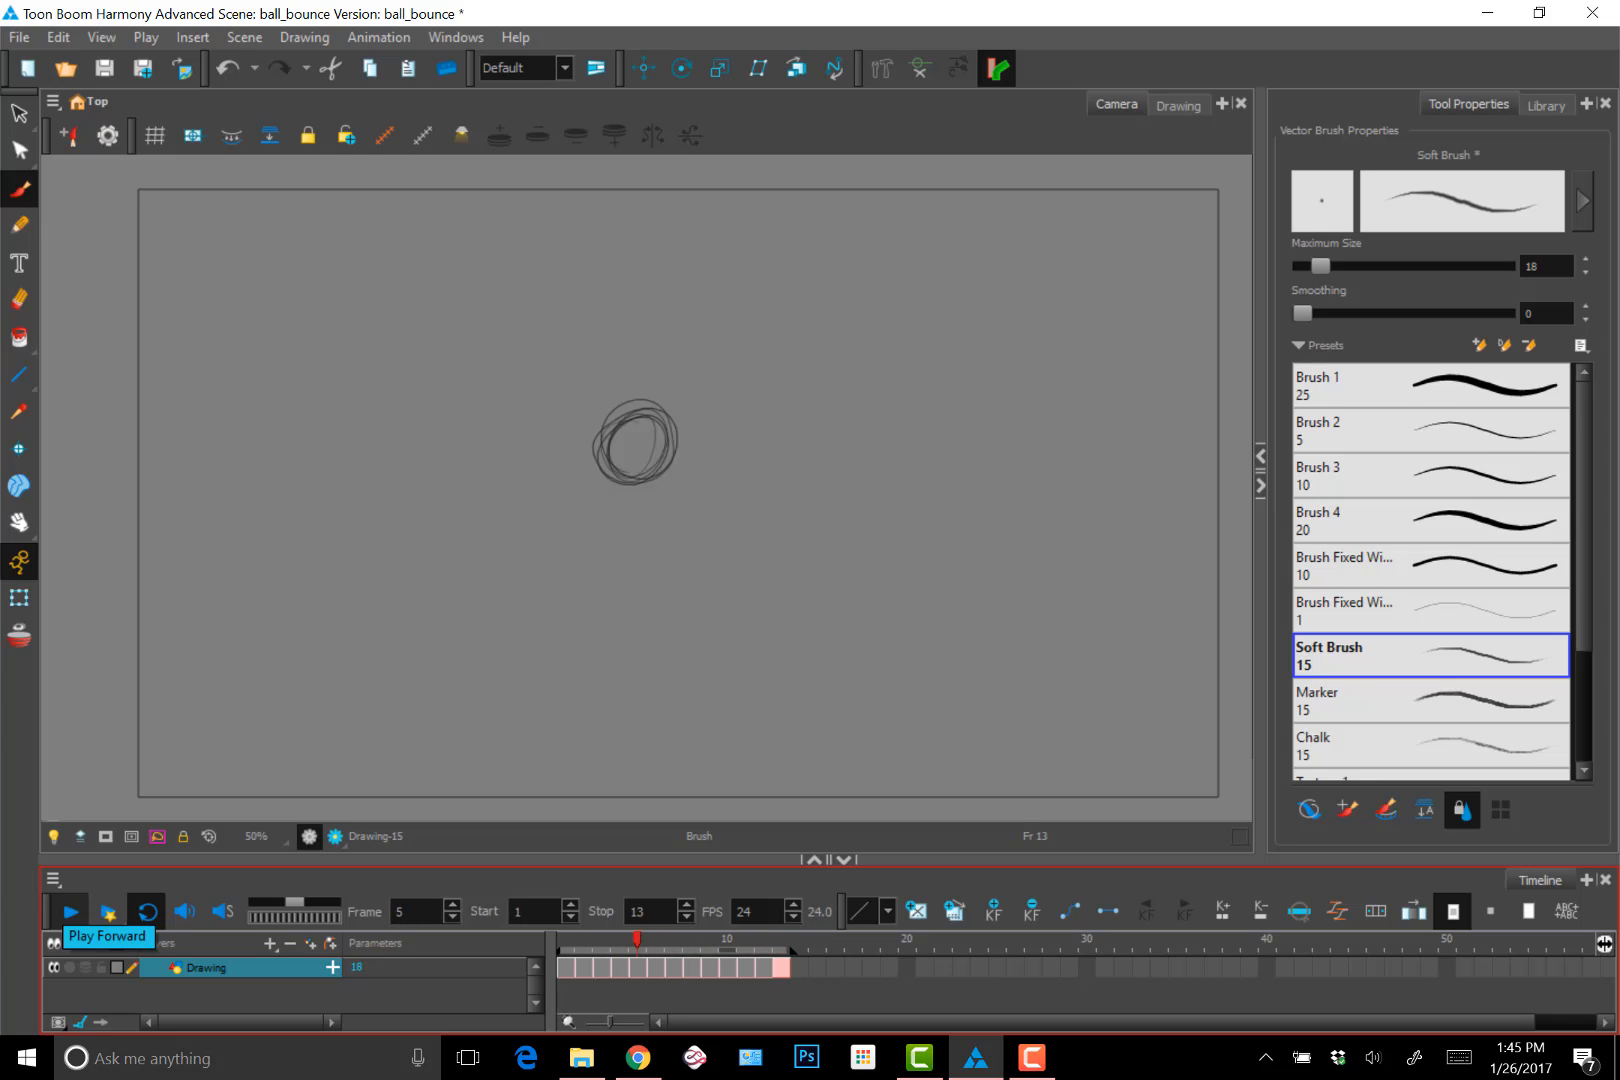
pyautogui.click(70, 911)
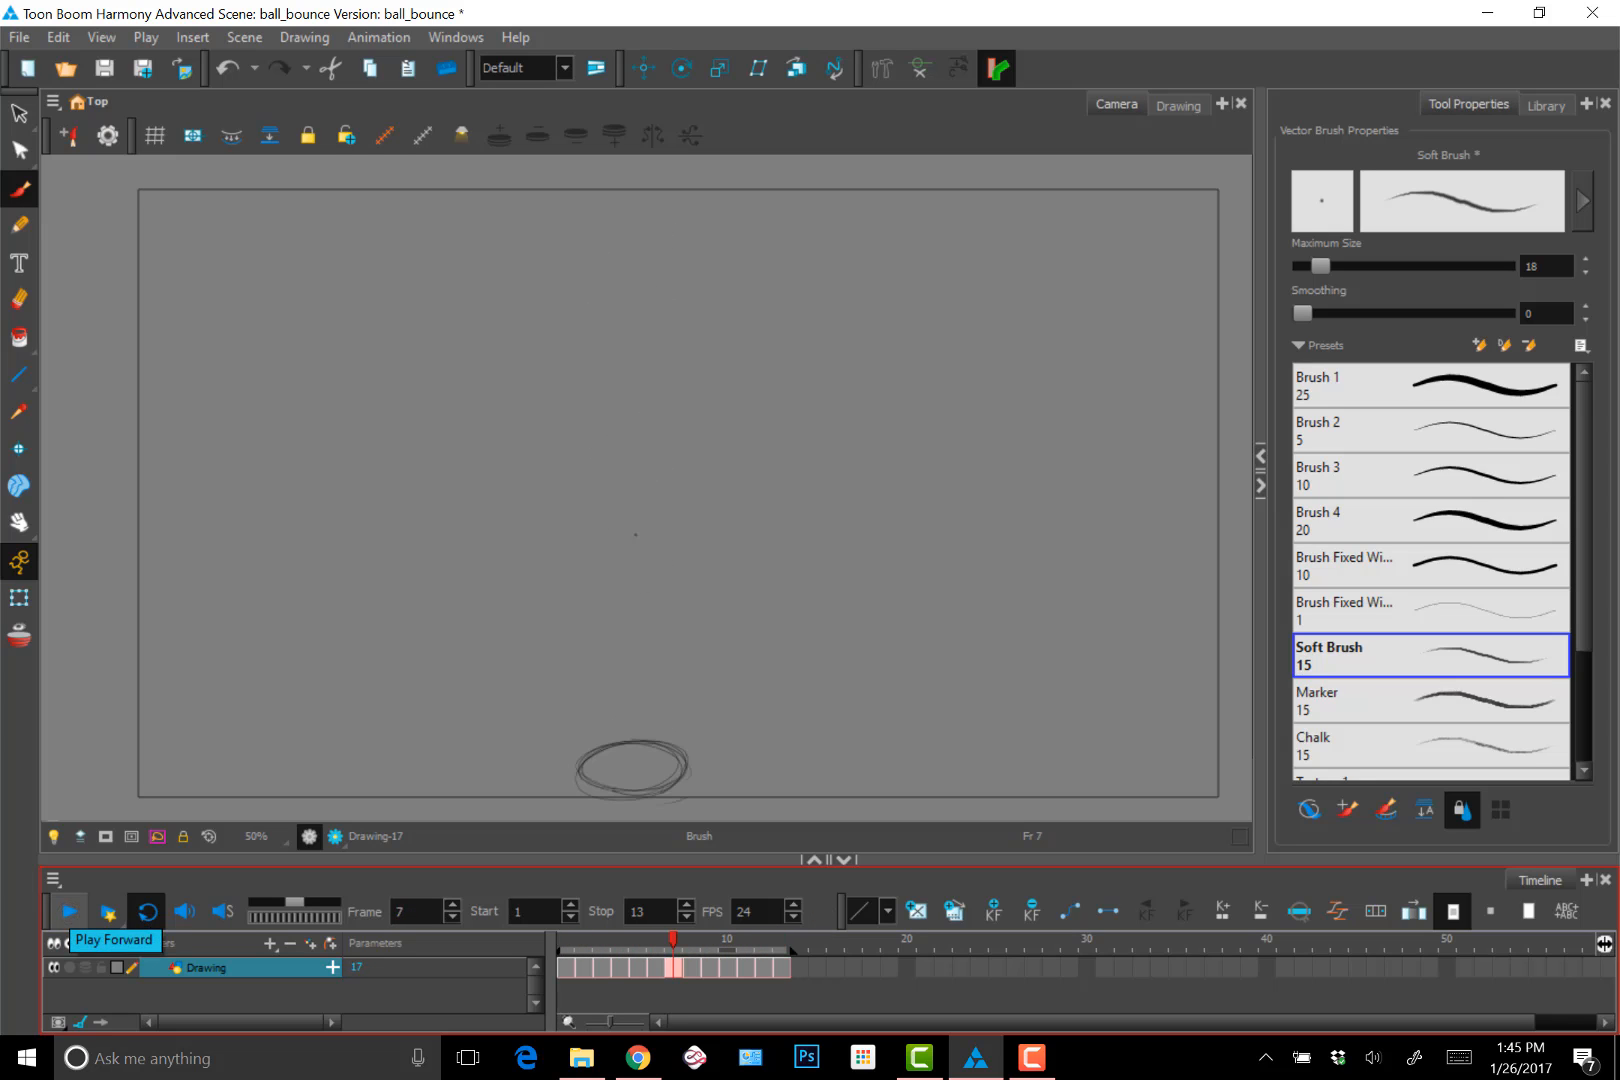
# Extend the playback range to stop at frame 26 and set the exposure of all ball drawings to 2 frames
pyautogui.moveTo(792, 950); pyautogui.dragTo(953, 950)
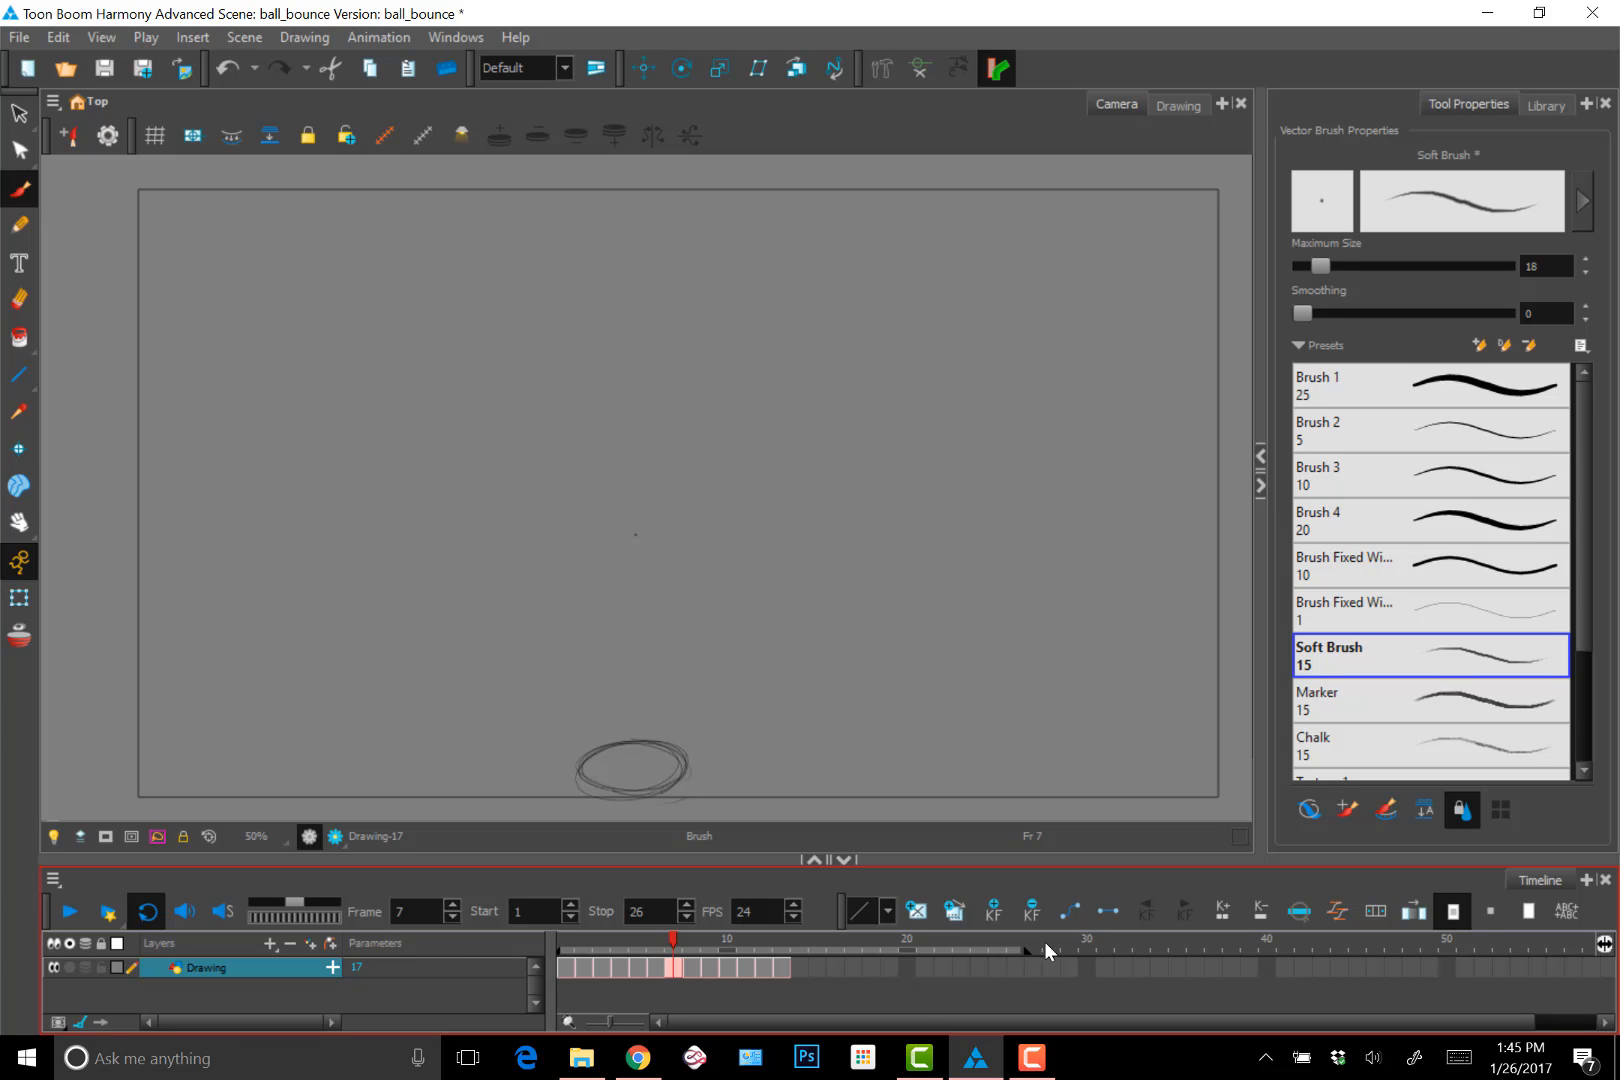
pyautogui.click(565, 970)
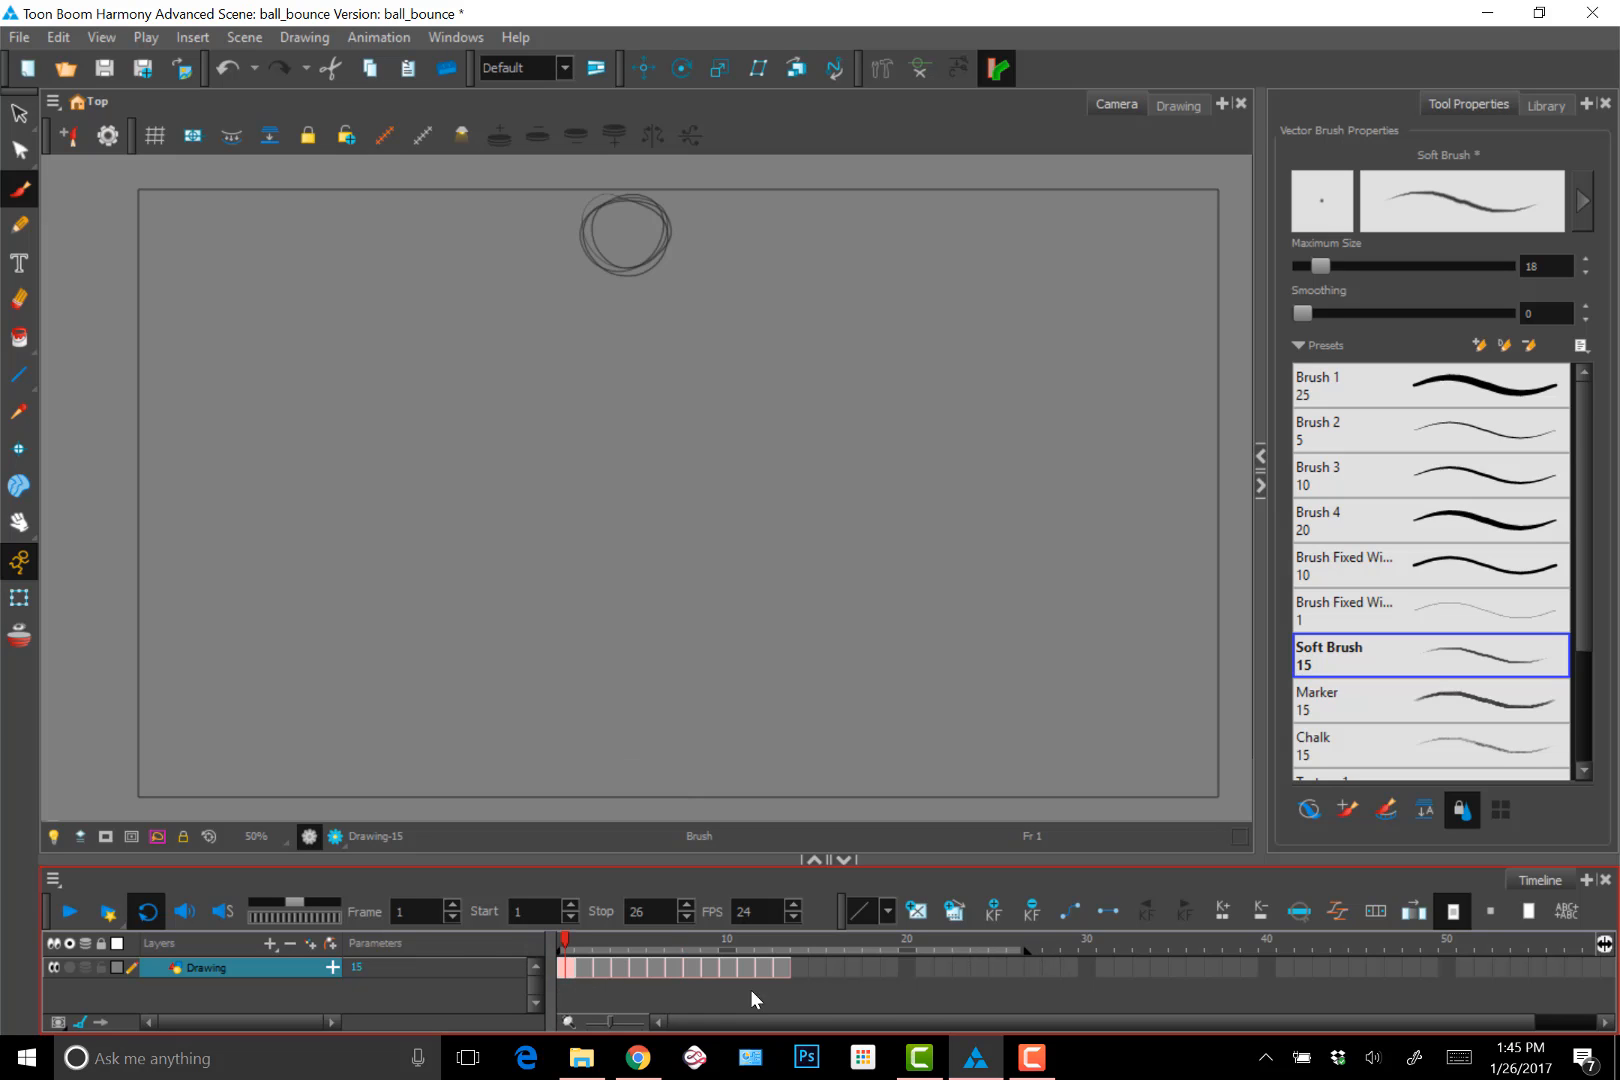
pyautogui.click(781, 969)
pyautogui.click(568, 964)
pyautogui.moveTo(781, 969); pyautogui.dragTo(568, 968)
pyautogui.rightClick(769, 967)
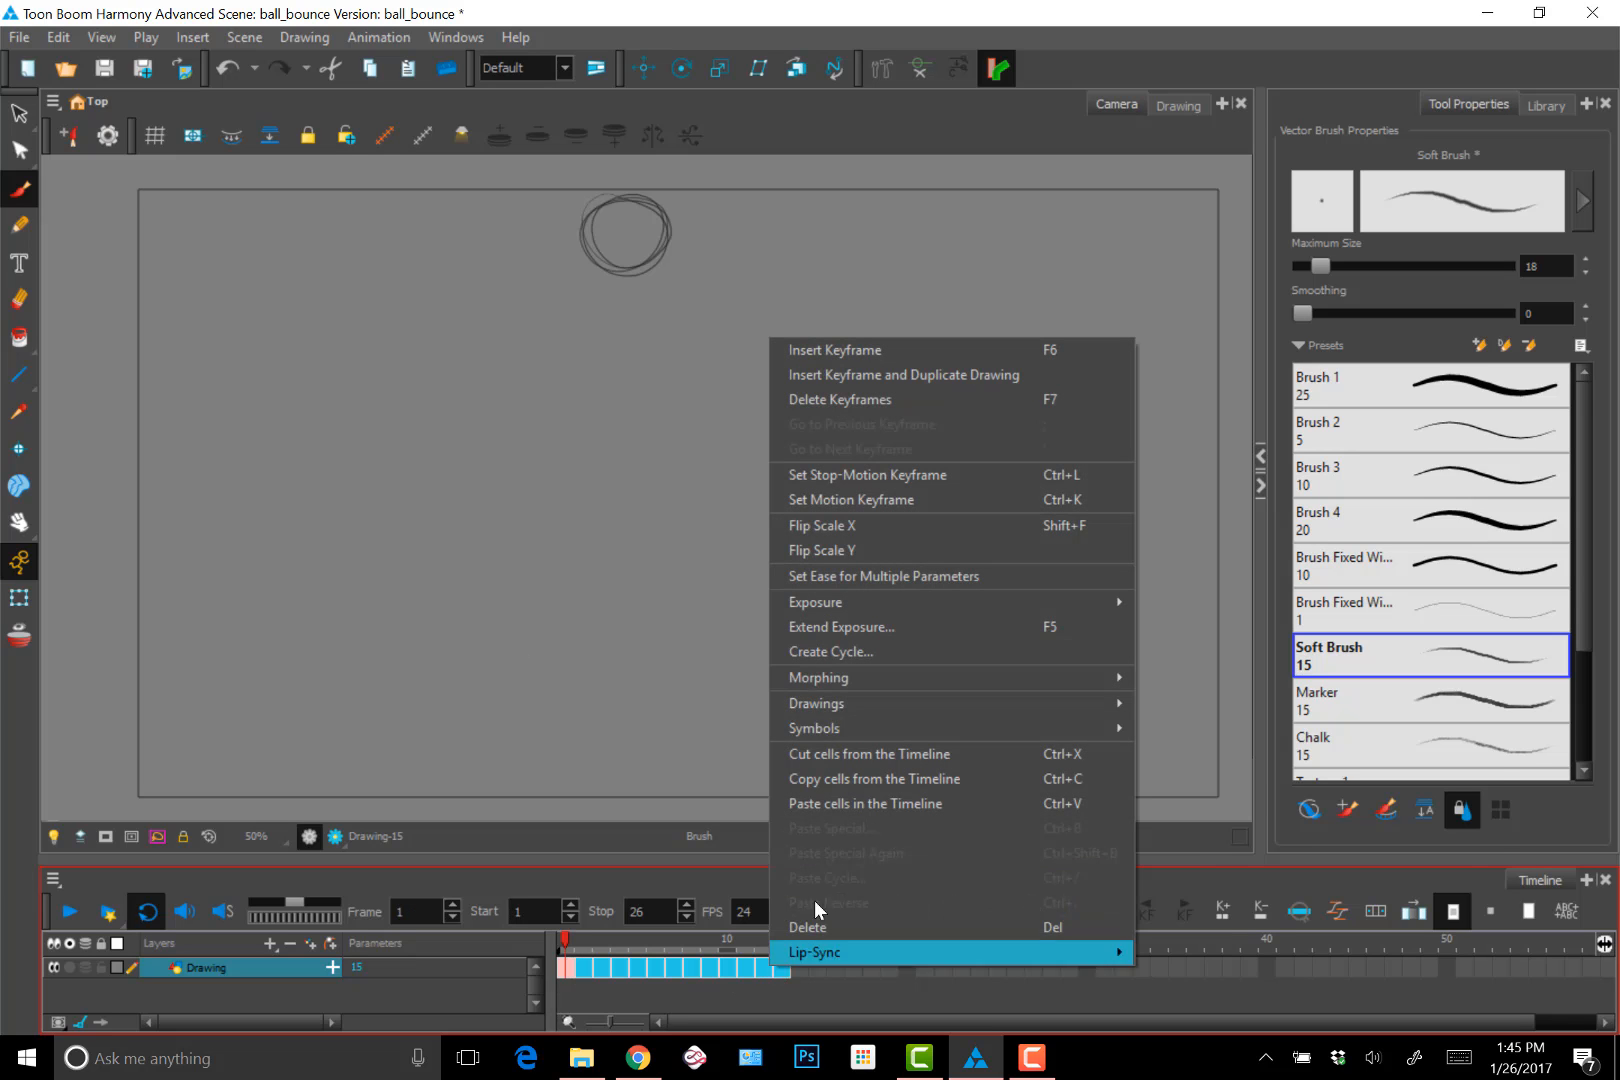
pyautogui.moveTo(857, 702)
pyautogui.moveTo(885, 600)
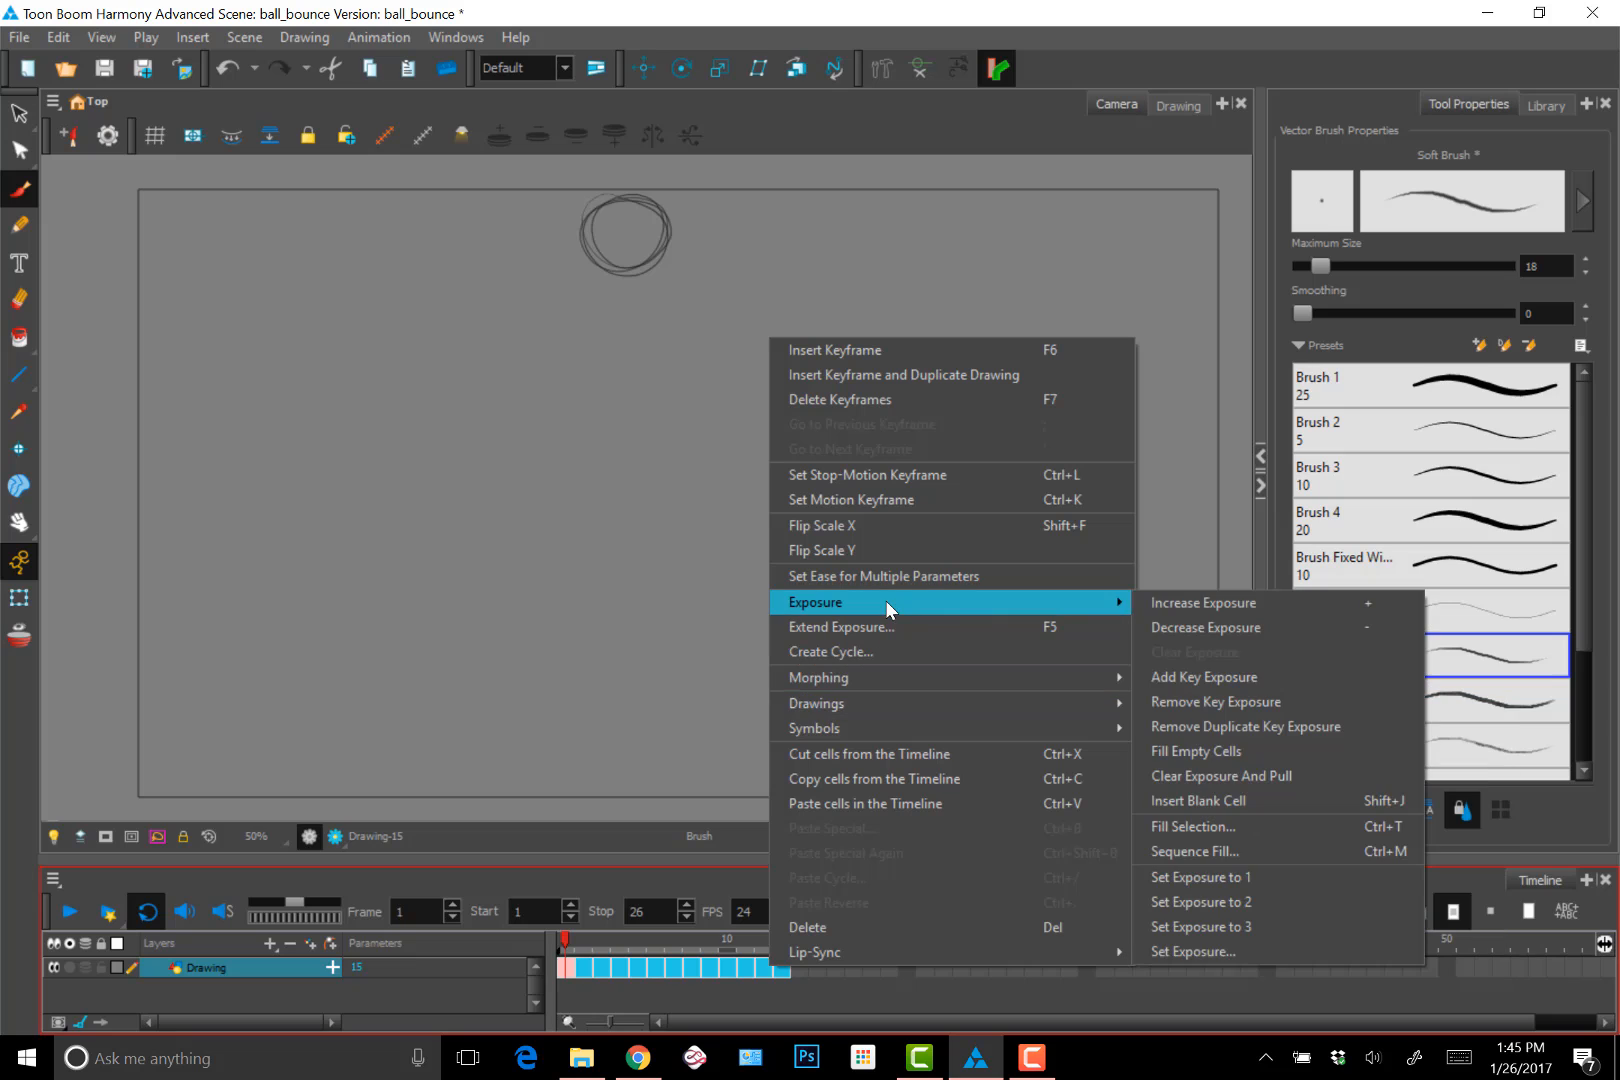
pyautogui.click(1228, 899)
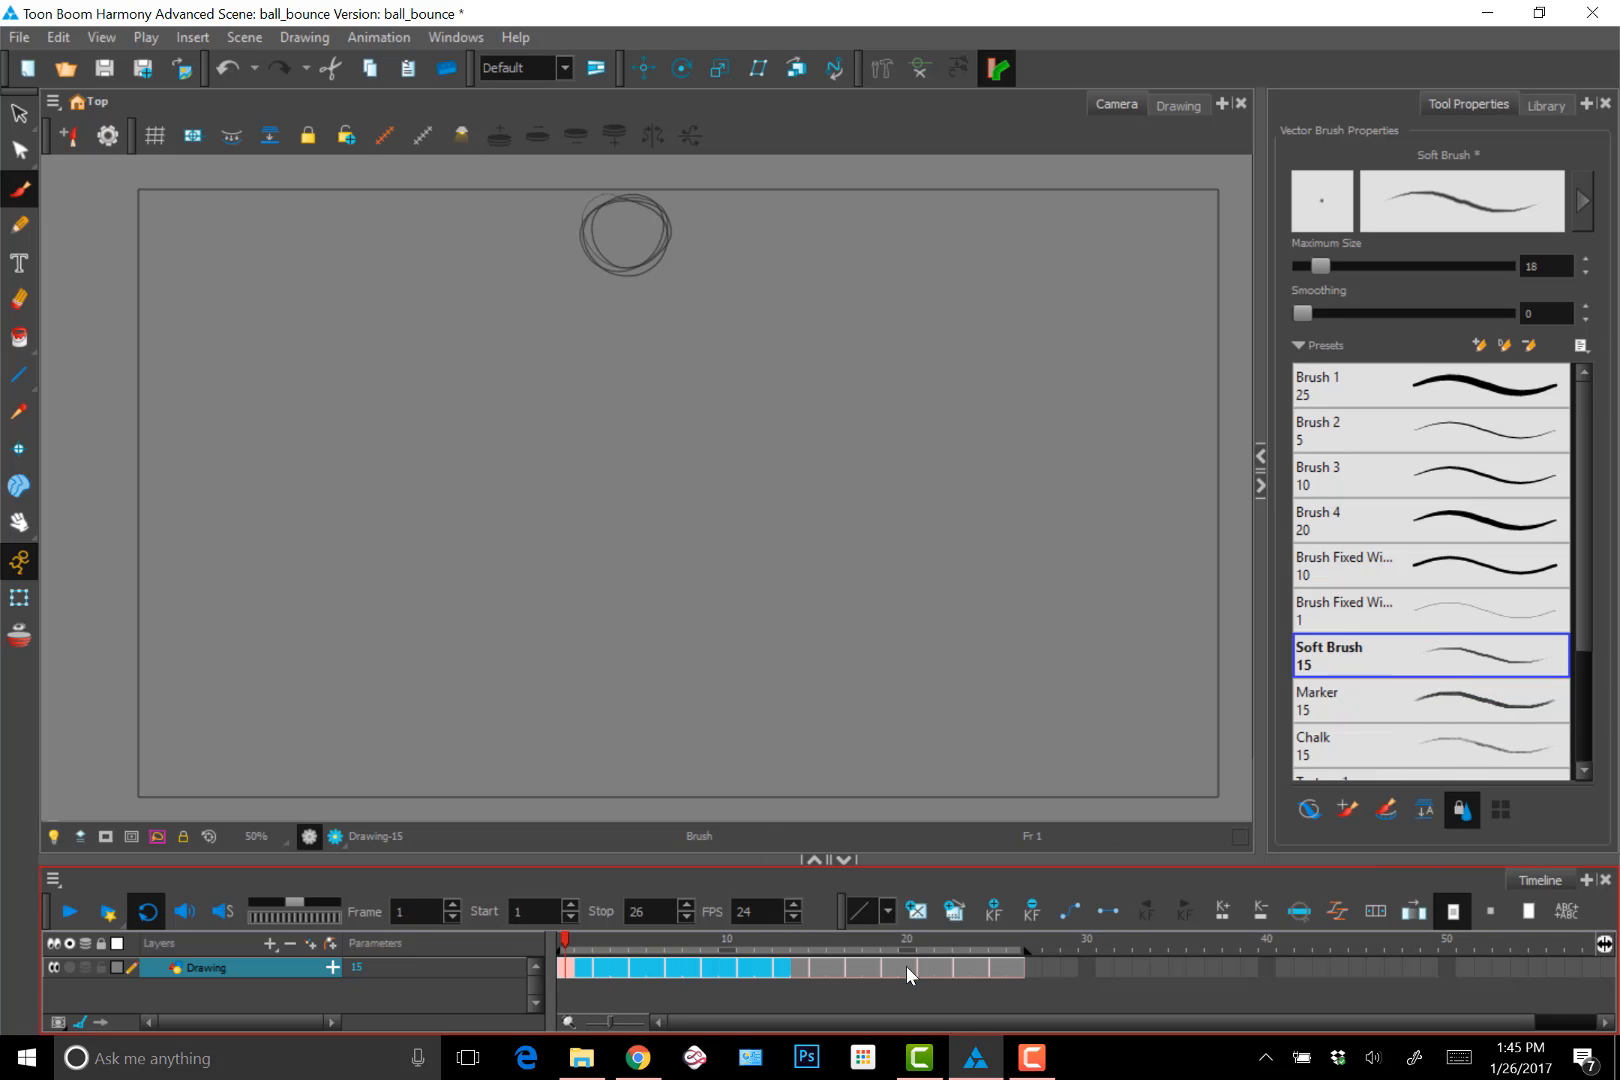
# Play the bounce on twos and delete the duplicate final ball exposure at frame 26
pyautogui.click(71, 913)
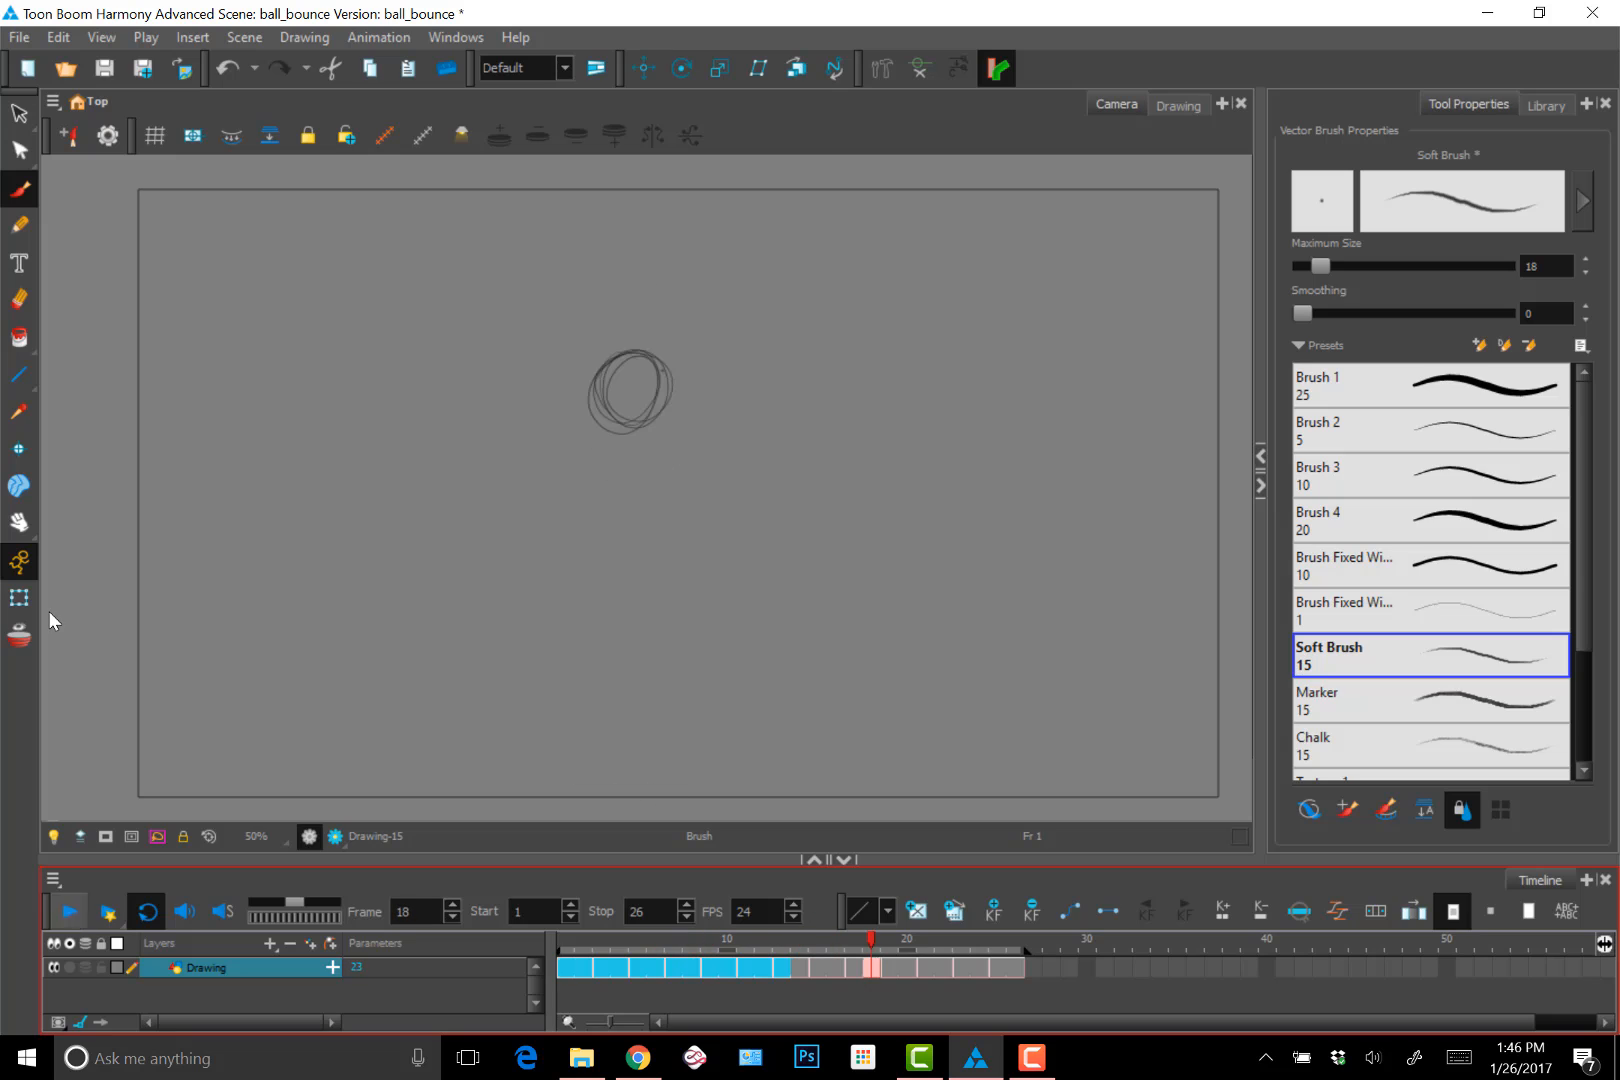
pyautogui.click(1015, 968)
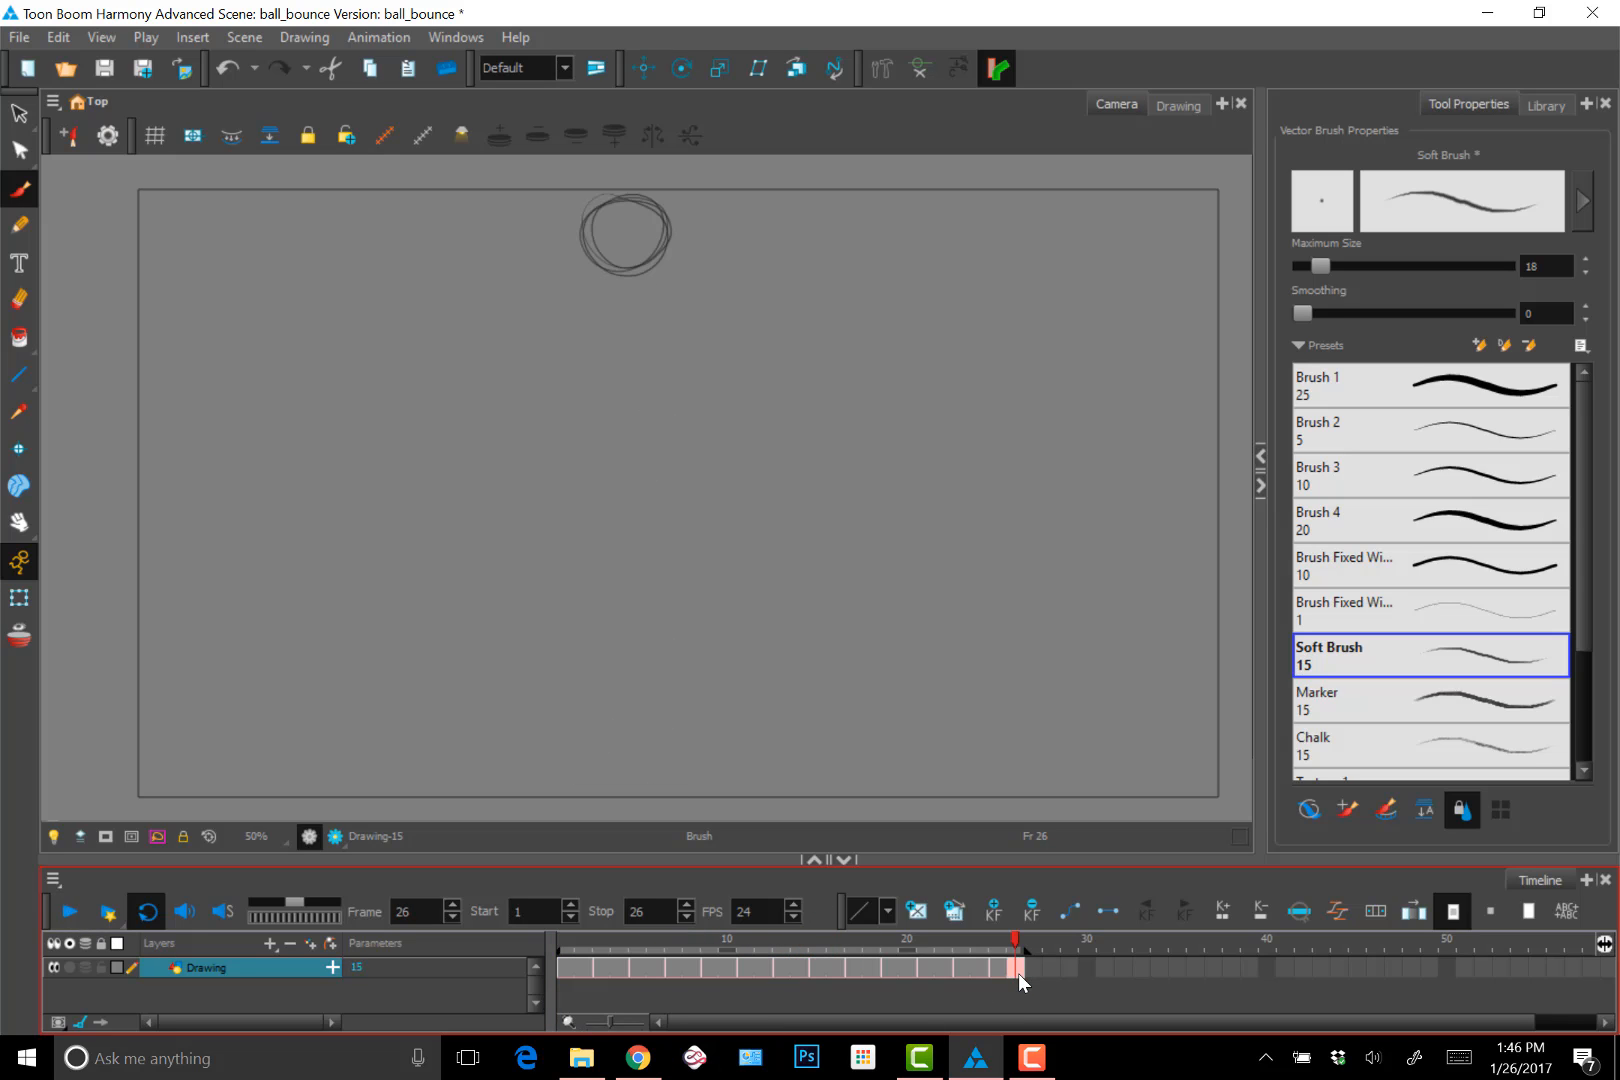
pyautogui.press('Delete')
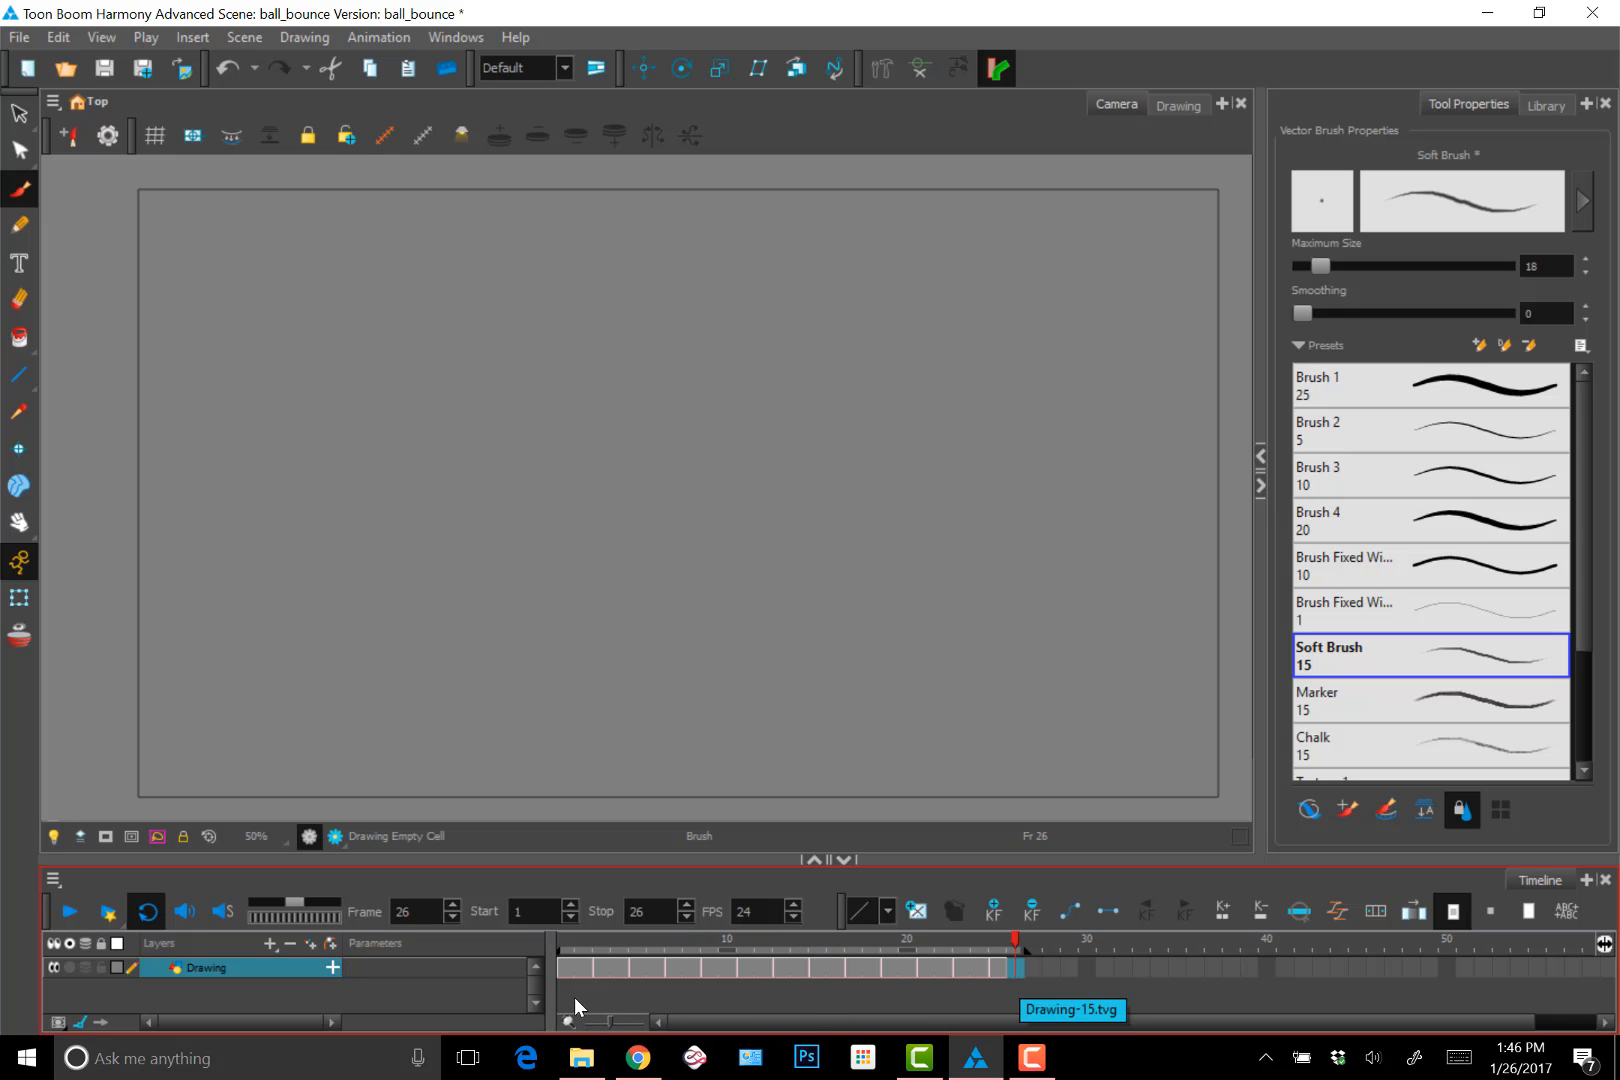
pyautogui.click(584, 968)
pyautogui.press('Delete')
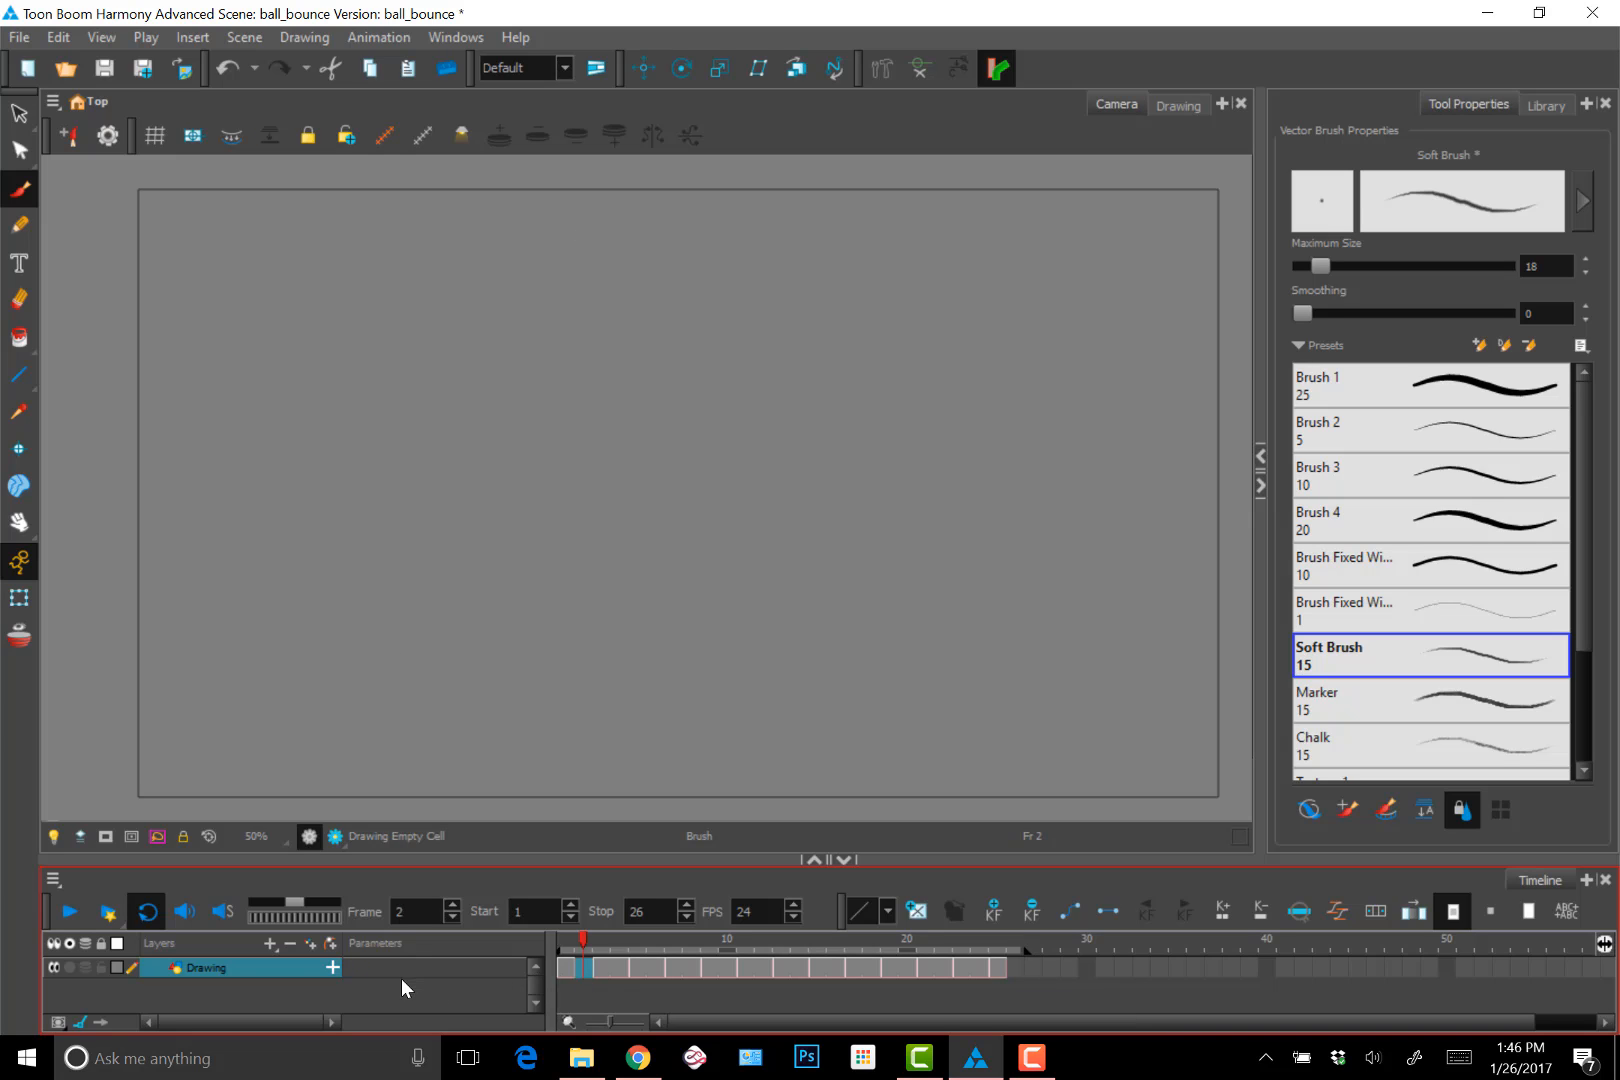
pyautogui.write('15')
pyautogui.press('Return')
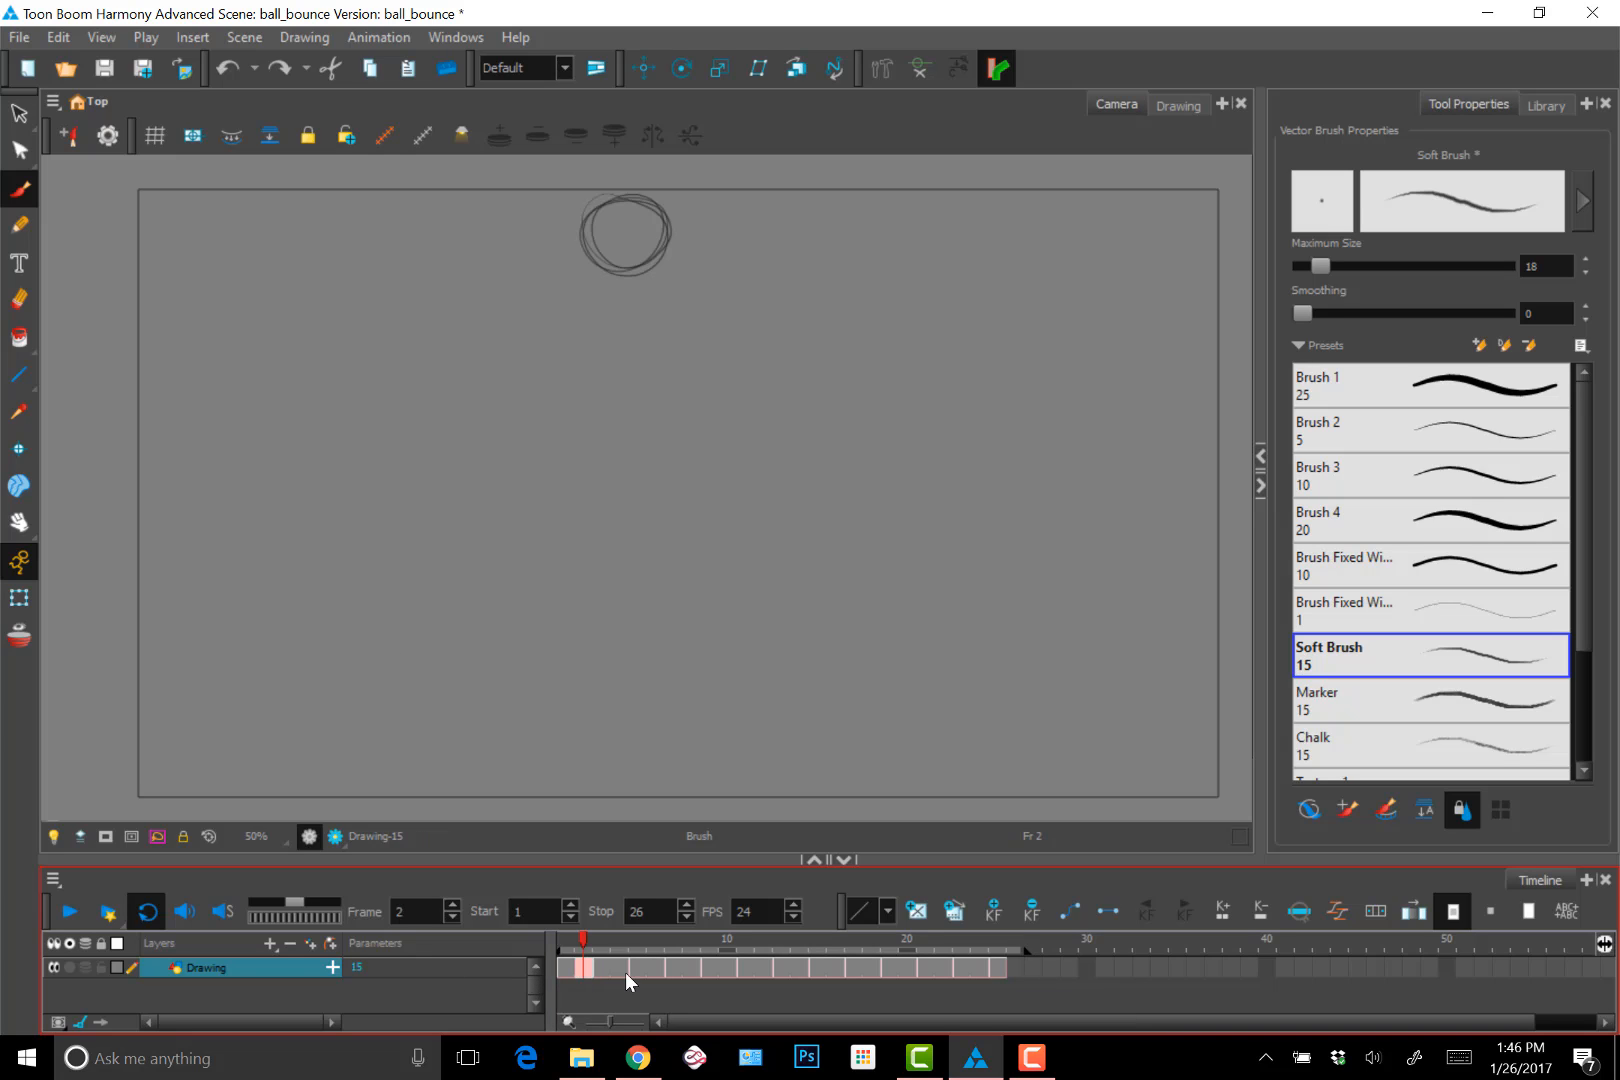
# Reduce the opening ball drawing's exposure to one frame and play the retimed bounce
pyautogui.press('-')
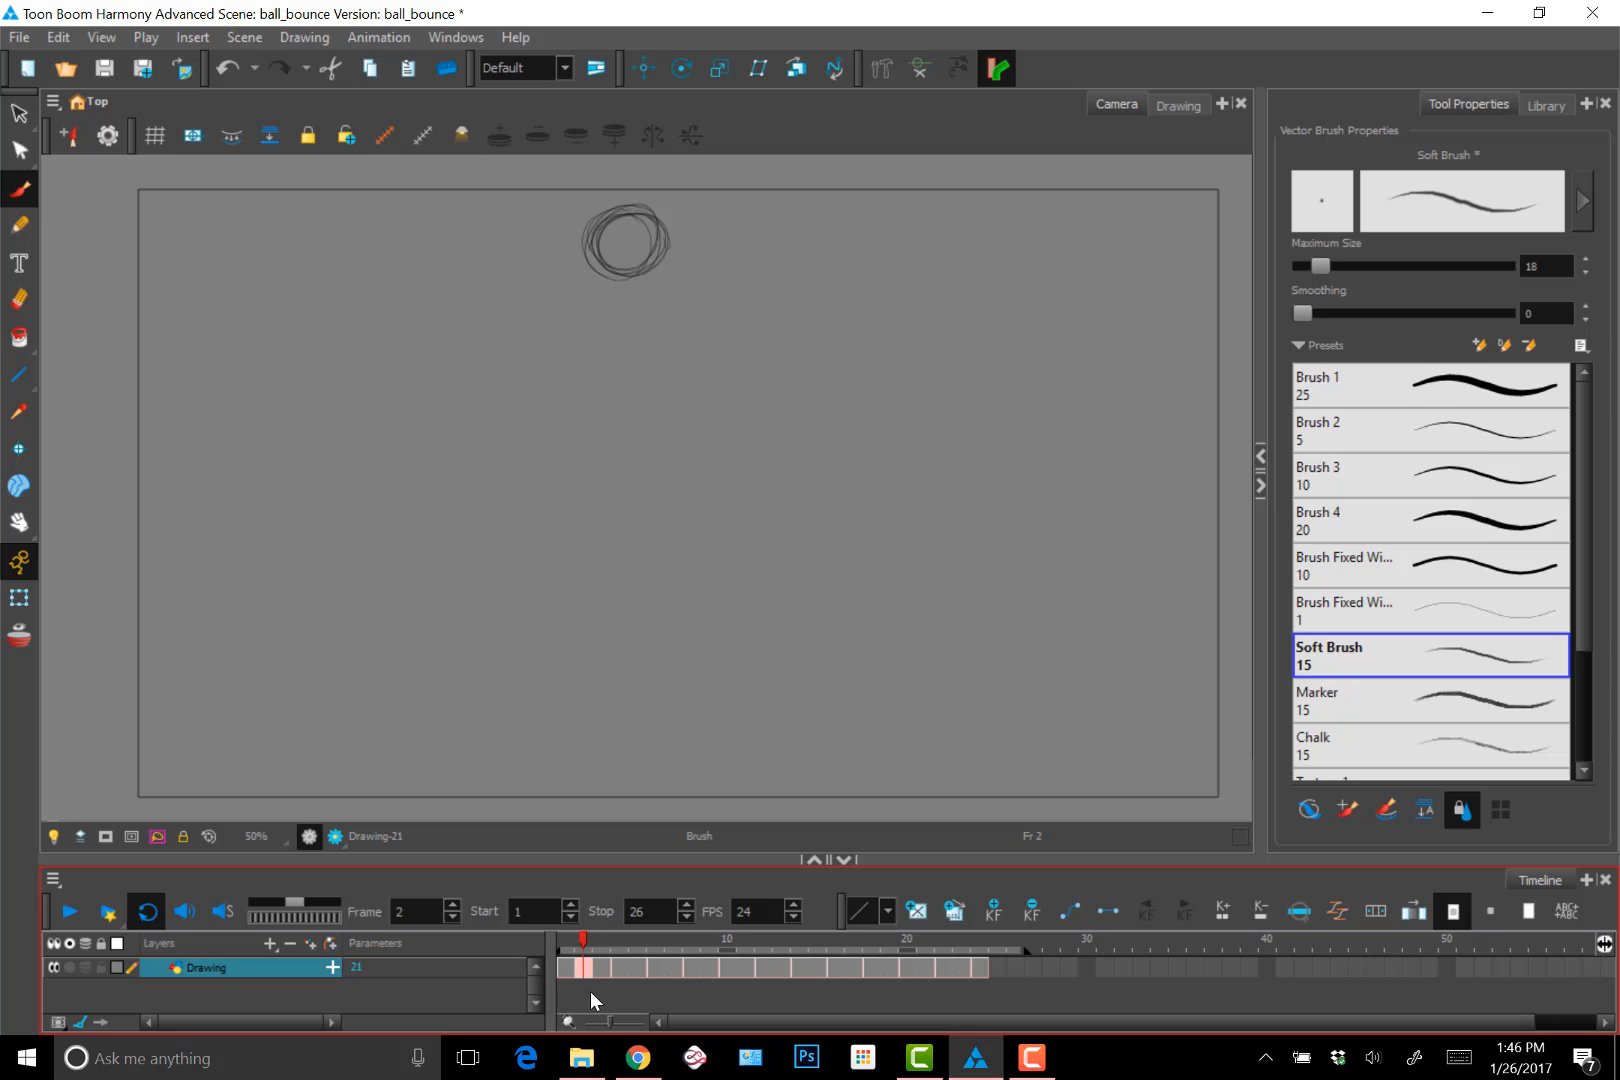
pyautogui.click(589, 1001)
pyautogui.click(606, 970)
pyautogui.click(69, 912)
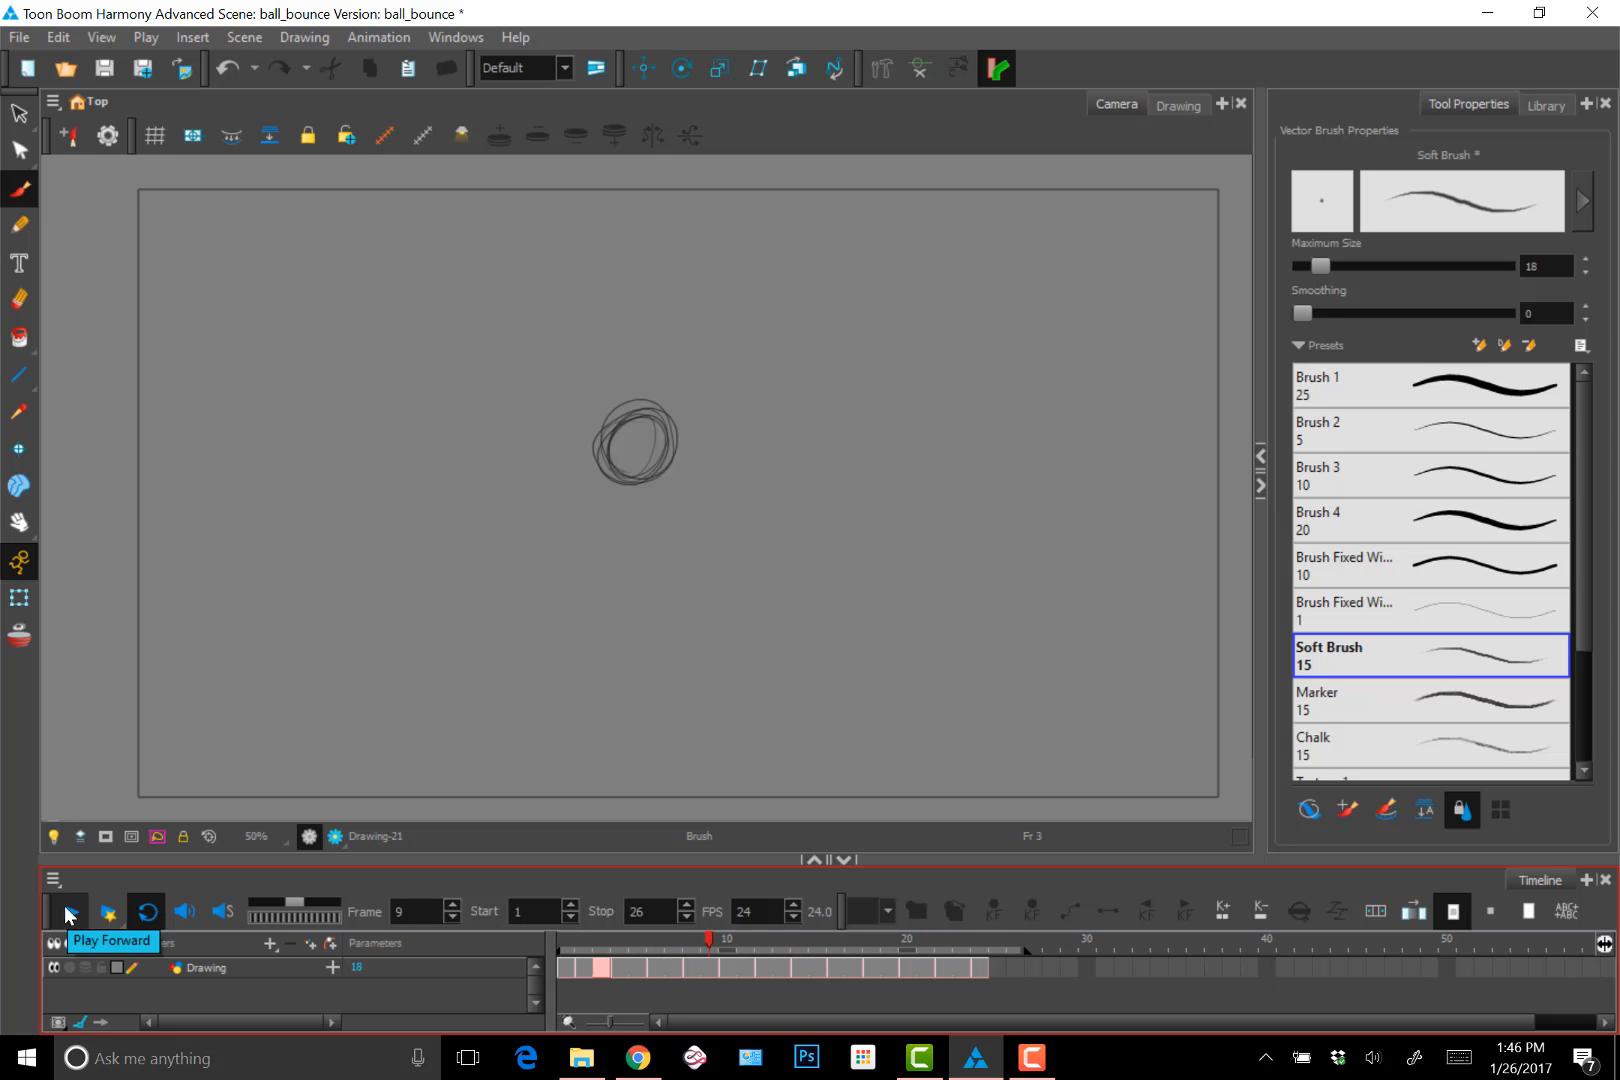
pyautogui.click(69, 912)
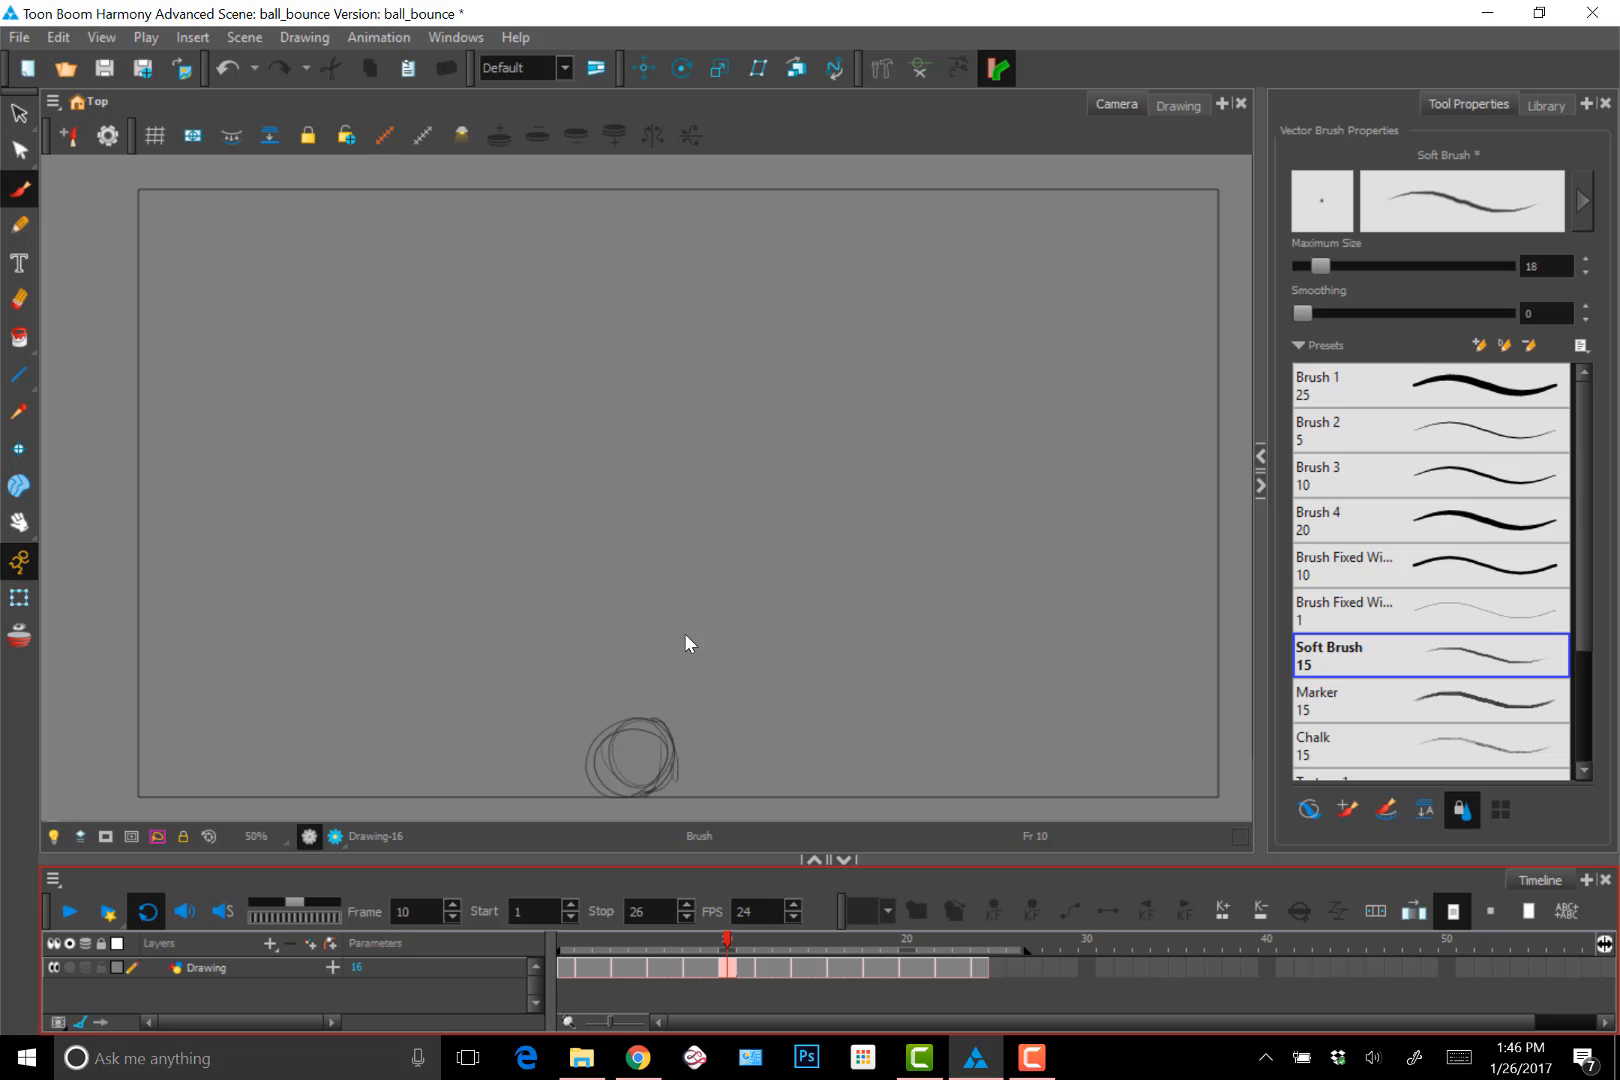
# Set the playback stop frame to 24, replay the looping bounce, and scrub back to the start
pyautogui.click(69, 912)
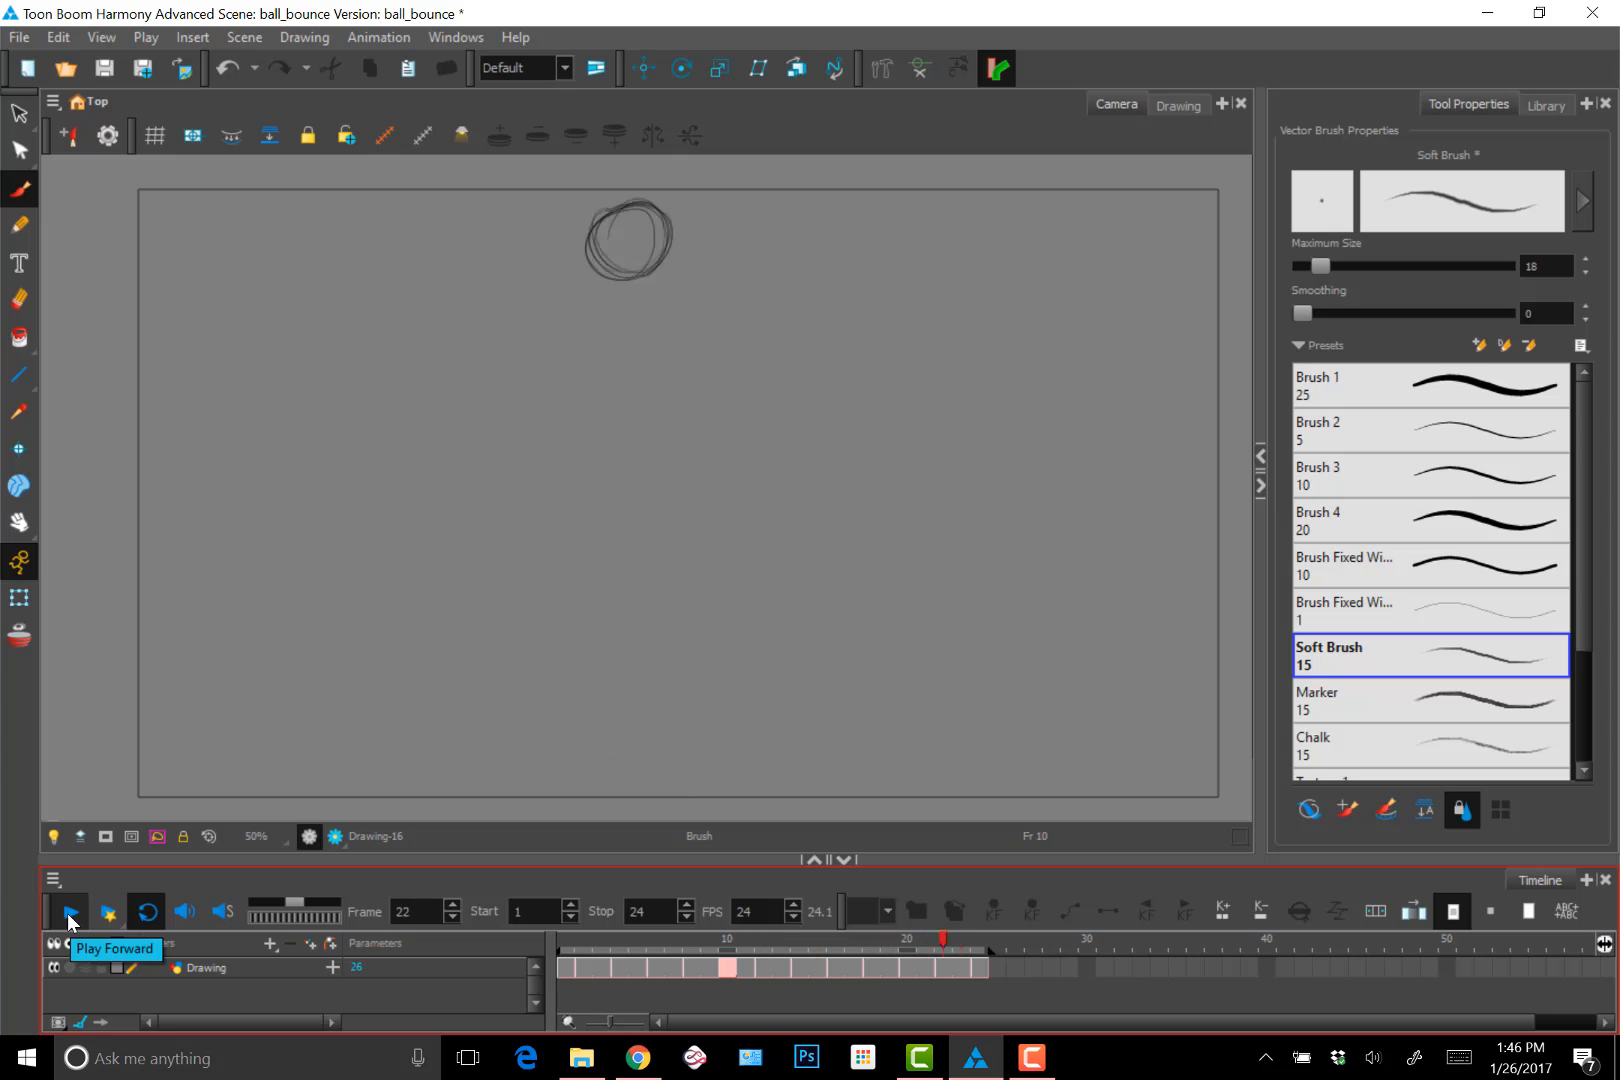
pyautogui.click(68, 918)
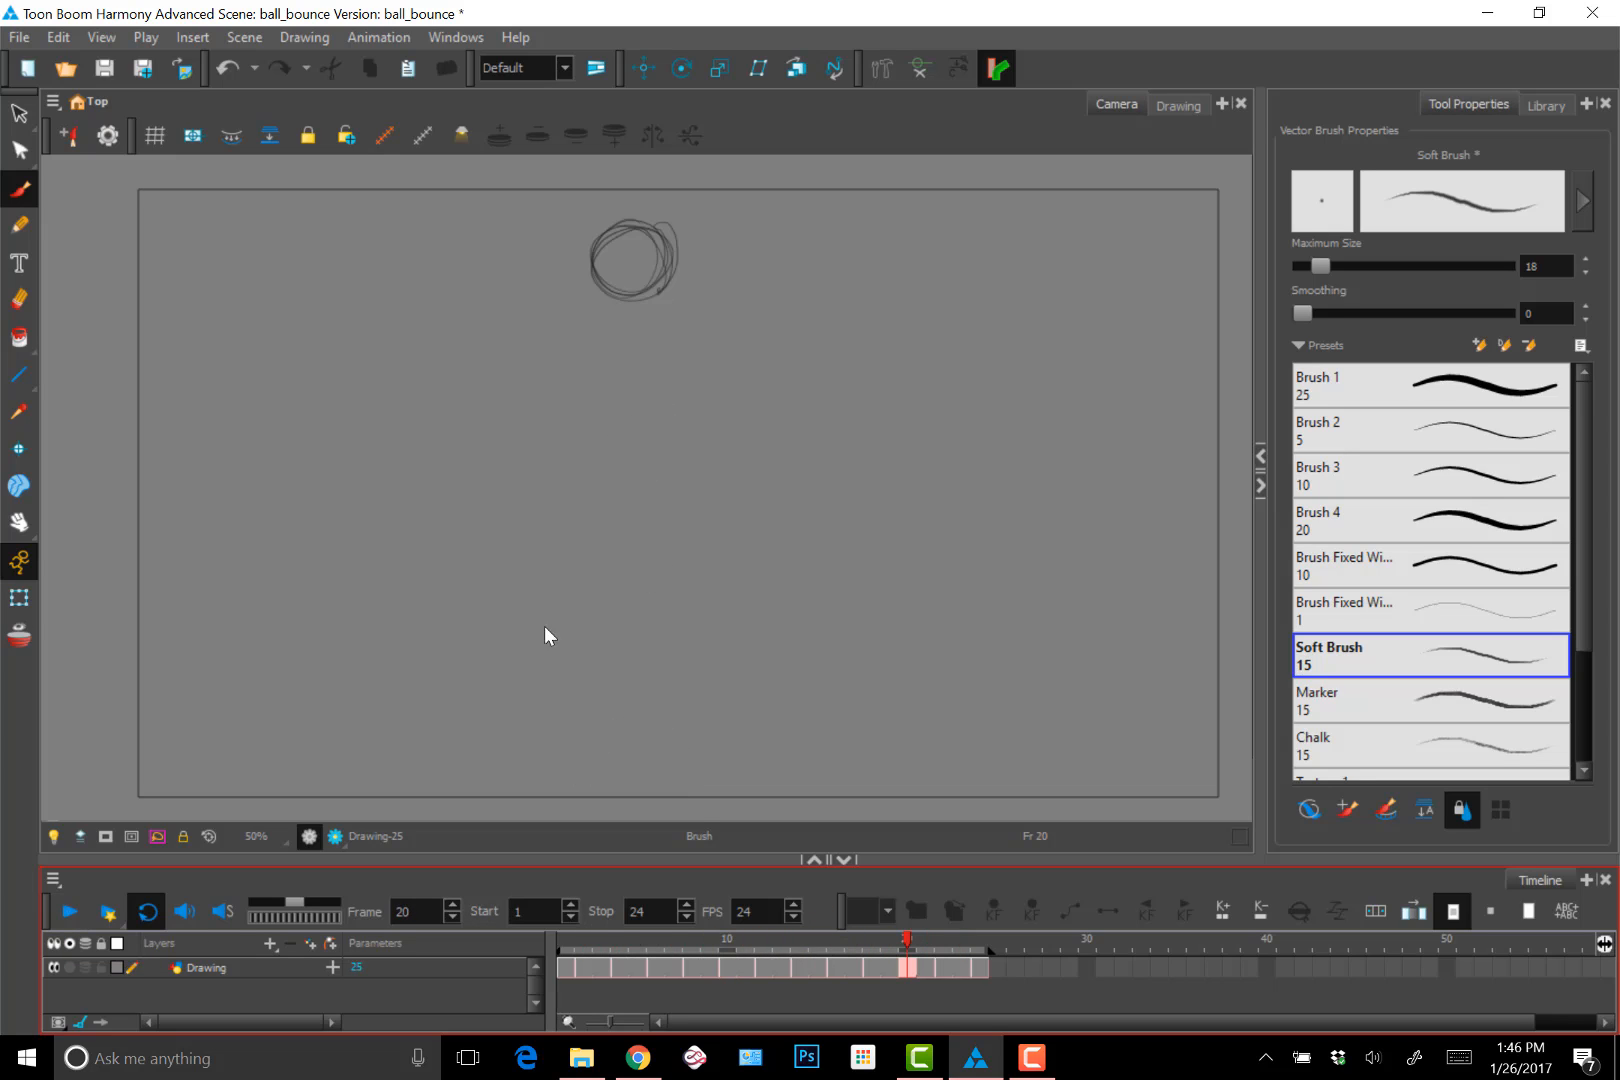
pyautogui.moveTo(640, 945)
pyautogui.mouseDown()
pyautogui.moveTo(565, 945)
pyautogui.moveTo(1016, 946)
pyautogui.moveTo(551, 950)
pyautogui.mouseUp()
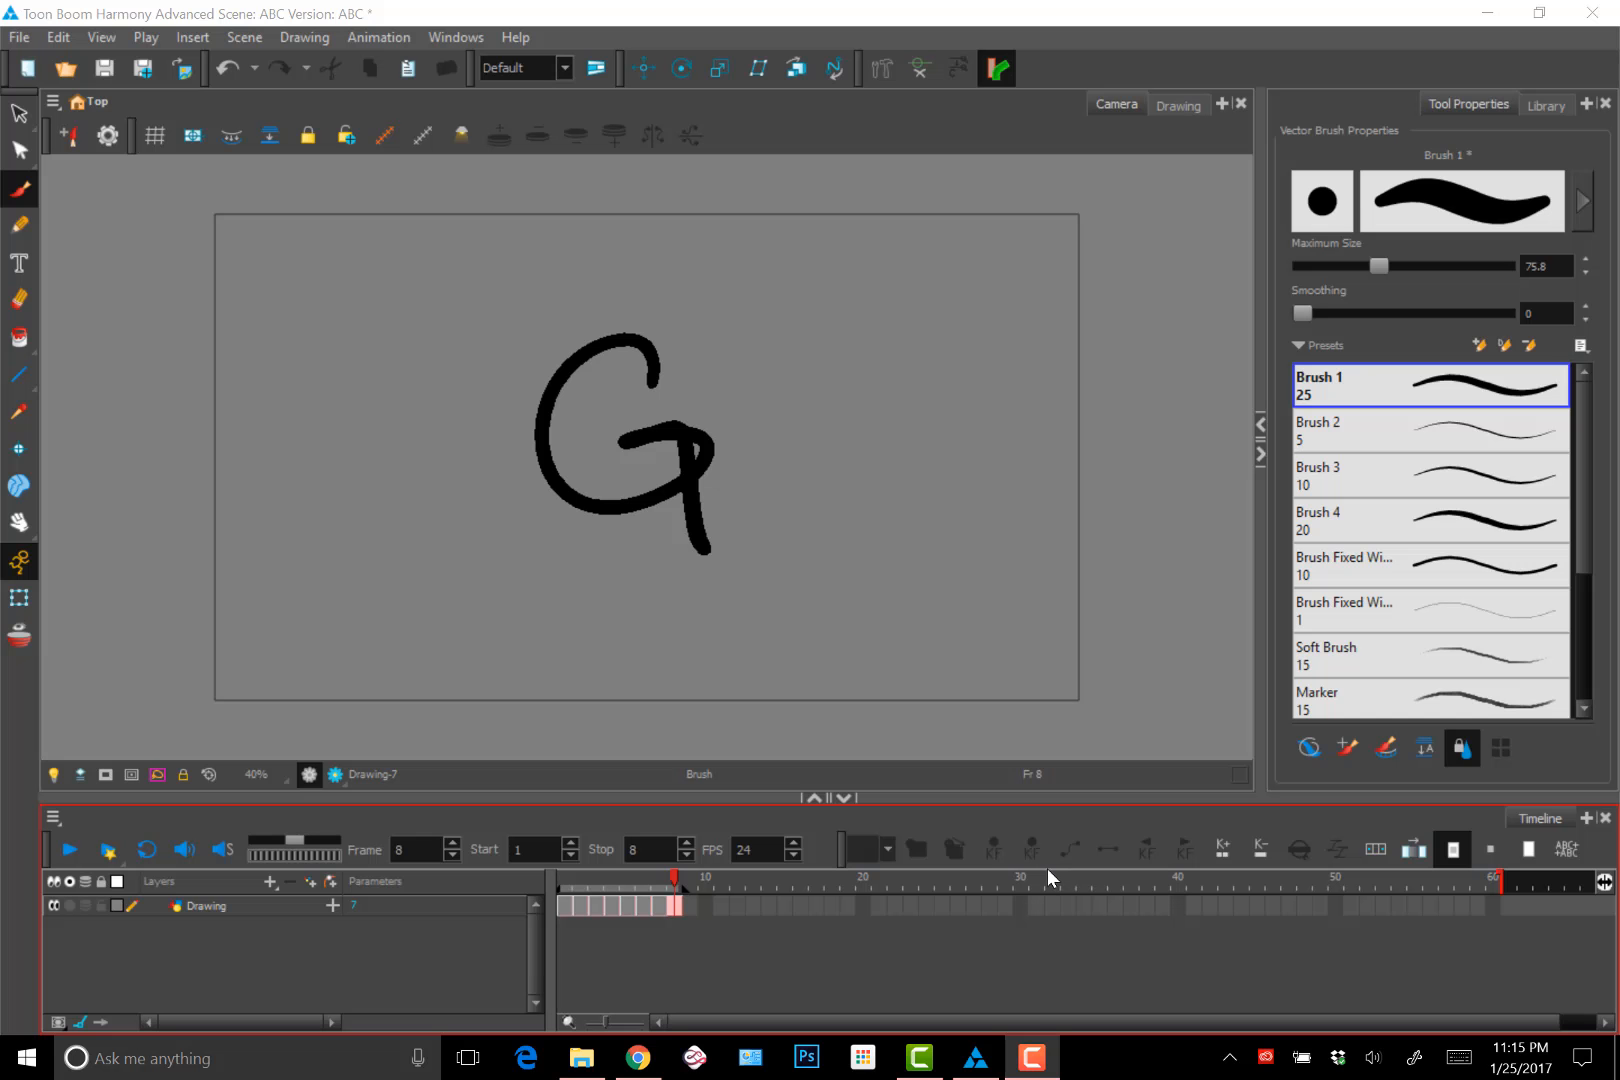
# Set up a QuickTime movie export of the ABC scene to test.mov on the desktop, limited to frames 1 to 8
pyautogui.moveTo(657, 876); pyautogui.dragTo(568, 881)
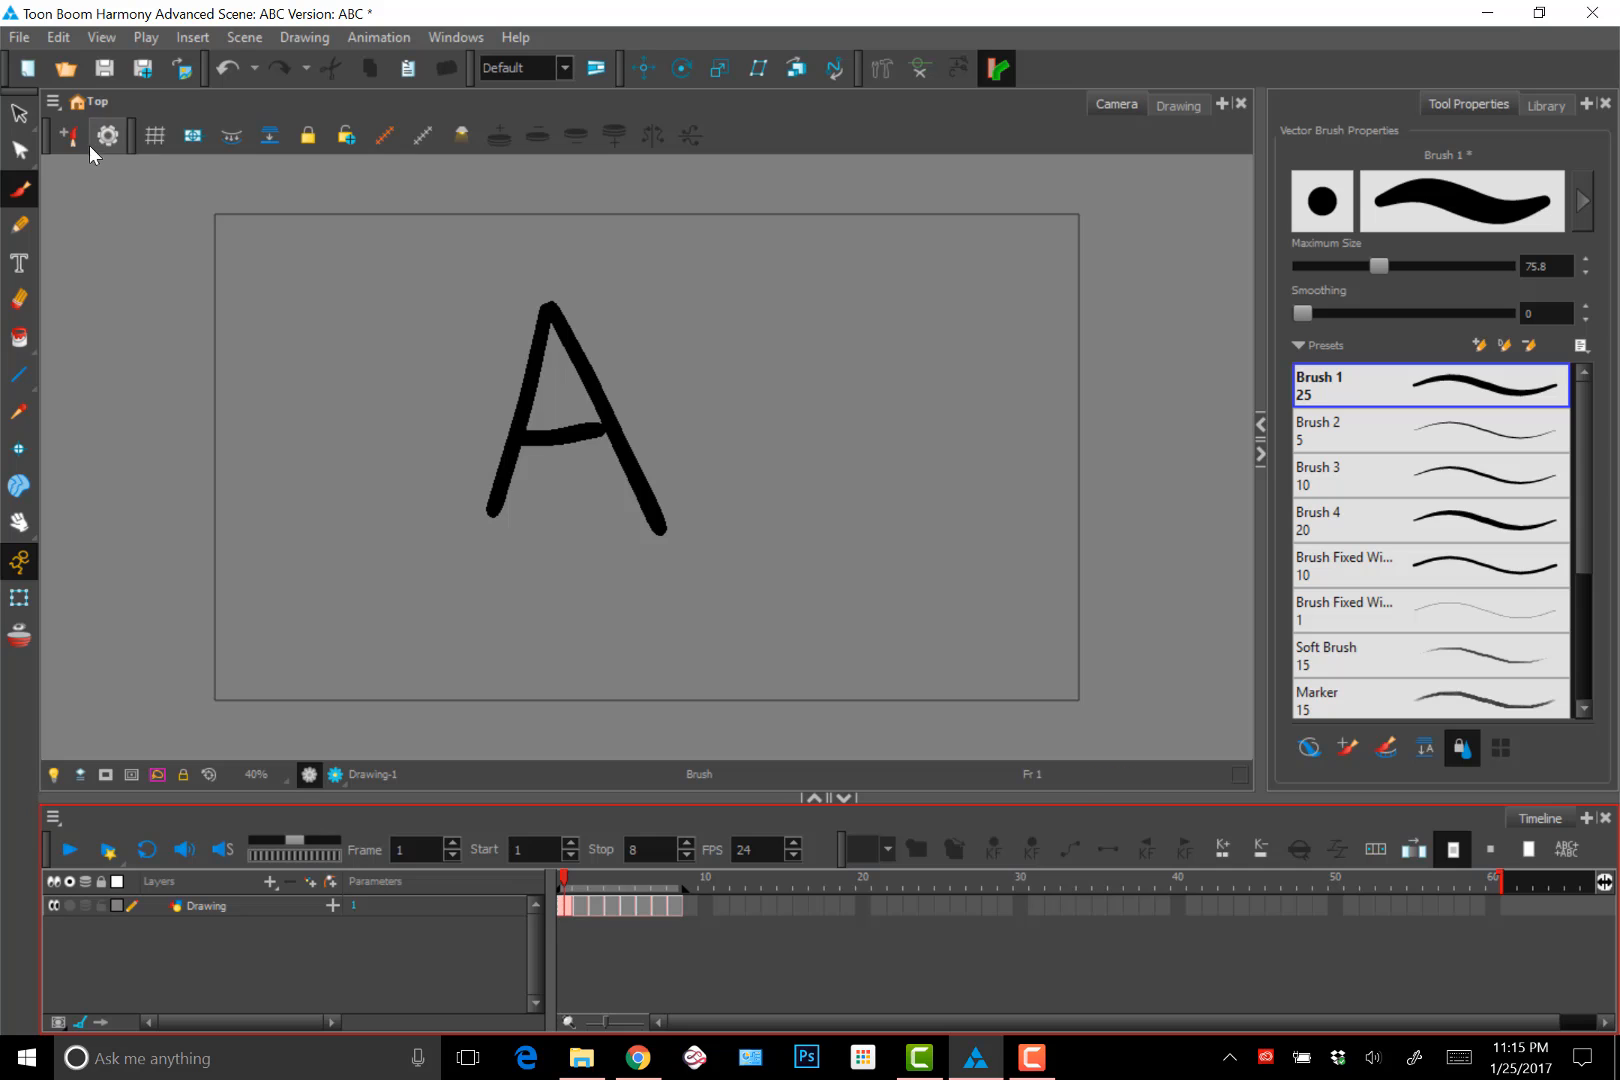
pyautogui.click(20, 37)
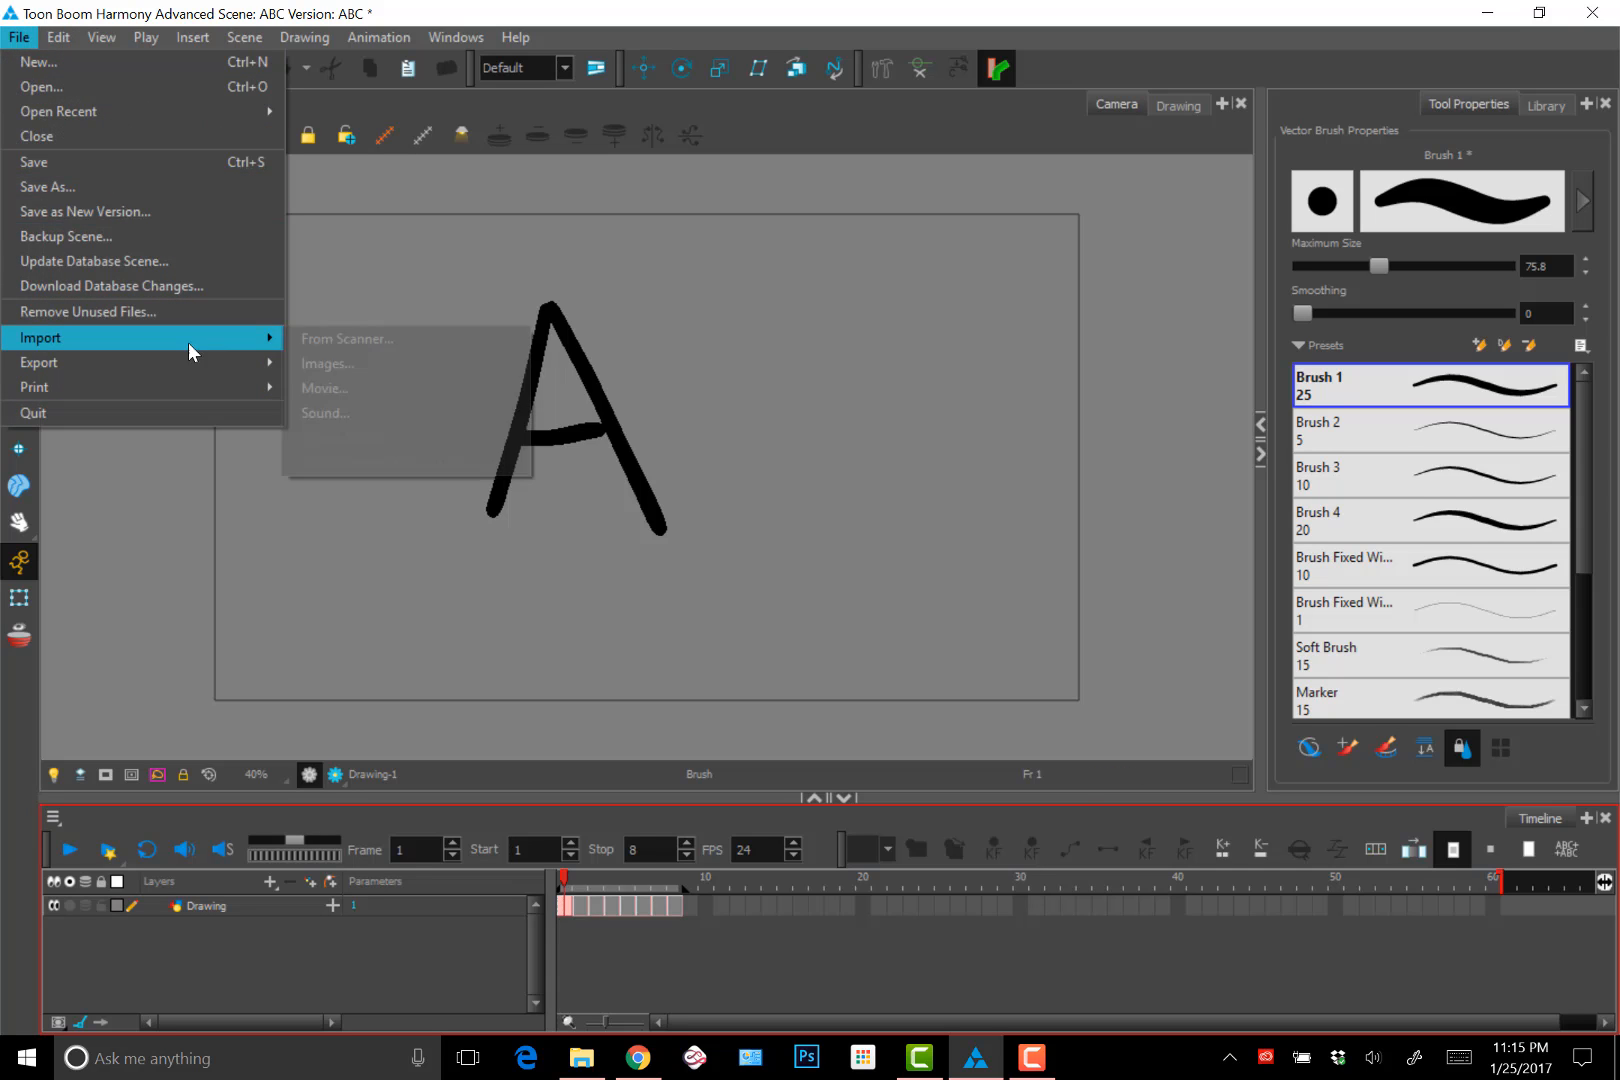
pyautogui.moveTo(195, 365)
pyautogui.click(334, 386)
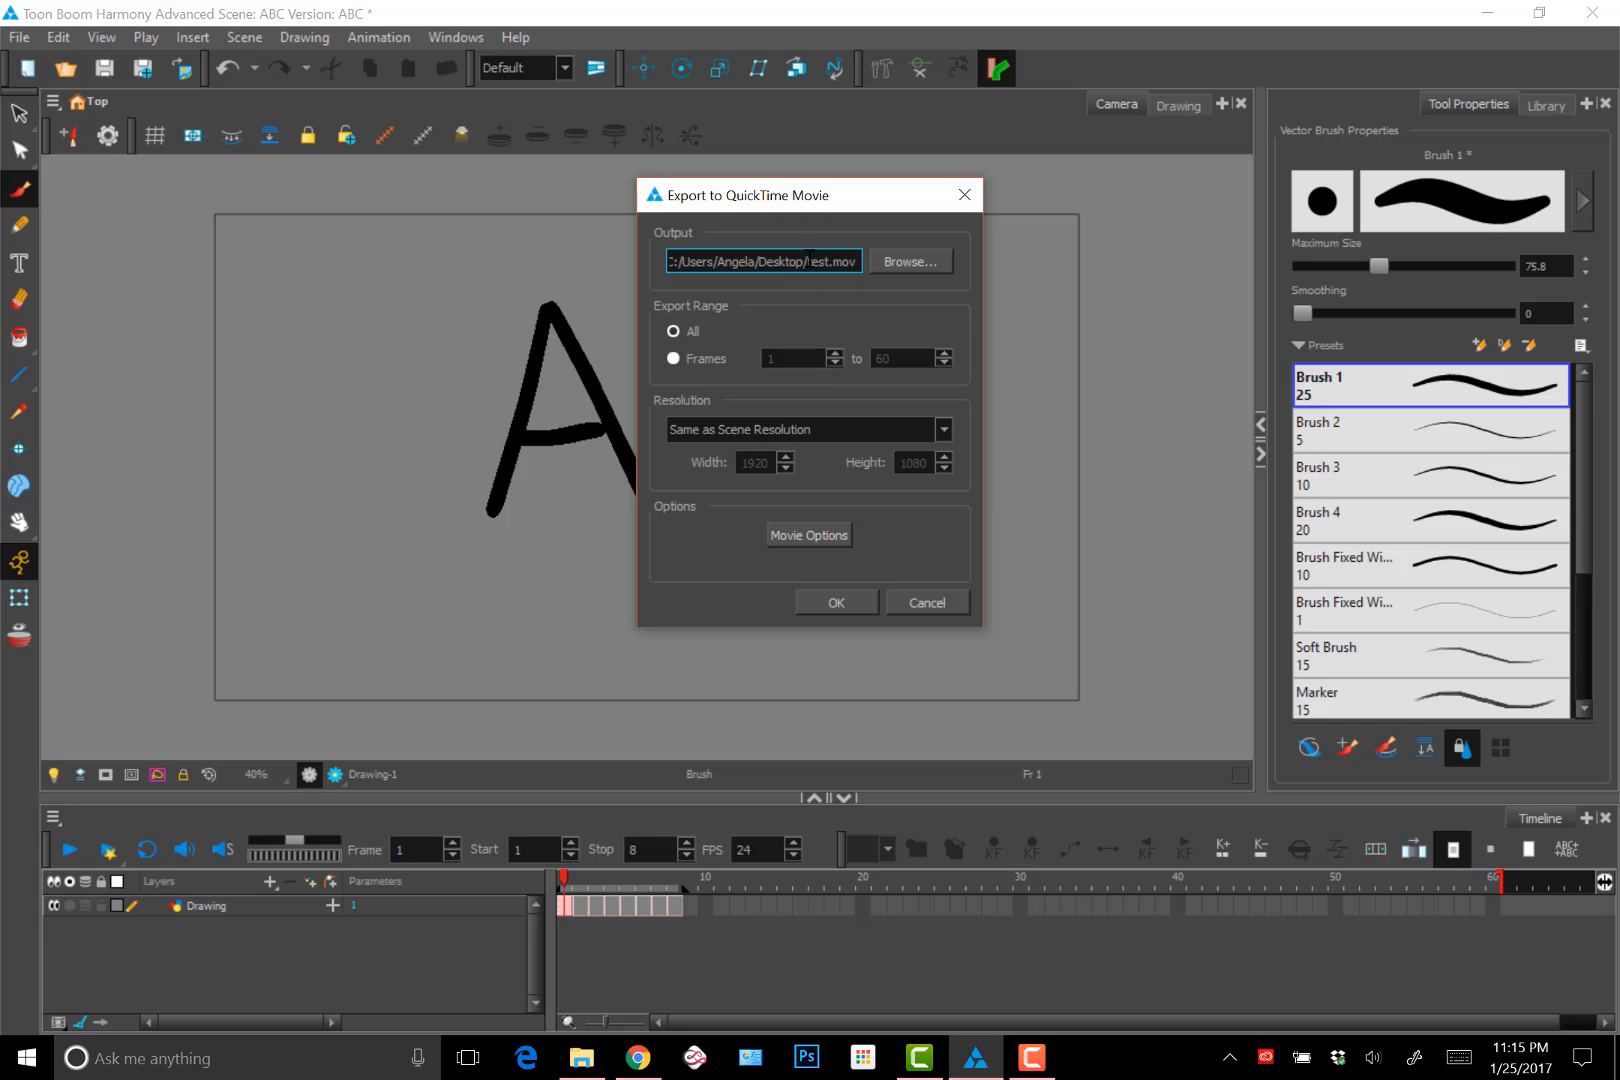
pyautogui.moveTo(820, 261); pyautogui.dragTo(797, 261)
pyautogui.click(831, 262)
pyautogui.click(673, 358)
pyautogui.moveTo(903, 357); pyautogui.dragTo(866, 361)
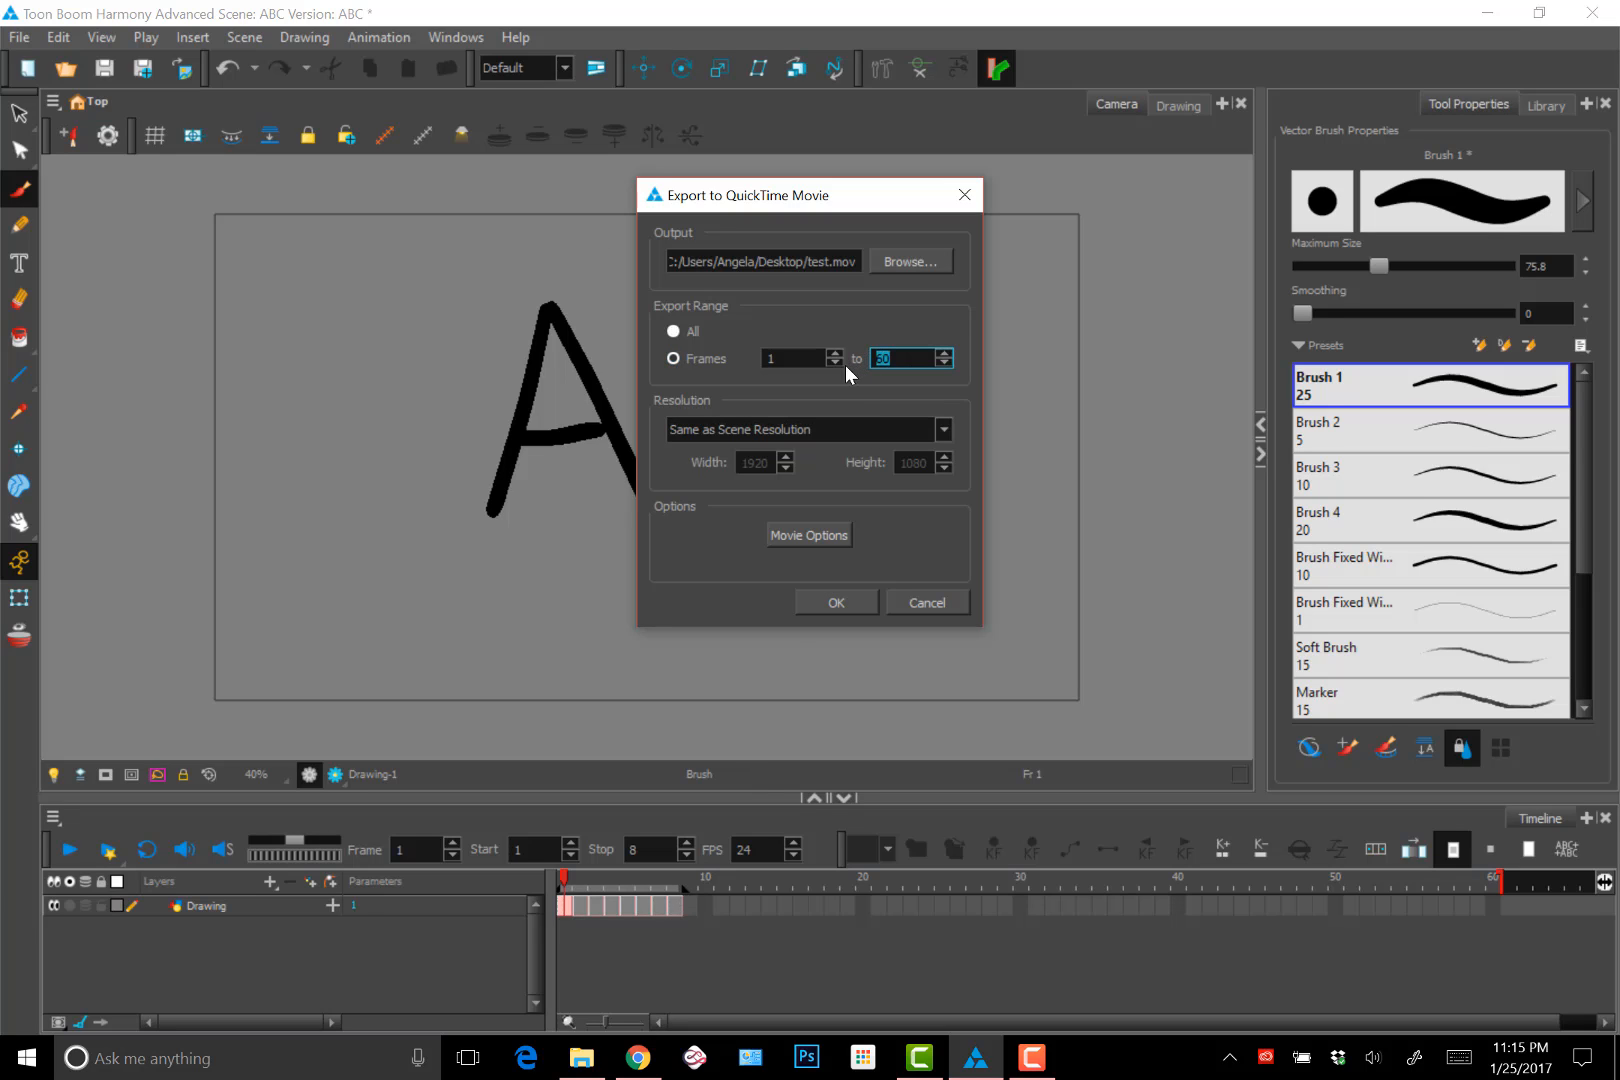
pyautogui.write('8')
# Review the movie's H.264 video compression settings without changing them and export the QuickTime movie
pyautogui.click(809, 535)
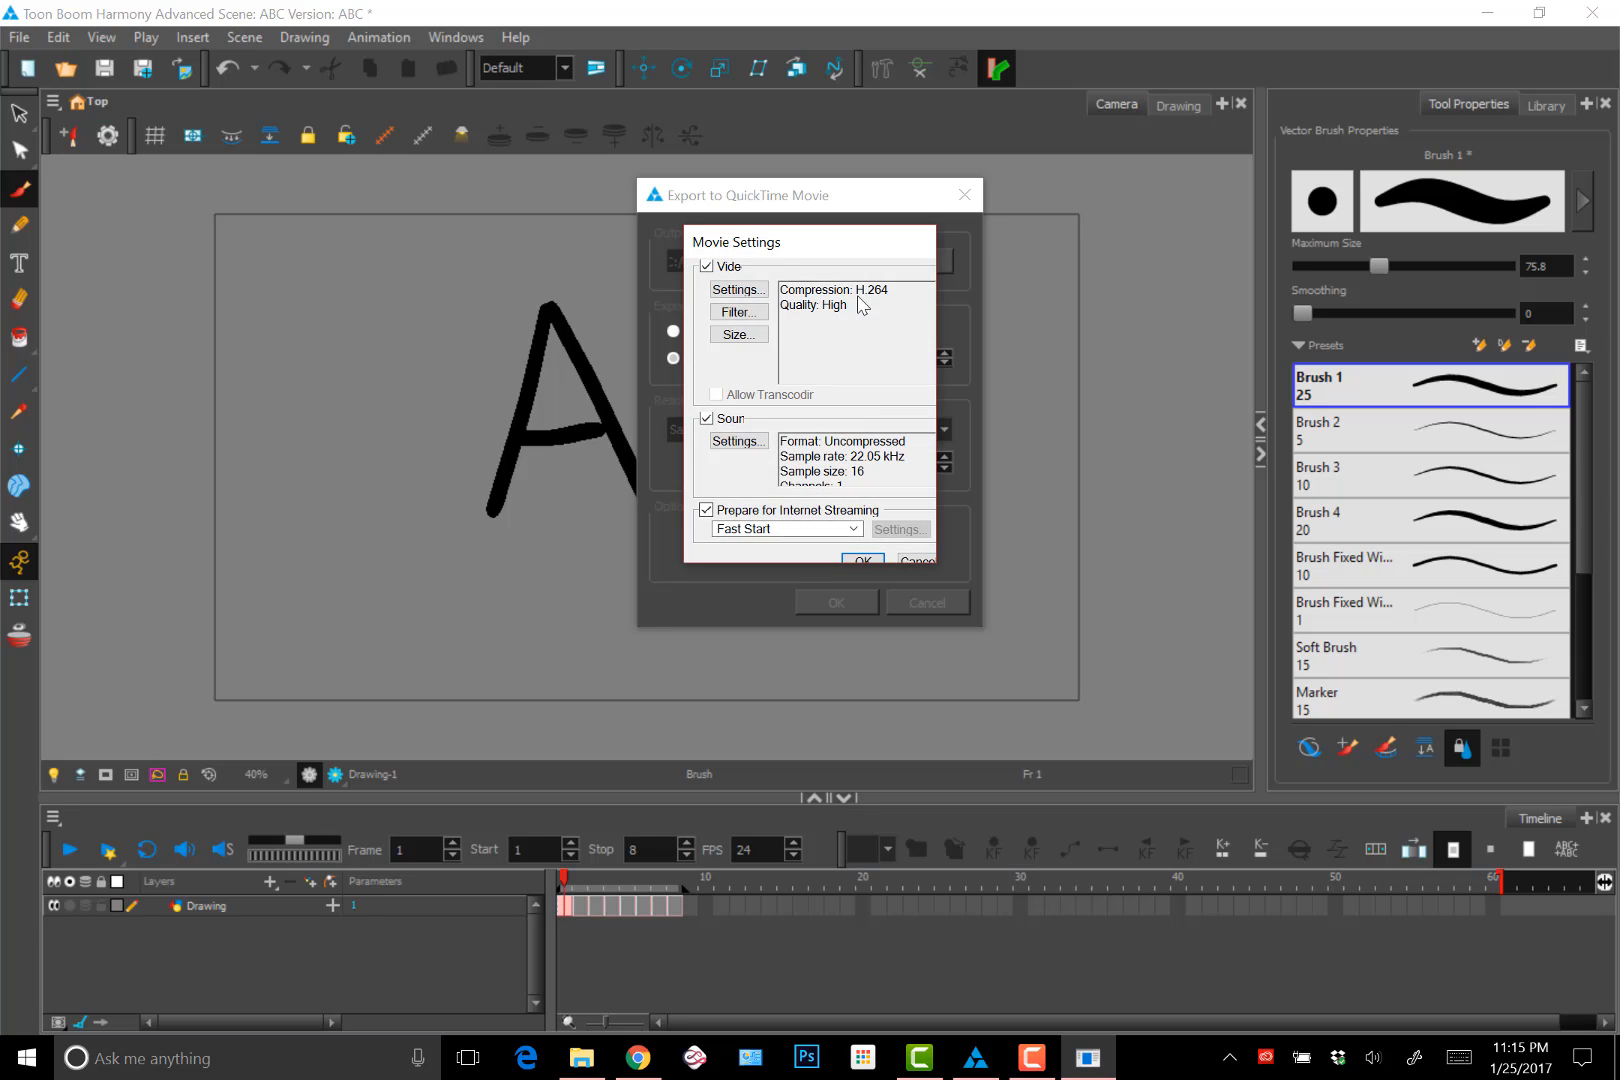
pyautogui.click(731, 291)
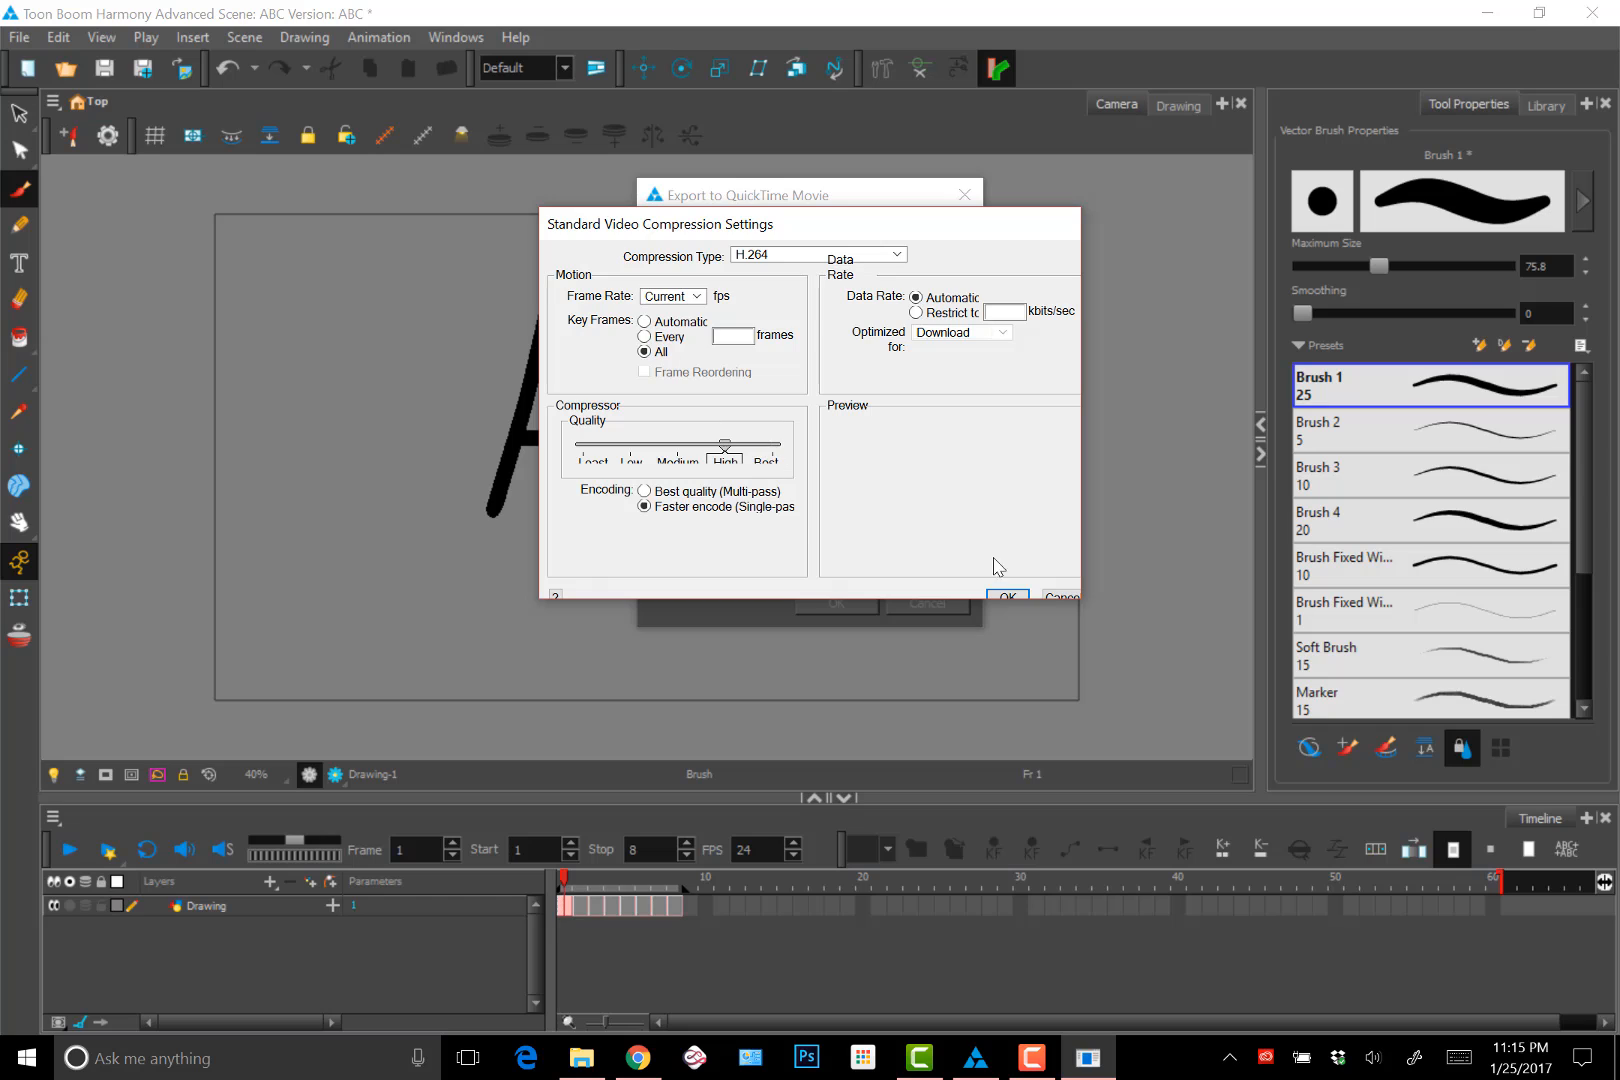
pyautogui.click(1062, 596)
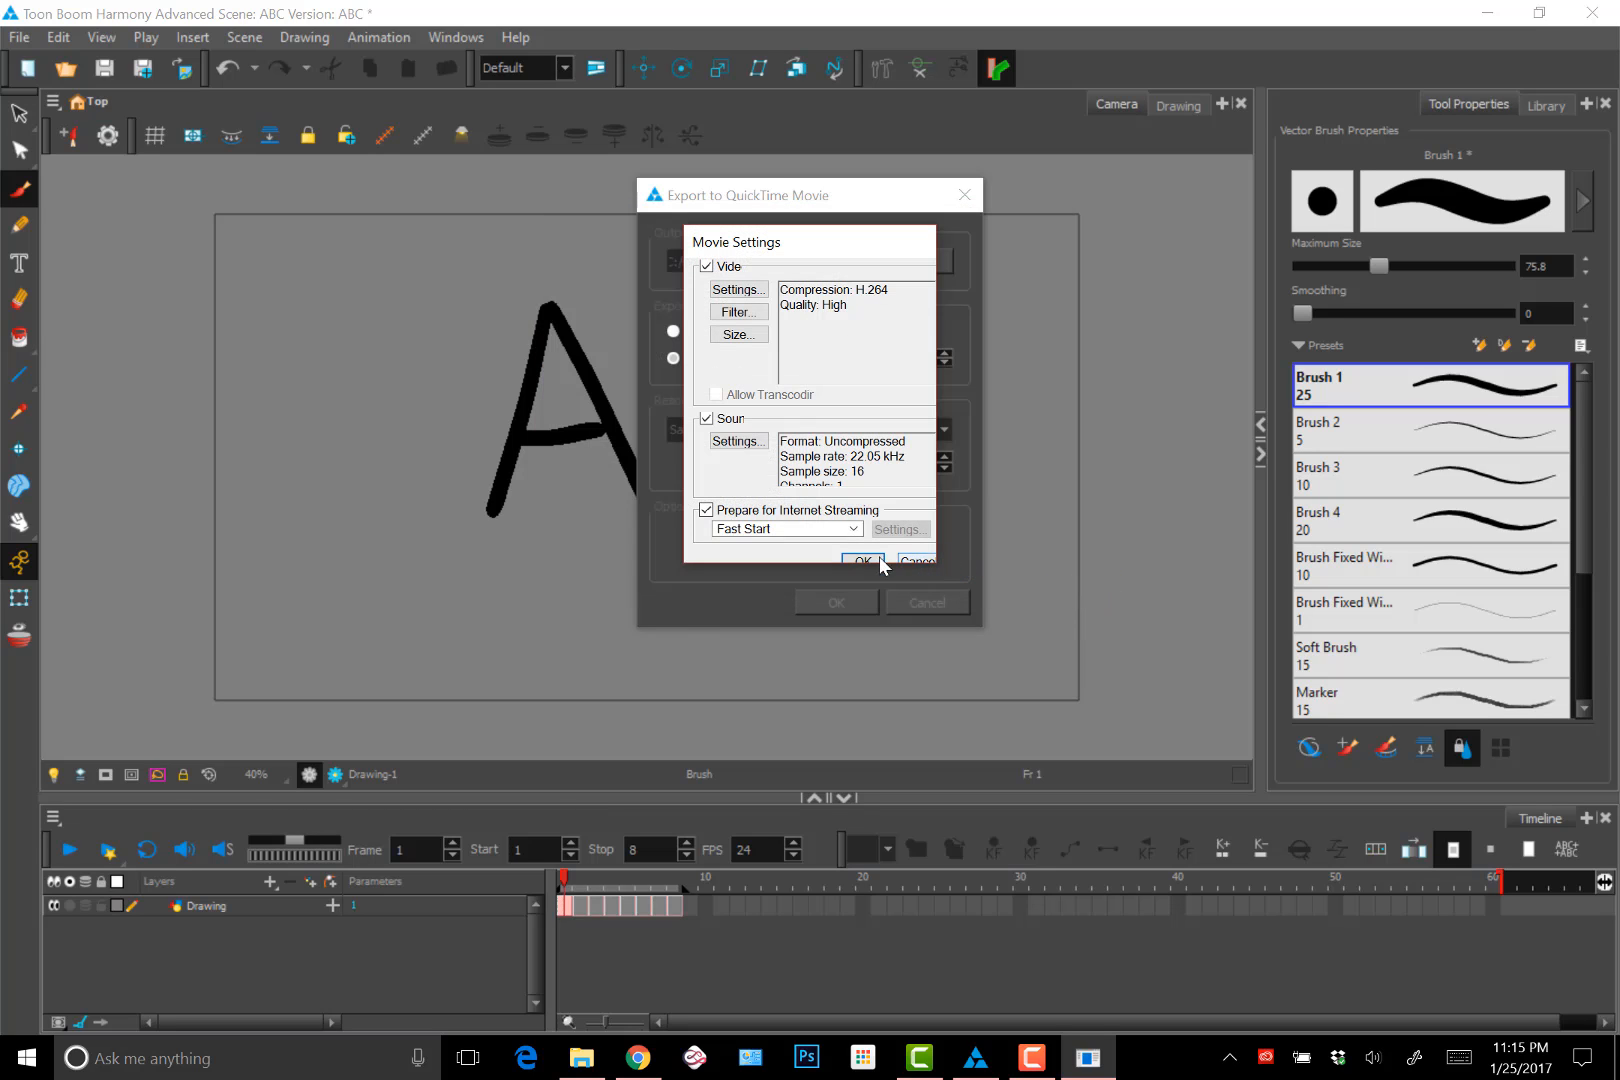
pyautogui.click(866, 562)
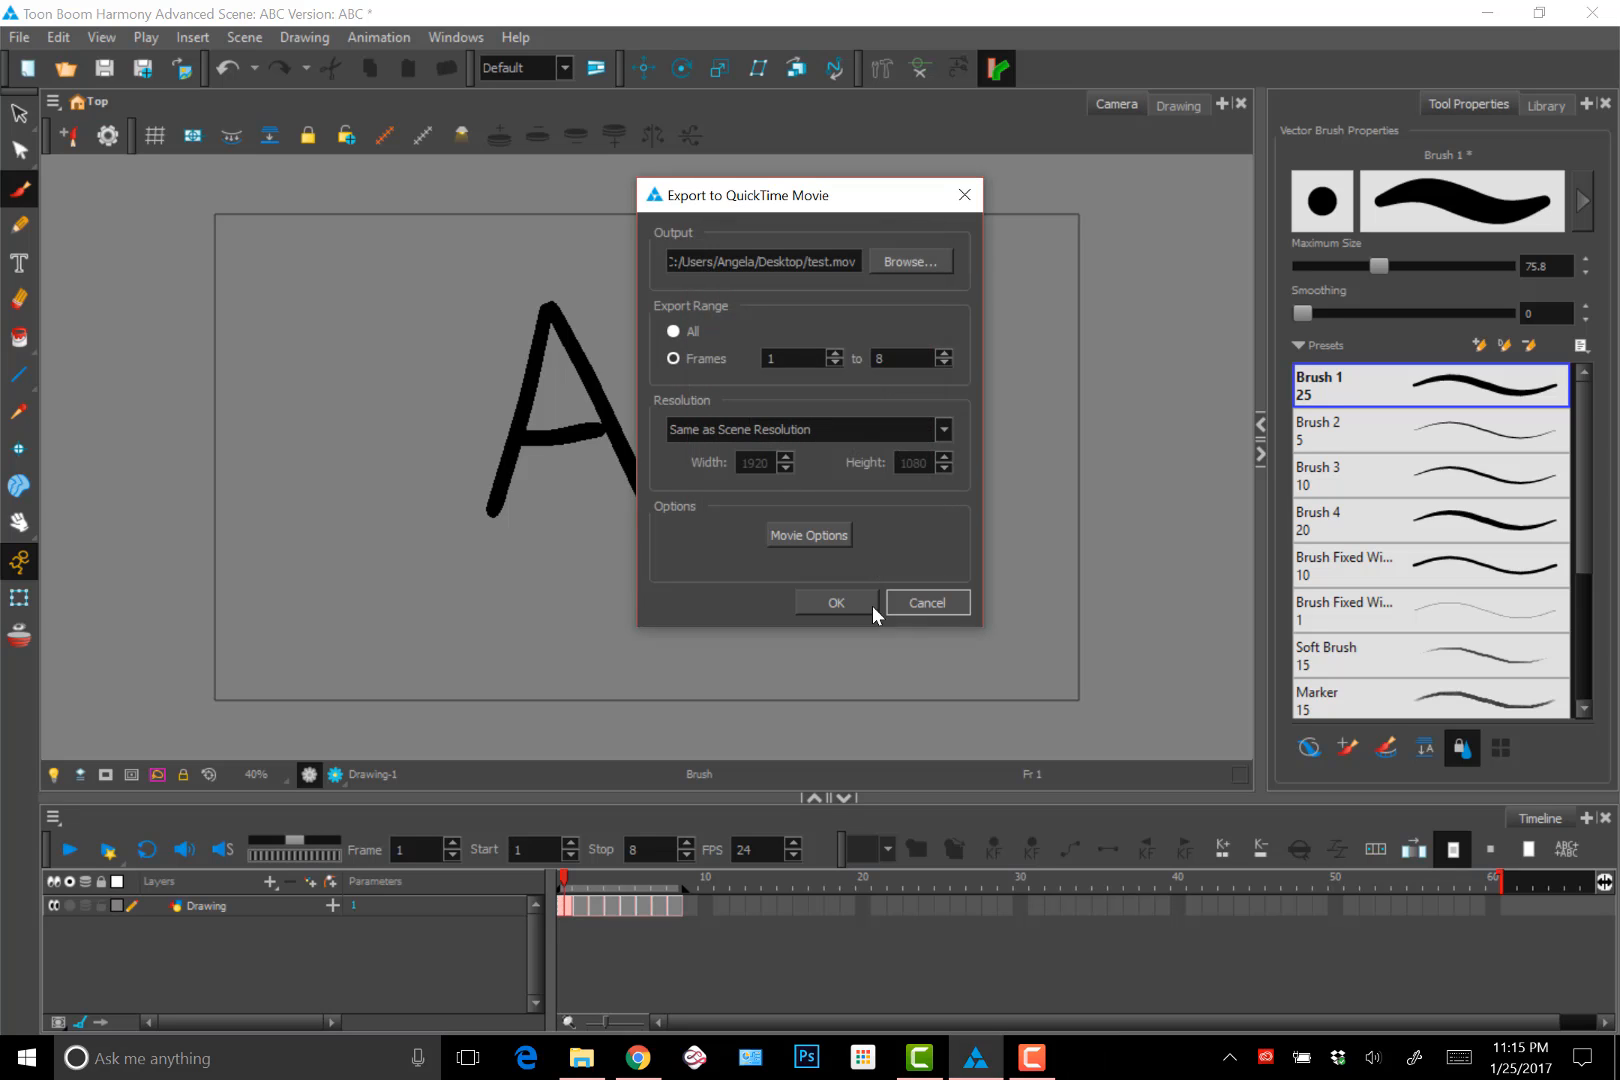
pyautogui.click(834, 600)
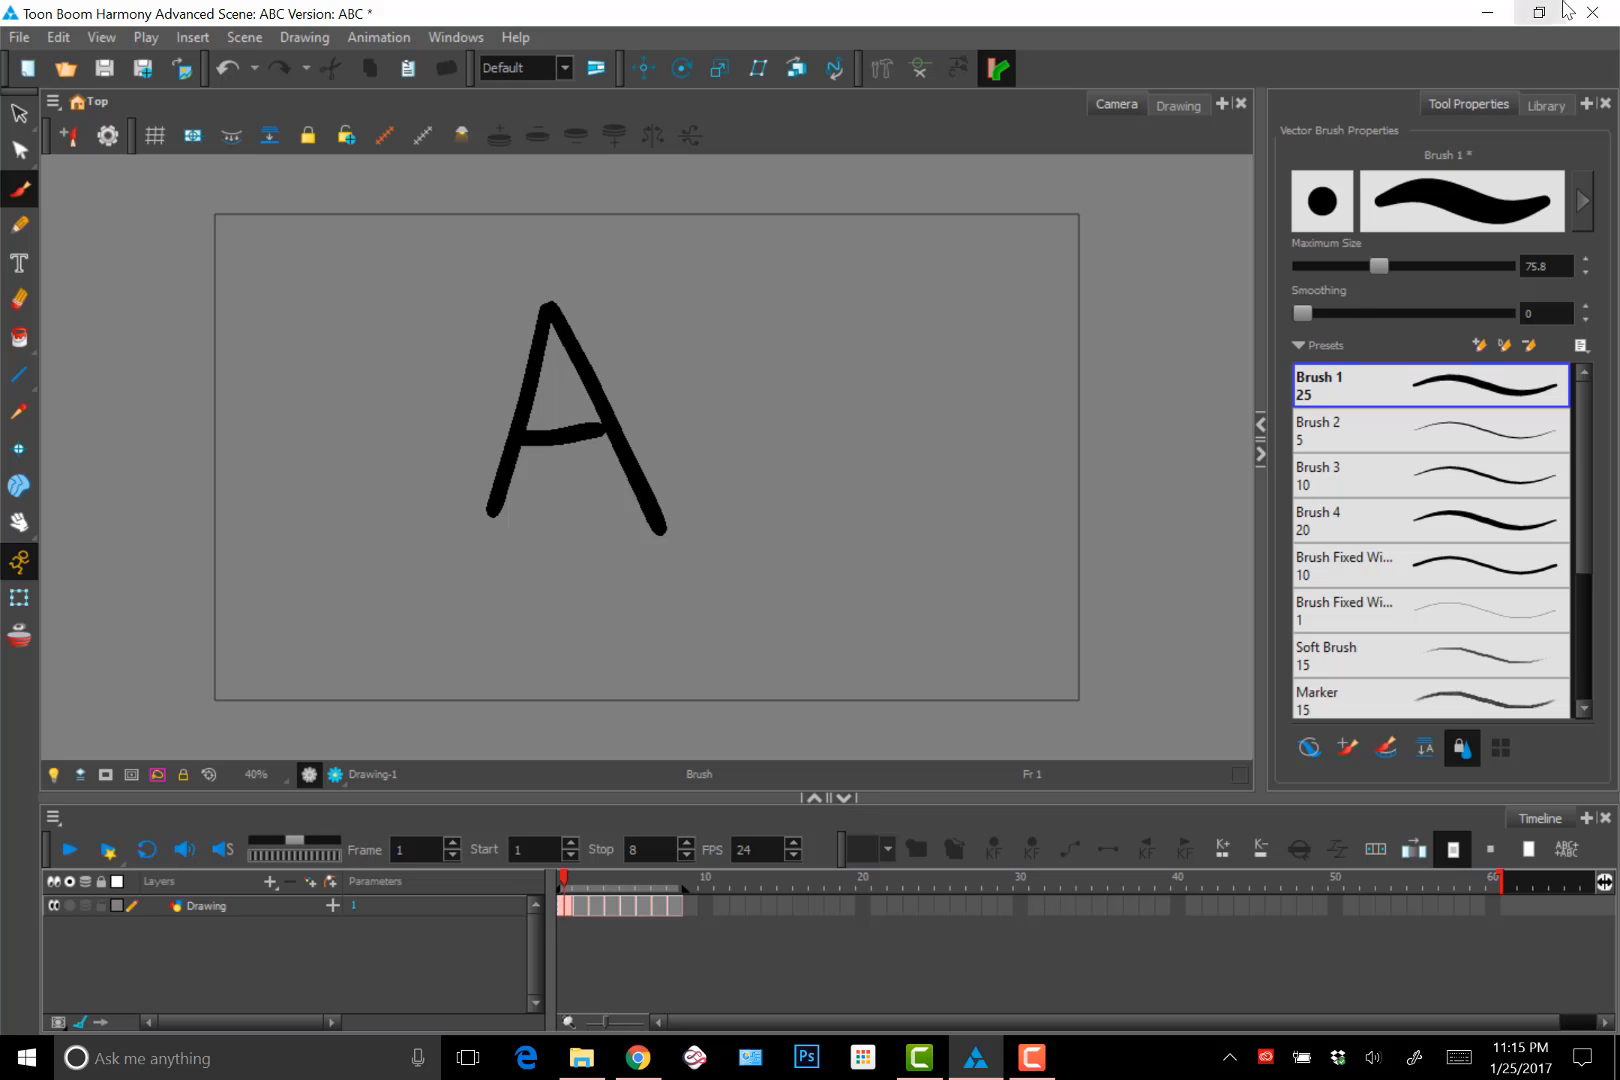
# Show the desktop, play the exported test movie to check it, and close the video player
pyautogui.click(1480, 16)
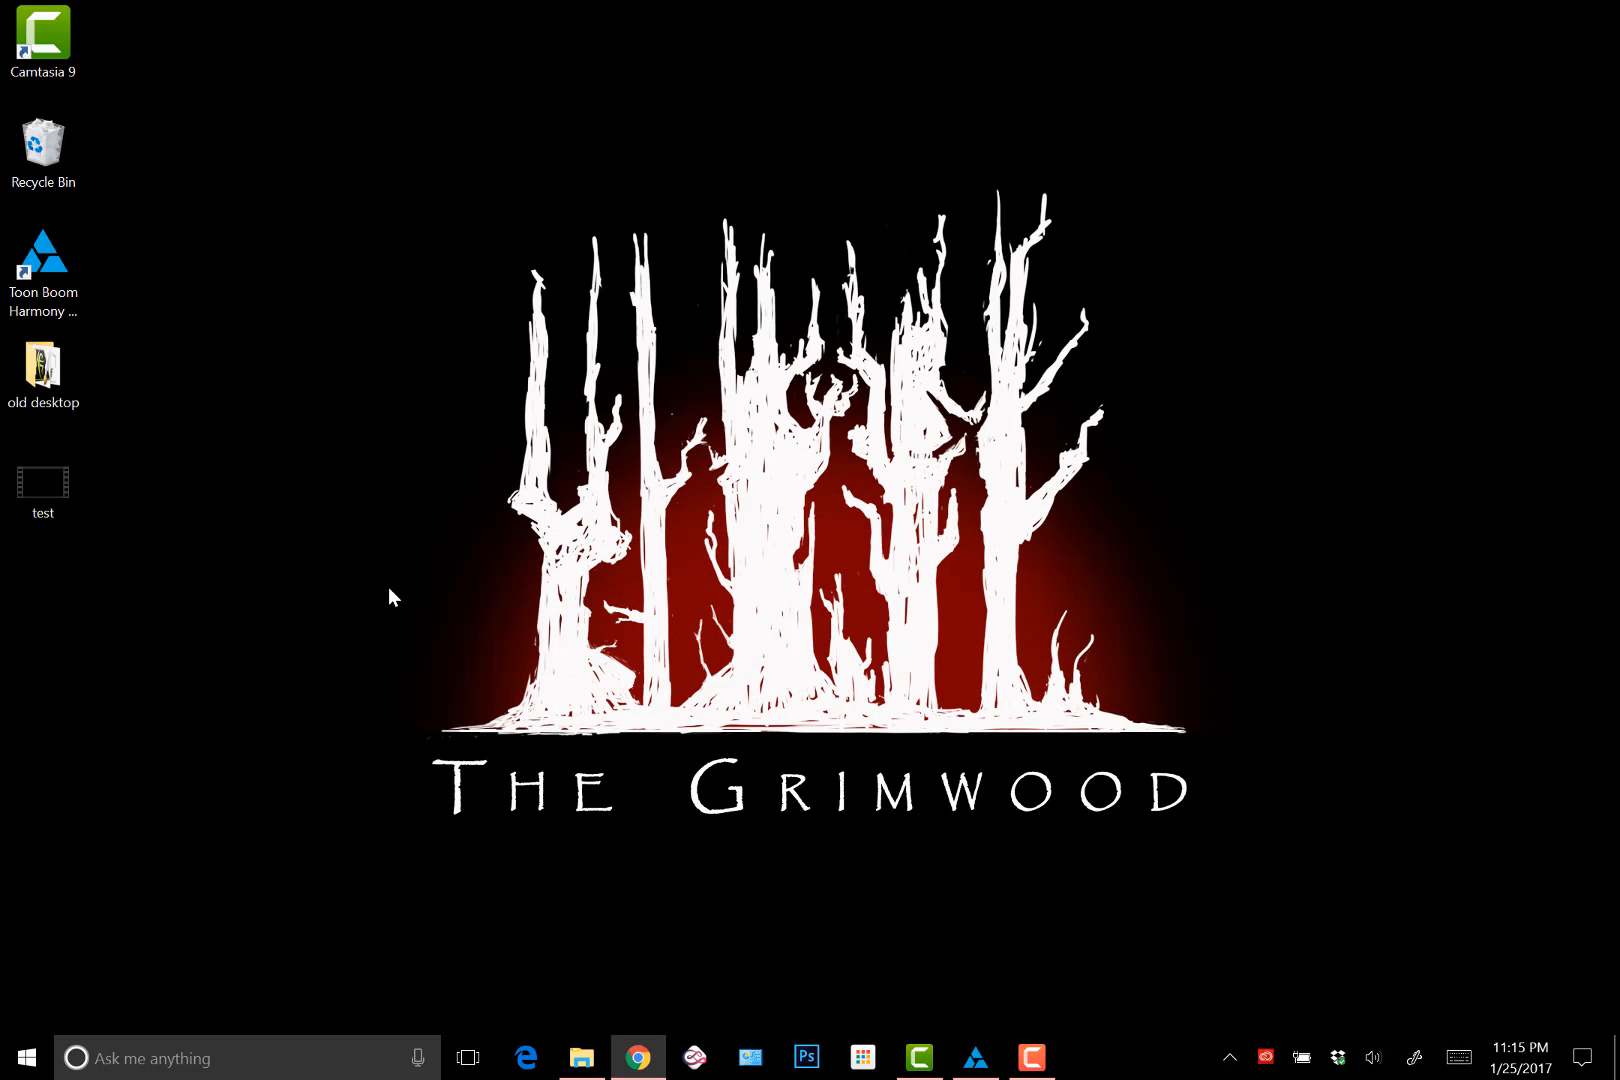
pyautogui.doubleClick(51, 491)
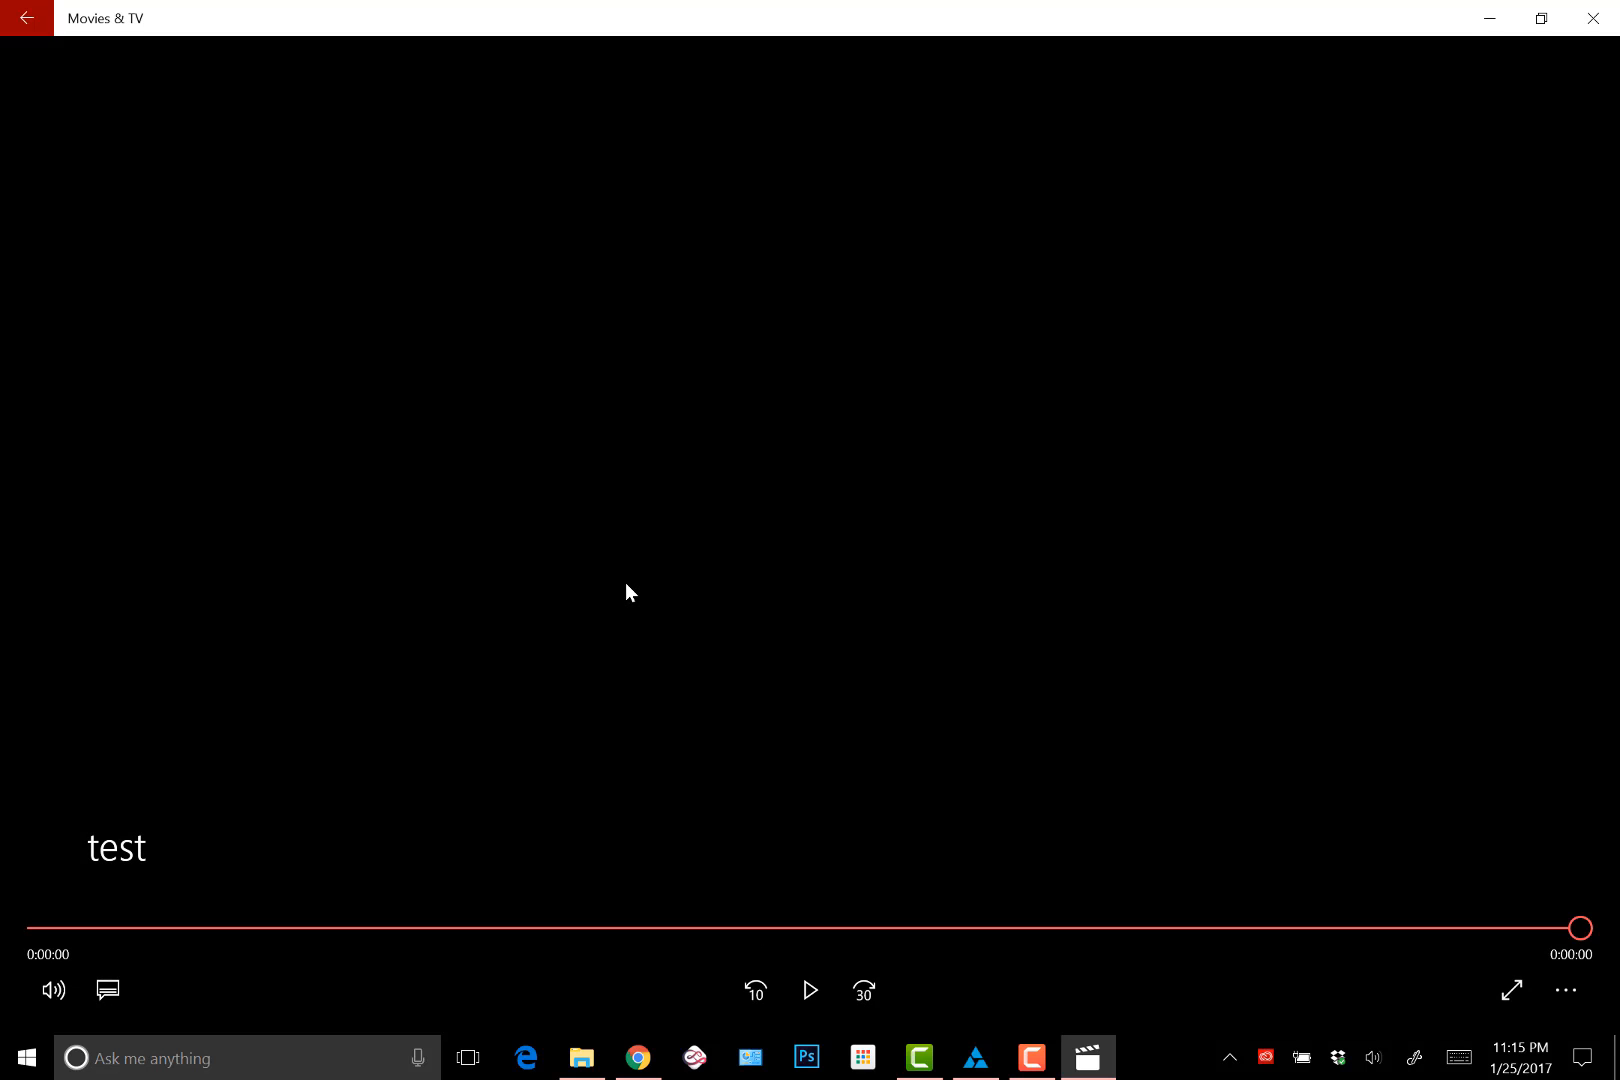
pyautogui.click(802, 1002)
pyautogui.click(1593, 18)
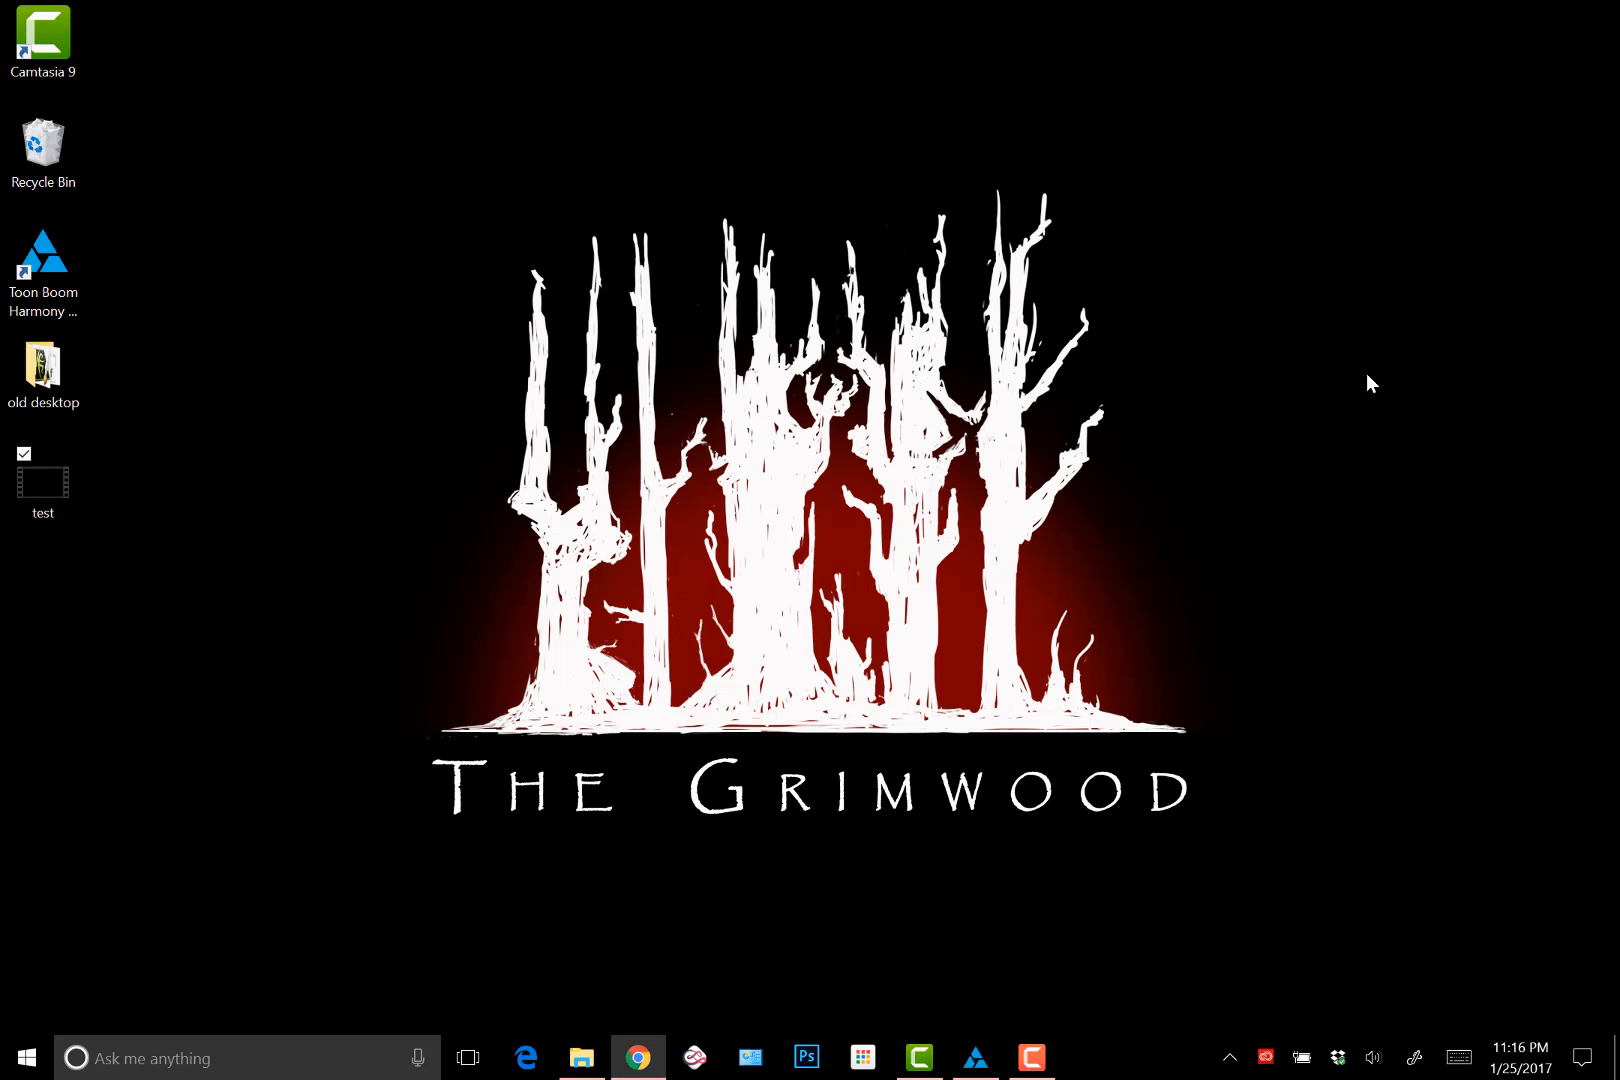
# Switch back to Toon Boom Harmony and add a Colour-Card layer to the ABC scene
pyautogui.click(975, 1057)
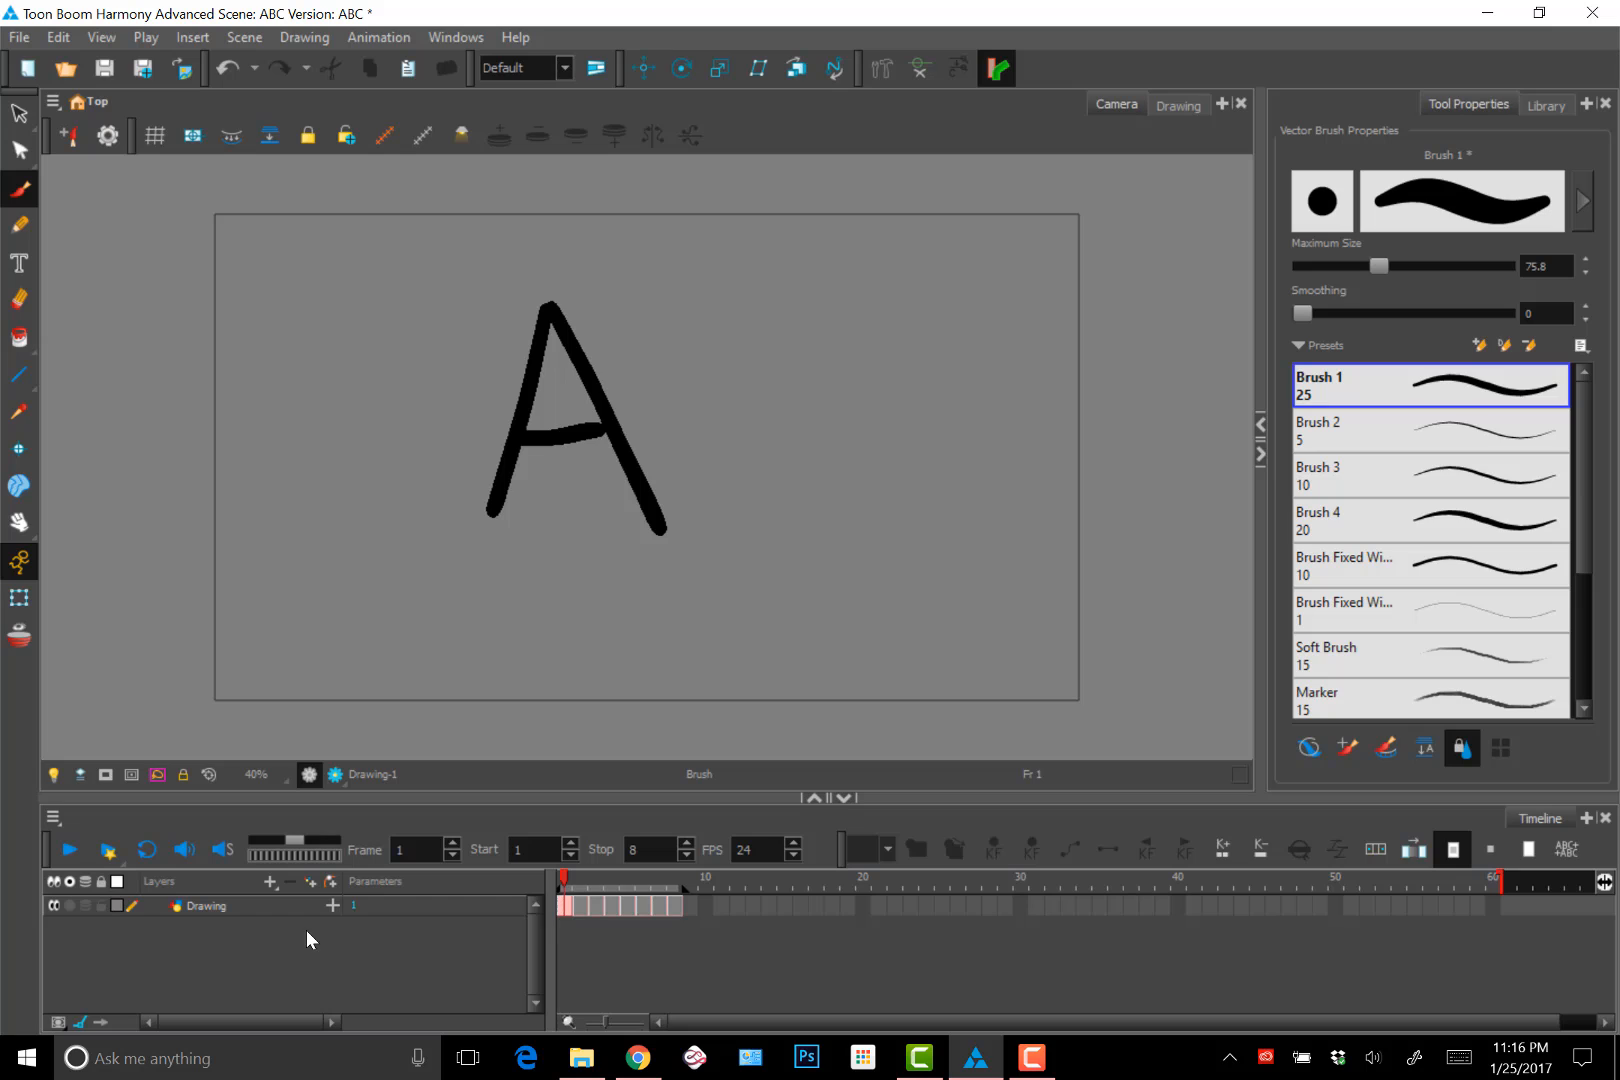
pyautogui.click(176, 880)
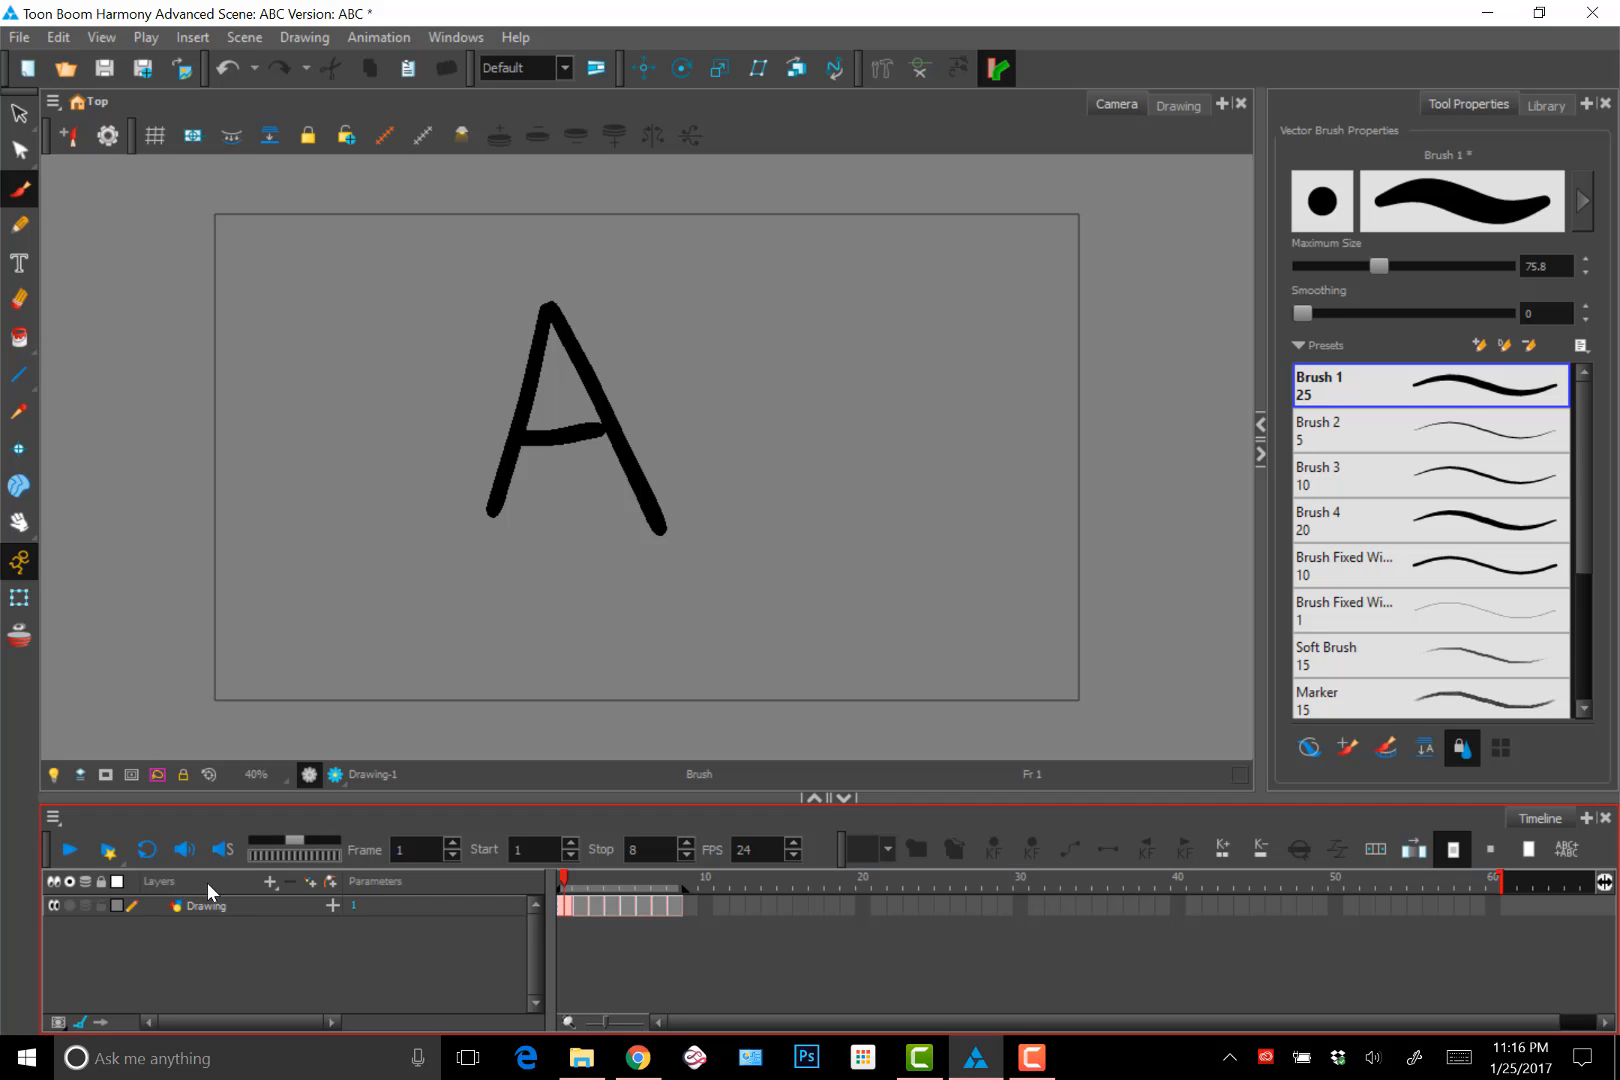
pyautogui.click(267, 882)
pyautogui.click(292, 891)
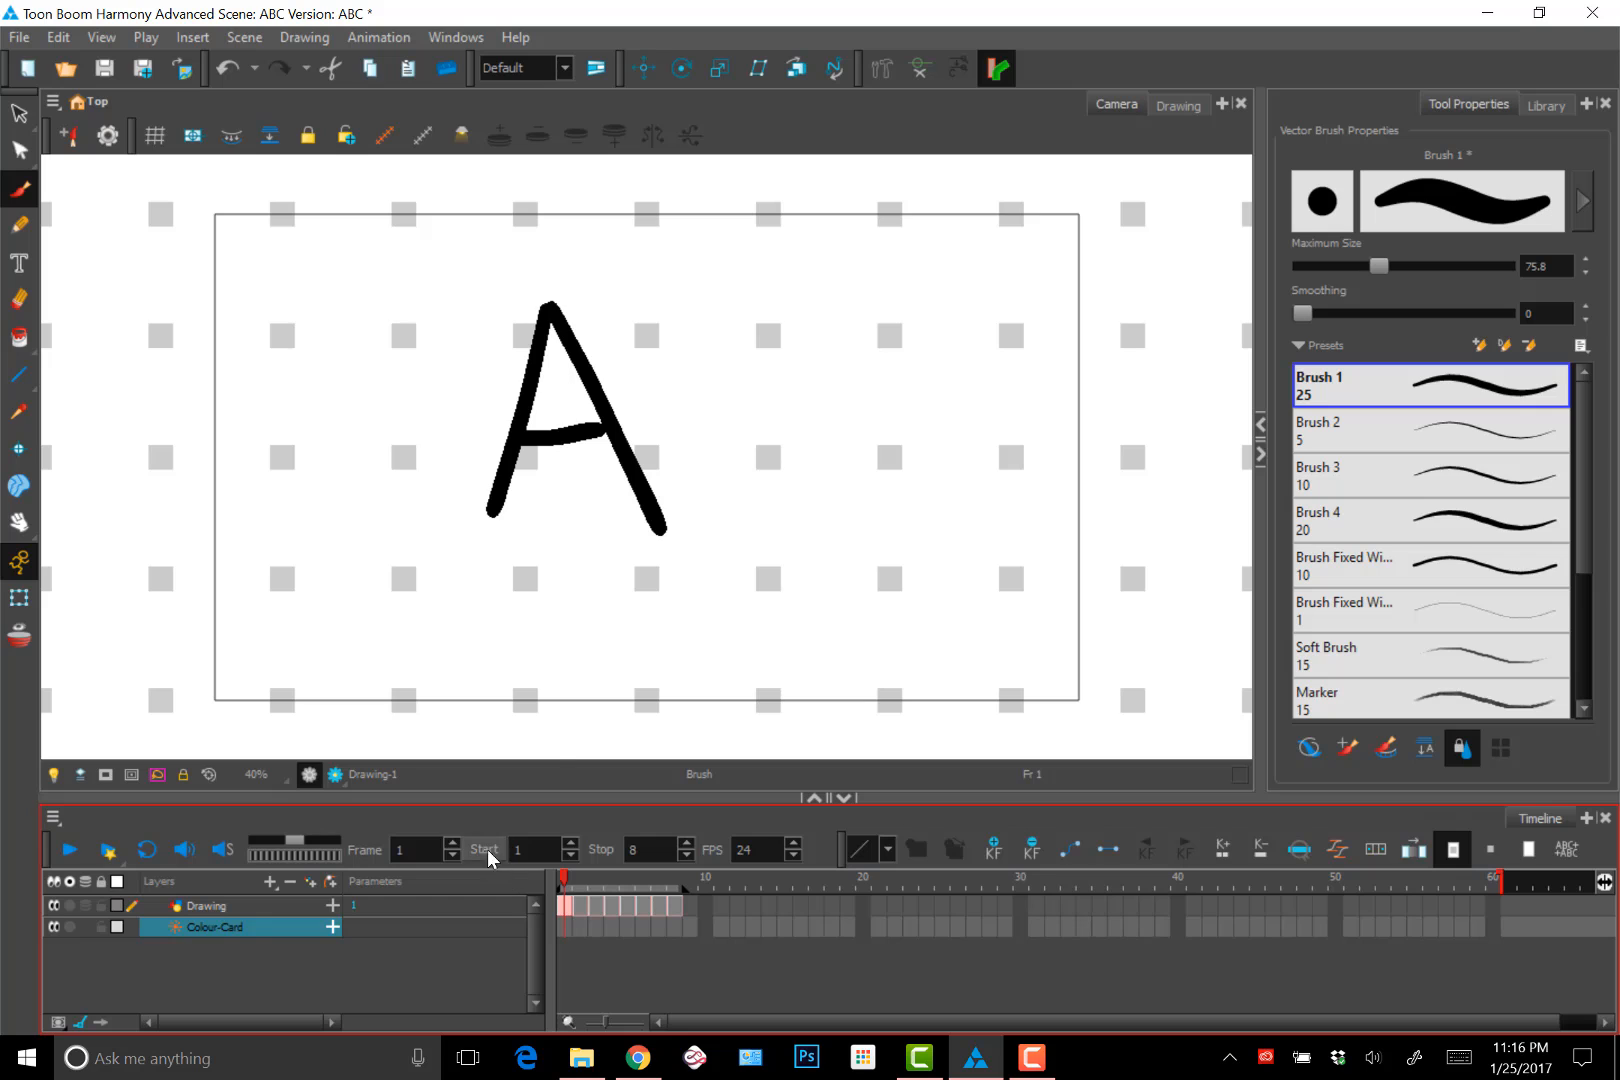
# Look at the Colour-Card layer's colour choices and leave its colour unchanged
pyautogui.click(116, 927)
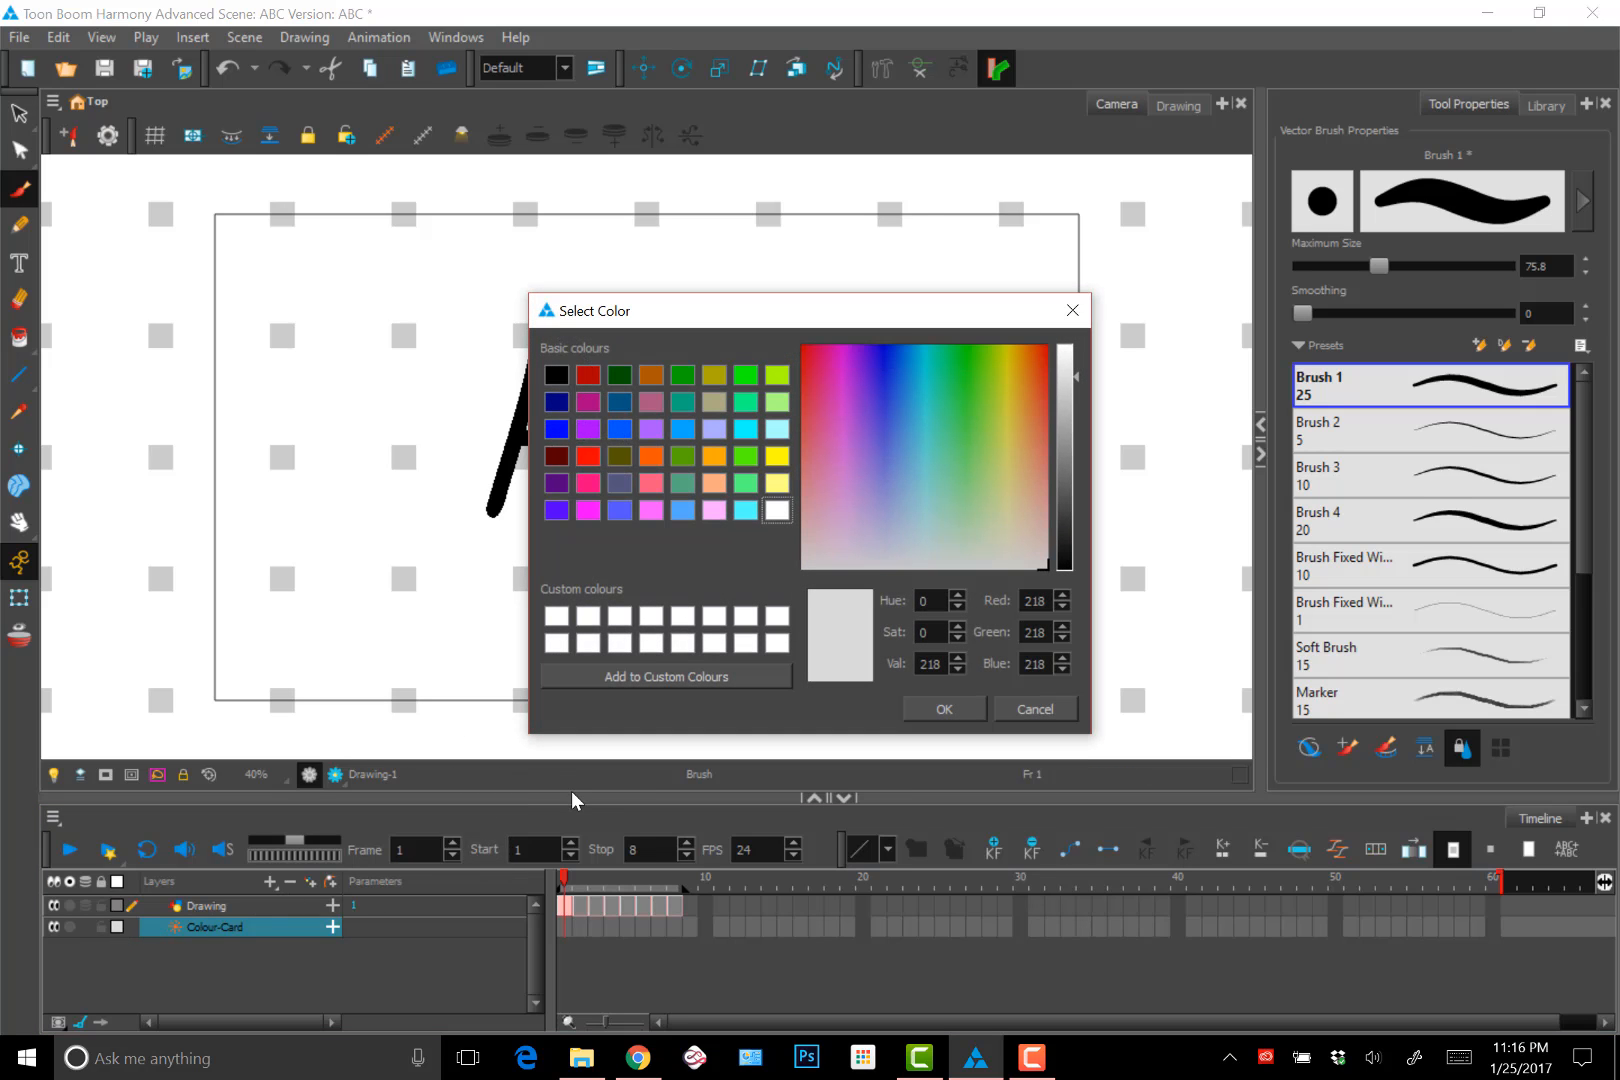
pyautogui.click(1072, 310)
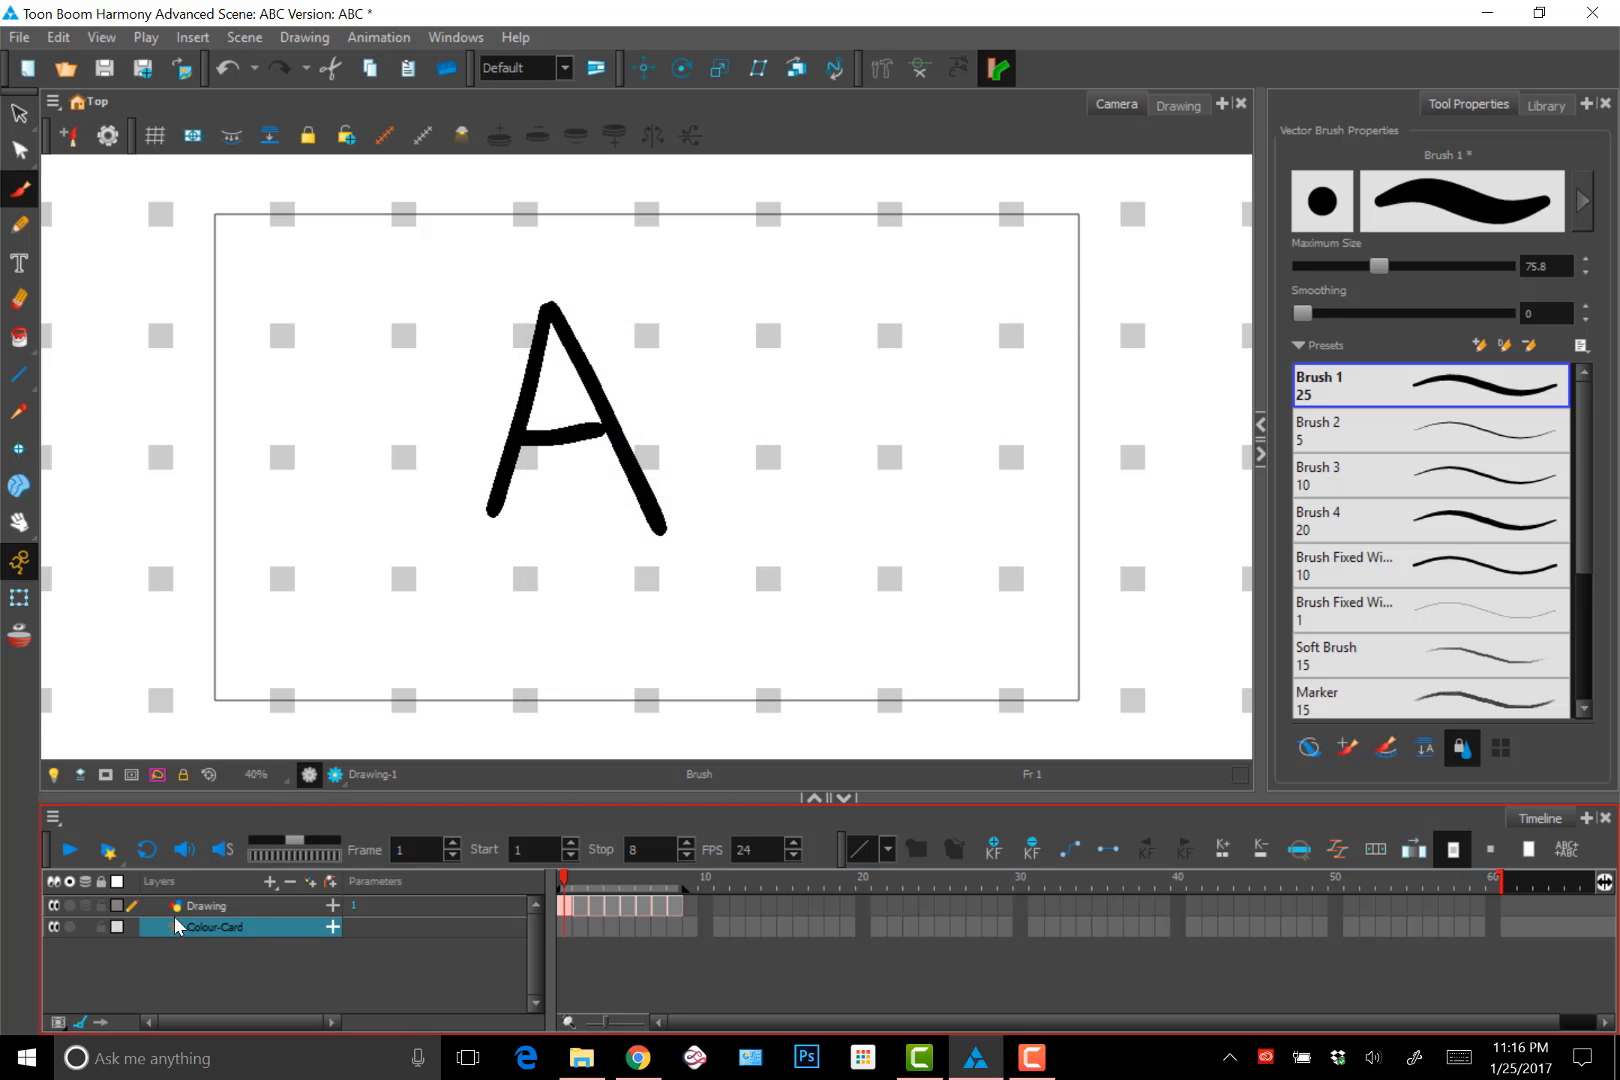
# Export frames 1 to 8 of the scene as a QuickTime movie again, overwriting test.mov on the desktop
pyautogui.click(27, 42)
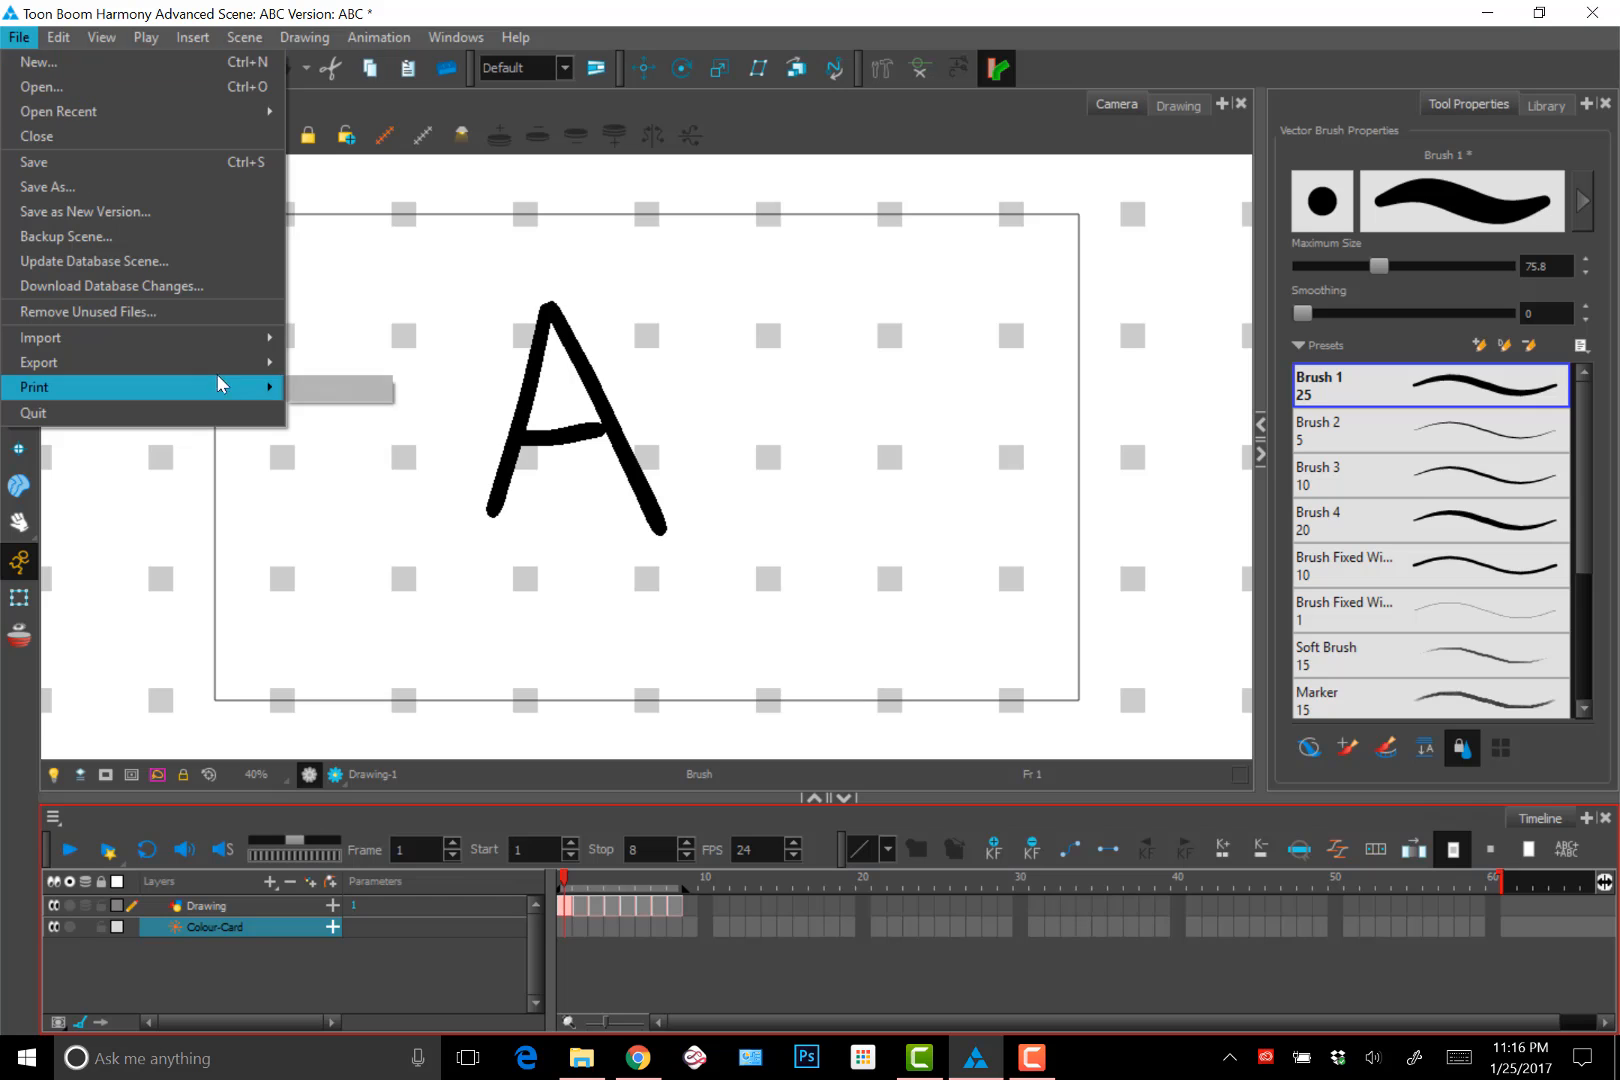
pyautogui.moveTo(223, 360)
pyautogui.click(323, 390)
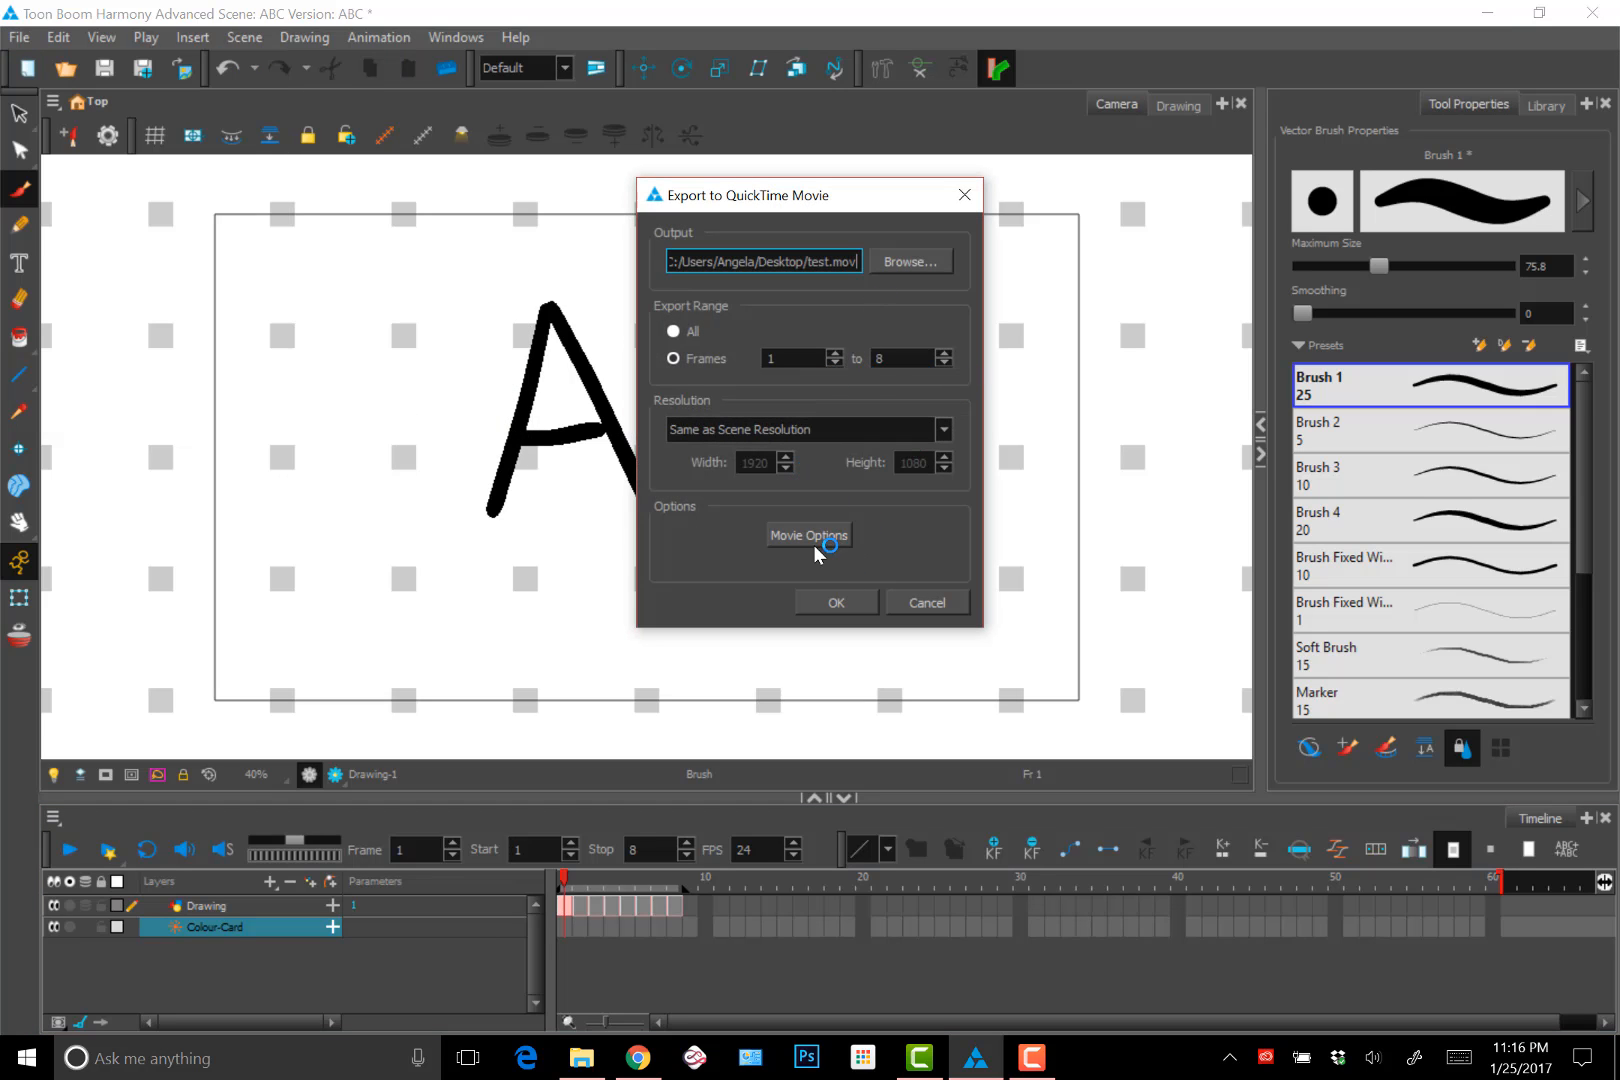
pyautogui.click(838, 603)
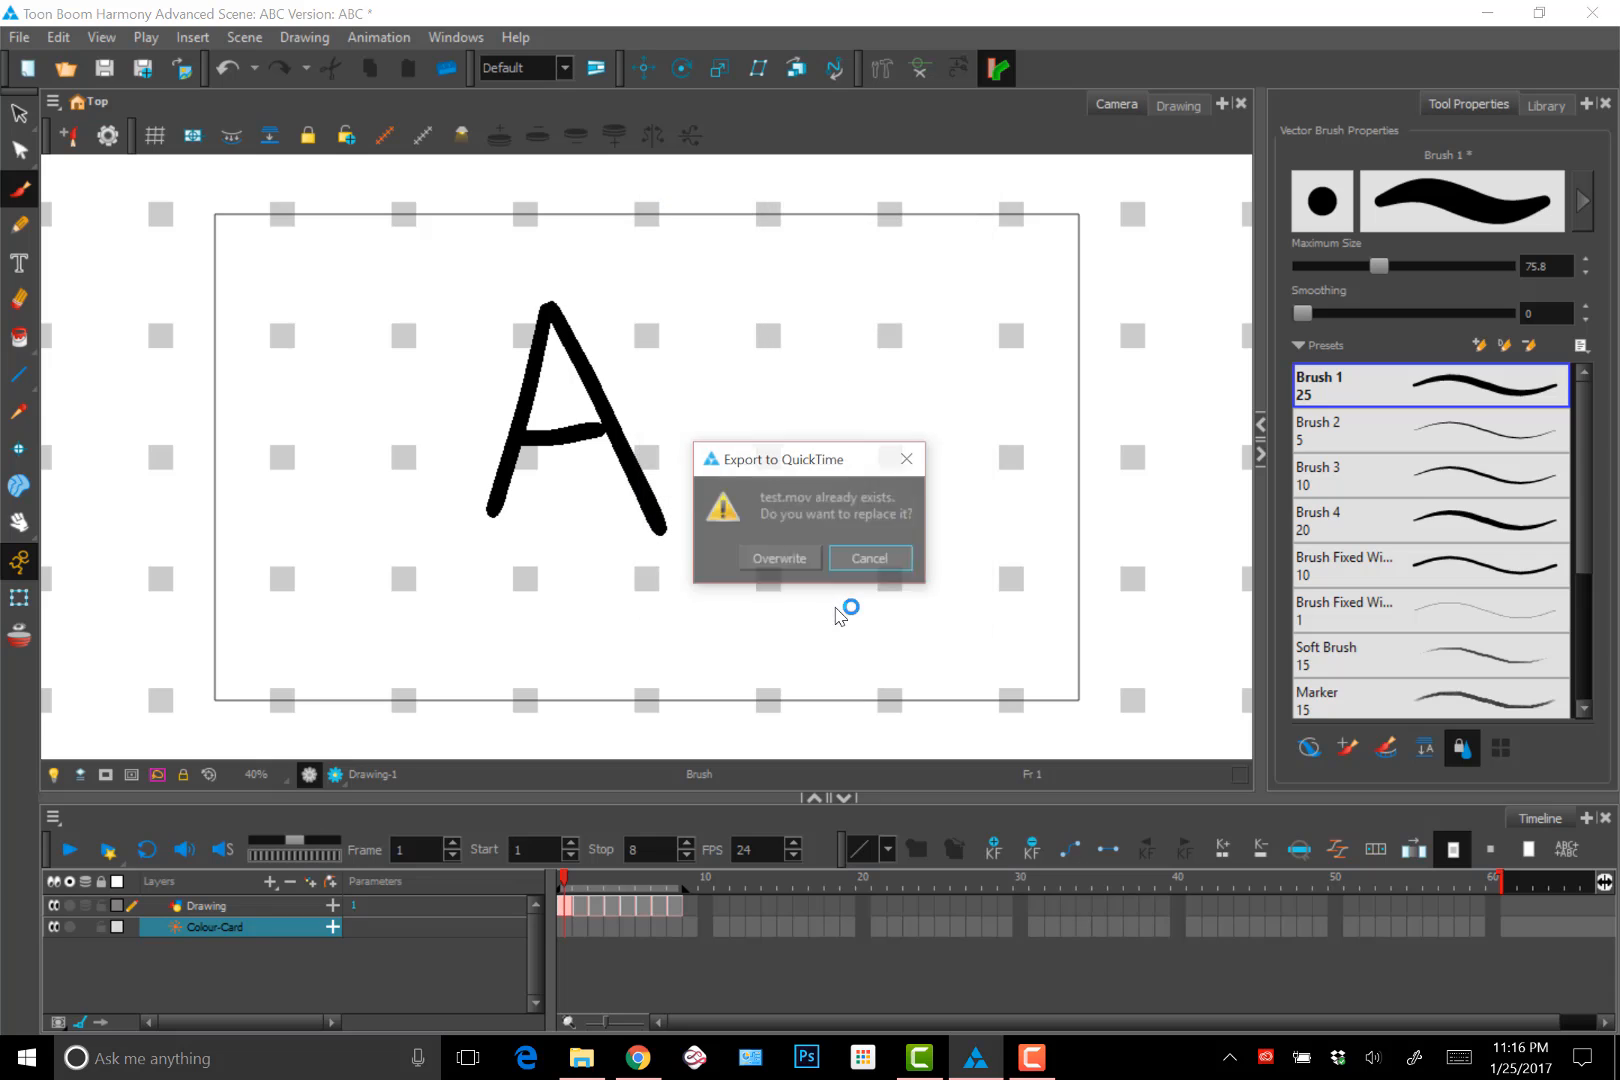
pyautogui.click(798, 566)
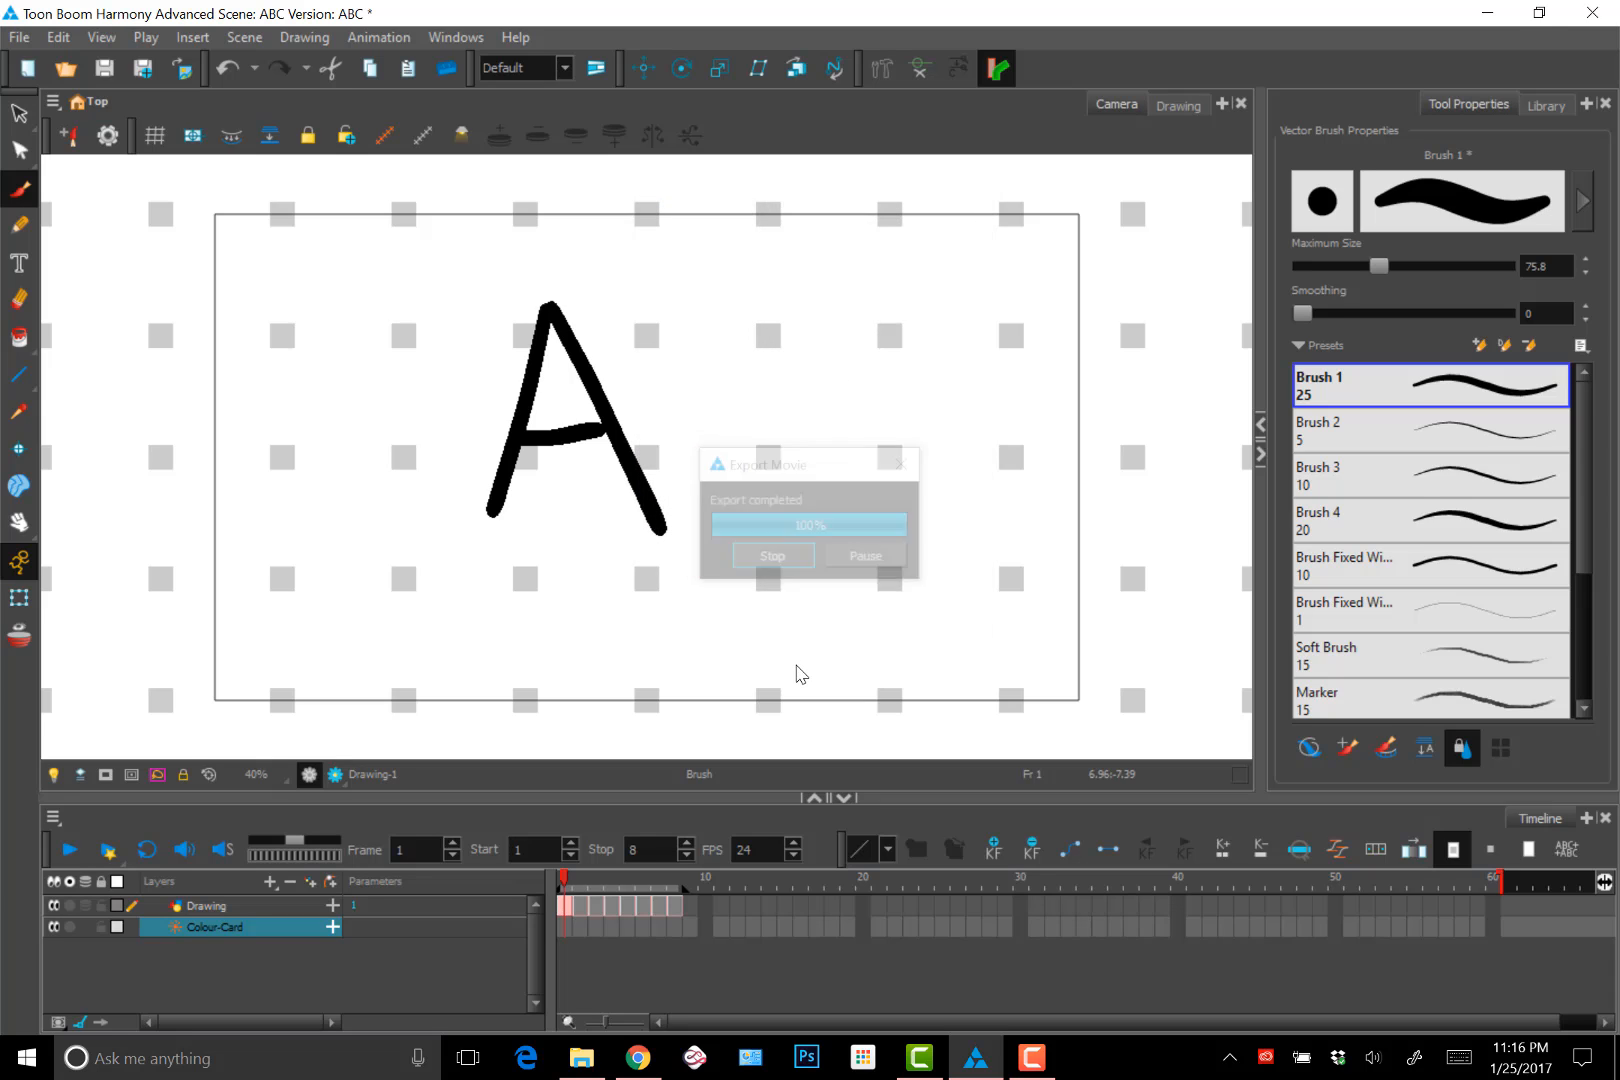
# Show the desktop and play the re-exported test movie in Movies & TV
pyautogui.click(1482, 16)
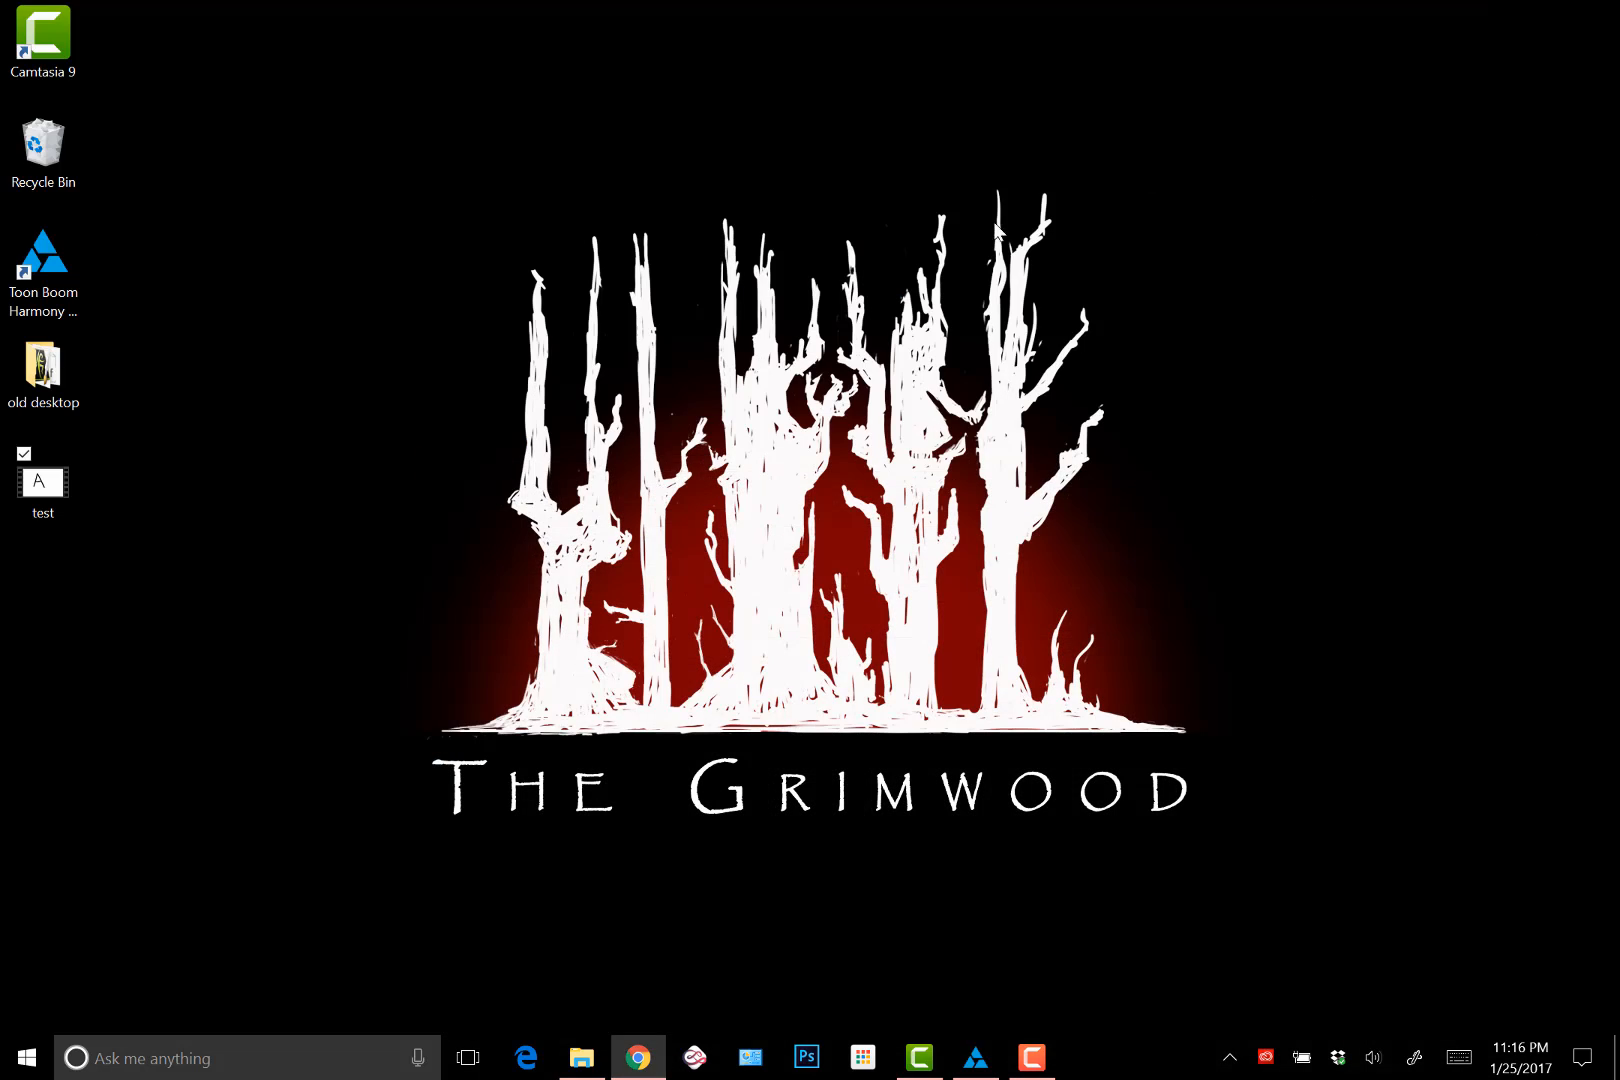
pyautogui.click(70, 468)
pyautogui.doubleClick(71, 469)
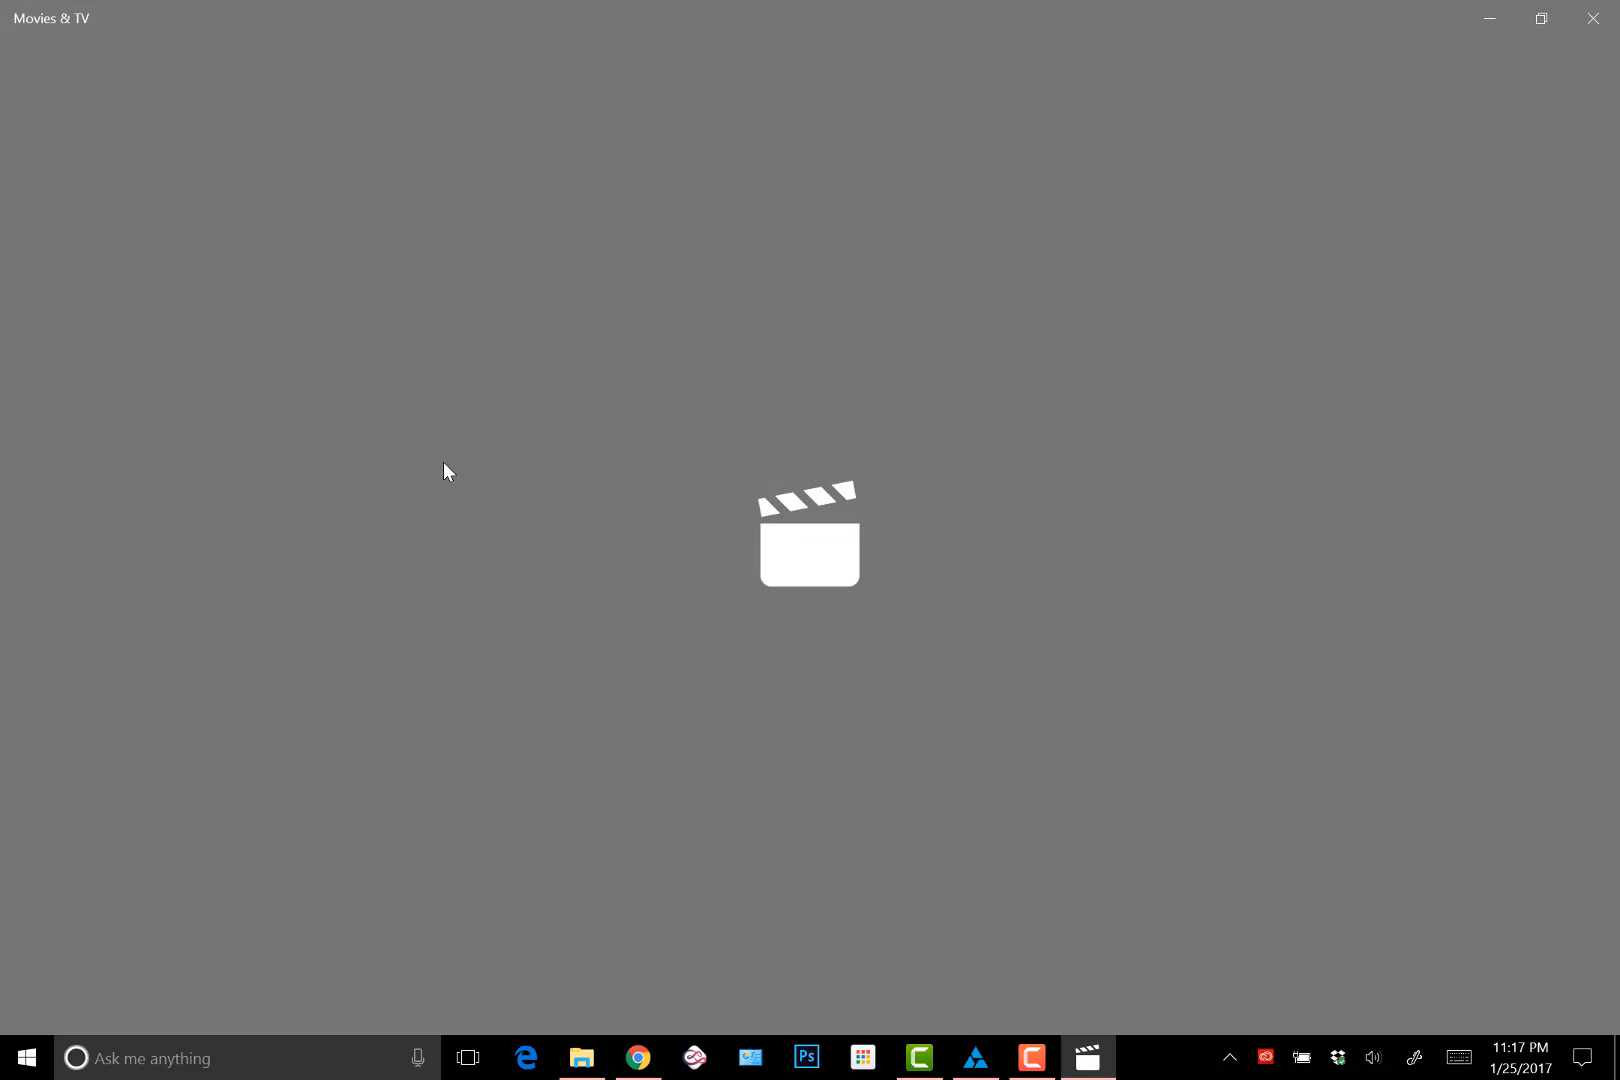